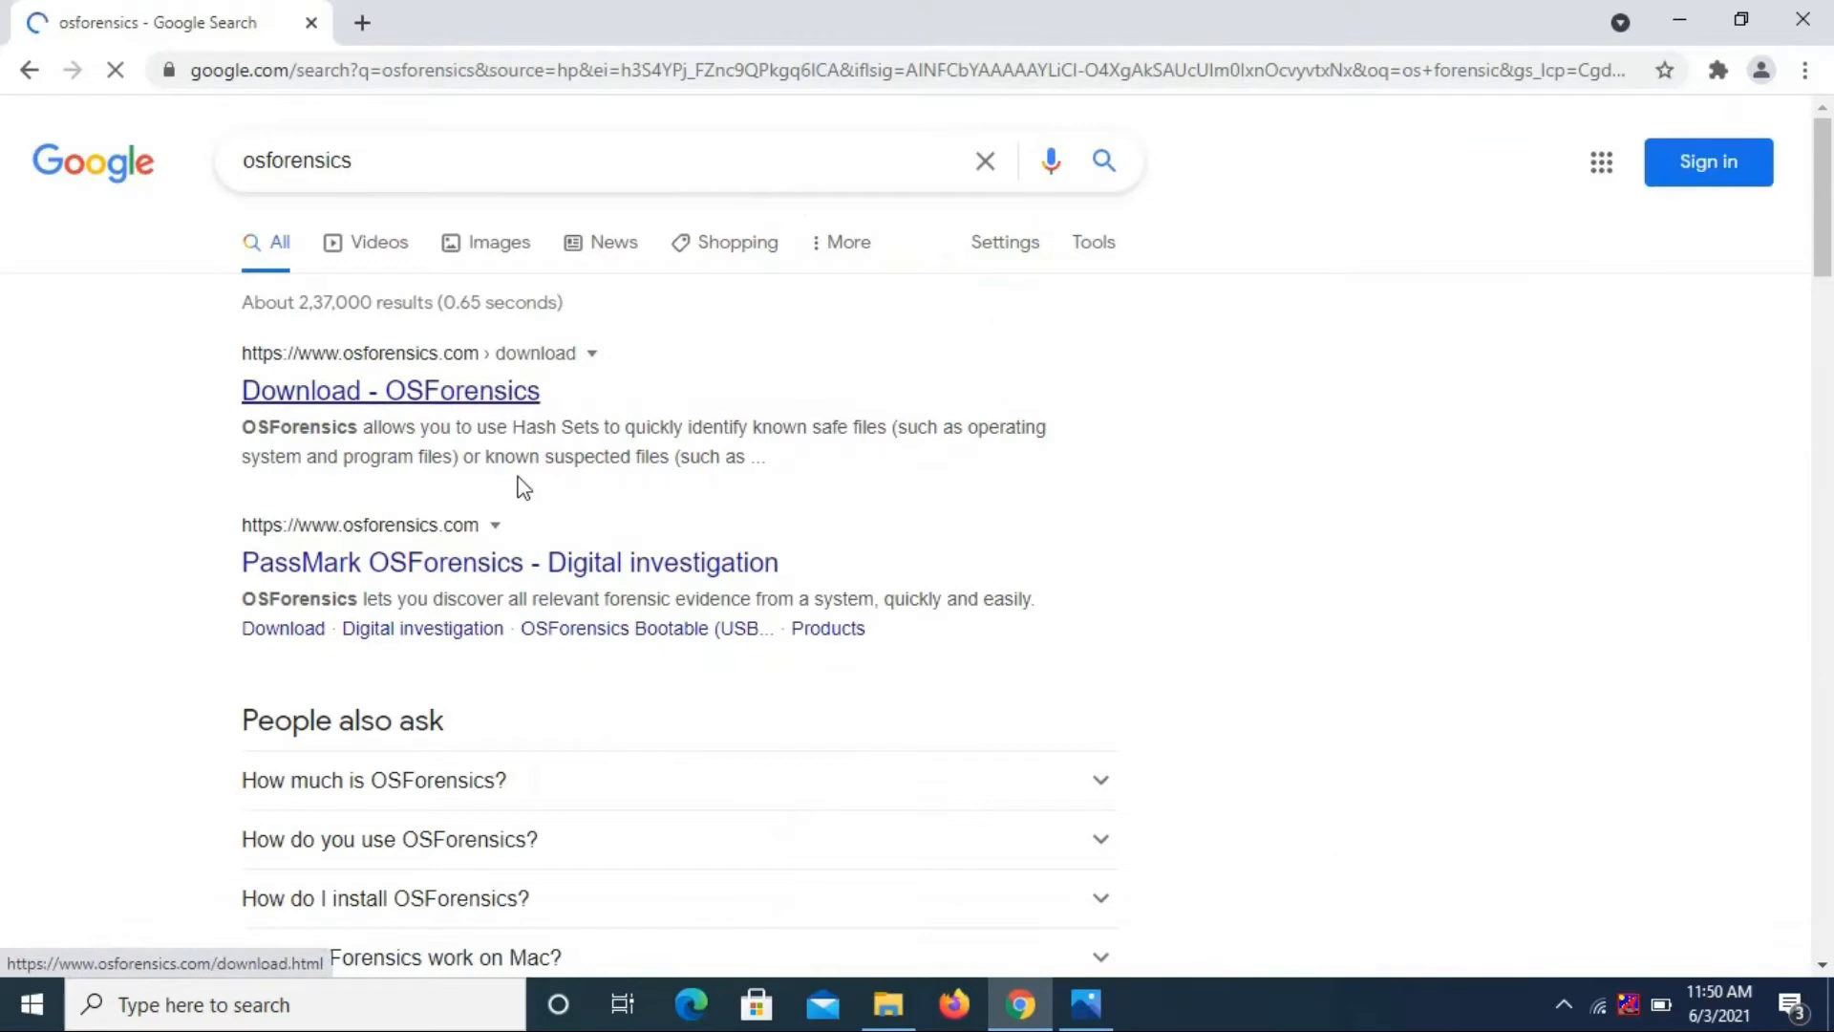
Open the OSForensics download page and the PassMark OSForensics page in new tabs
{"action": "right_click", "coordinate": [450, 395]}
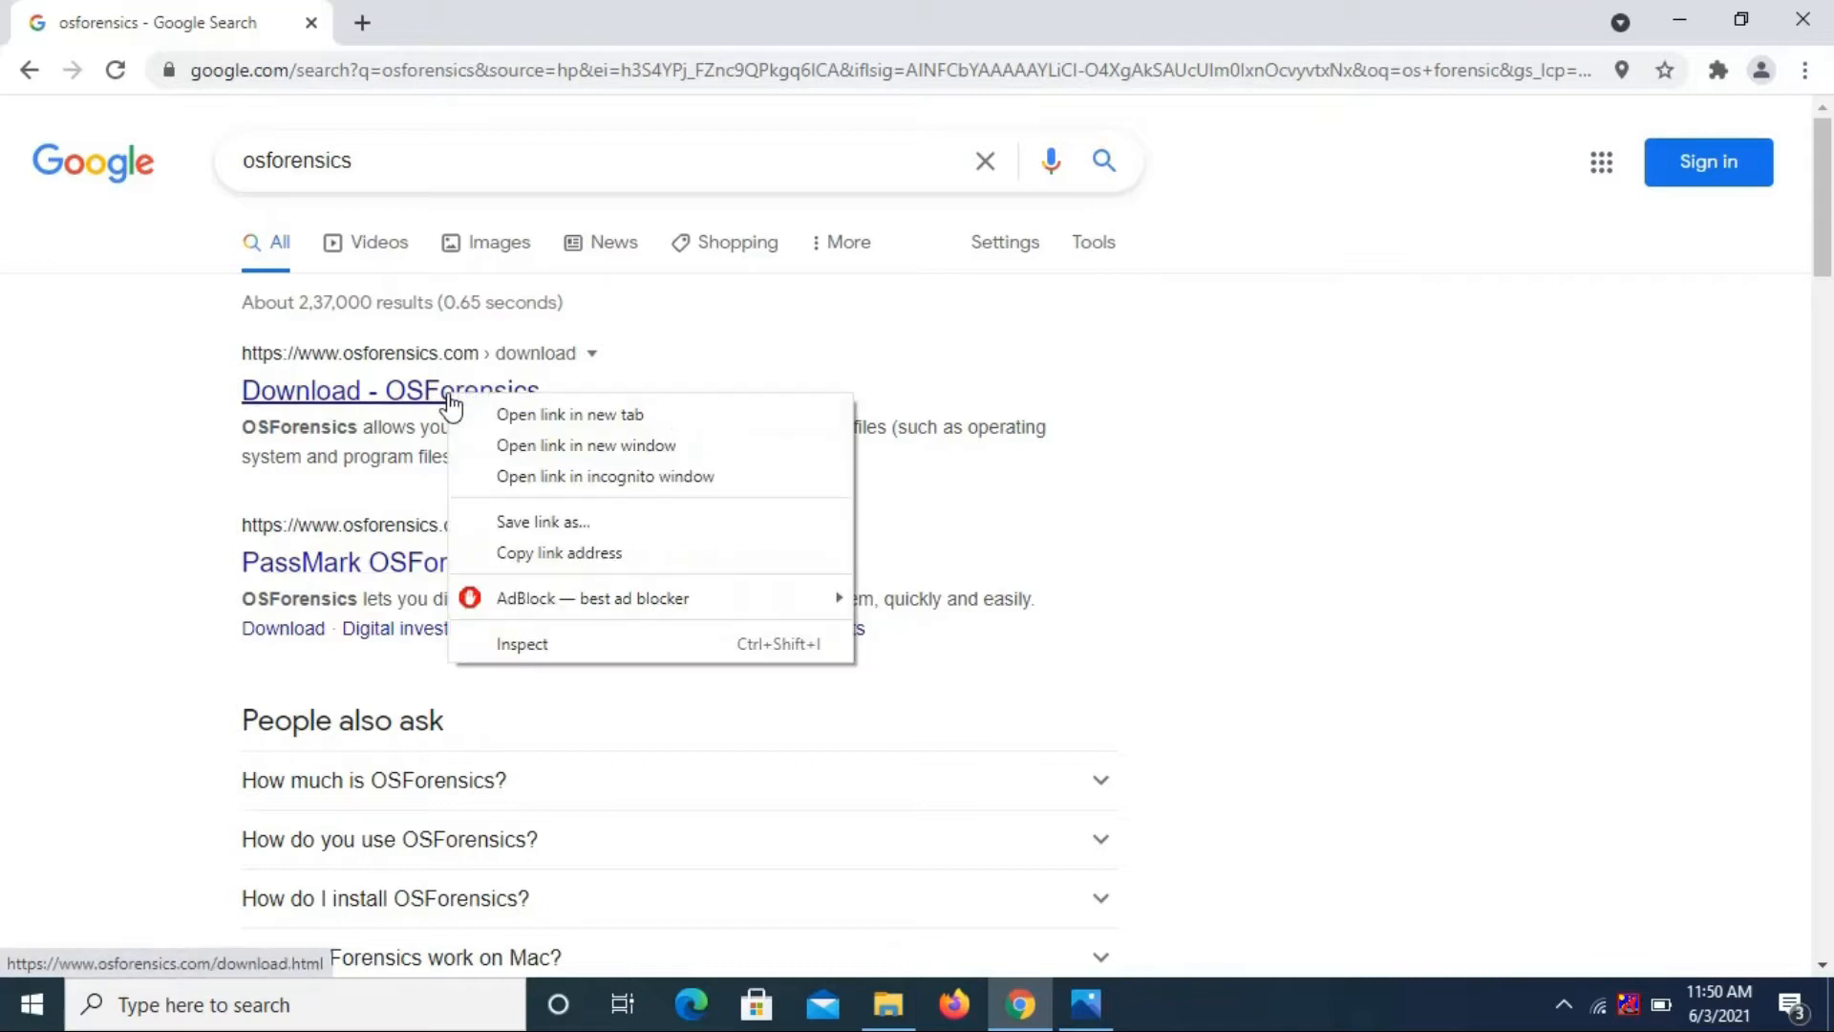
{"action": "left_click", "coordinate": [484, 415]}
{"action": "left_click", "coordinate": [439, 7]}
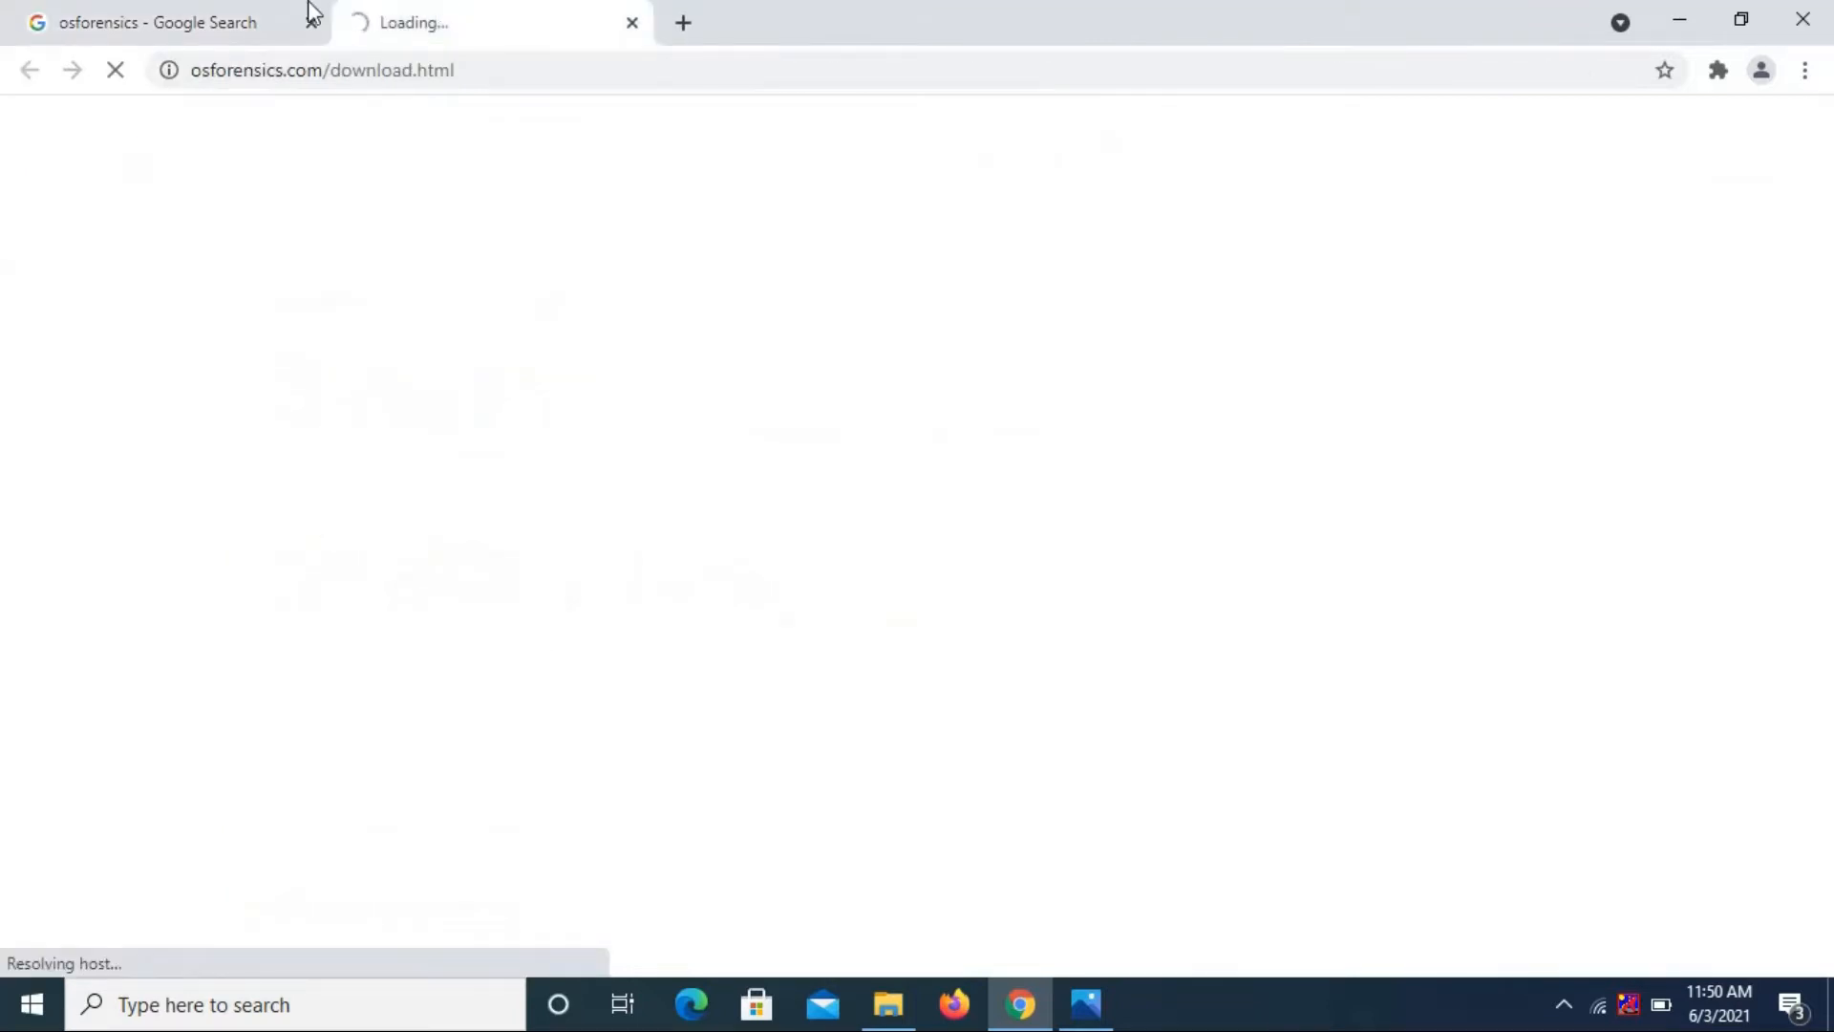
{"action": "left_click", "coordinate": [255, 8]}
{"action": "right_click", "coordinate": [546, 578]}
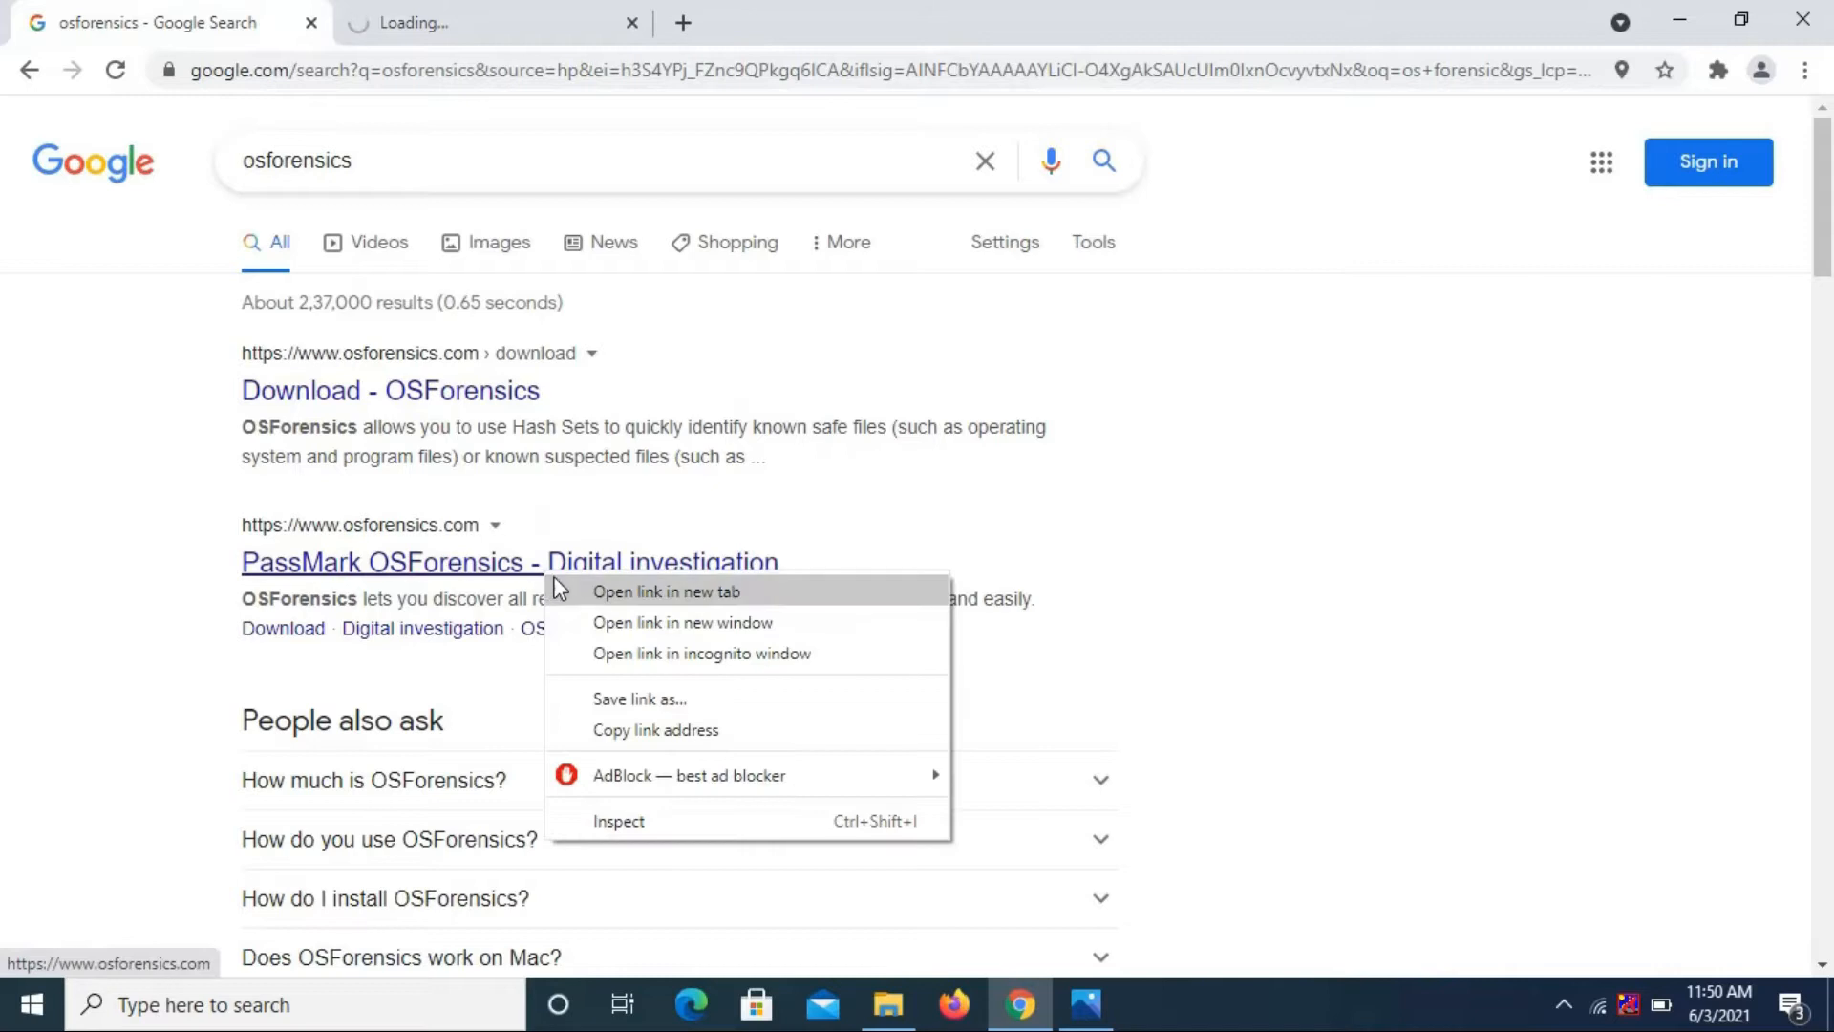
{"action": "left_click", "coordinate": [611, 591]}
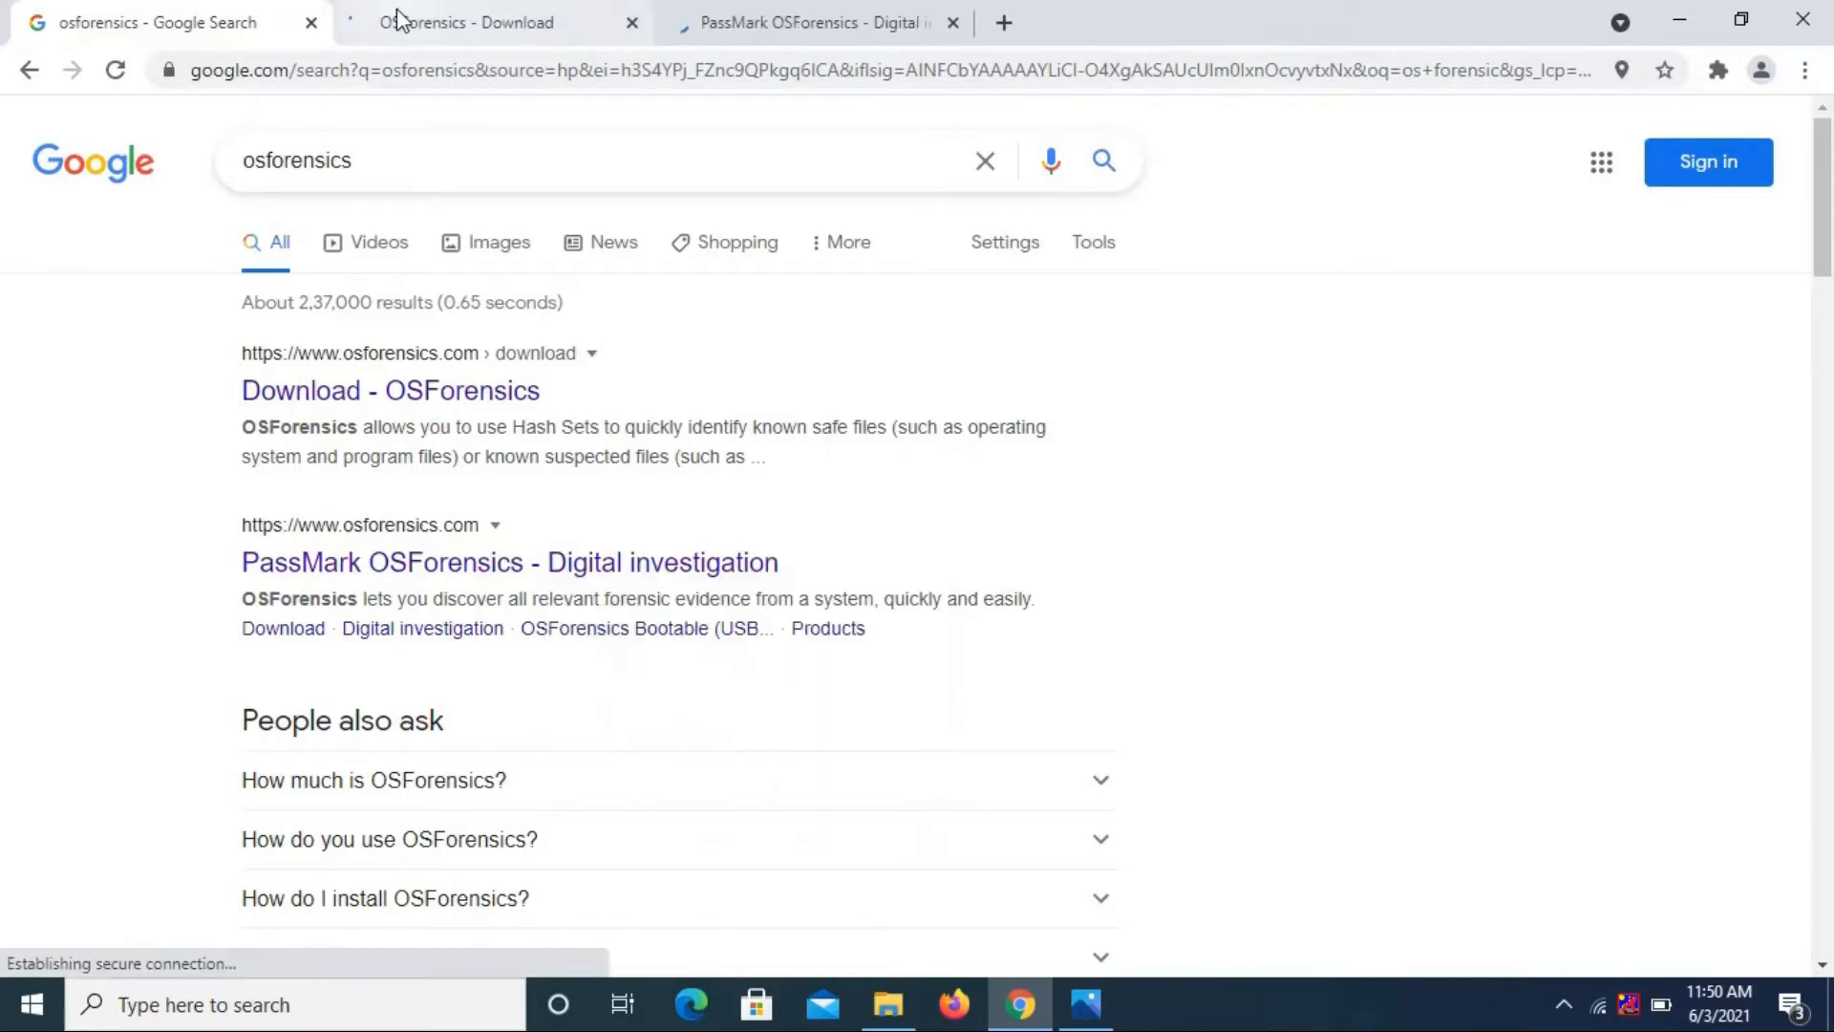
{"action": "left_click", "coordinate": [399, 19]}
{"action": "left_click", "coordinate": [807, 20]}
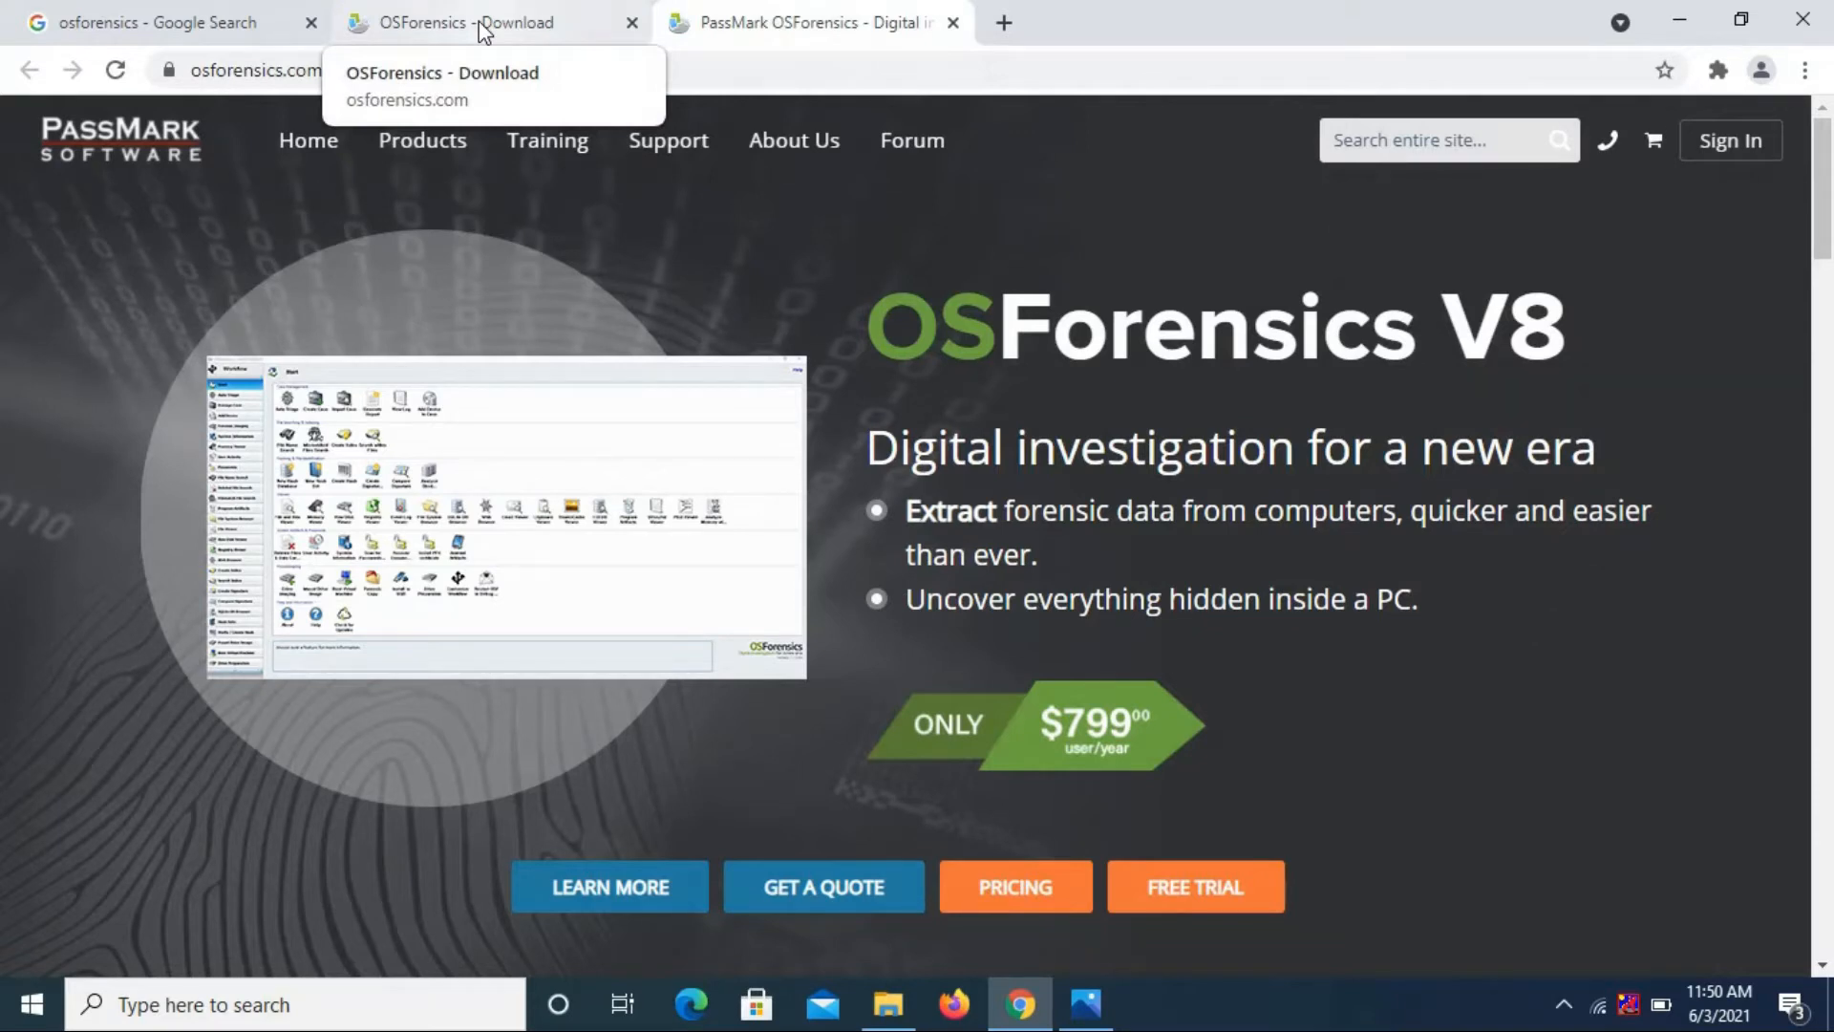
{"action": "left_click", "coordinate": [421, 19]}
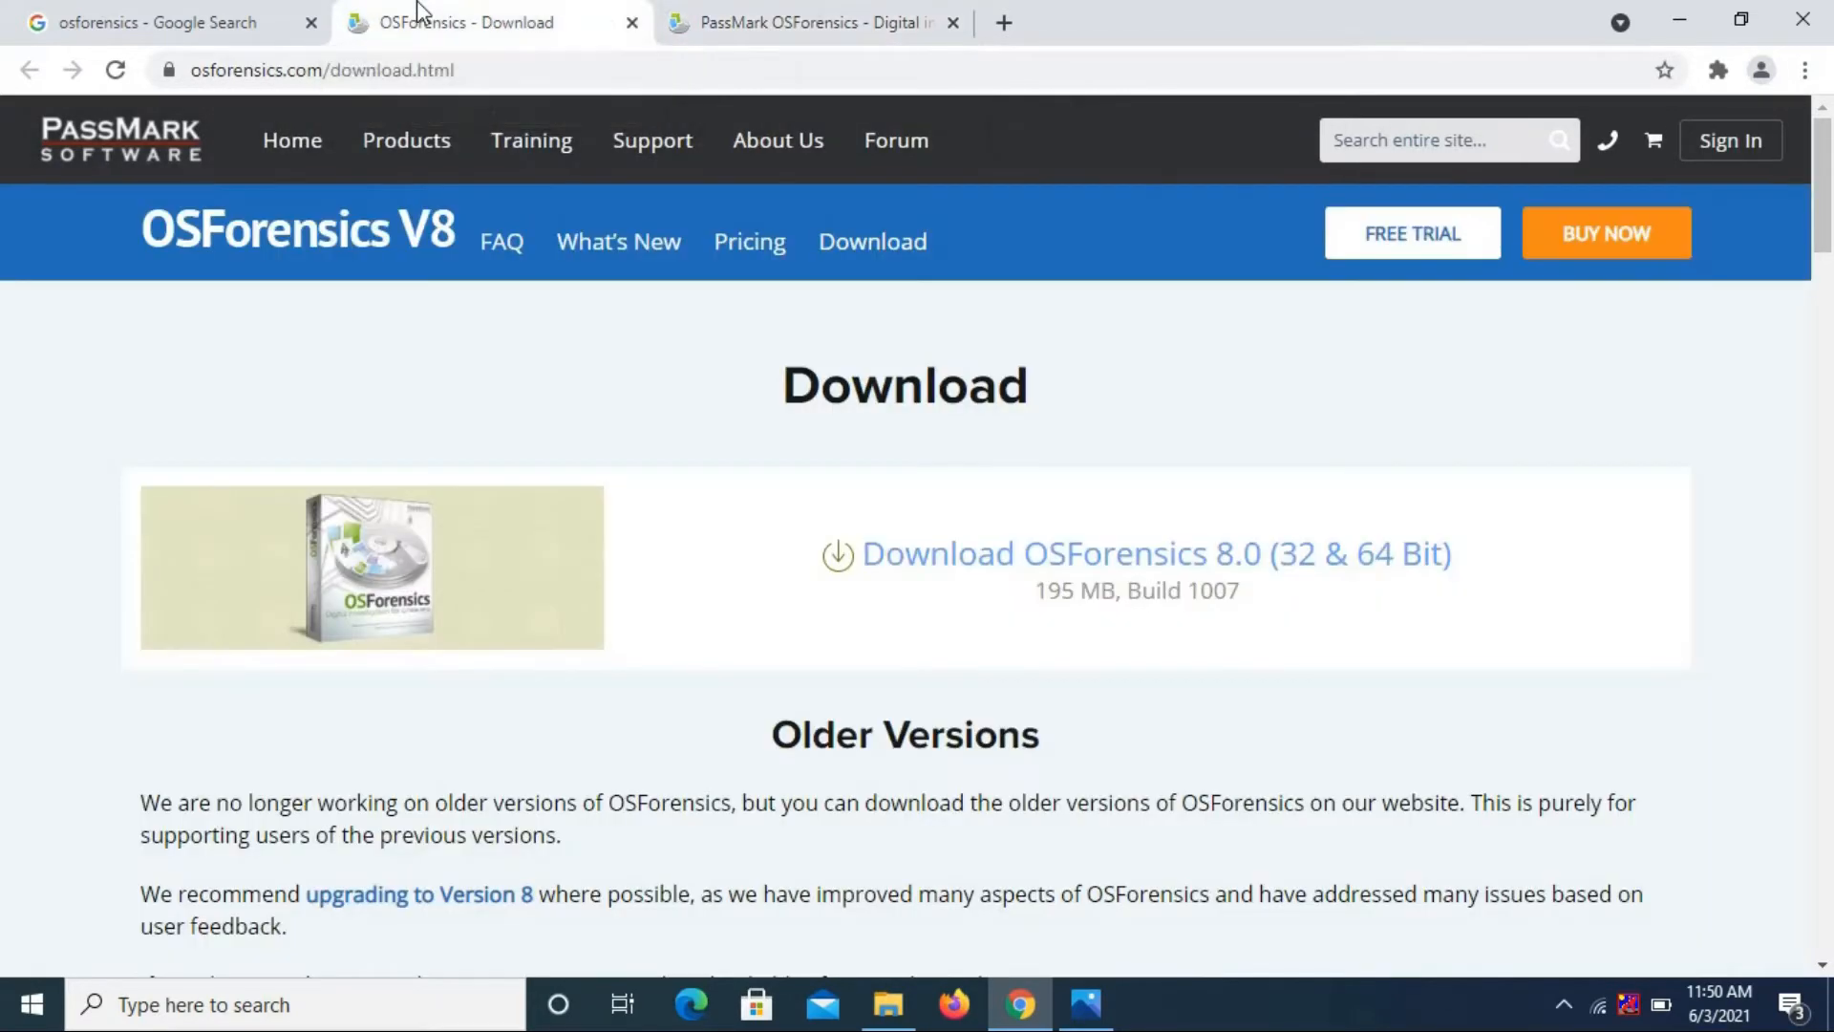
{"action": "mouse_move", "coordinate": [1829, 232]}
{"action": "left_mouse_down"}
{"action": "mouse_move", "coordinate": [1829, 255]}
{"action": "mouse_move", "coordinate": [1828, 232]}
{"action": "left_mouse_up"}
Start the OSForensics 8.0 download, then pause and cancel osf.exe
{"action": "left_click", "coordinate": [1074, 557]}
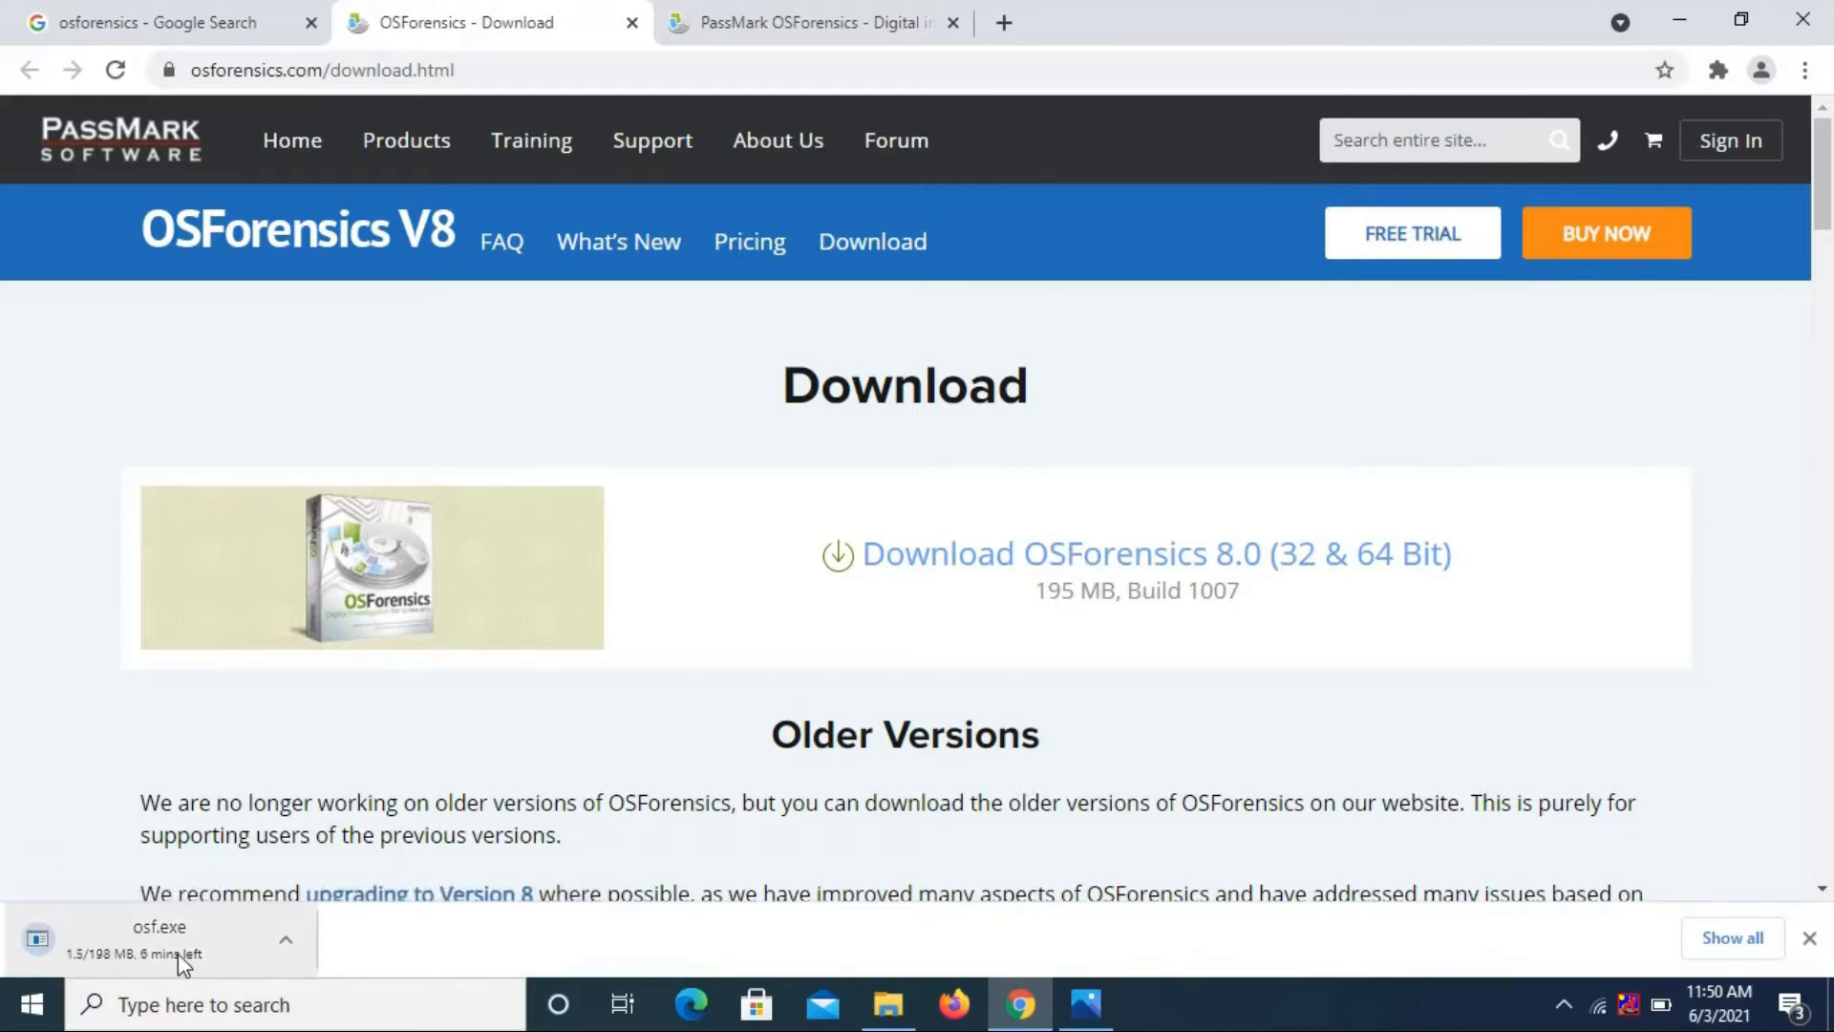
{"action": "left_click", "coordinate": [287, 949]}
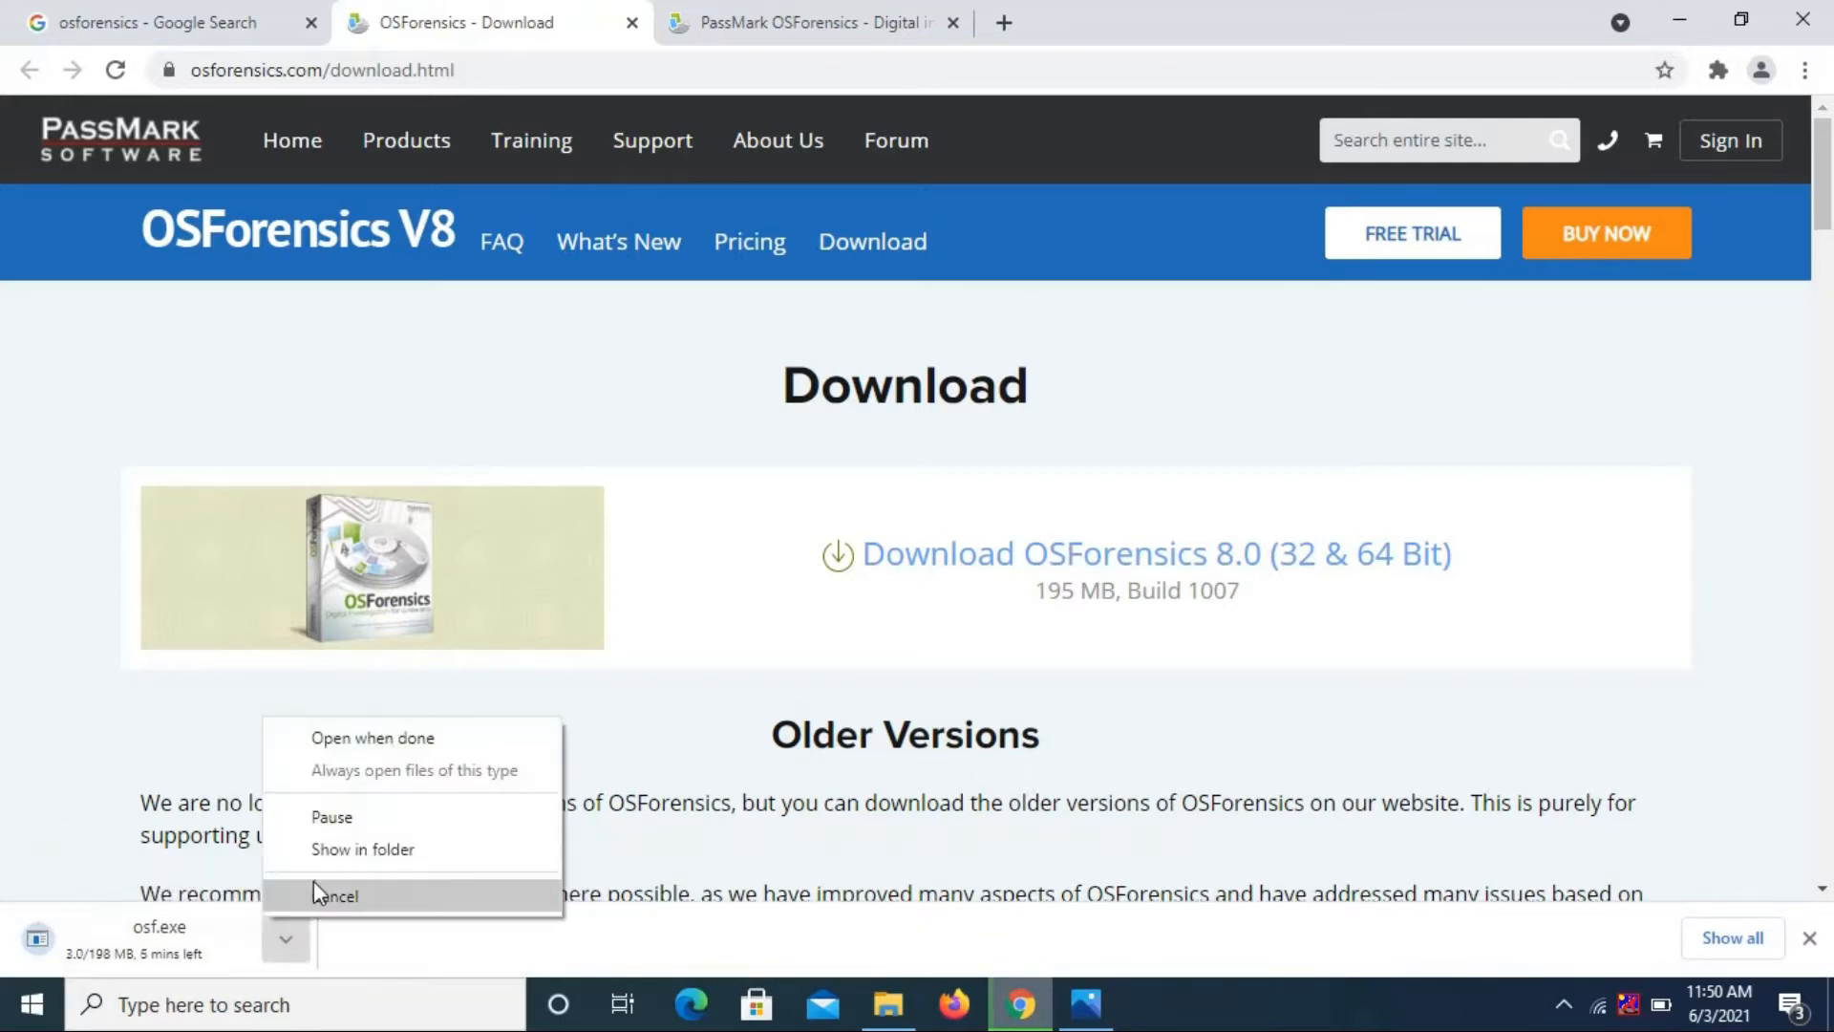
{"action": "left_click", "coordinate": [332, 819]}
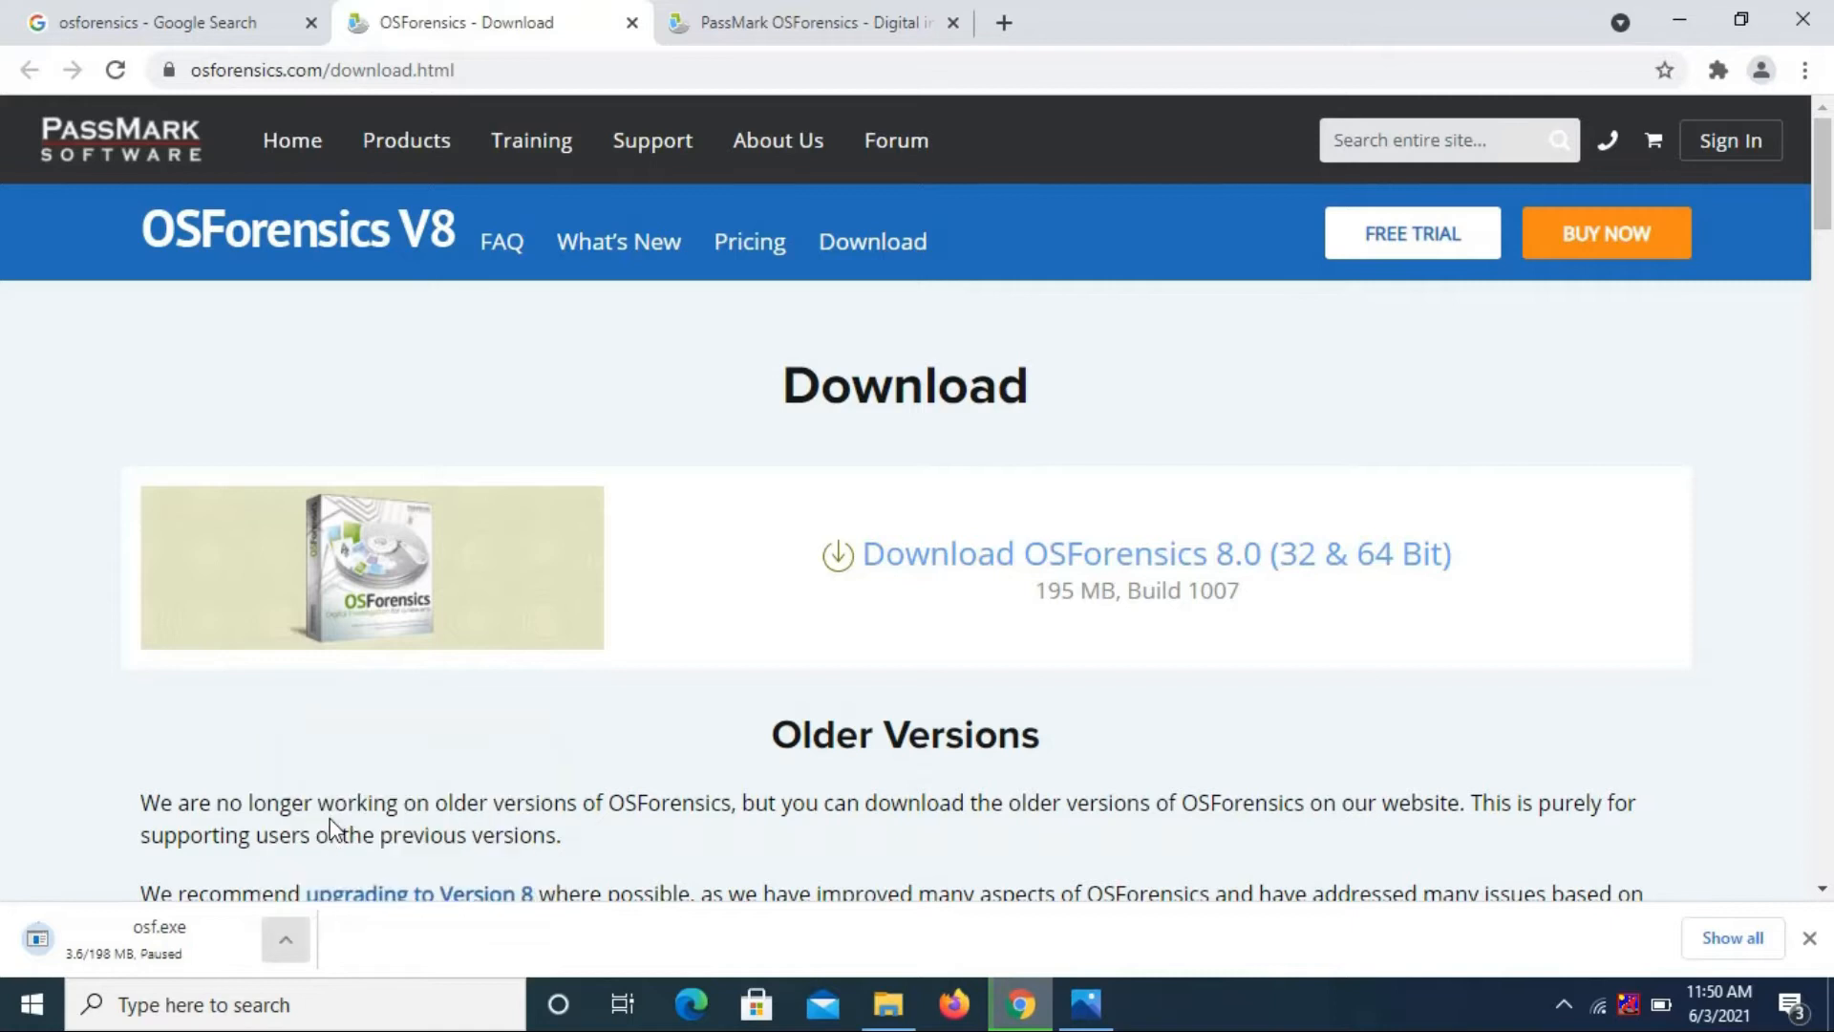
{"action": "left_click", "coordinate": [289, 932]}
{"action": "left_click", "coordinate": [331, 896]}
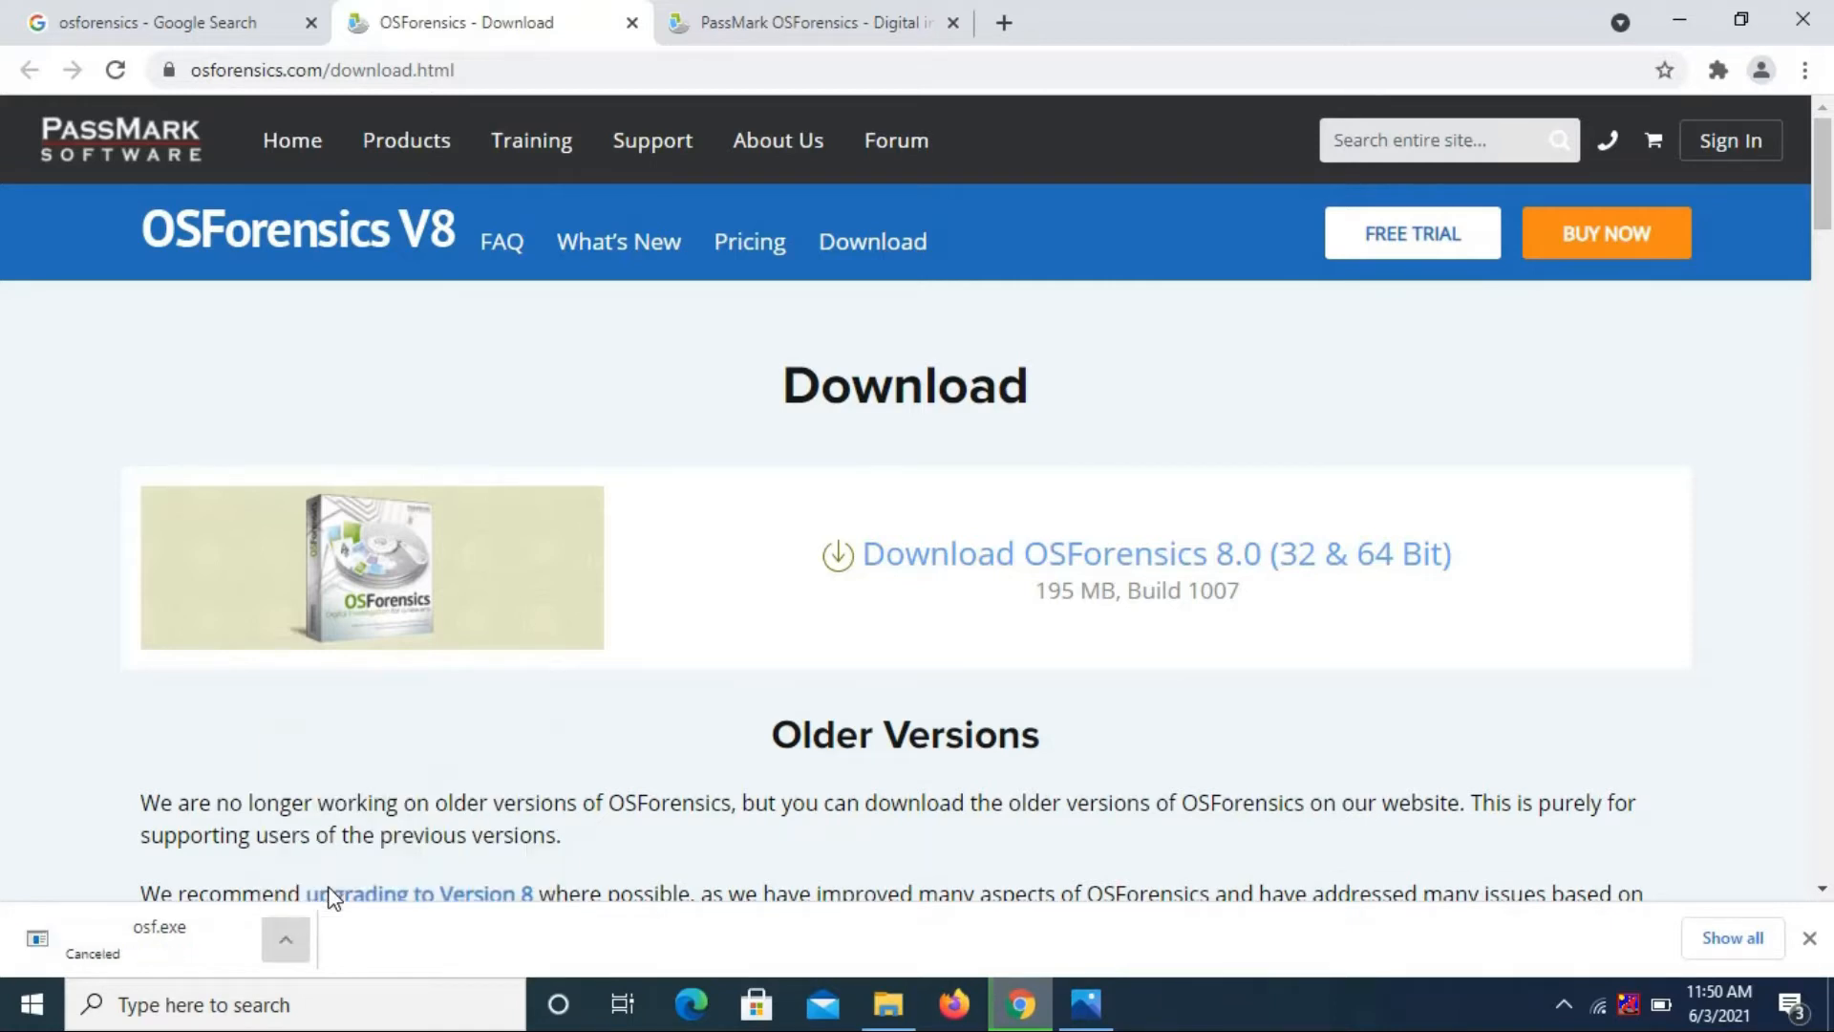
Revisit the search results and download page, then close Chrome
{"action": "left_click", "coordinate": [53, 24]}
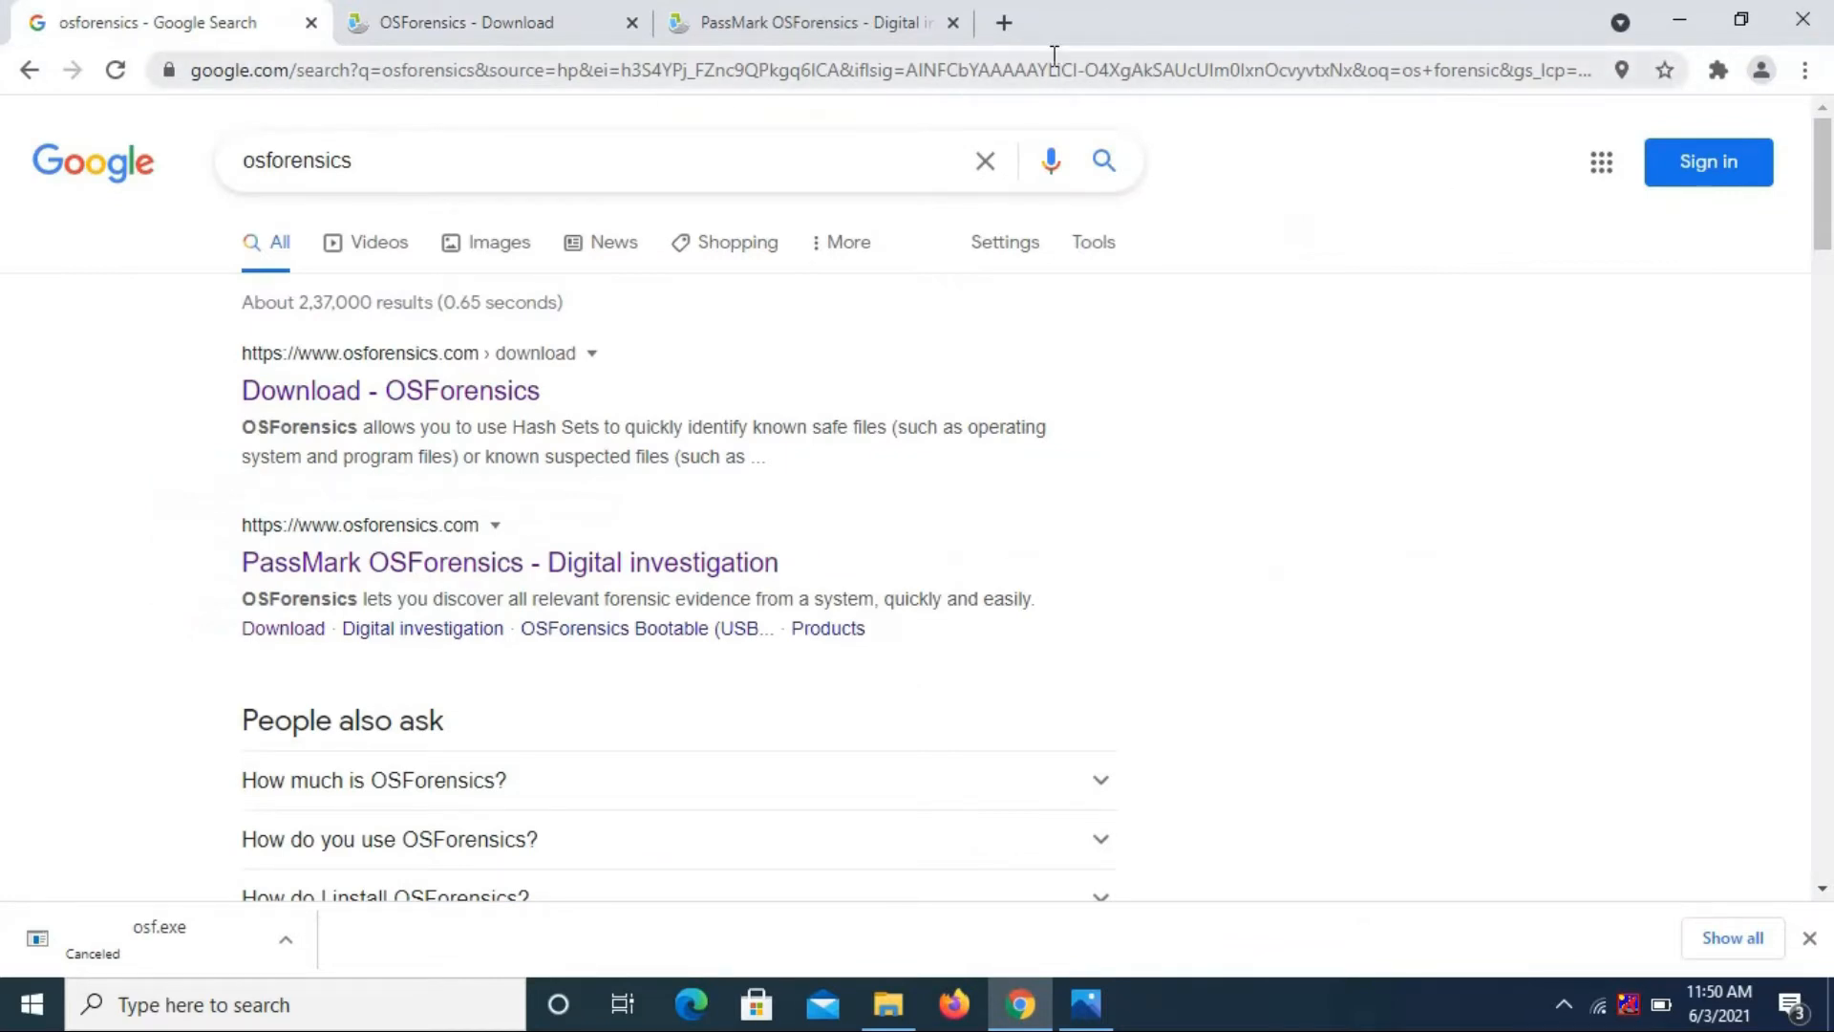
{"action": "left_click", "coordinate": [394, 12]}
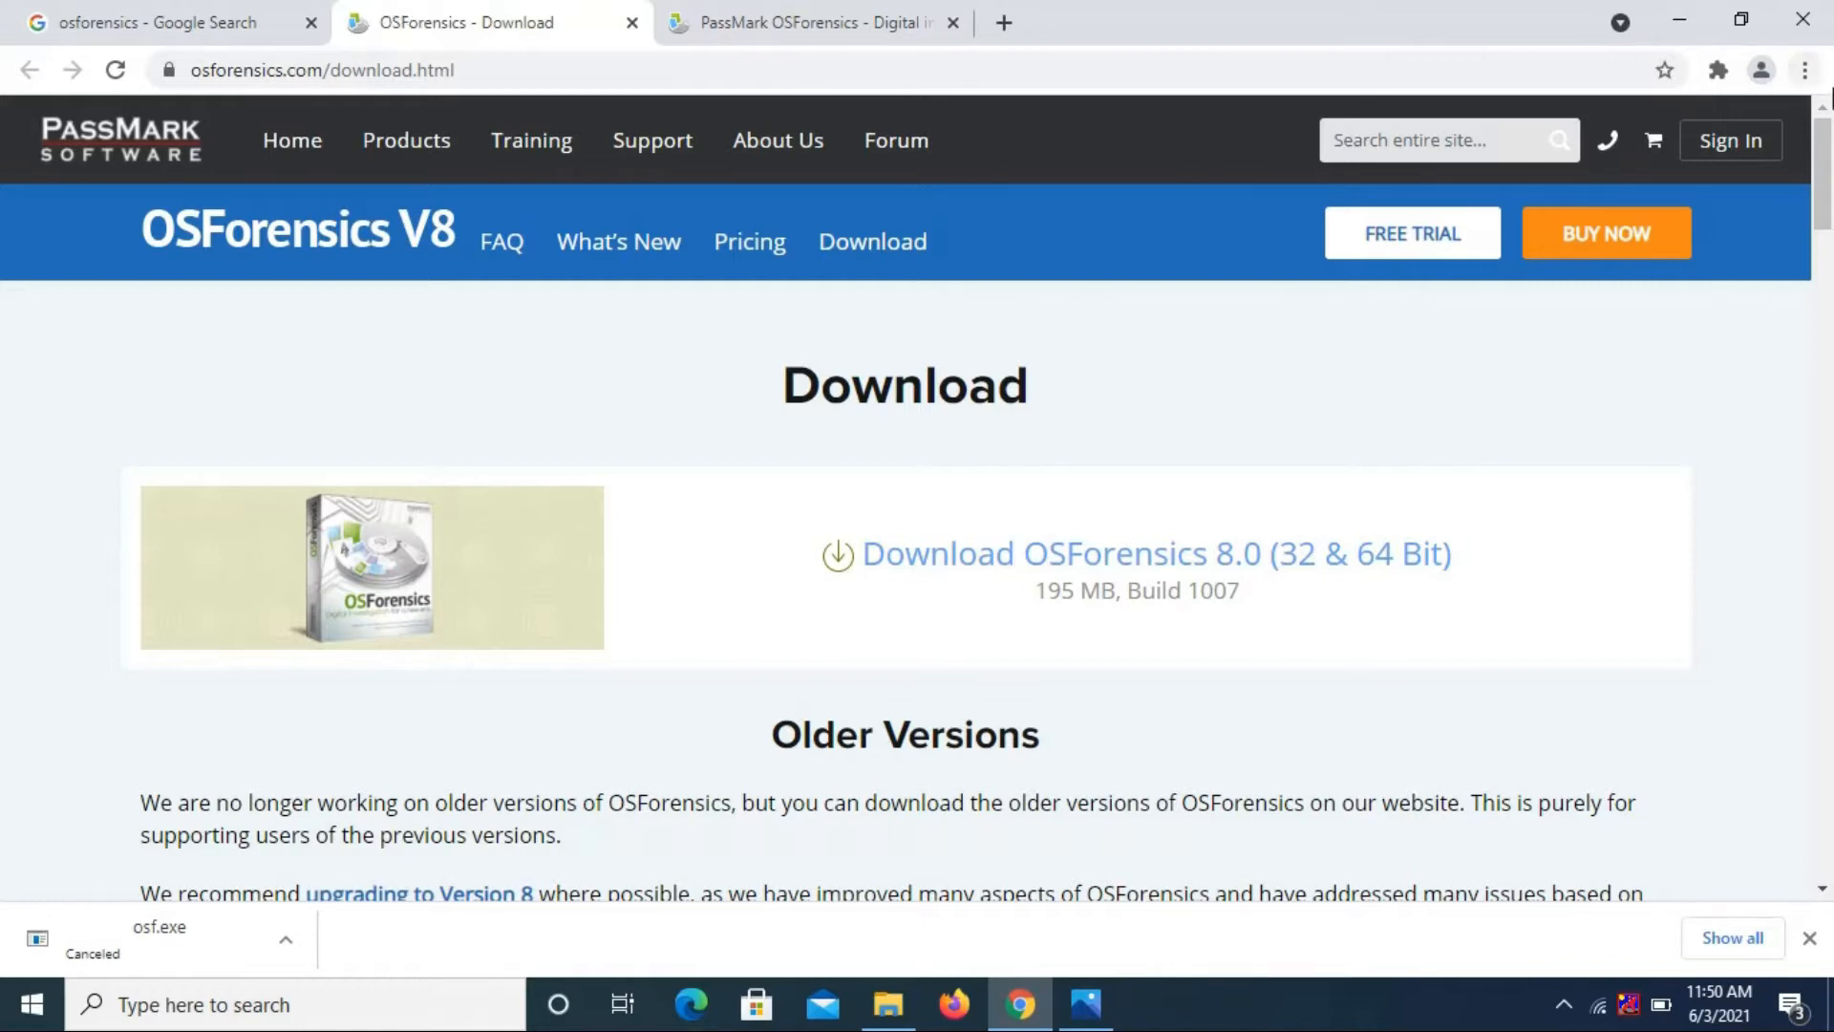
{"action": "left_click", "coordinate": [1805, 17]}
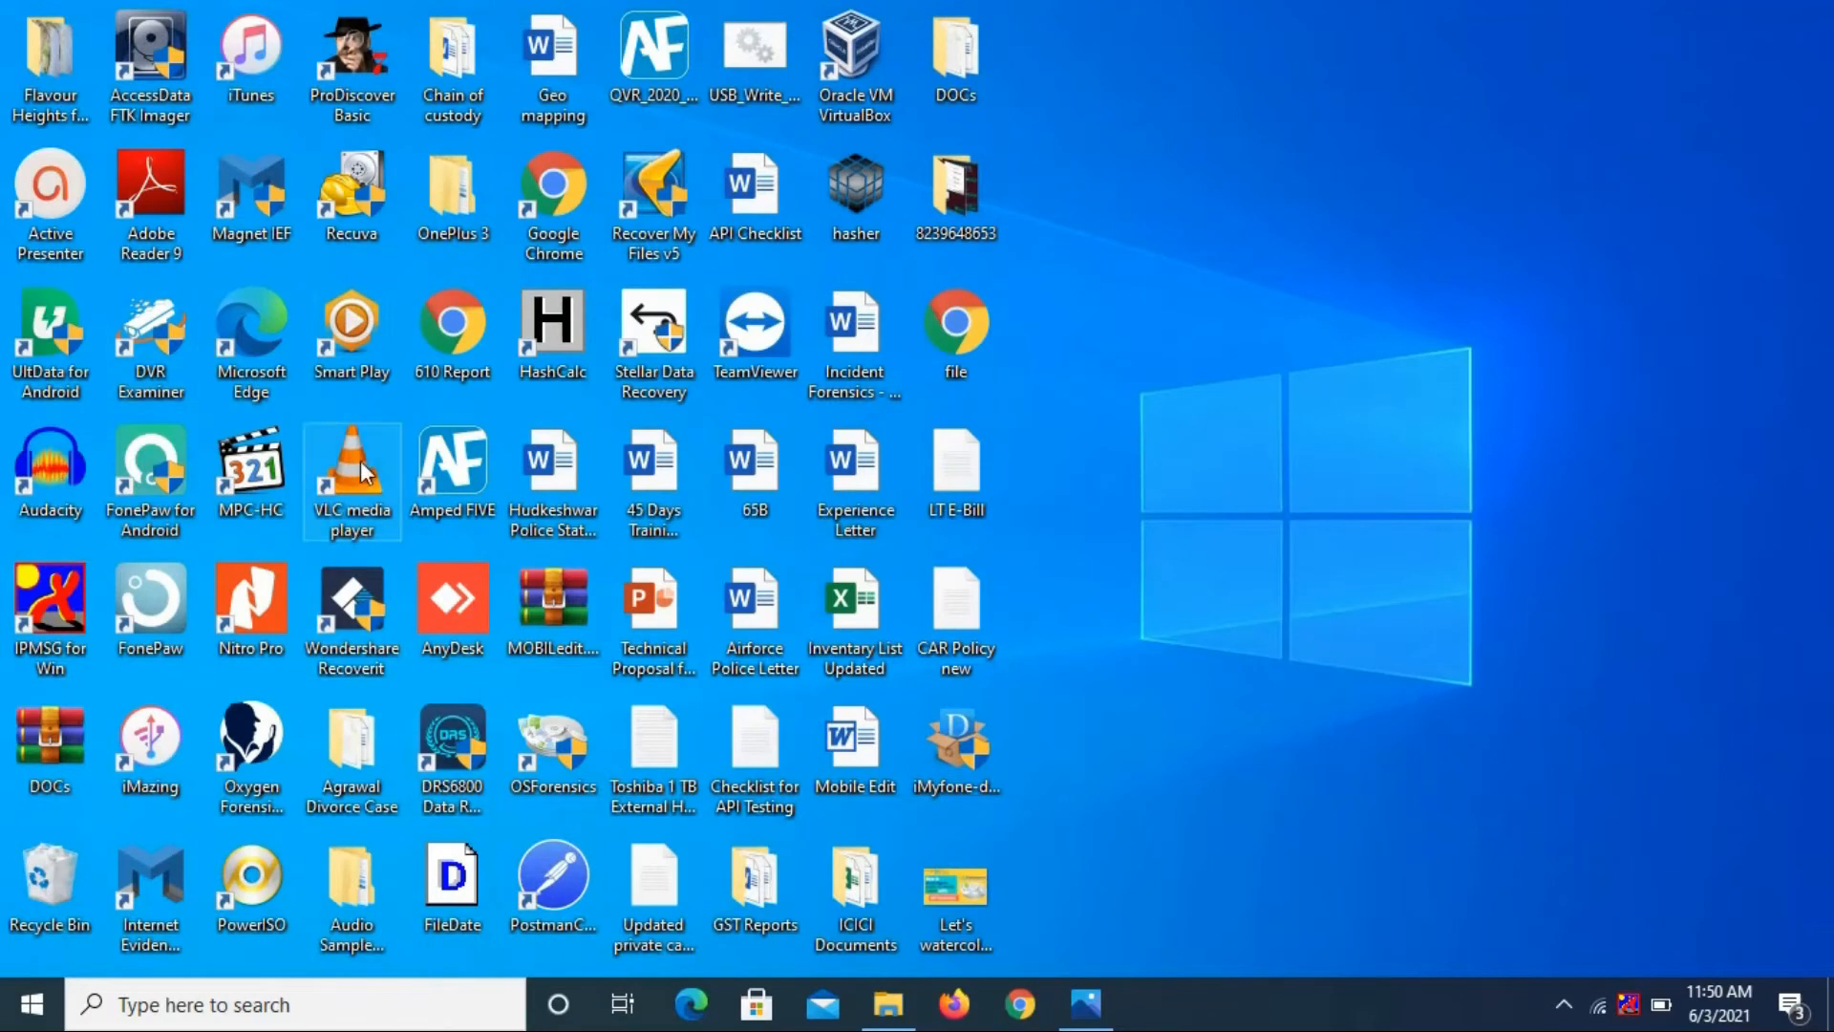
Select the OSForensics desktop shortcut and double-click it to launch the program
{"action": "key", "text": "o"}
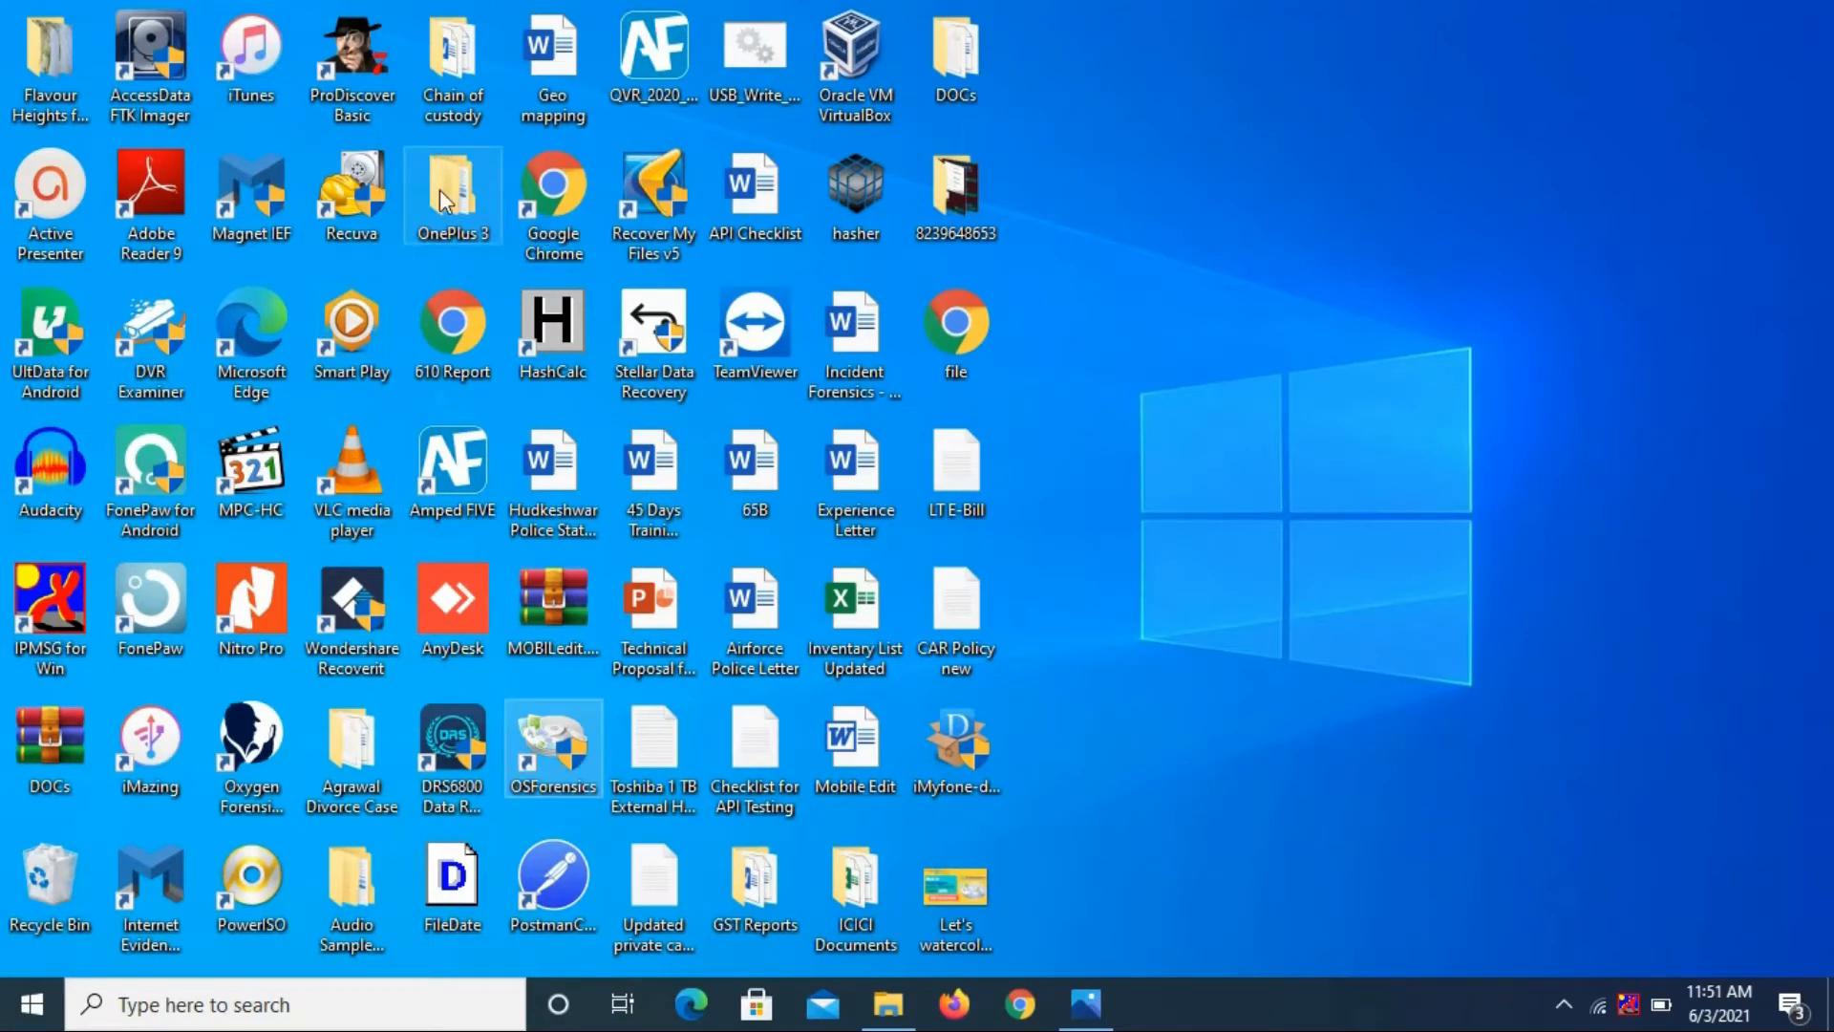
{"action": "key", "text": "o"}
{"action": "key", "text": "o"}
{"action": "key", "text": "o"}
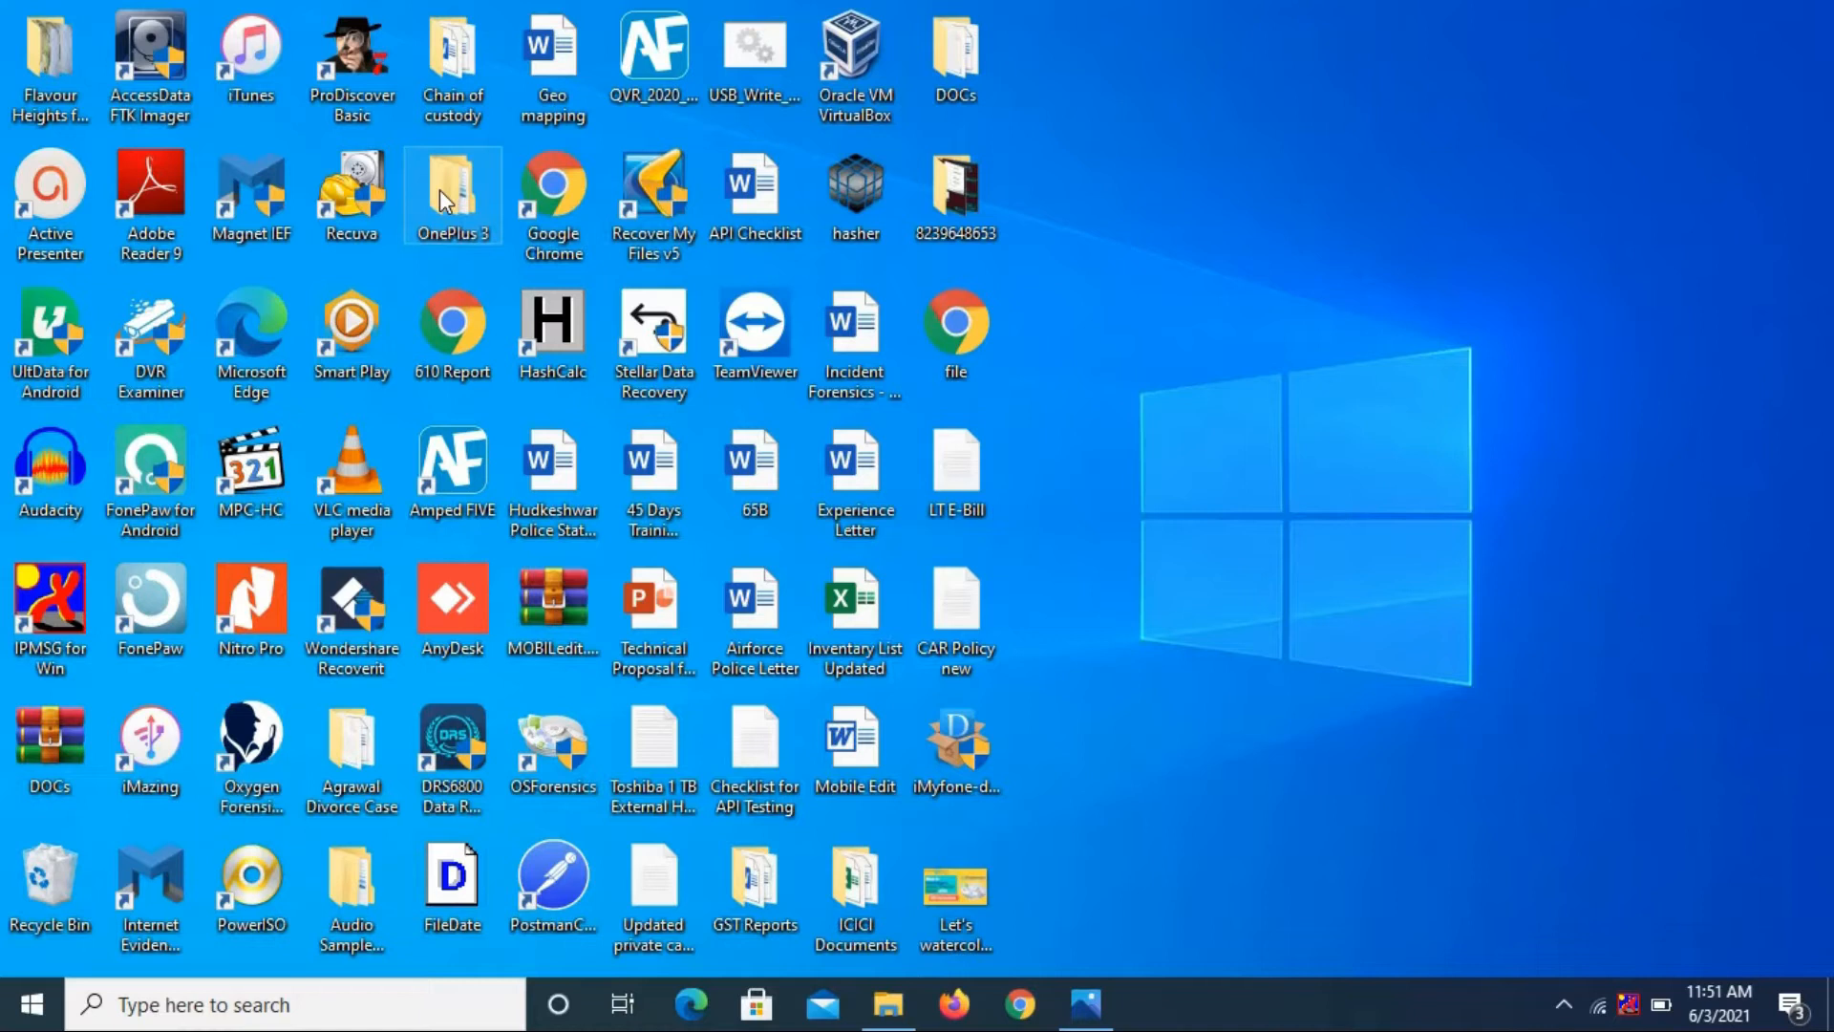
{"action": "key", "text": "o"}
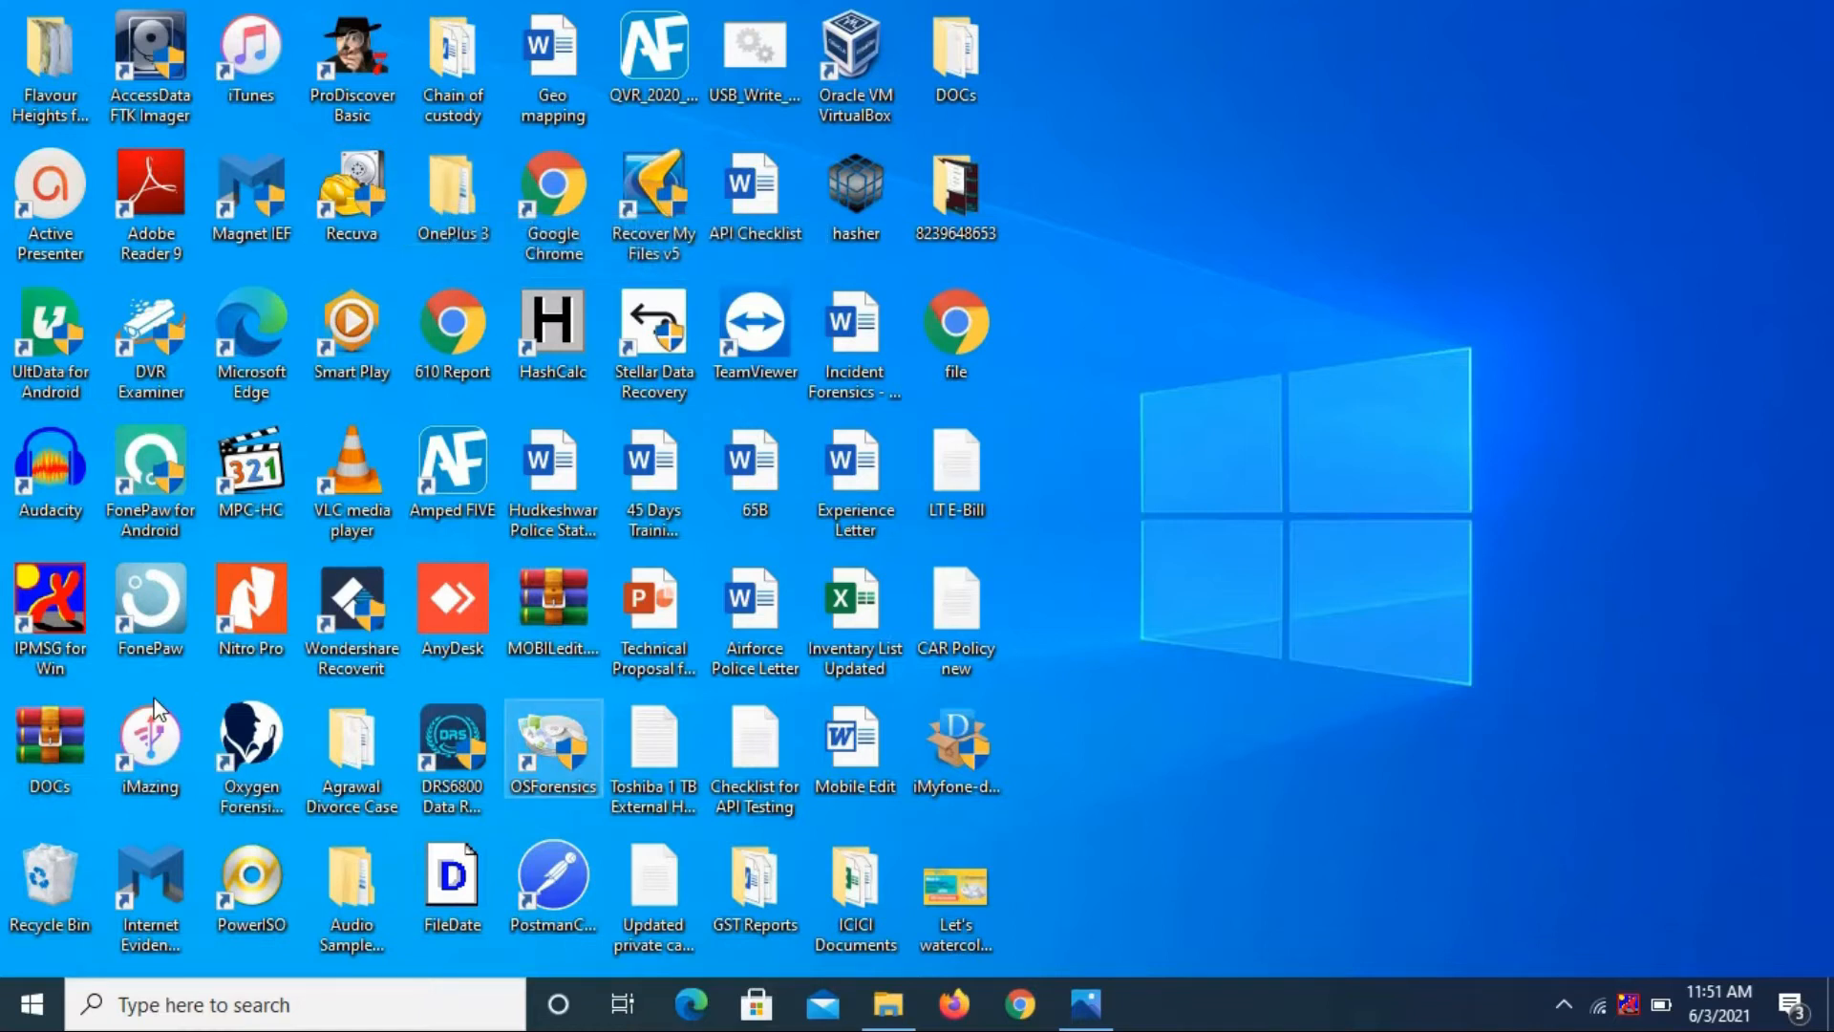
{"action": "key", "text": "o"}
{"action": "key", "text": "o"}
{"action": "key", "text": "o"}
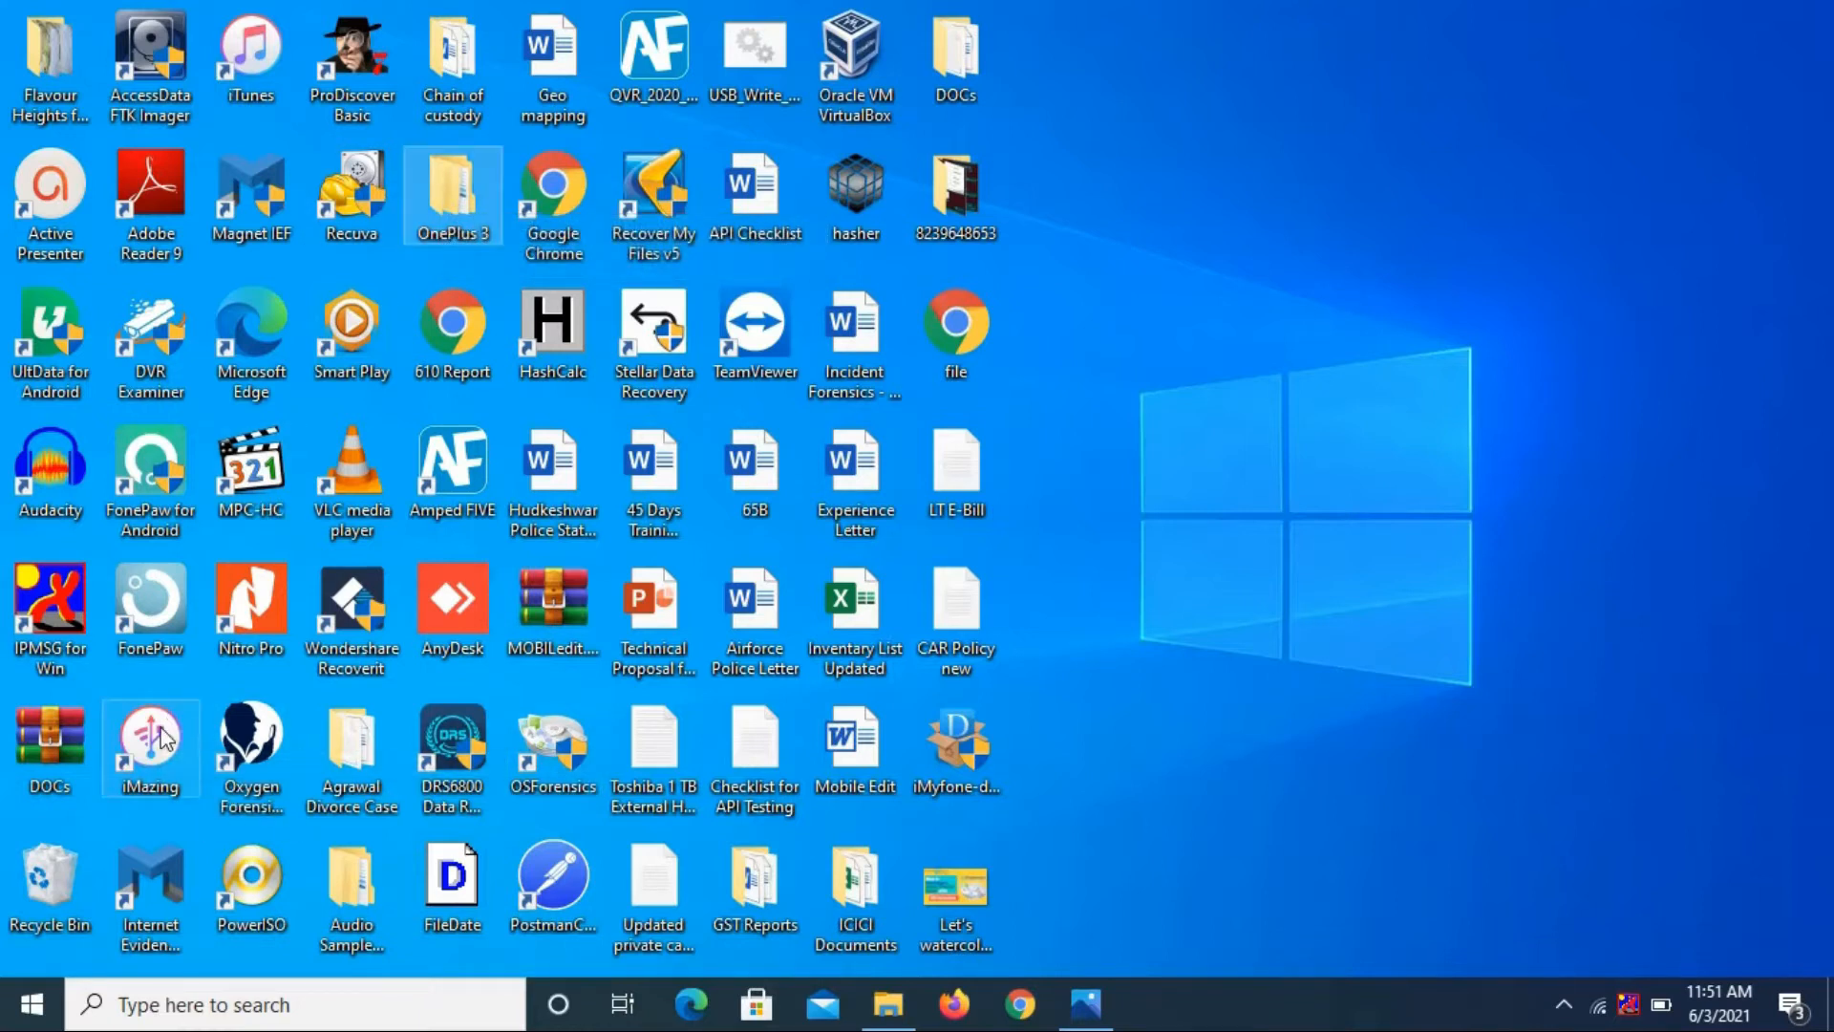
{"action": "key", "text": "o"}
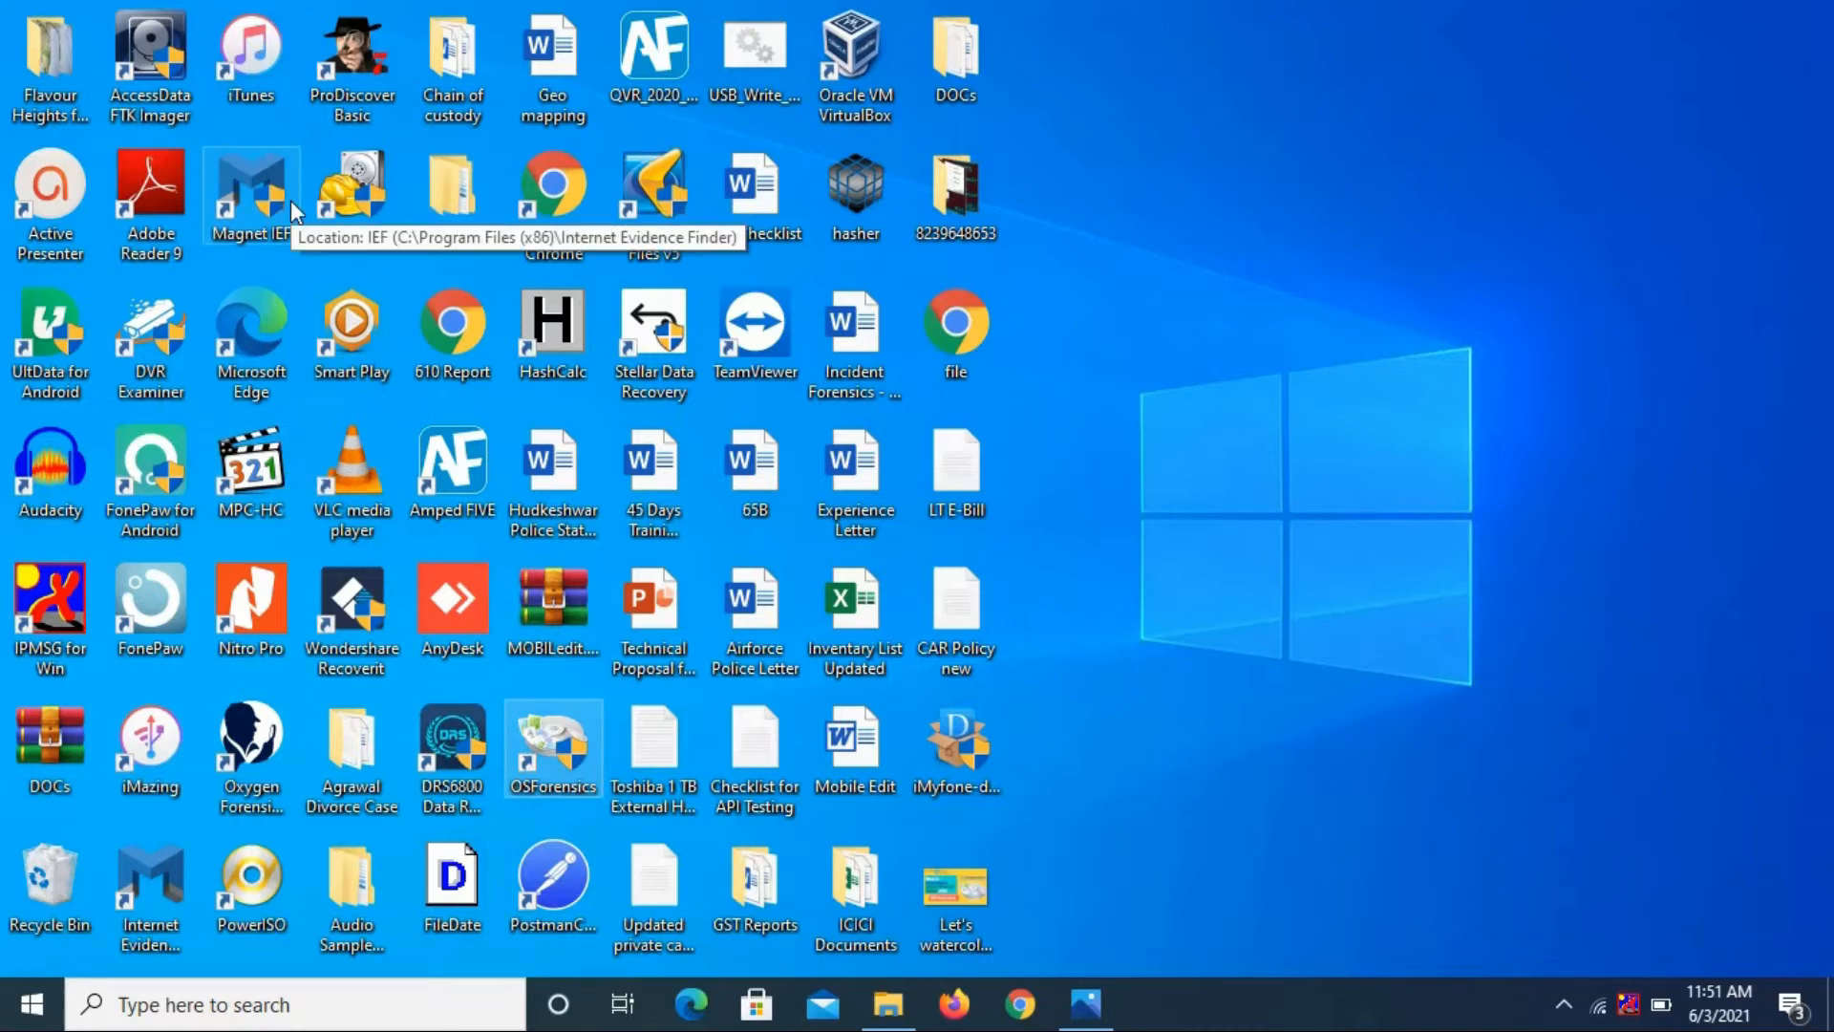
{"action": "key", "text": "o"}
{"action": "key", "text": "o"}
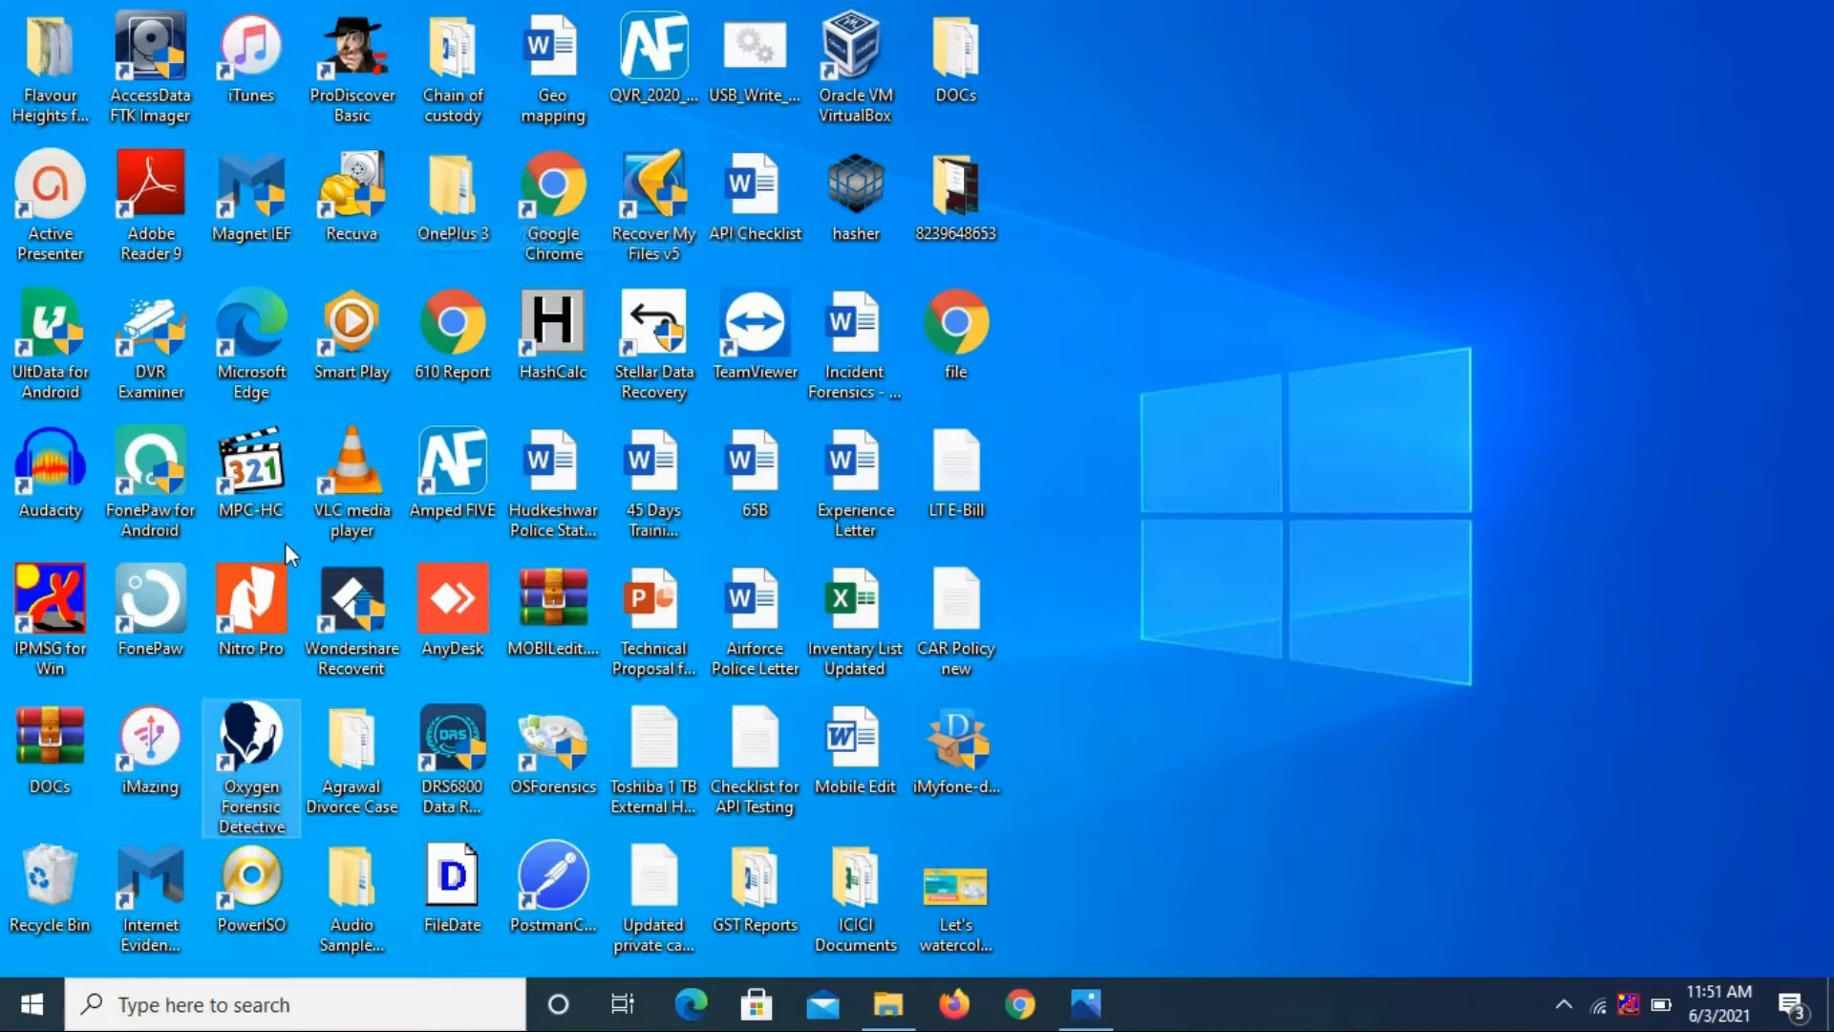
{"action": "left_click", "coordinate": [542, 759]}
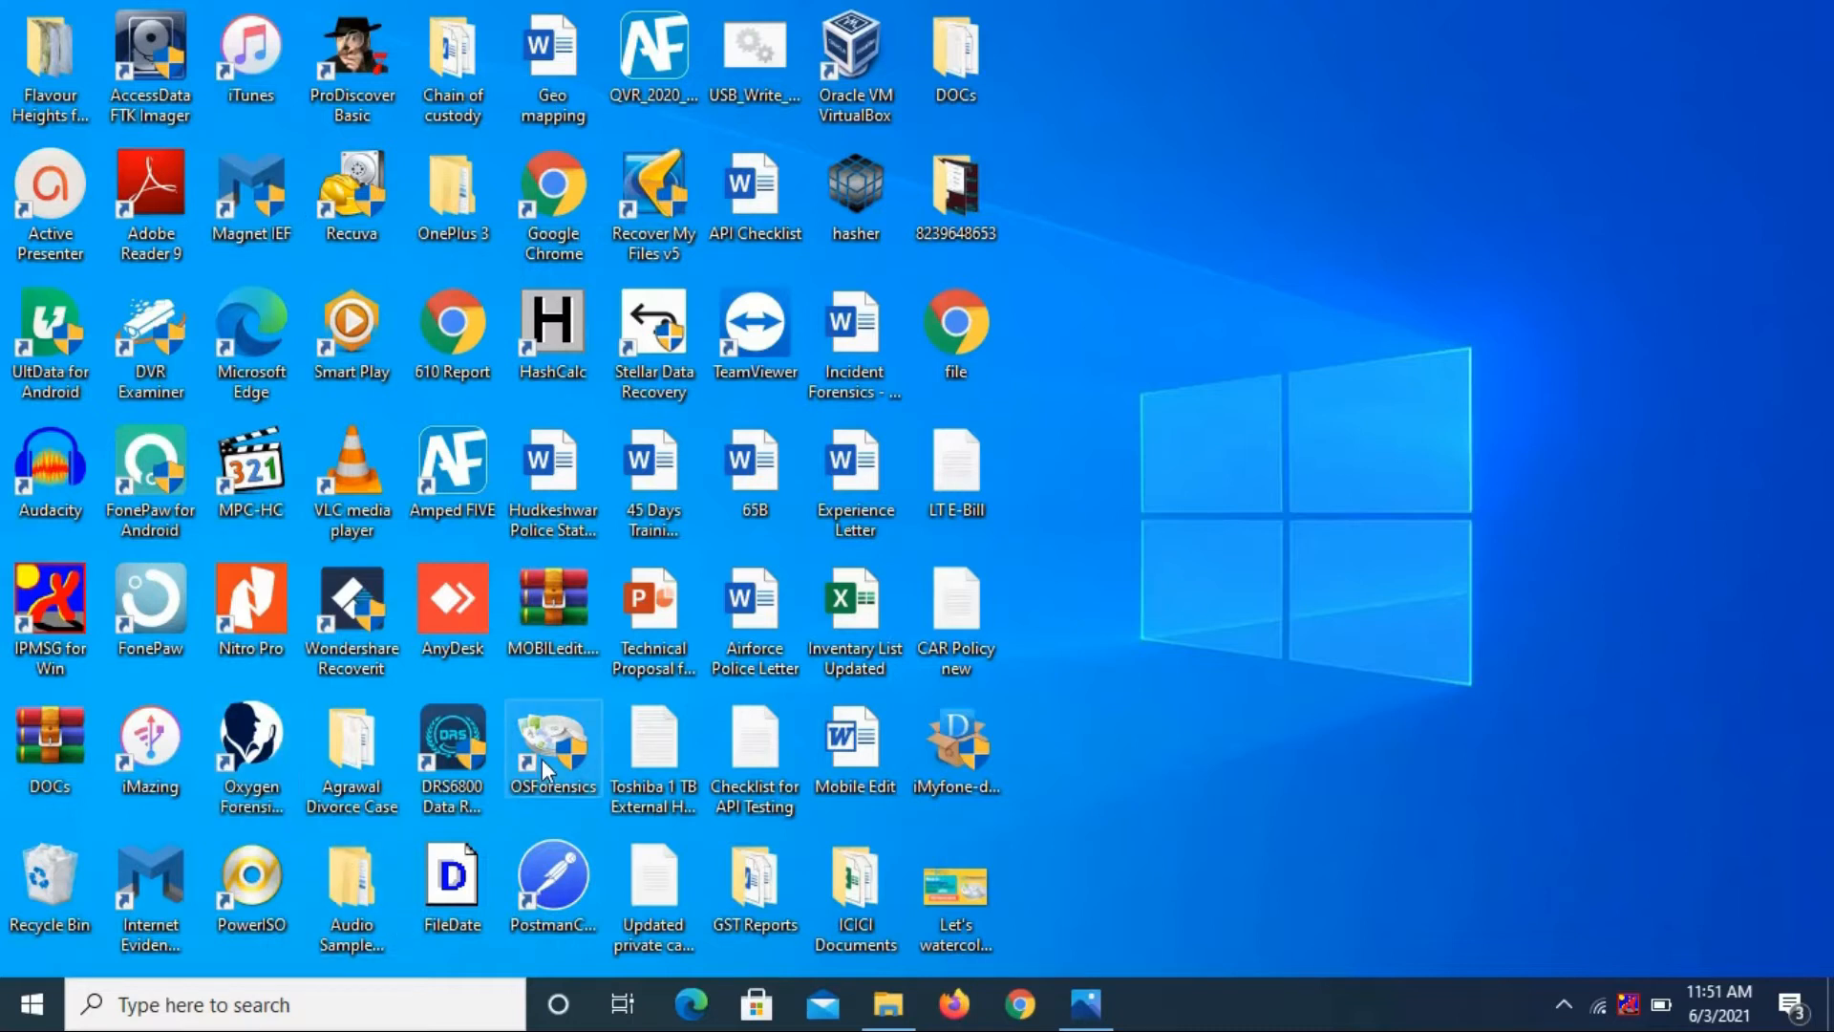
{"action": "double_click", "coordinate": [541, 759]}
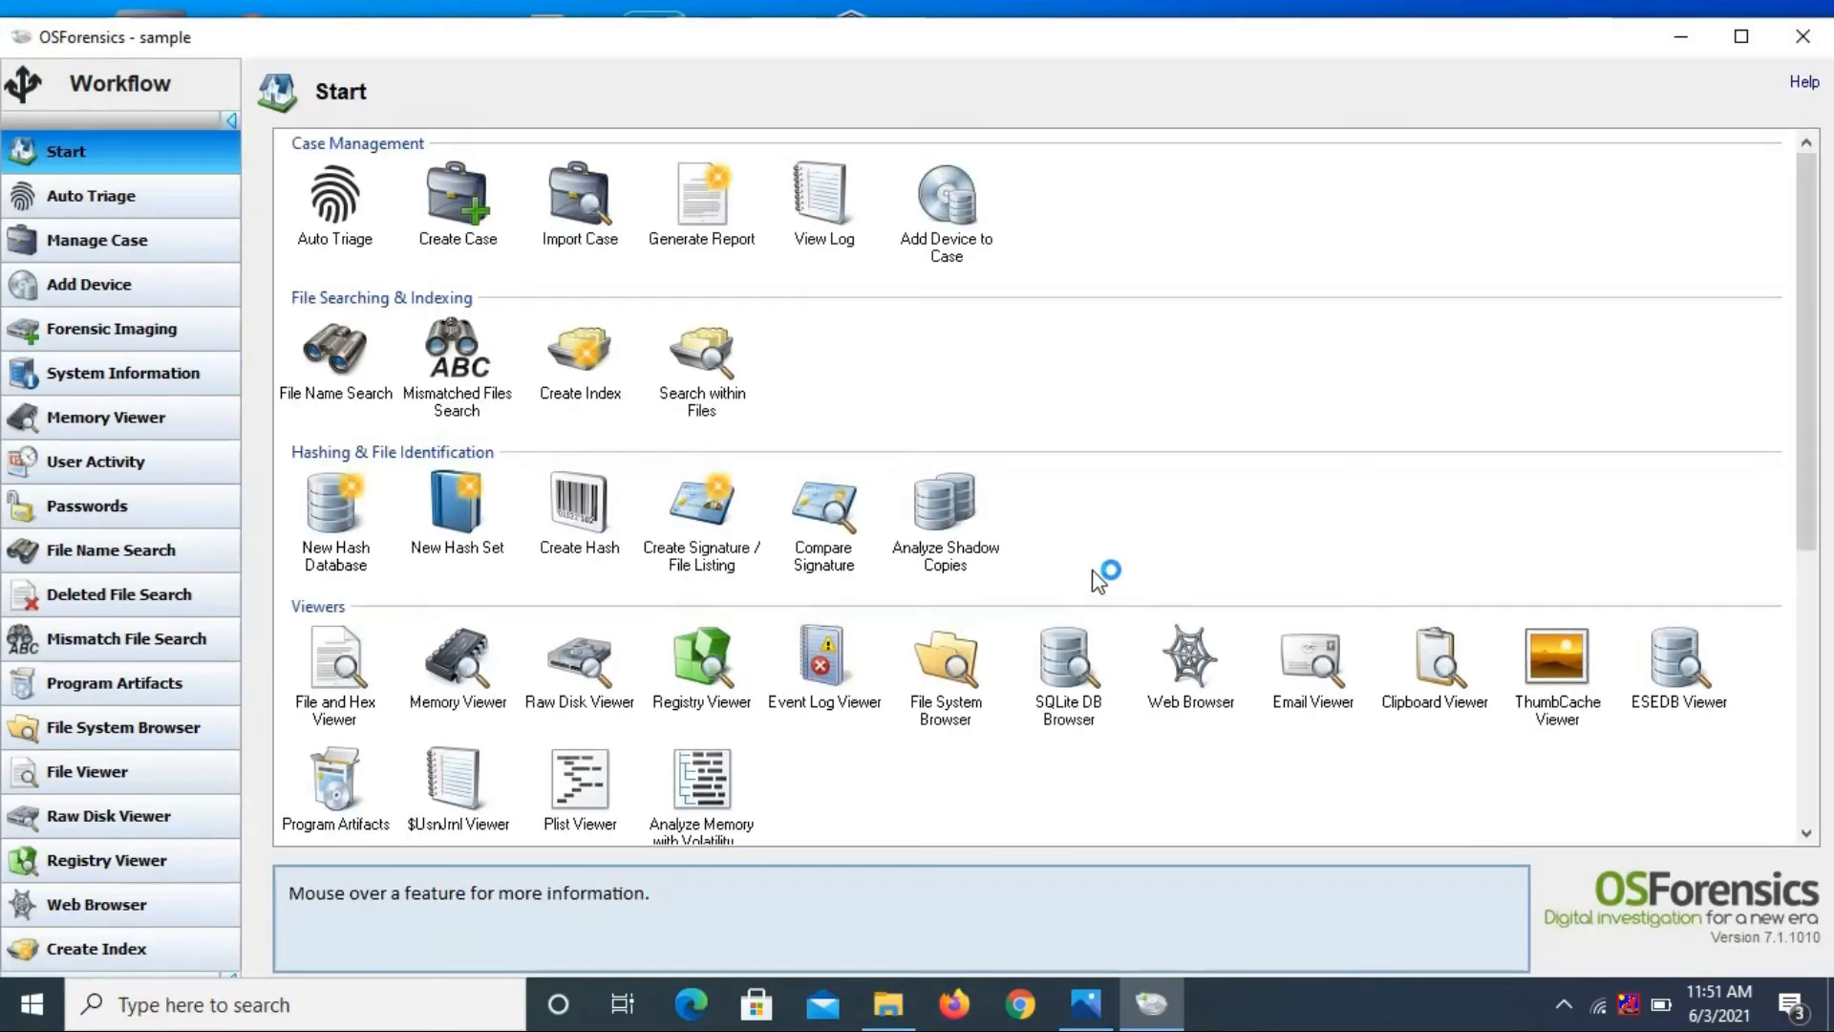
Maximize OSForensics, cancel the New Case form, view and close Auto Triage, then begin Create Case
{"action": "left_click", "coordinate": [1756, 49]}
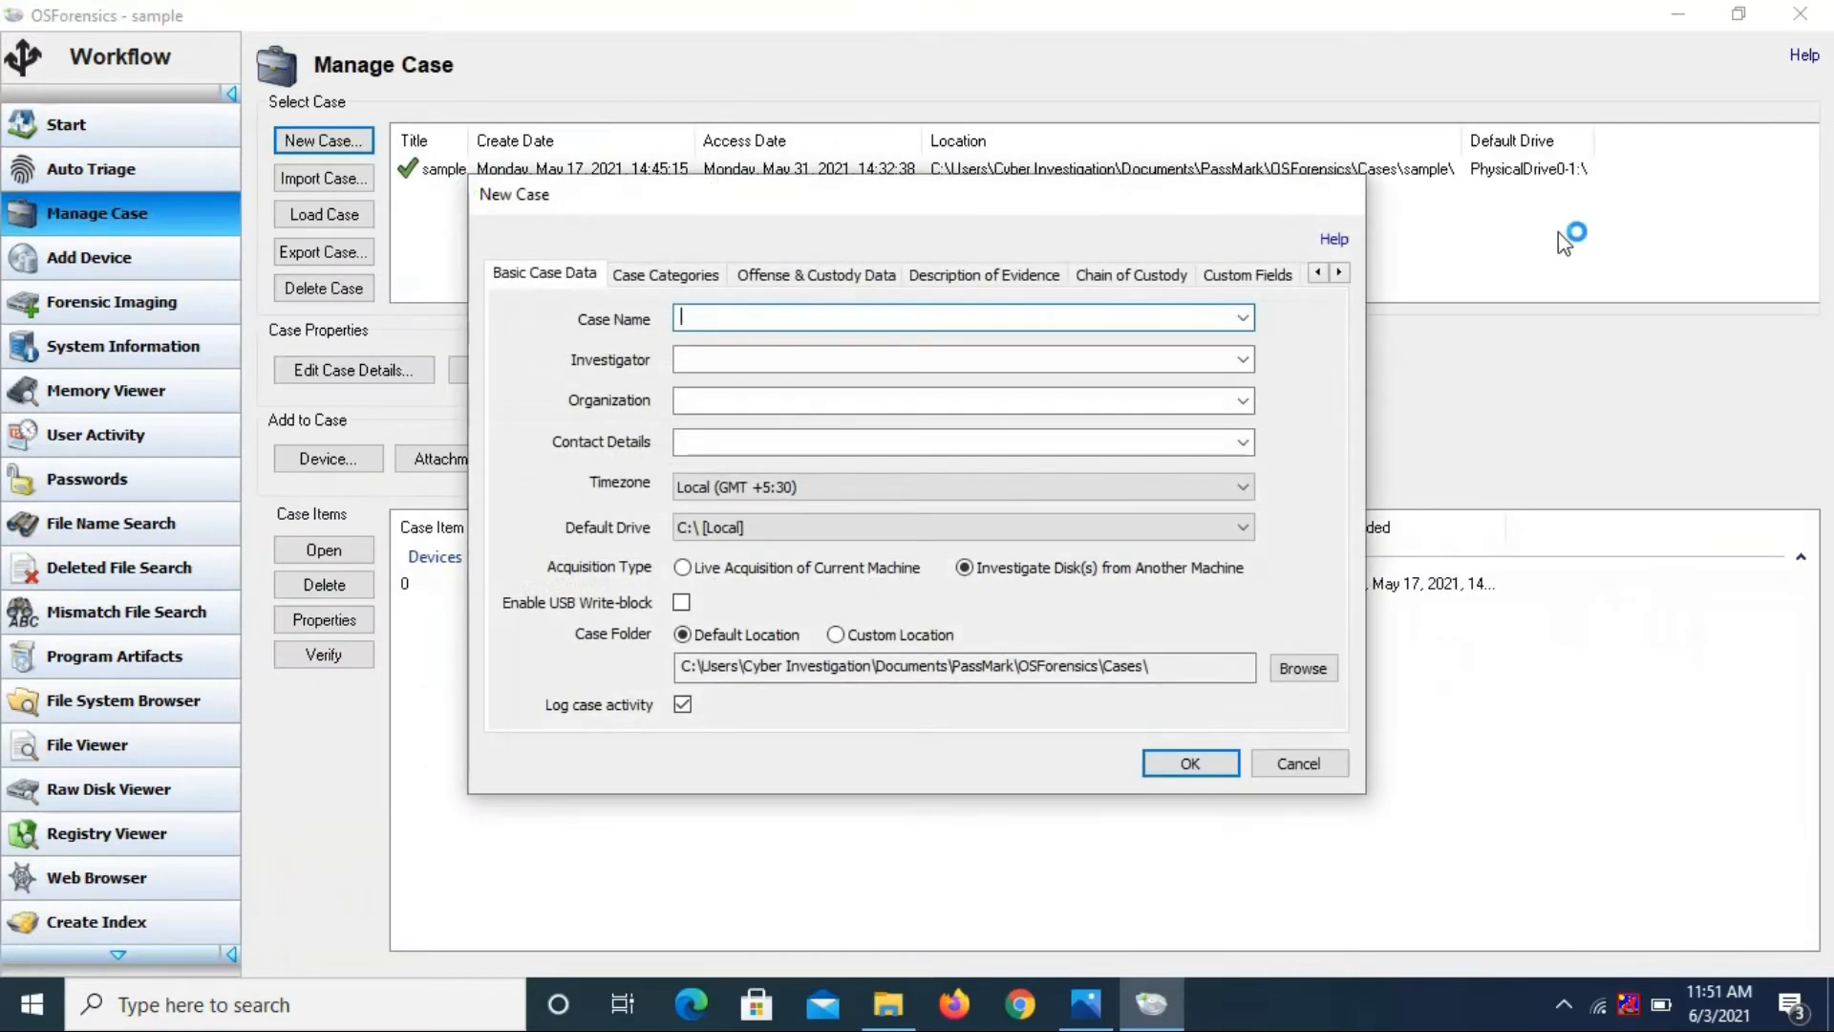
{"action": "left_click", "coordinate": [1295, 761]}
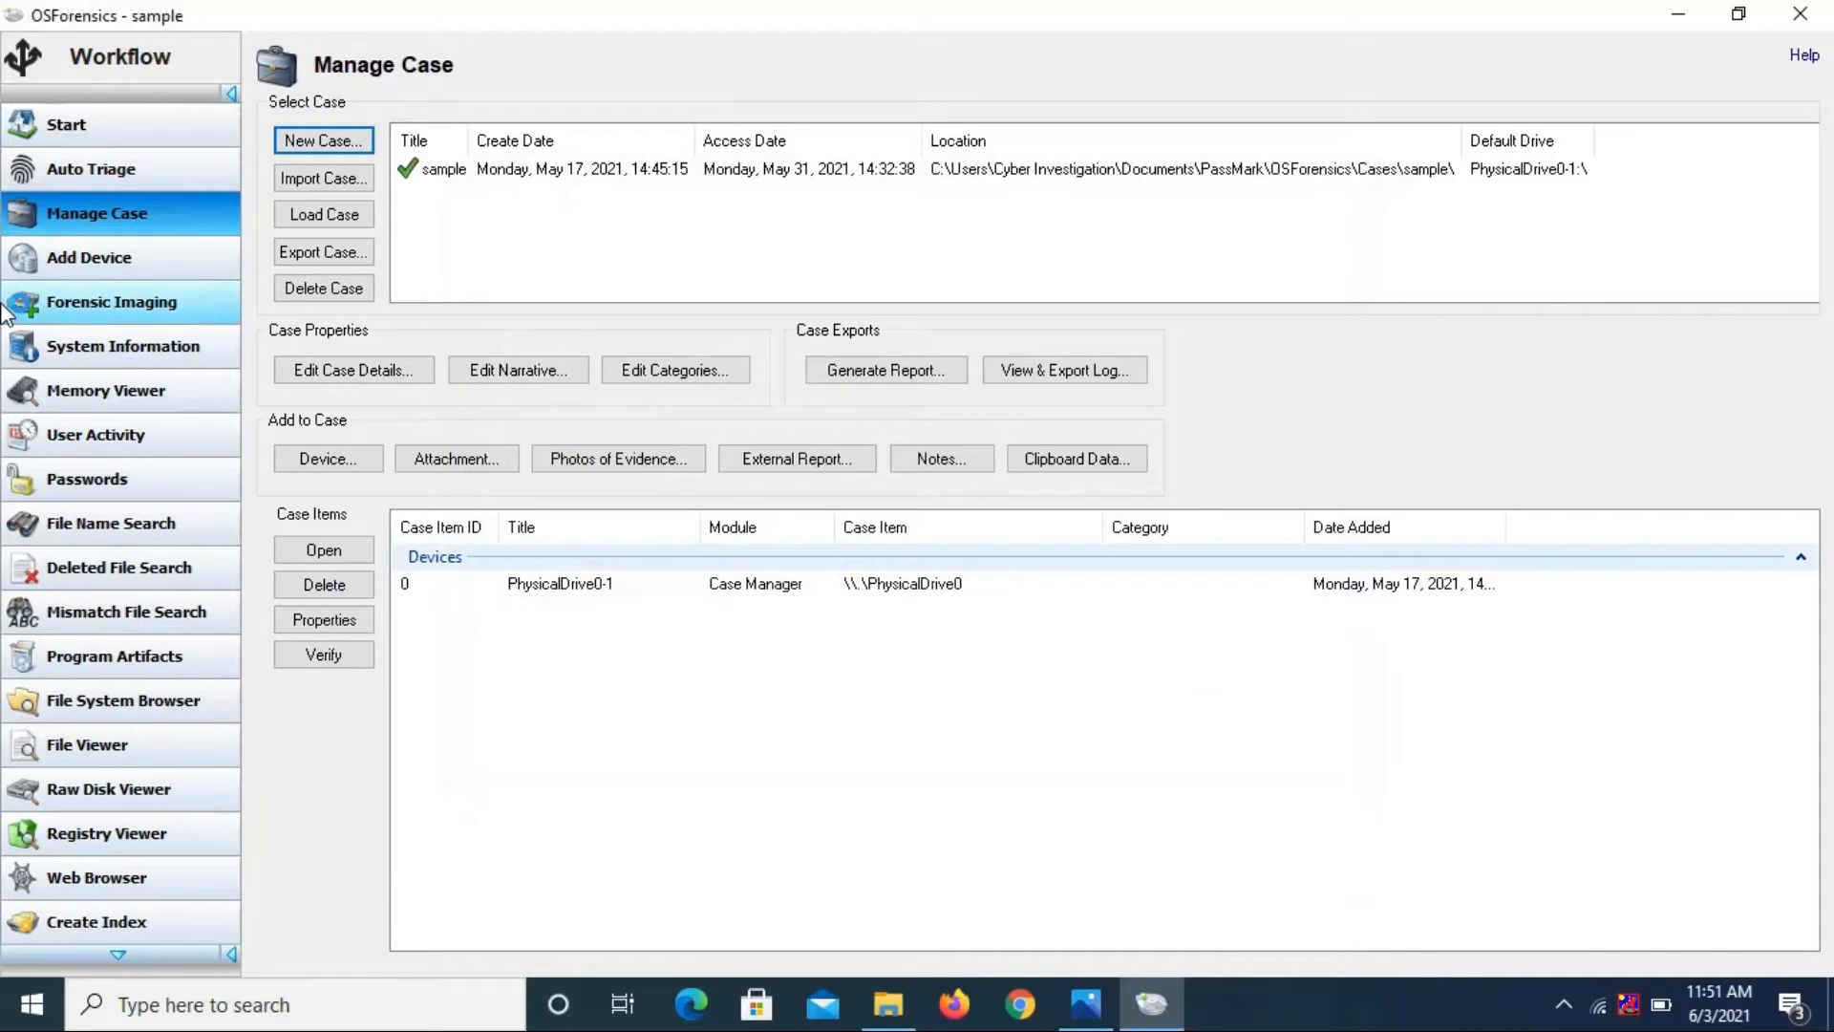
{"action": "left_click", "coordinate": [91, 184]}
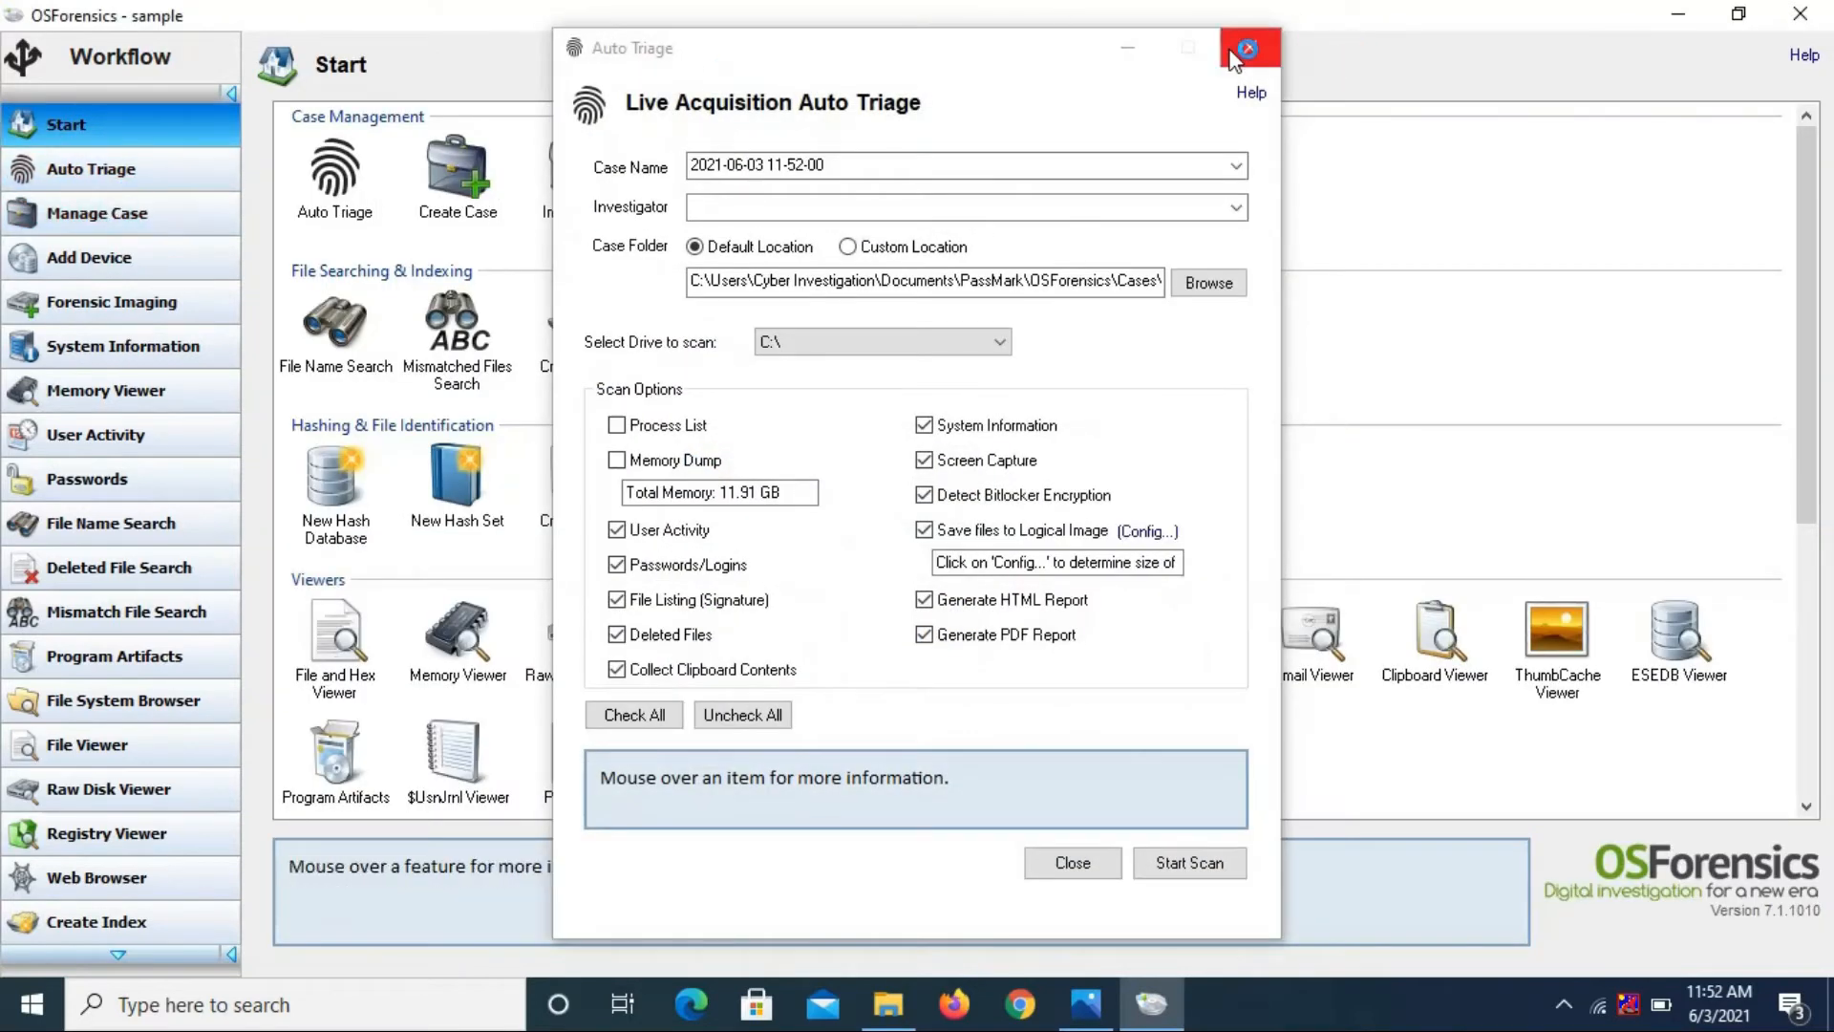
{"action": "left_click", "coordinate": [1246, 50]}
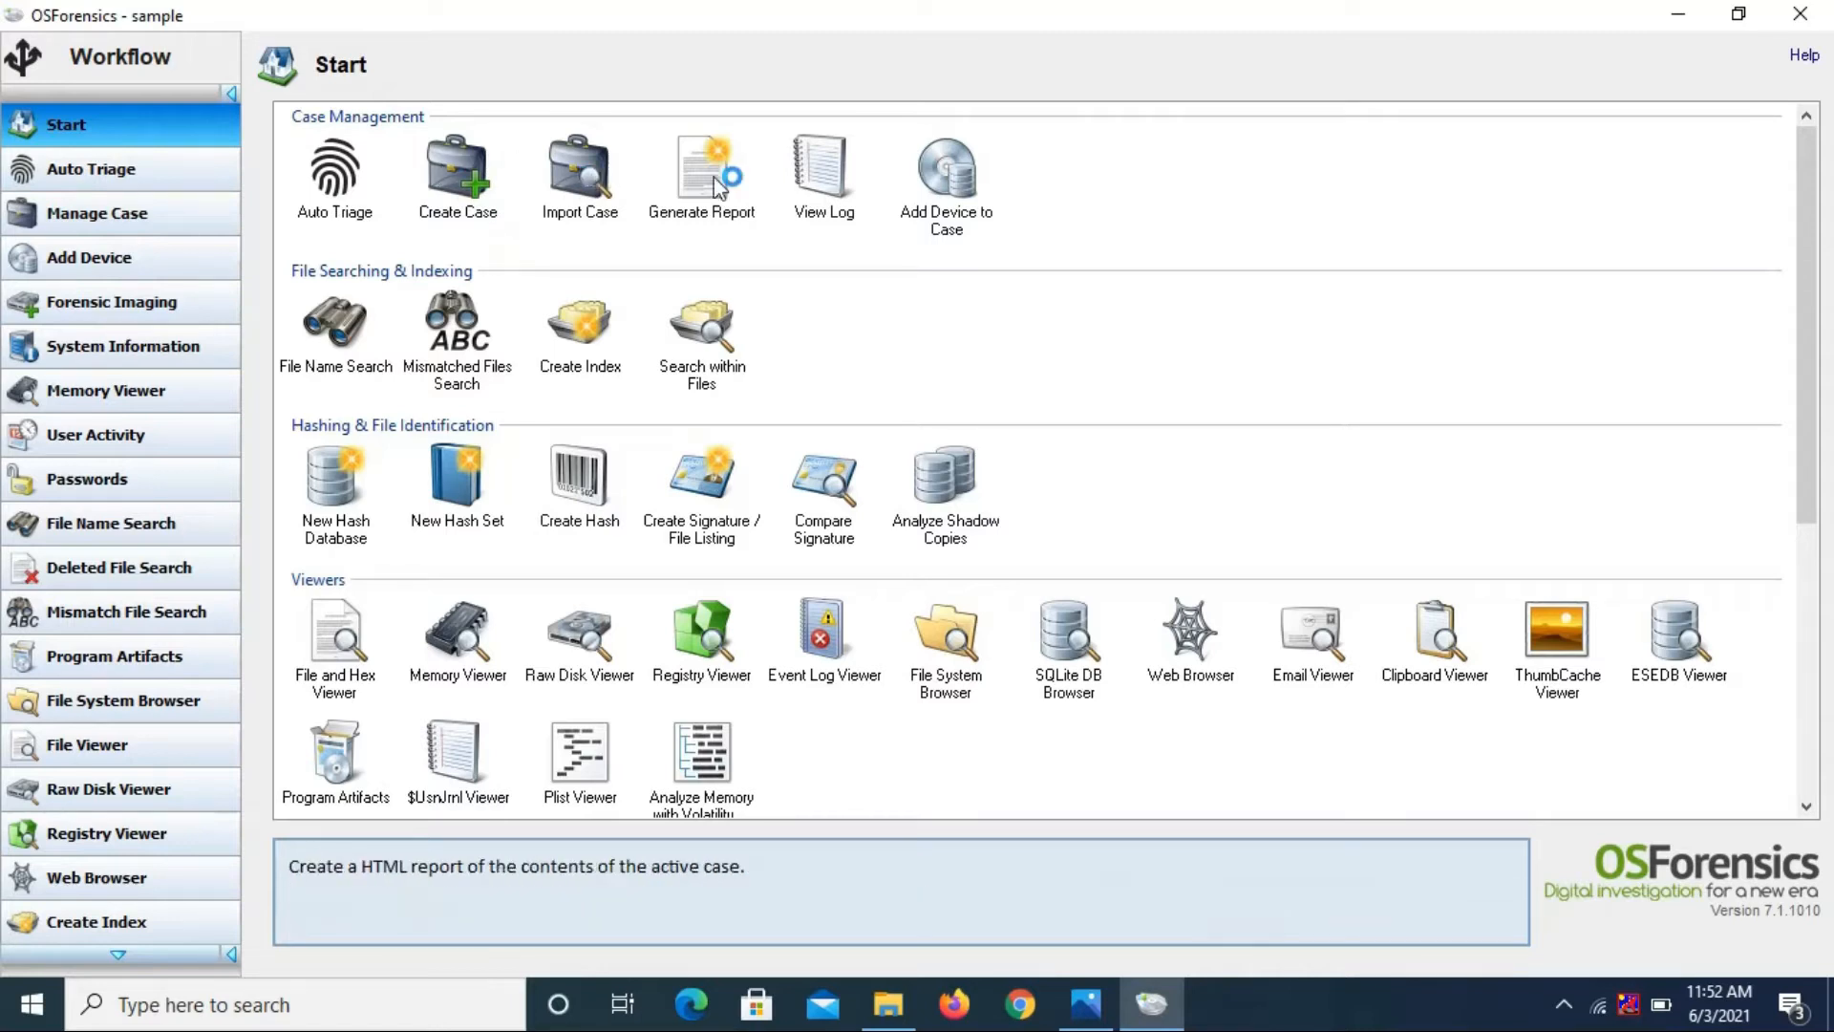
{"action": "left_click", "coordinate": [731, 496]}
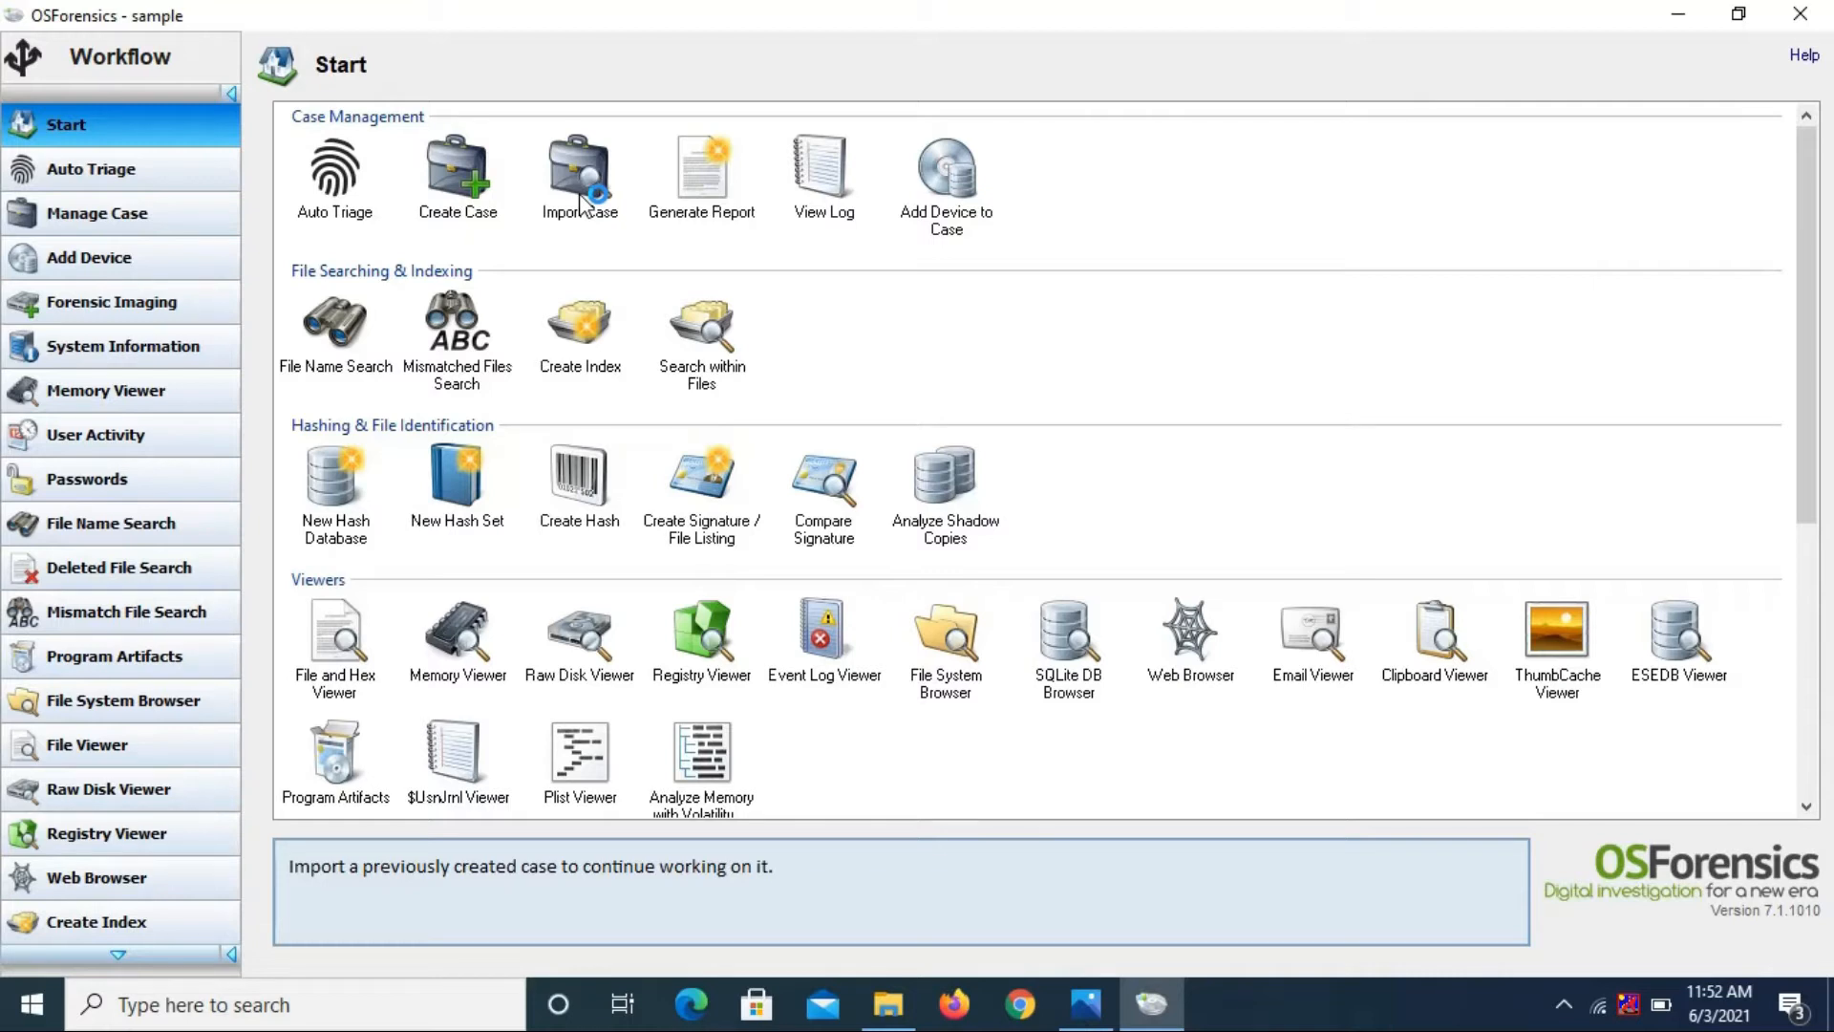
{"action": "left_click", "coordinate": [444, 197]}
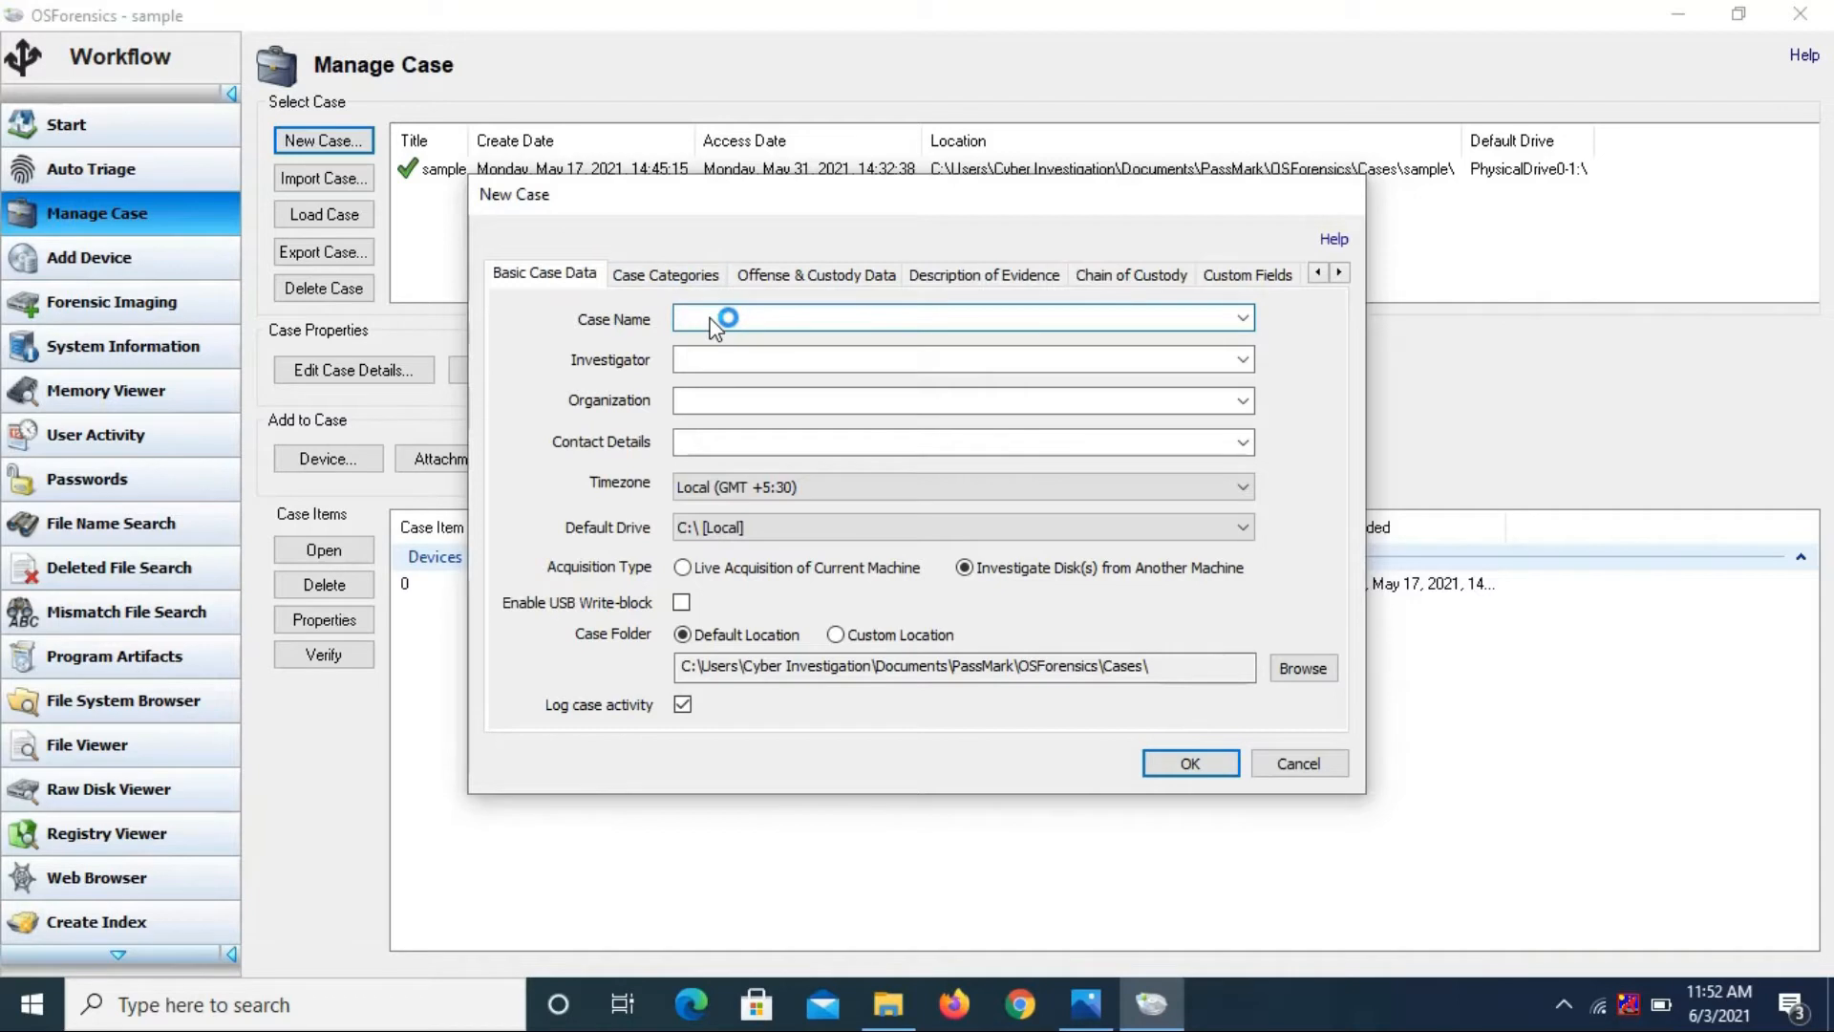
Enter case name 'Hard Drive Investigation', the investigator's name and organization FORnSEC Solutions, then browse for a case folder
{"action": "type", "text": "Hard Drive Investigation"}
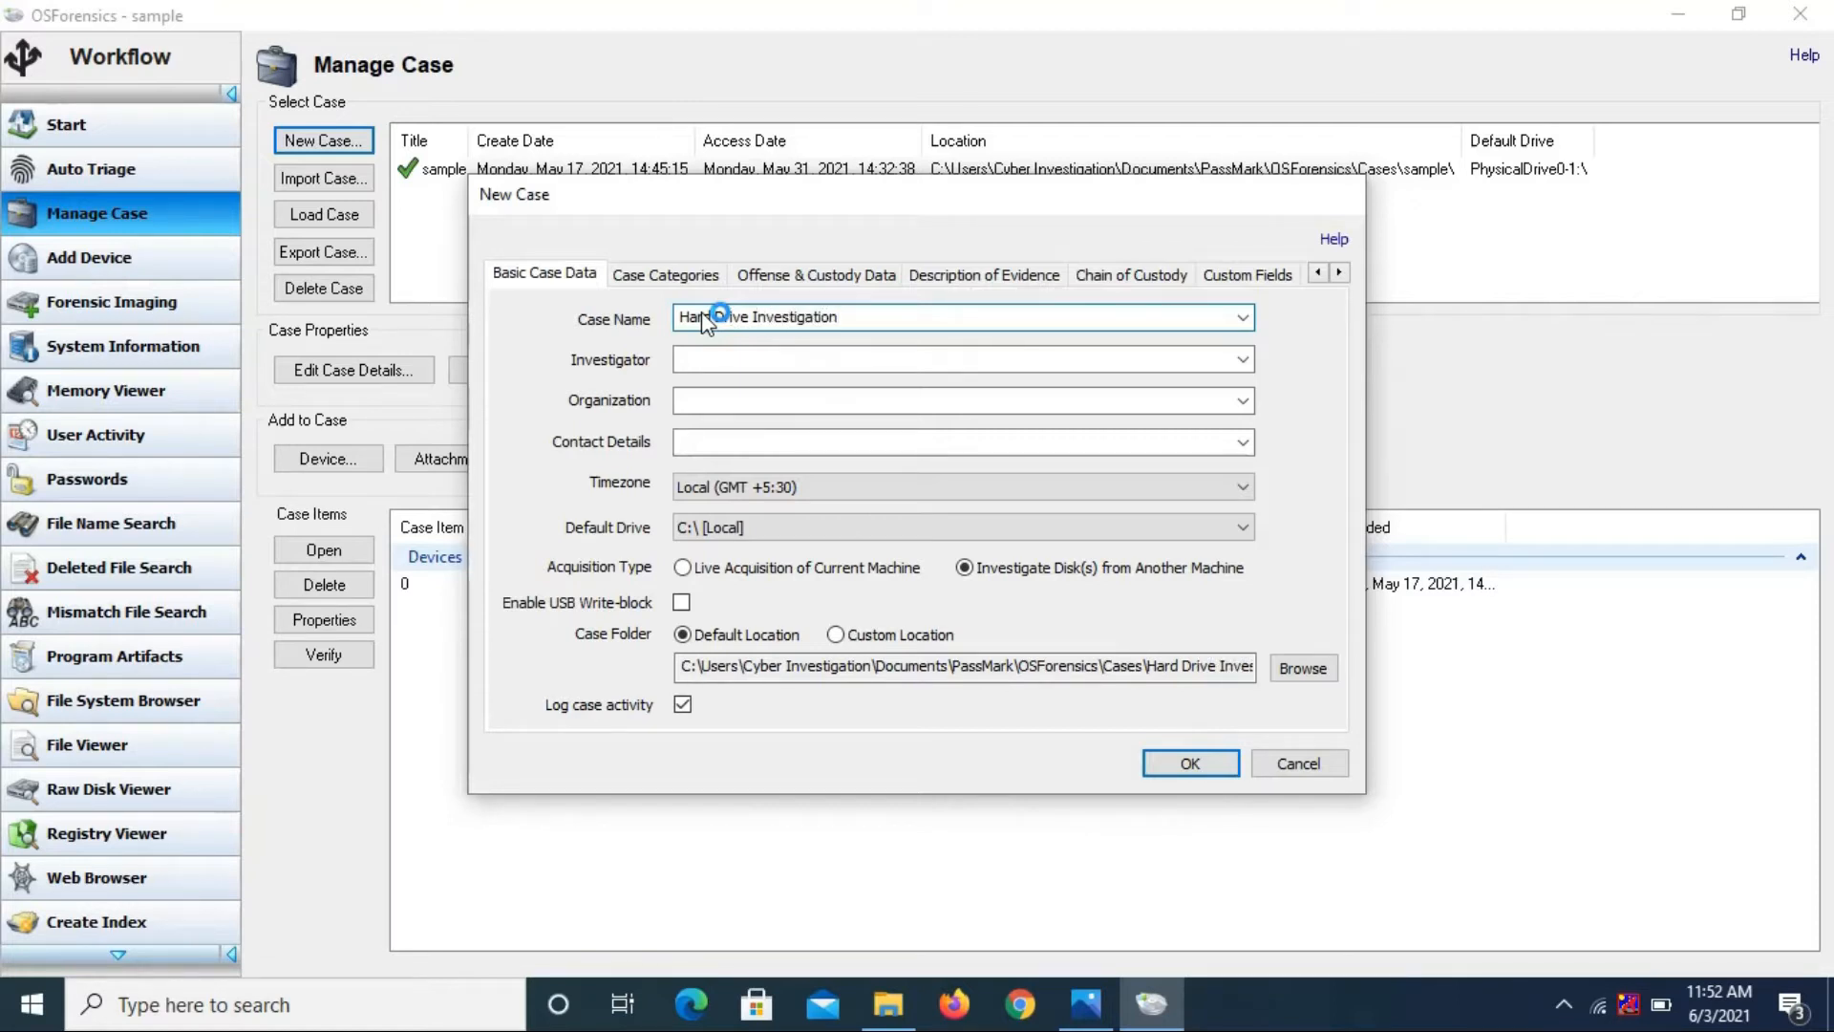
{"action": "left_click", "coordinate": [695, 362]}
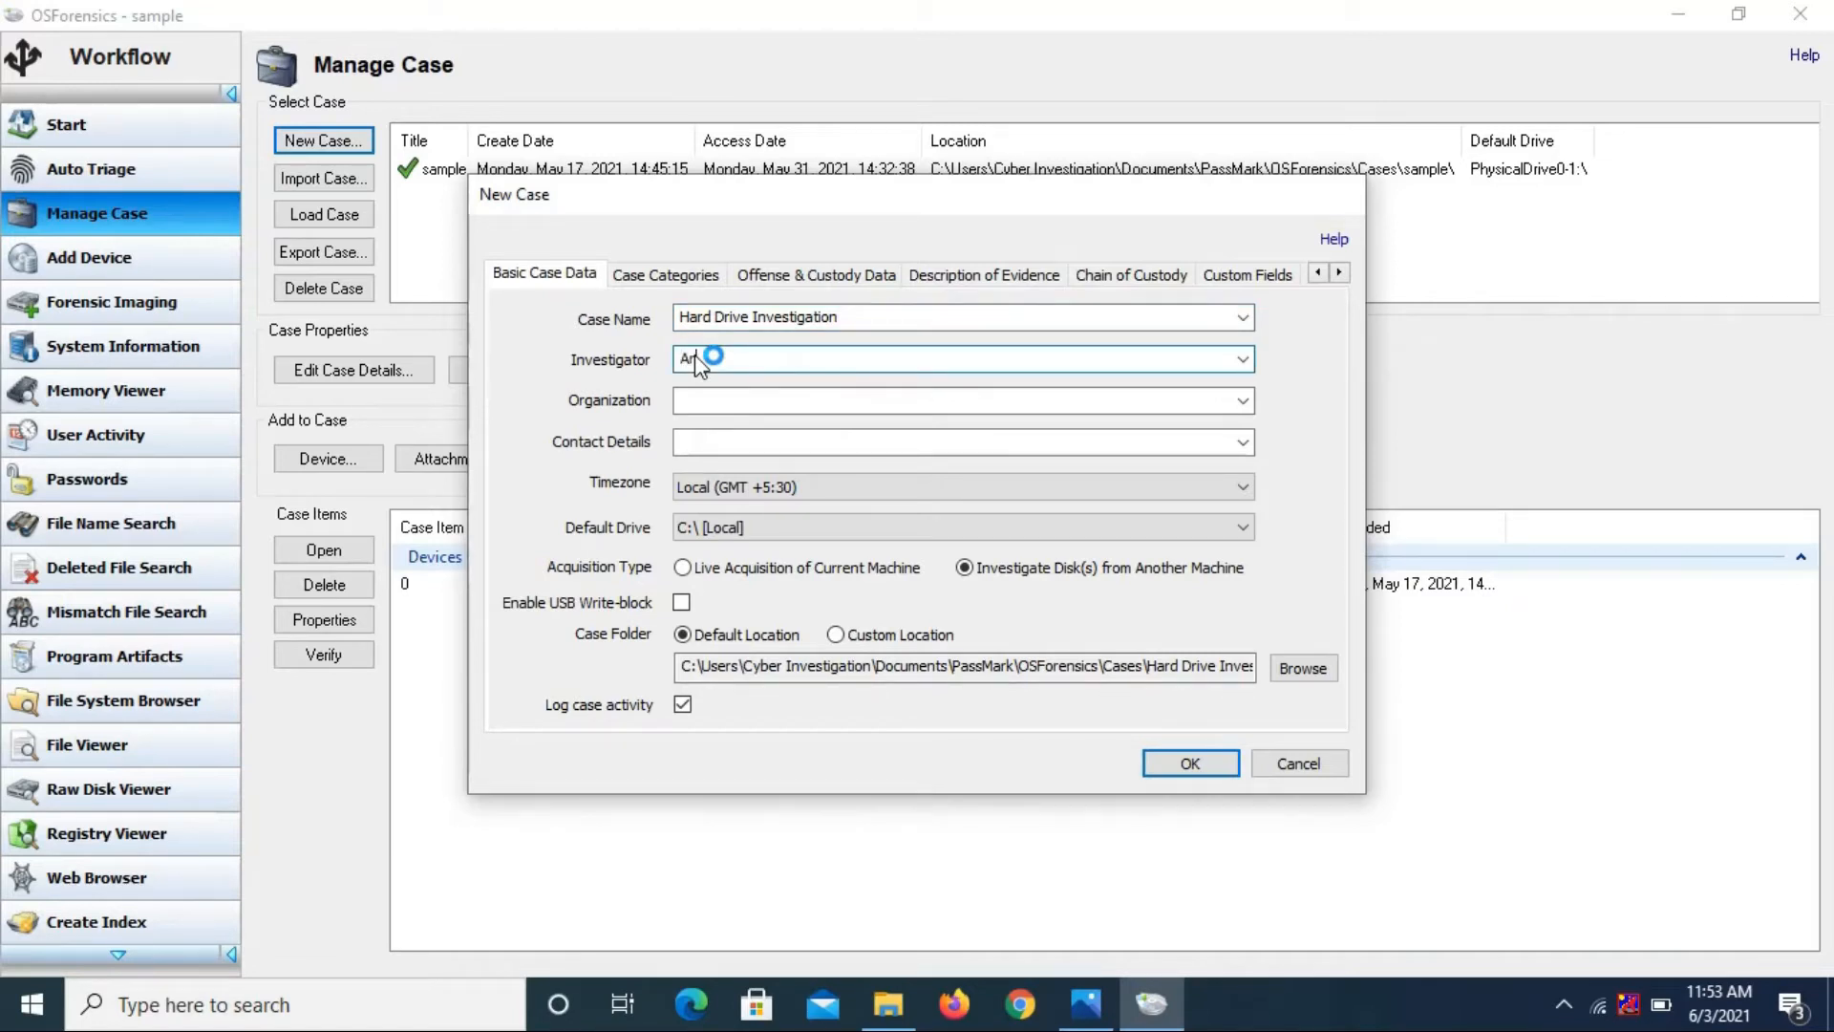
{"action": "type", "text": "Anusha Badge"}
{"action": "left_click", "coordinate": [717, 402]}
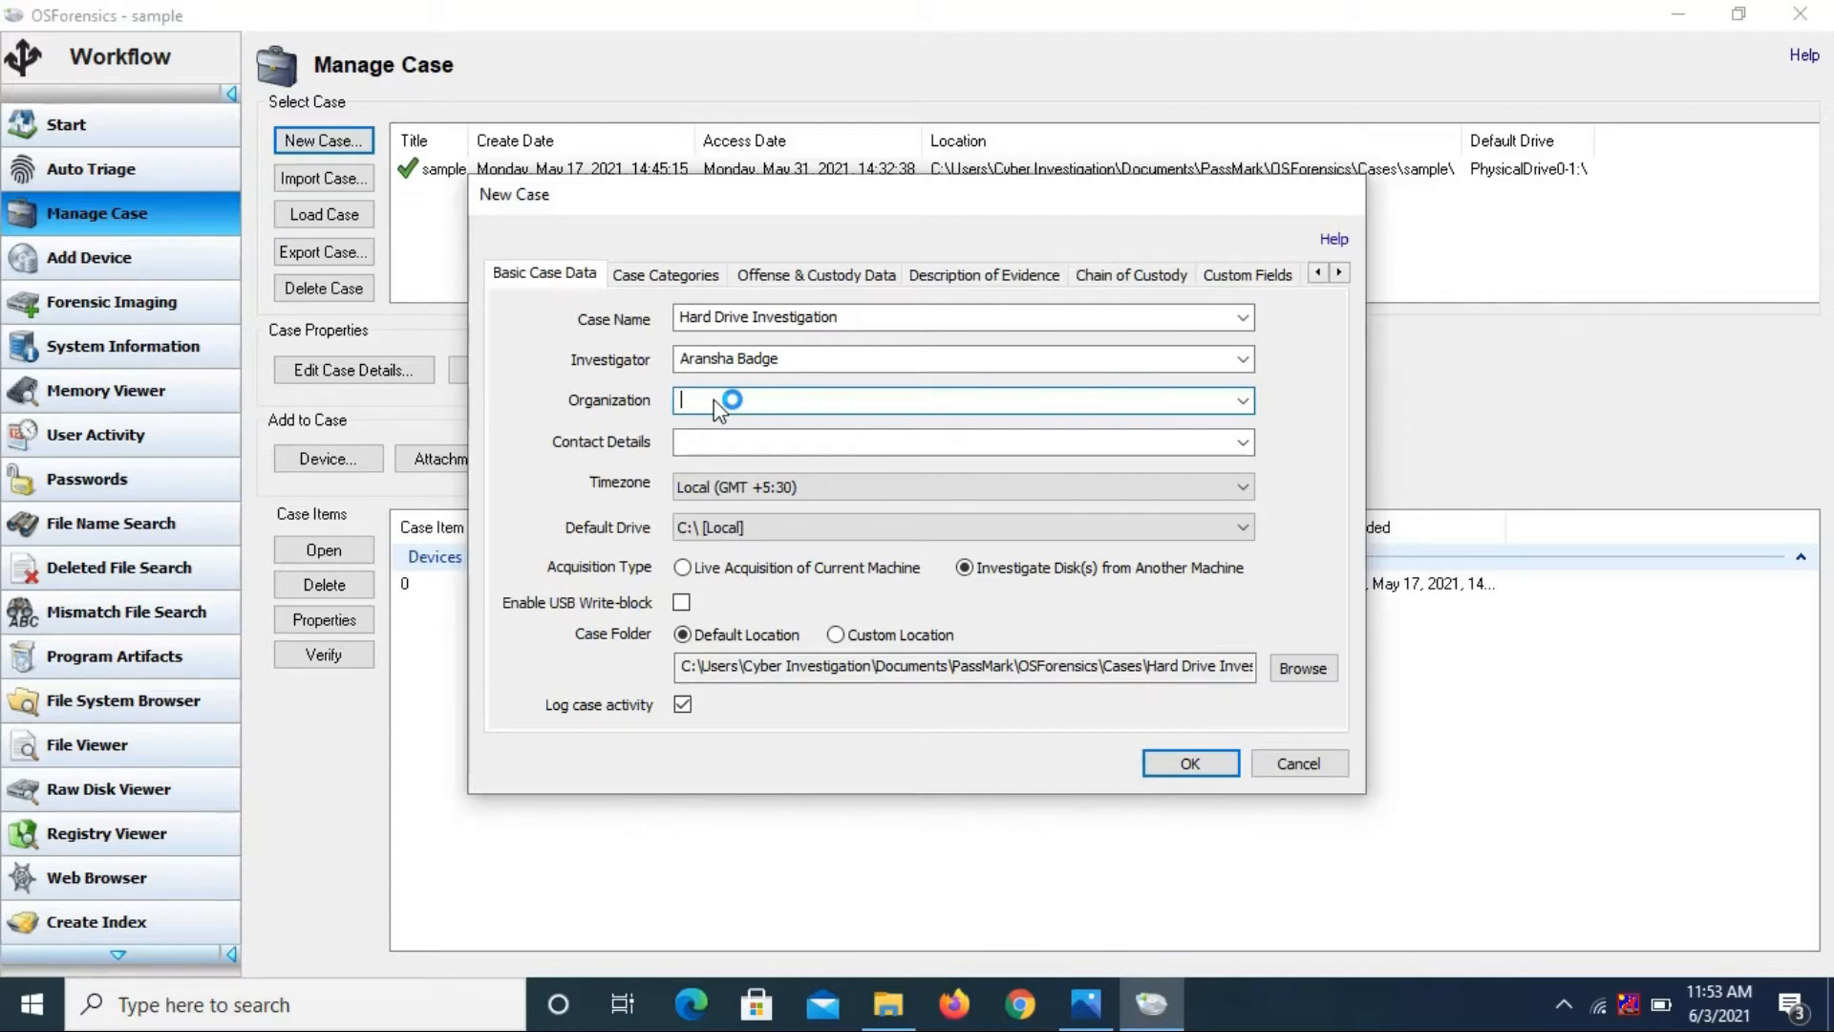
{"action": "type", "text": "Solutions"}
{"action": "left_click", "coordinate": [710, 442]}
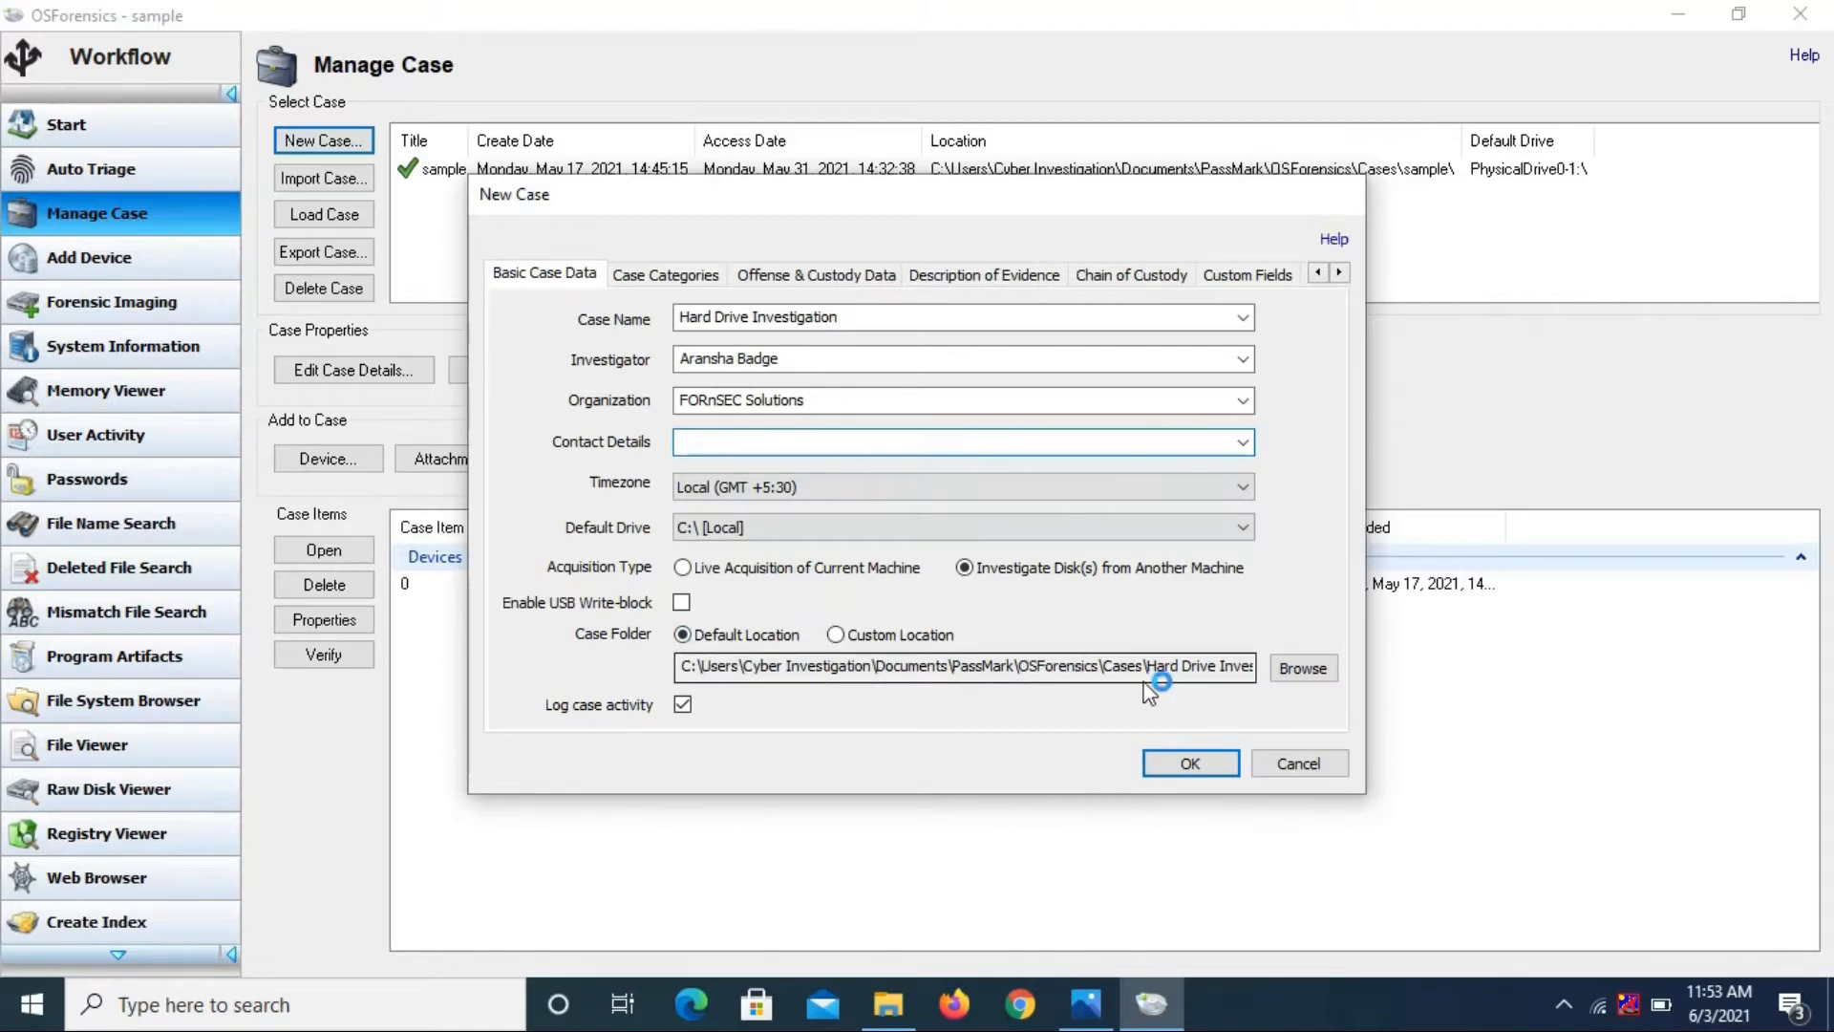
{"action": "left_click", "coordinate": [1287, 668]}
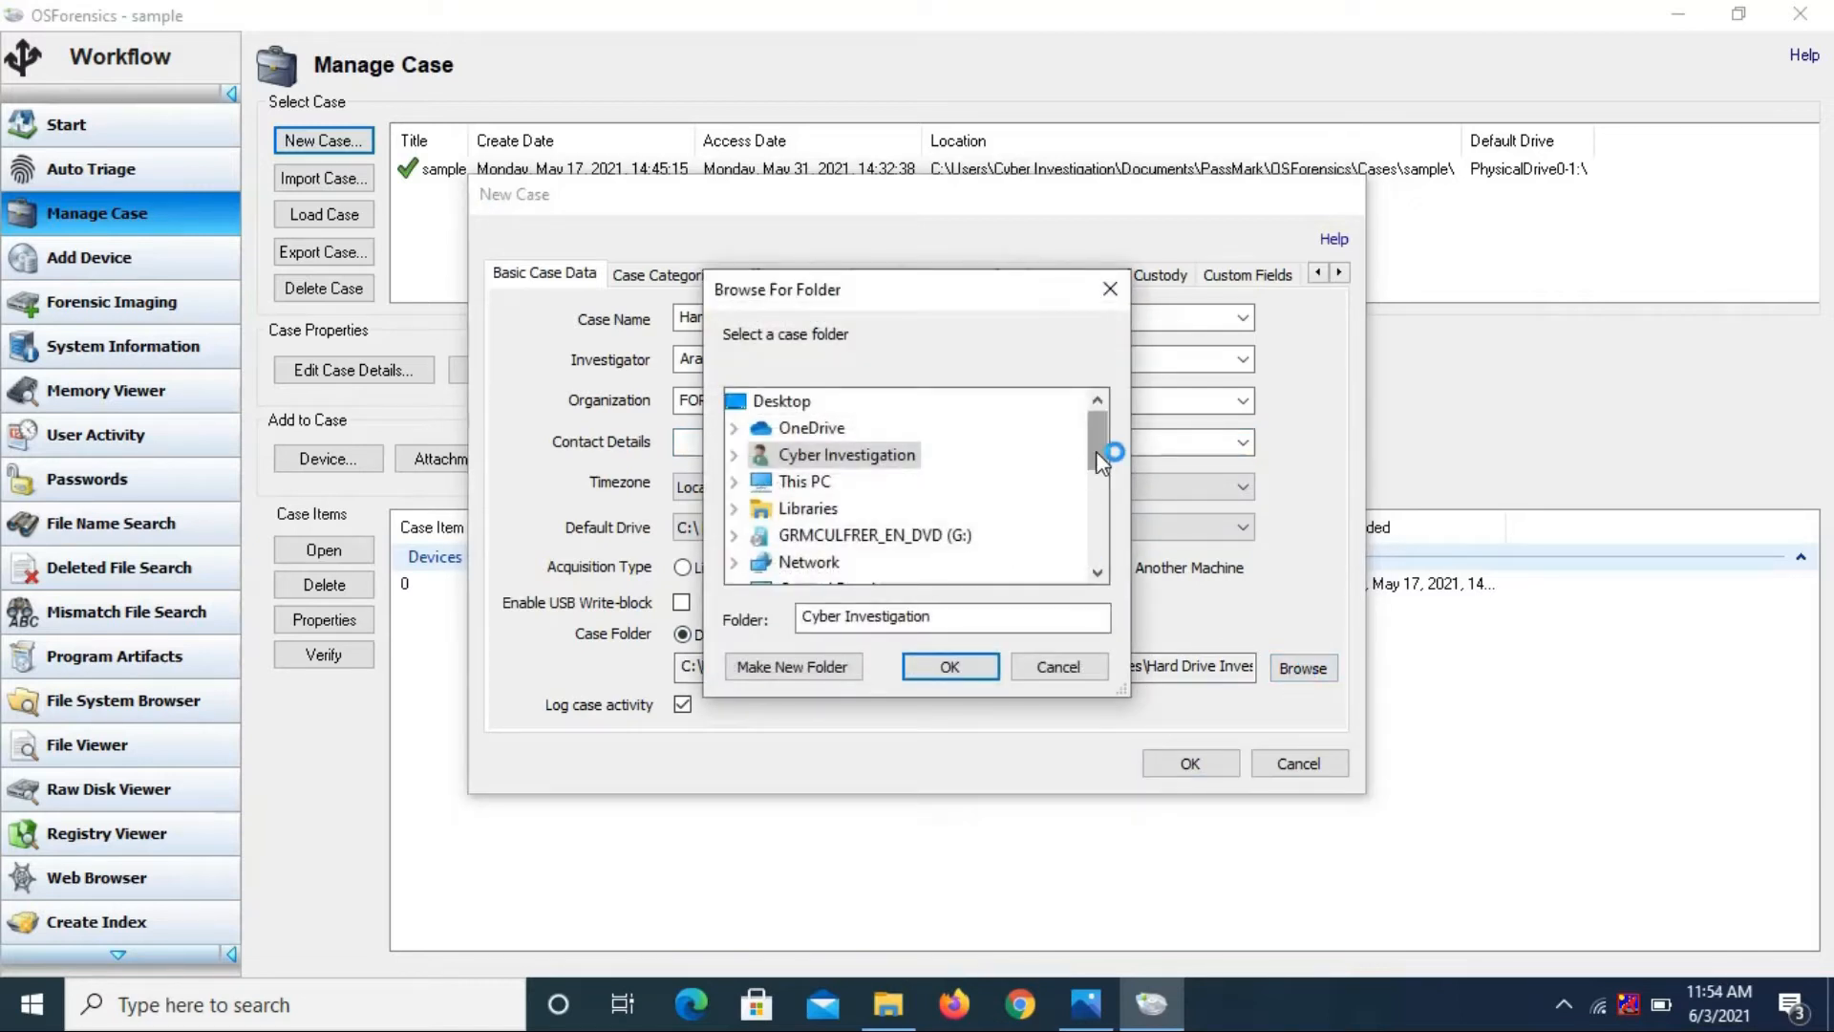
Create the folder 'Oxygen Forensic Case Details' on drive G: and choose it as the case folder
{"action": "mouse_move", "coordinate": [1097, 451]}
{"action": "left_mouse_down"}
{"action": "mouse_move", "coordinate": [1102, 537]}
{"action": "mouse_move", "coordinate": [1087, 427]}
{"action": "left_mouse_up"}
{"action": "left_click", "coordinate": [732, 481]}
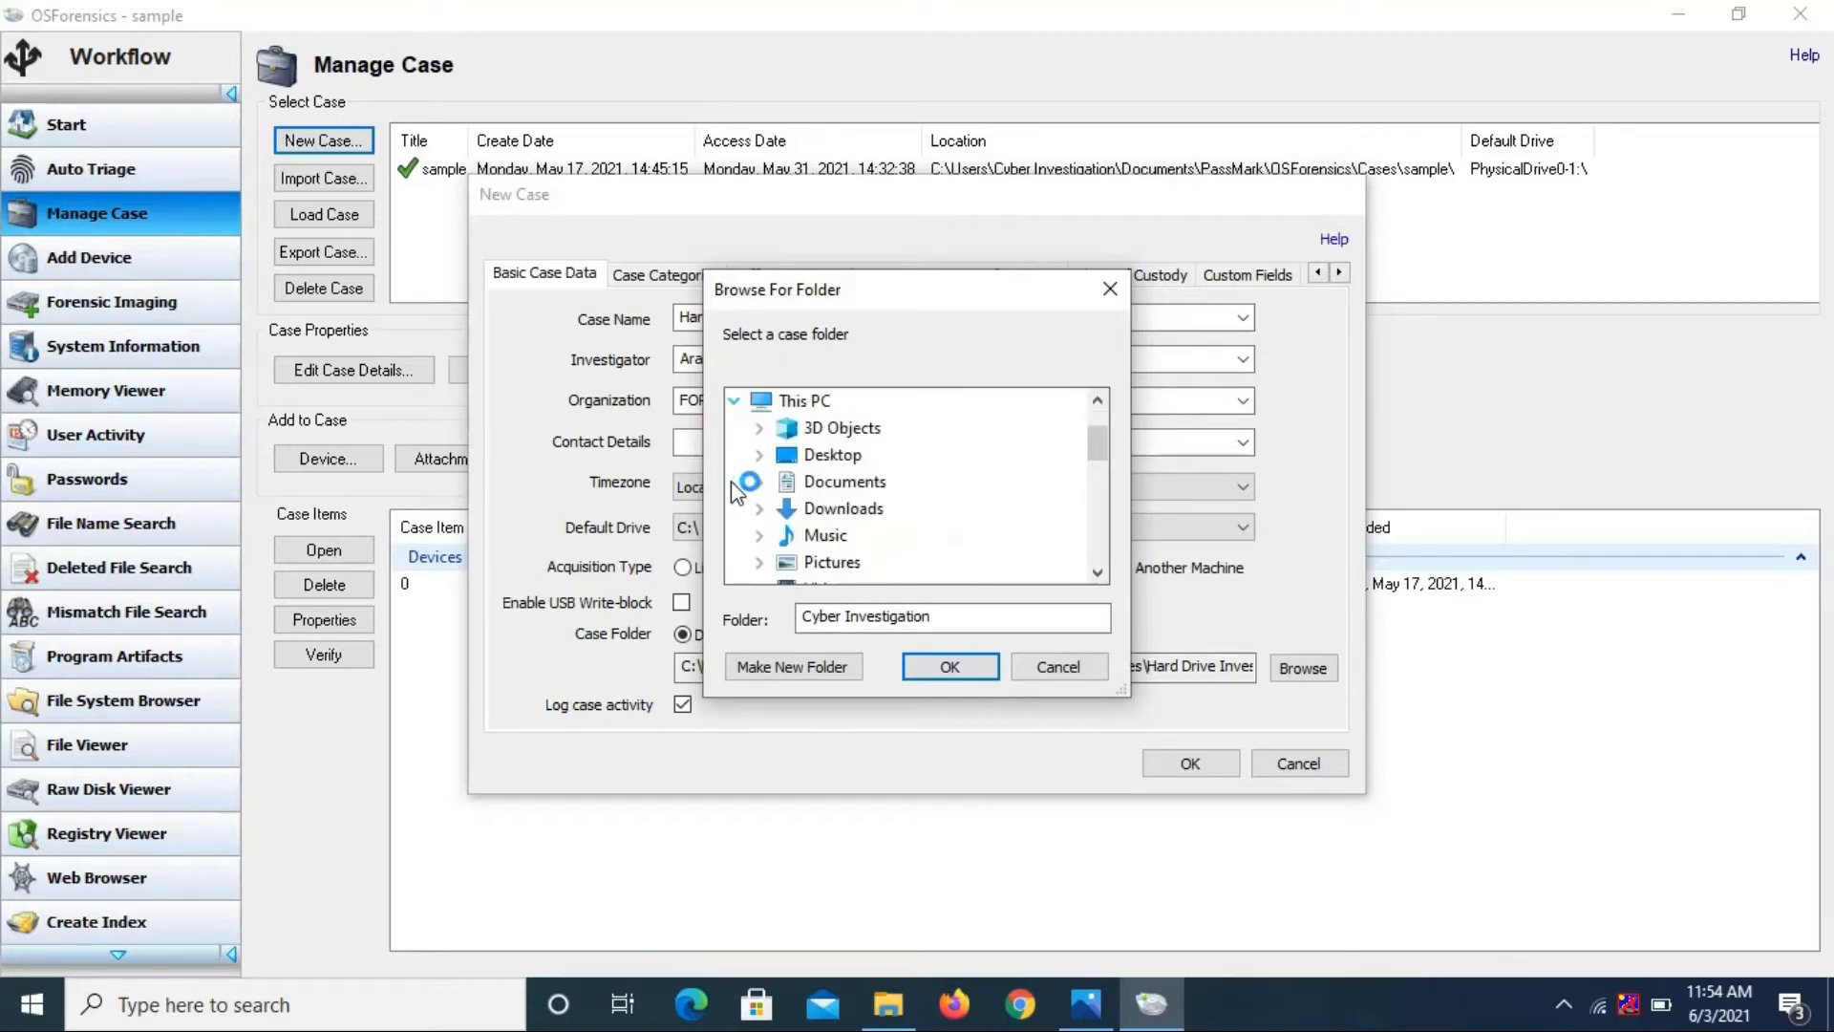
{"action": "left_click_drag", "start_coordinate": [1102, 445], "coordinate": [1063, 483]}
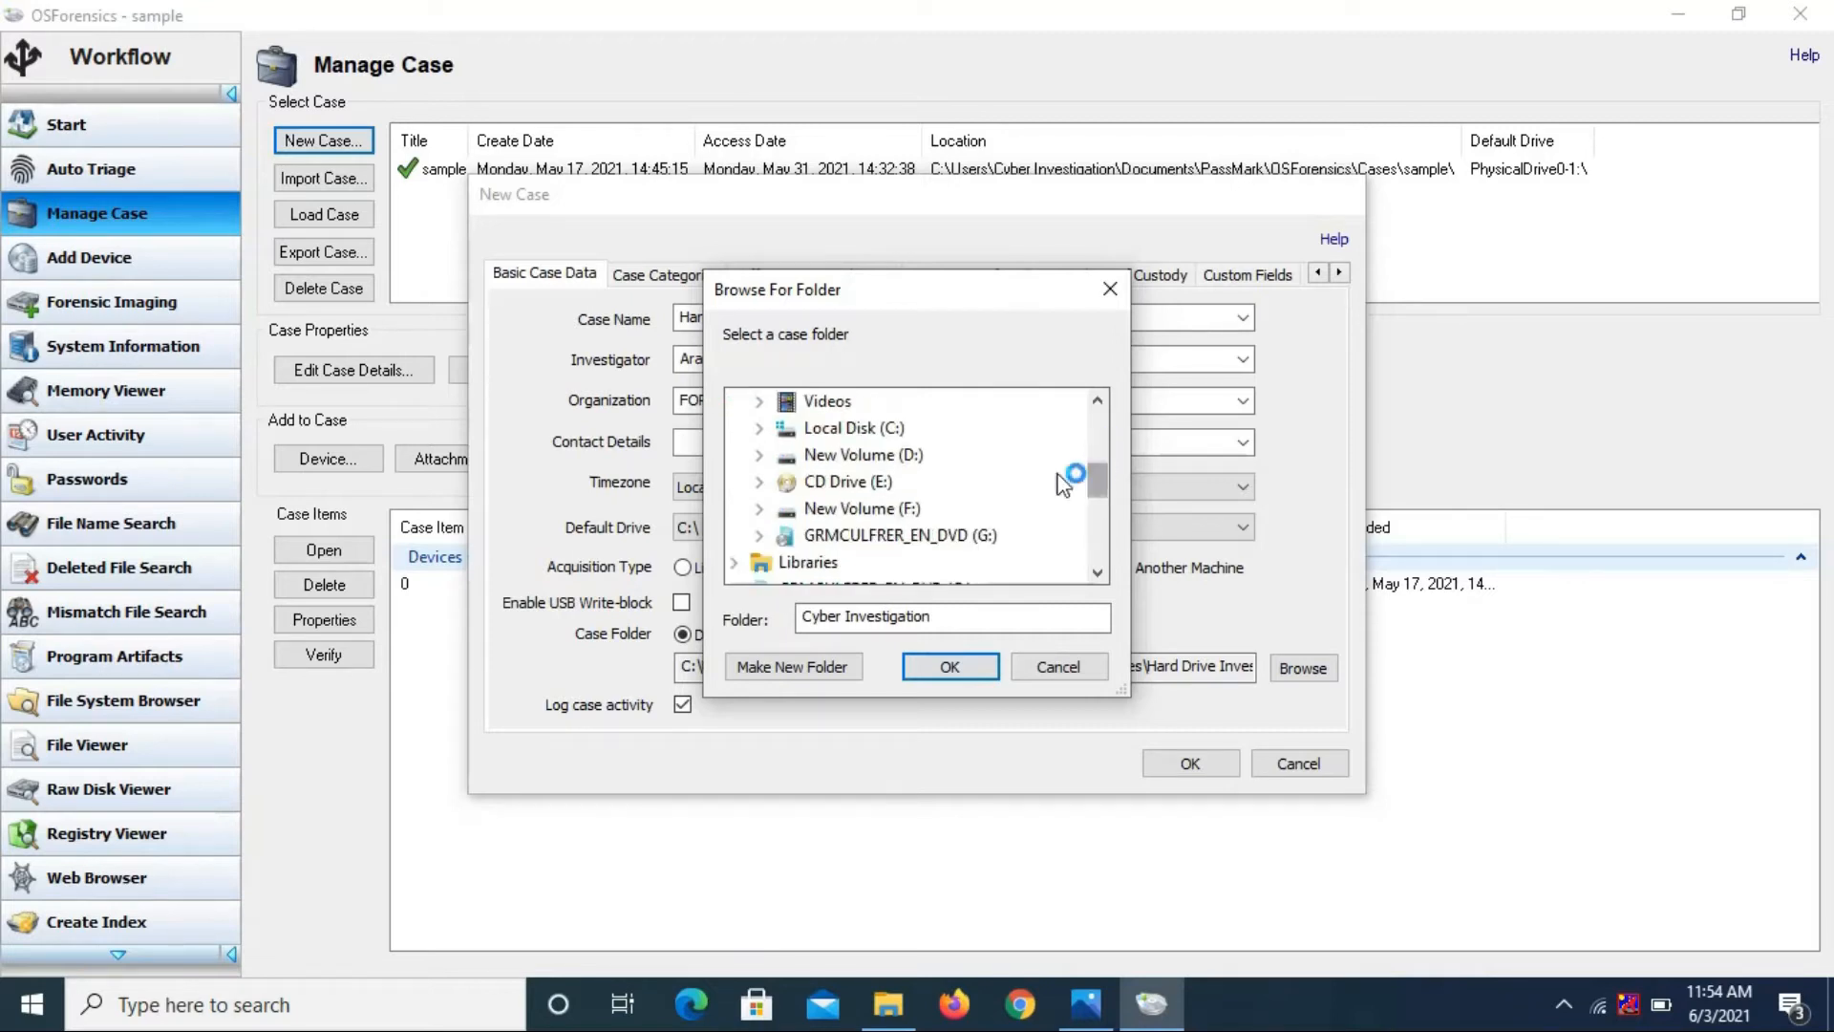
{"action": "double_click", "coordinate": [860, 537]}
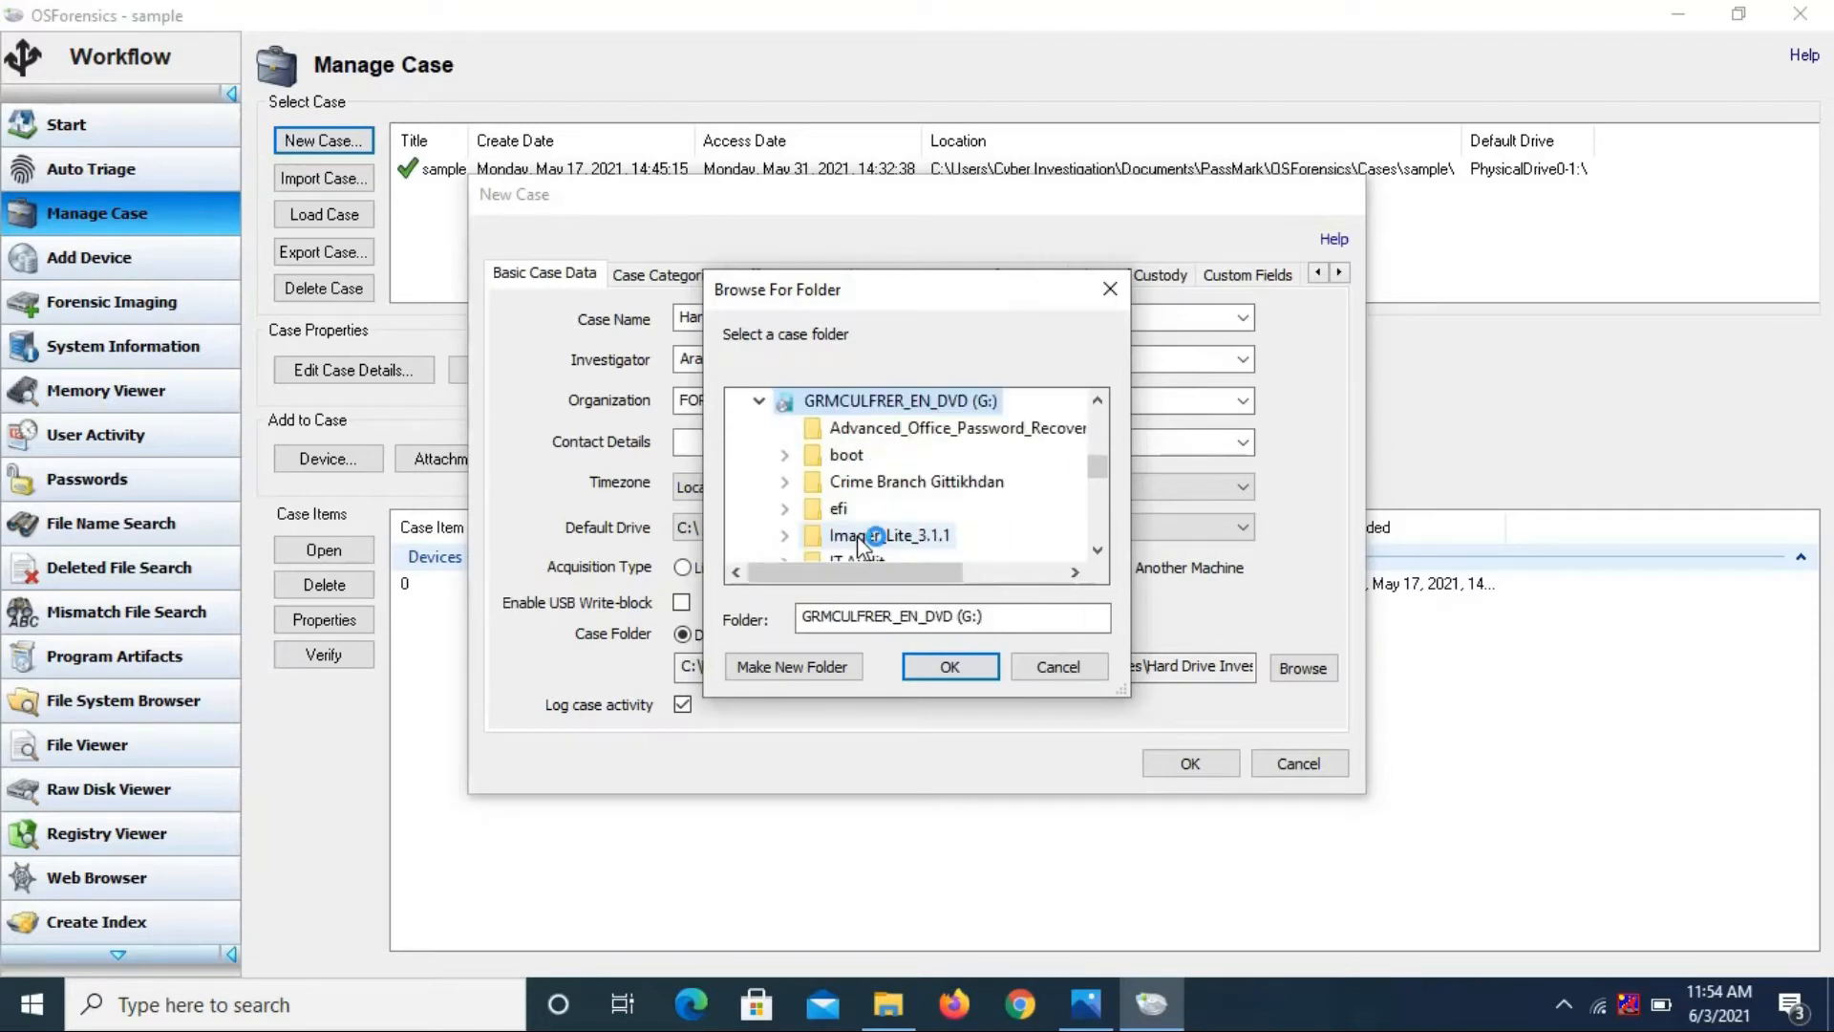
{"action": "left_click", "coordinate": [790, 667]}
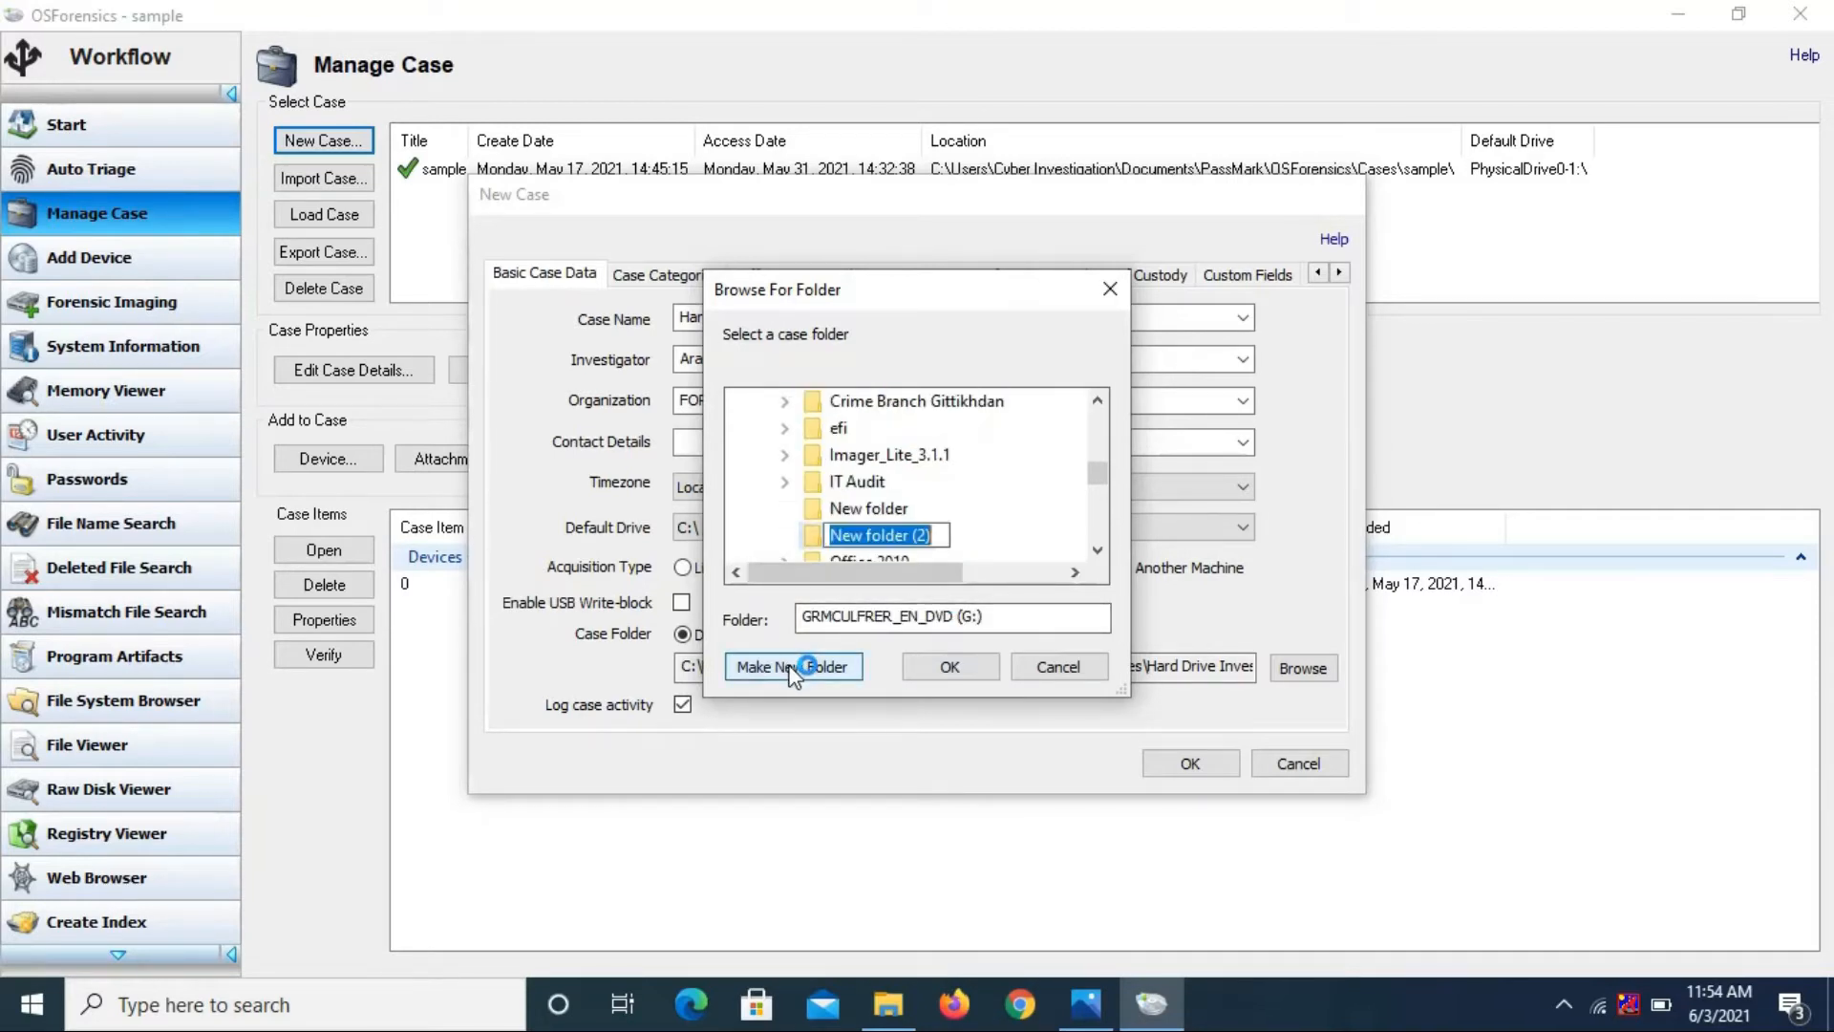
{"action": "type", "text": "O"}
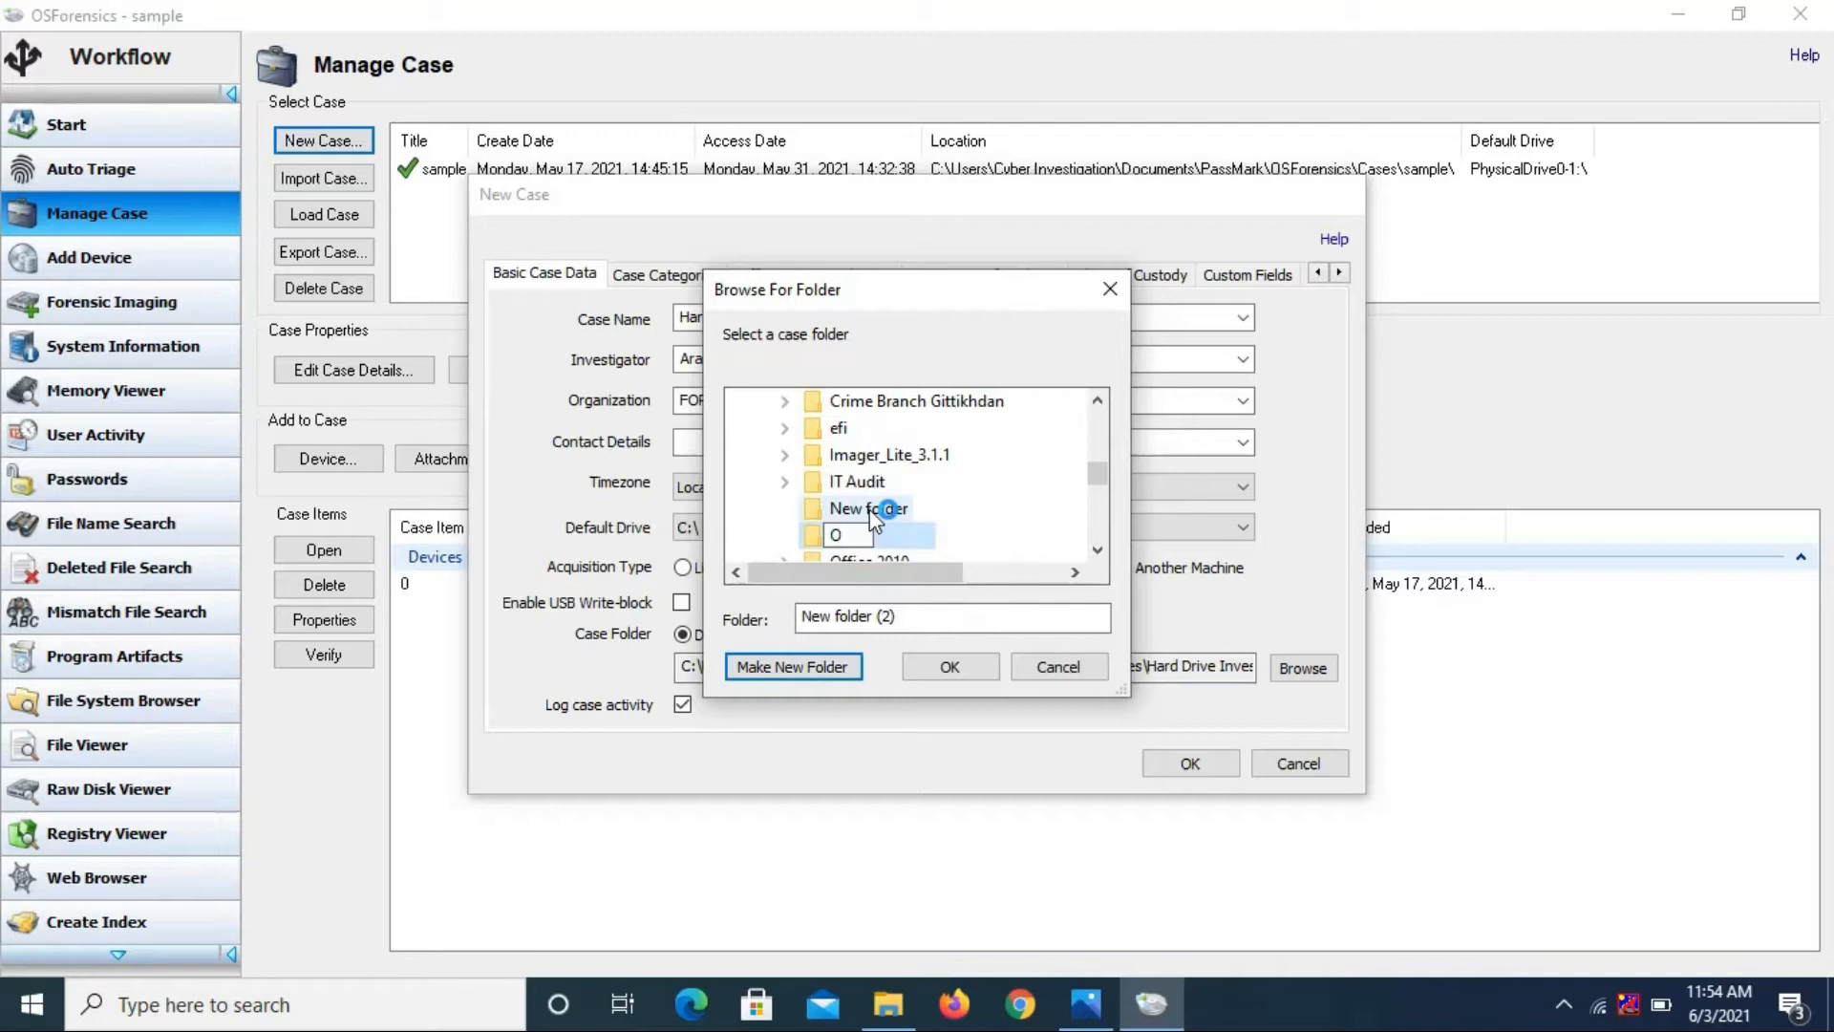
{"action": "type", "text": "xygen Forensic Case Details"}
{"action": "key", "text": "Return"}
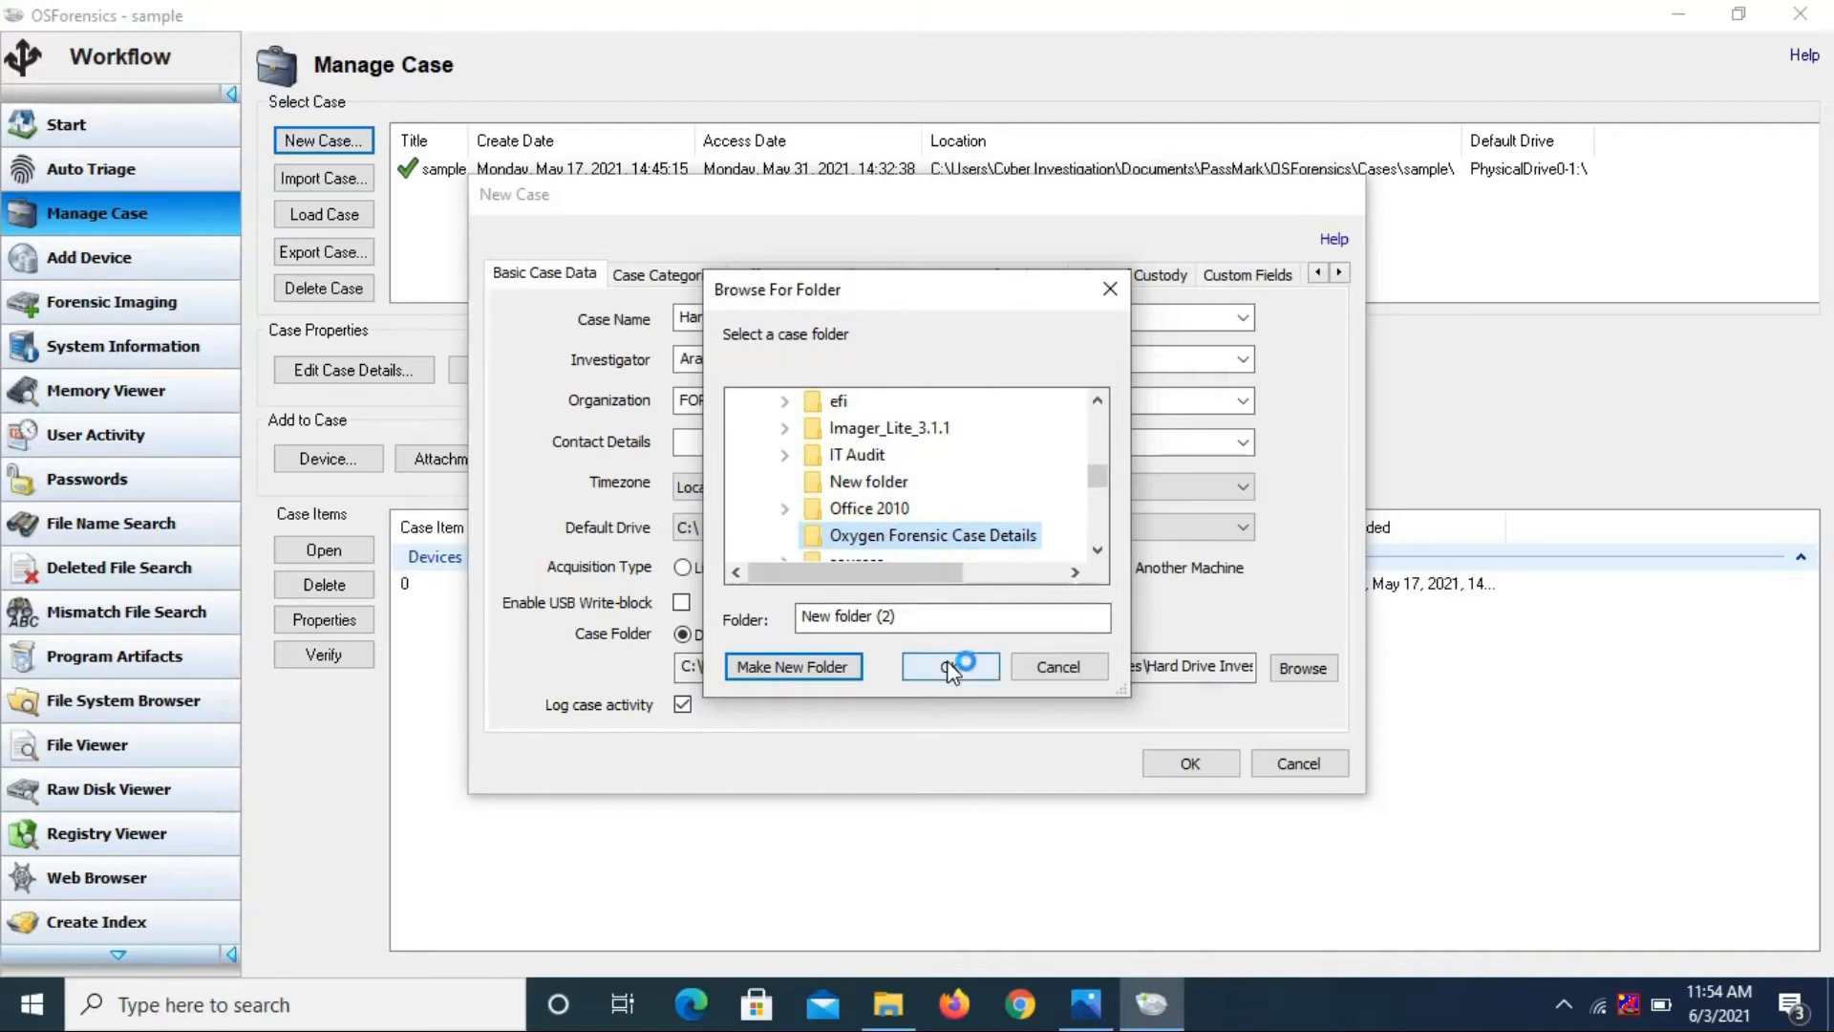
{"action": "left_click", "coordinate": [946, 520]}
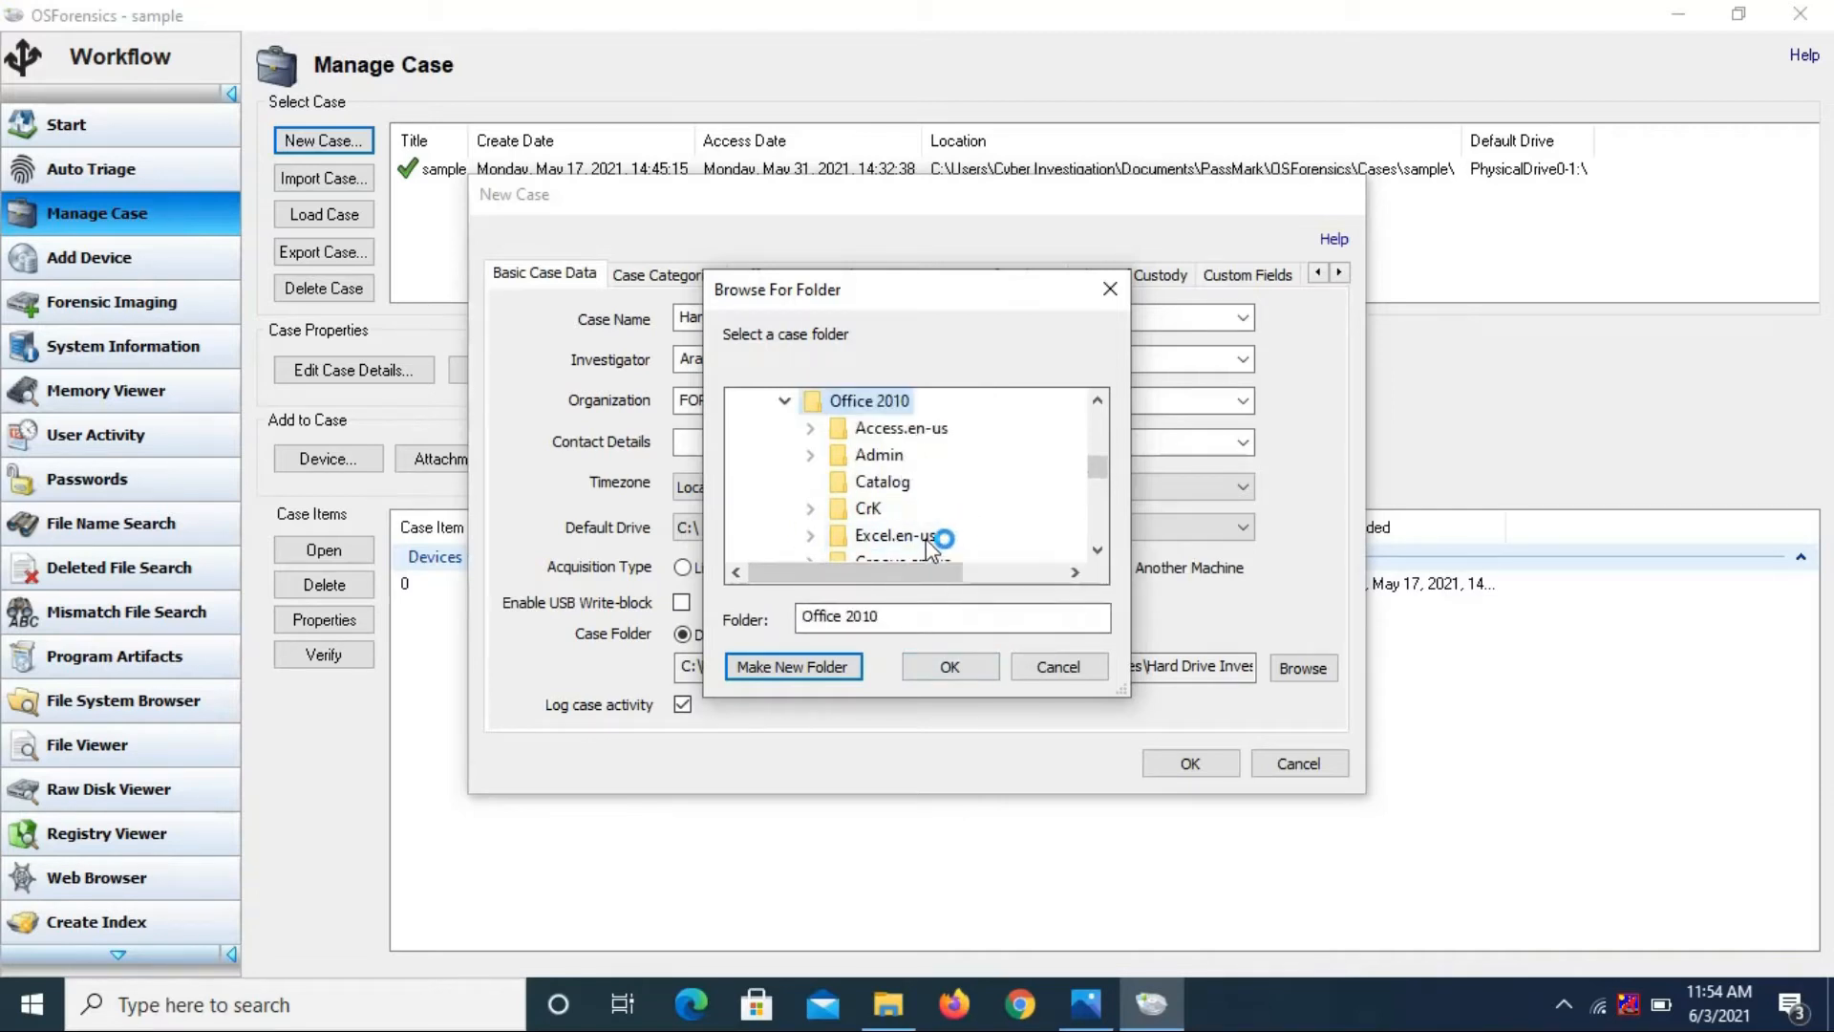
{"action": "left_click_drag", "start_coordinate": [1099, 483], "coordinate": [1099, 521]}
{"action": "left_click", "coordinate": [979, 432]}
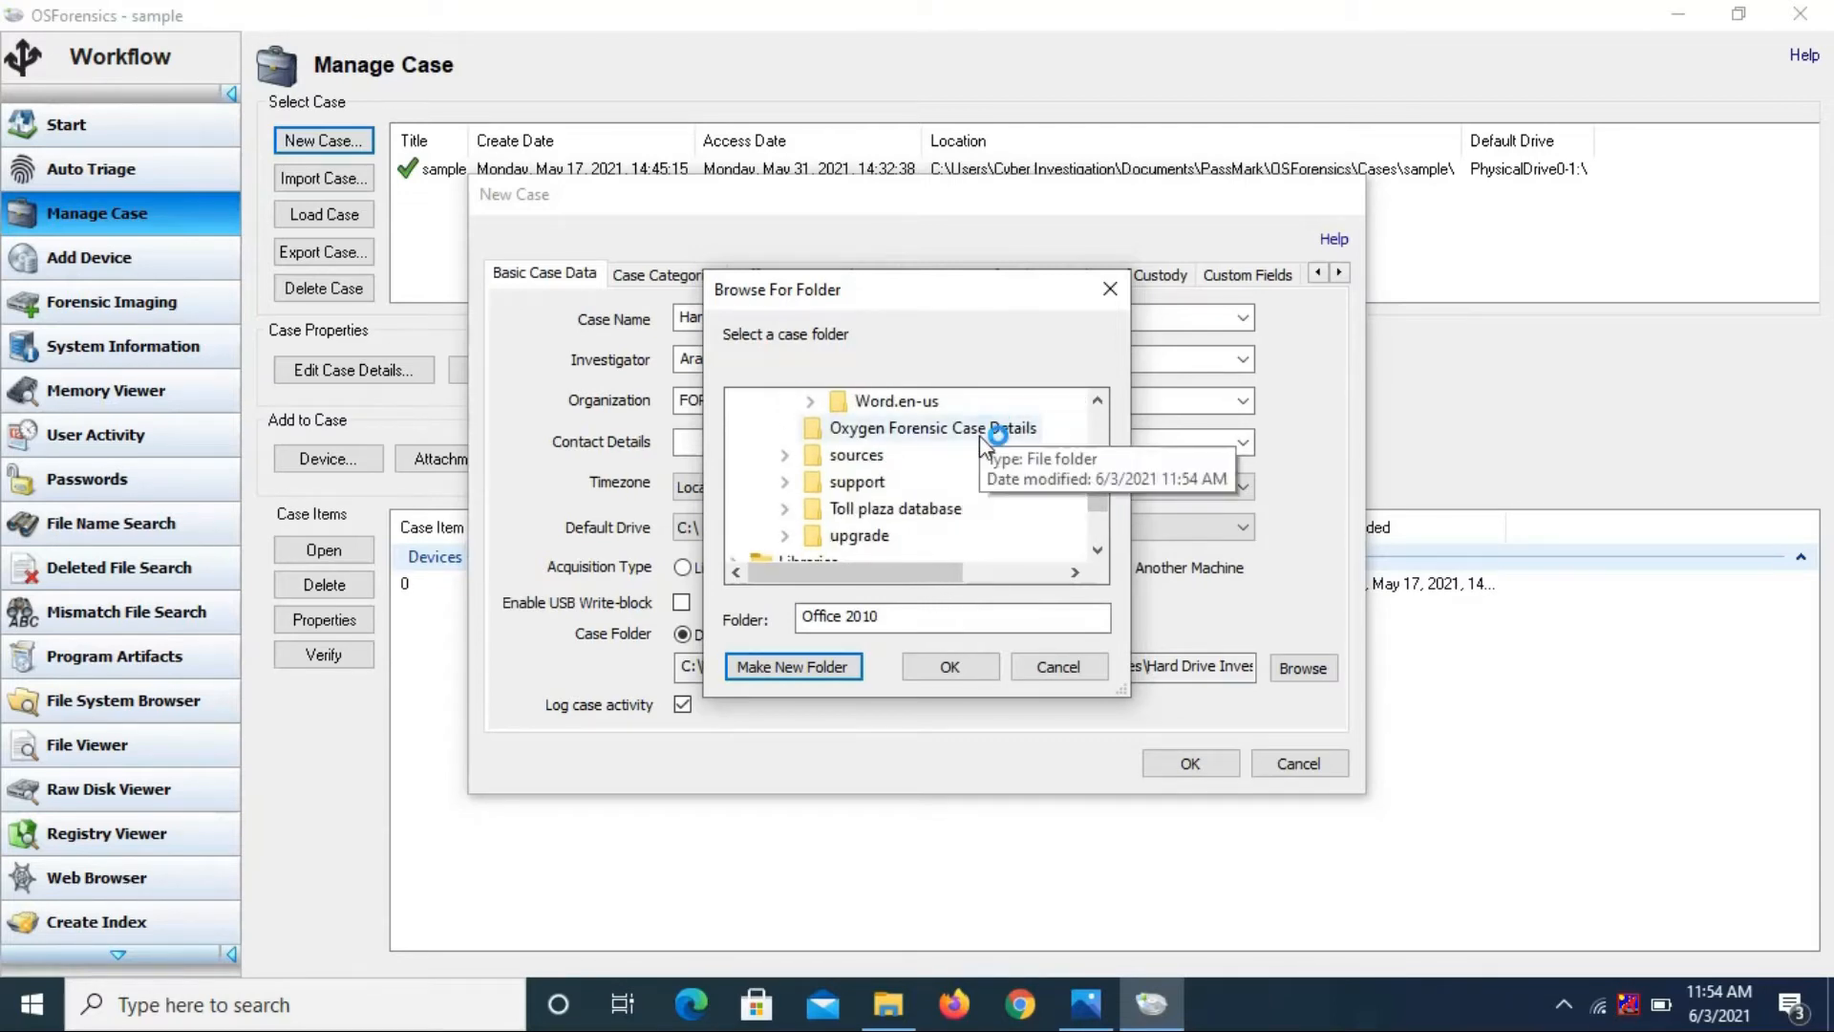
{"action": "left_click", "coordinate": [952, 665]}
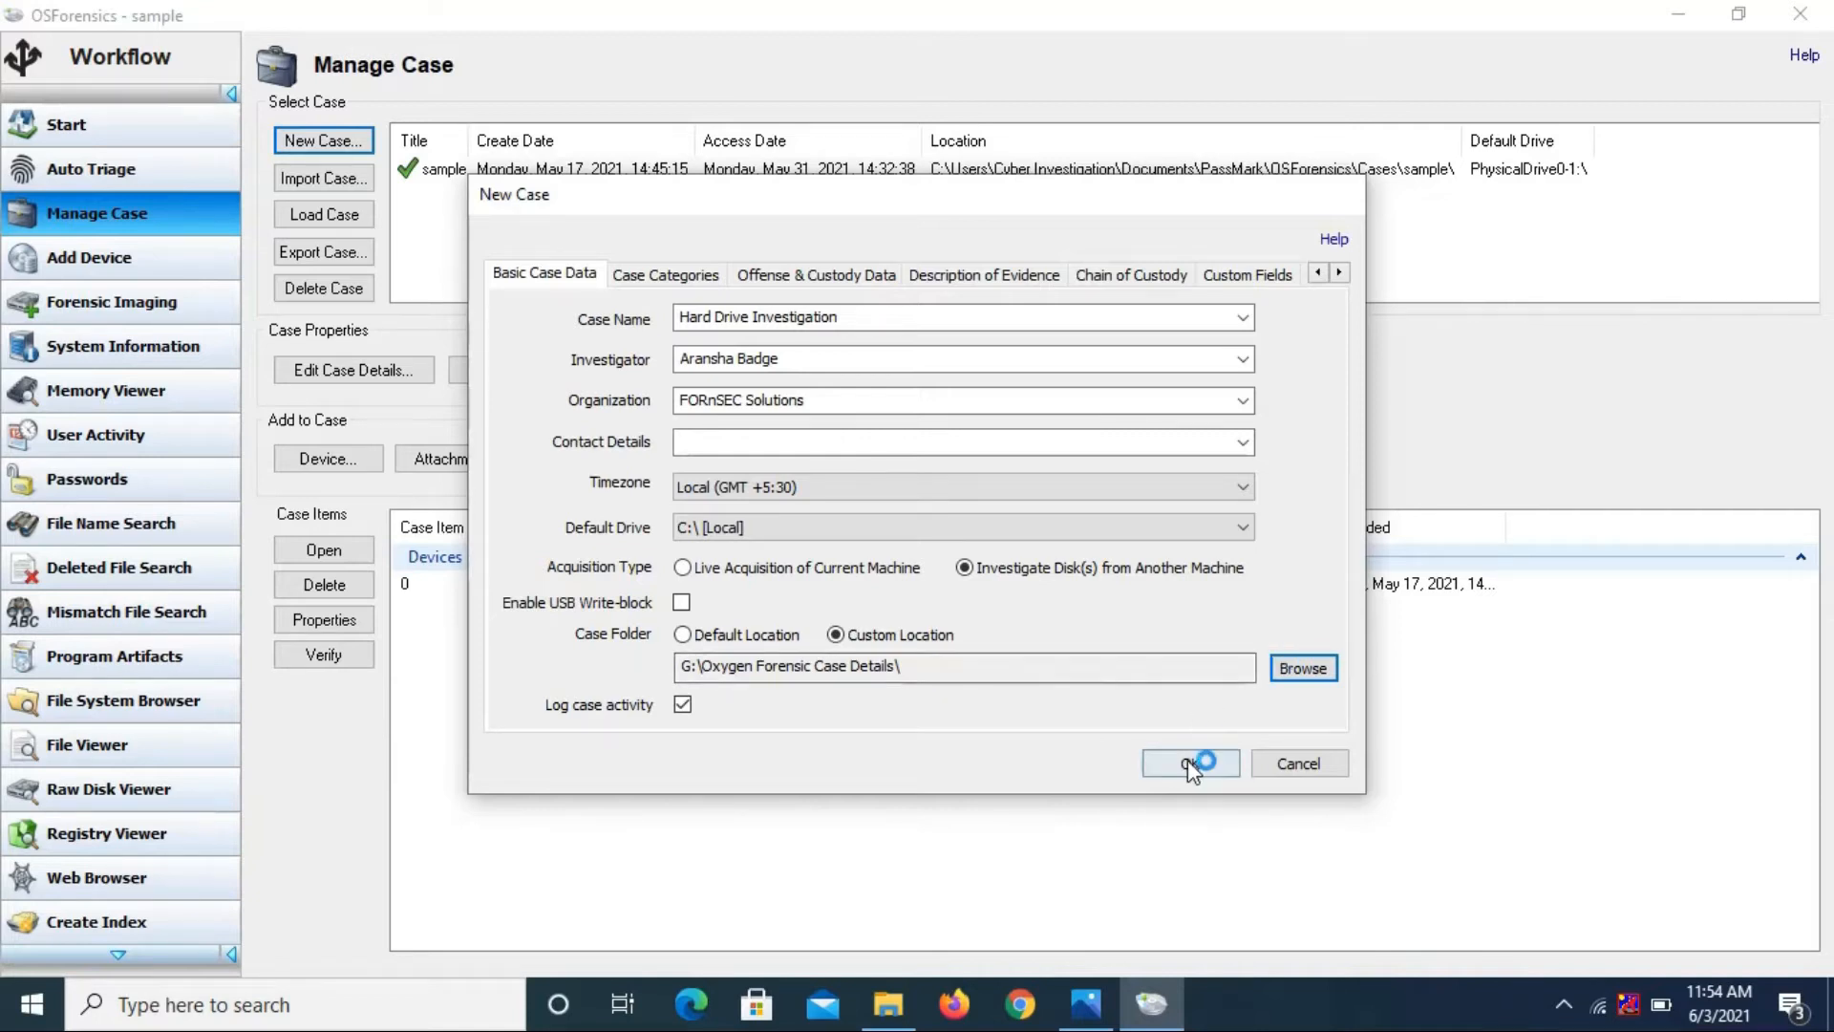
On Offense & Custody Data, enter offense 302, requester FORnSEC Solutions and the suspect's name
{"action": "left_click", "coordinate": [661, 277]}
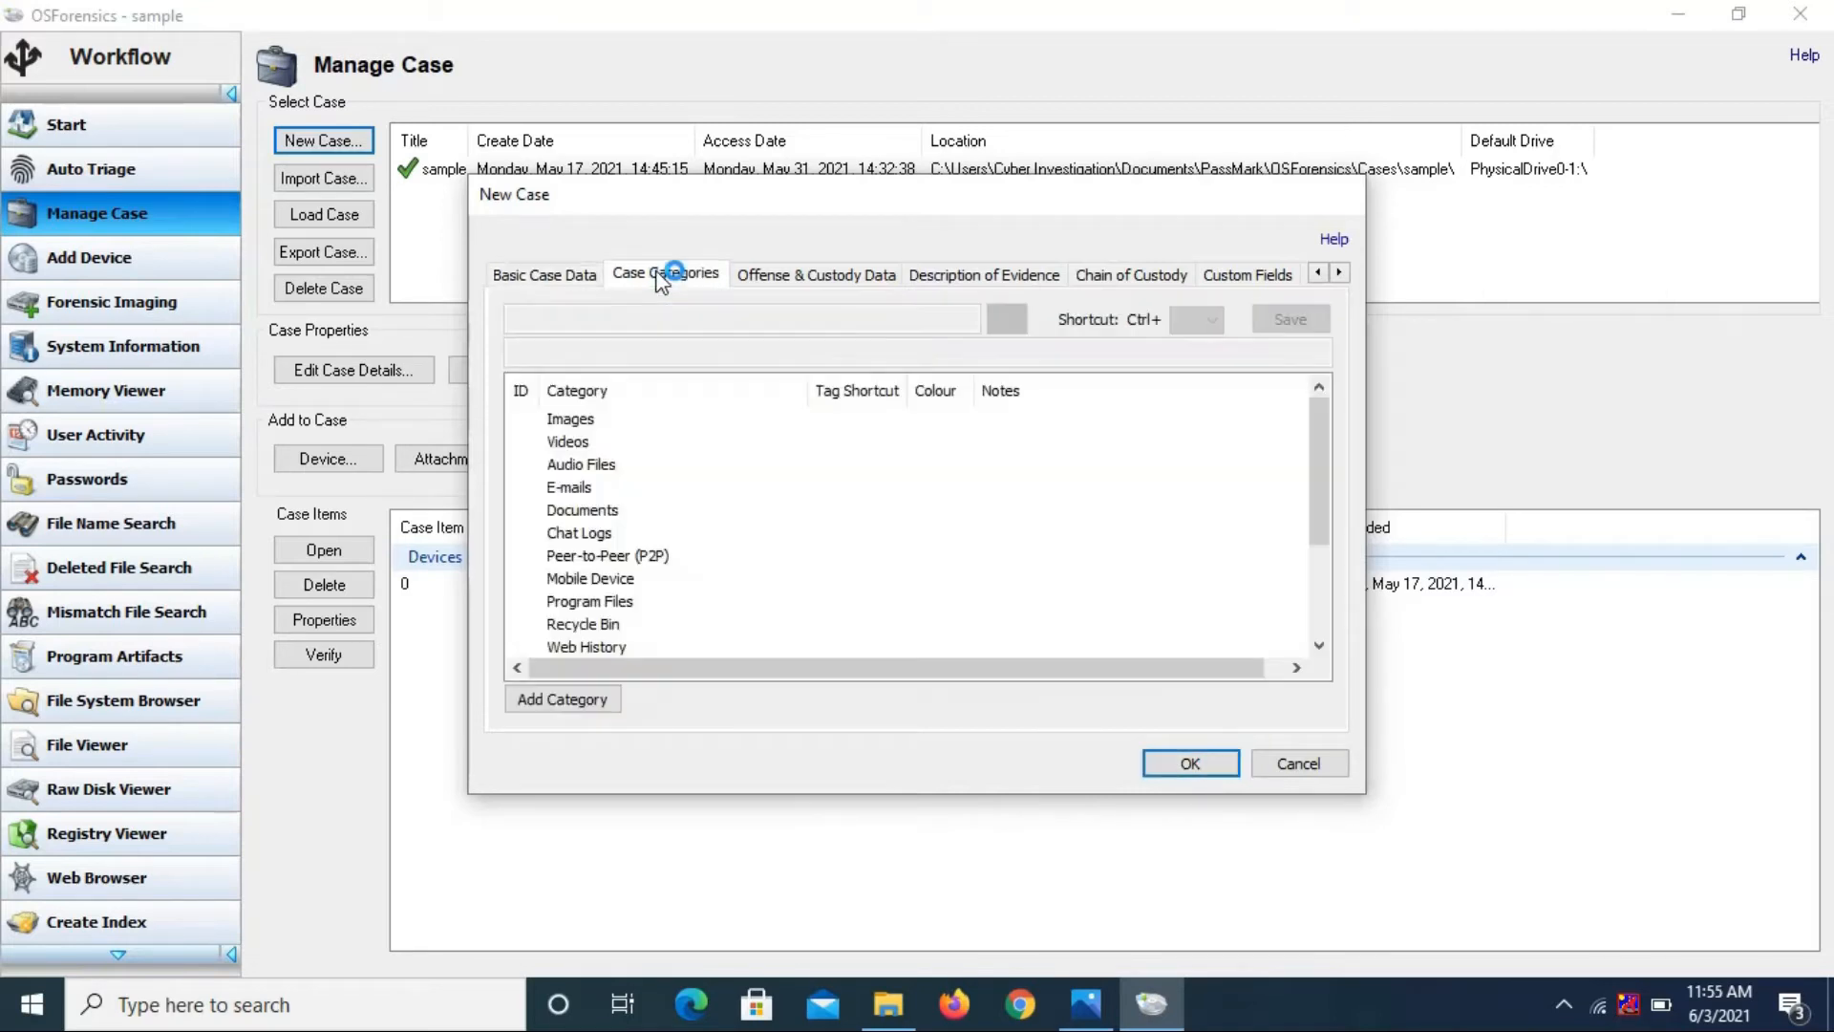
{"action": "left_click", "coordinate": [820, 275]}
{"action": "left_click", "coordinate": [788, 325]}
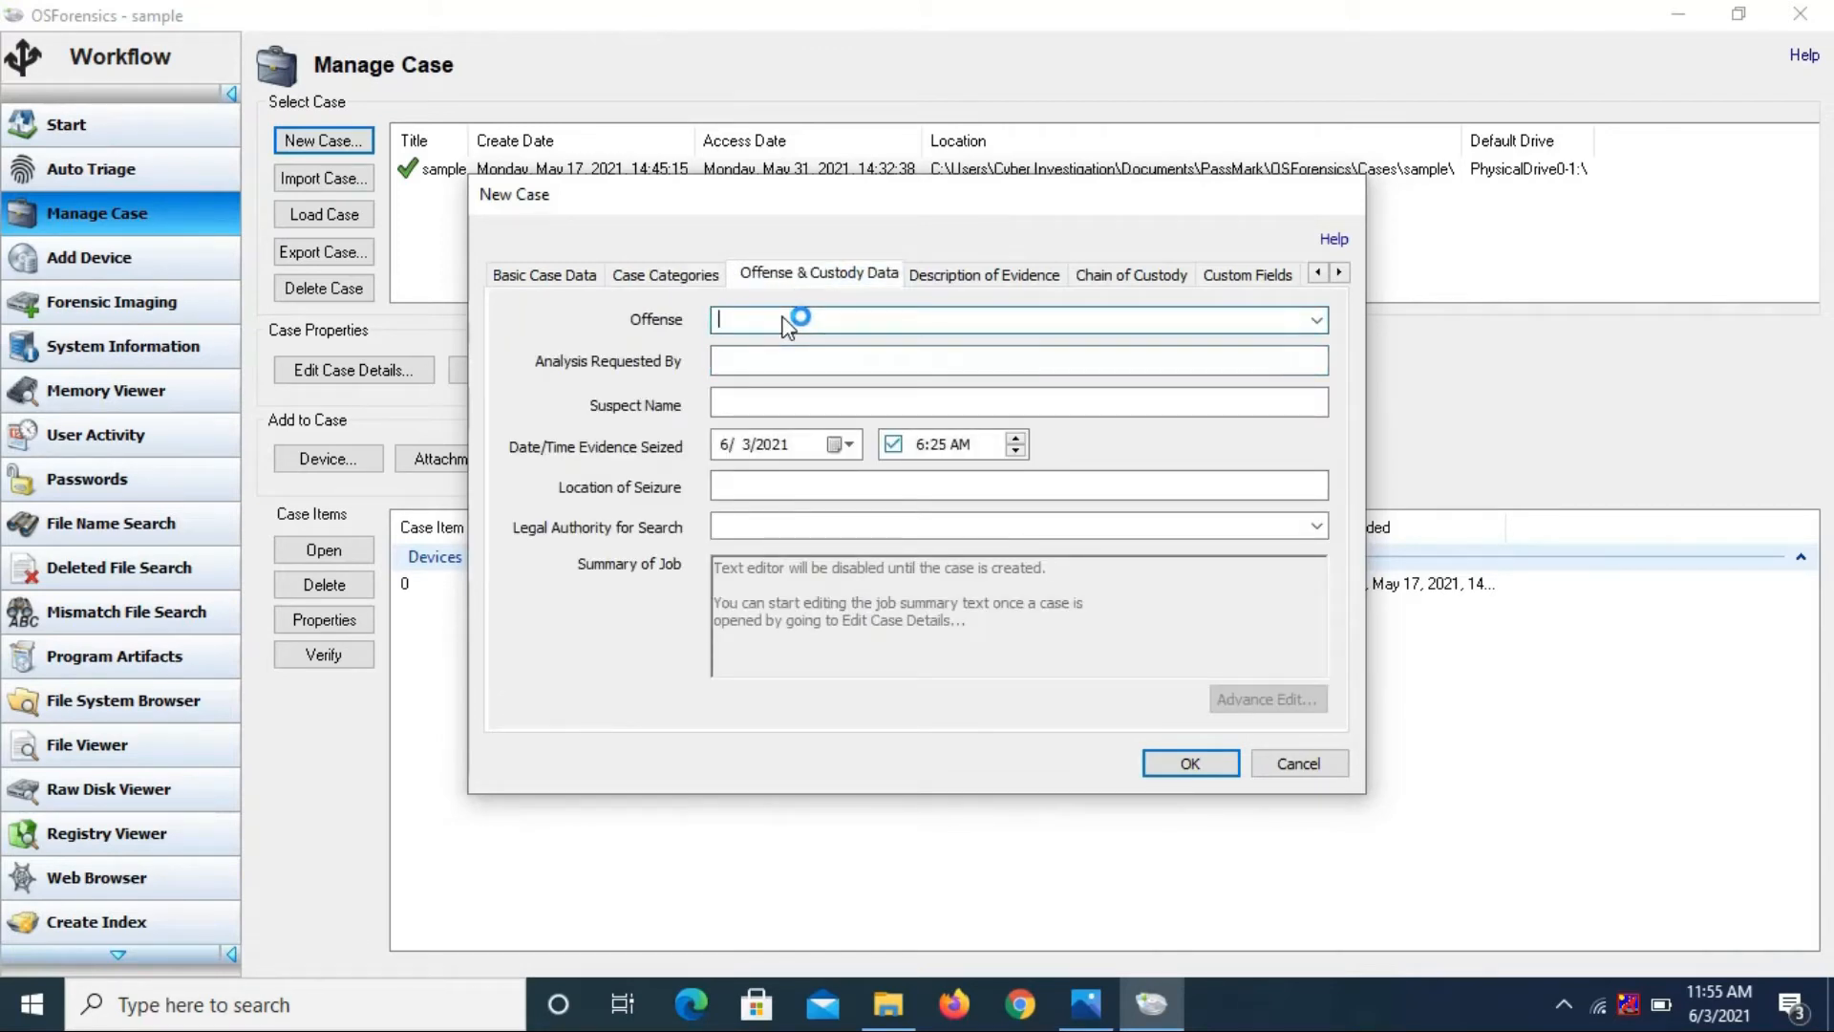
{"action": "left_click", "coordinate": [774, 361]}
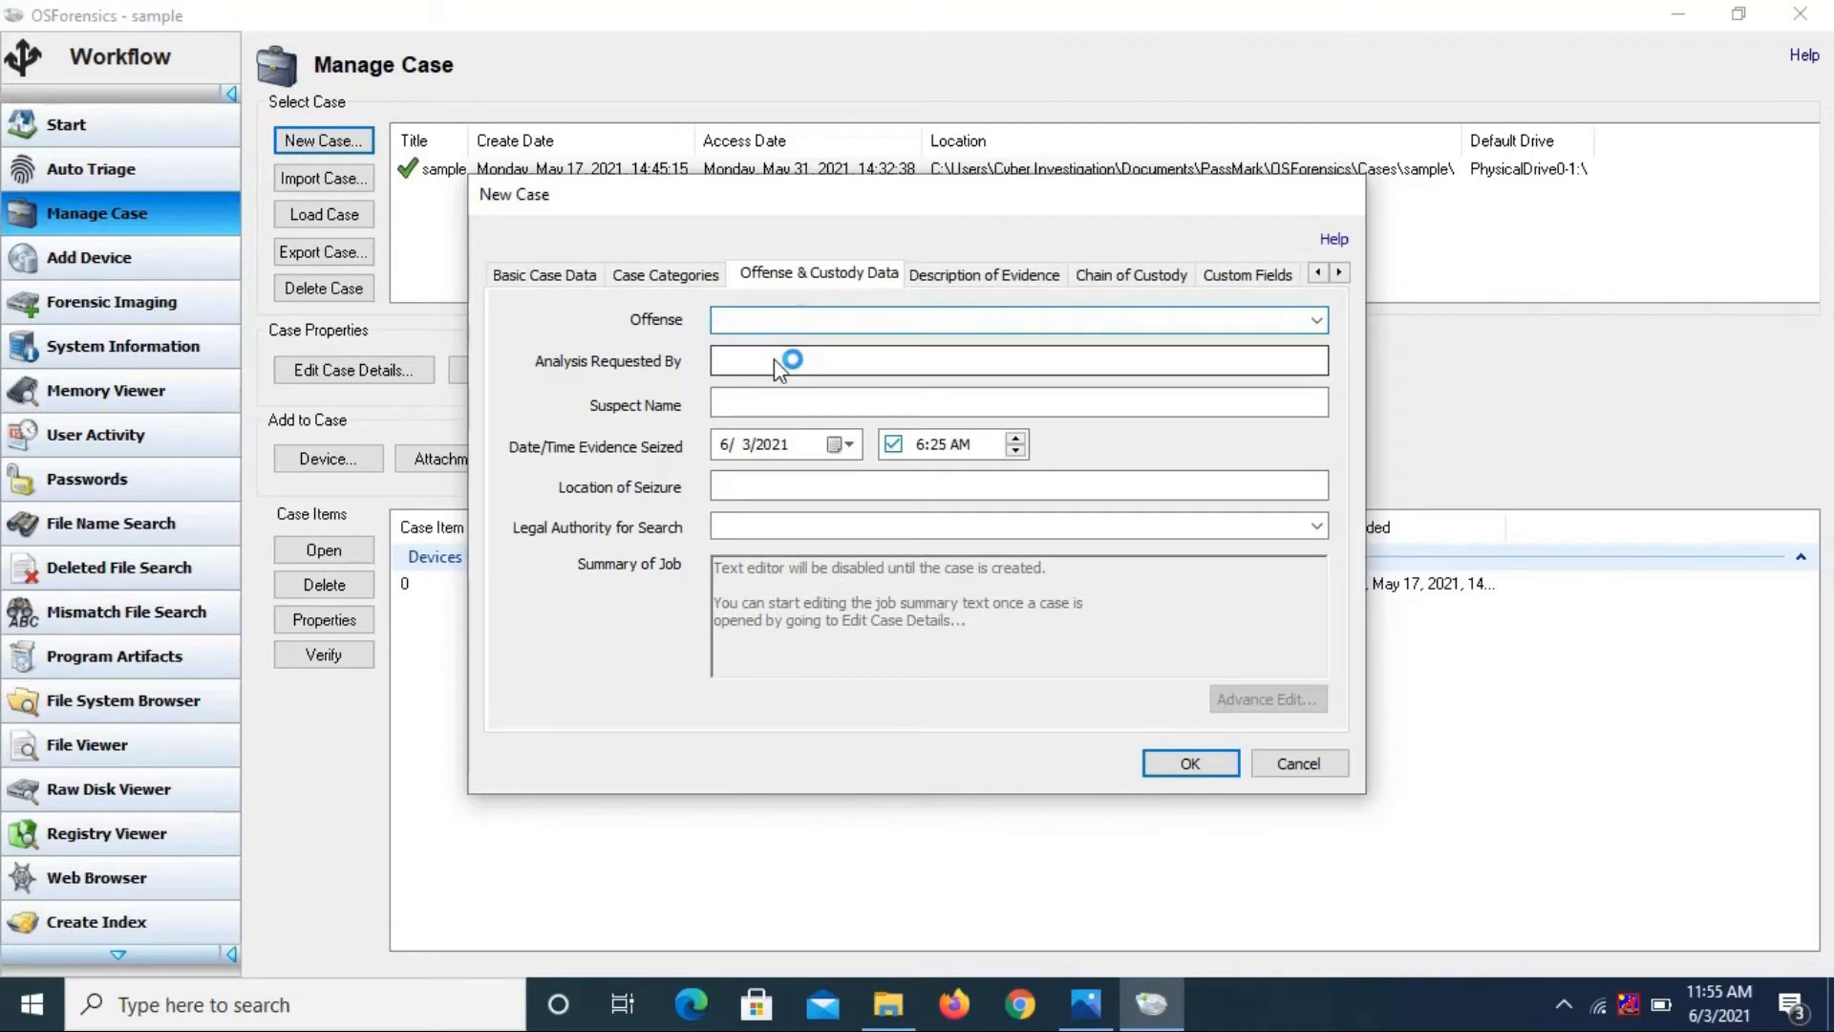
{"action": "left_click", "coordinate": [762, 402]}
{"action": "left_click", "coordinate": [750, 477]}
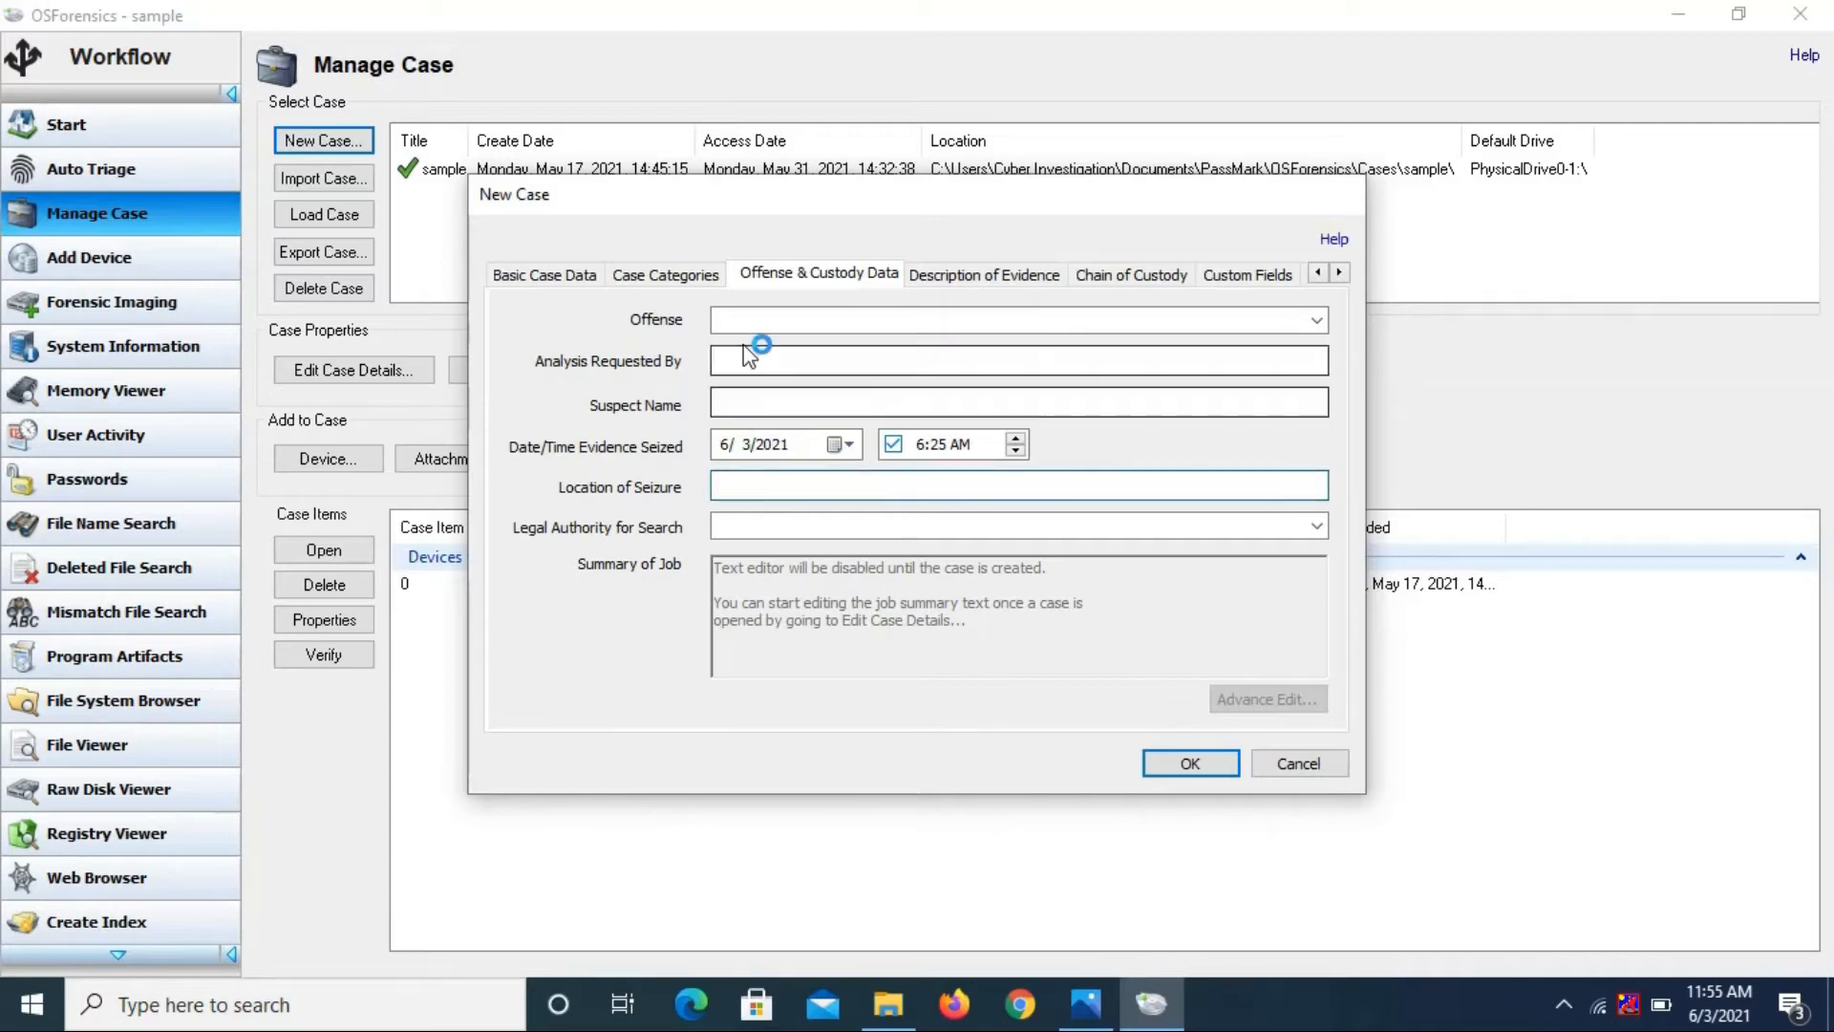
{"action": "left_click", "coordinate": [762, 321]}
{"action": "type", "text": "302"}
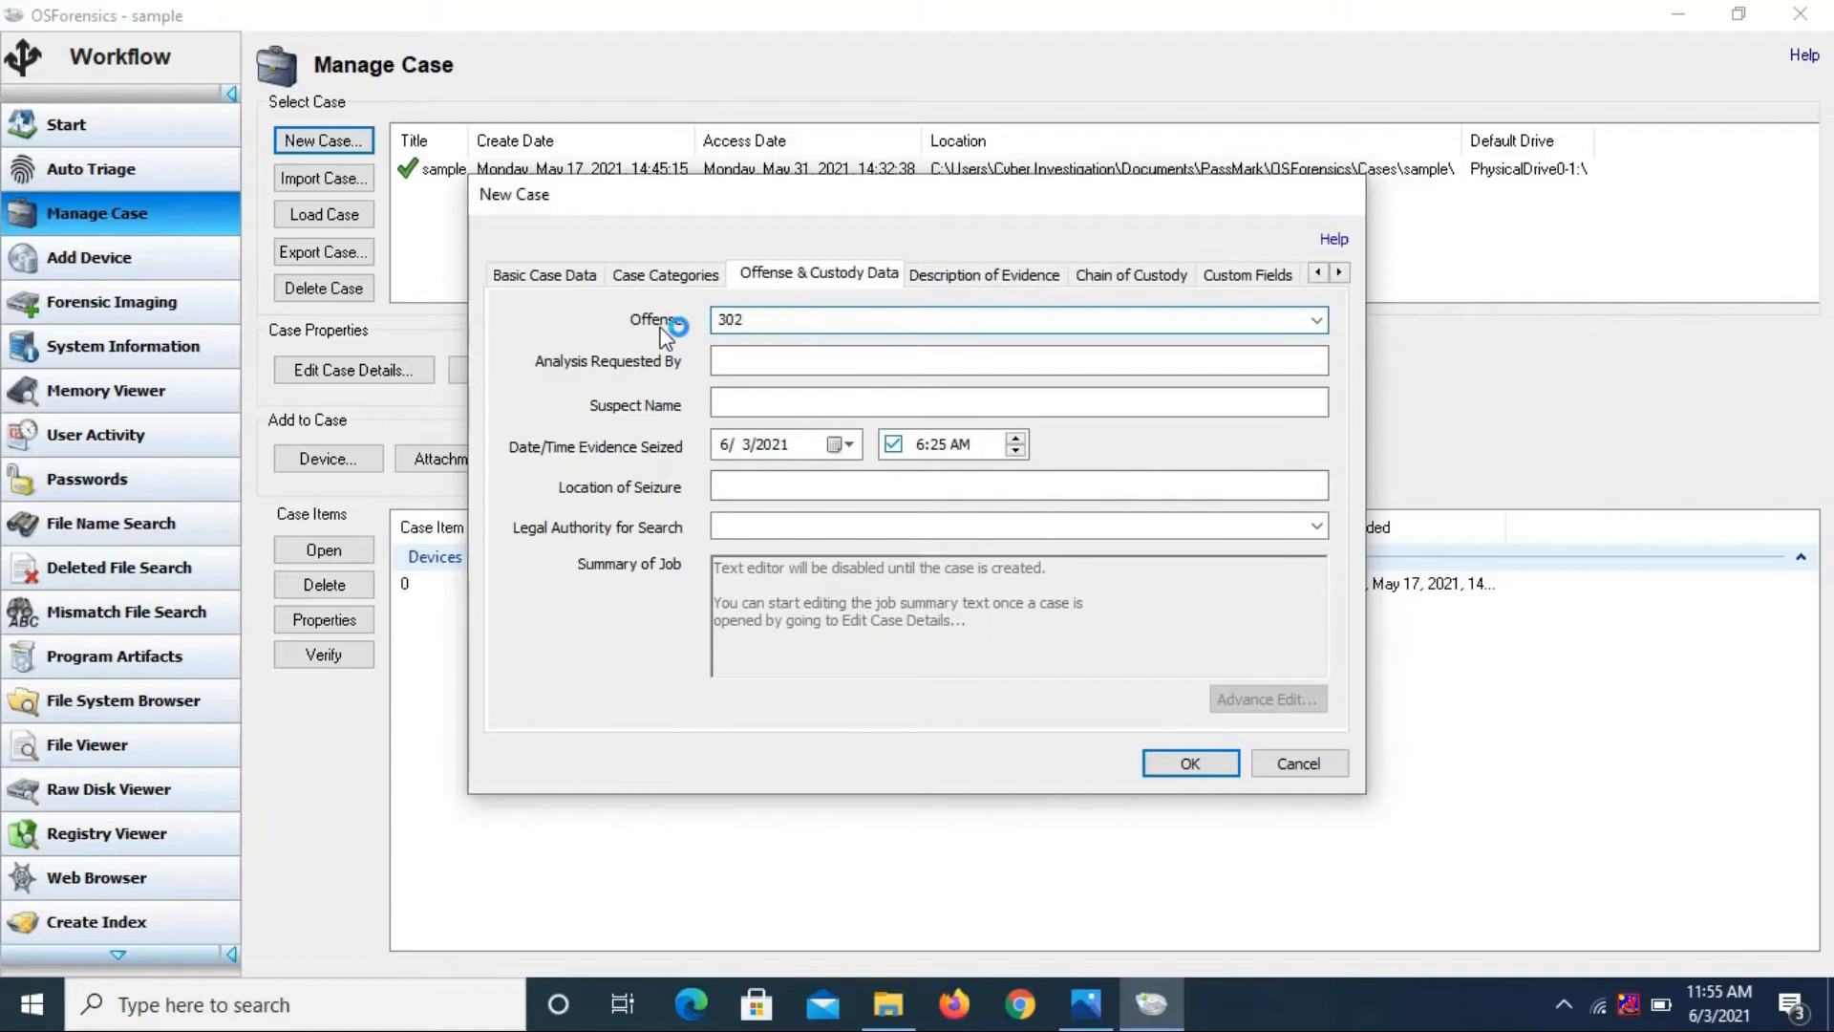
{"action": "left_click", "coordinate": [748, 364]}
{"action": "type", "text": "FOR"}
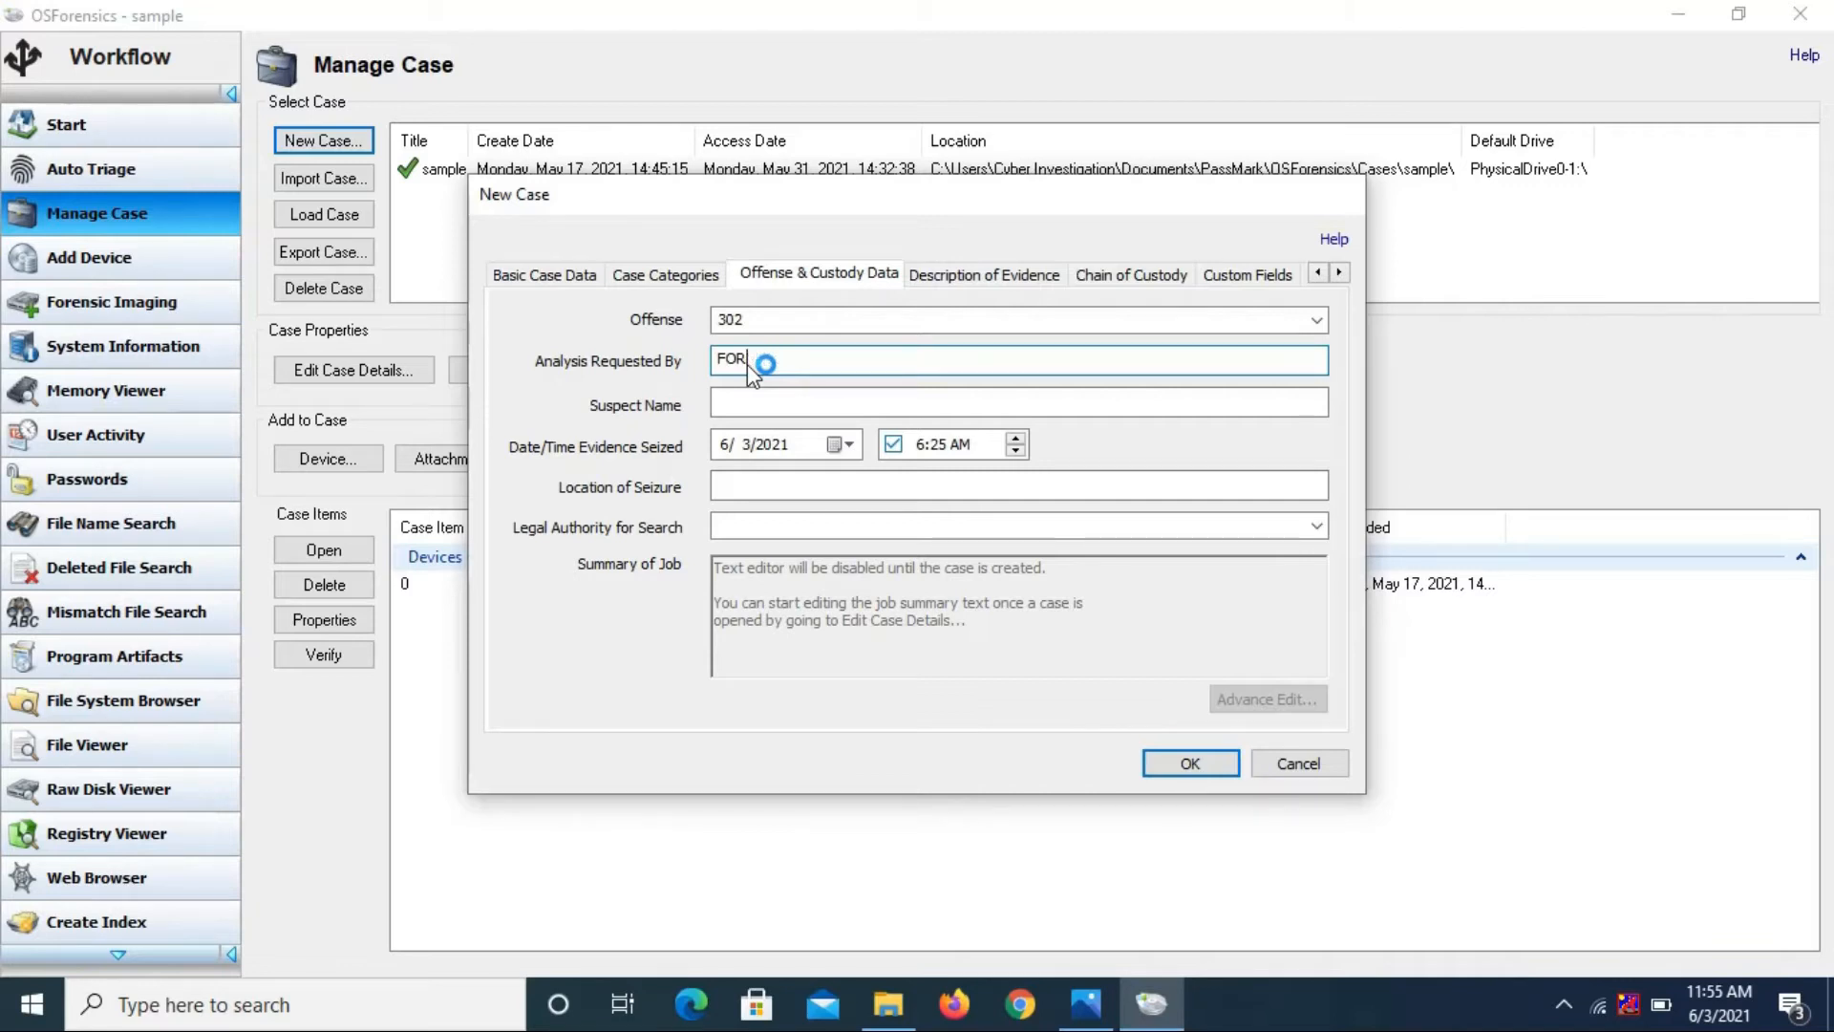
{"action": "type", "text": "ENSC Solutions"}
{"action": "left_click", "coordinate": [743, 401]}
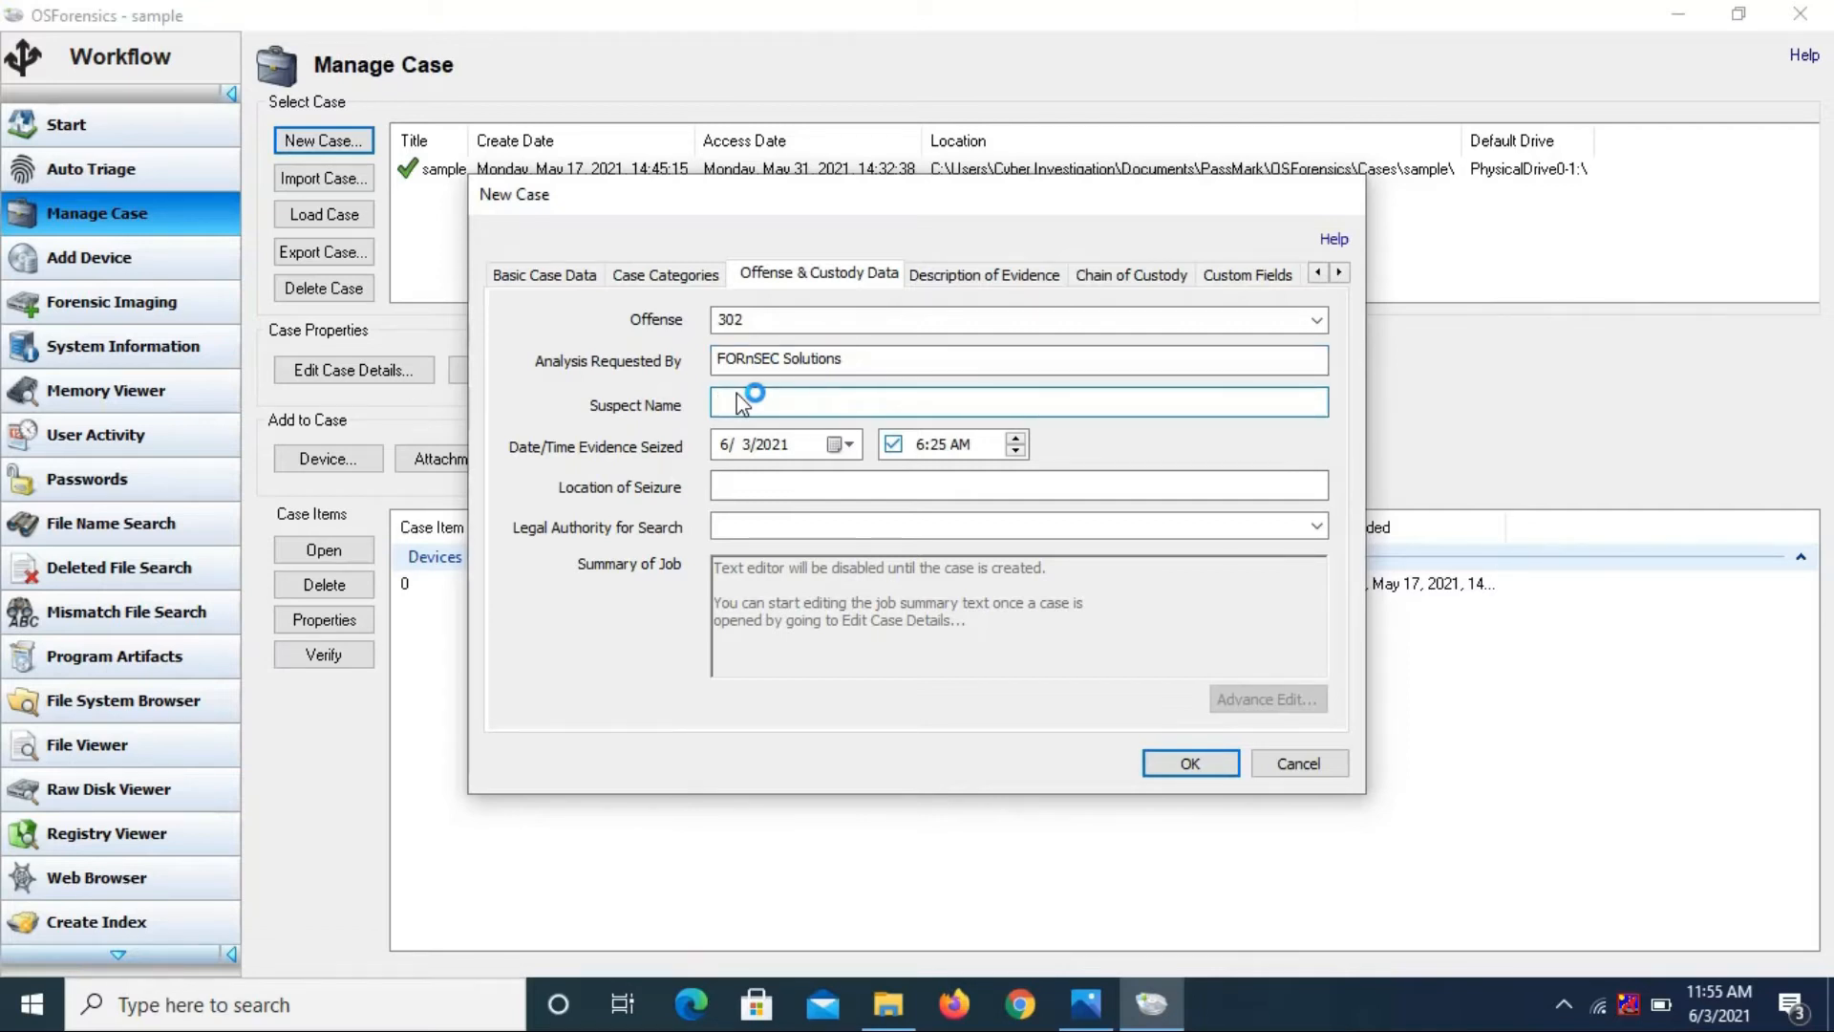
{"action": "type", "text": "ABCD"}
Set seizure date June 3, 2021, seizure location Nagpur and legal authority Police Department
{"action": "left_click", "coordinate": [844, 446]}
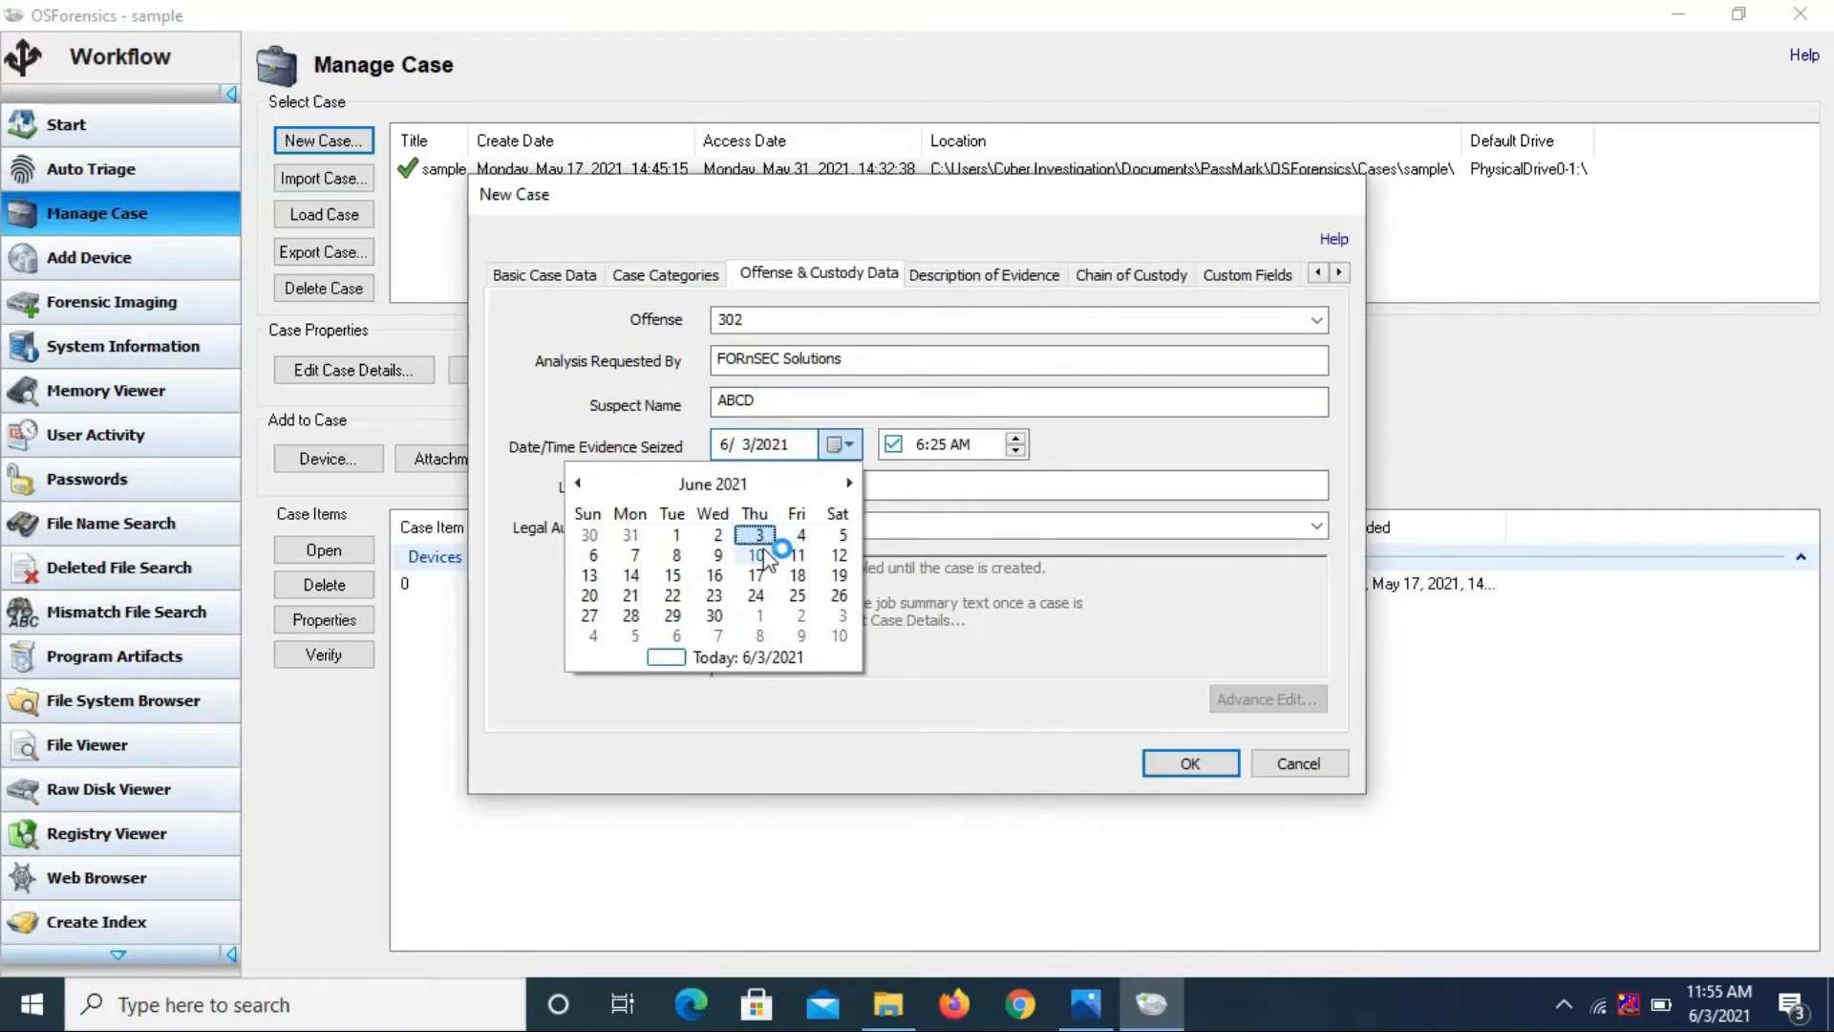
{"action": "left_click", "coordinate": [759, 535]}
{"action": "left_click", "coordinate": [746, 489]}
{"action": "type", "text": "Nagpur"}
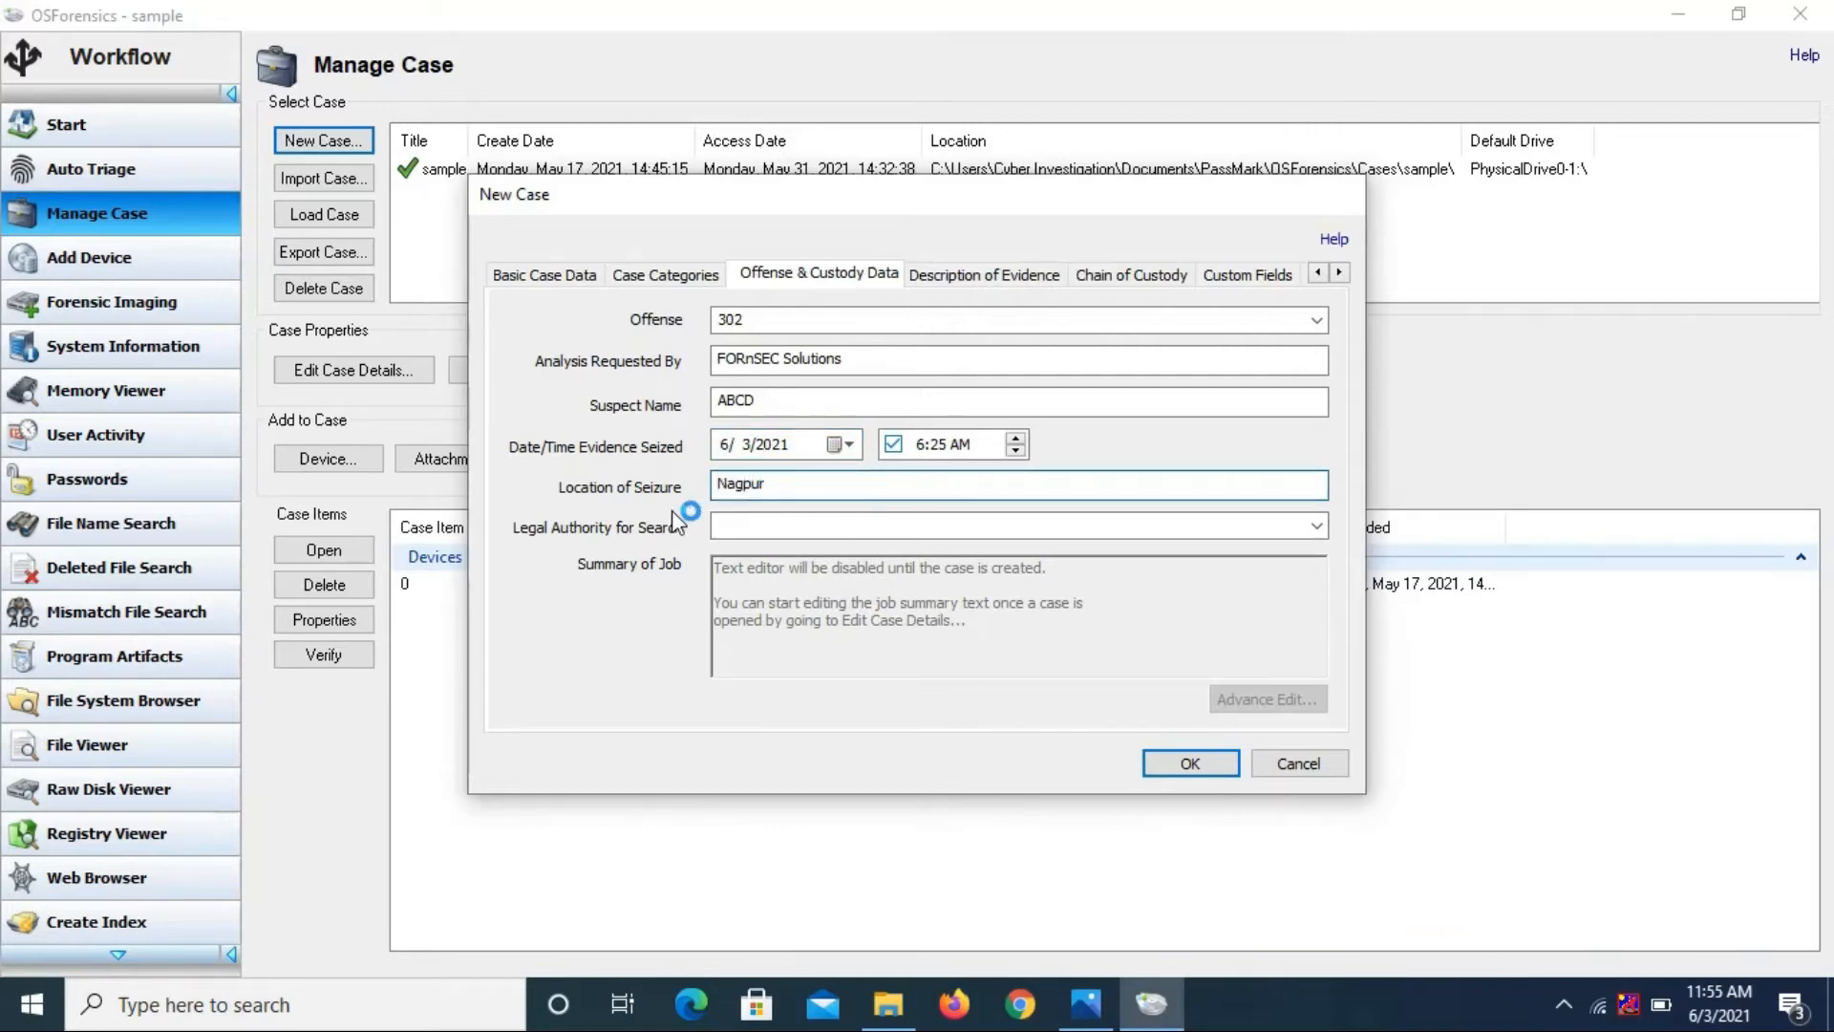
{"action": "left_click", "coordinate": [750, 528]}
{"action": "type", "text": "Police Department"}
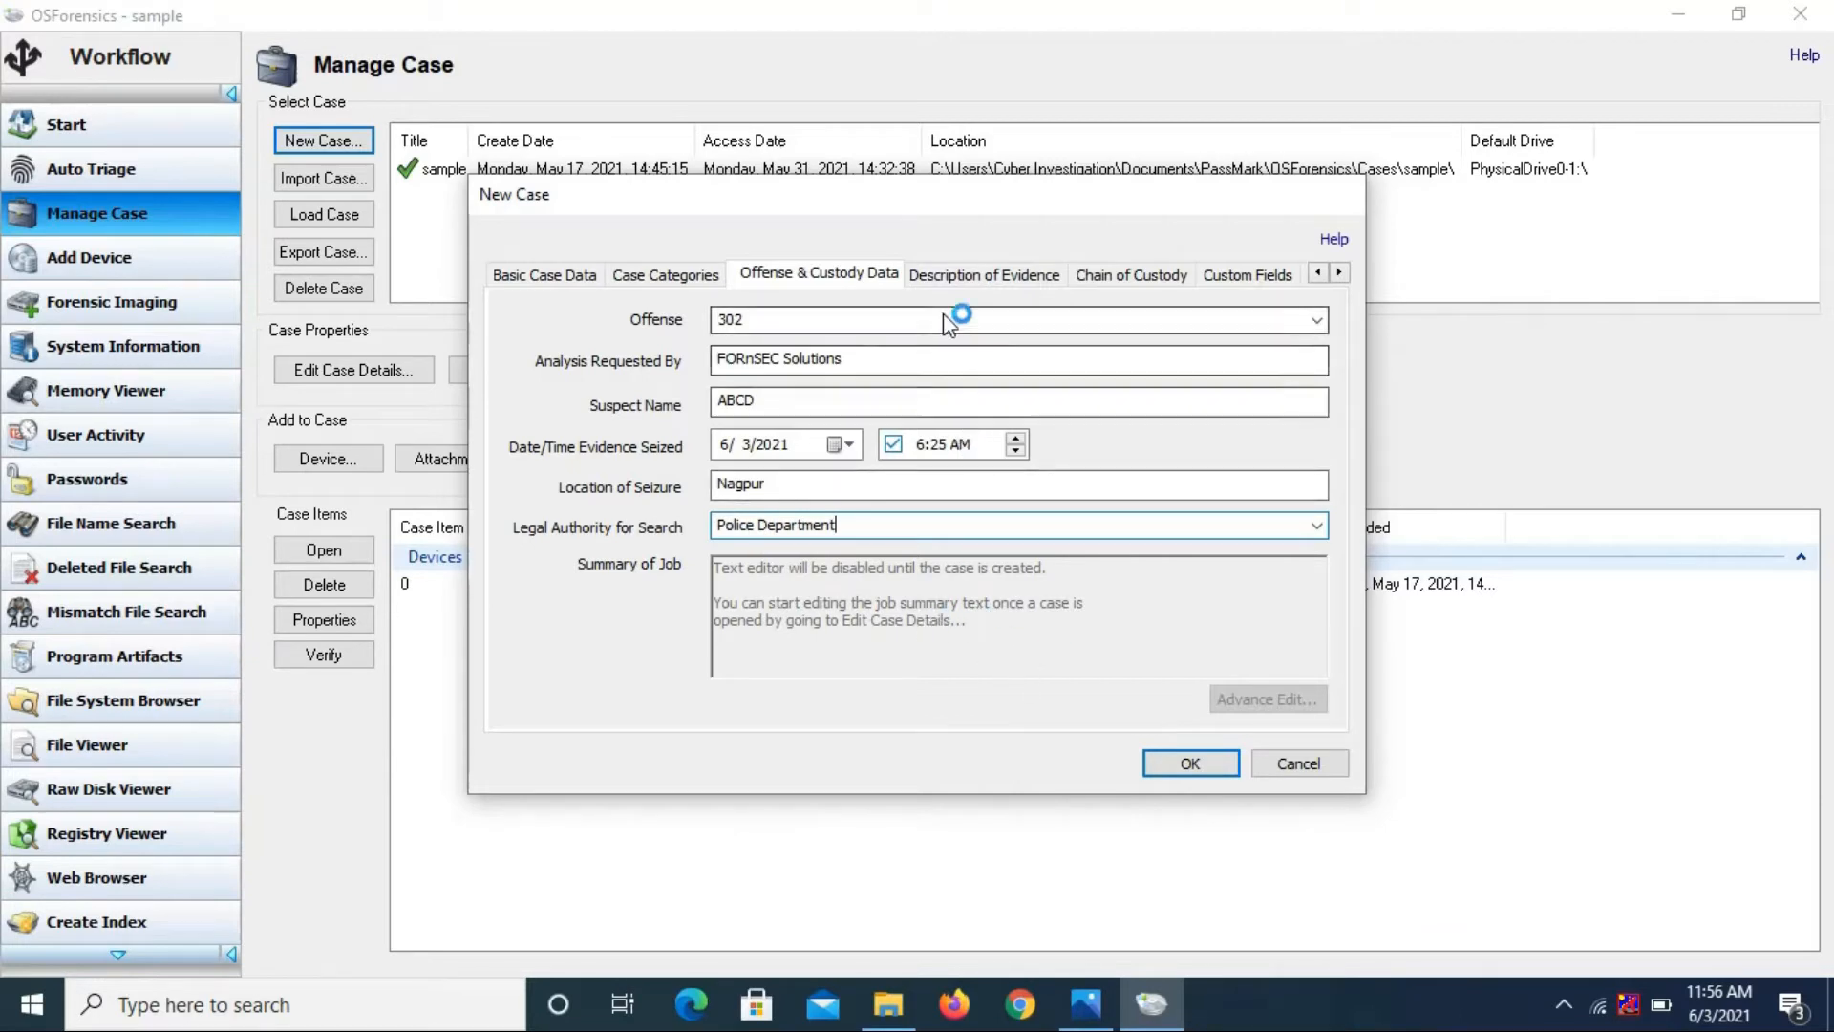
{"action": "left_click", "coordinate": [946, 284]}
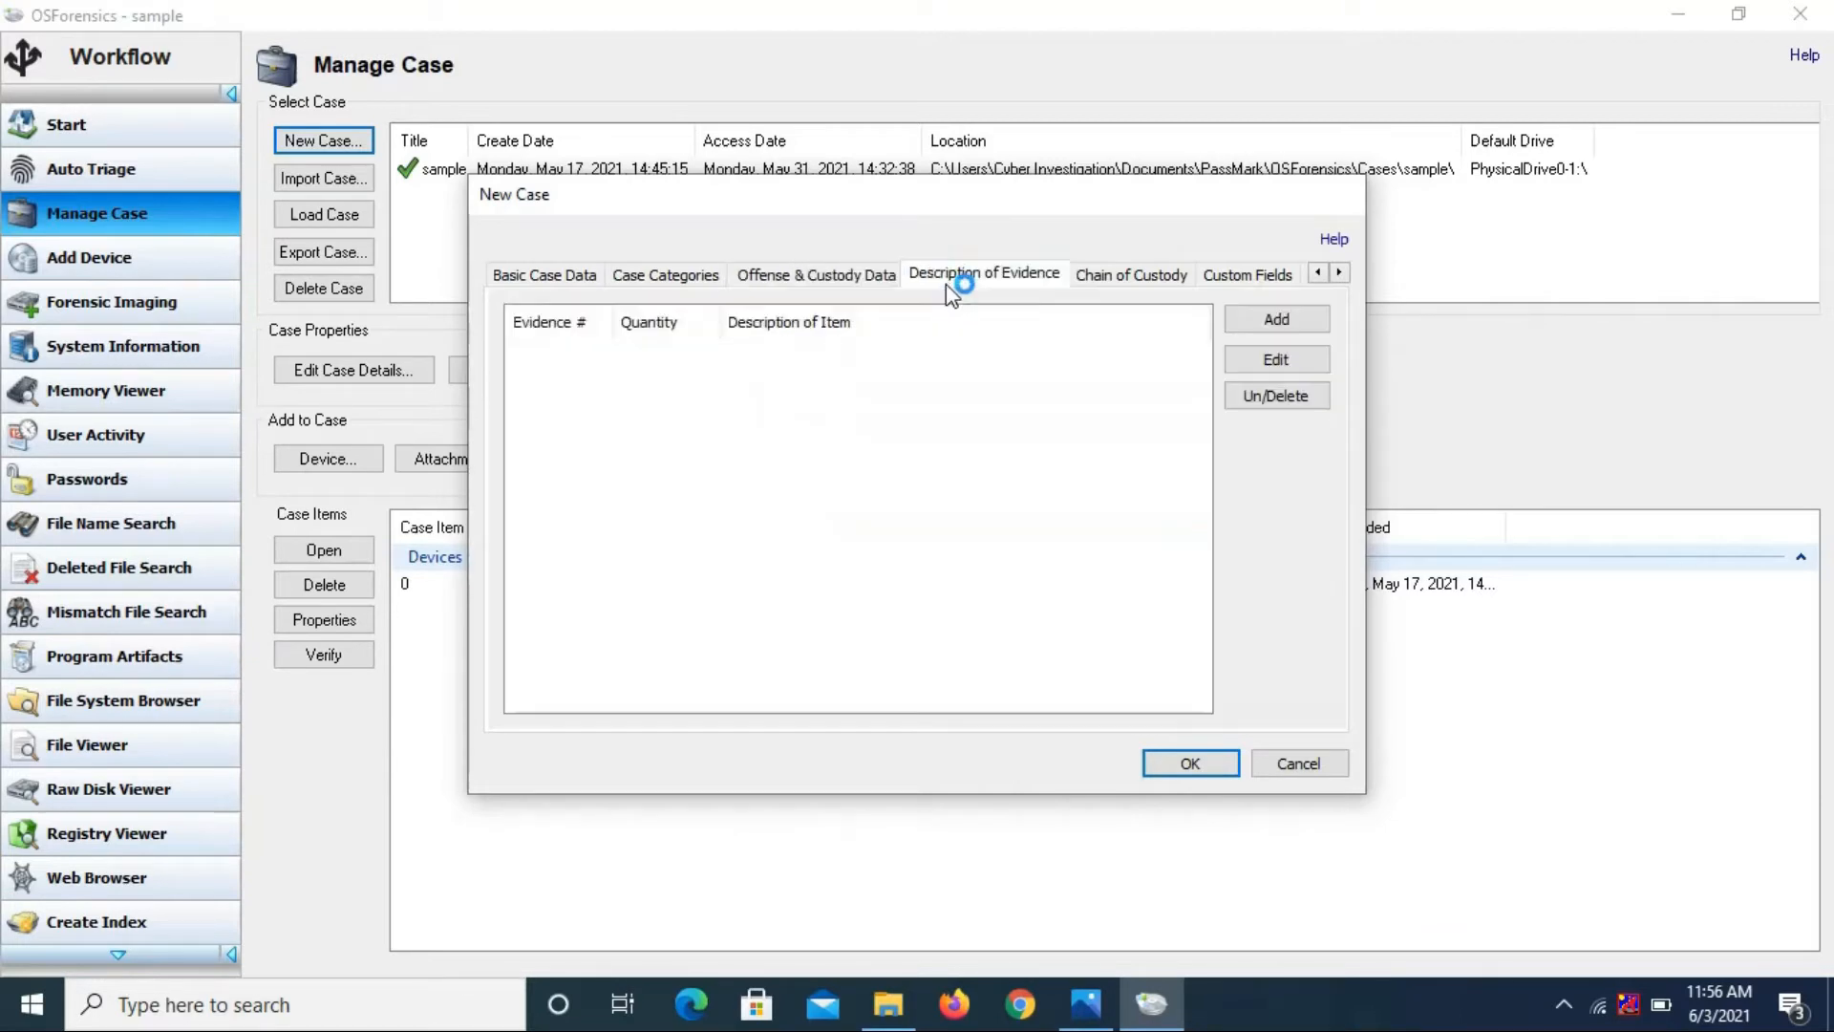
Add evidence item 001, quantity 1, describing the hard drive seized in Nagpur with model, capacity, size
{"action": "left_click", "coordinate": [1297, 318]}
{"action": "type", "text": "001"}
{"action": "left_click", "coordinate": [644, 336]}
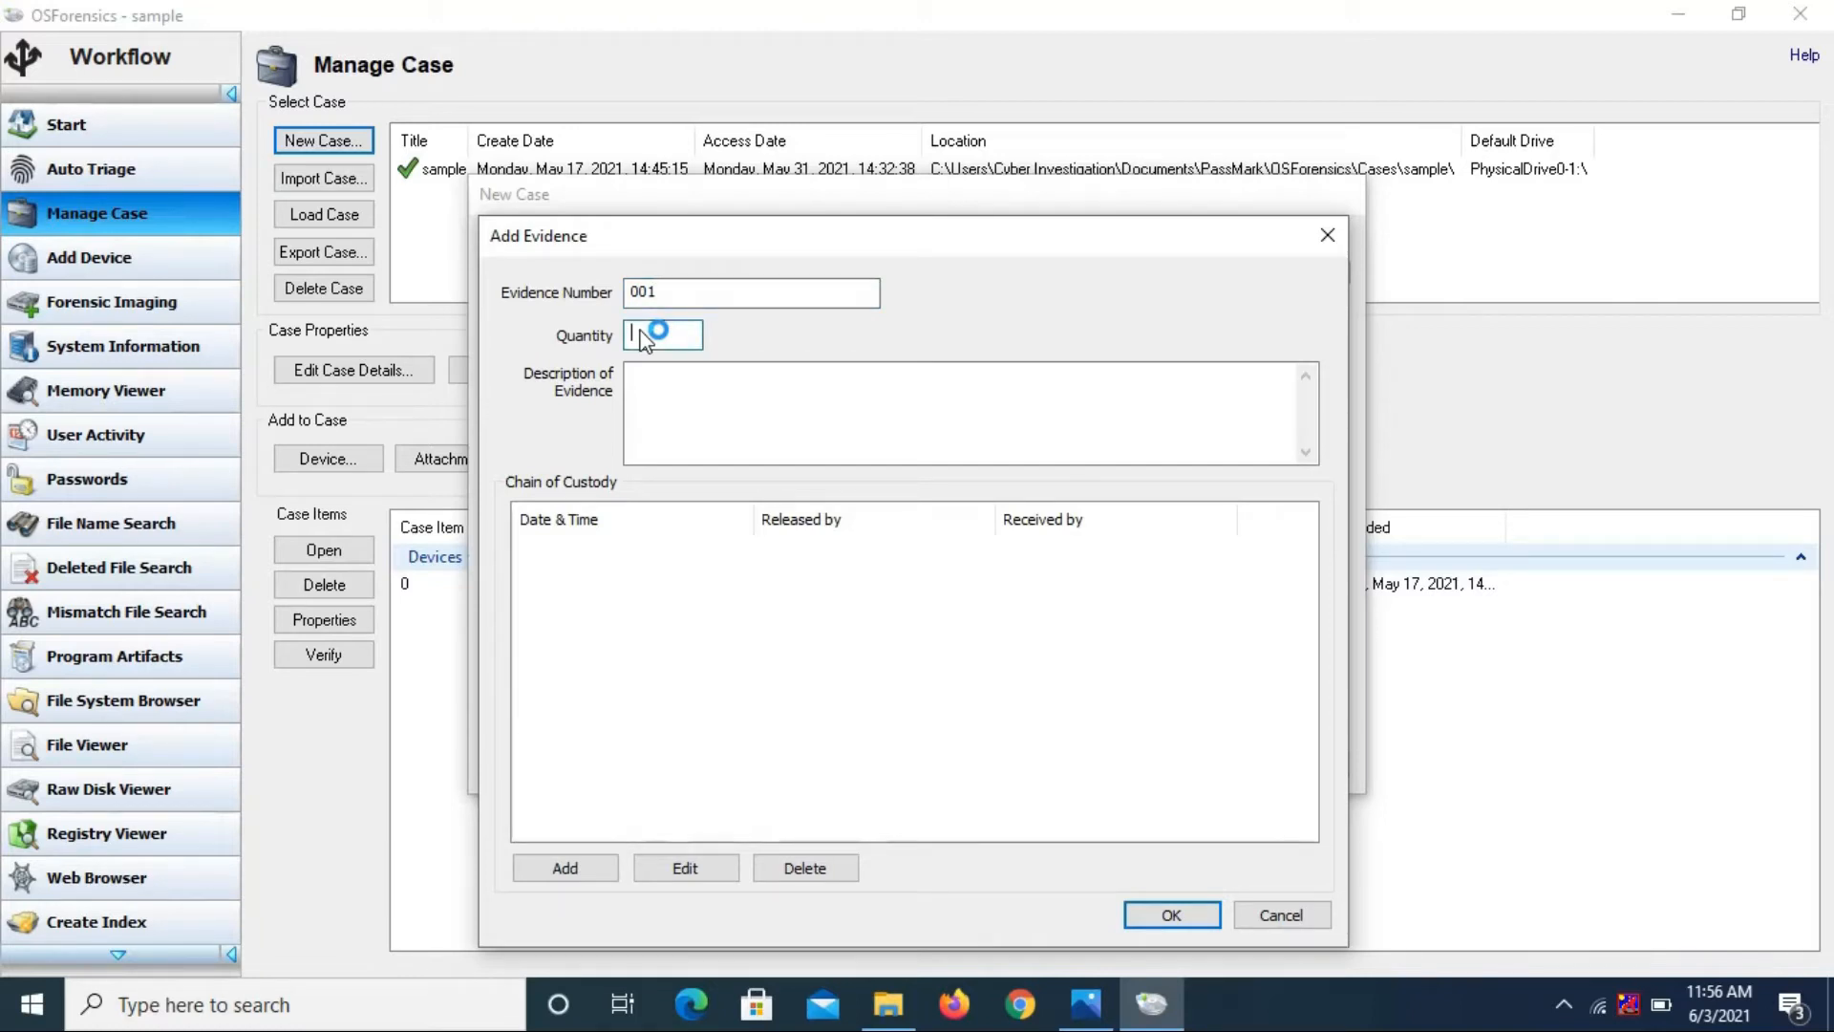
{"action": "type", "text": "1"}
{"action": "left_click", "coordinate": [659, 399]}
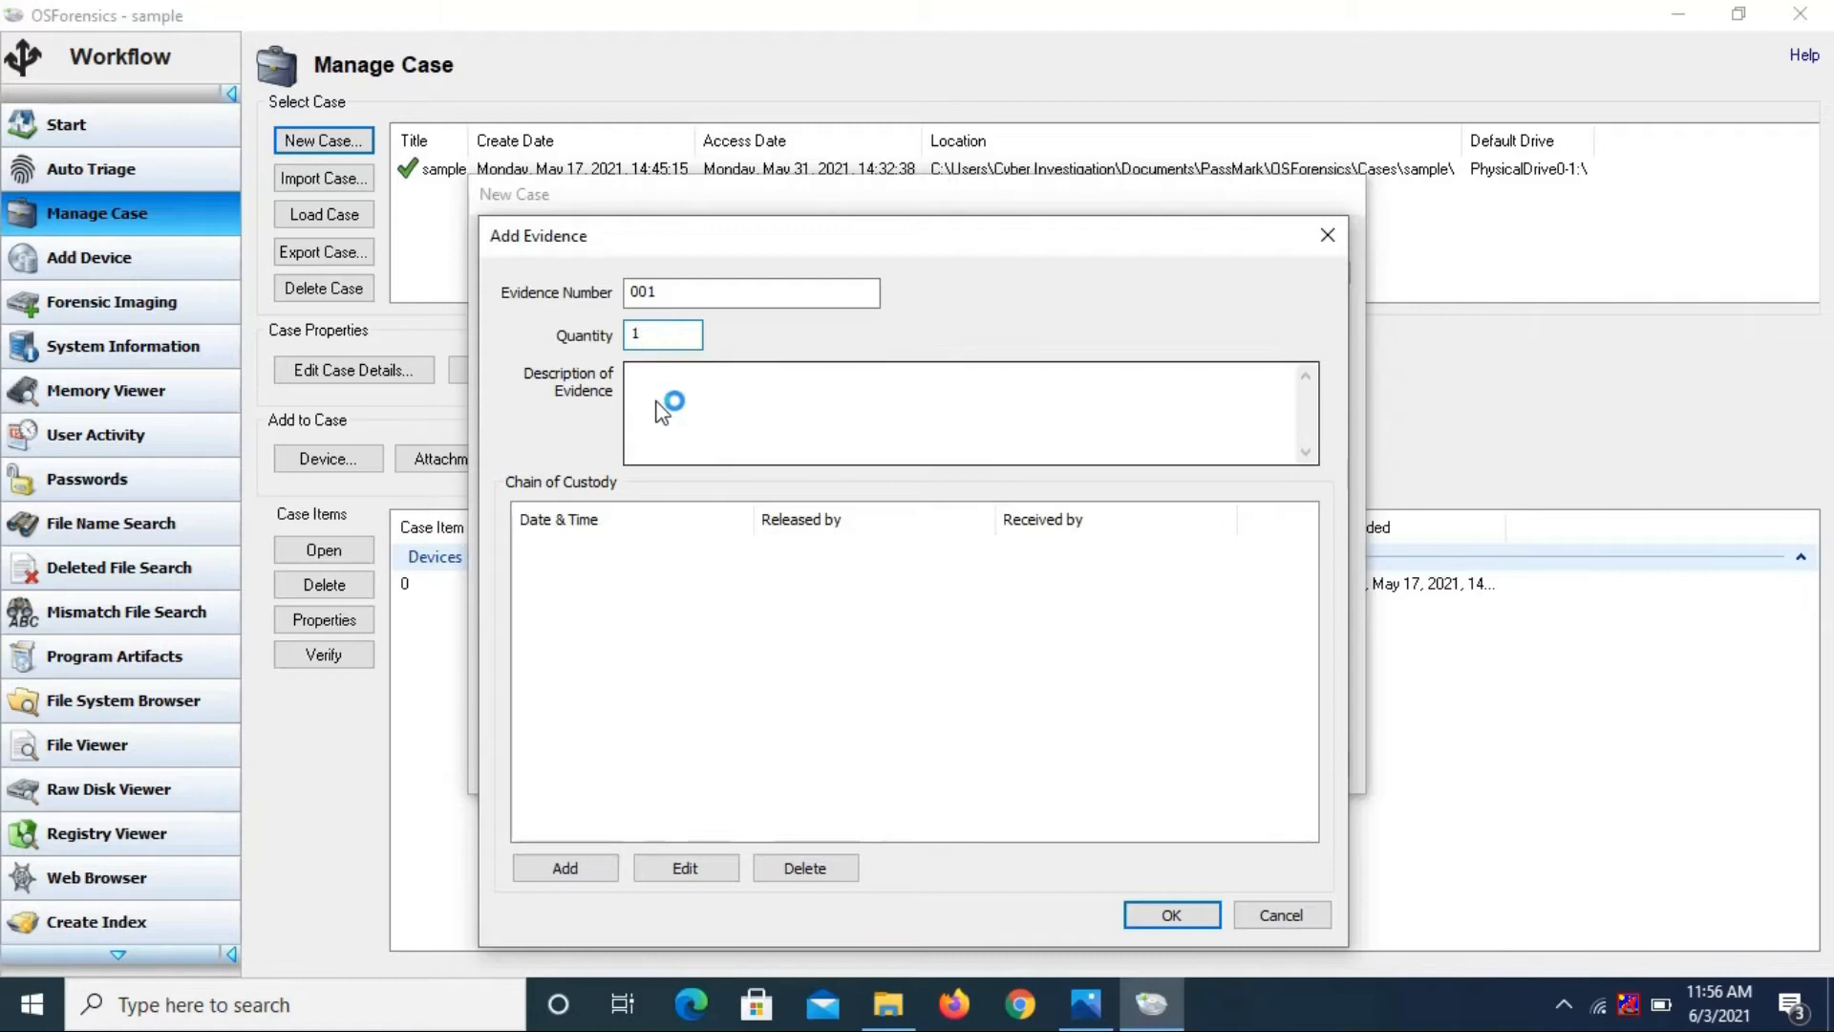
{"action": "type", "text": "Har"}
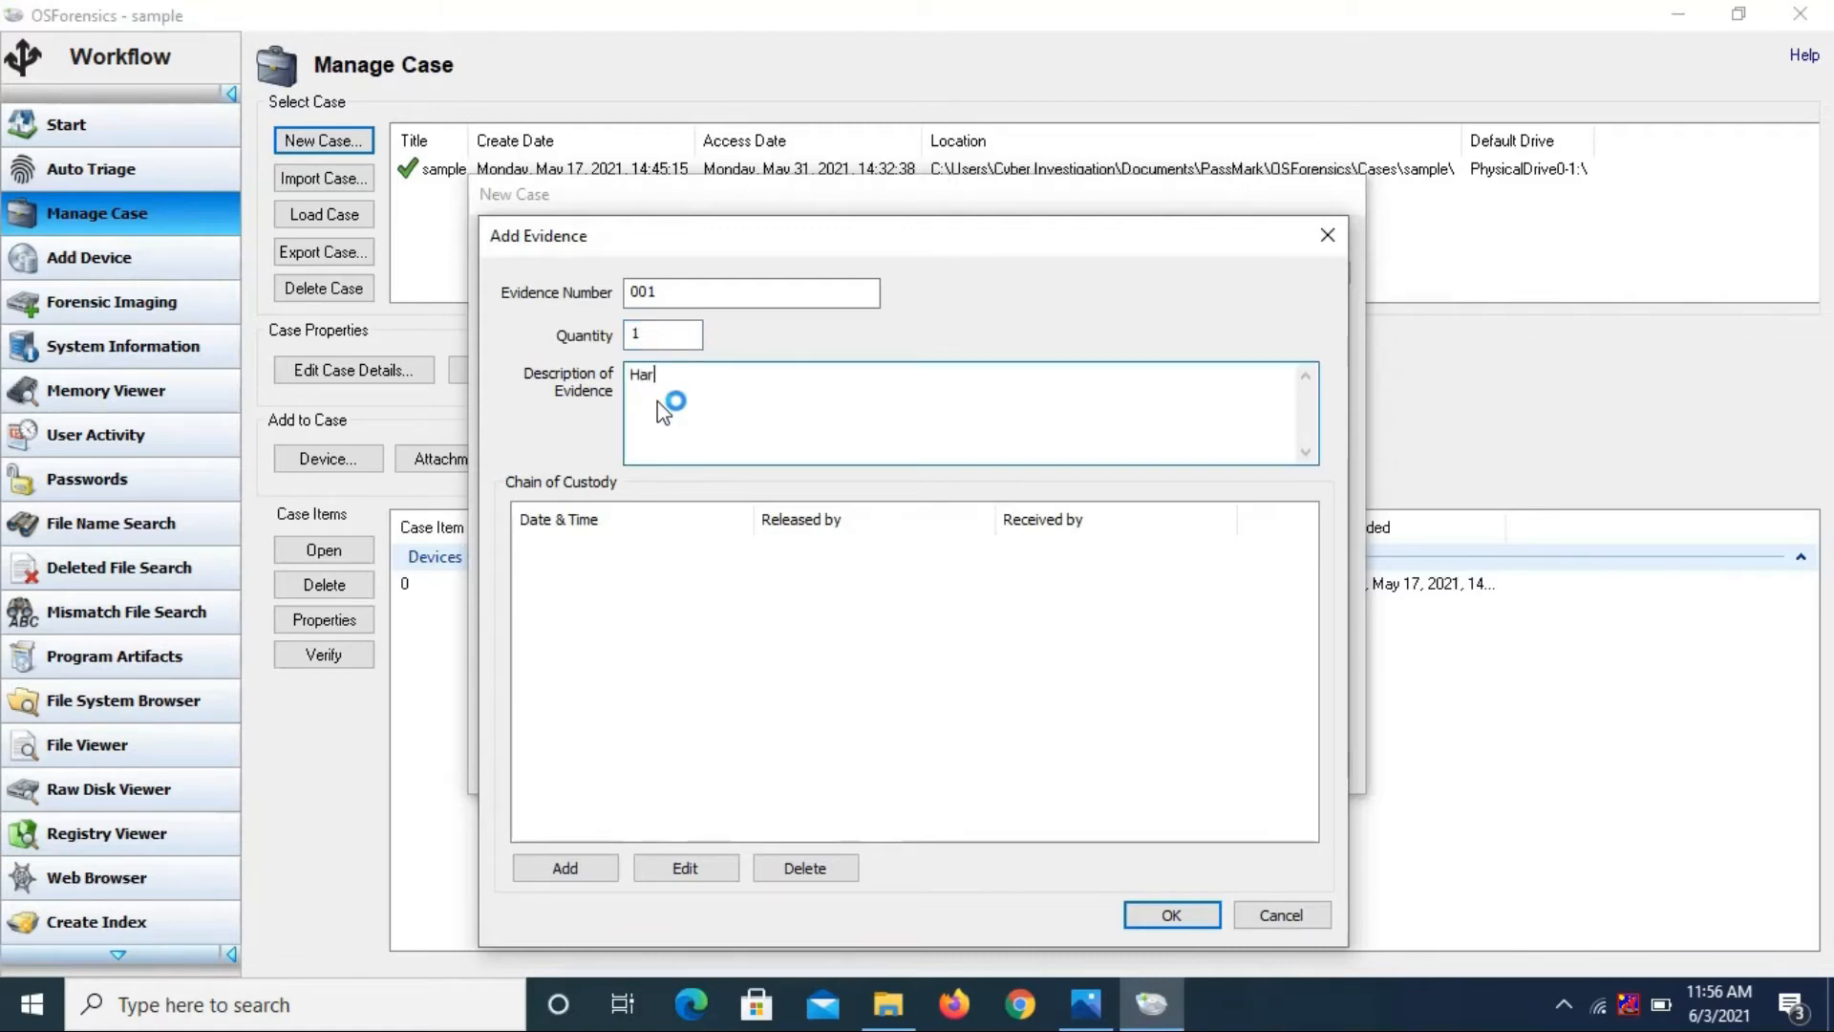
{"action": "type", "text": "d drive seized from the "}
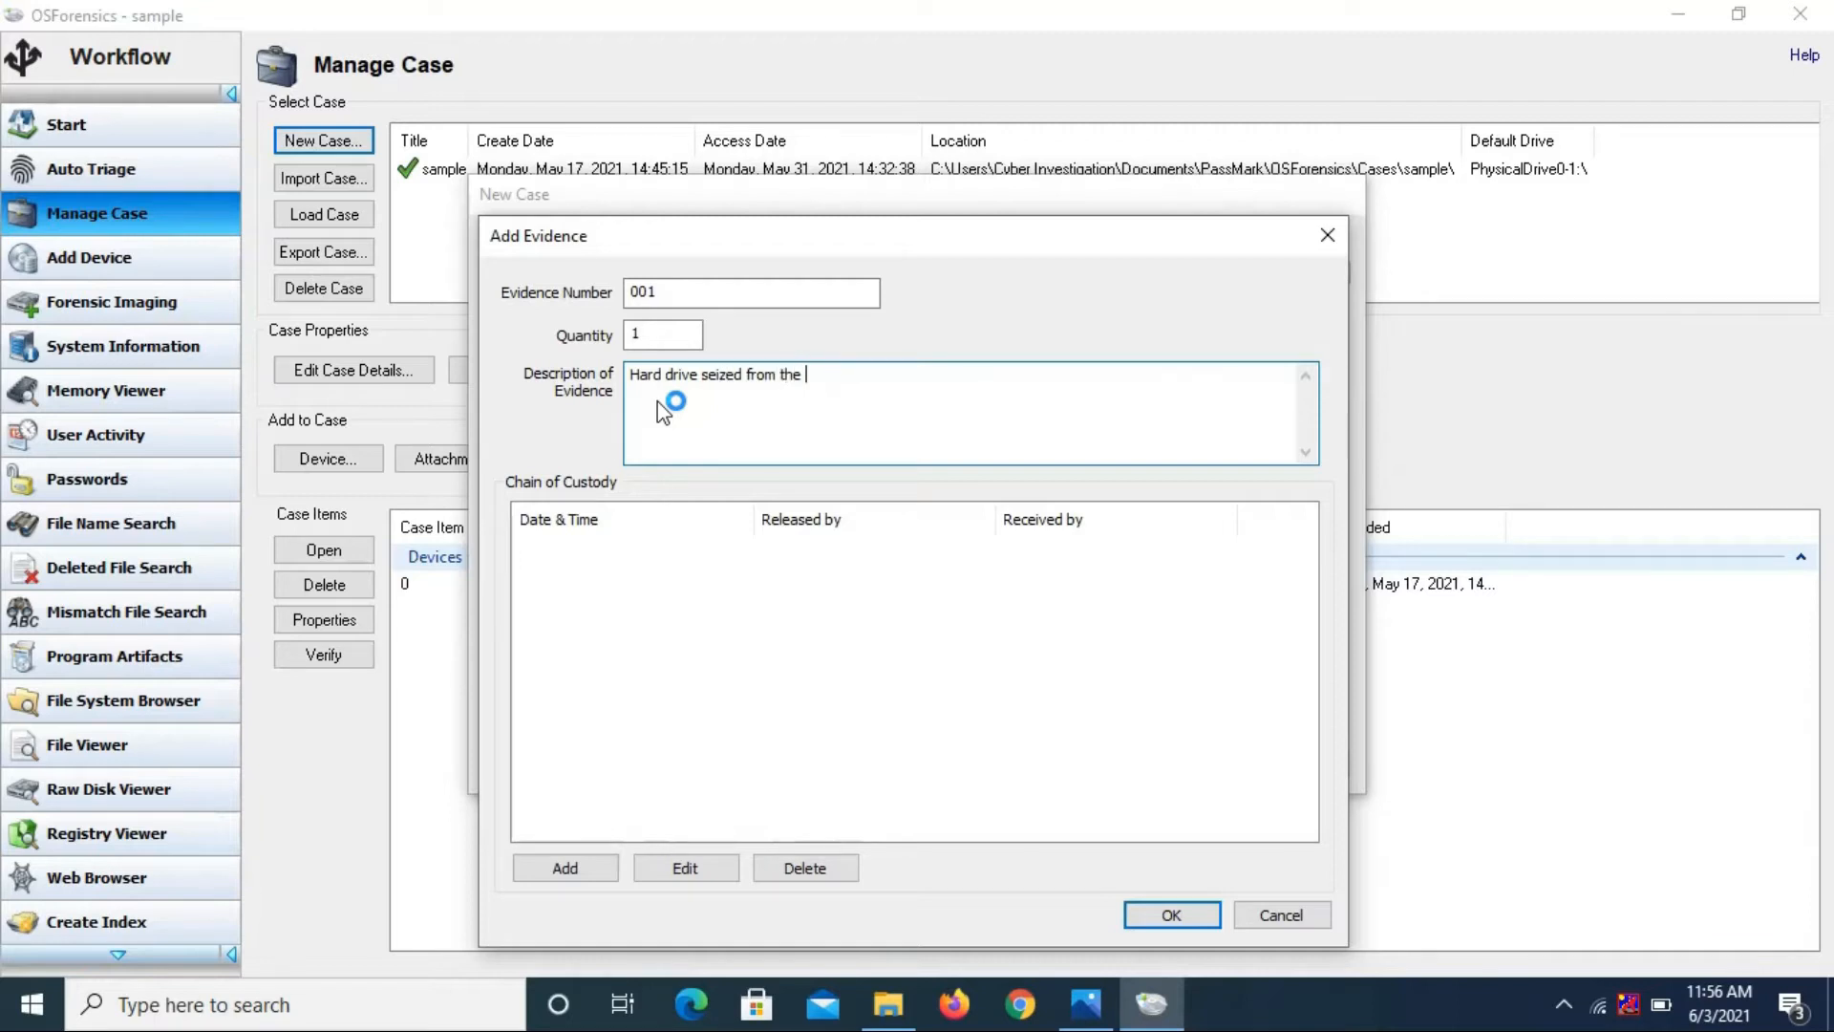
{"action": "type", "text": "location nagpiu"}
{"action": "key", "text": "BackSpace"}
{"action": "key", "text": "BackSpace"}
{"action": "type", "text": "ur , then"}
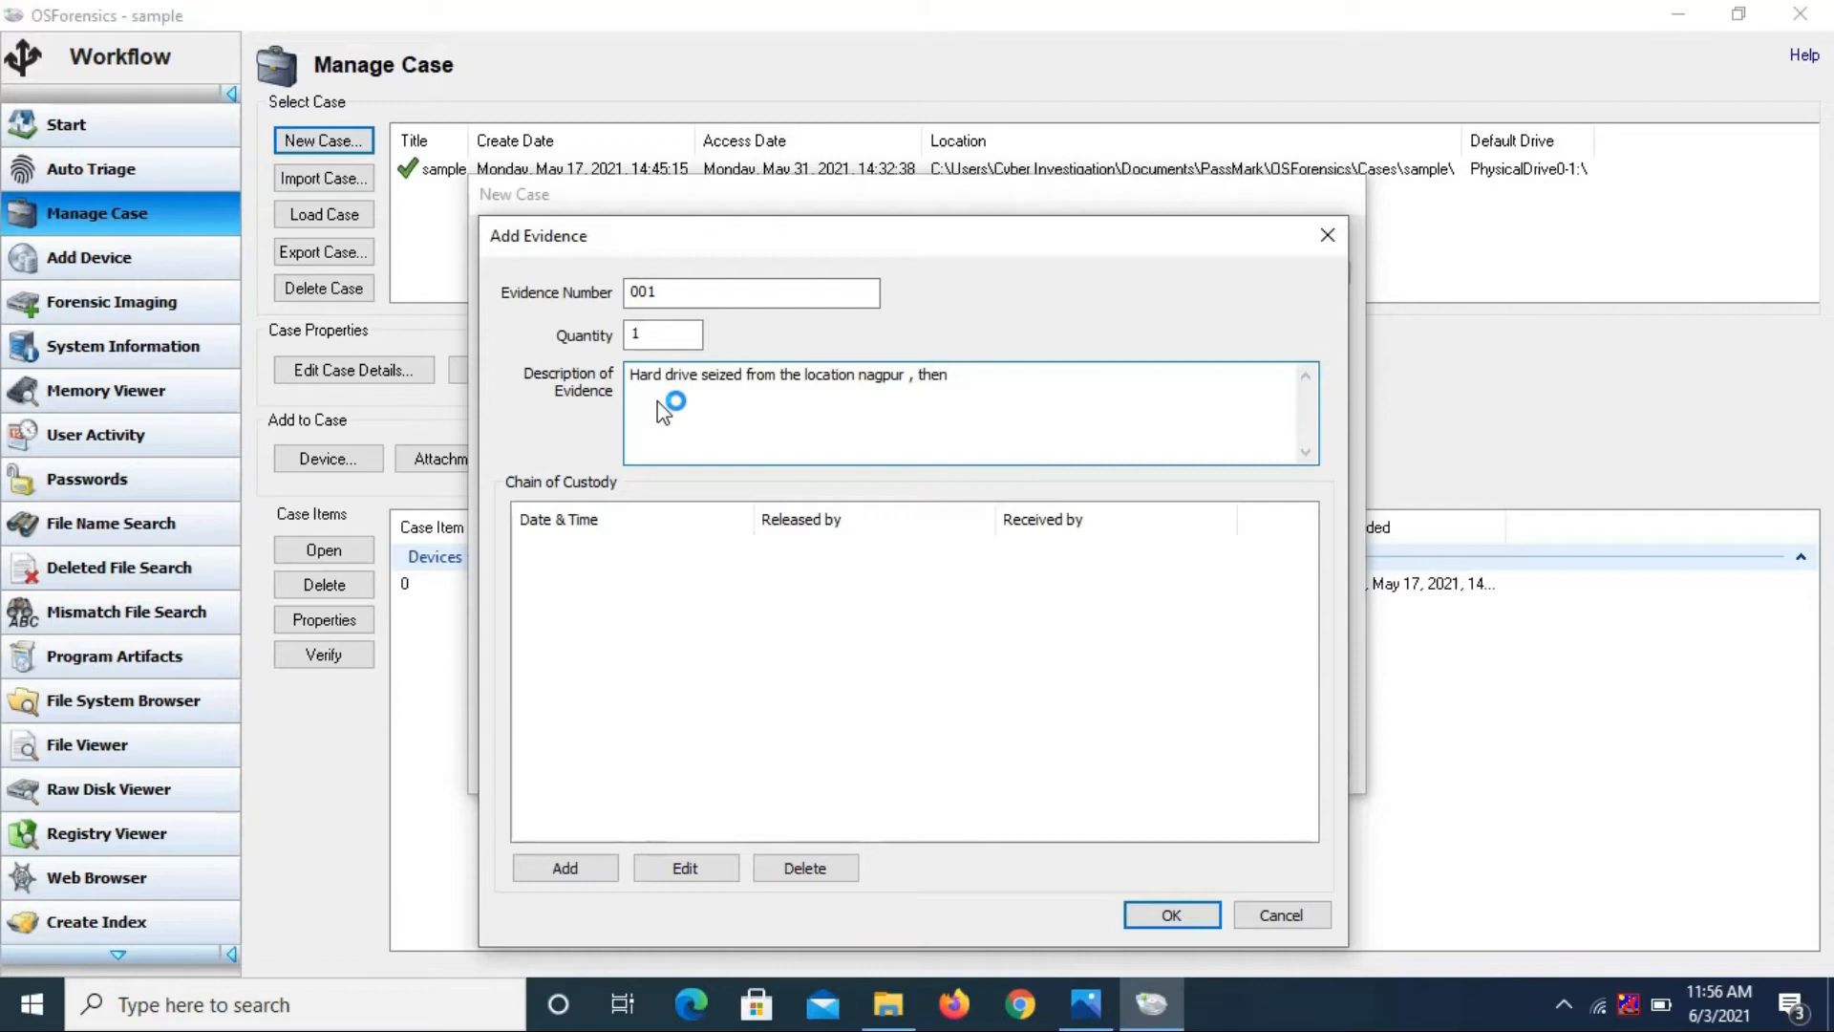
{"action": "key", "text": "BackSpace"}
{"action": "key", "text": "BackSpace"}
{"action": "key", "text": "BackSpace"}
{"action": "key", "text": "BackSpace"}
{"action": "type", "text": "Model No. , "}
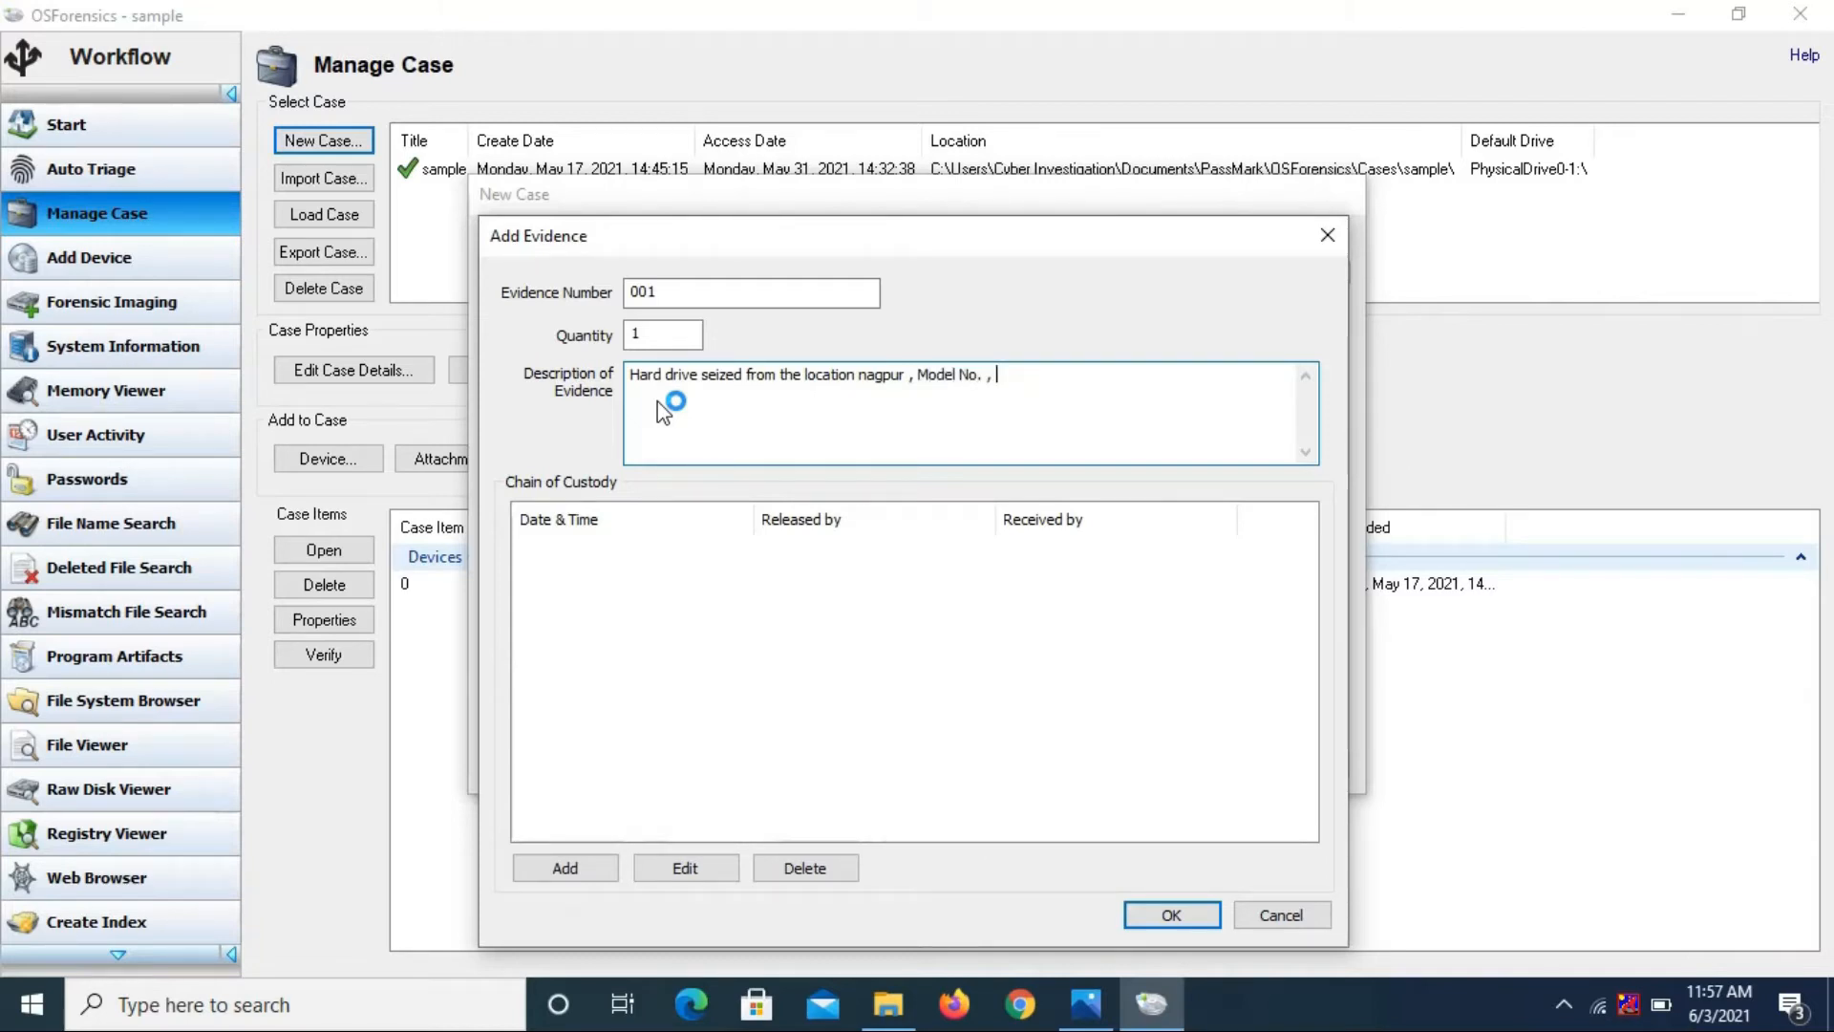
{"action": "type", "text": "Capacity , Size..."}
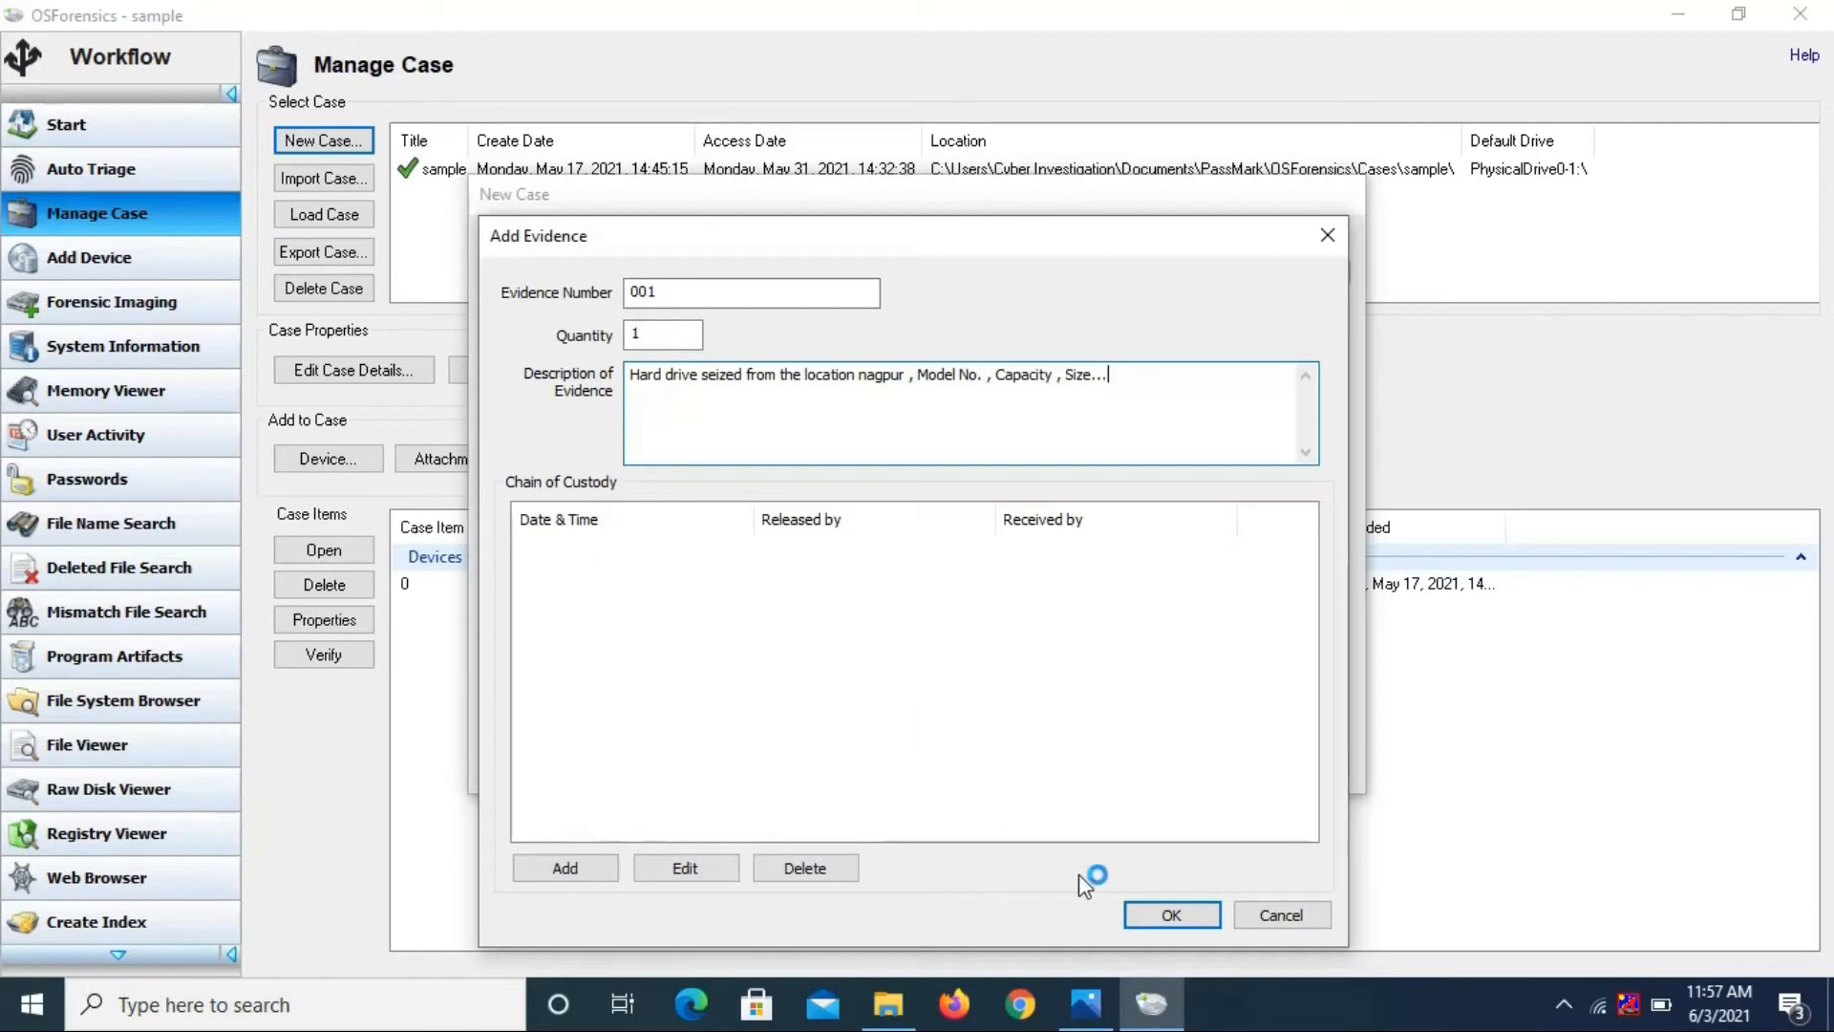
{"action": "left_click", "coordinate": [1194, 917]}
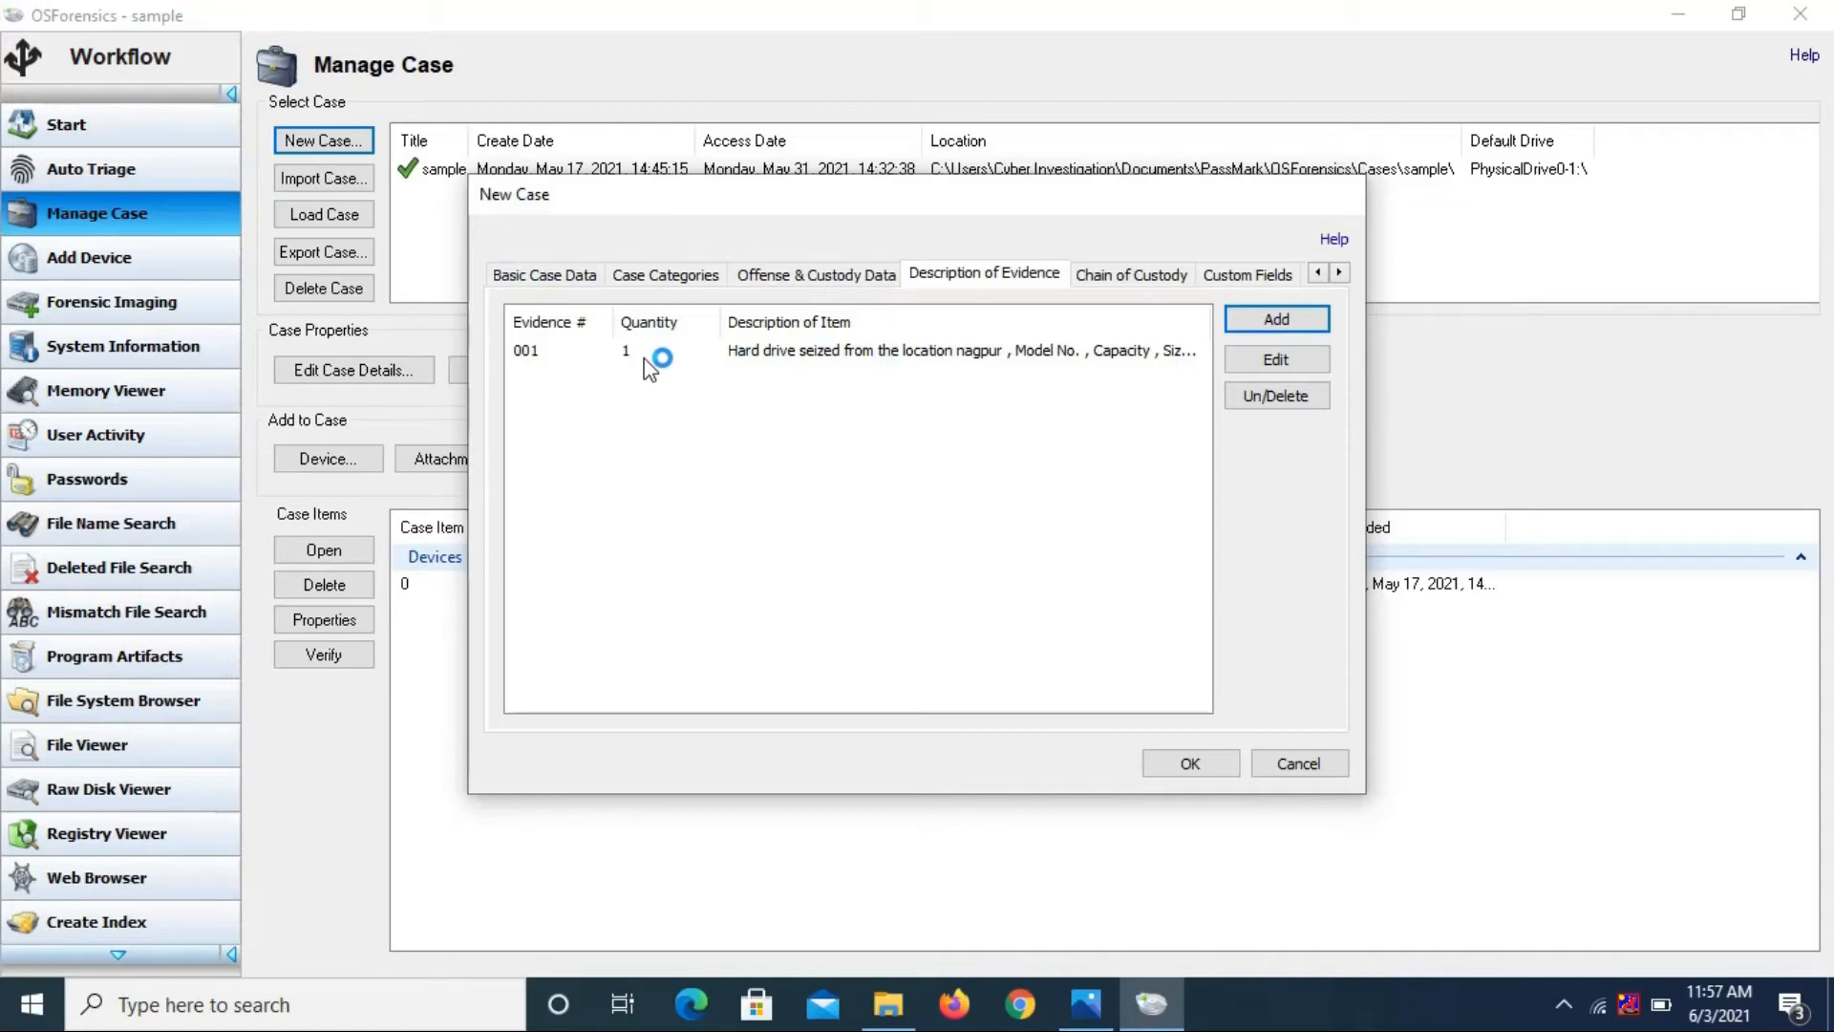
Review the Chain of Custody and Custom Fields tabs, then confirm the new case
{"action": "left_click", "coordinate": [1164, 275]}
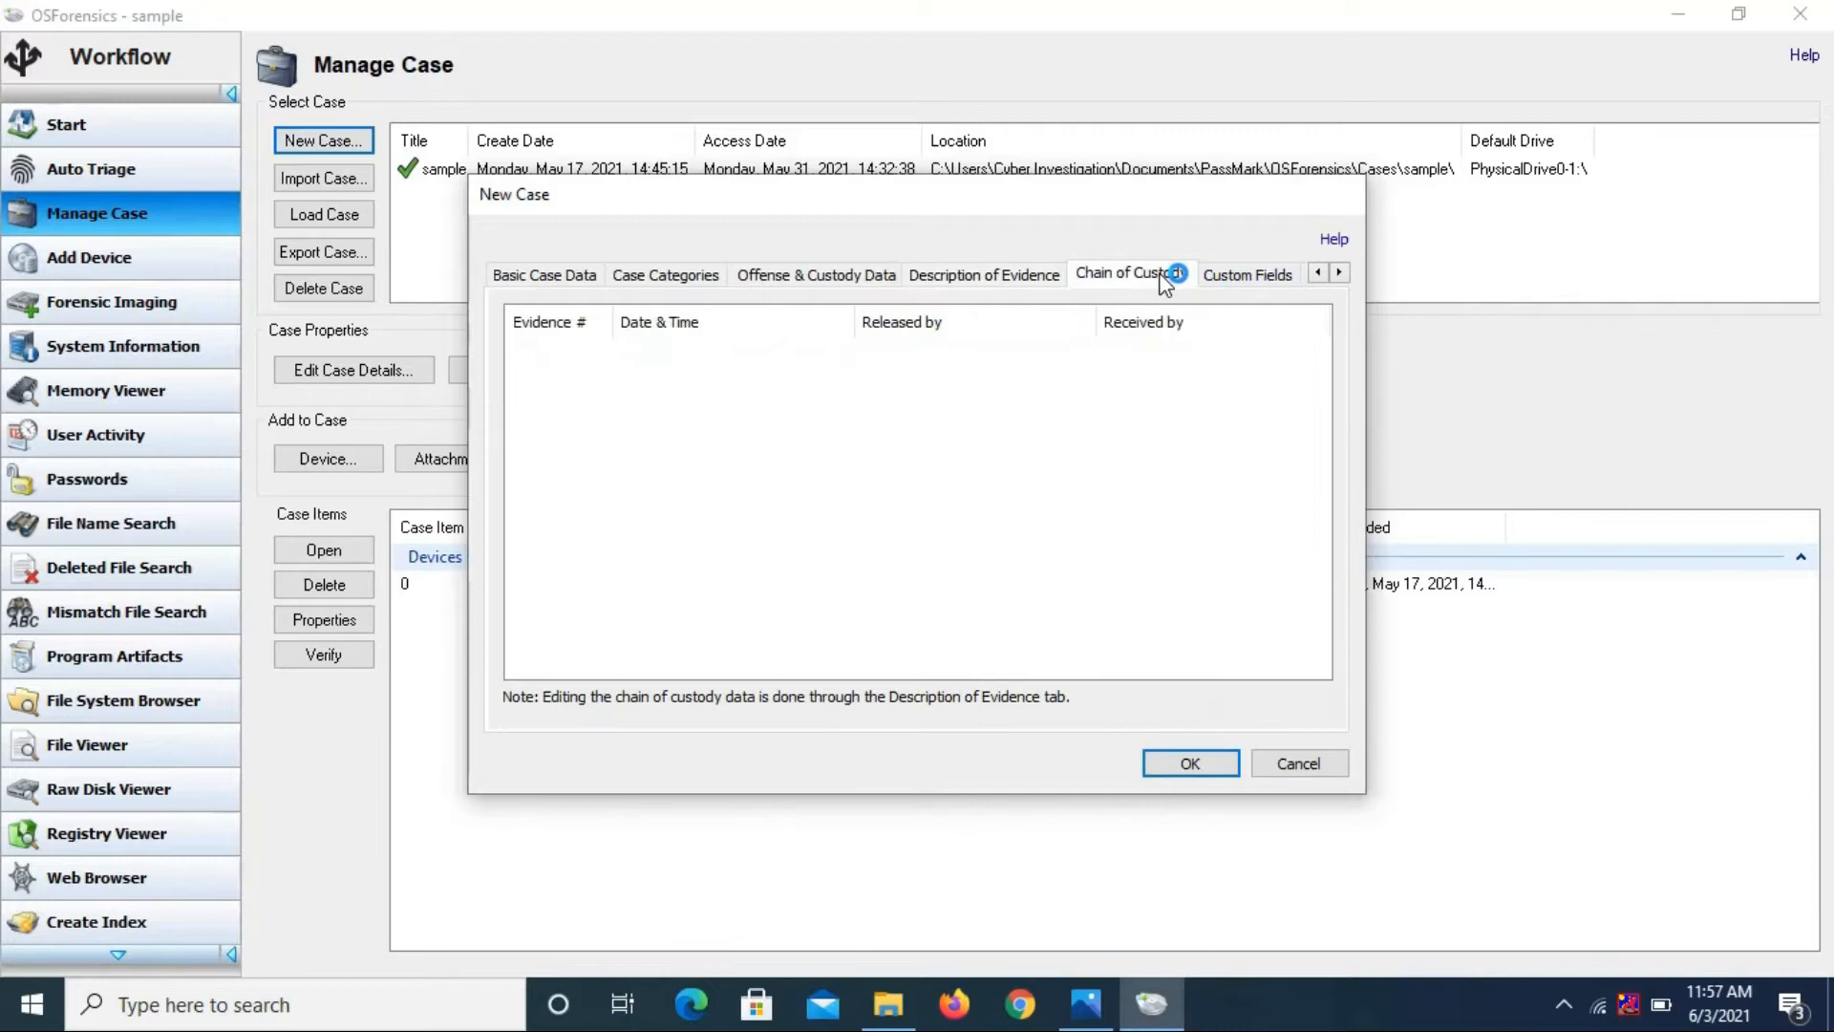
{"action": "left_click", "coordinate": [1244, 275]}
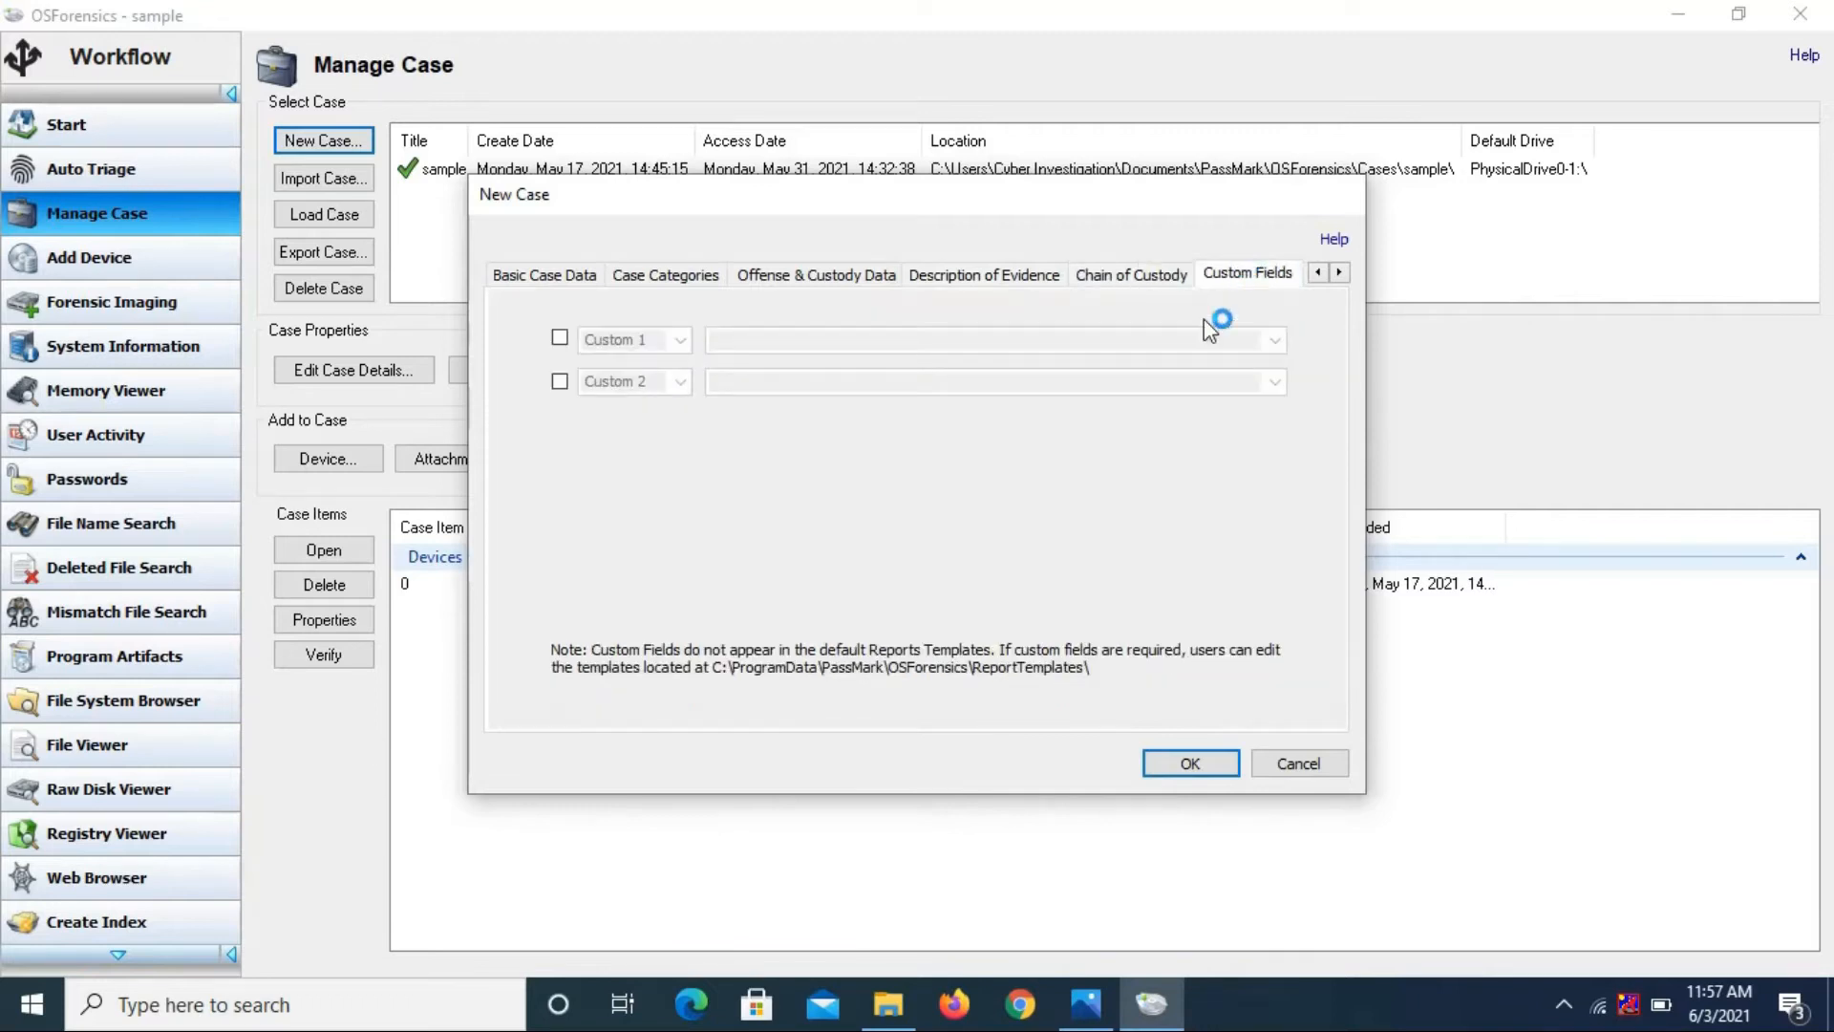
{"action": "left_click", "coordinate": [550, 283]}
{"action": "left_click", "coordinate": [1177, 764]}
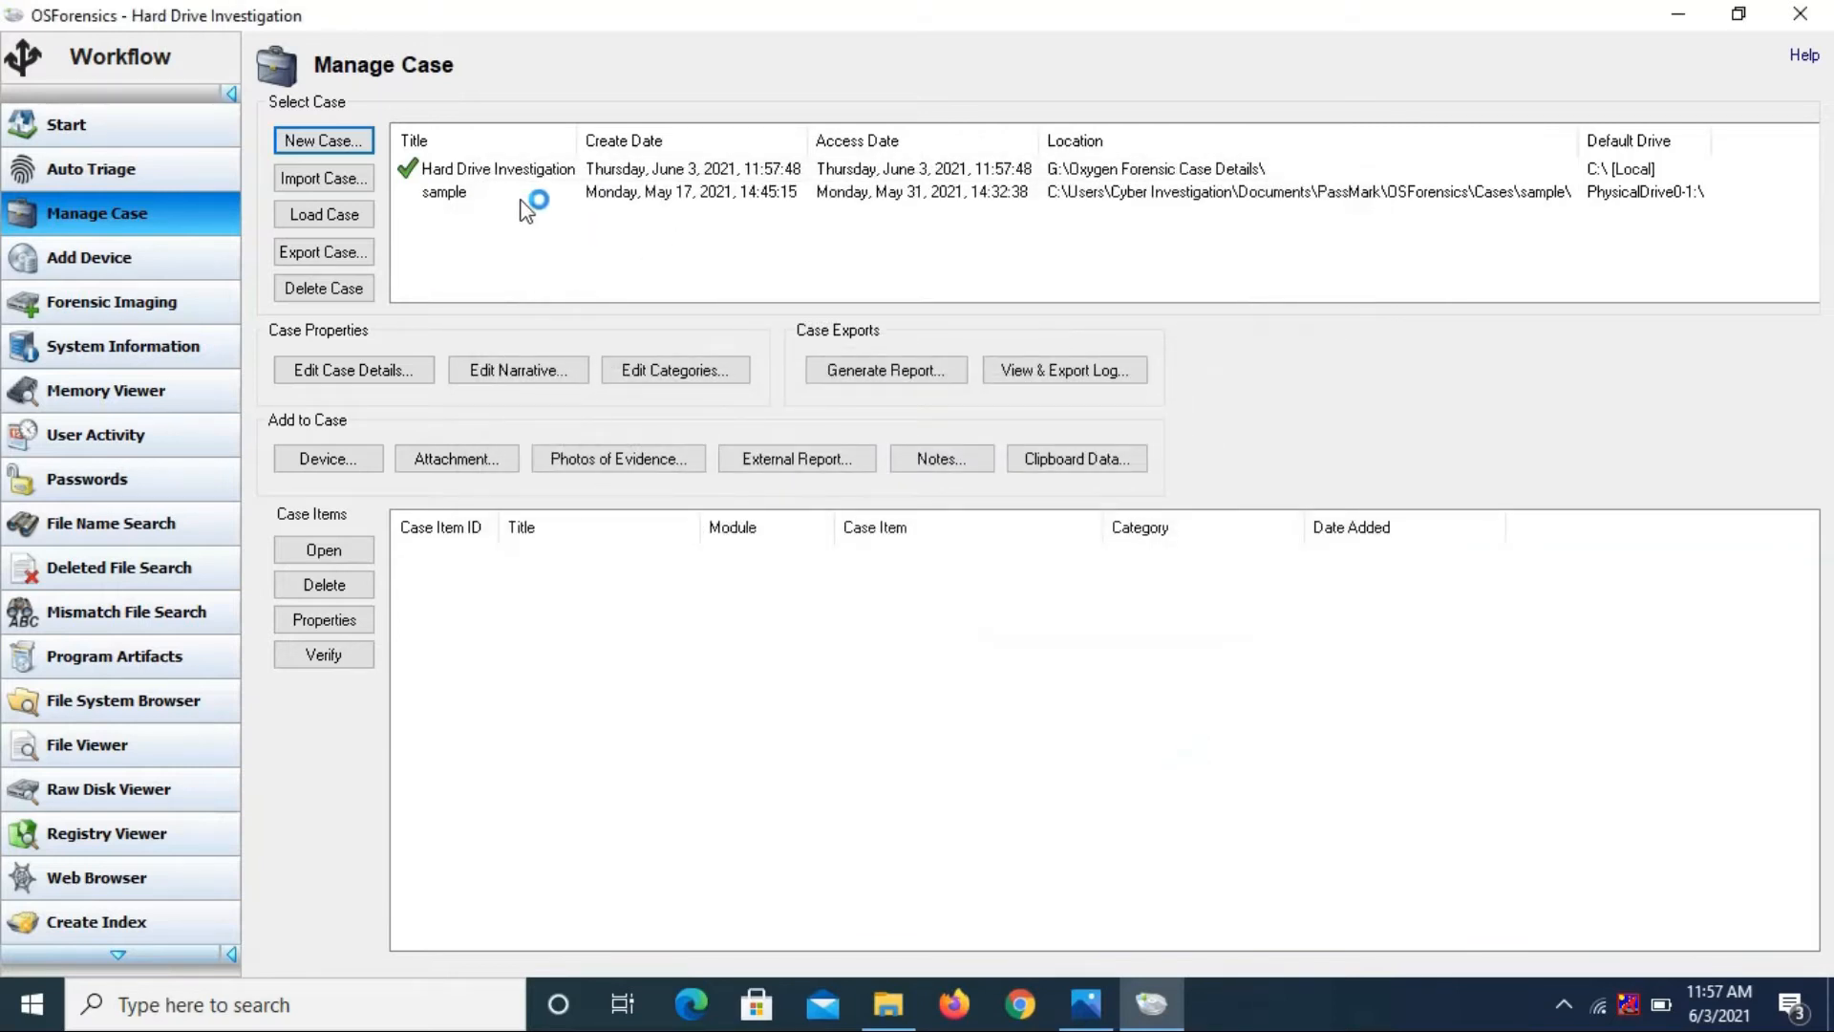
Delete the old sample case, keeping its files, and select the Hard Drive Investigation case
{"action": "left_click", "coordinate": [450, 195]}
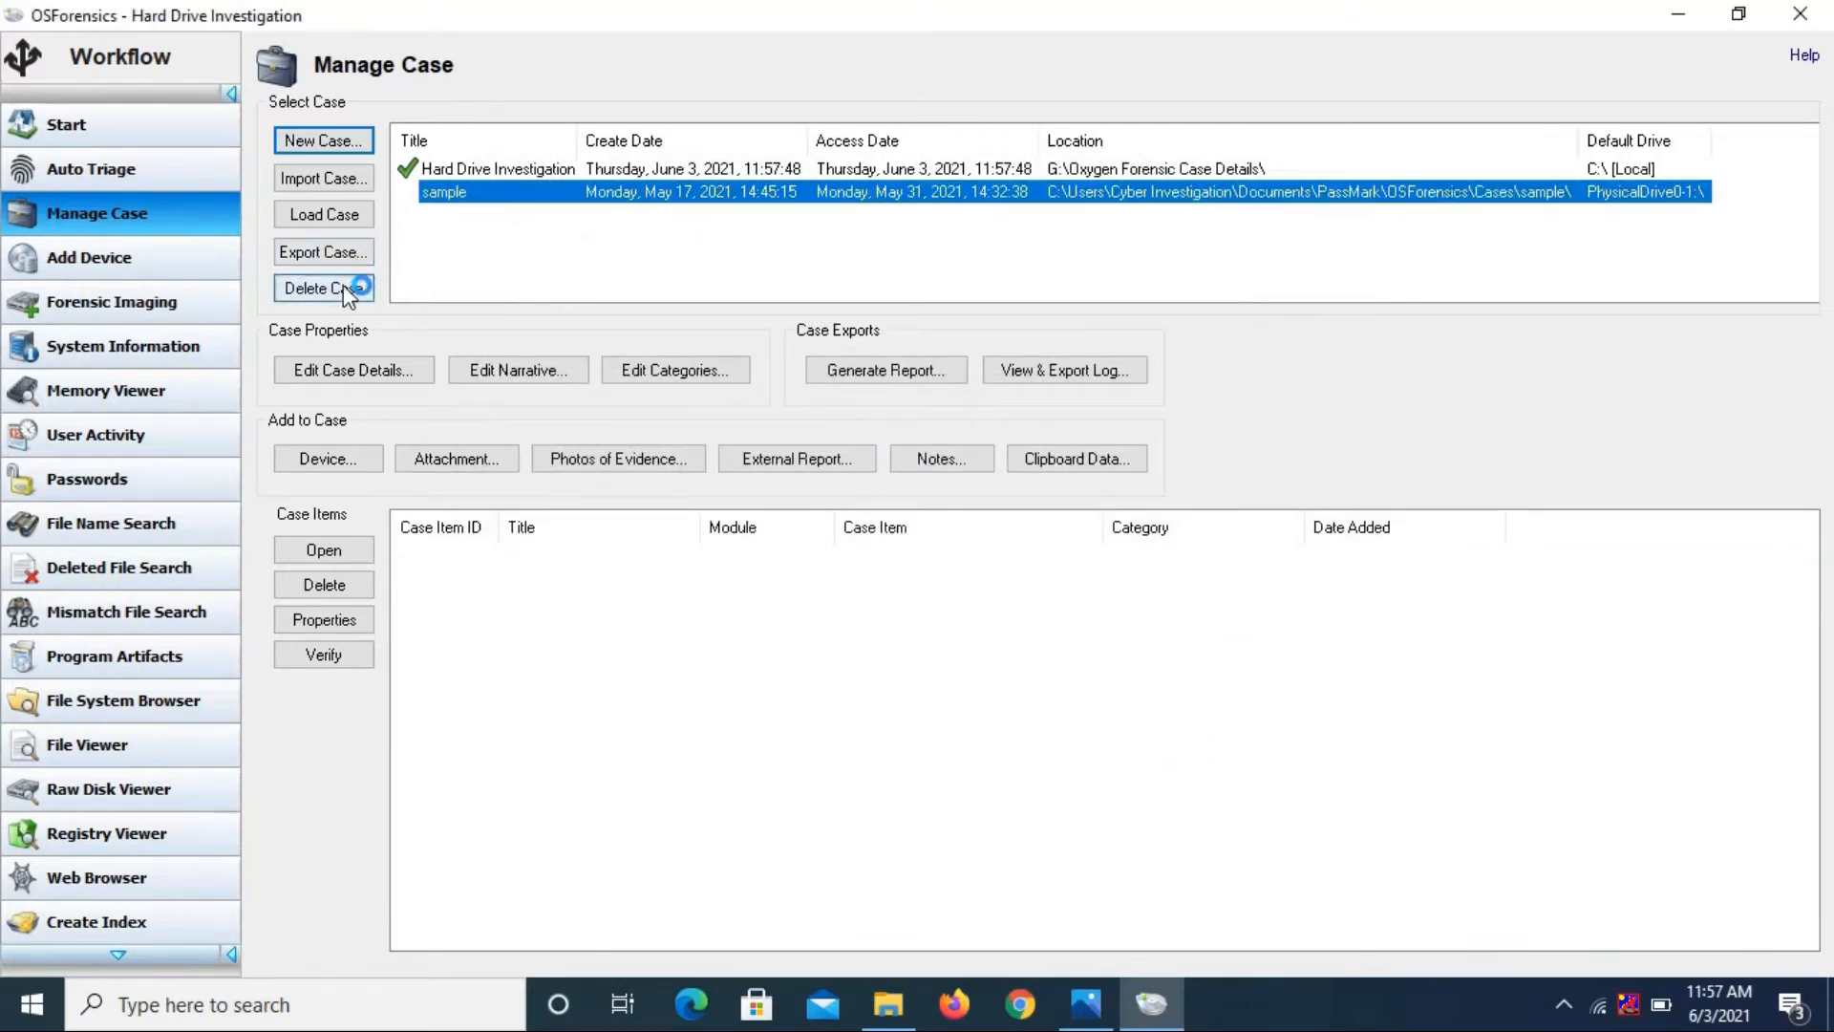
{"action": "left_click", "coordinate": [342, 286]}
{"action": "left_click", "coordinate": [1020, 616]}
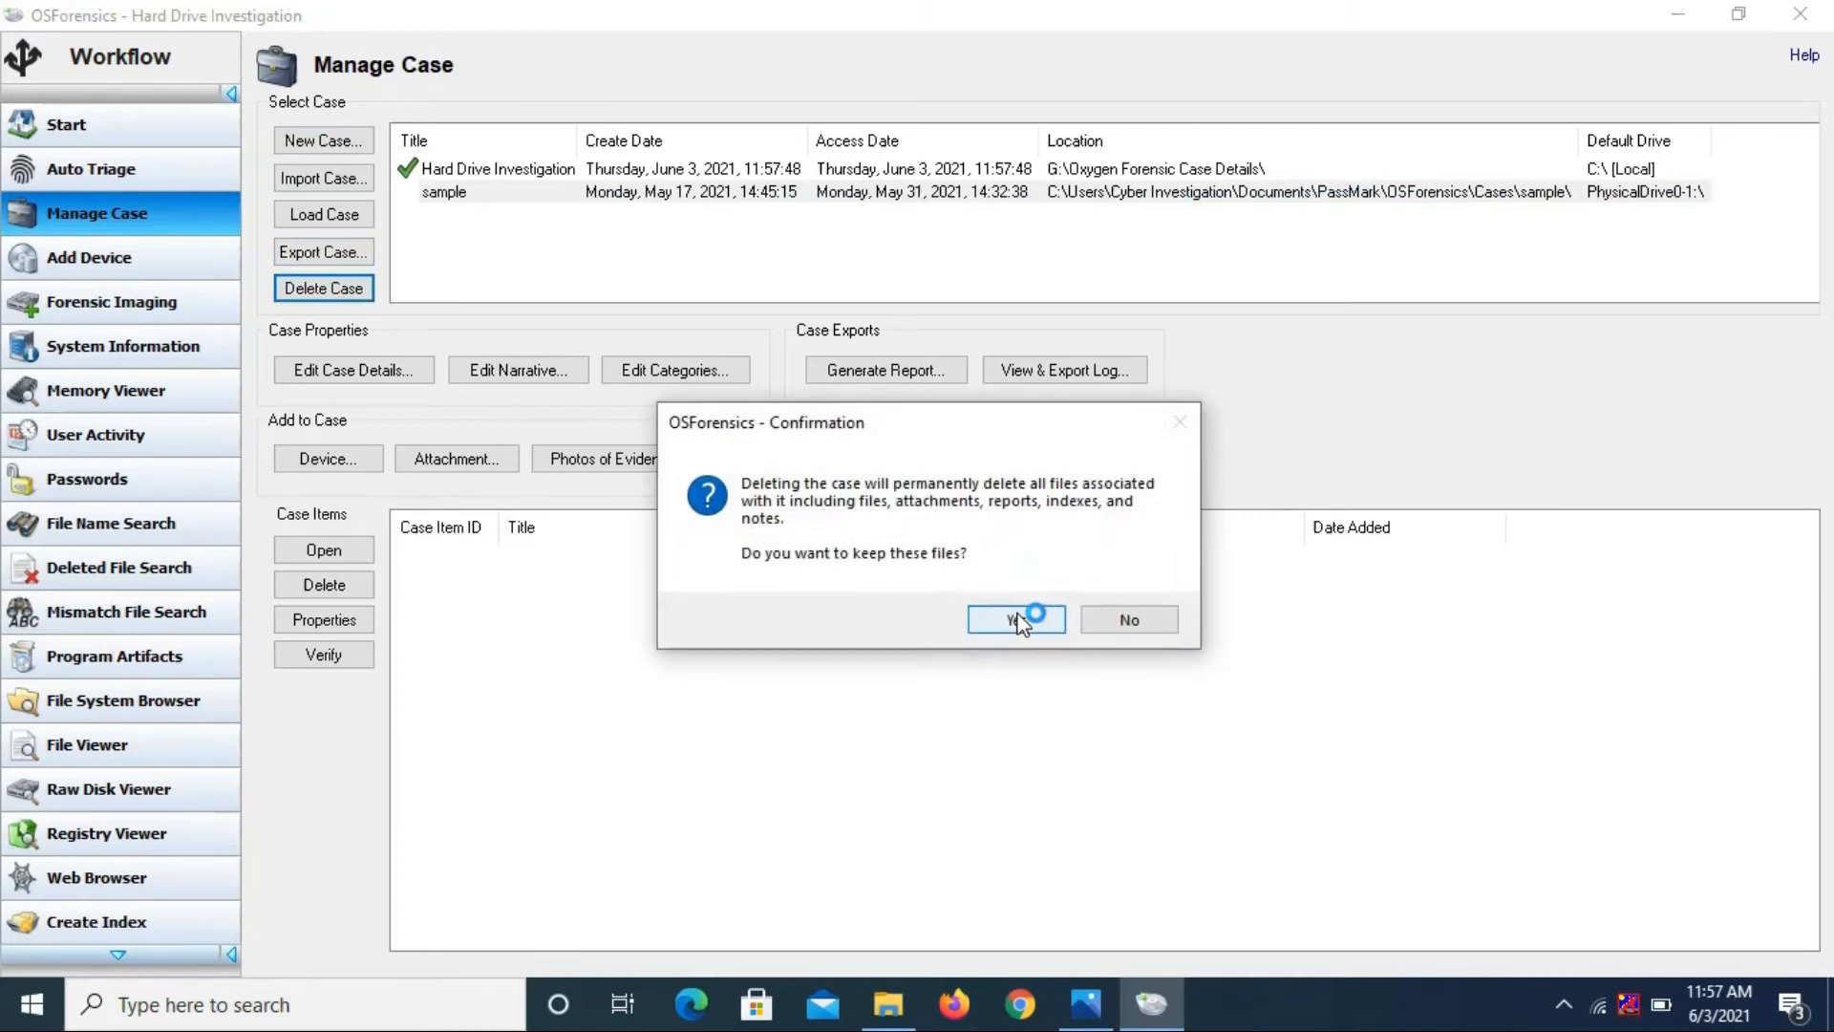
{"action": "left_click", "coordinate": [1022, 616]}
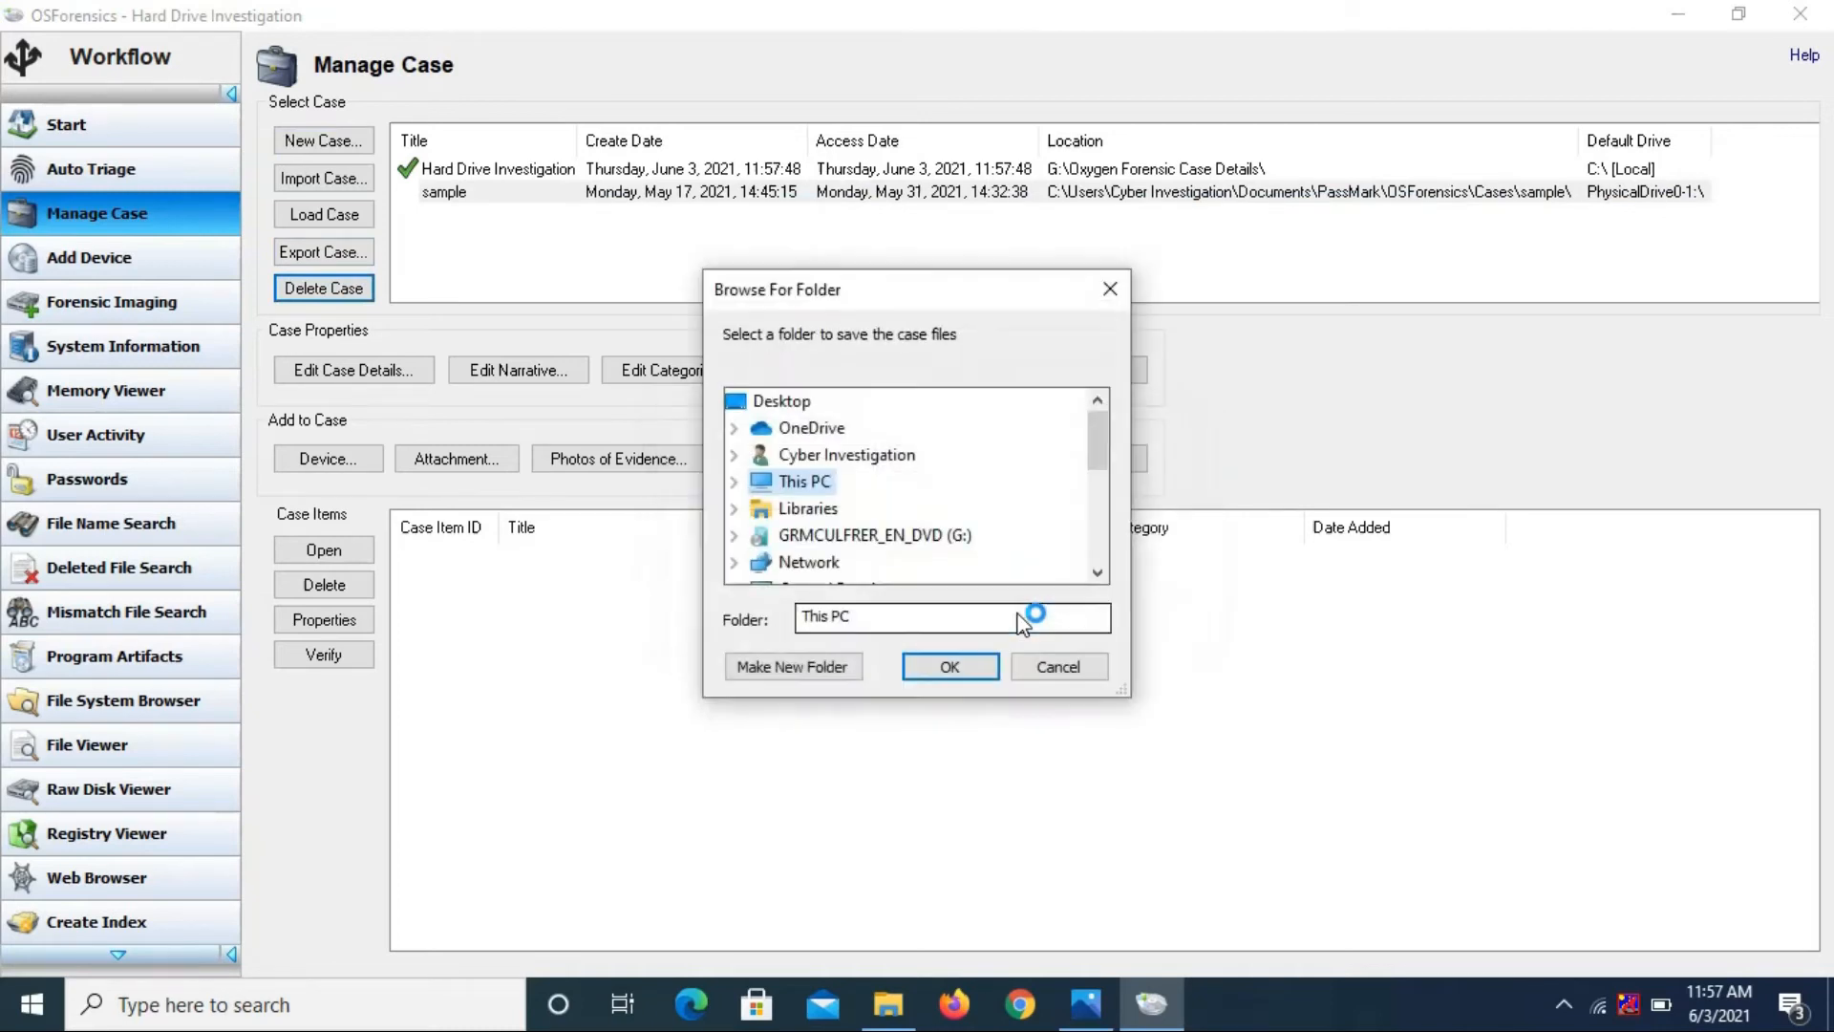
{"action": "left_click", "coordinate": [1057, 666]}
{"action": "left_click", "coordinate": [564, 172]}
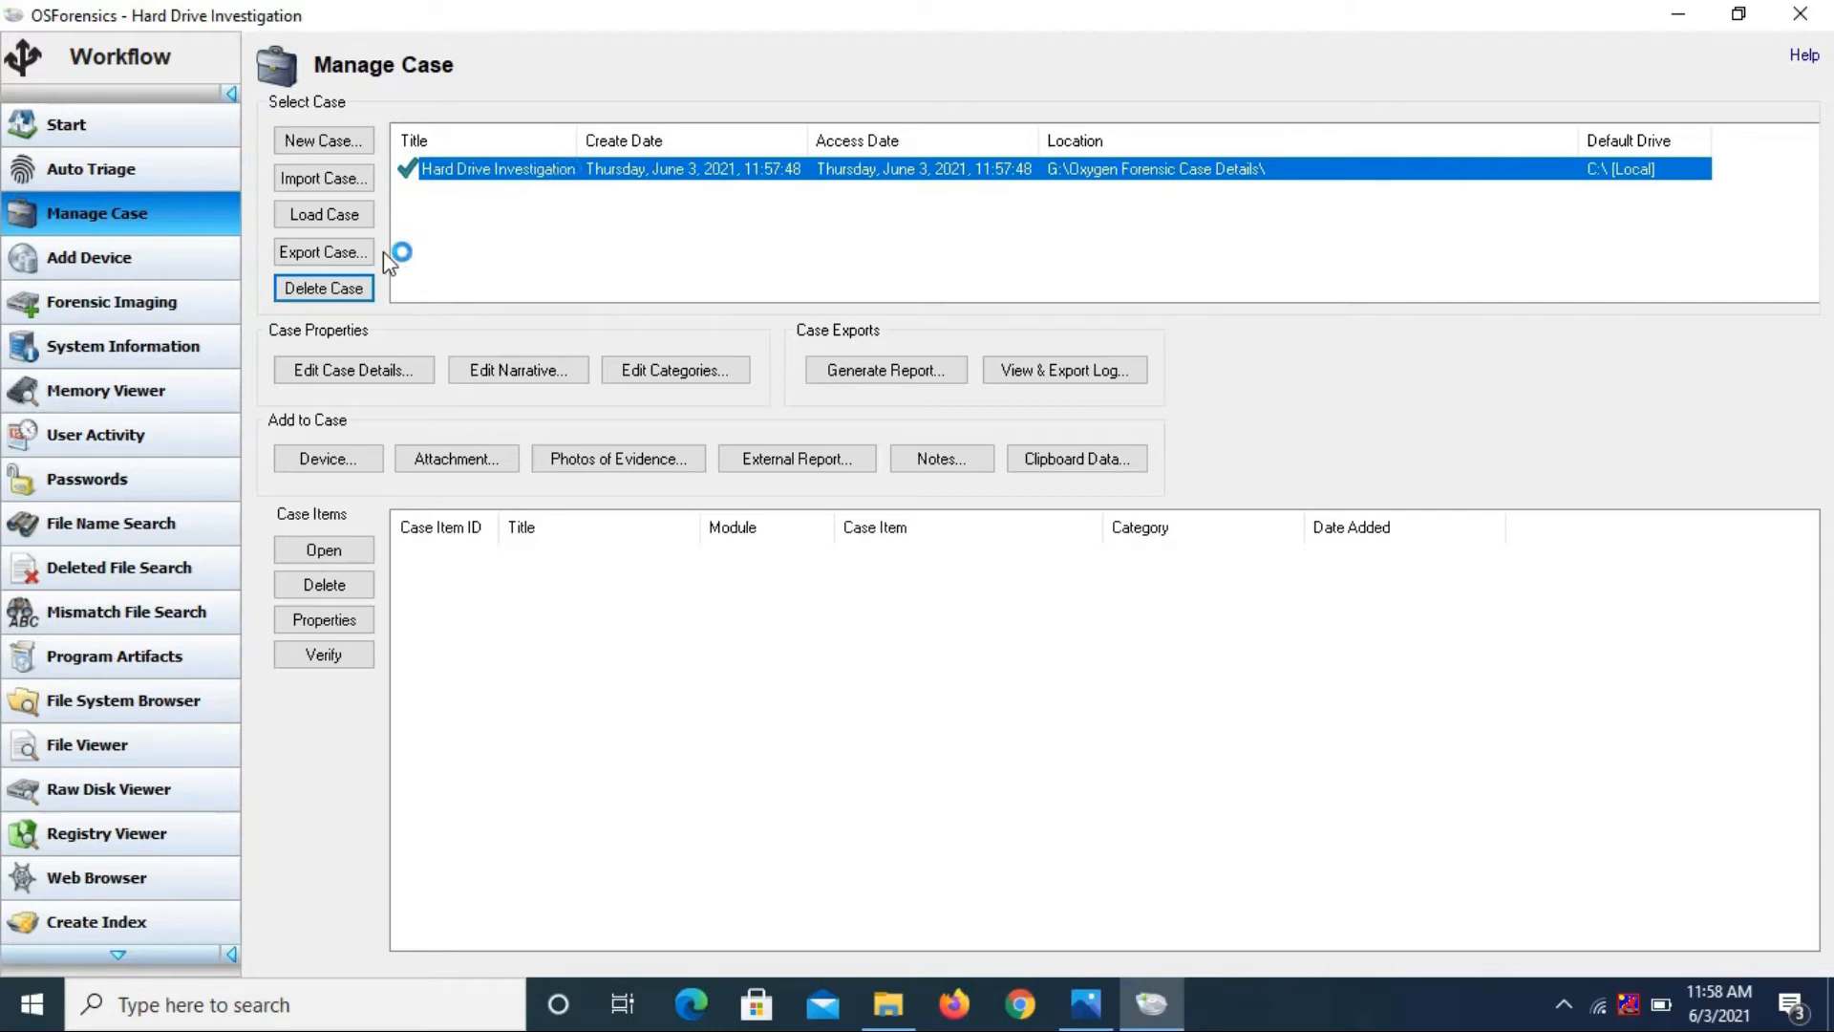
{"action": "left_click", "coordinate": [202, 264]}
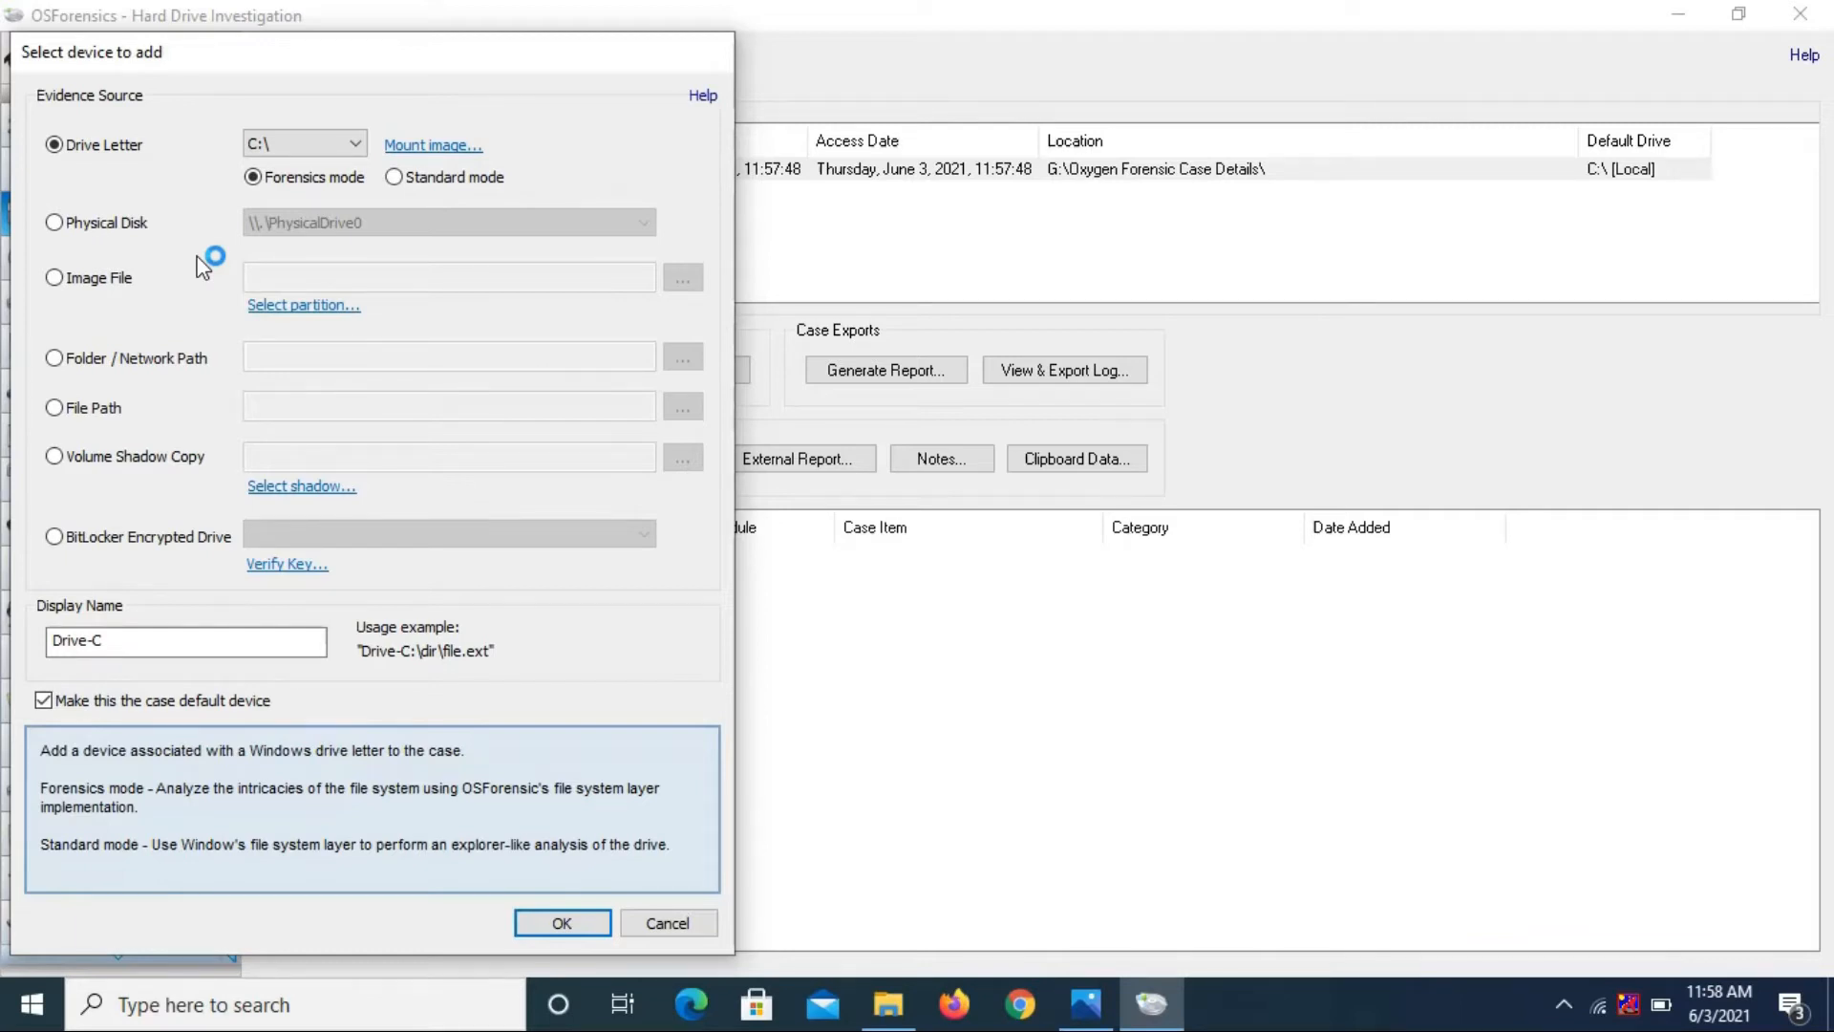
Check the drive letter list, keep C:\, then switch the evidence source to Image File
{"action": "left_click", "coordinate": [280, 139]}
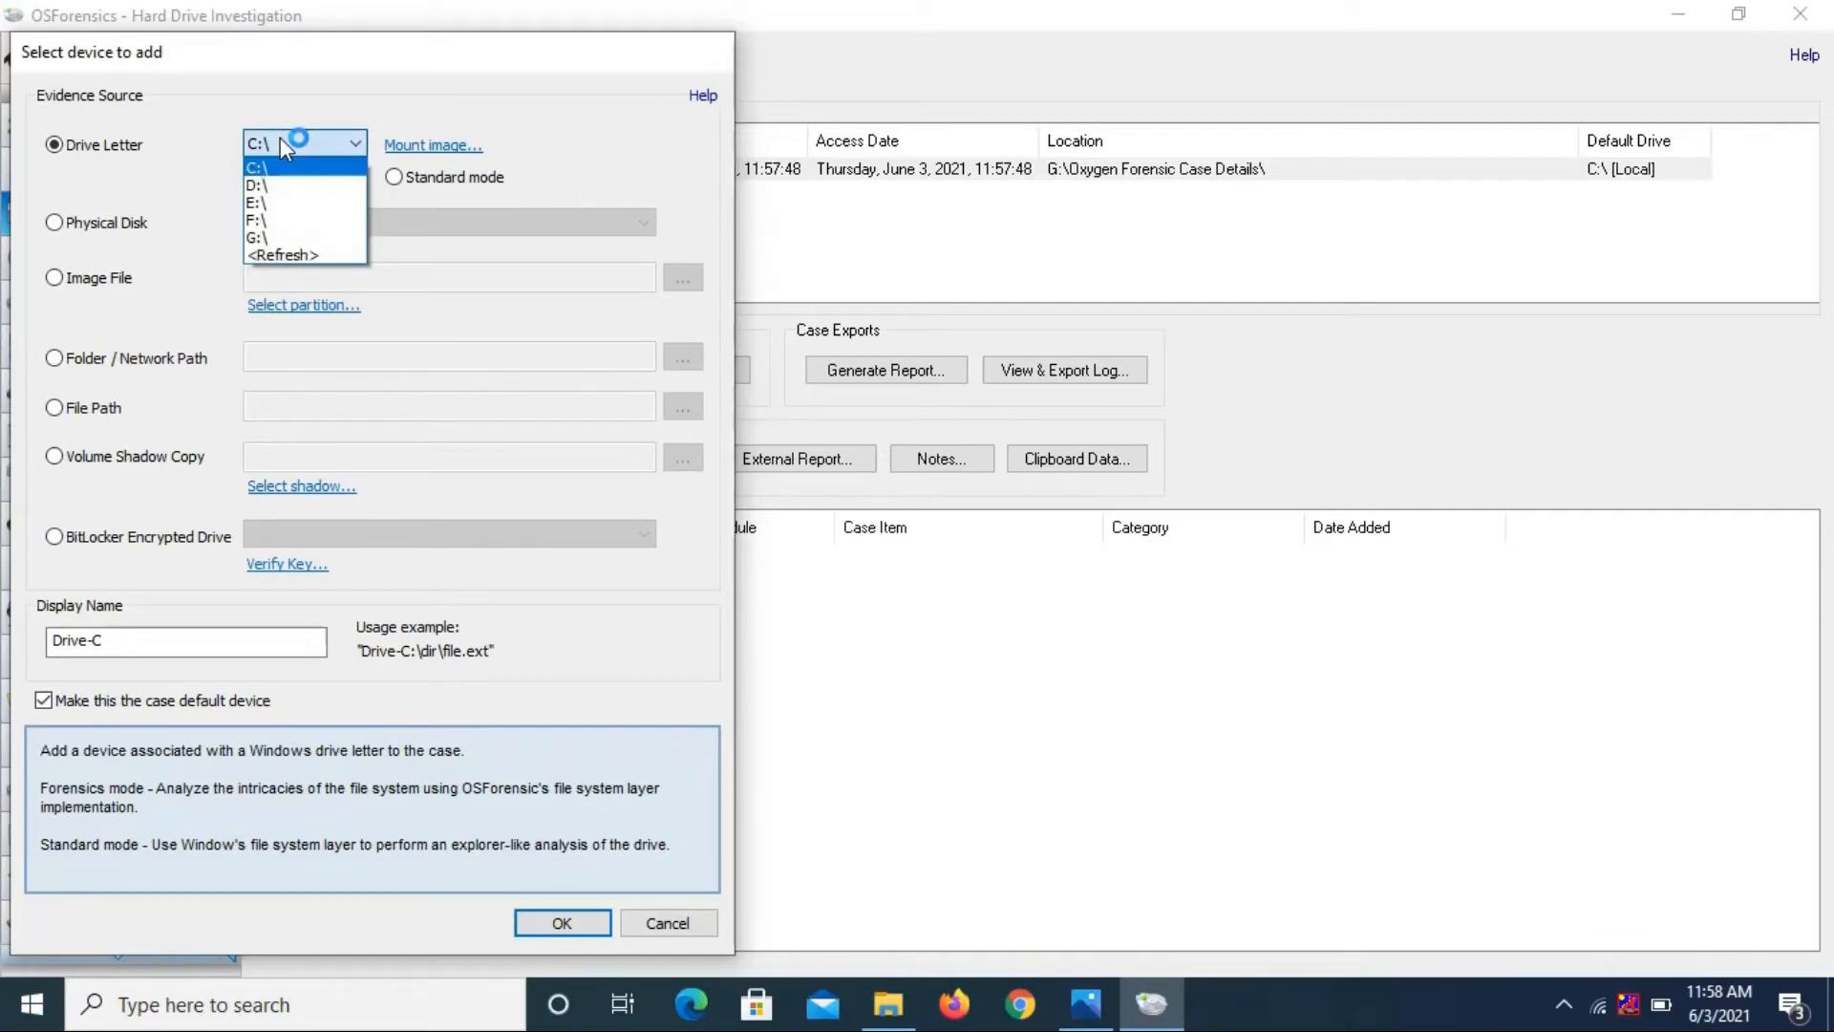
{"action": "left_click", "coordinate": [540, 130]}
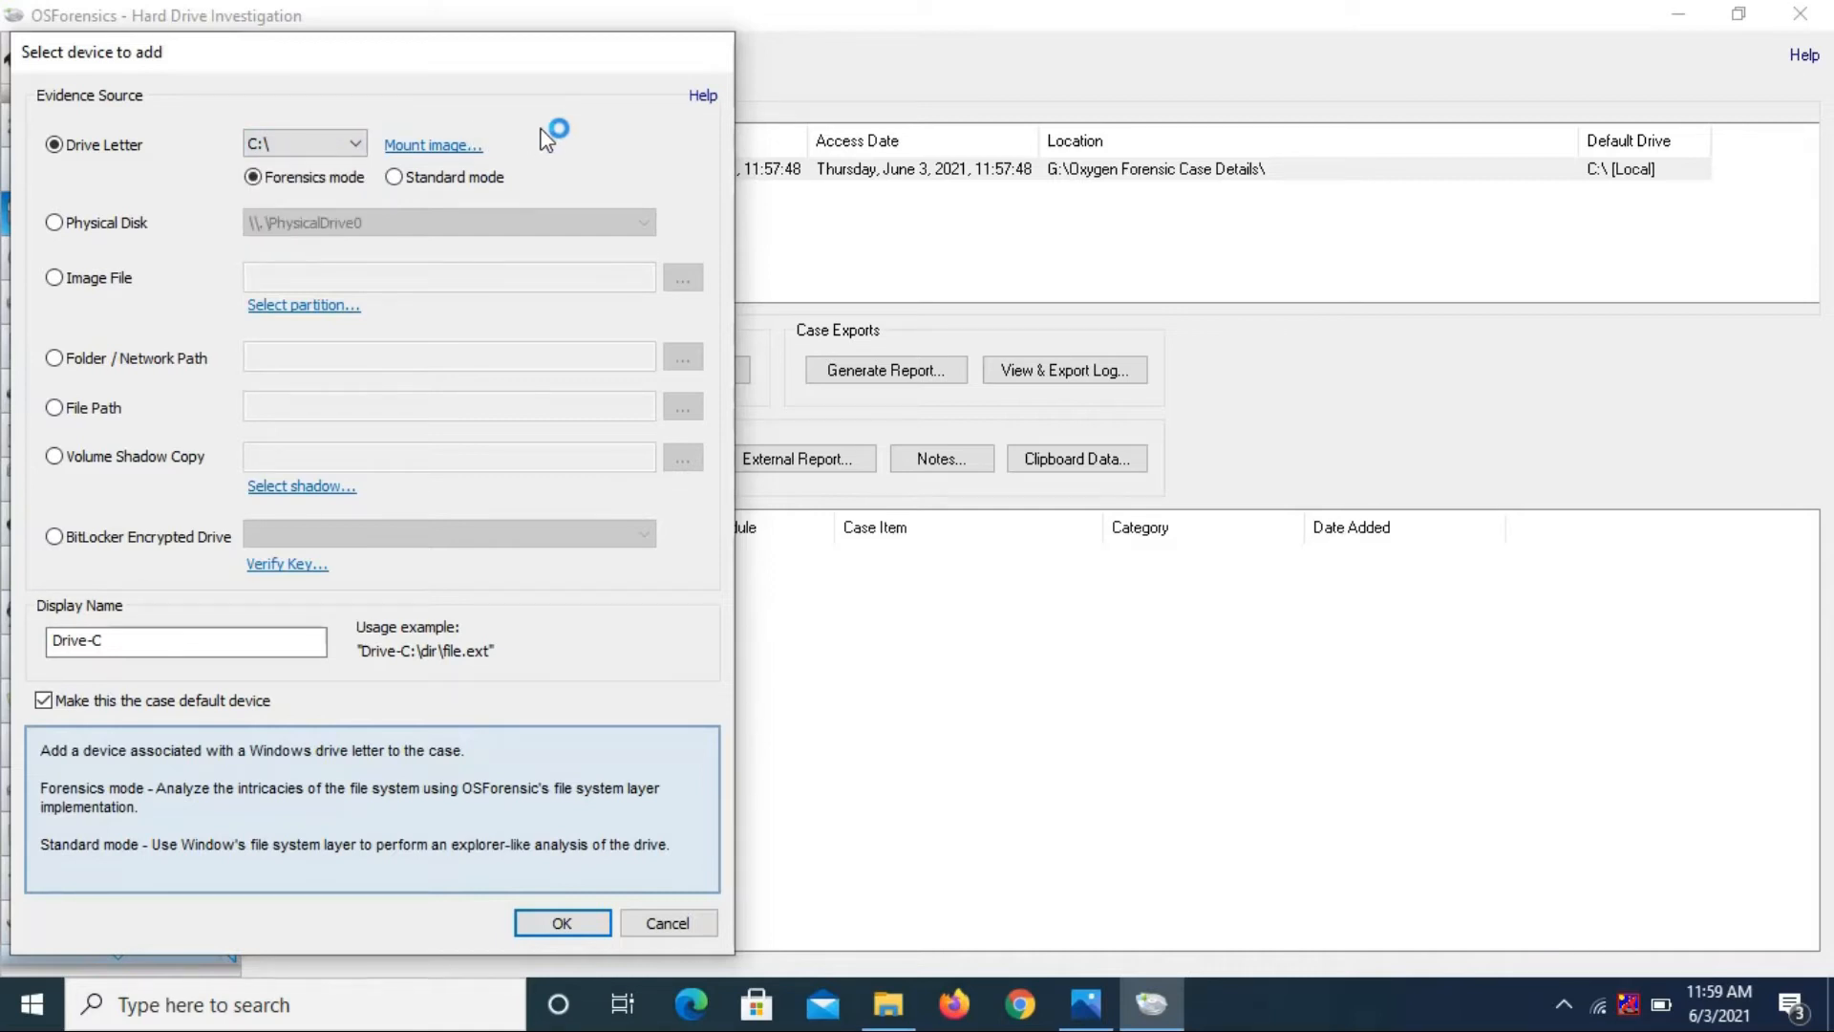
{"action": "left_click", "coordinate": [101, 284]}
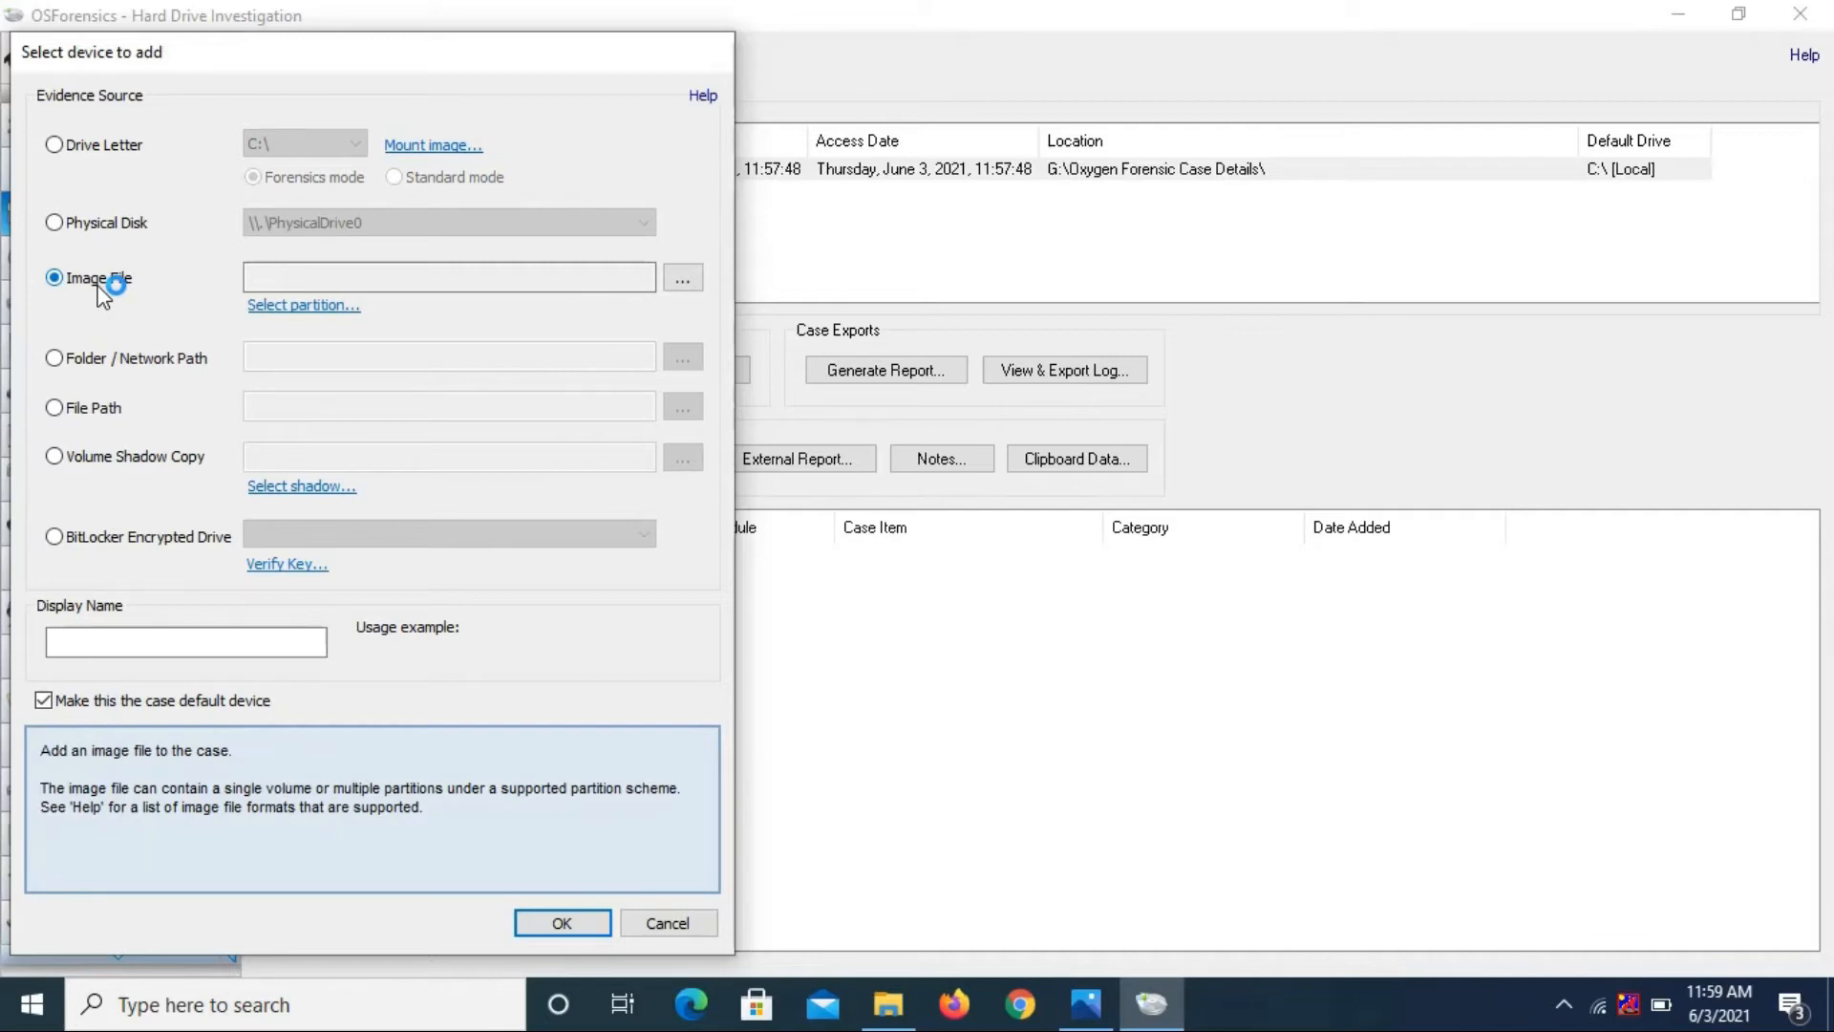
Choose G:\Sample Image files.E01 as the image file and use its partition 0
{"action": "left_click", "coordinate": [682, 279]}
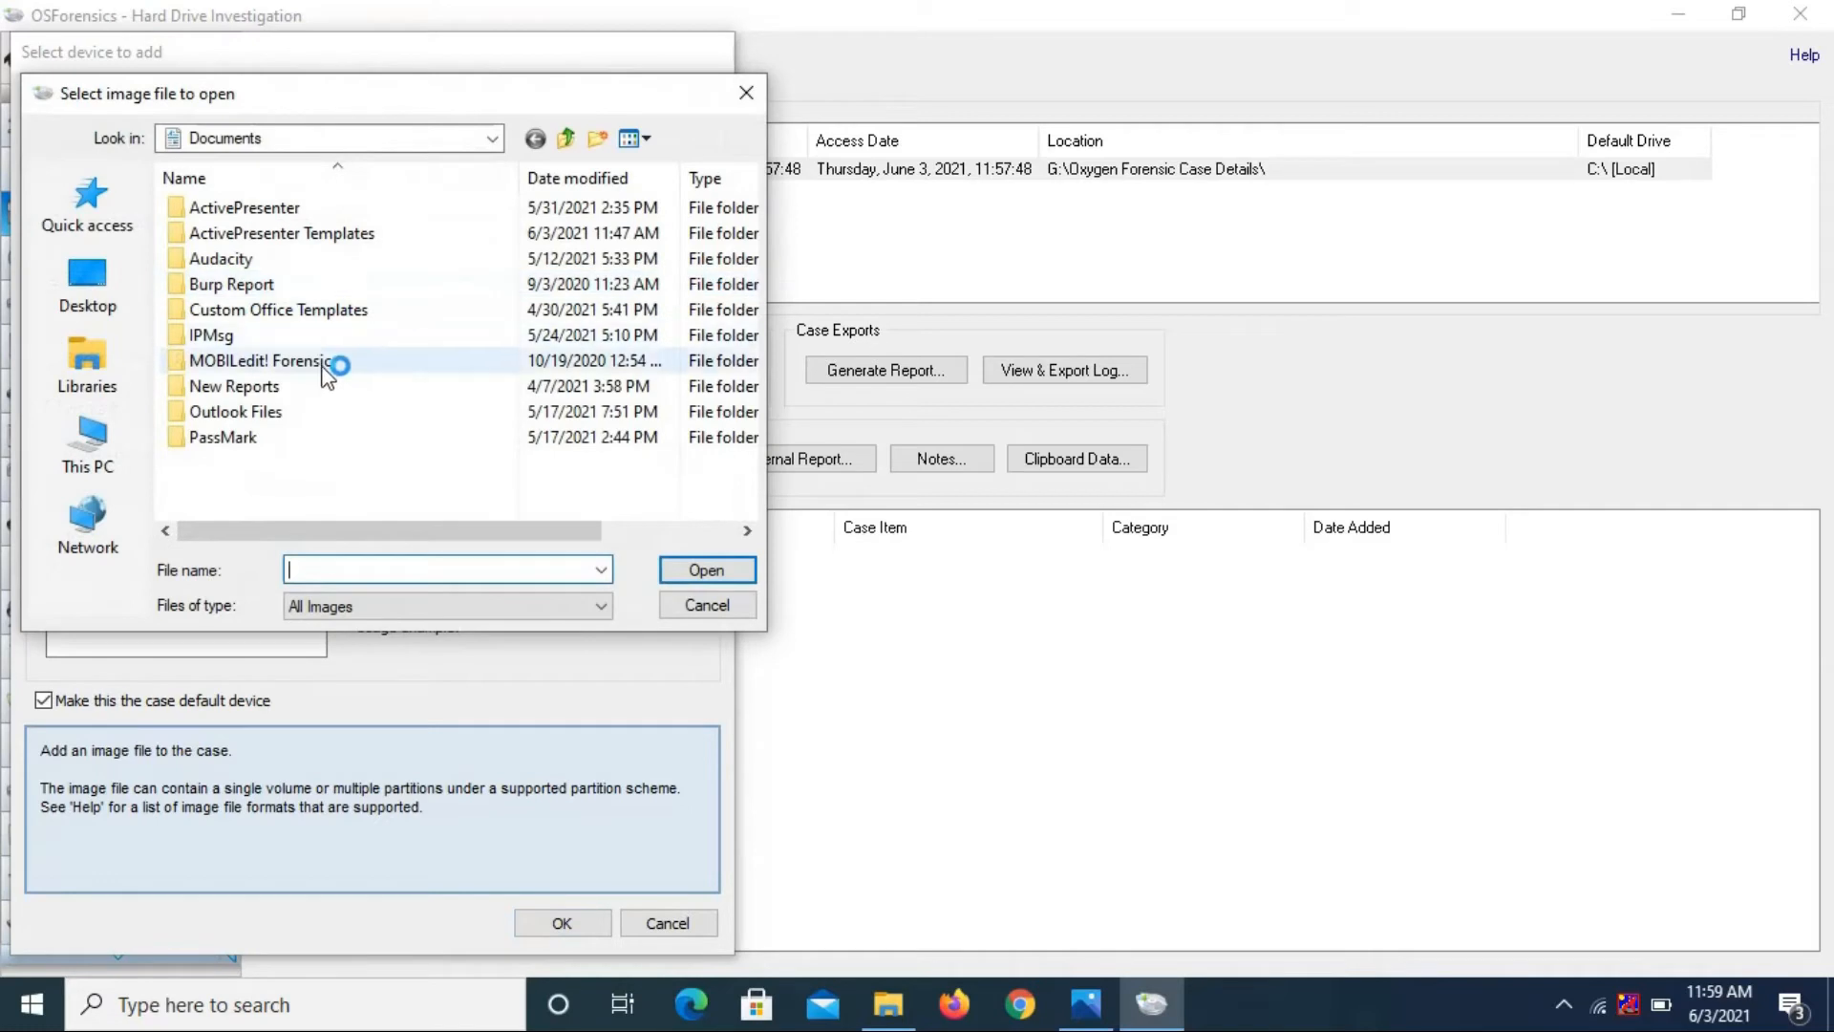
{"action": "left_click", "coordinate": [86, 441]}
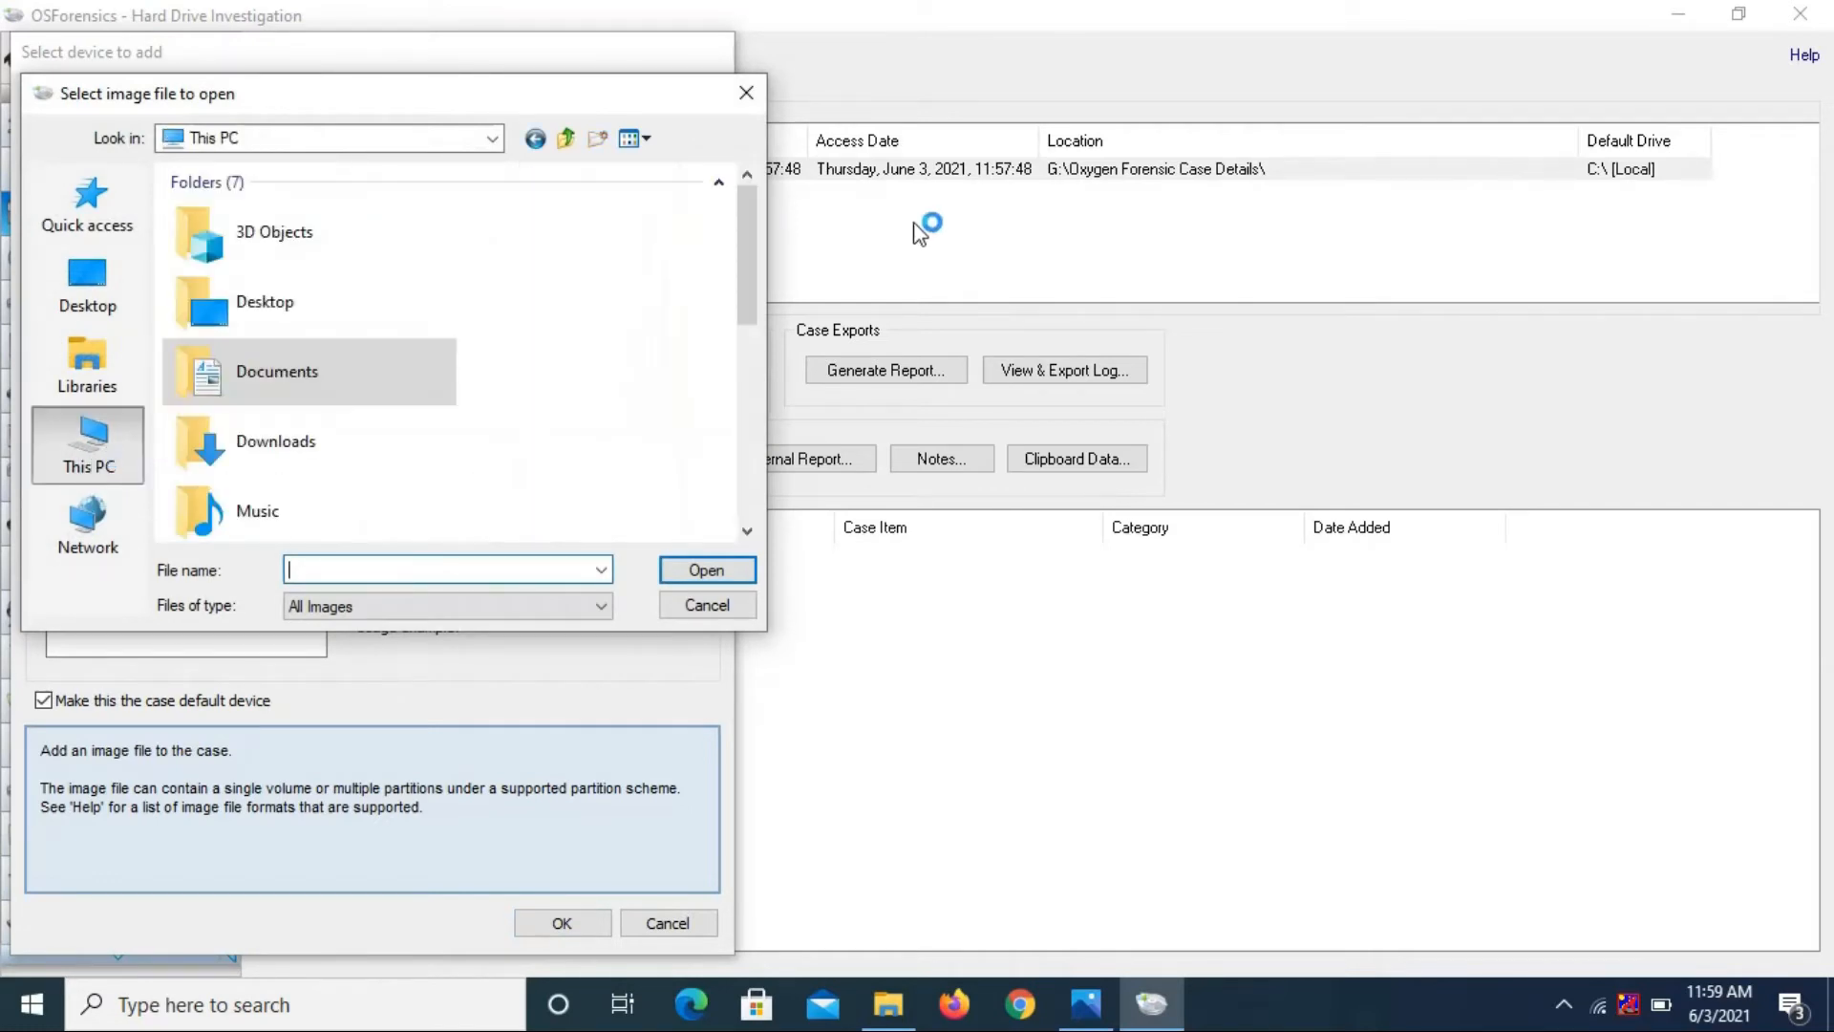
{"action": "left_click_drag", "start_coordinate": [747, 266], "coordinate": [715, 503]}
{"action": "double_click", "coordinate": [316, 496]}
{"action": "left_click_drag", "start_coordinate": [748, 295], "coordinate": [735, 380]}
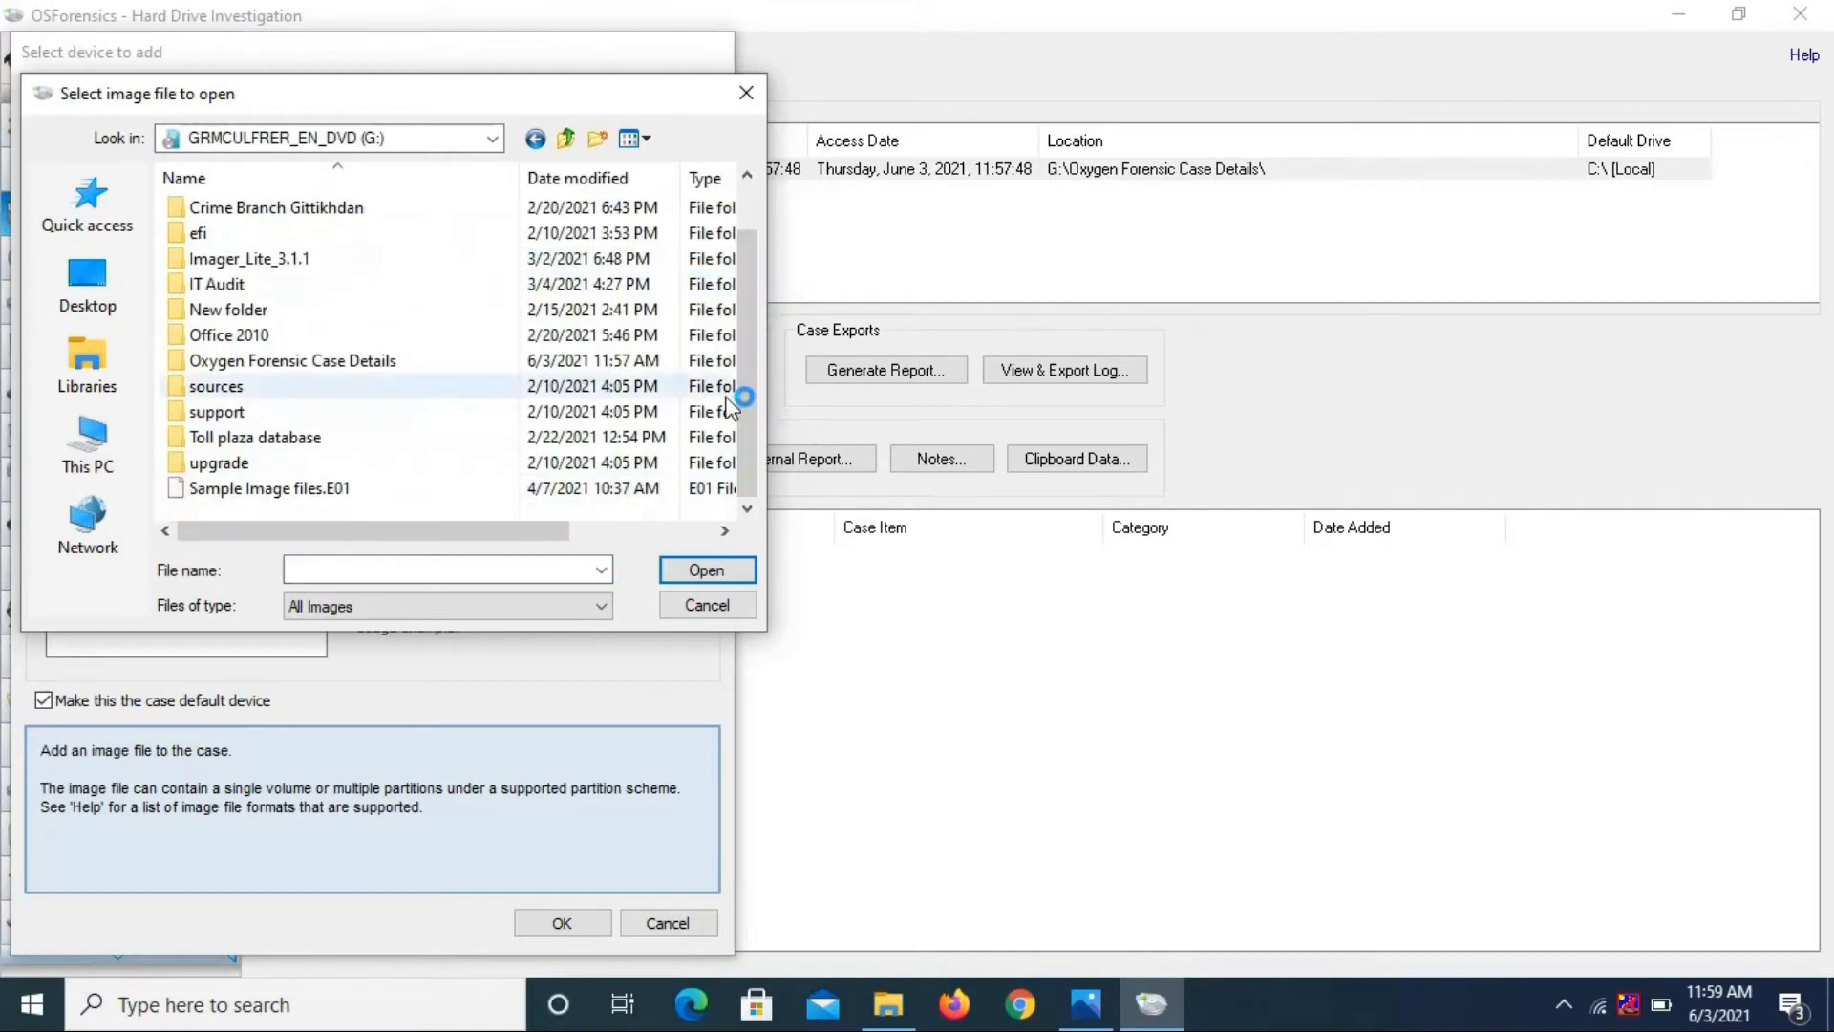
{"action": "left_click", "coordinate": [292, 487]}
{"action": "left_click", "coordinate": [702, 571]}
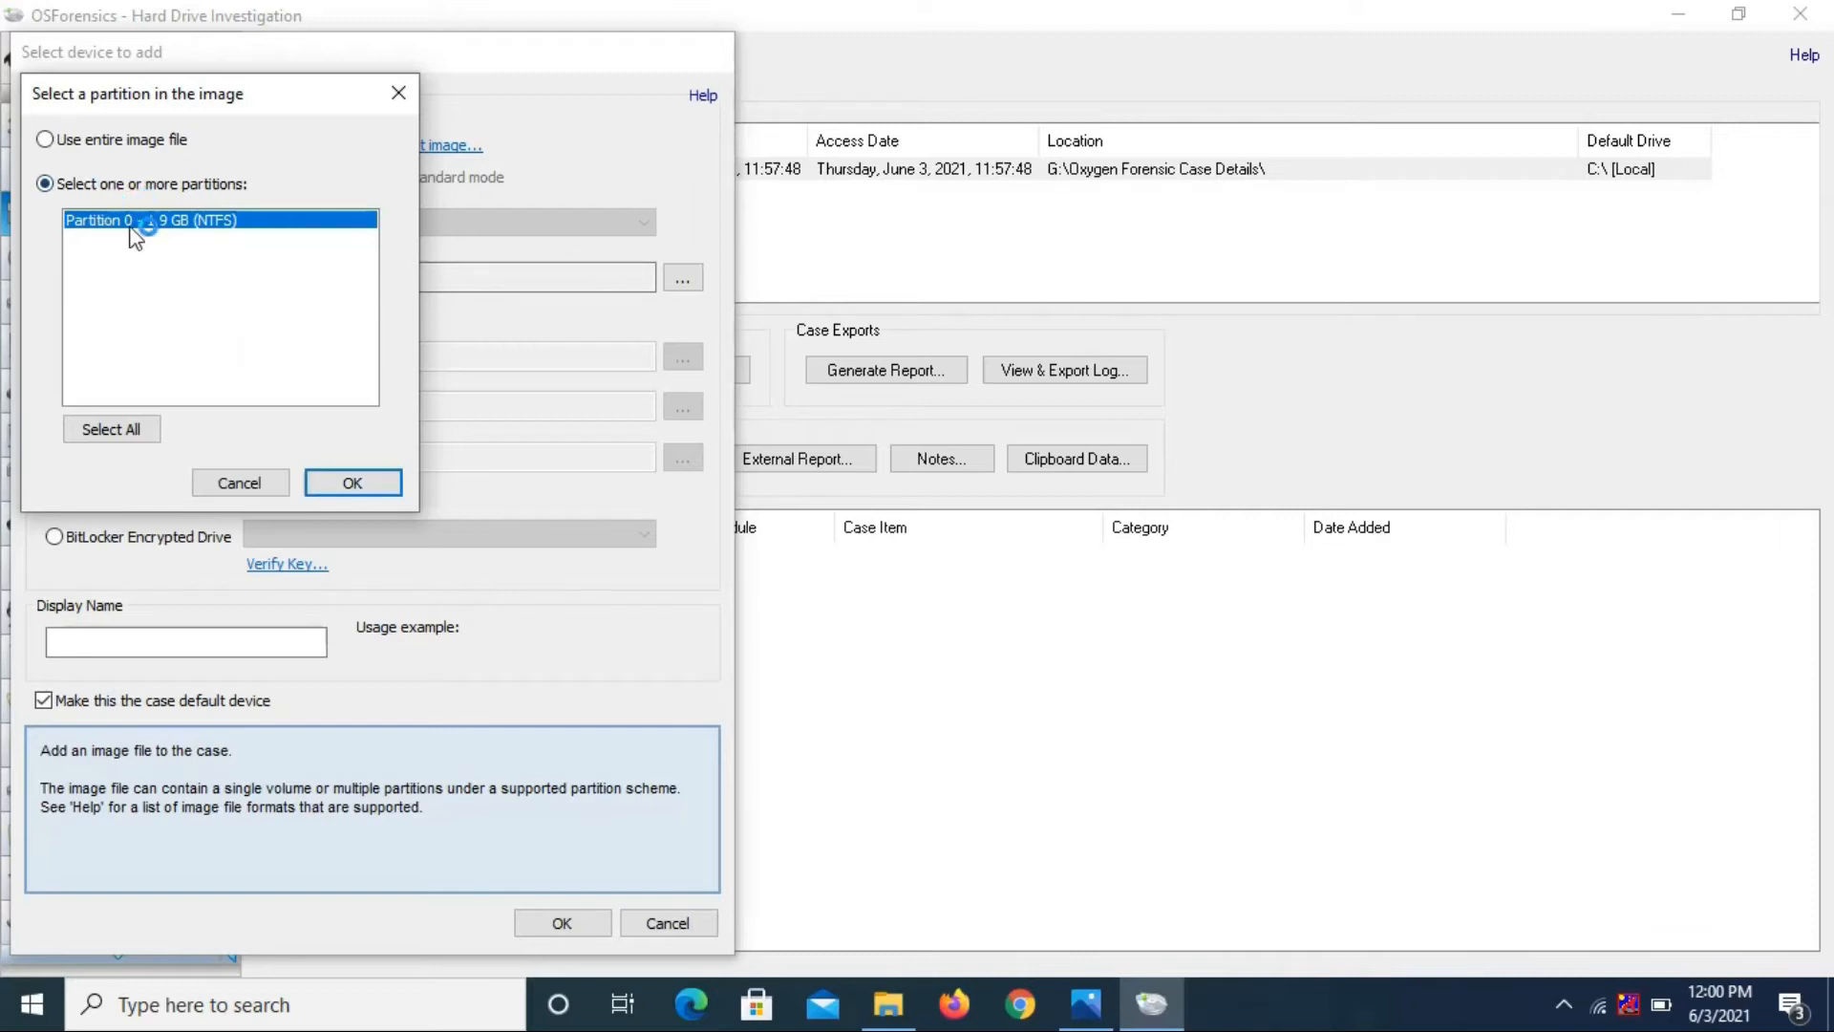
{"action": "left_click", "coordinate": [353, 483]}
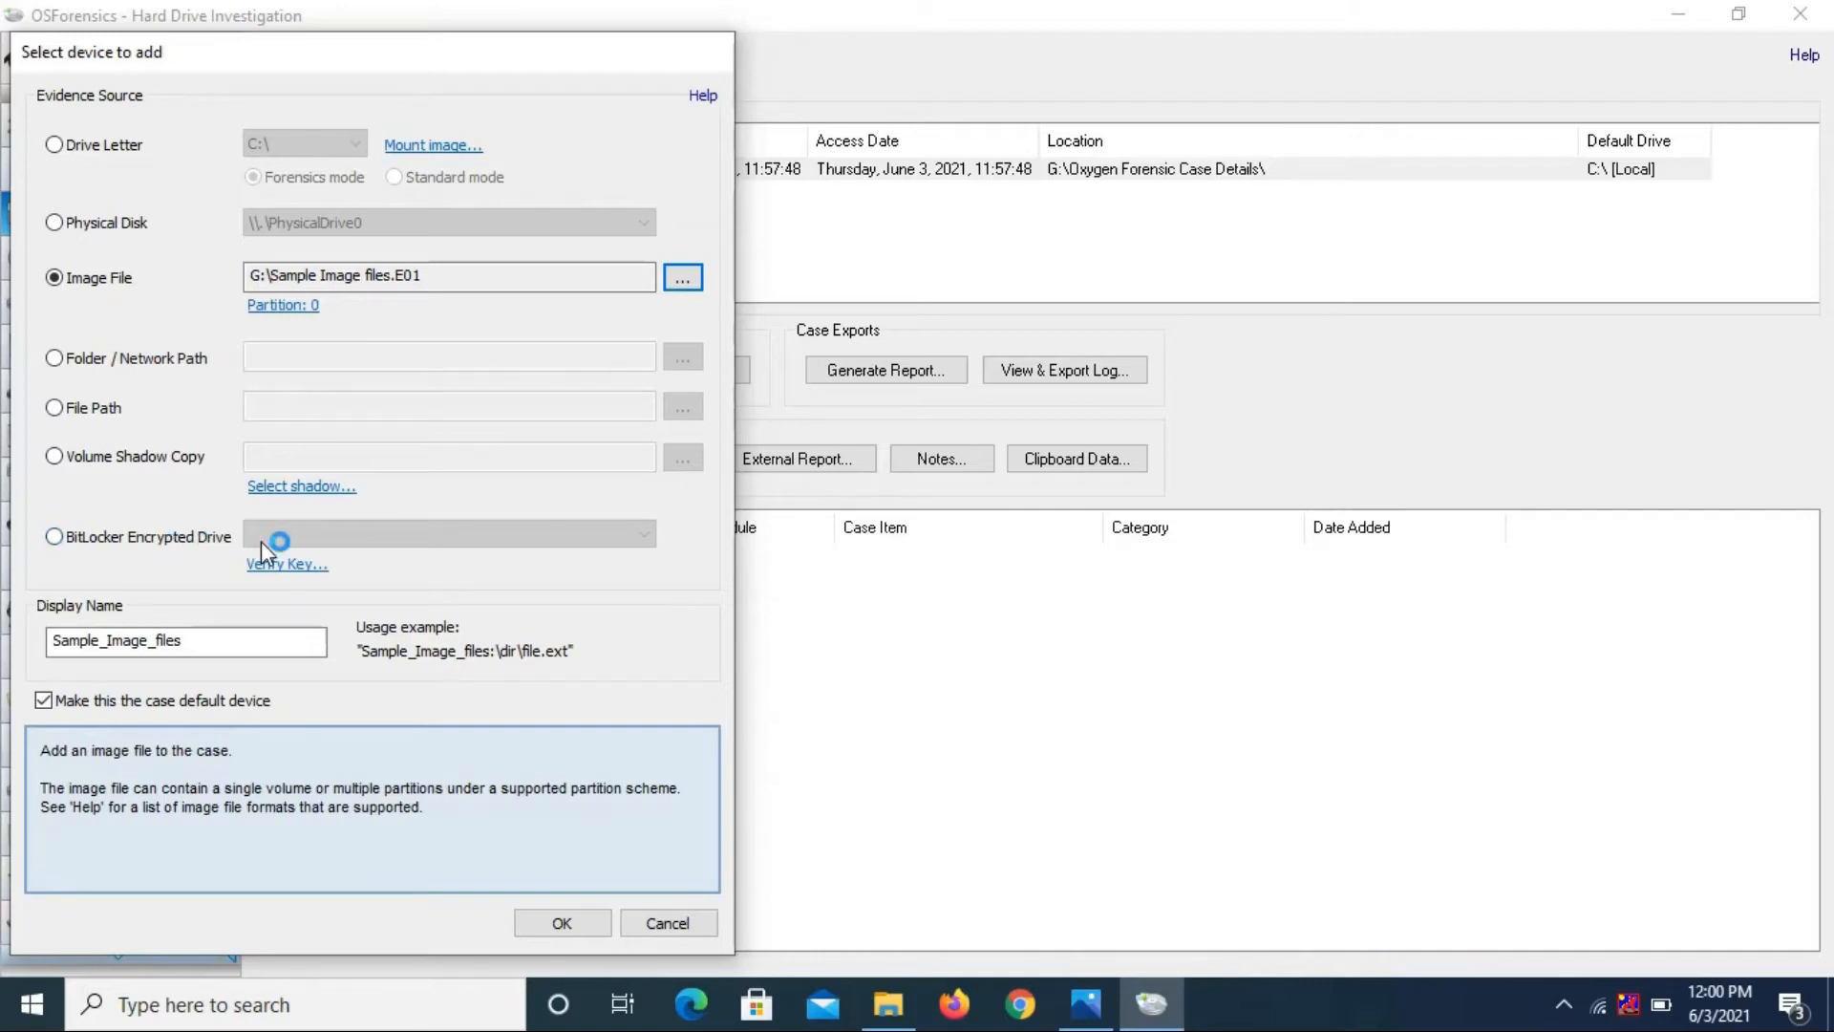
Add Sample_Image_files-0 to the Hard Drive Investigation case, then check the case and device entries
{"action": "left_click", "coordinate": [585, 928]}
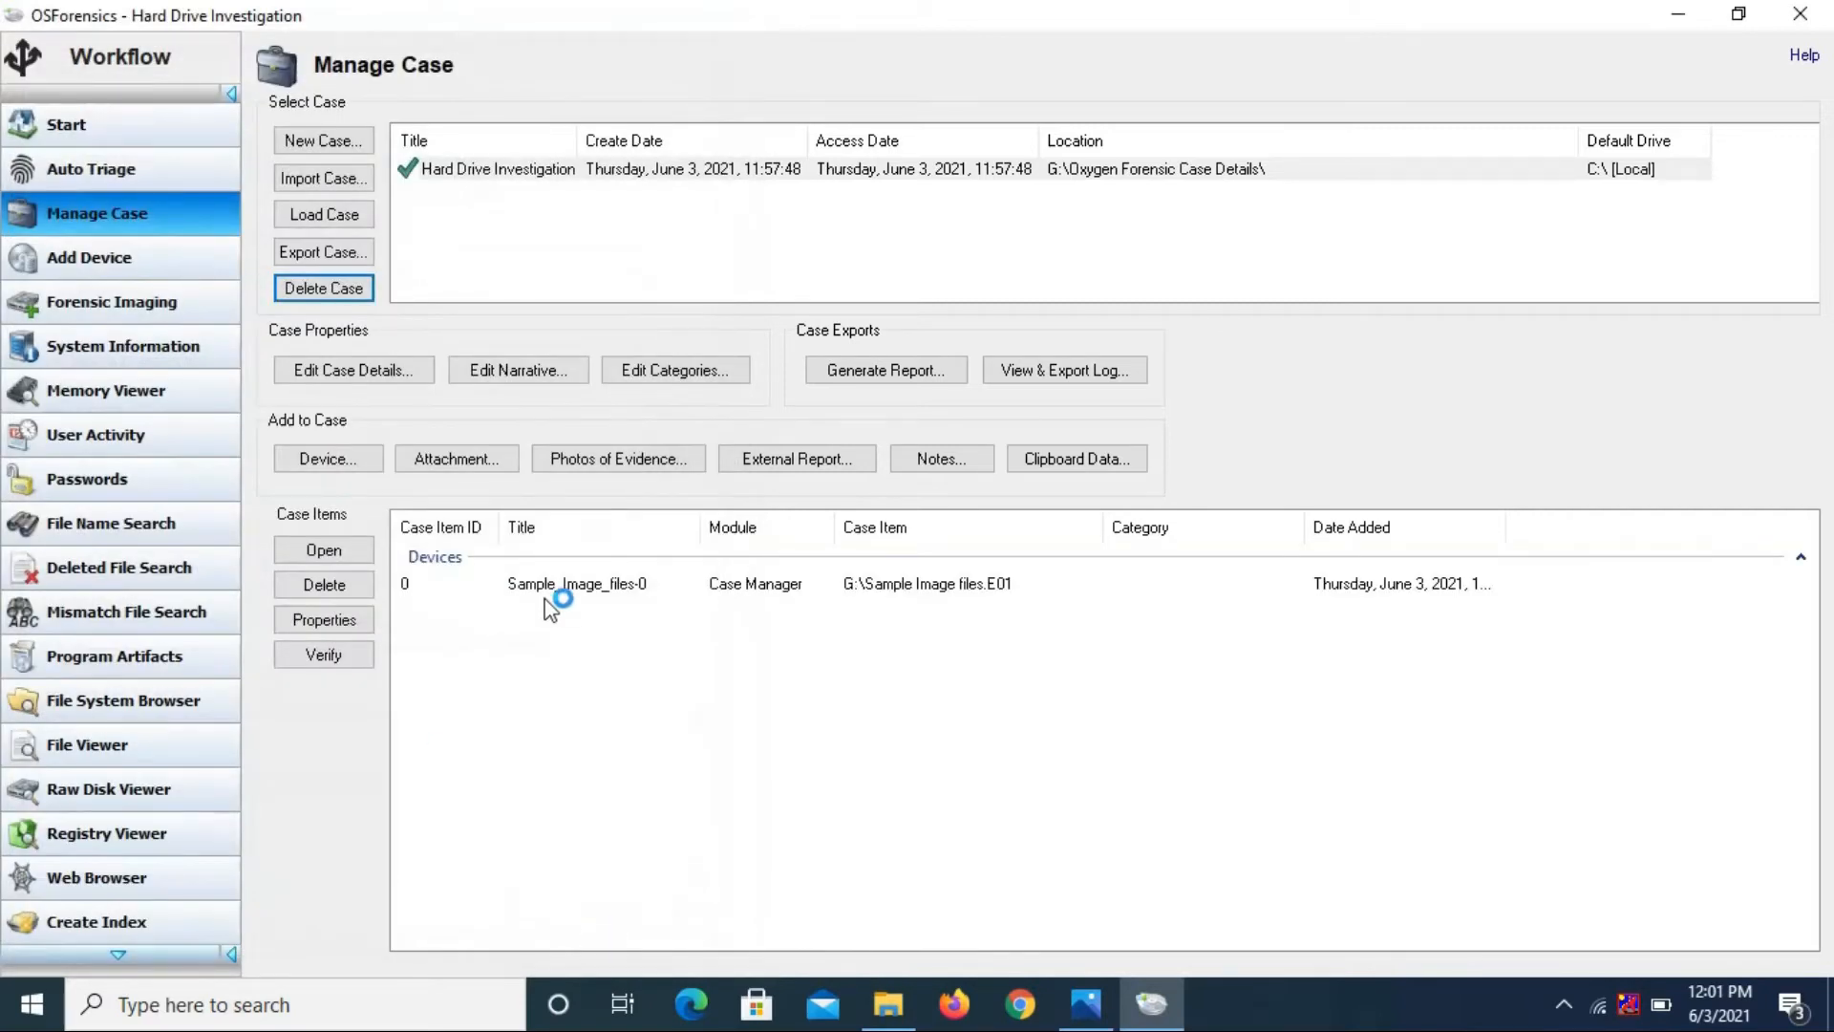
{"action": "left_click", "coordinate": [514, 170]}
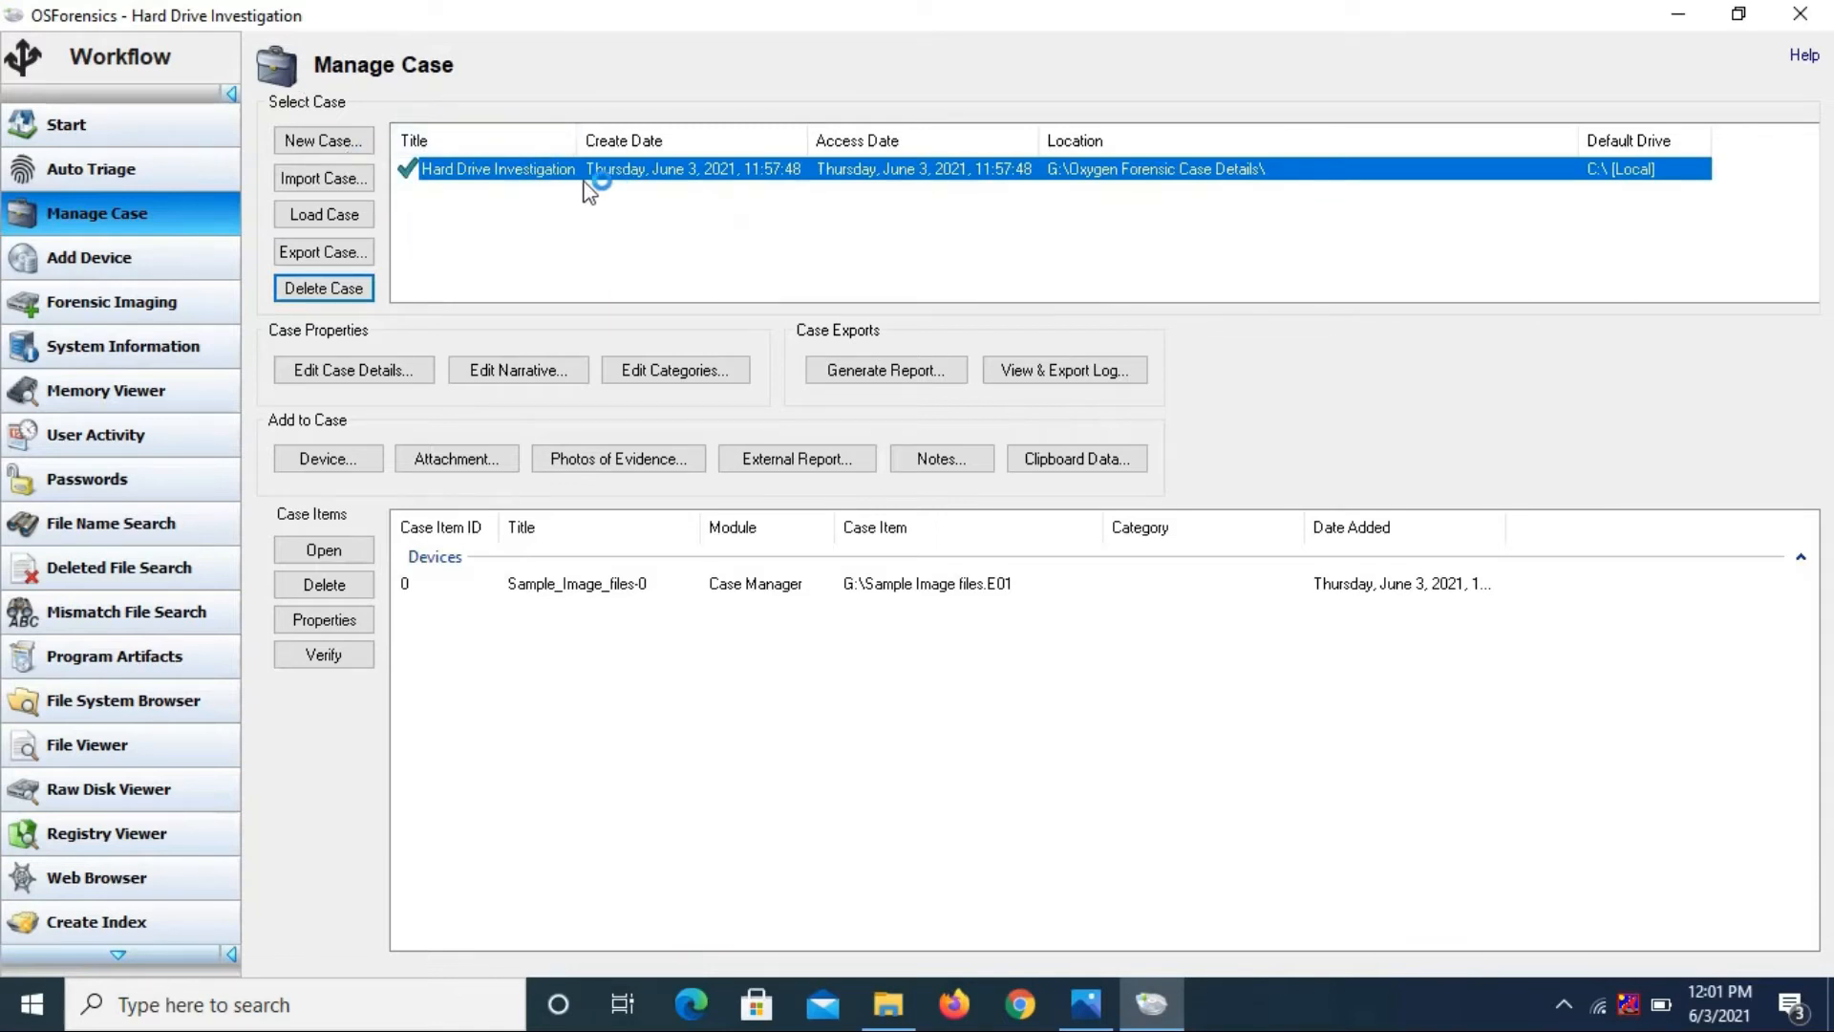
{"action": "left_click", "coordinate": [731, 233]}
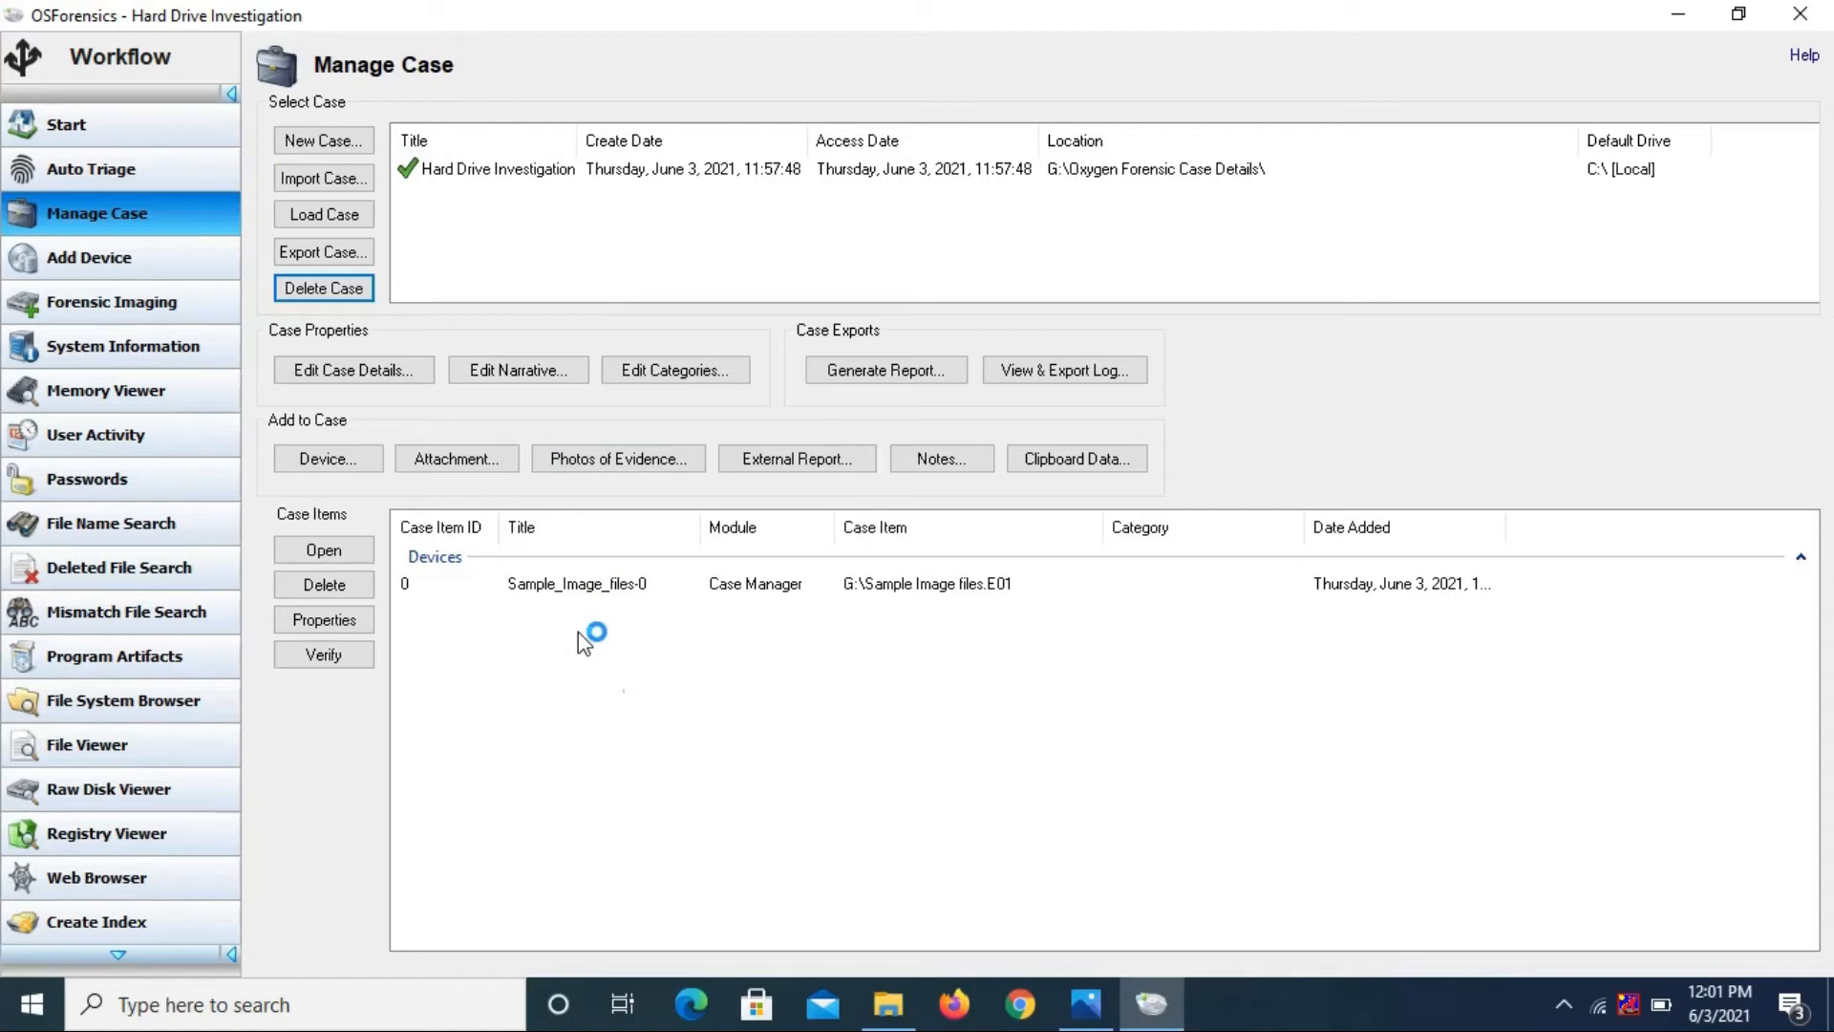
{"action": "left_click", "coordinate": [556, 588]}
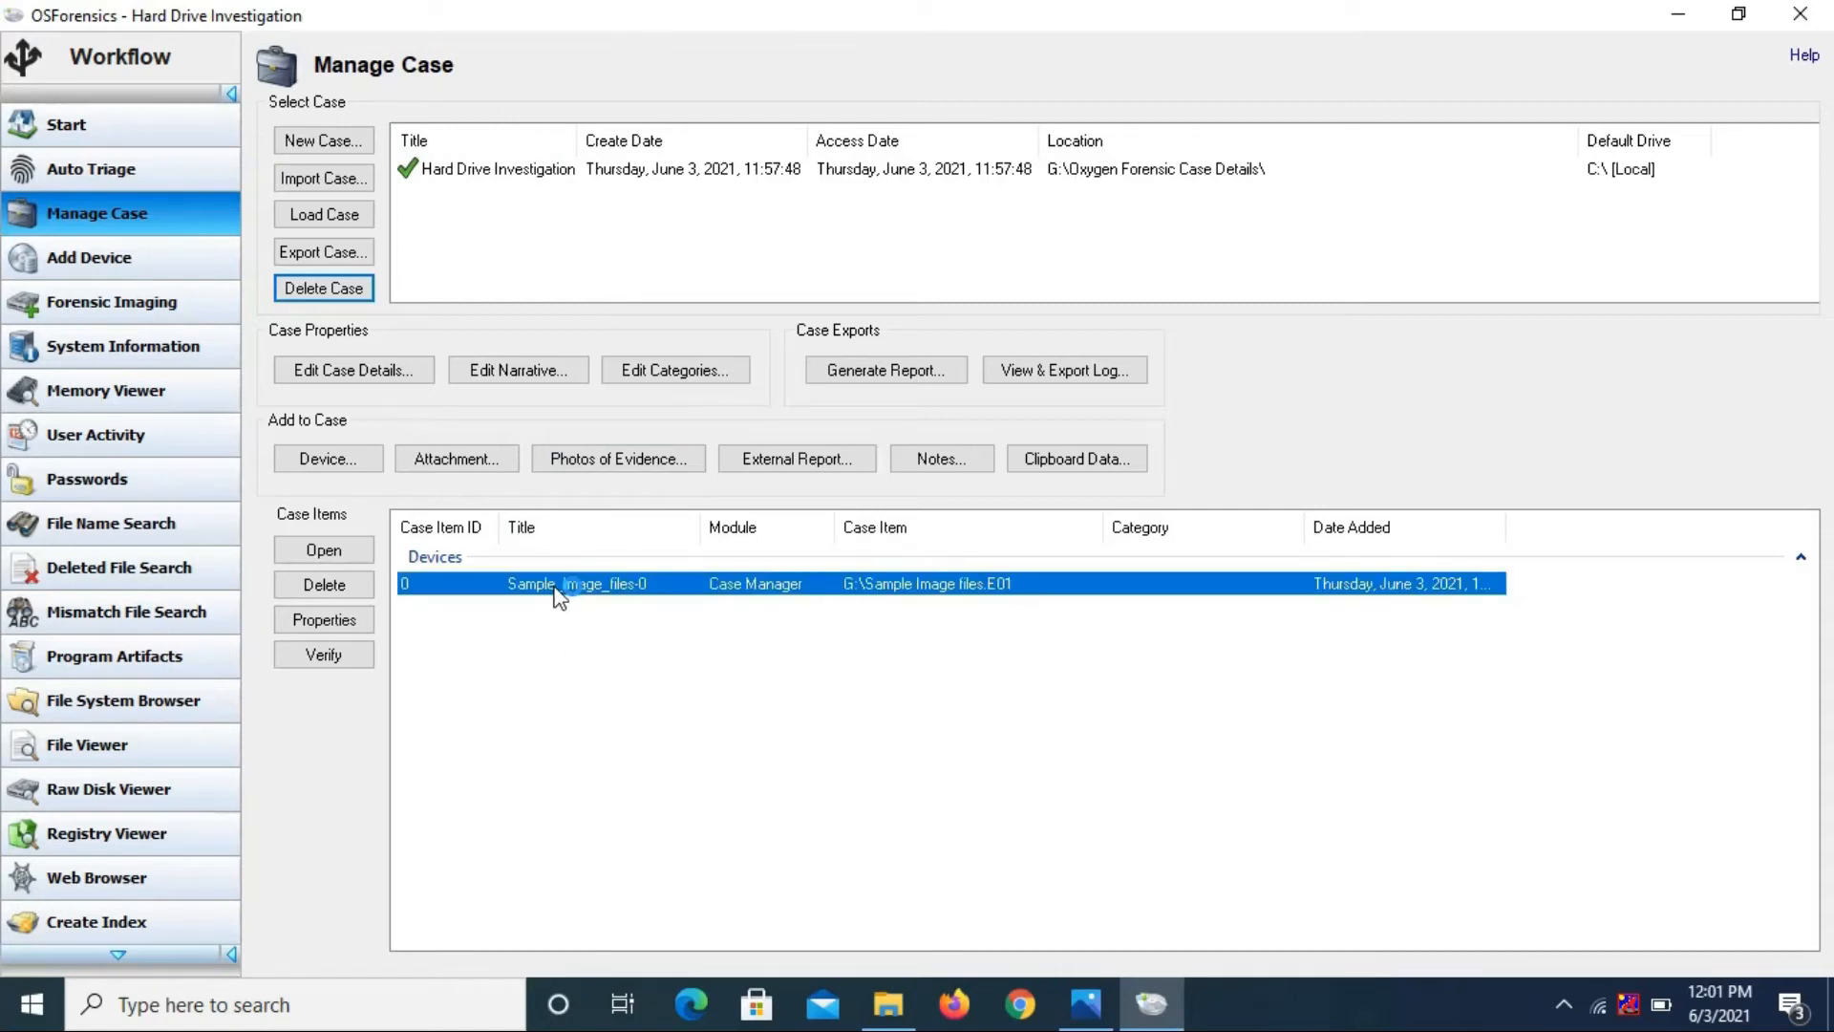
{"action": "left_click", "coordinate": [552, 723]}
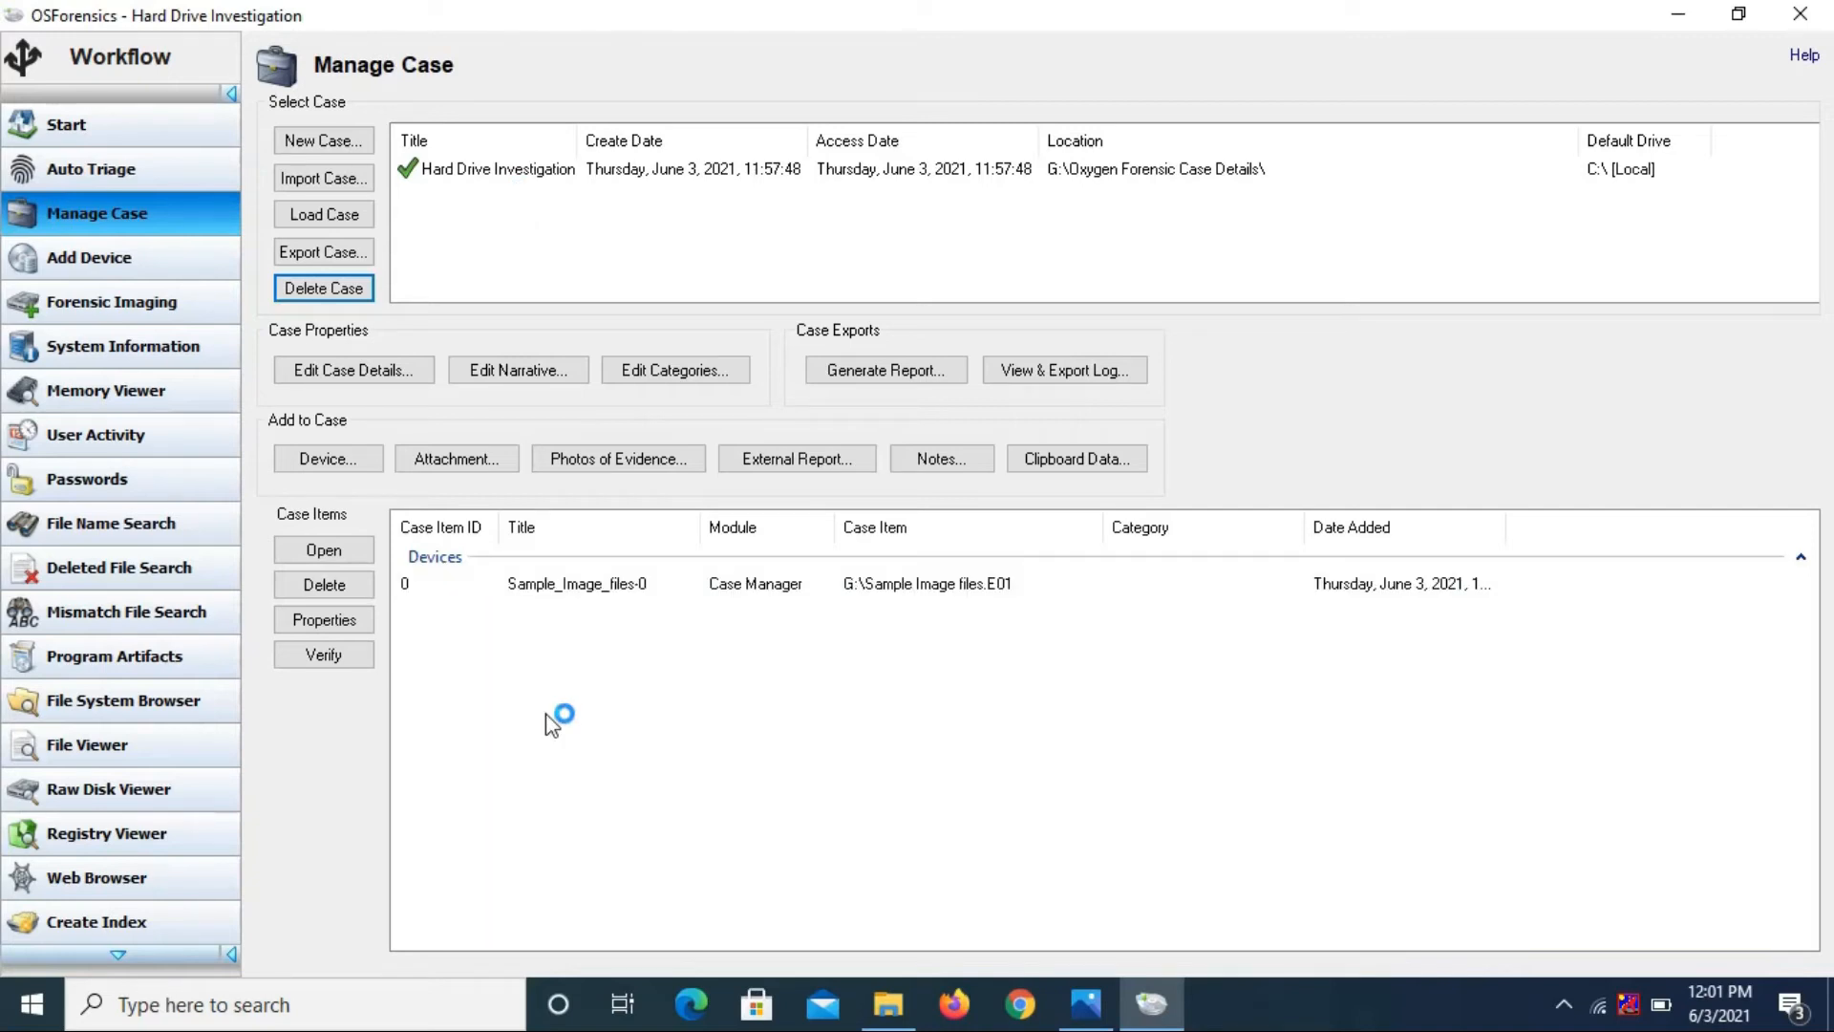
{"action": "left_click", "coordinate": [128, 431]}
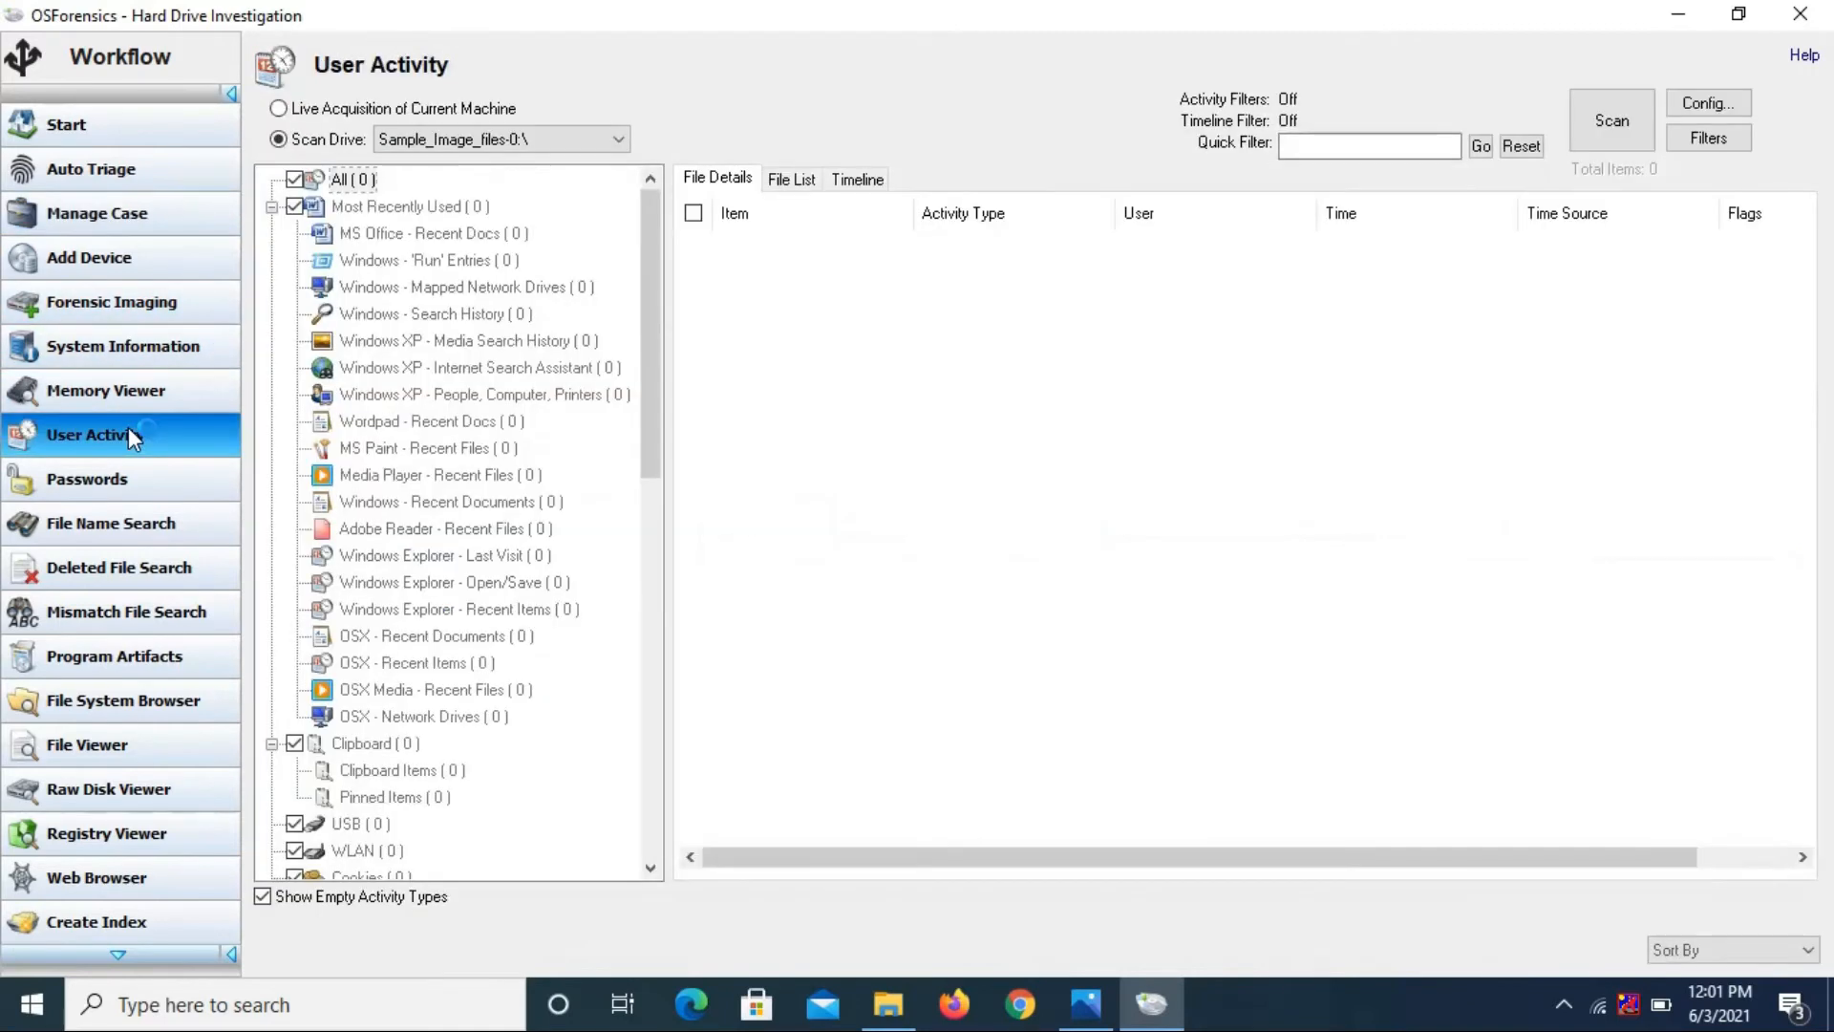
{"action": "left_click", "coordinate": [105, 350]}
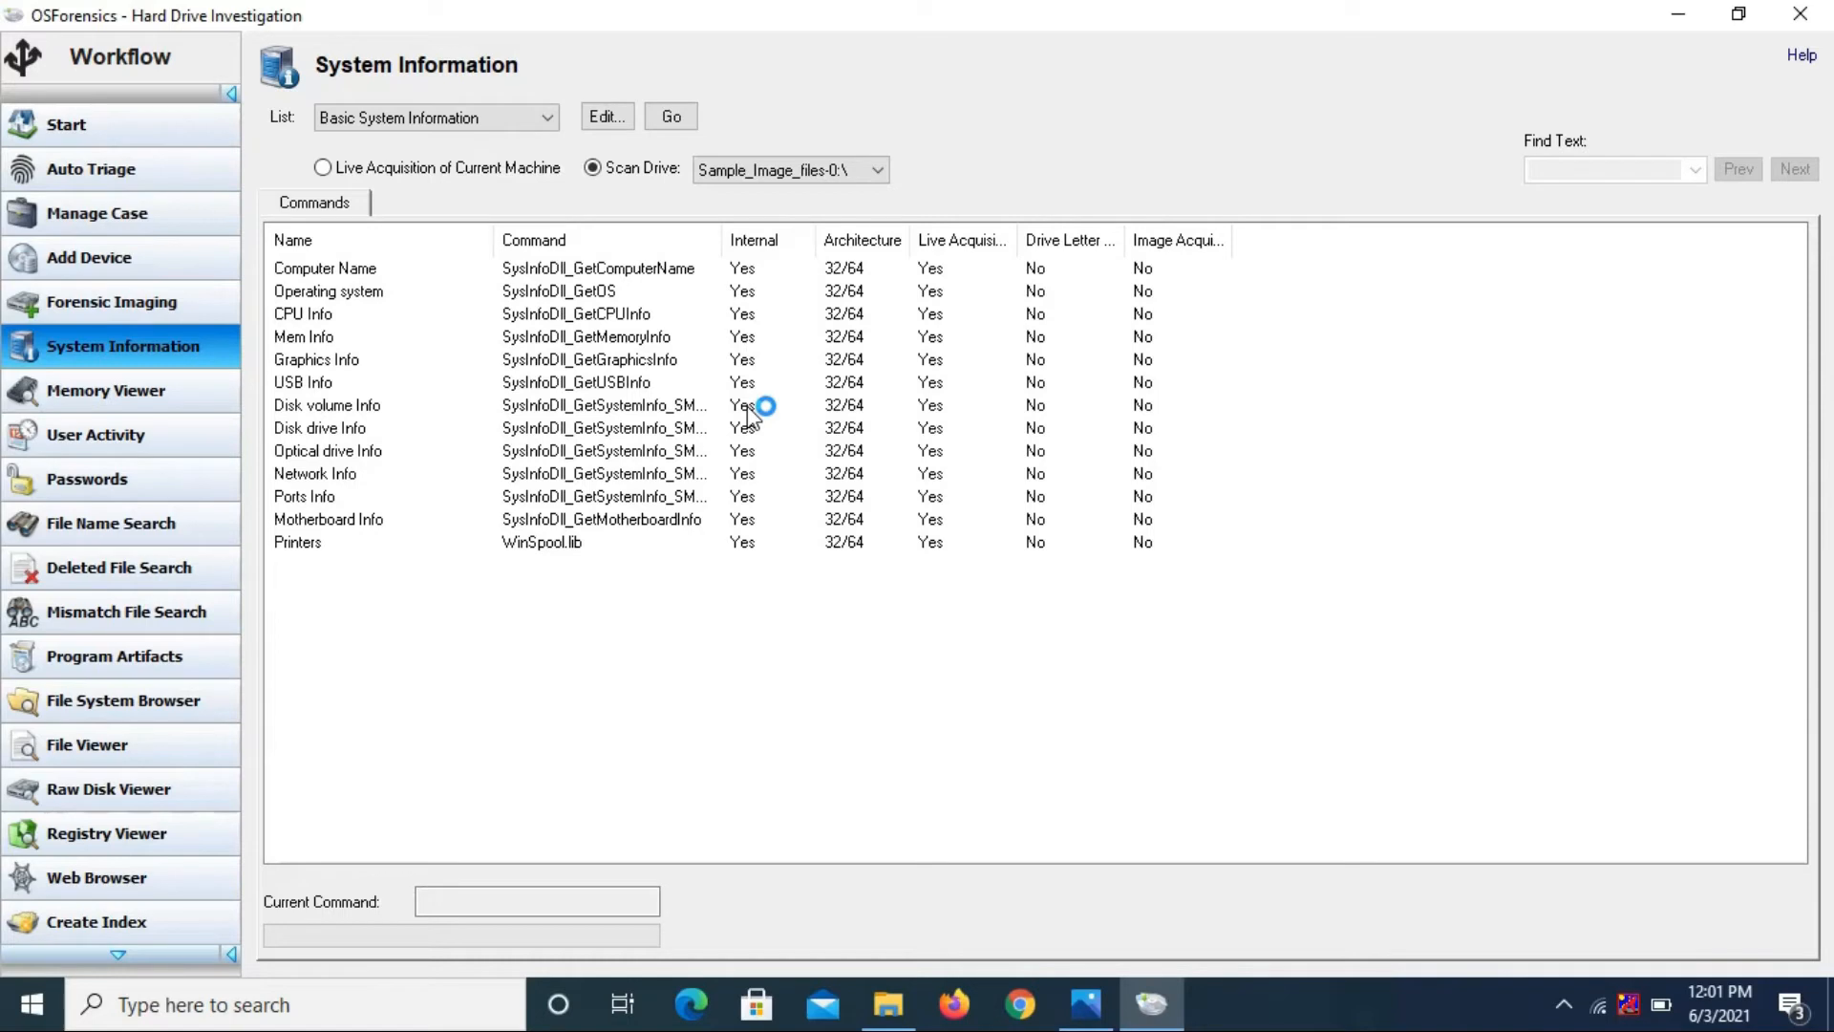
{"action": "left_click", "coordinate": [122, 399]}
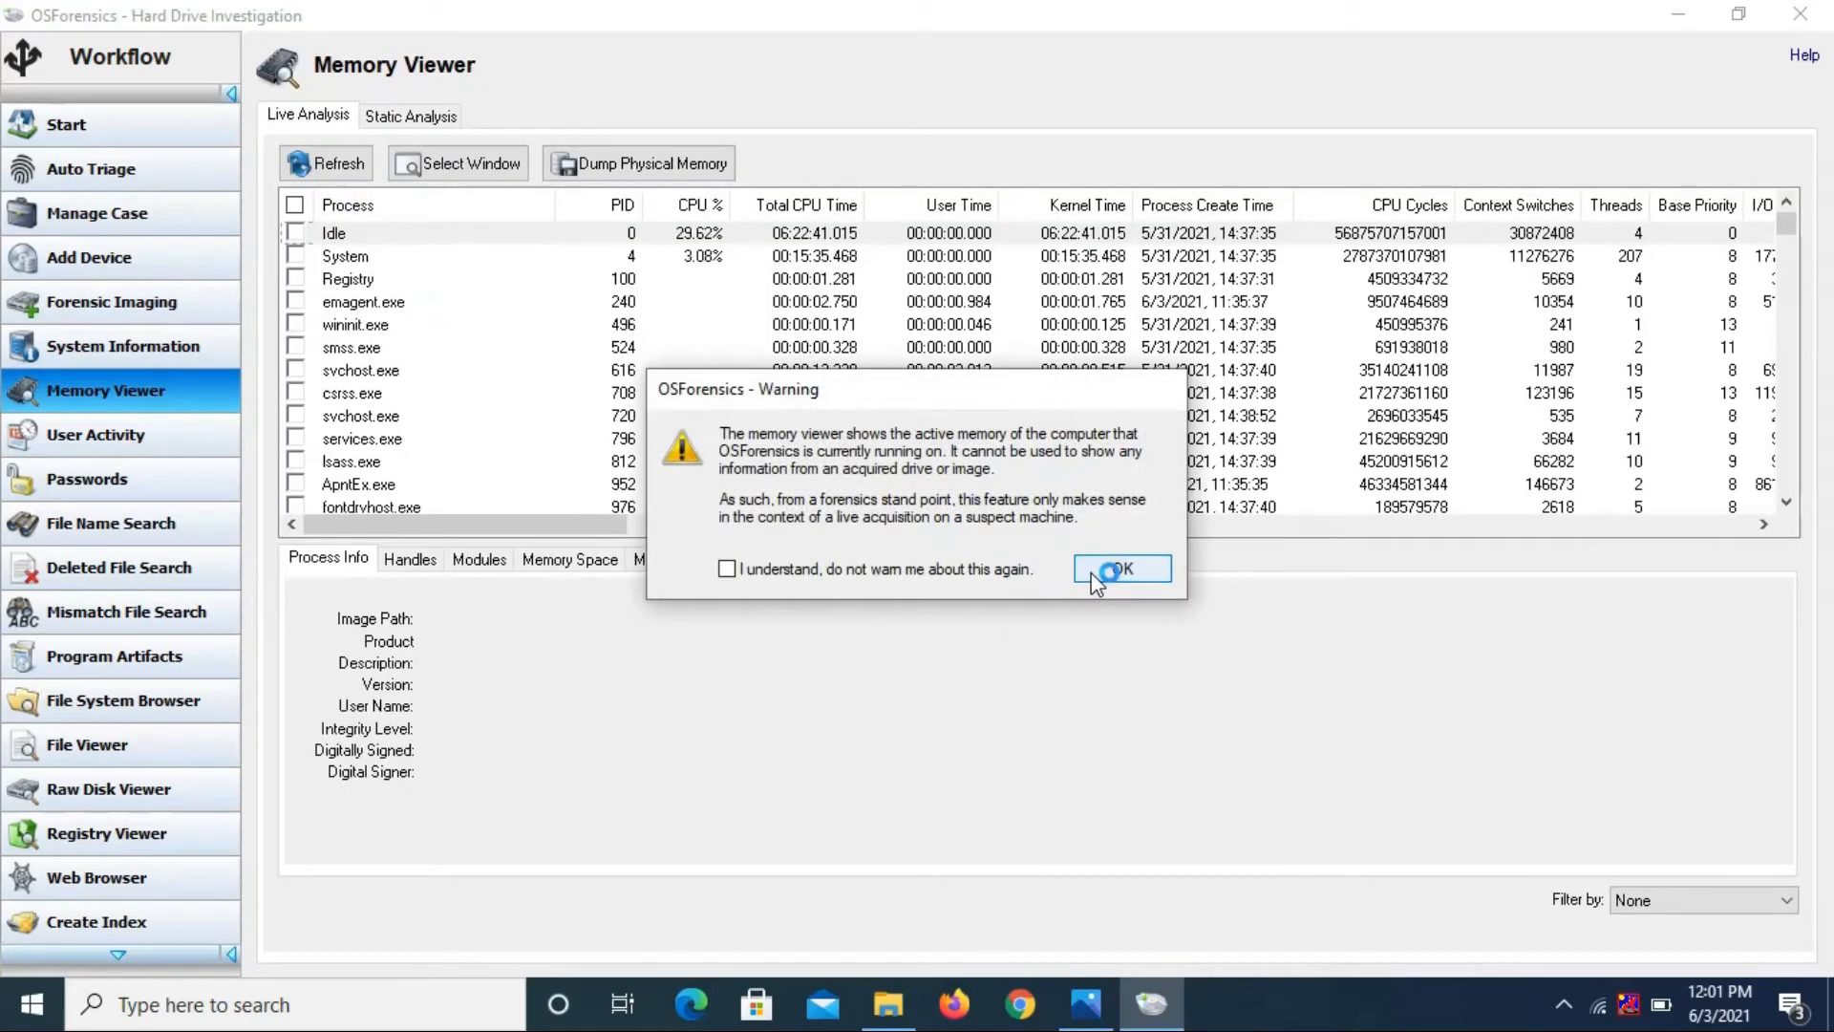
{"action": "left_click", "coordinate": [1118, 569]}
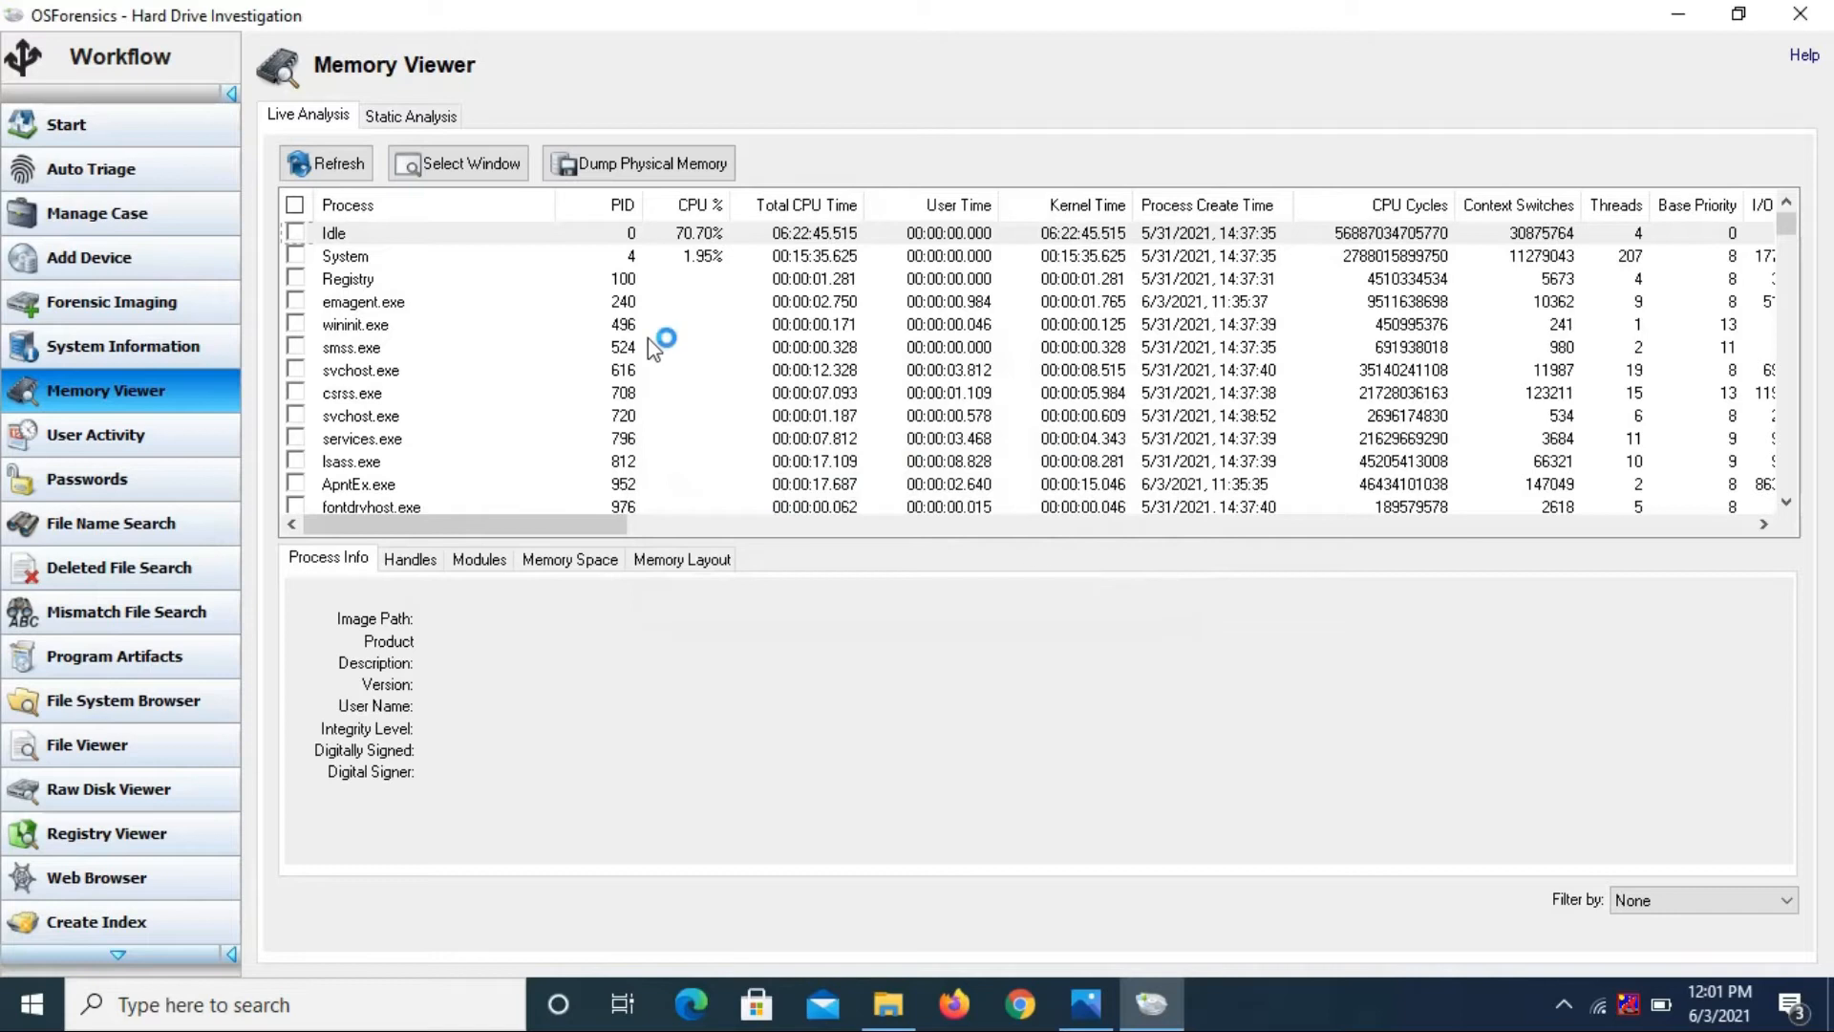
{"action": "left_click", "coordinate": [100, 457]}
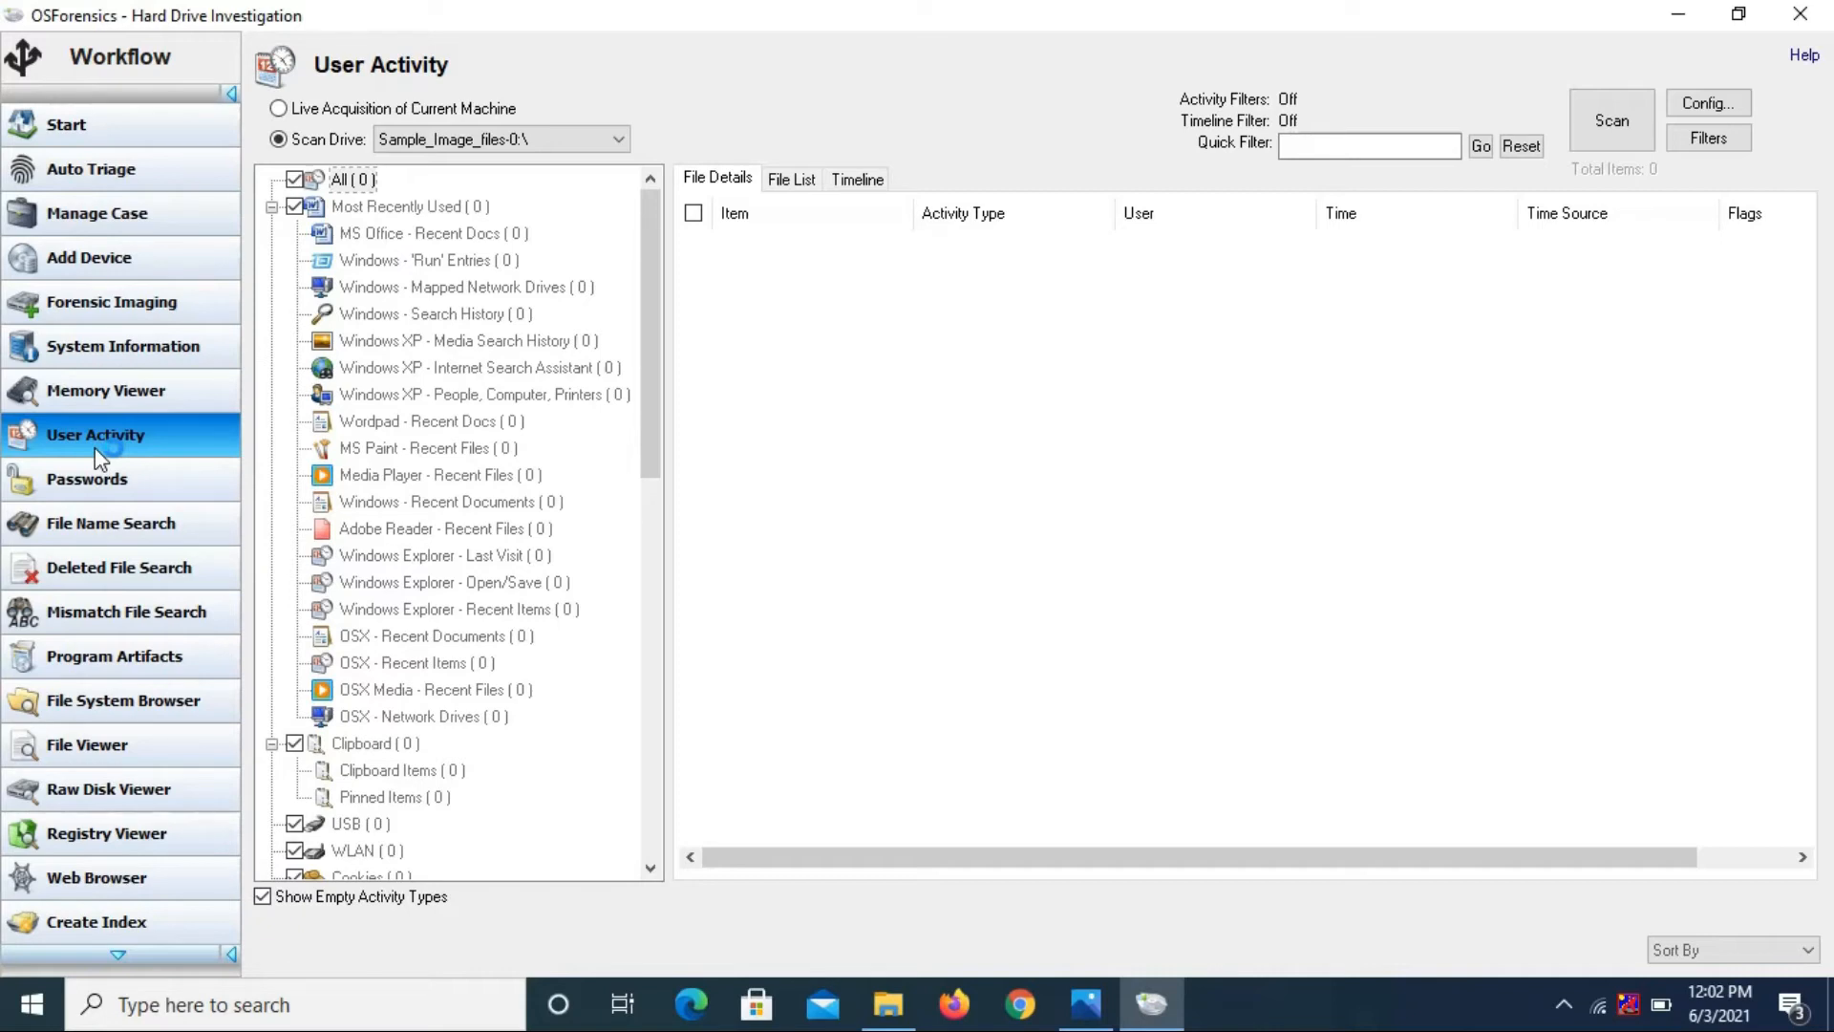
{"action": "left_click_drag", "start_coordinate": [643, 468], "coordinate": [649, 518]}
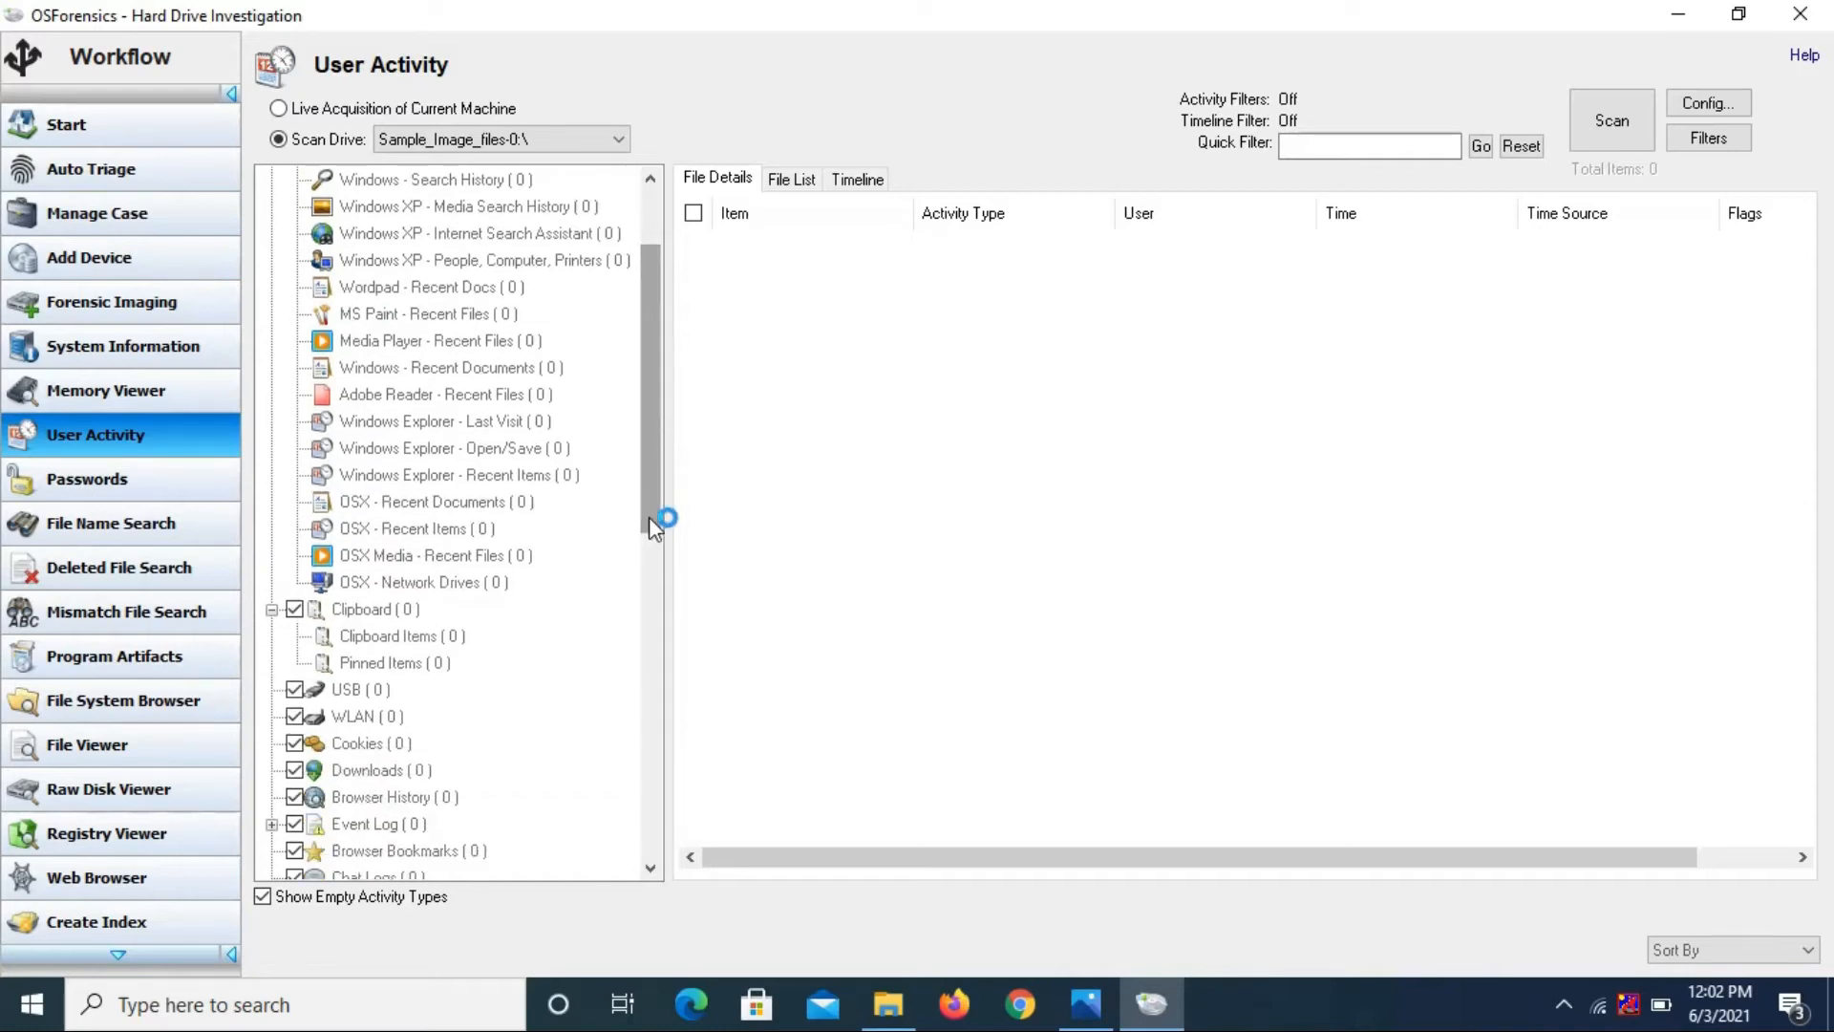
{"action": "left_click_drag", "start_coordinate": [650, 518], "coordinate": [643, 599]}
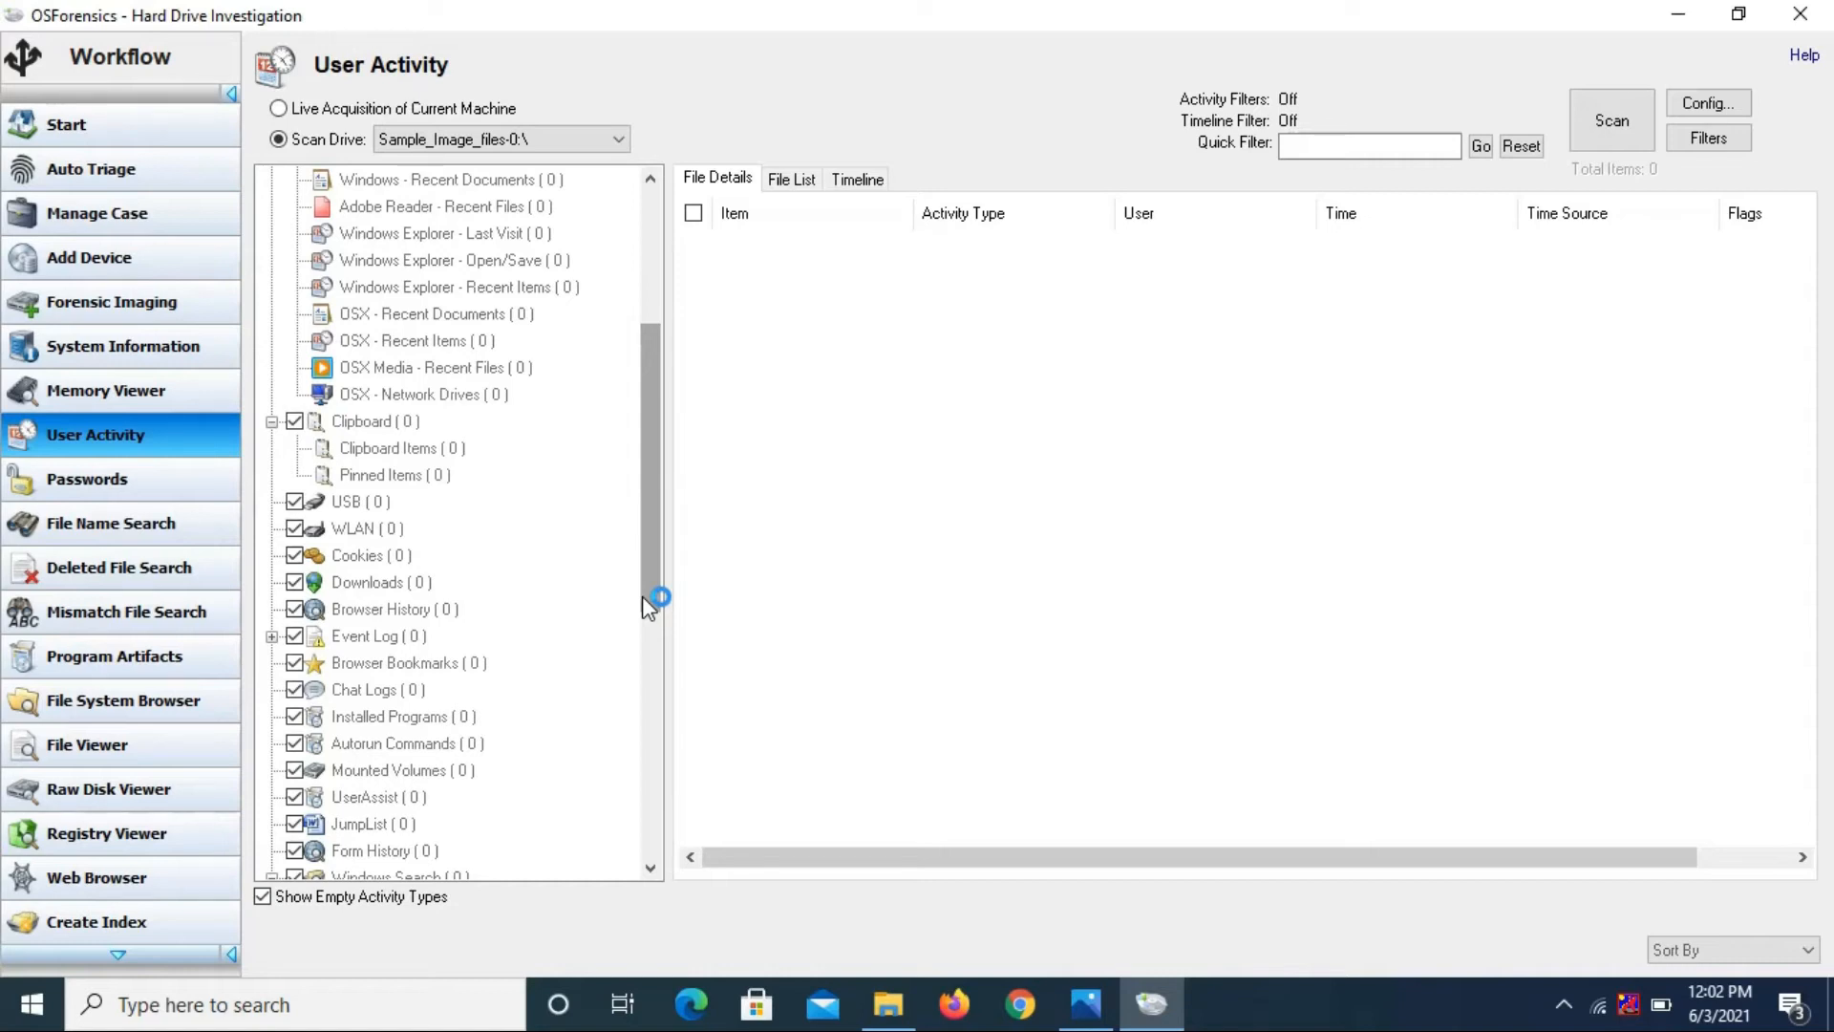
{"action": "left_click_drag", "start_coordinate": [652, 579], "coordinate": [651, 610]}
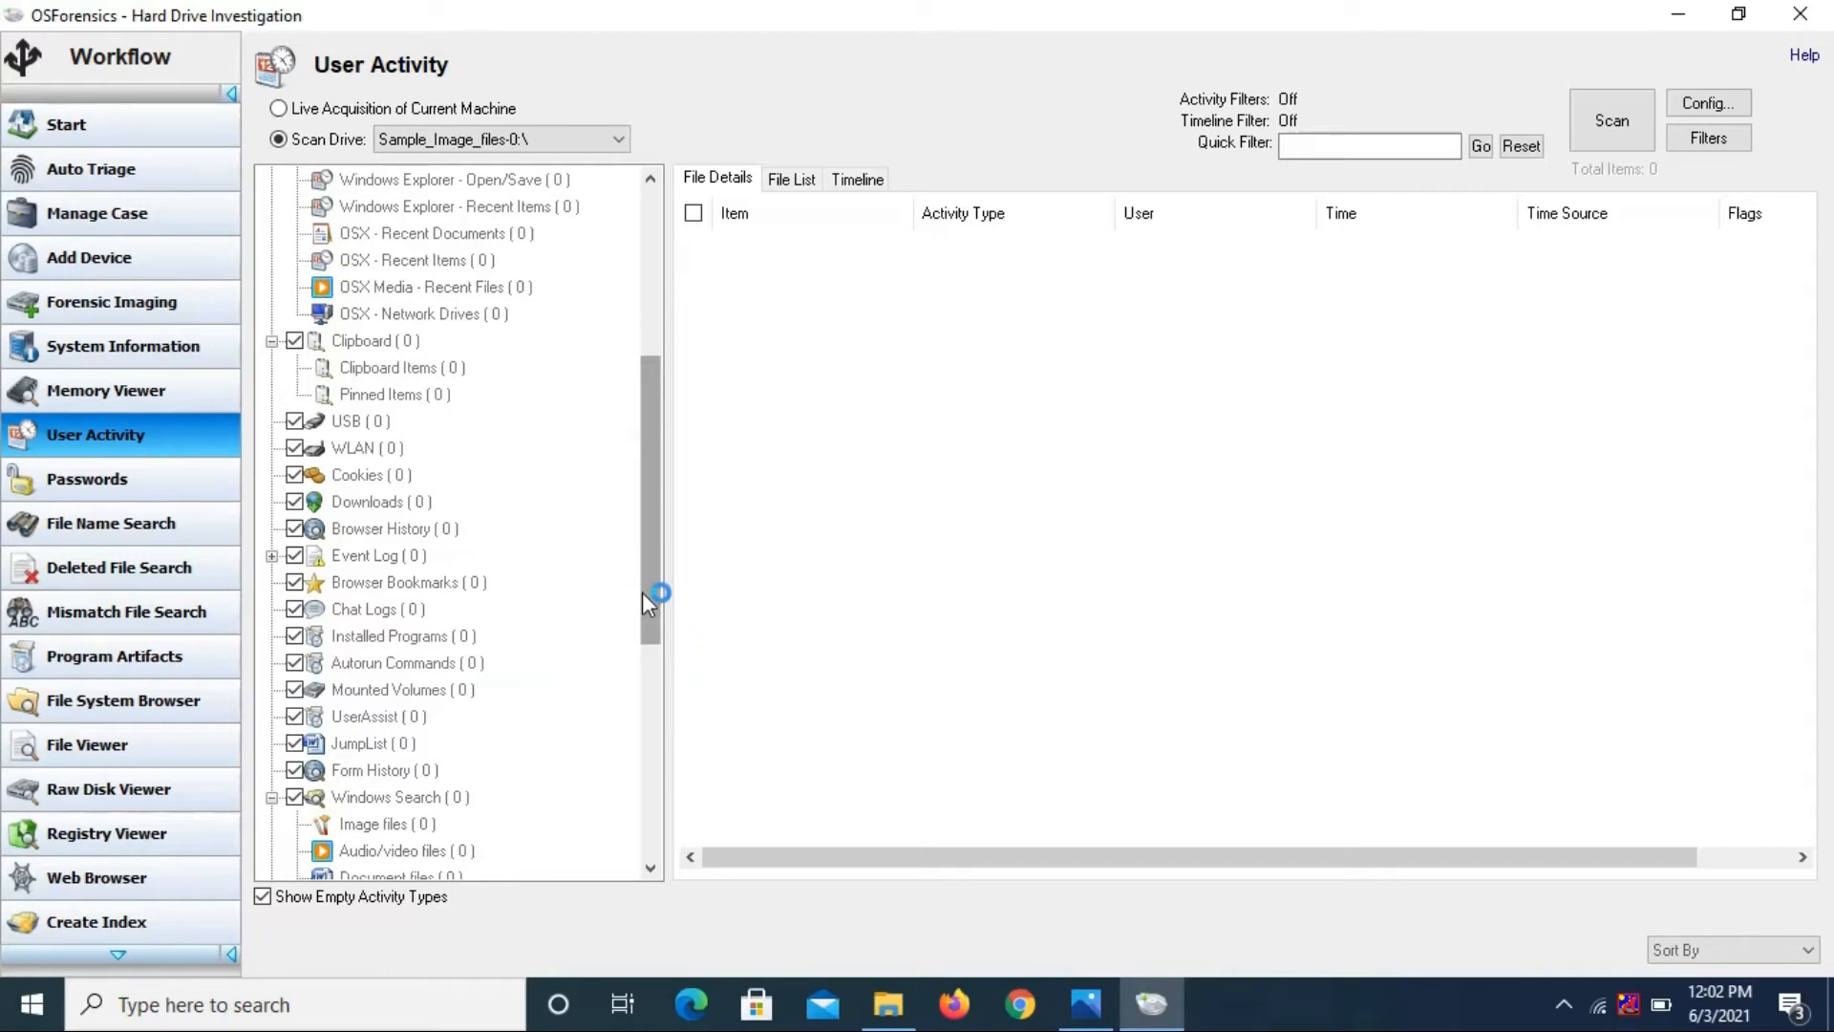
{"action": "left_click_drag", "start_coordinate": [656, 585], "coordinate": [683, 381]}
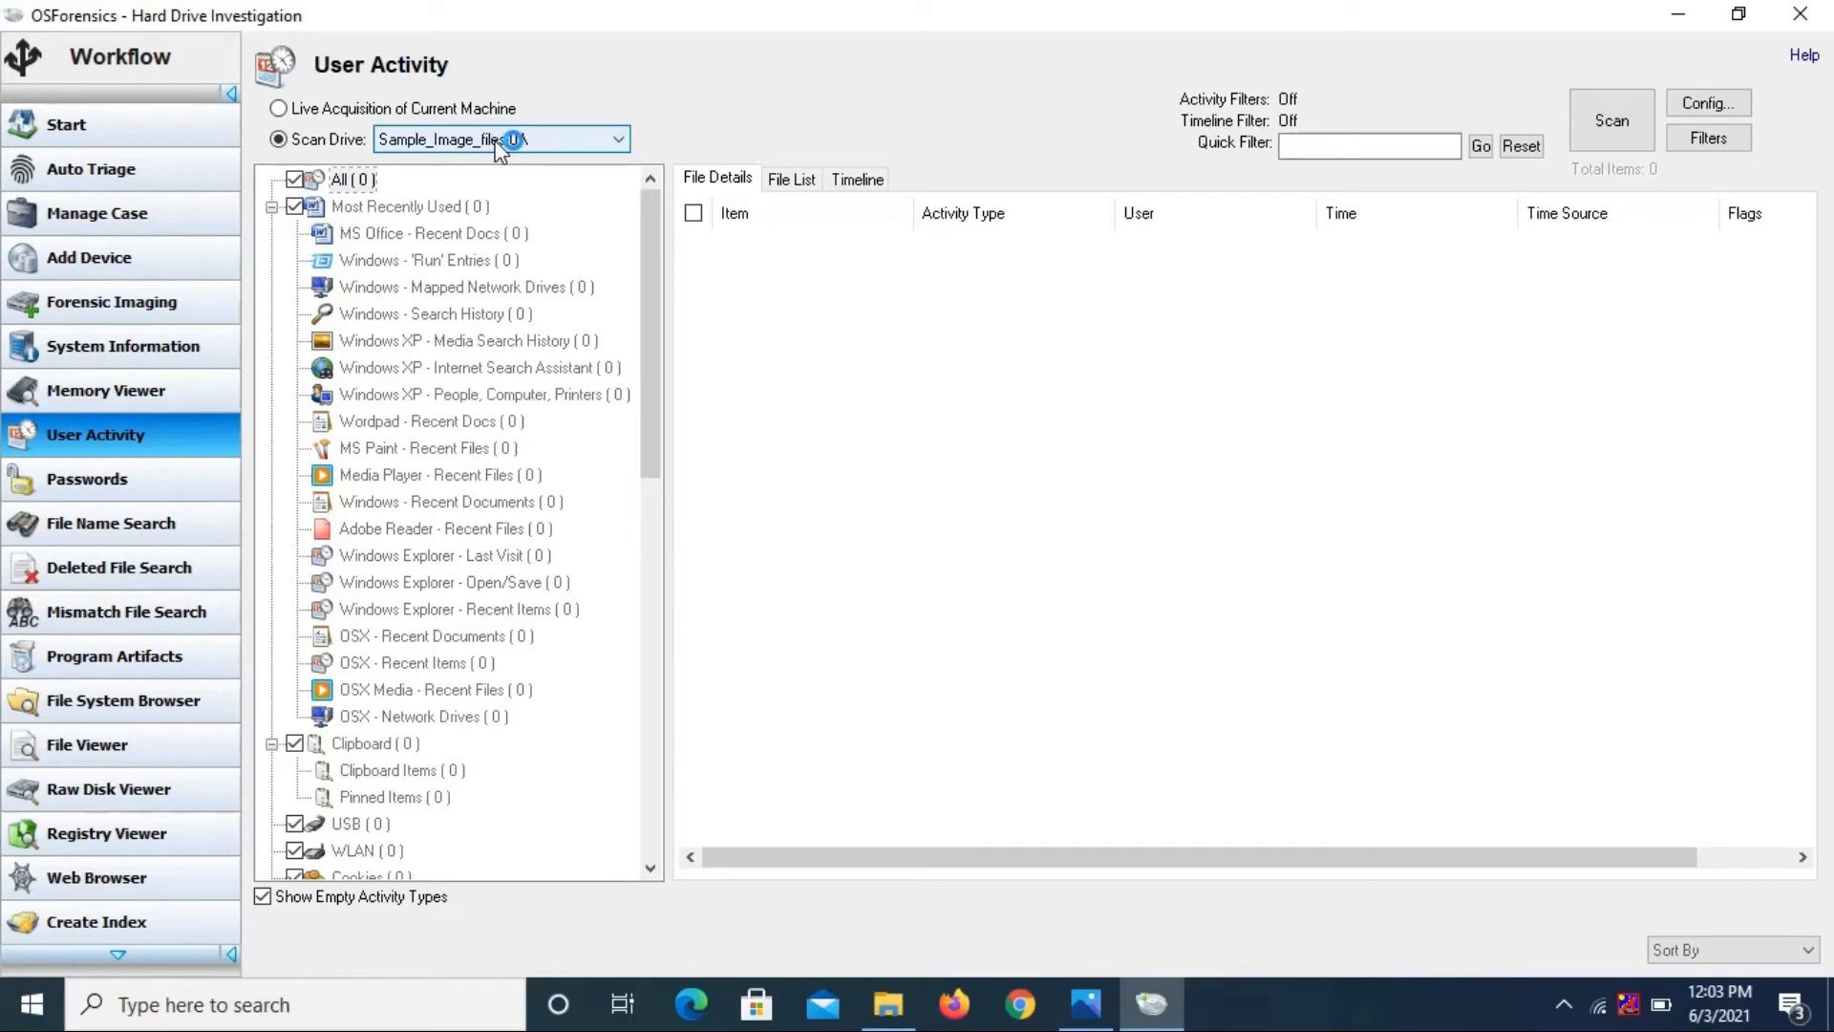
Run a User Activity scan of Sample_Image_files-0:\, which reports 503 items
{"action": "left_click", "coordinate": [1612, 143]}
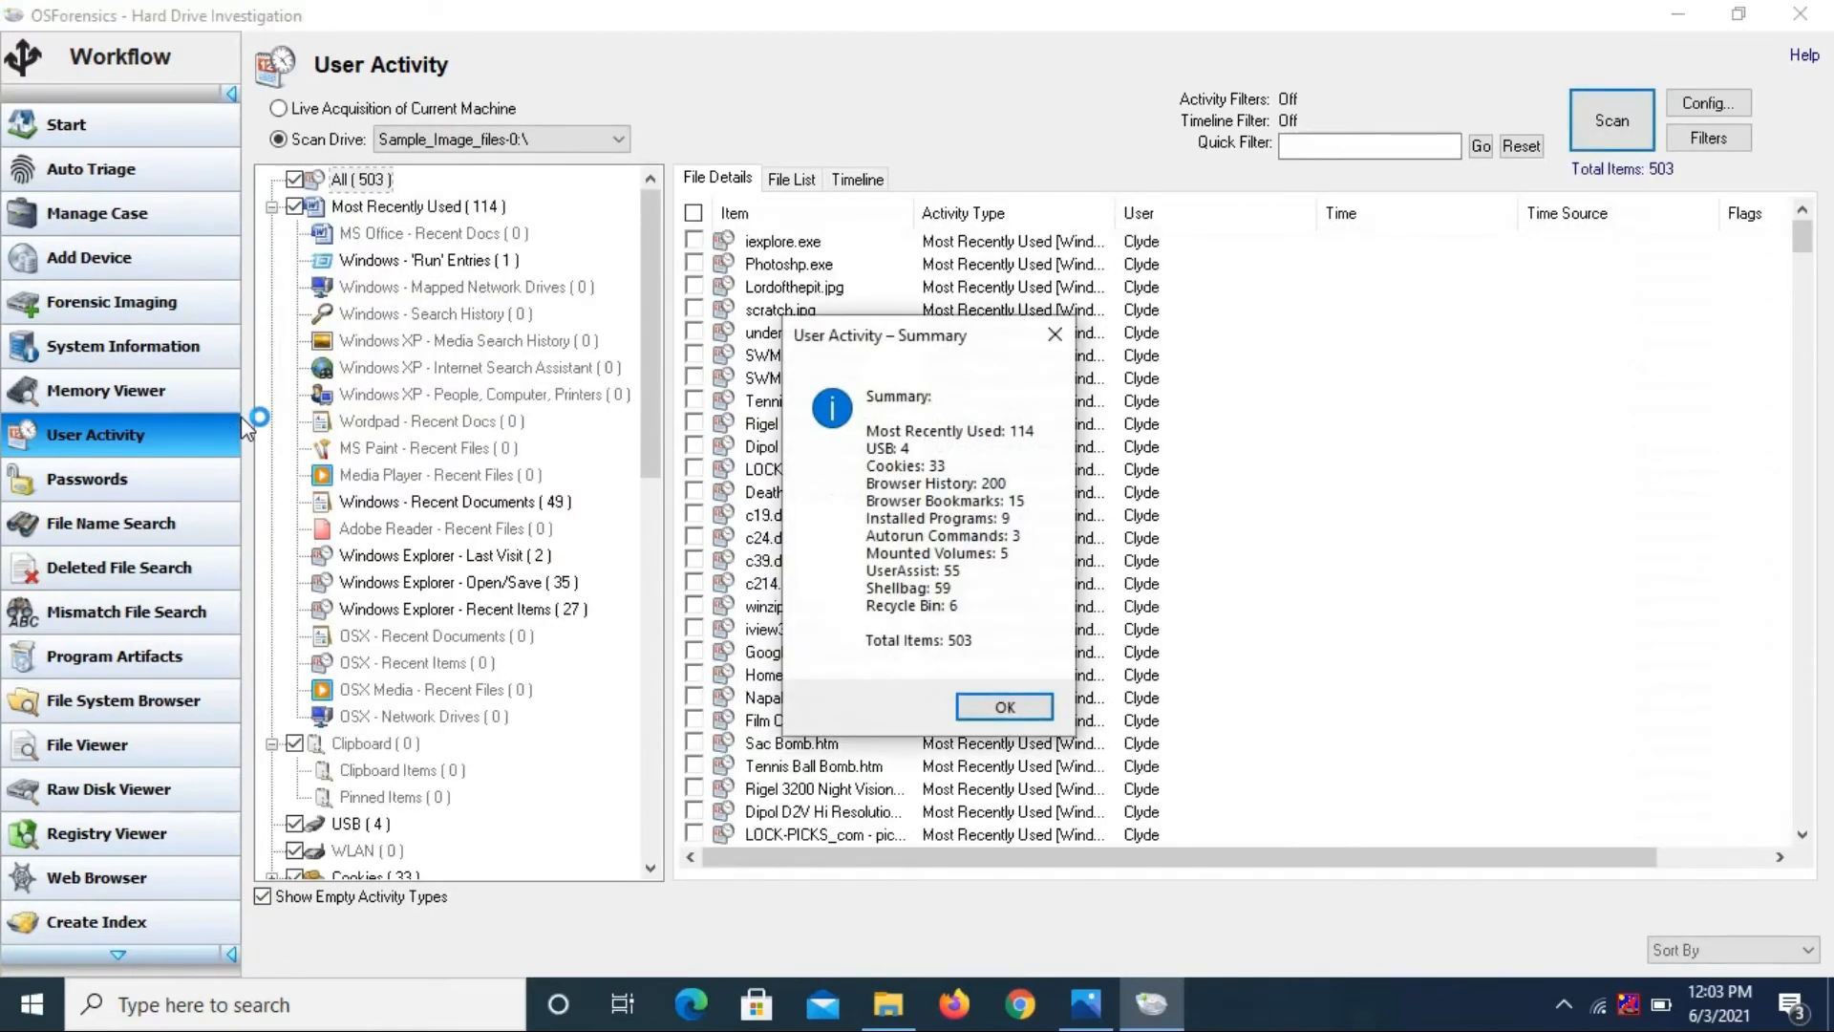
Close the 503-item summary and browse the 114 Most Recently Used entries, selecting 8white.PDD
{"action": "left_click", "coordinate": [1005, 707]}
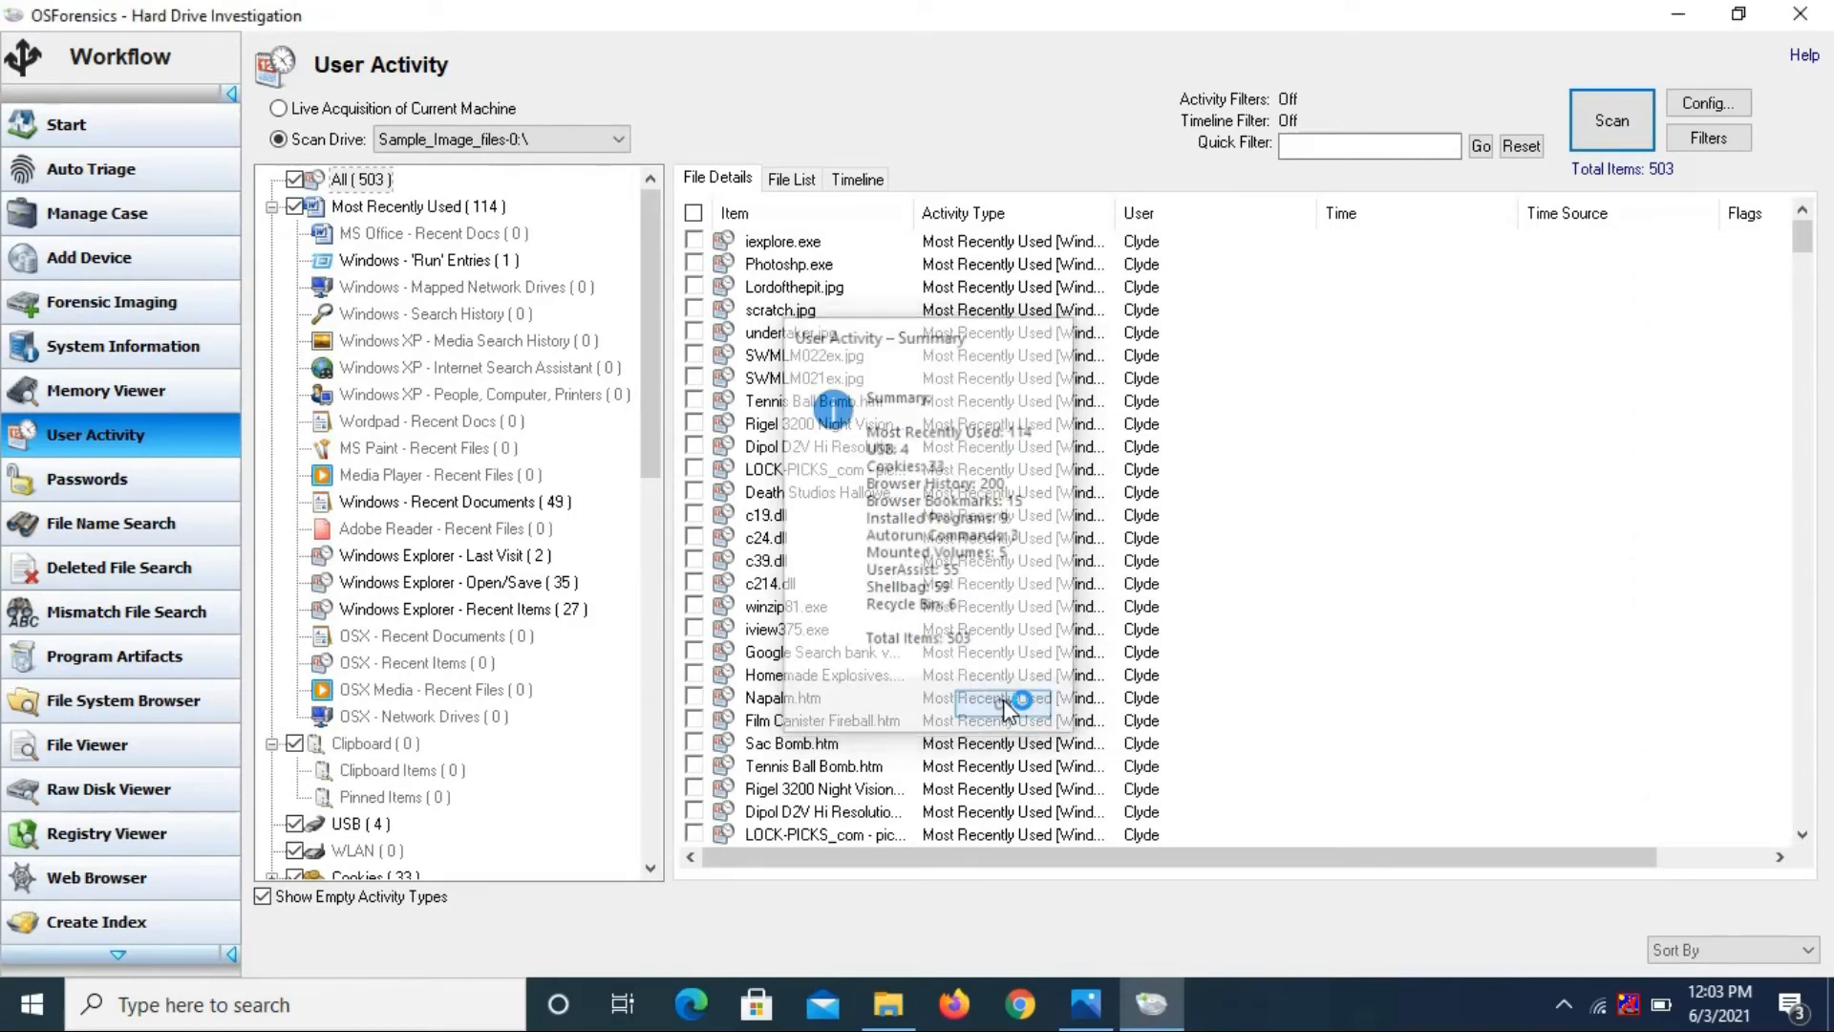
{"action": "left_click", "coordinate": [393, 205]}
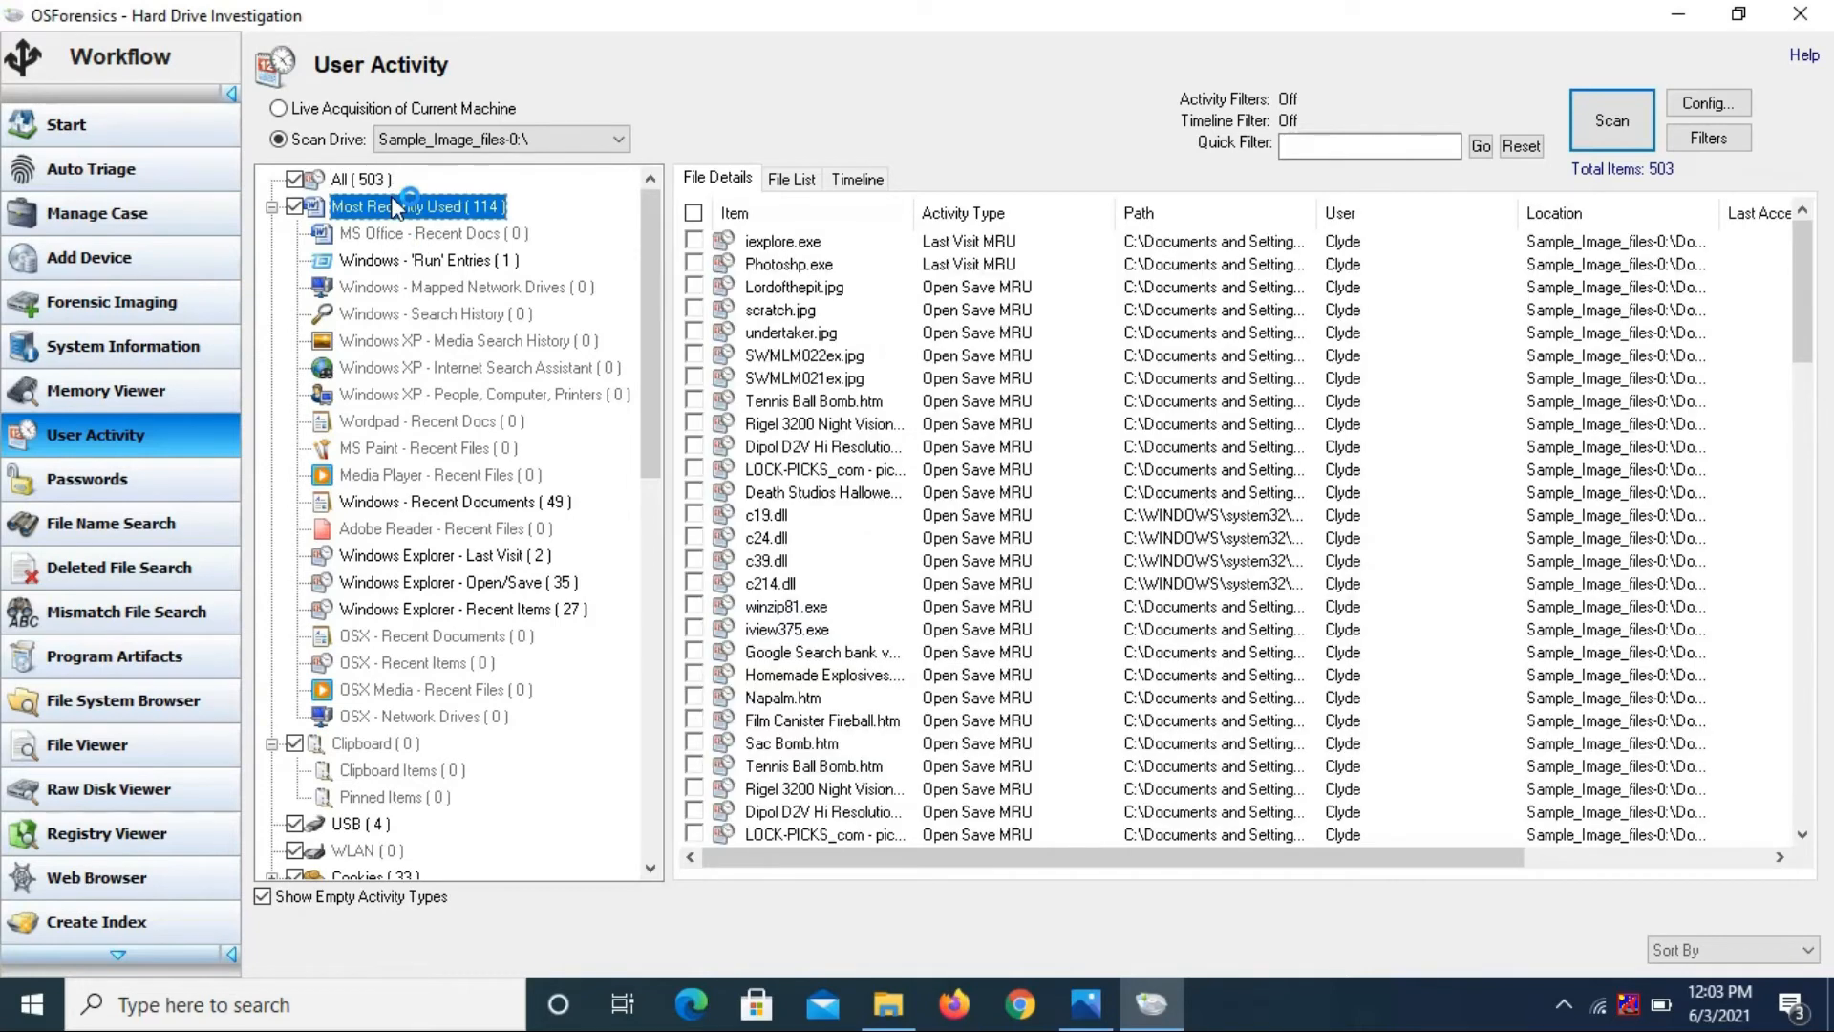
{"action": "left_click", "coordinate": [450, 235]}
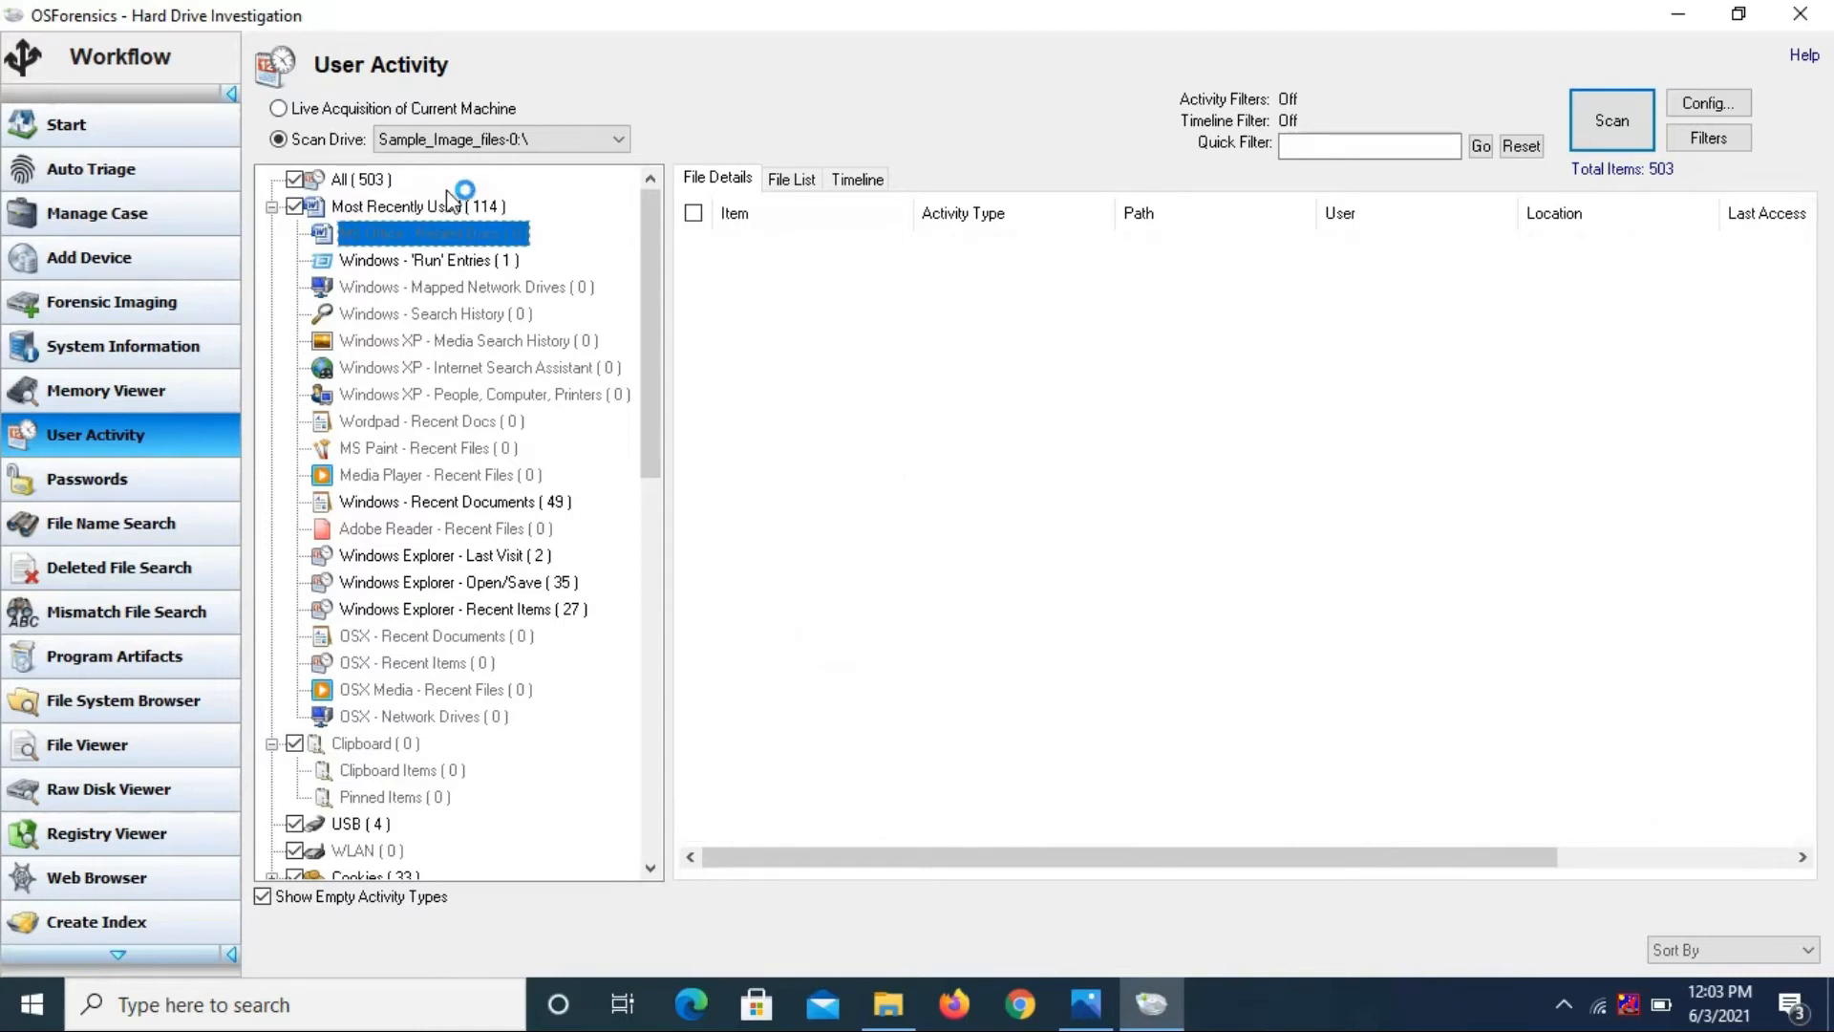
{"action": "left_click", "coordinate": [449, 203]}
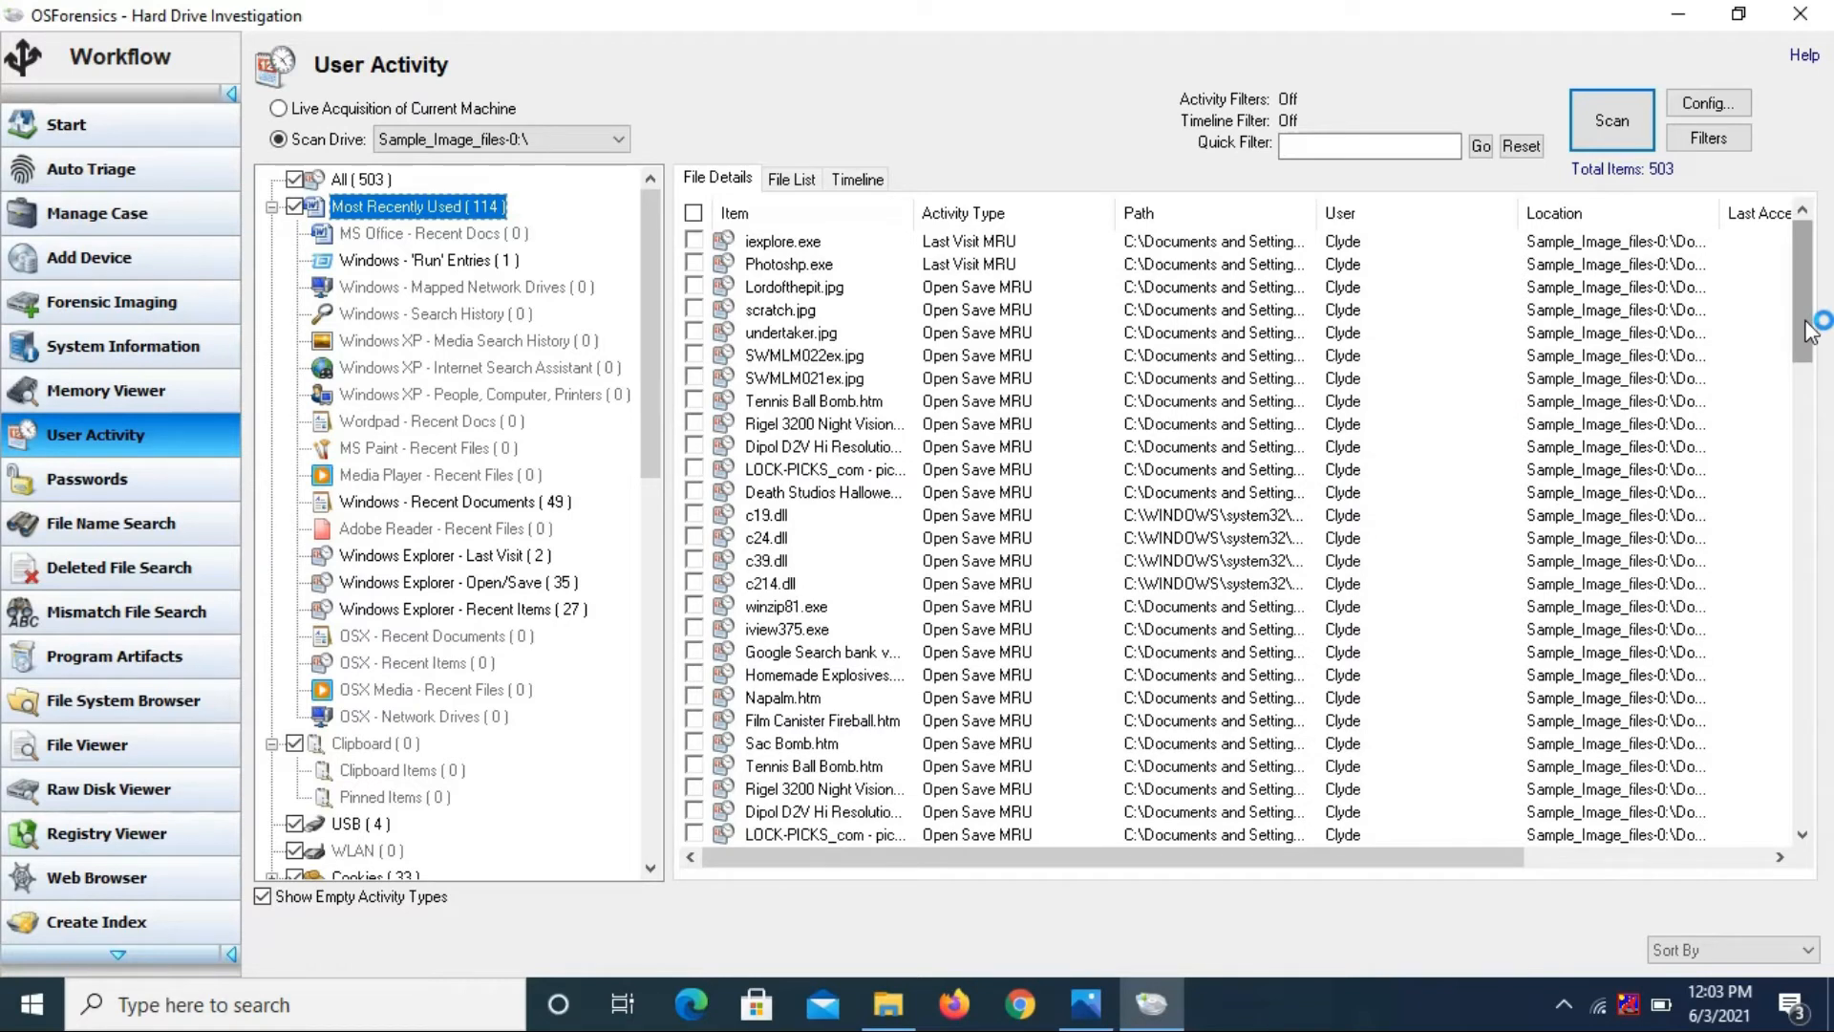
{"action": "left_click_drag", "start_coordinate": [1810, 332], "coordinate": [1805, 357]}
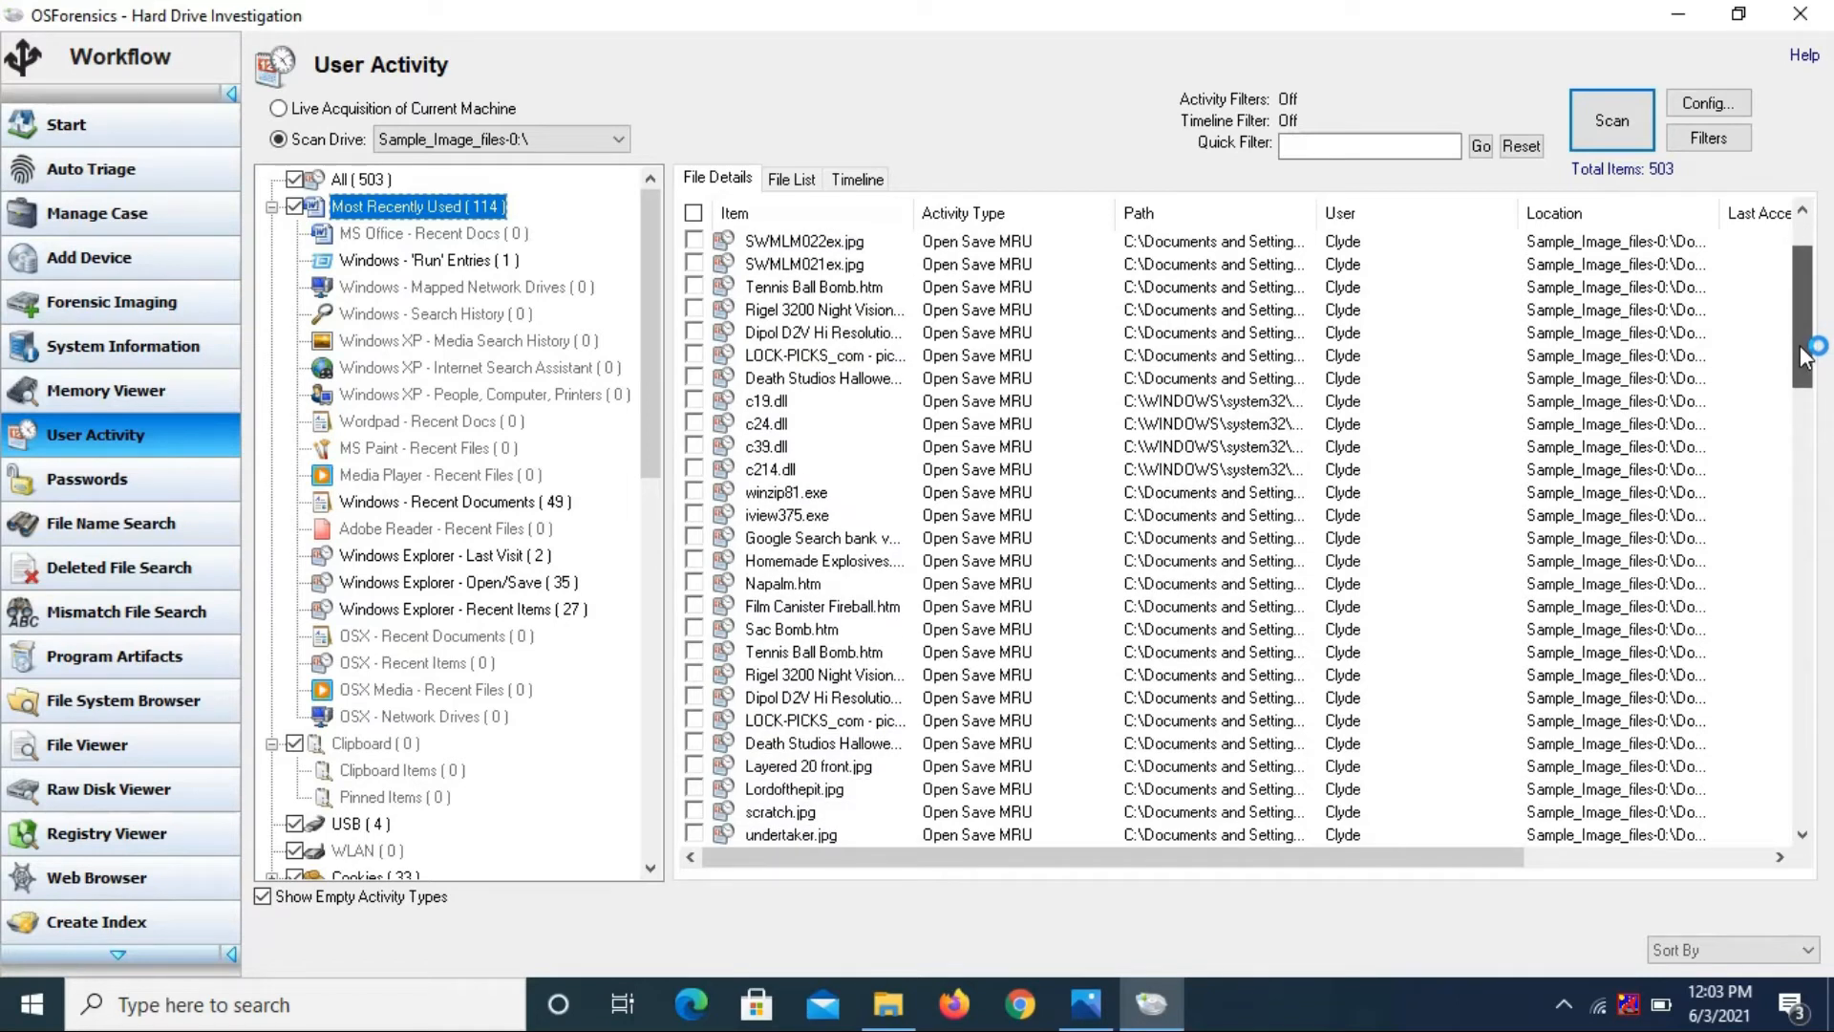
{"action": "left_click_drag", "start_coordinate": [1806, 356], "coordinate": [1777, 445]}
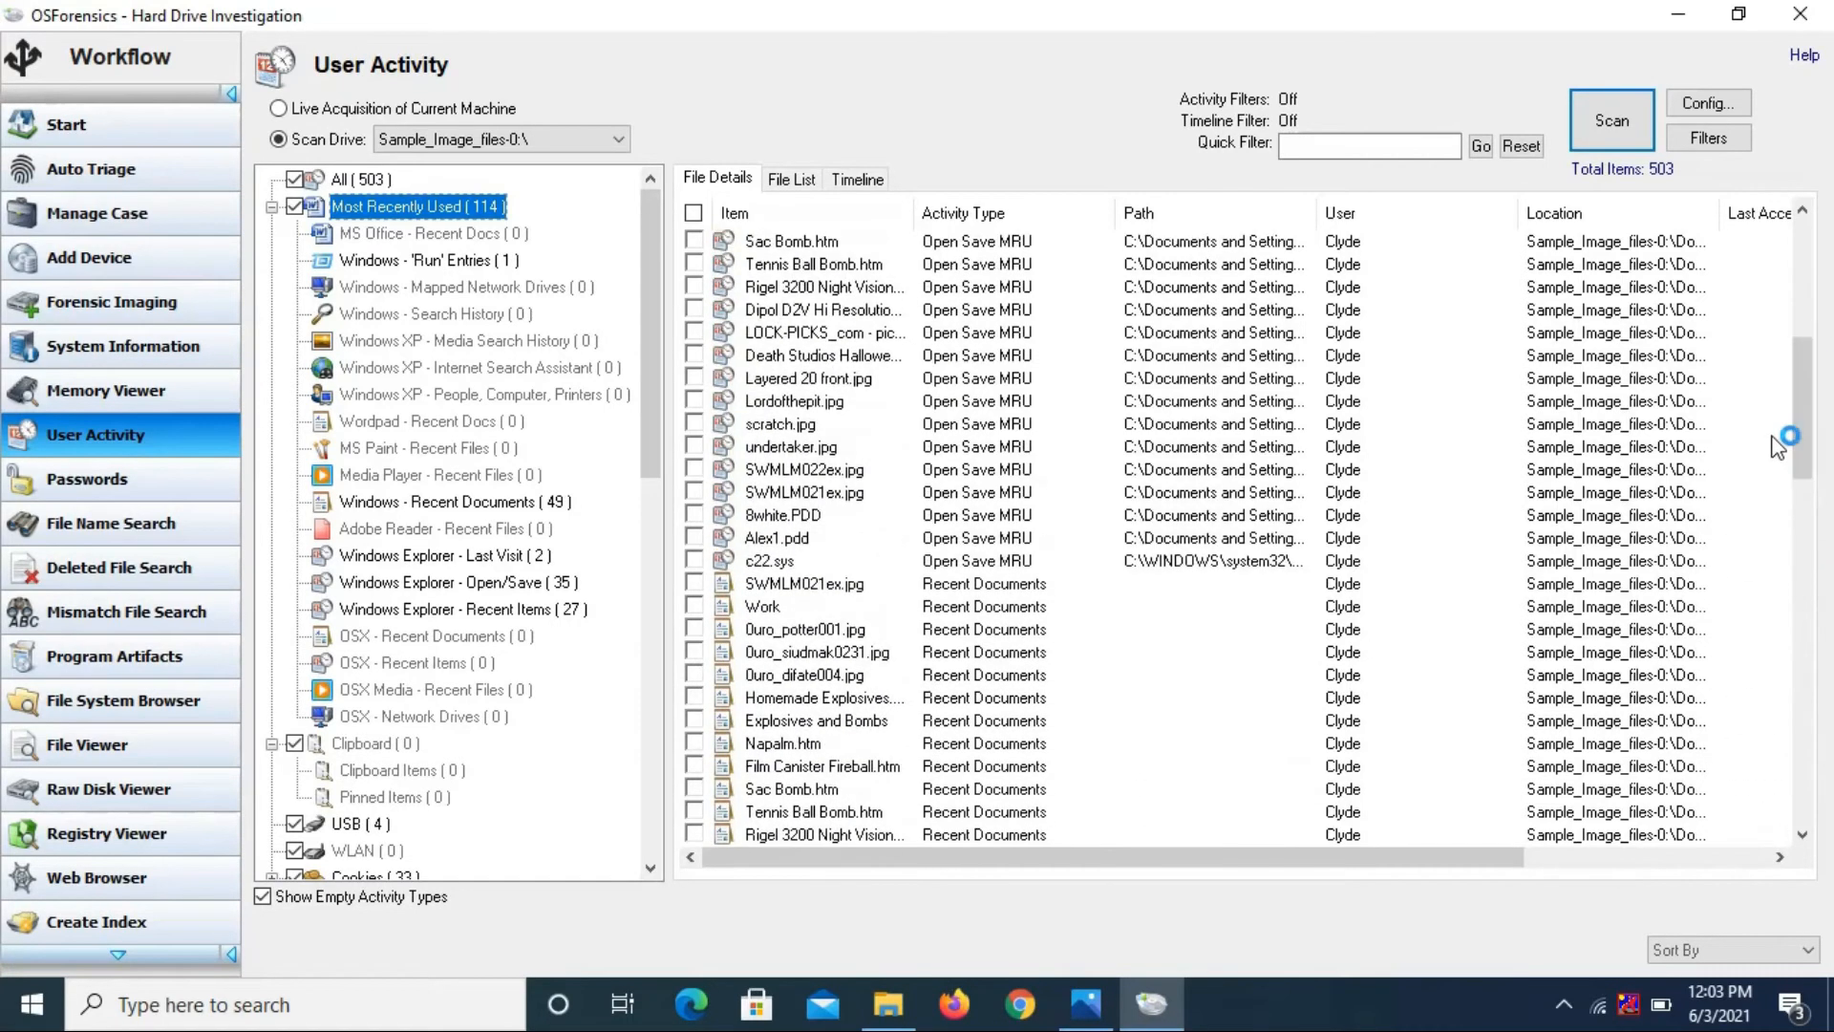
{"action": "left_click", "coordinate": [789, 515]}
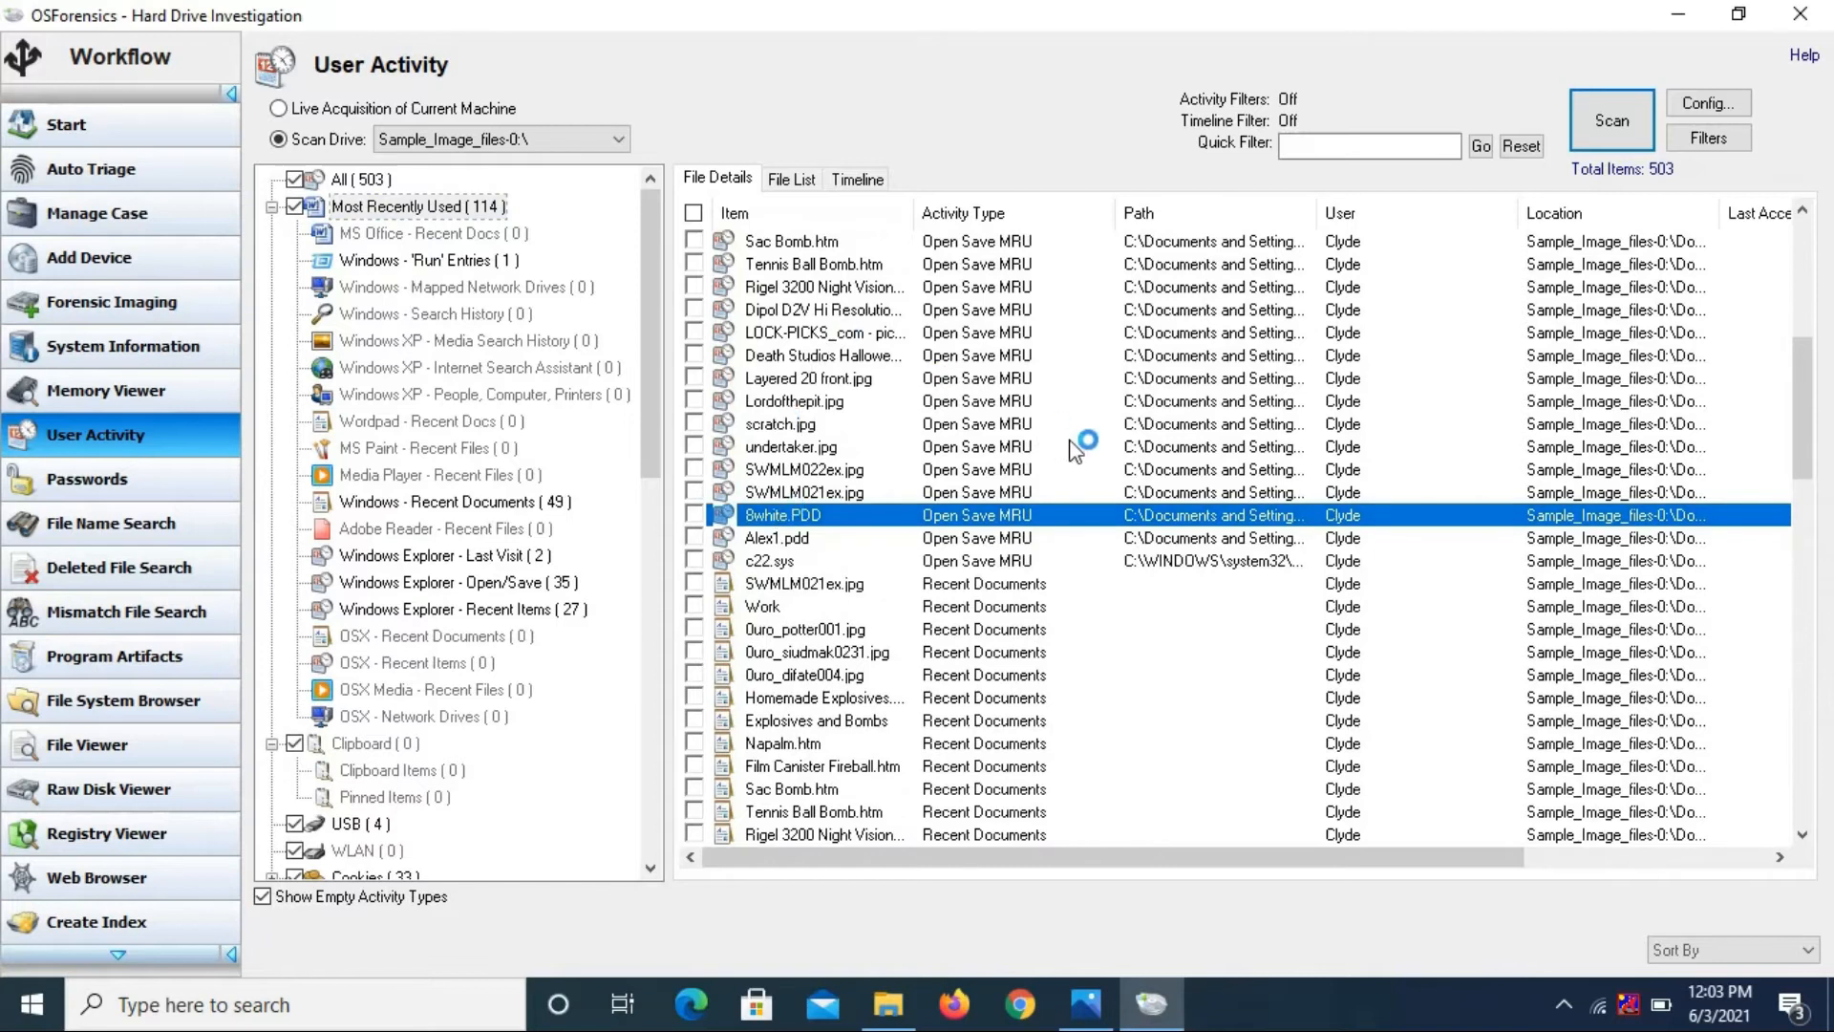
Preview the Death Studios entry's HTML in the internal viewer, then close the preview
{"action": "right_click", "coordinate": [817, 355]}
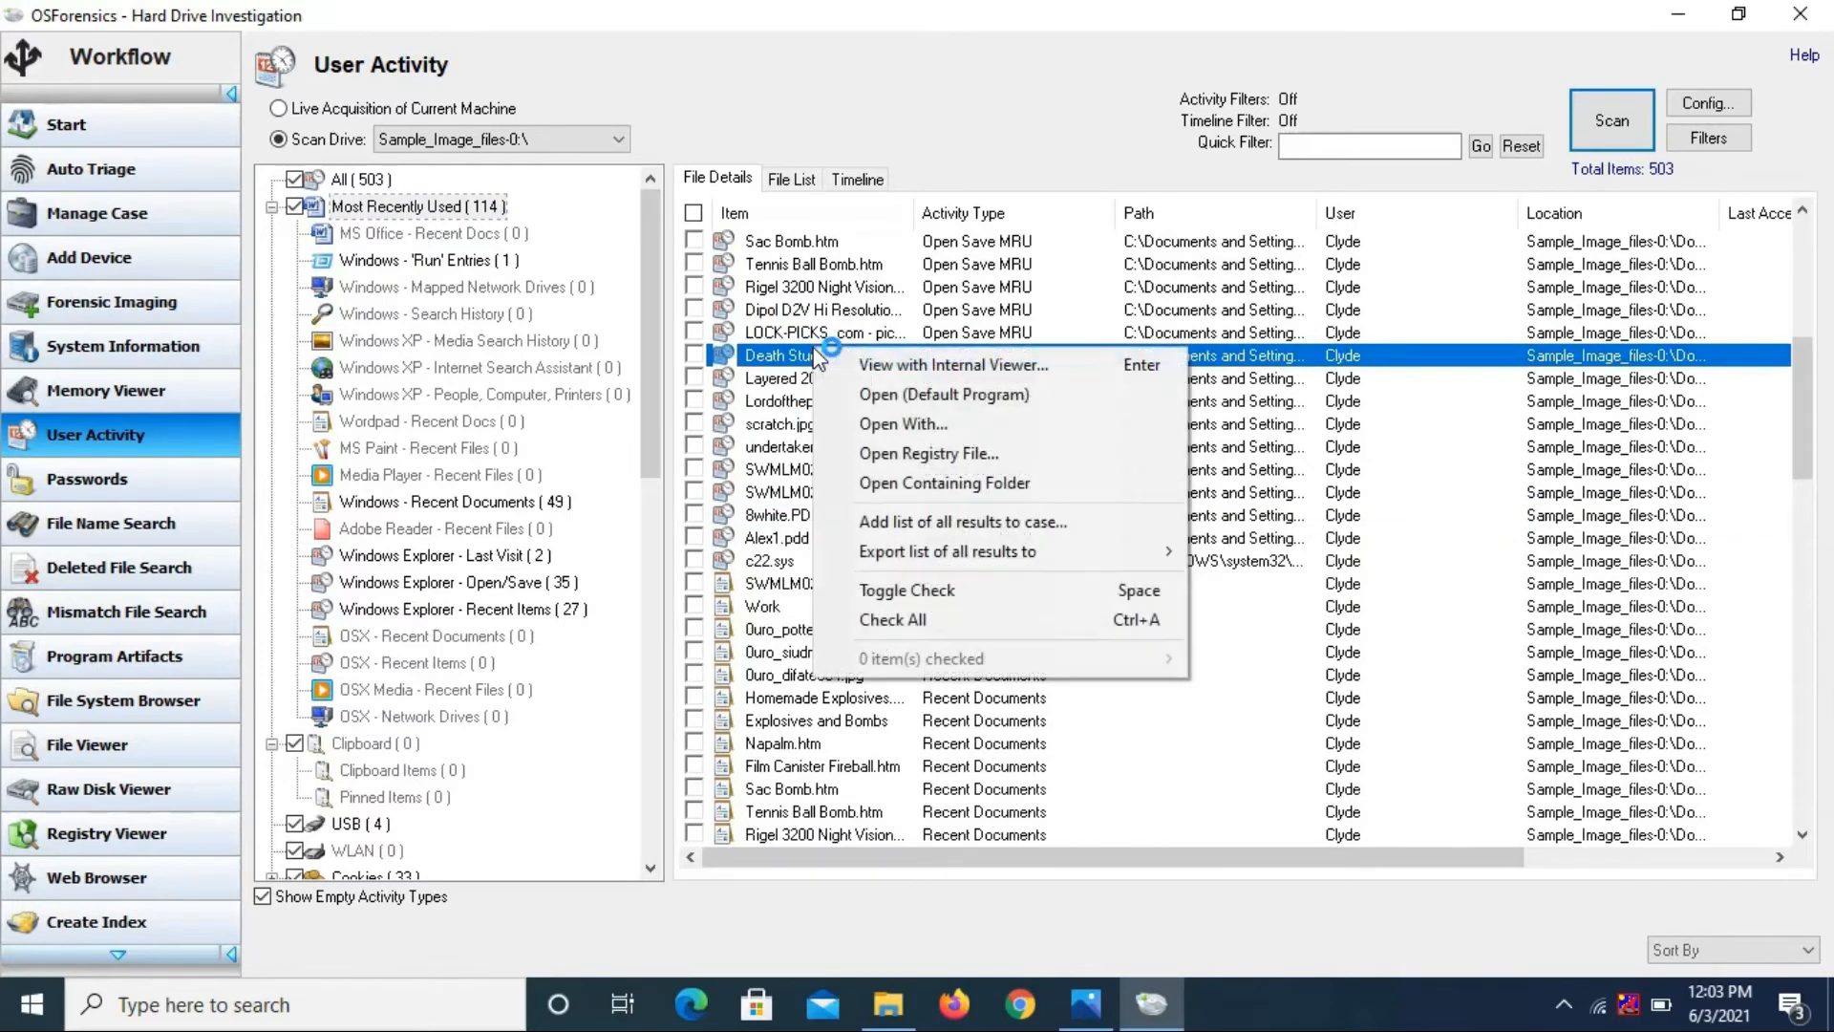
{"action": "left_click", "coordinate": [792, 363]}
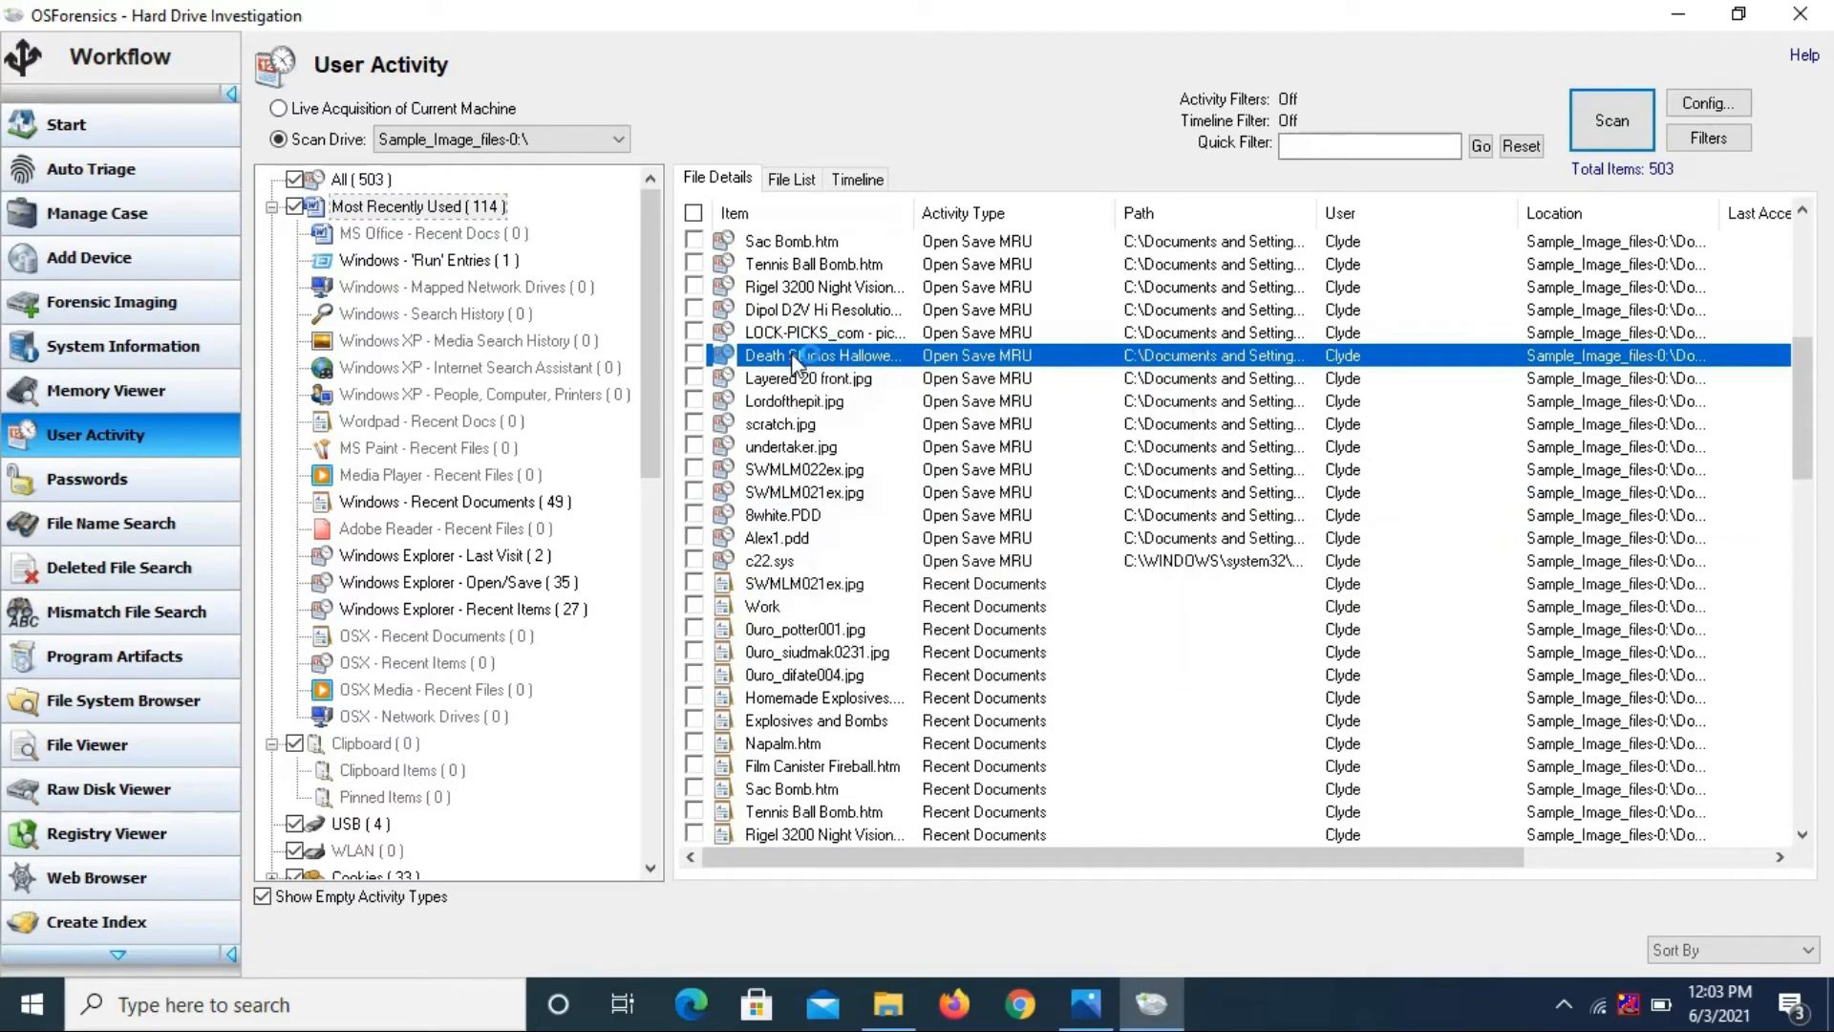
{"action": "right_click", "coordinate": [792, 355]}
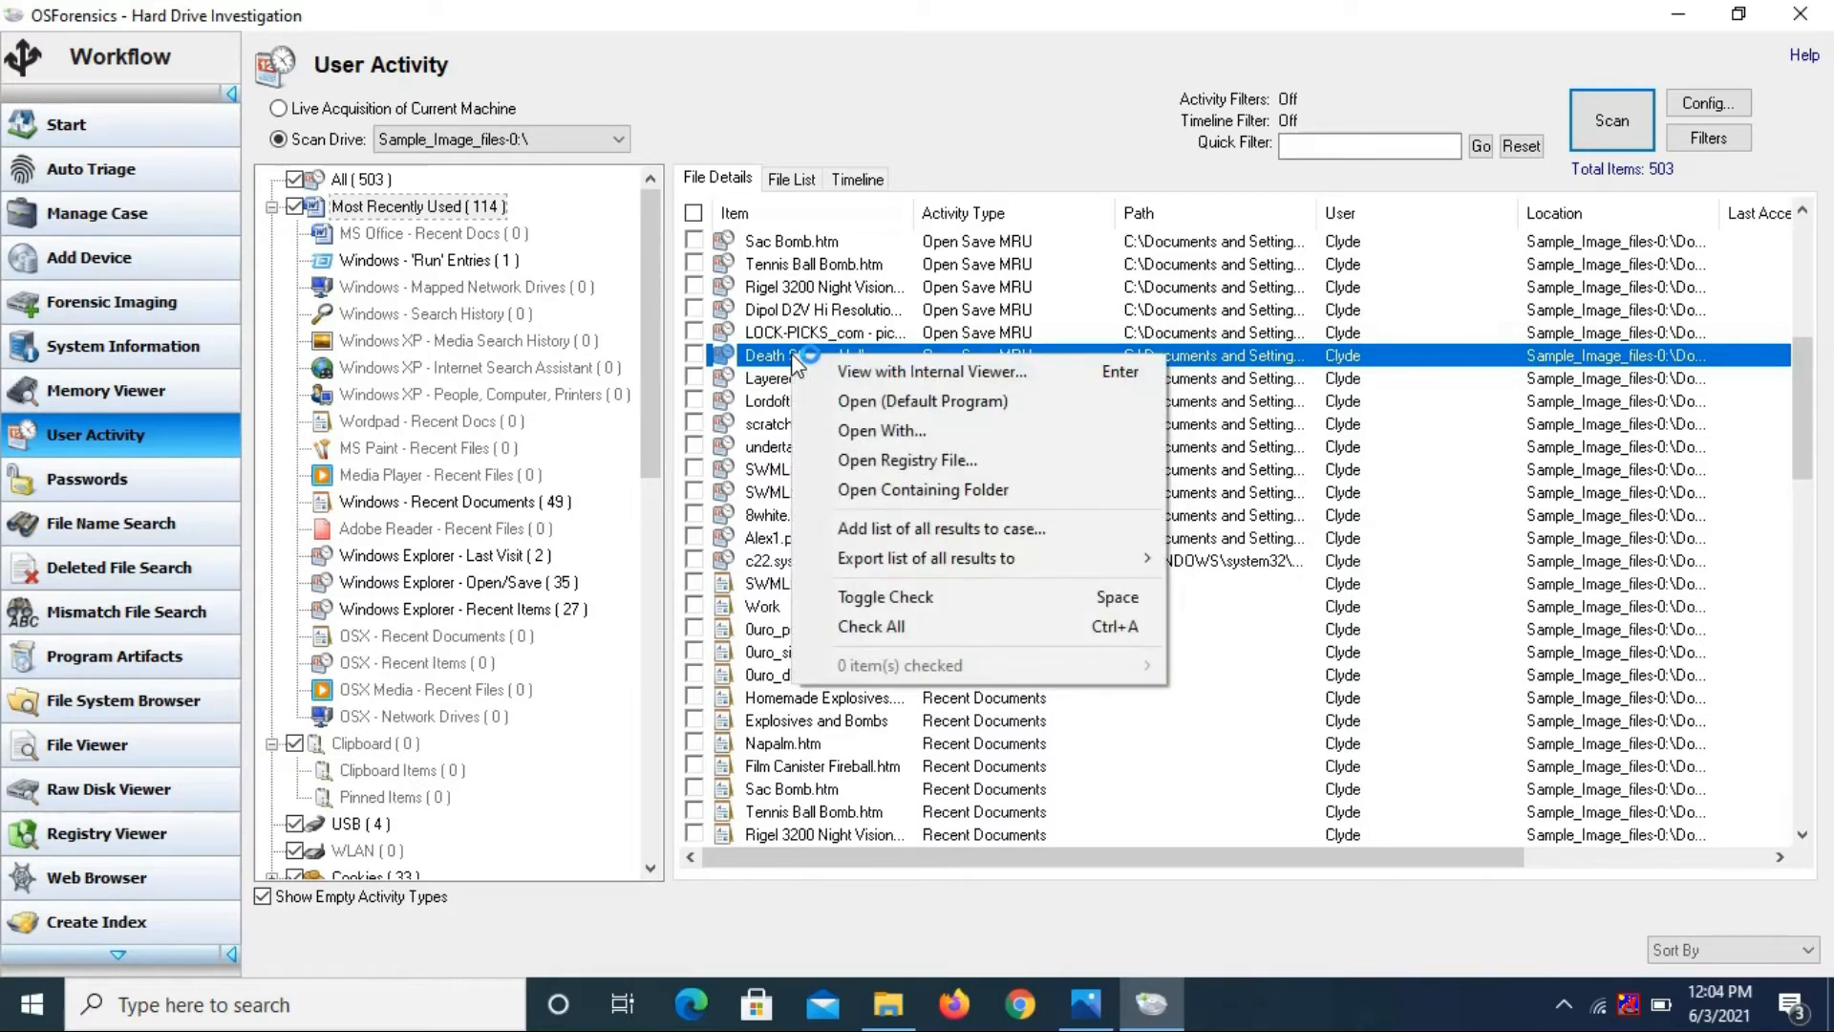
{"action": "left_click", "coordinate": [875, 371]}
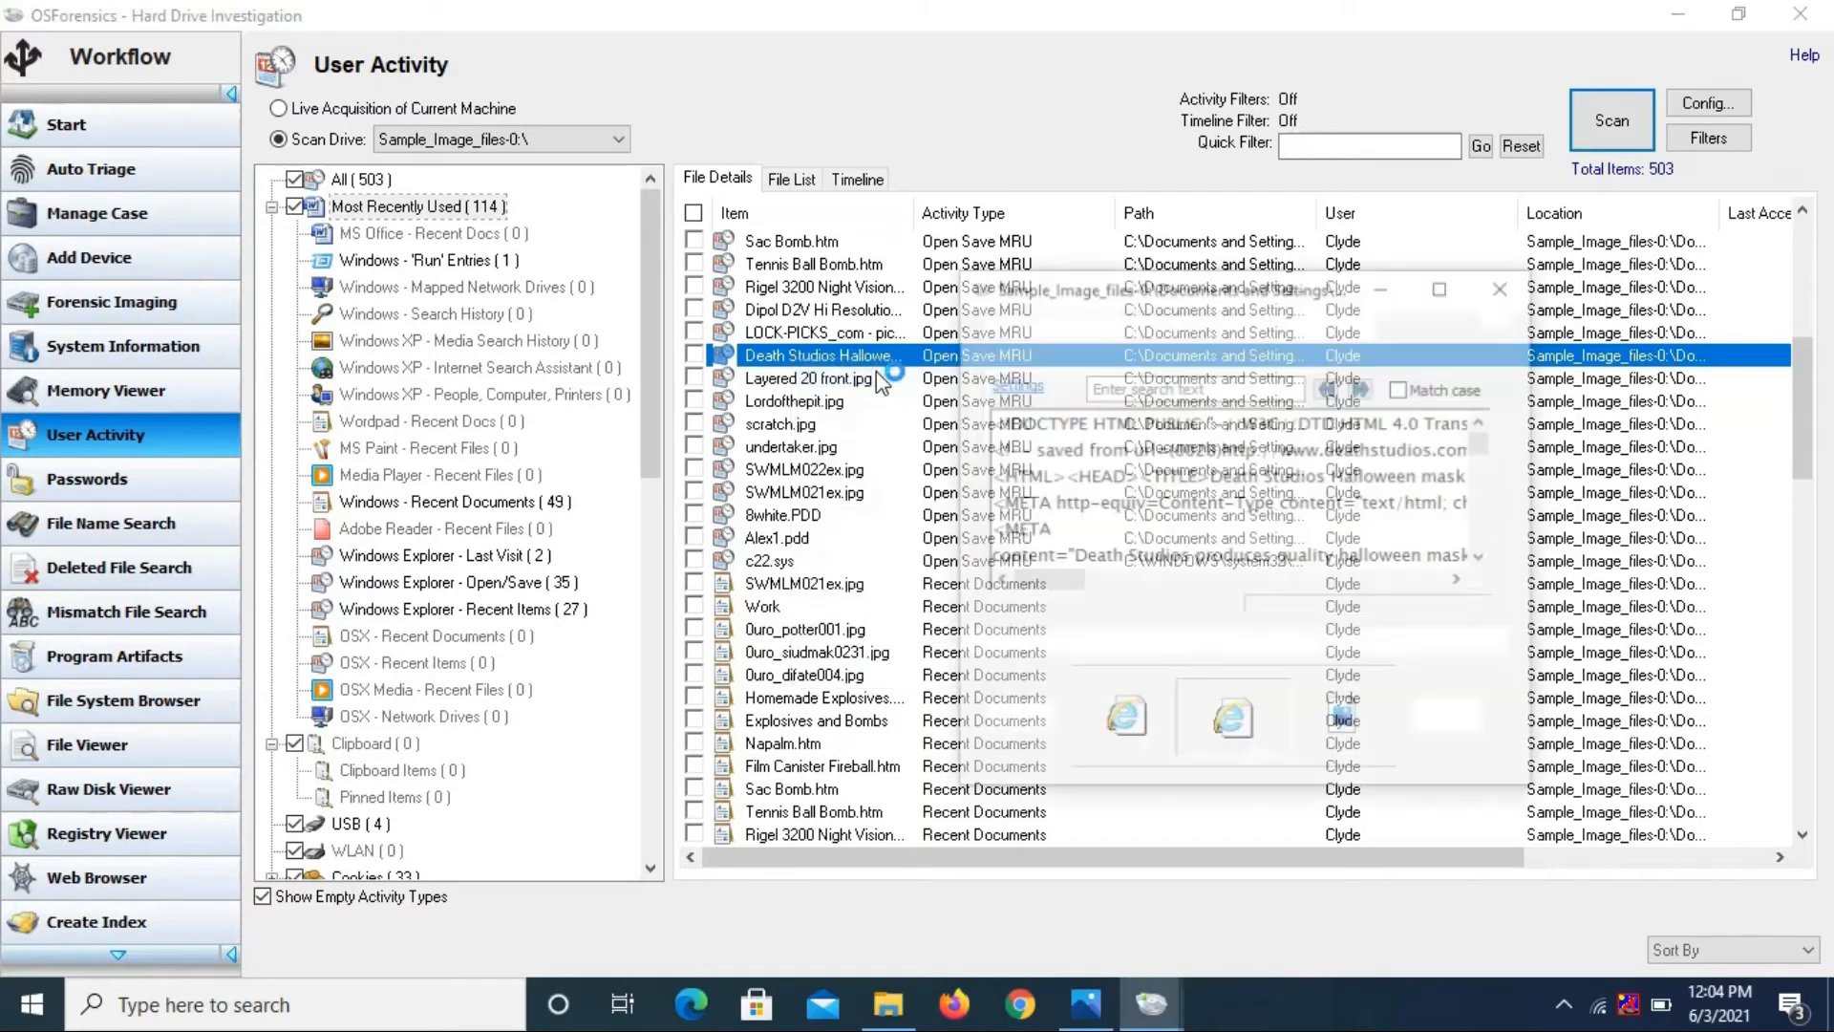
{"action": "left_click_drag", "start_coordinate": [1482, 450], "coordinate": [1474, 560]}
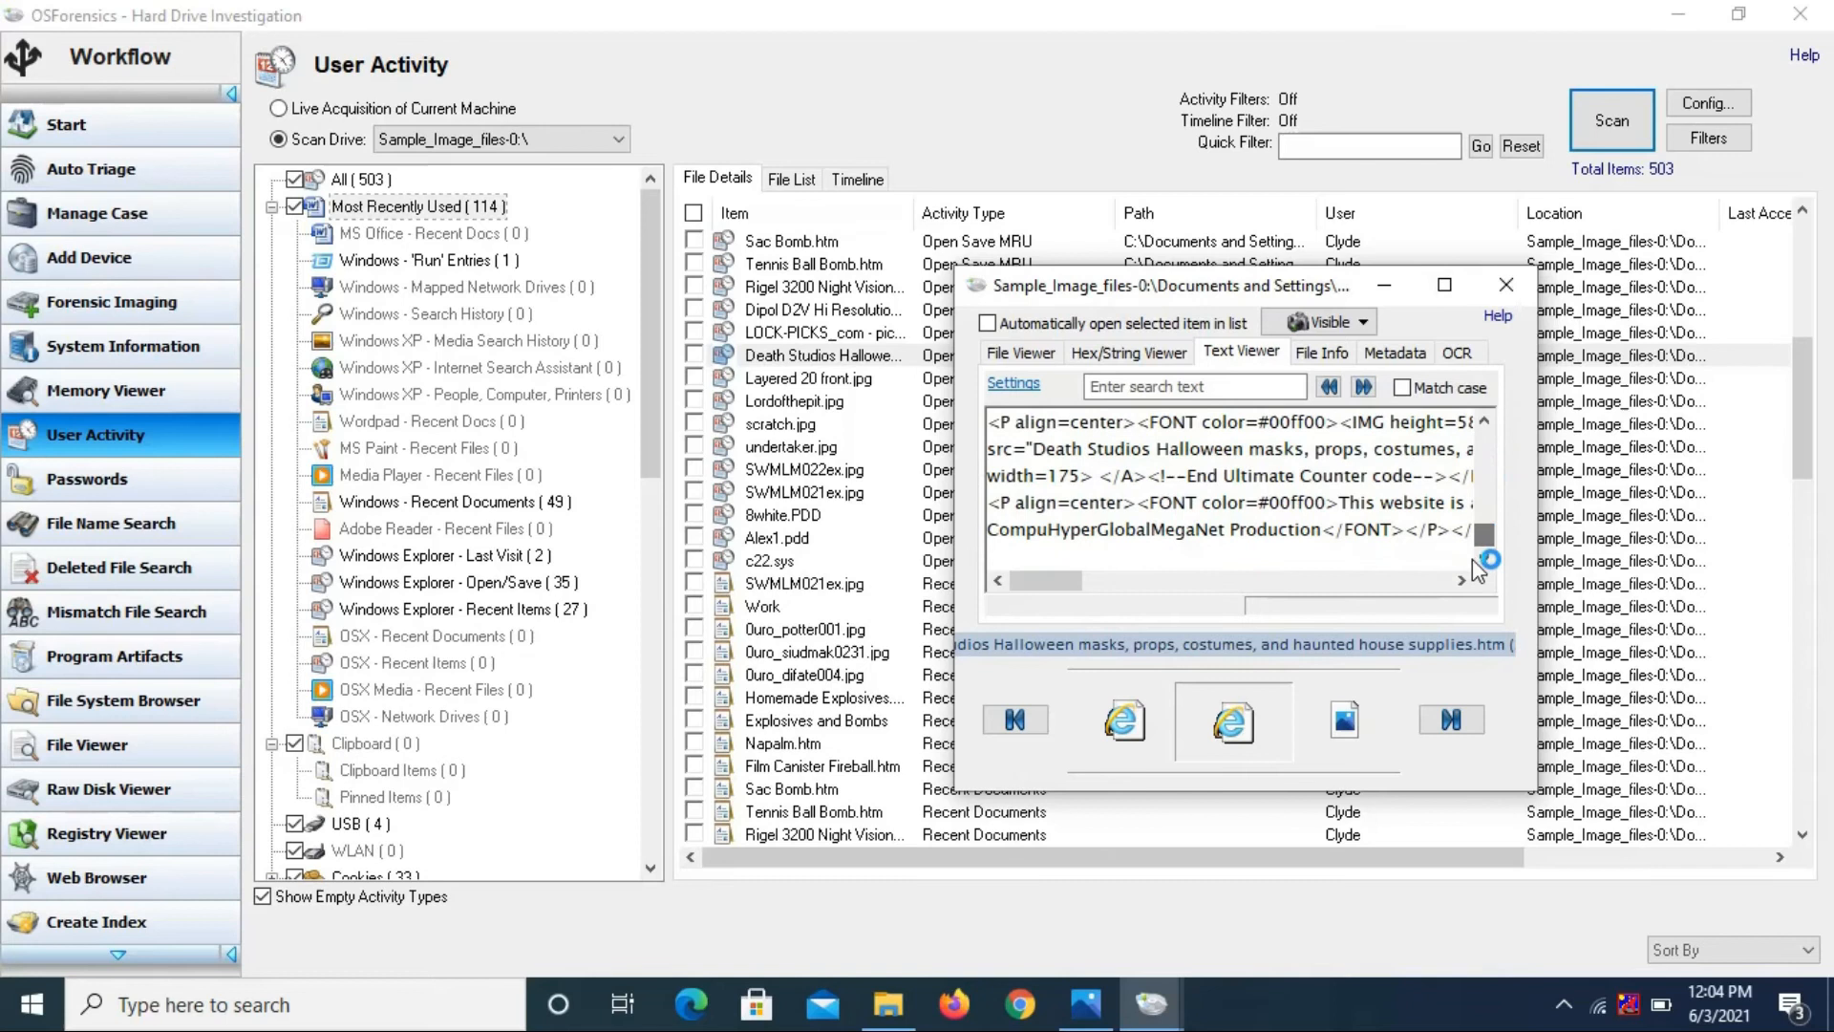
{"action": "left_click", "coordinate": [1507, 284]}
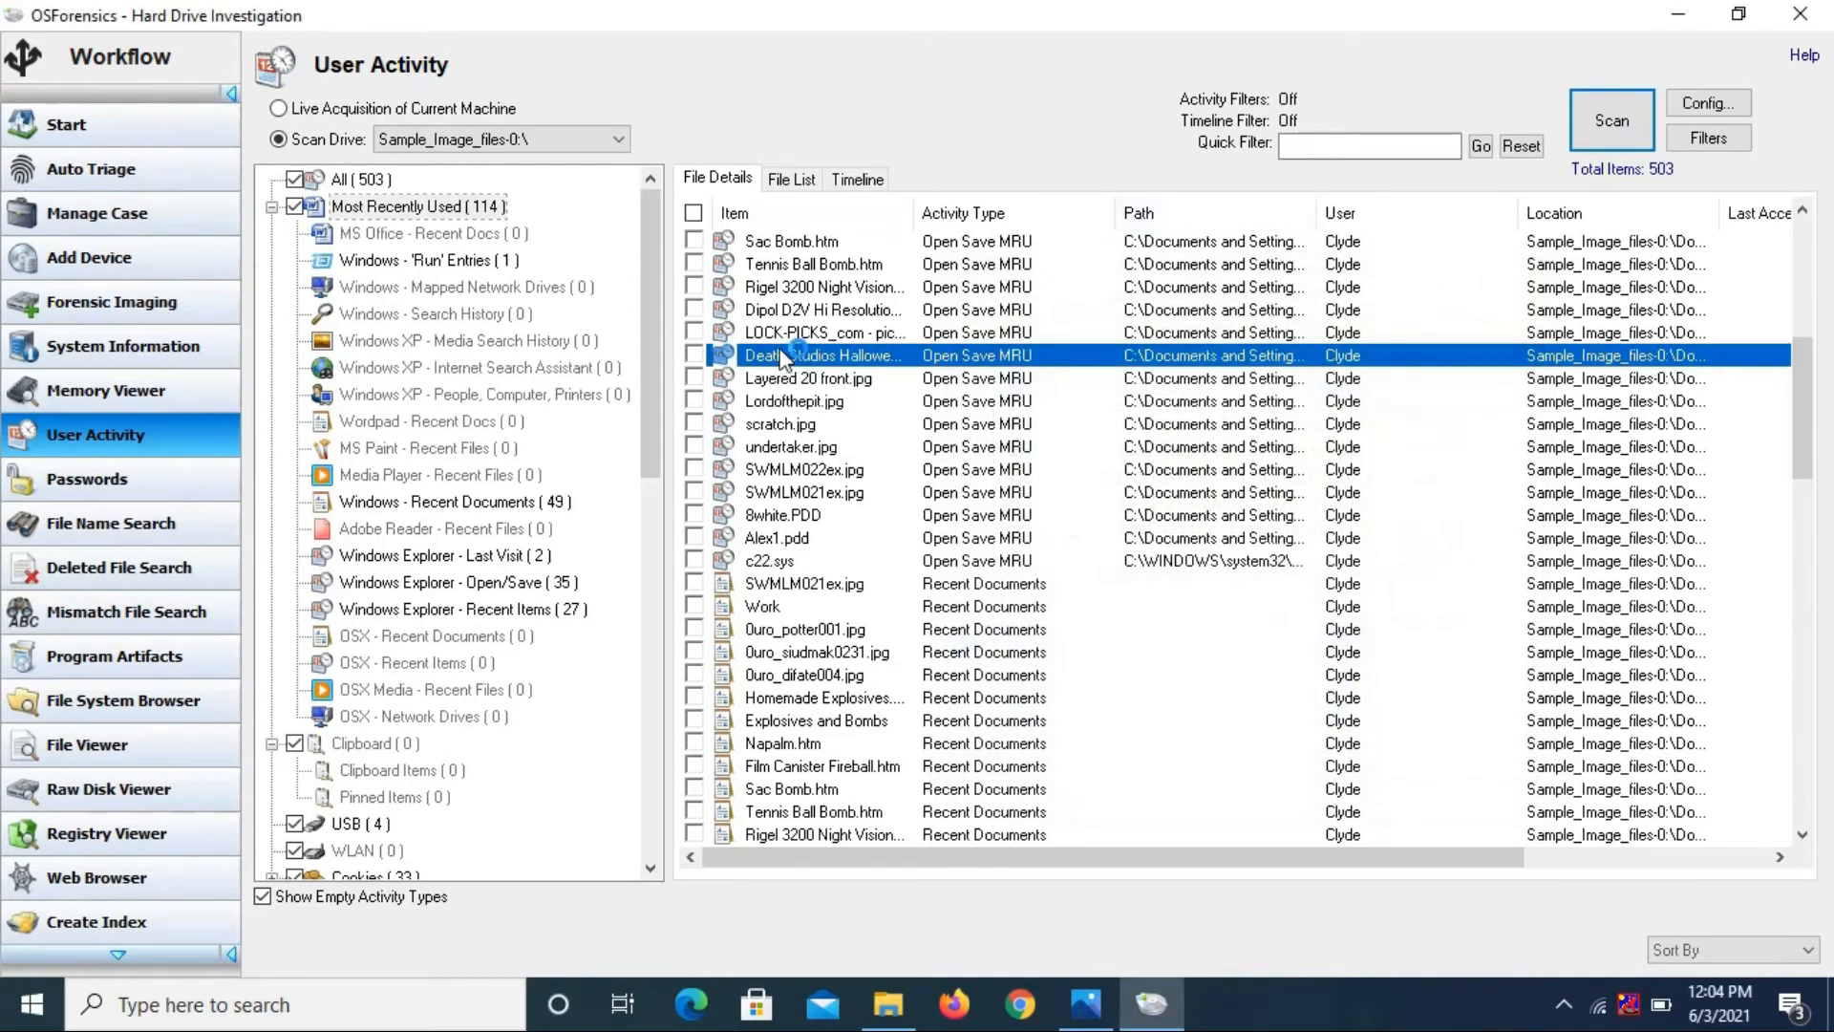
Open the Death Studios file in Microsoft Word with the default-program option
{"action": "right_click", "coordinate": [783, 358]}
{"action": "left_click", "coordinate": [850, 385]}
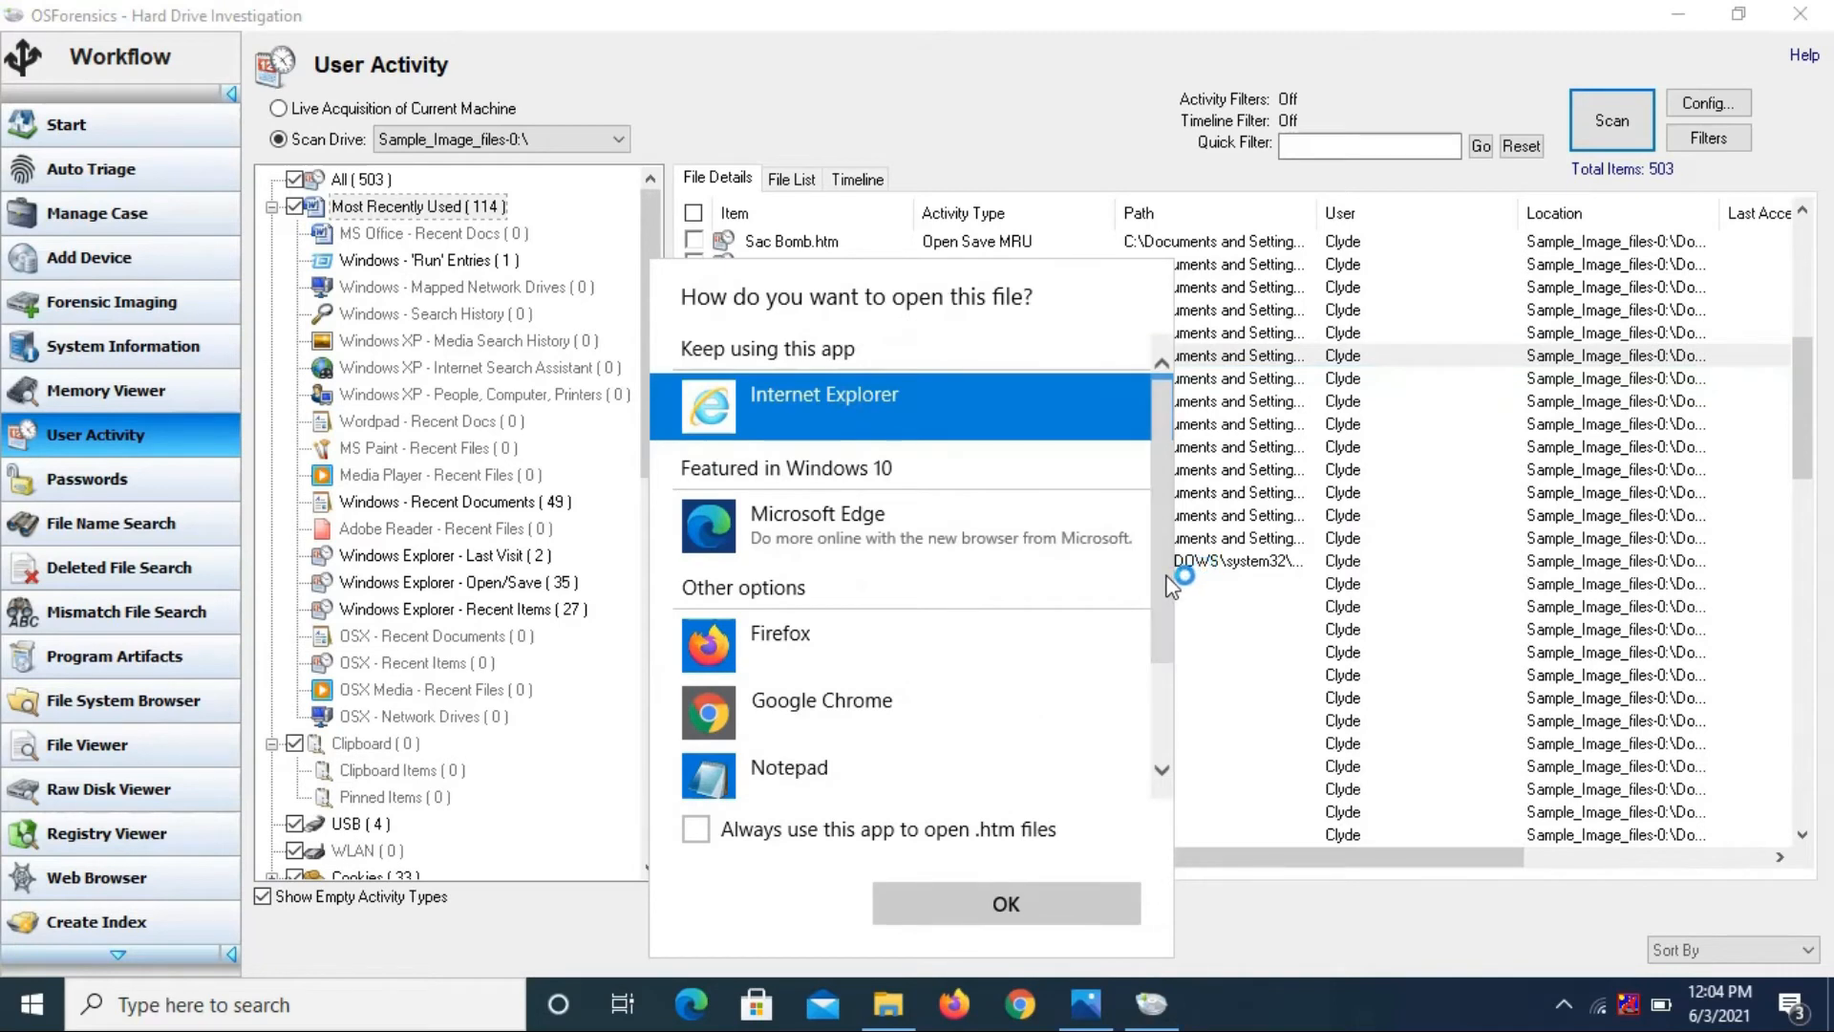
{"action": "scroll", "coordinate": [1156, 631], "scroll_direction": "down", "scroll_amount": 3}
{"action": "scroll", "coordinate": [790, 763], "scroll_direction": "up", "scroll_amount": 2}
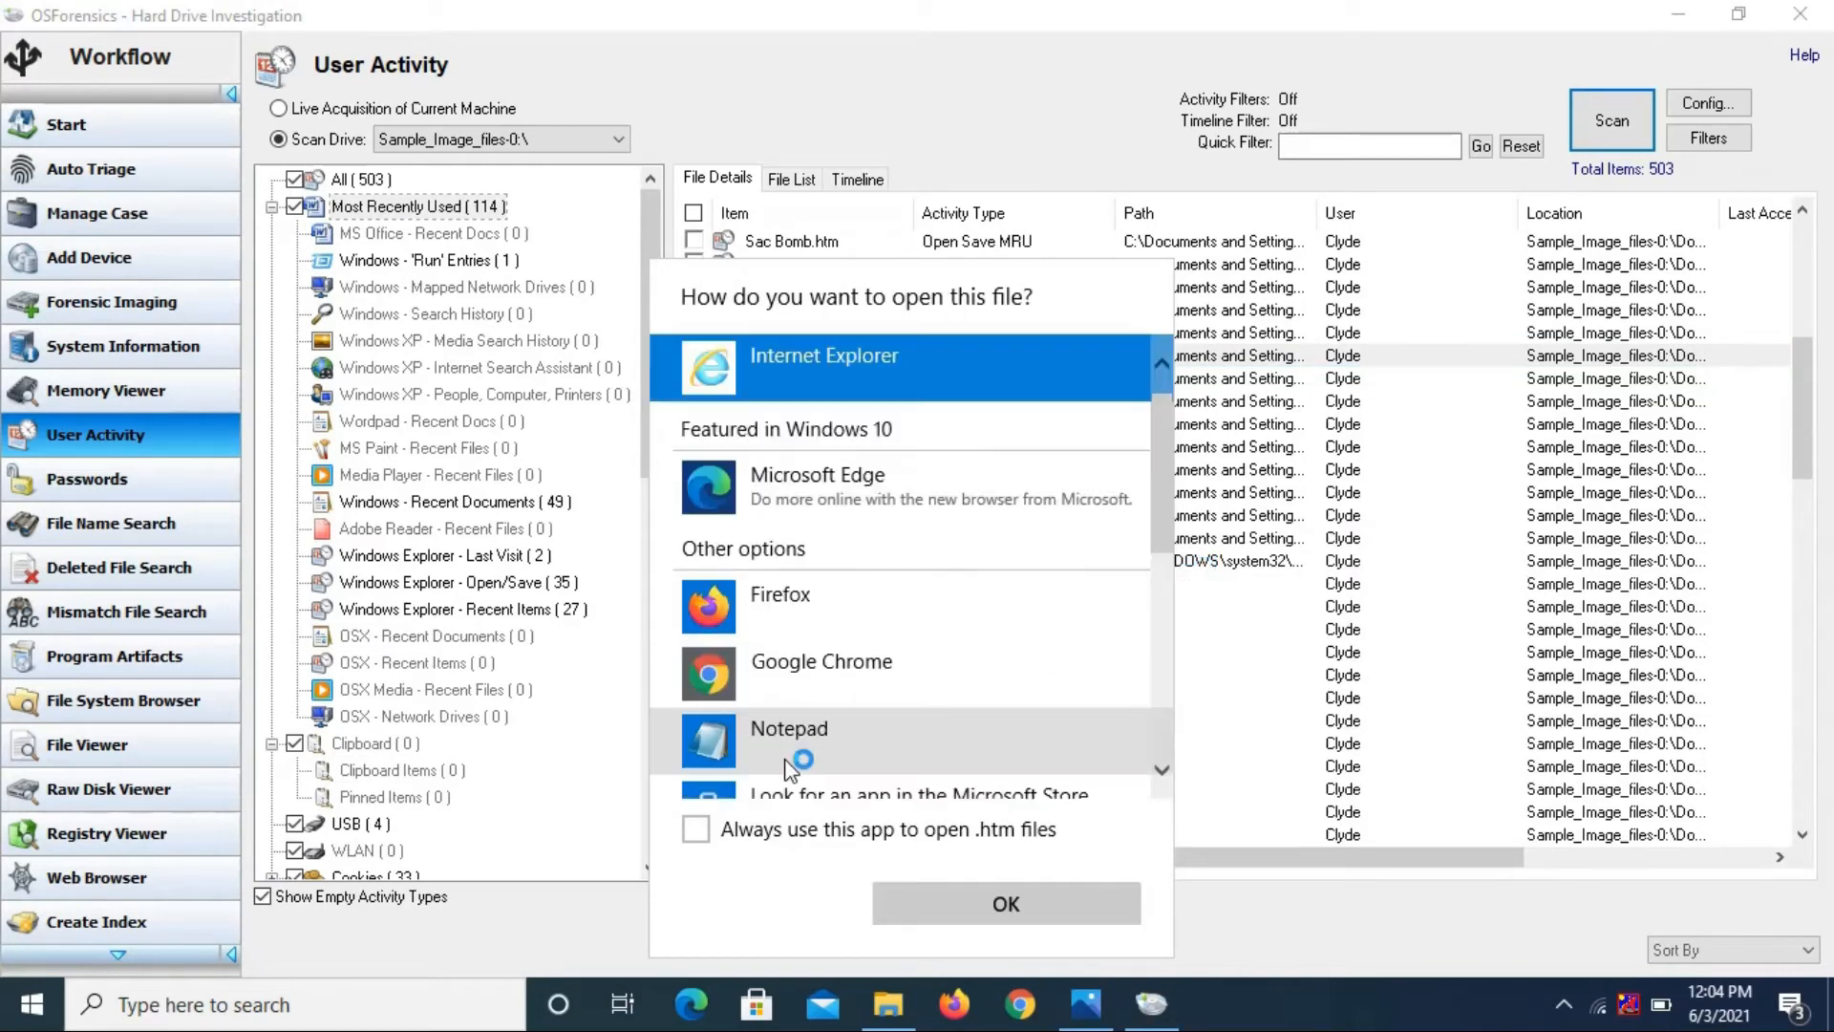
{"action": "left_click_drag", "start_coordinate": [1156, 507], "coordinate": [1151, 707]}
{"action": "left_click", "coordinate": [863, 632]}
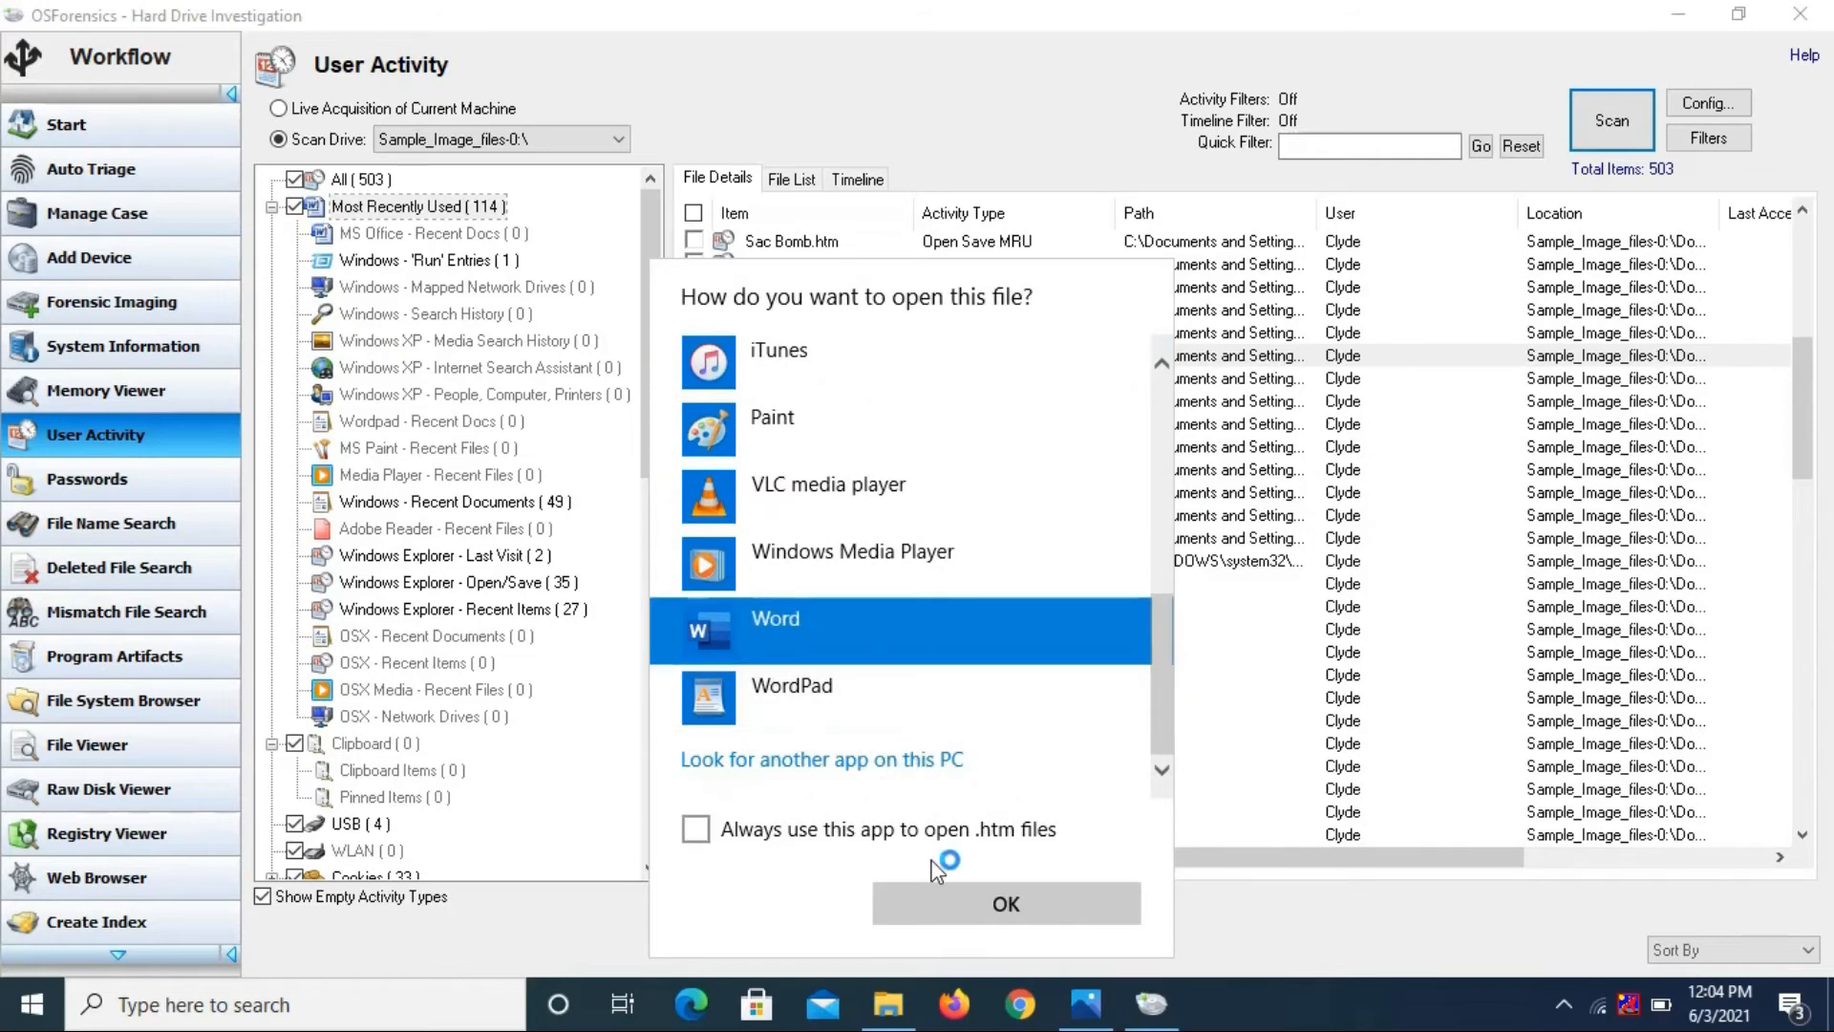
{"action": "left_click", "coordinate": [975, 902]}
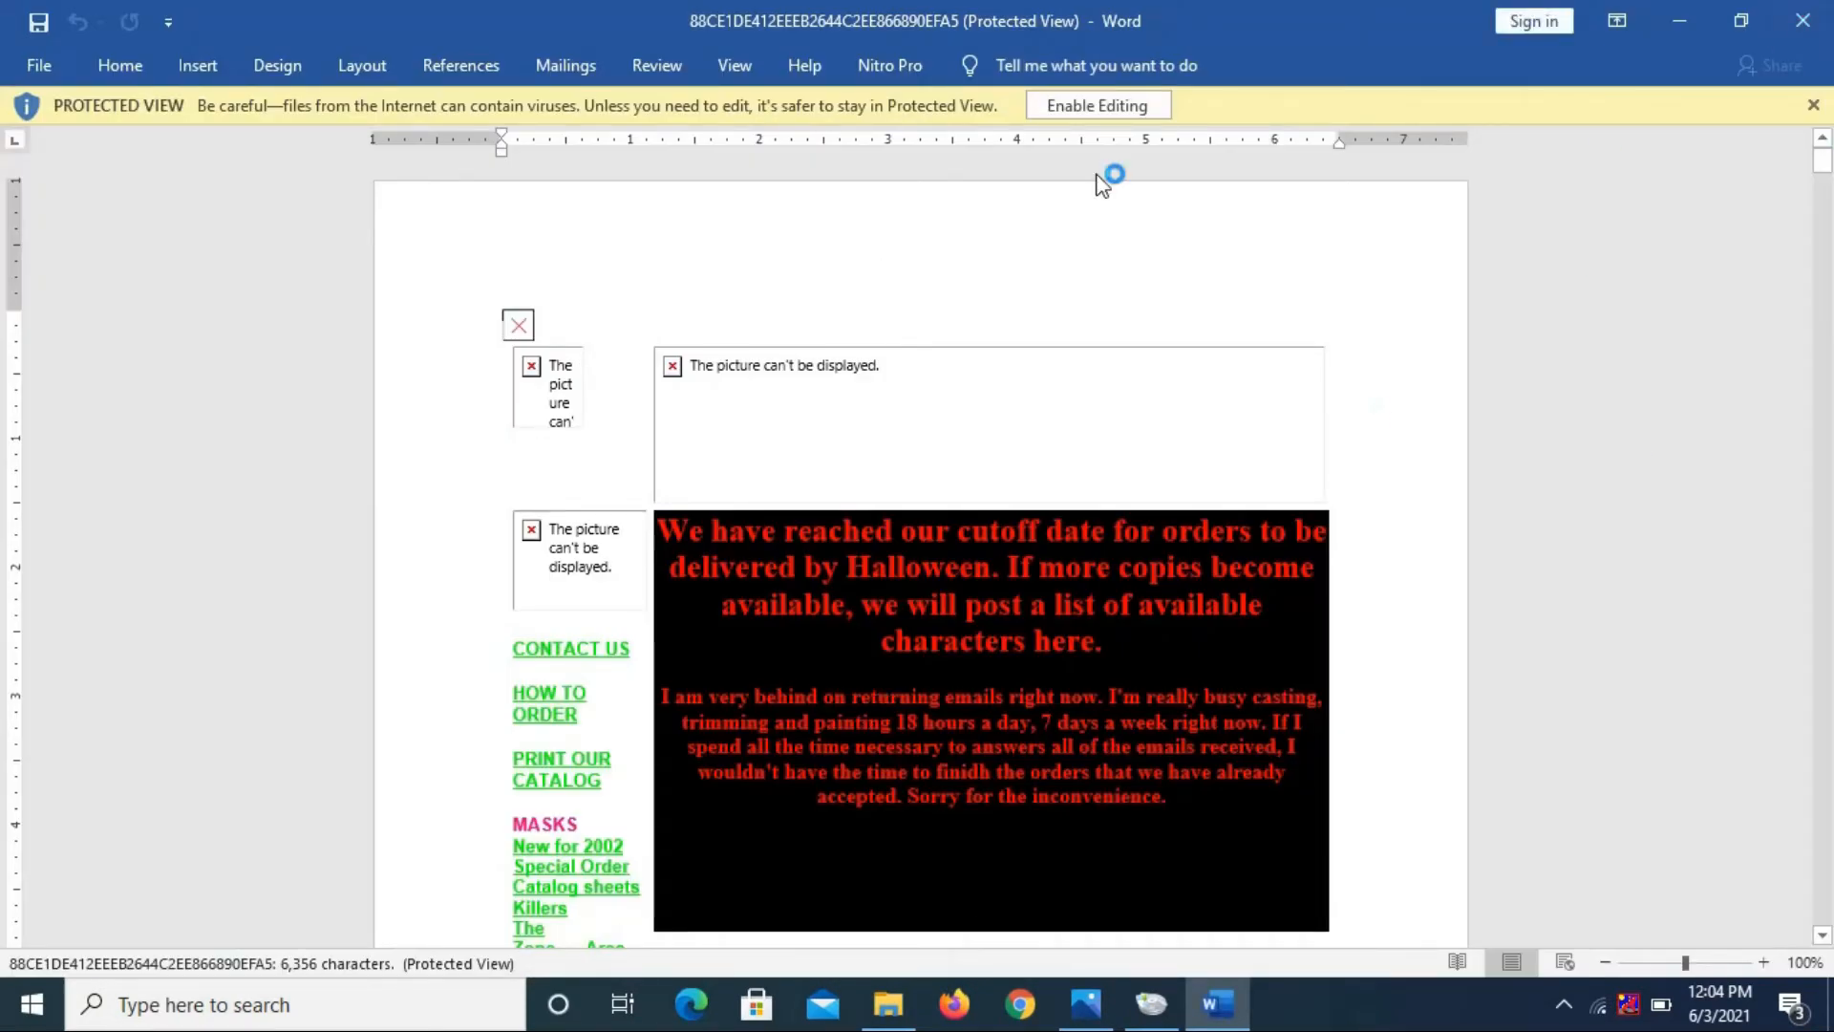
Dismiss Word's Protected View bar, scroll through the mask-shop page, then close Word
{"action": "left_click", "coordinate": [1814, 105]}
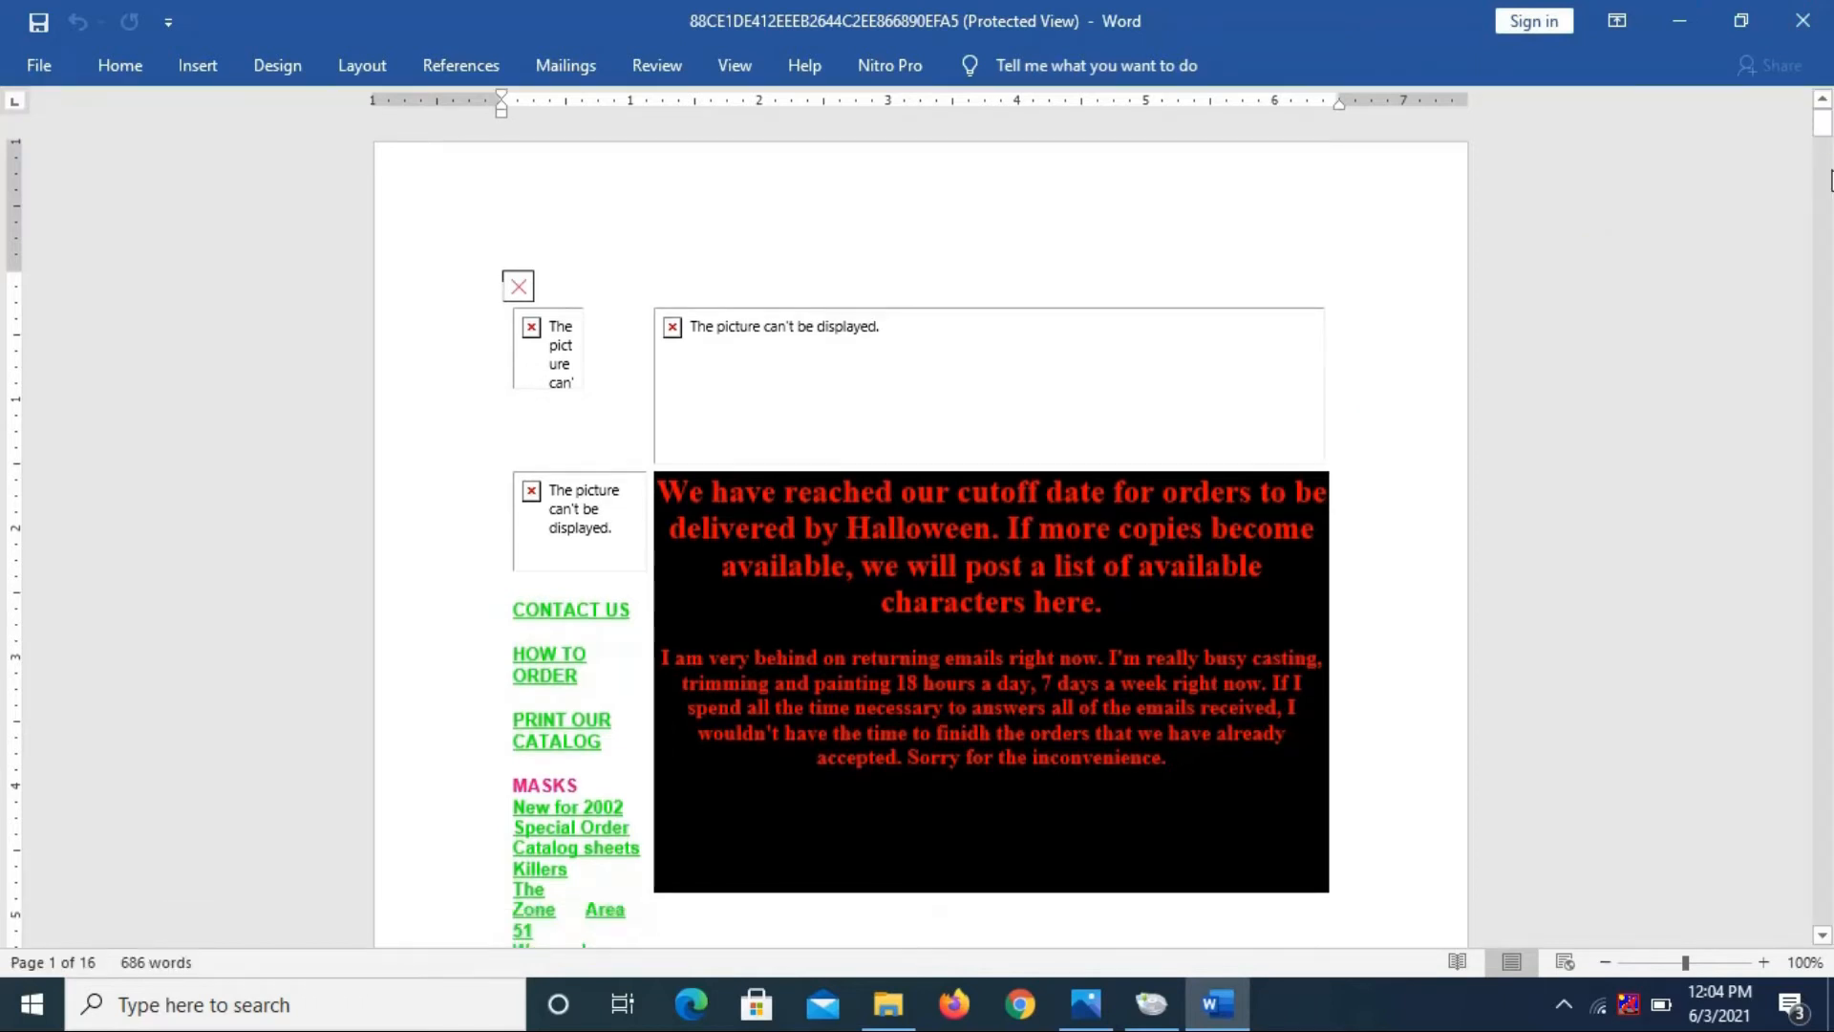
{"action": "left_click_drag", "start_coordinate": [1821, 122], "coordinate": [1827, 660]}
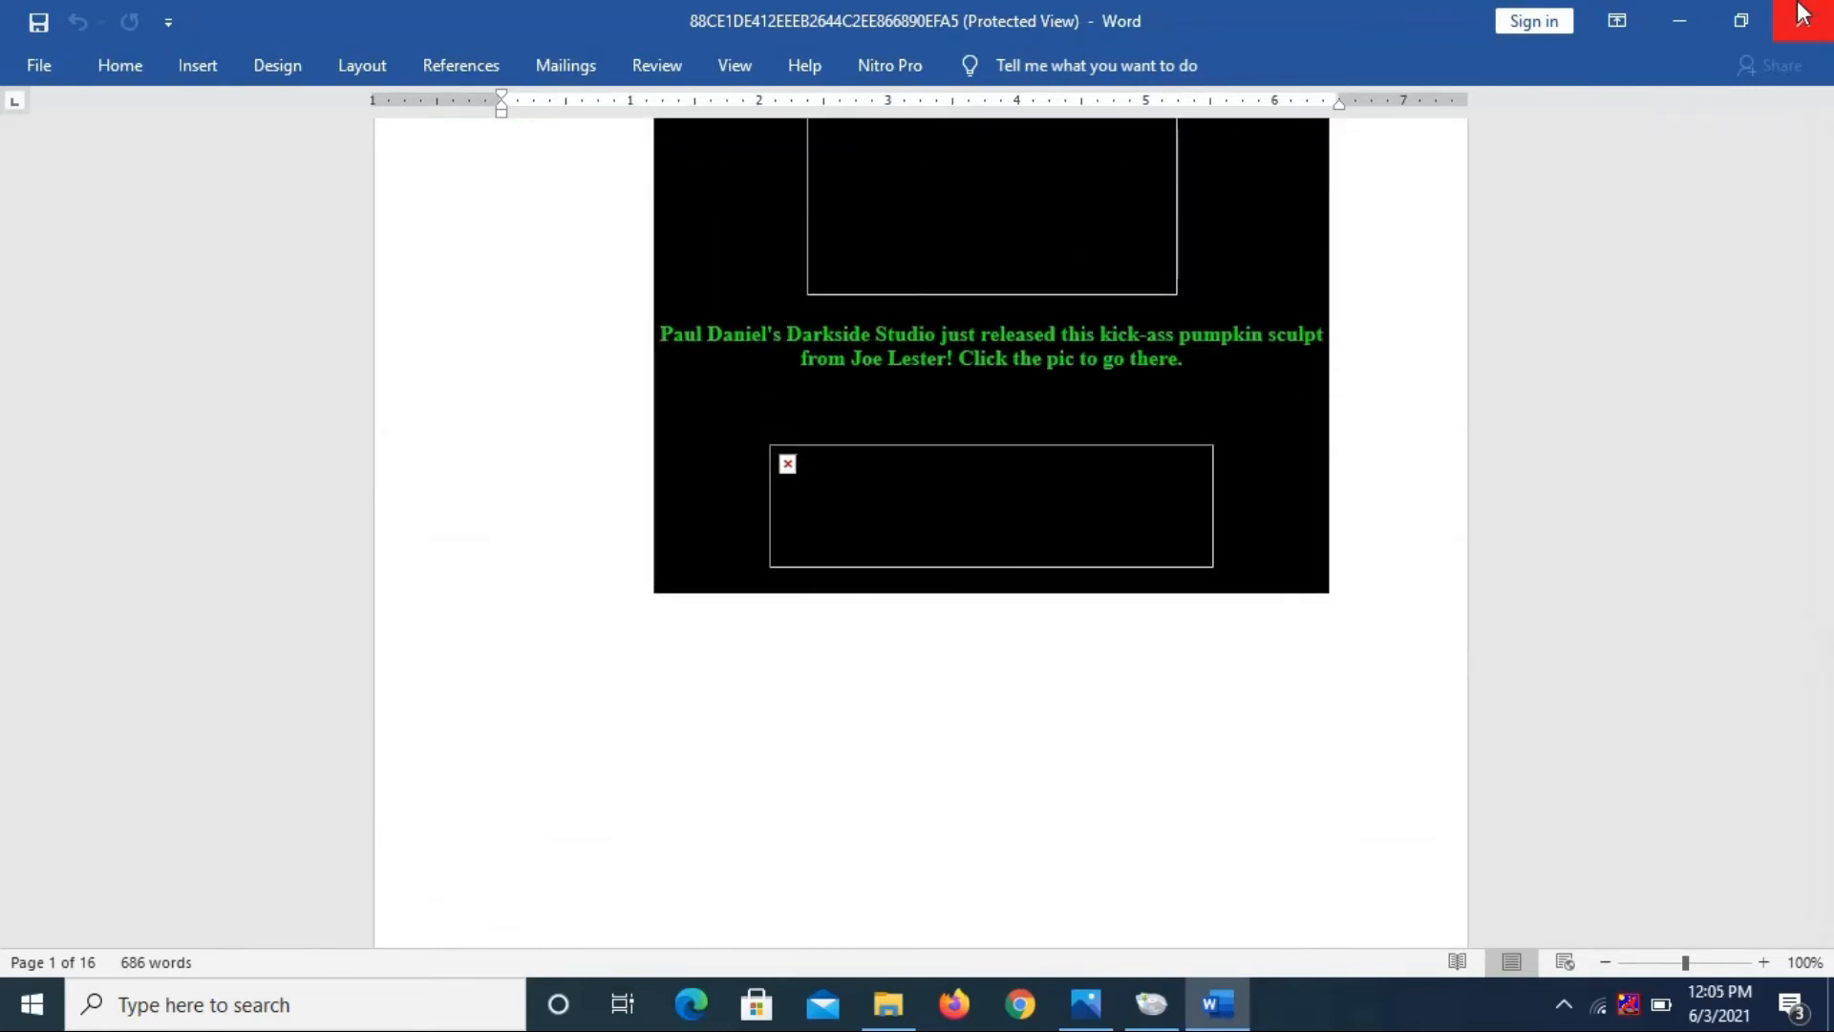
{"action": "left_click", "coordinate": [1803, 20]}
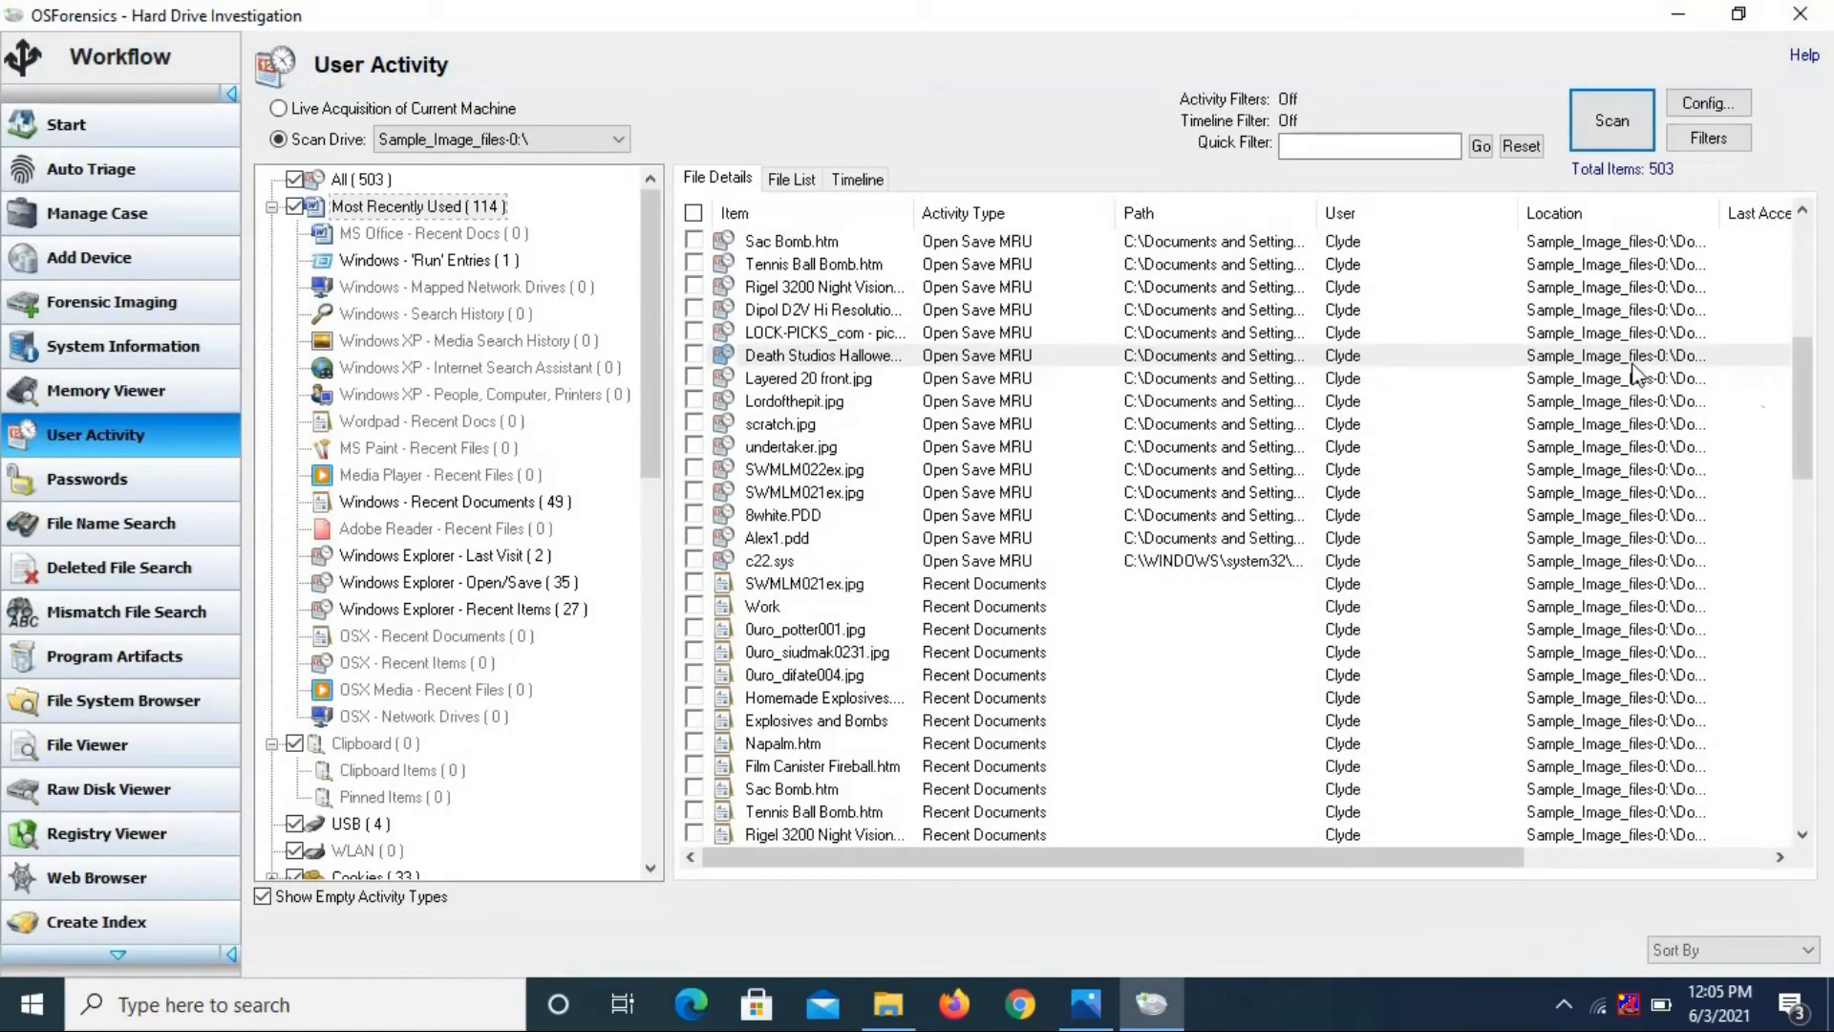
Select the Death Studios entry, look over its actions menu, and tick it
{"action": "left_click_drag", "start_coordinate": [1802, 403], "coordinate": [1794, 296]}
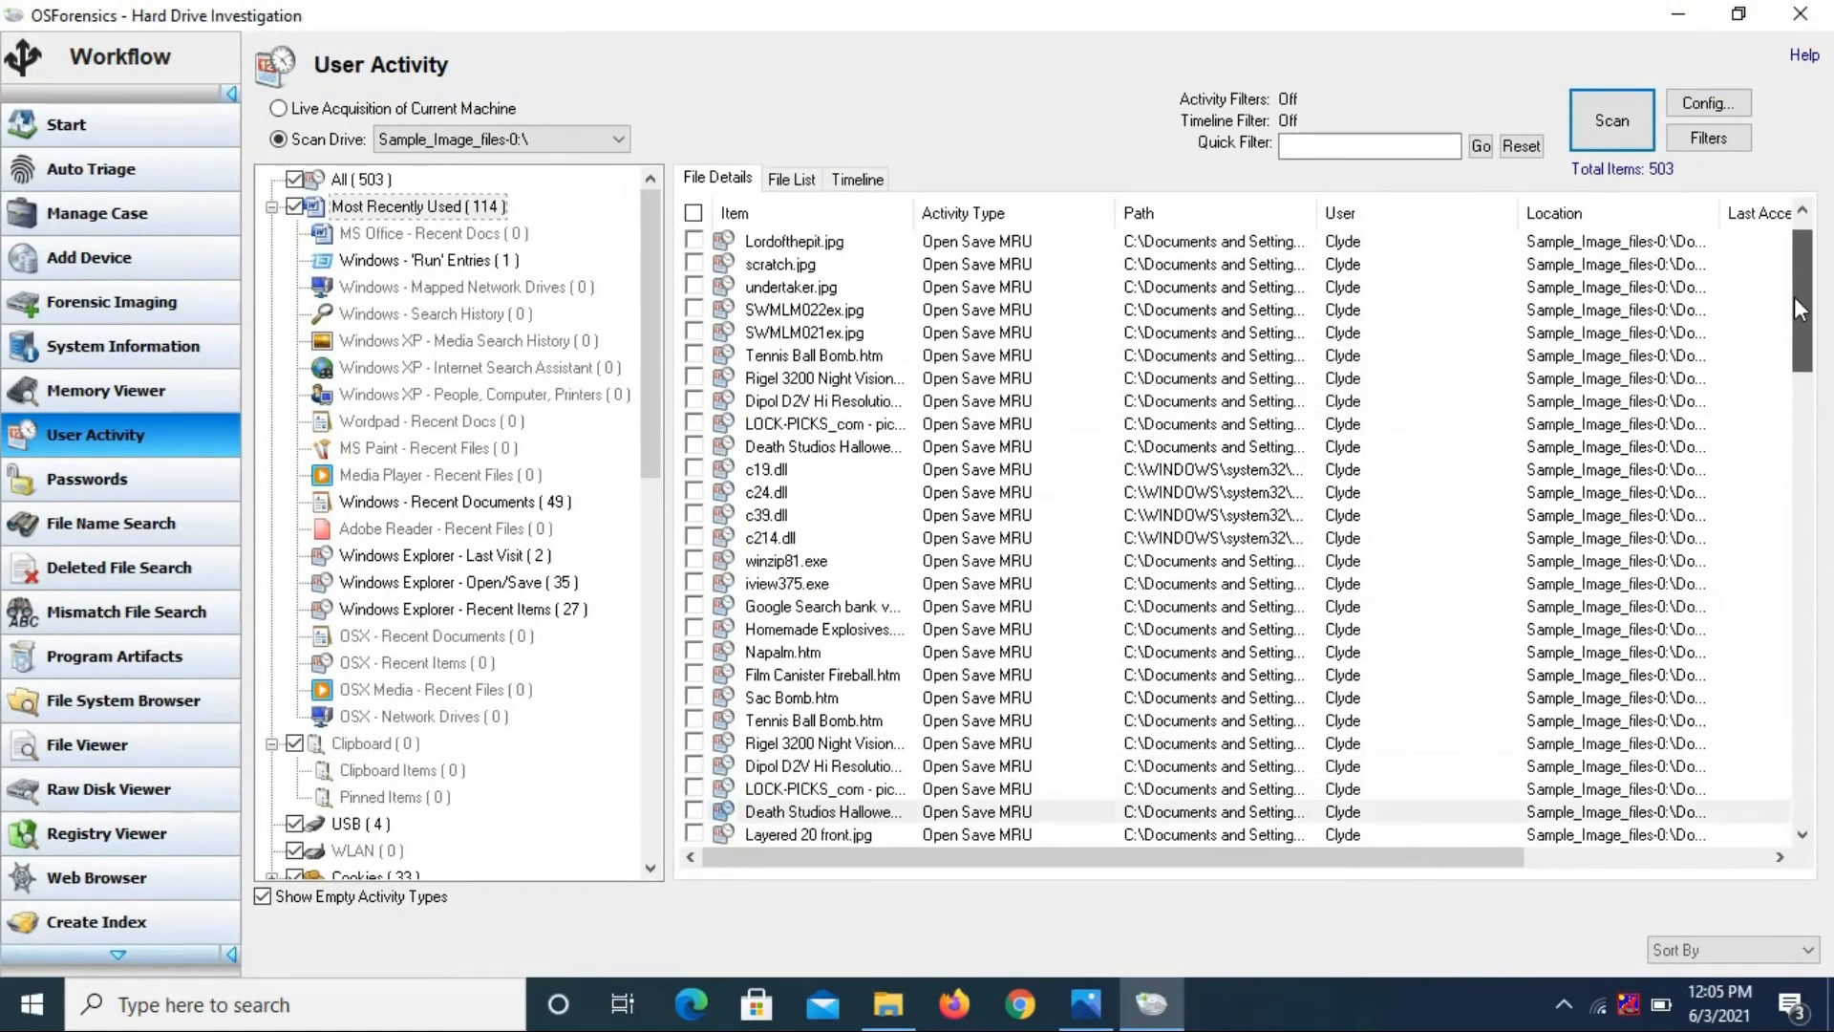
{"action": "left_click", "coordinate": [814, 432]}
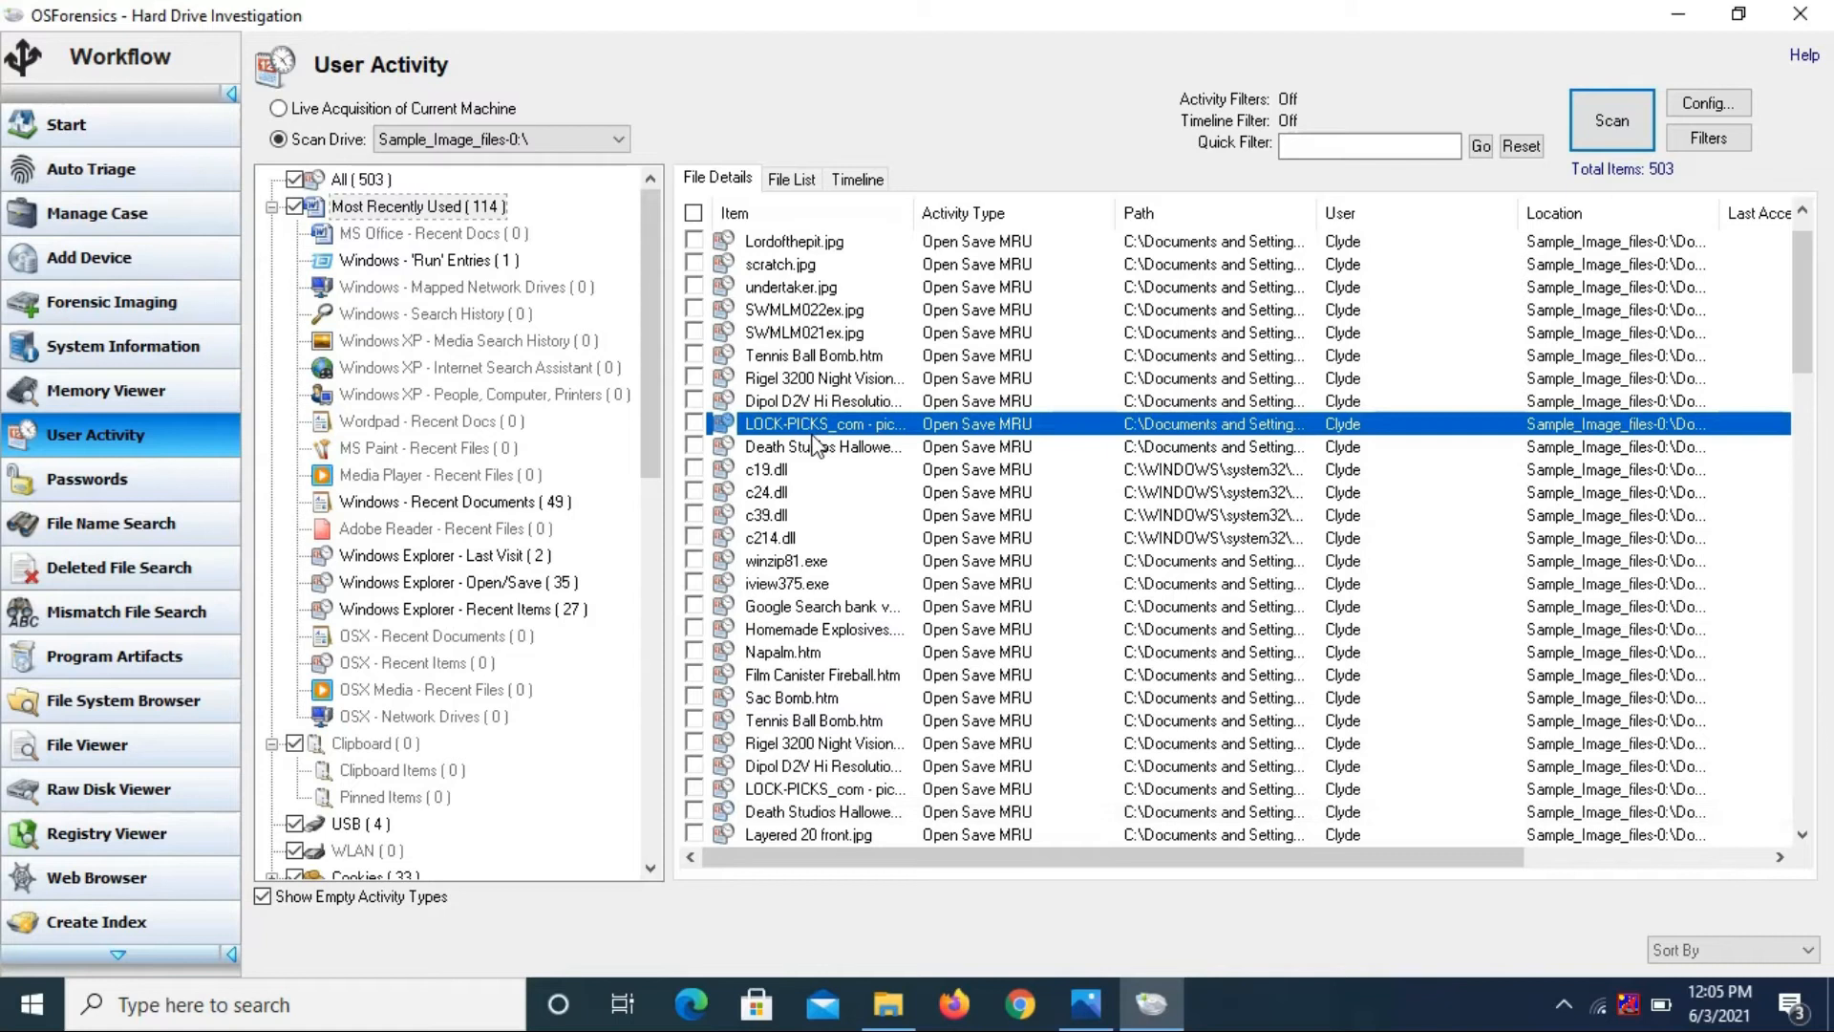
{"action": "left_click", "coordinate": [805, 455]}
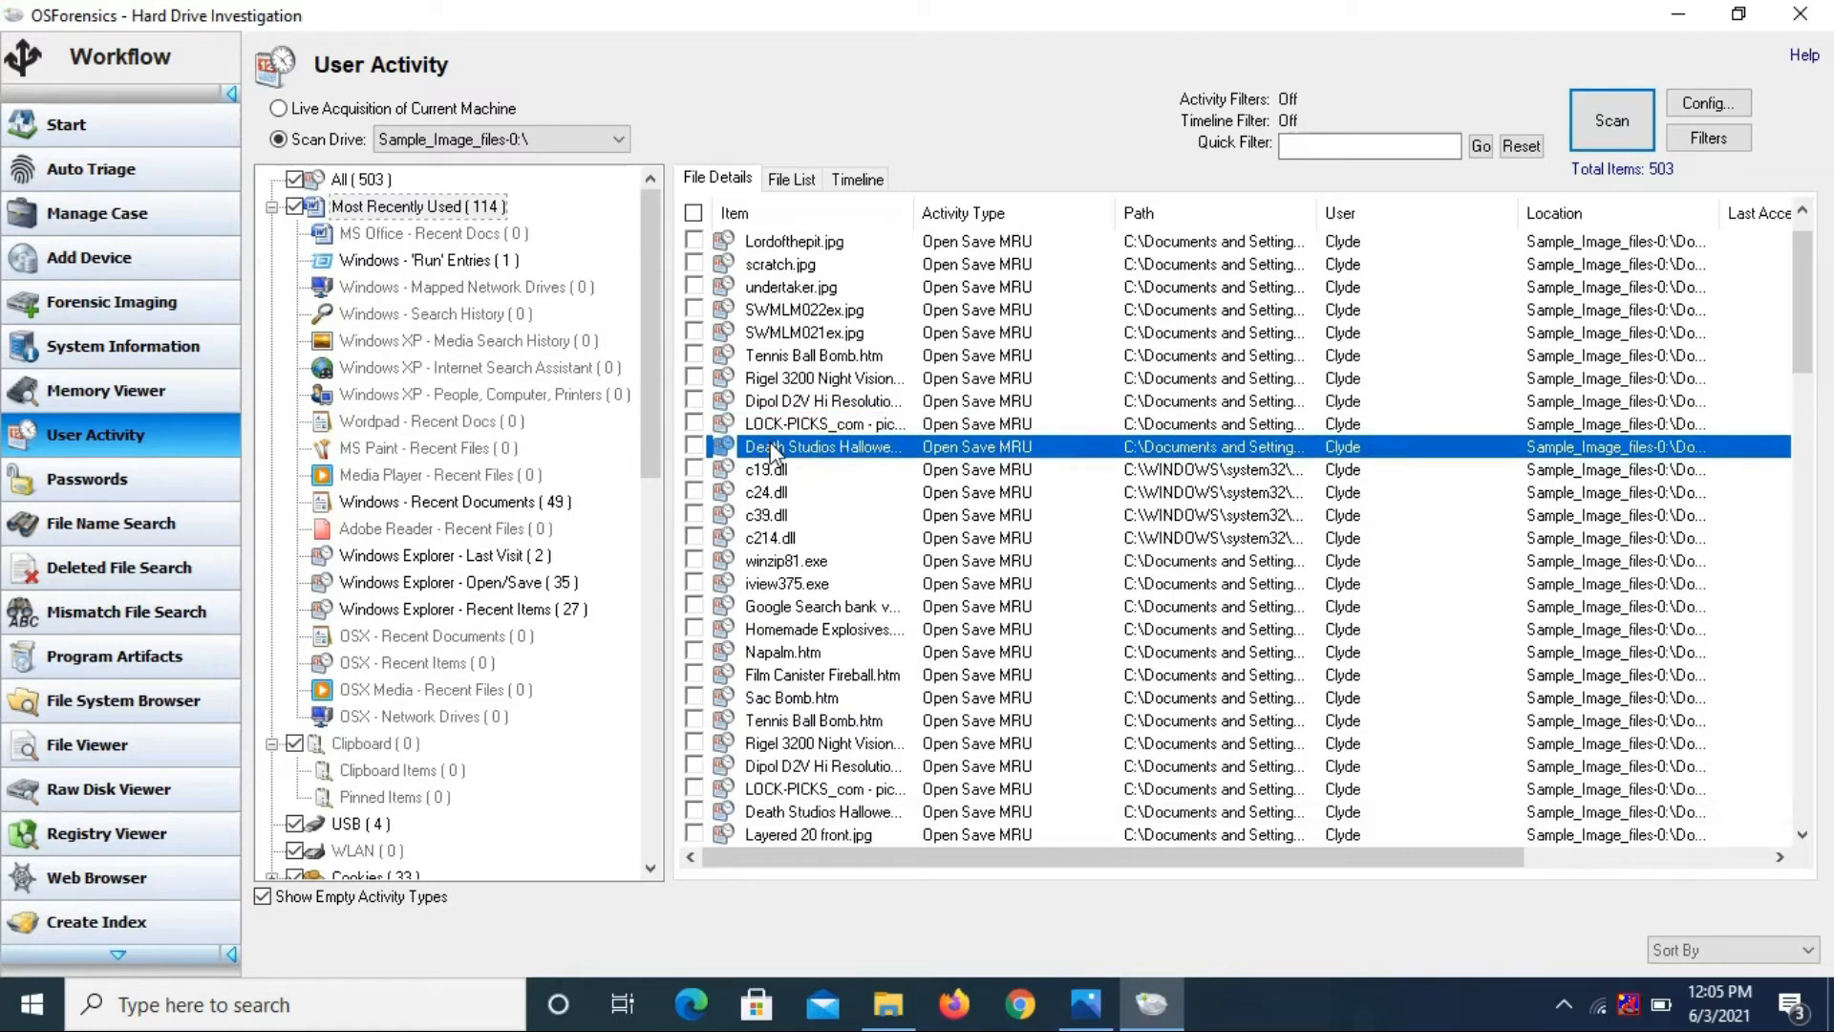
{"action": "right_click", "coordinate": [771, 443]}
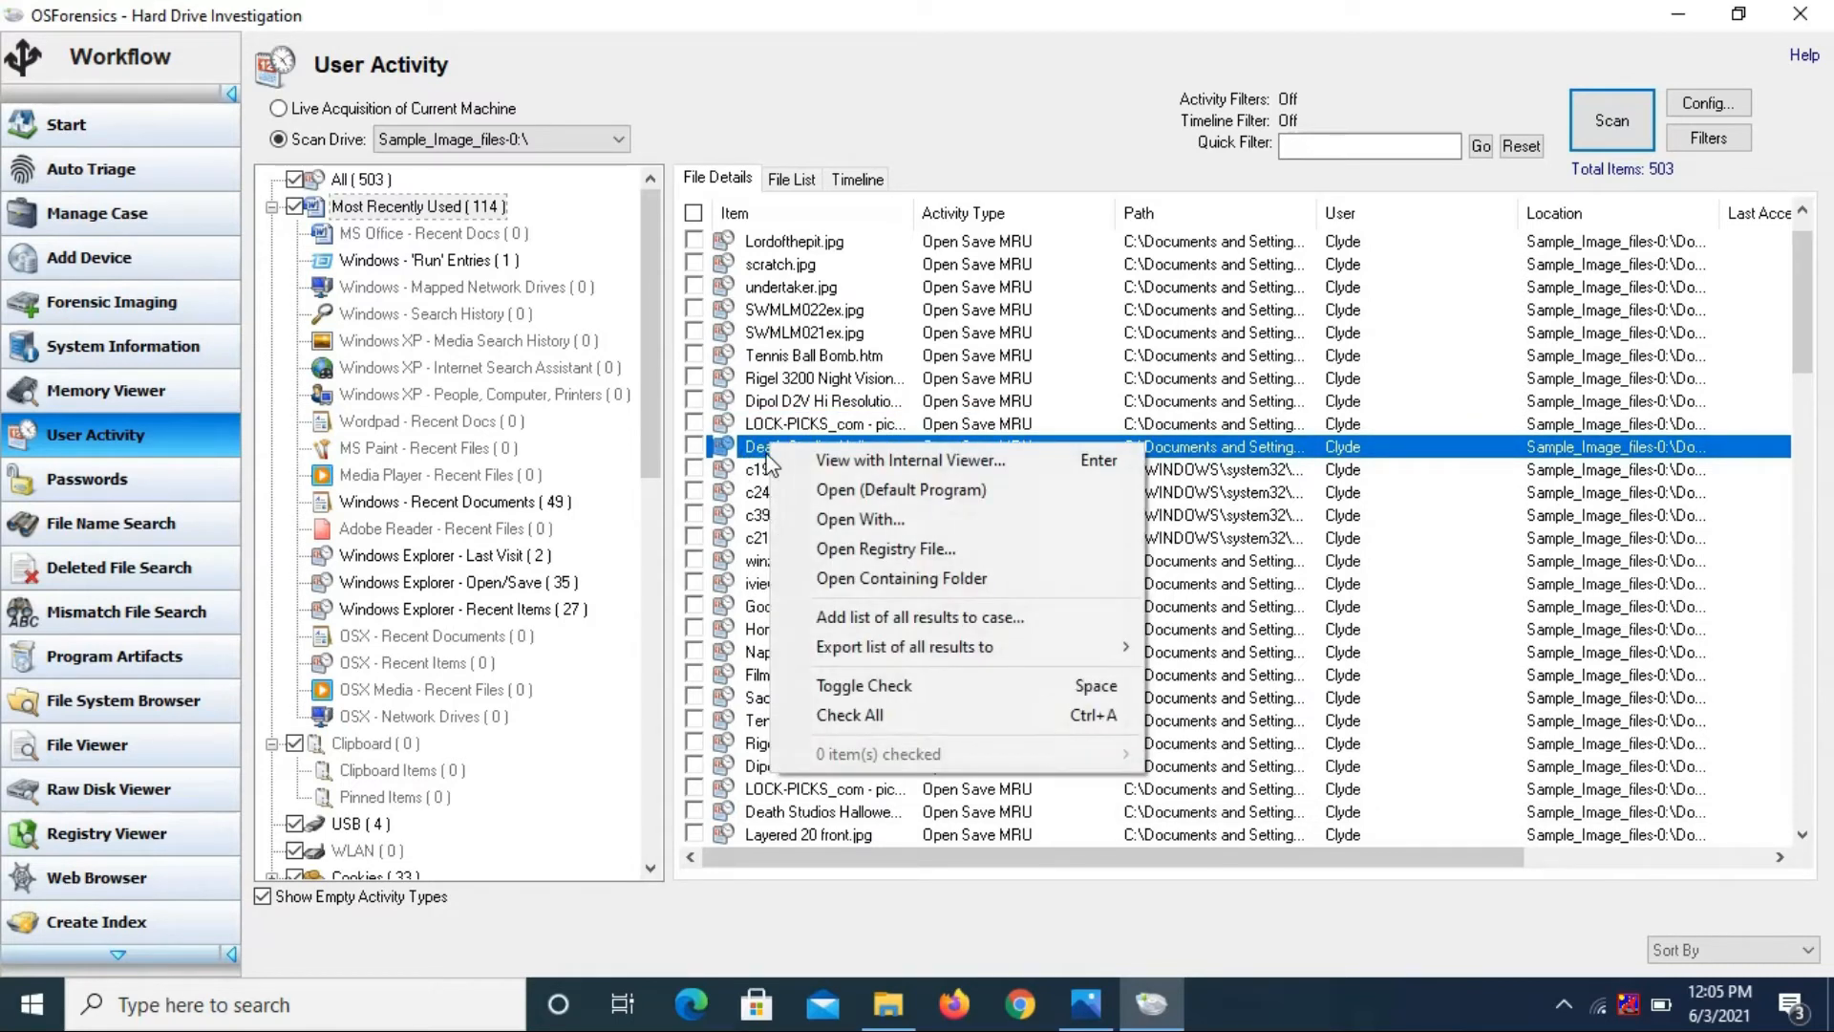
{"action": "mouse_move", "coordinate": [905, 657]}
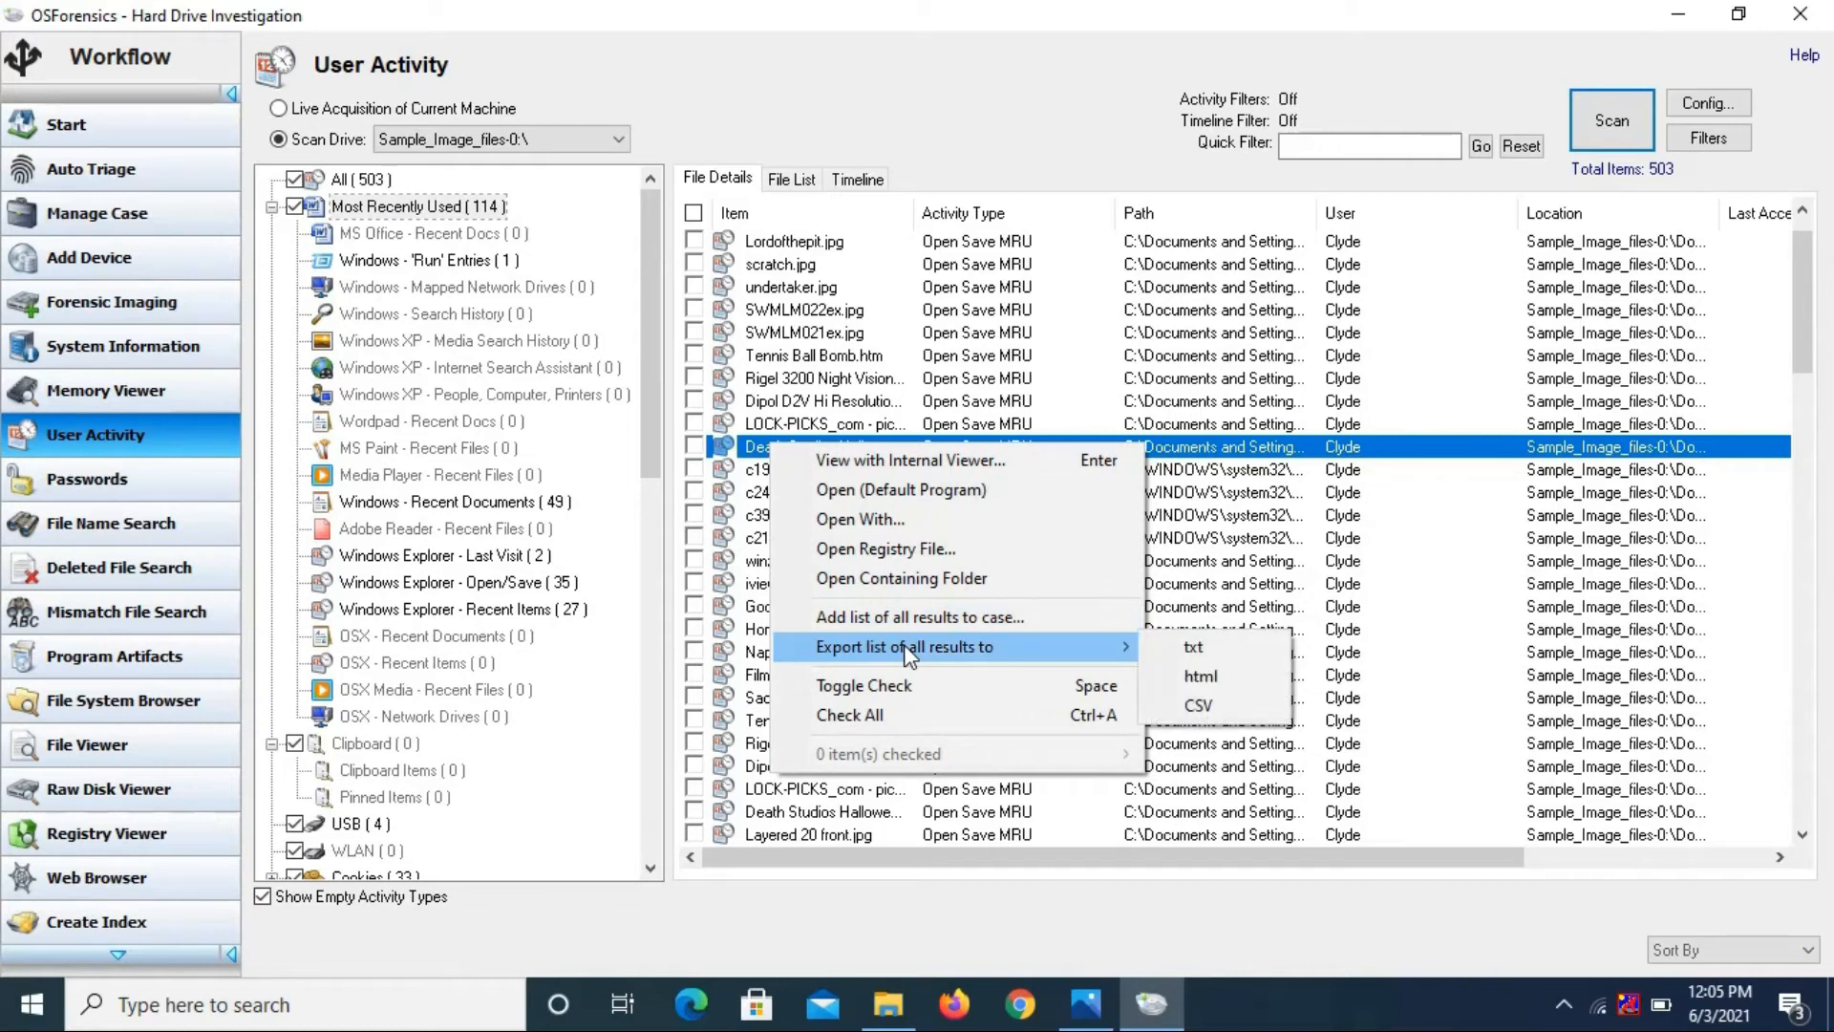
{"action": "left_click", "coordinate": [696, 457]}
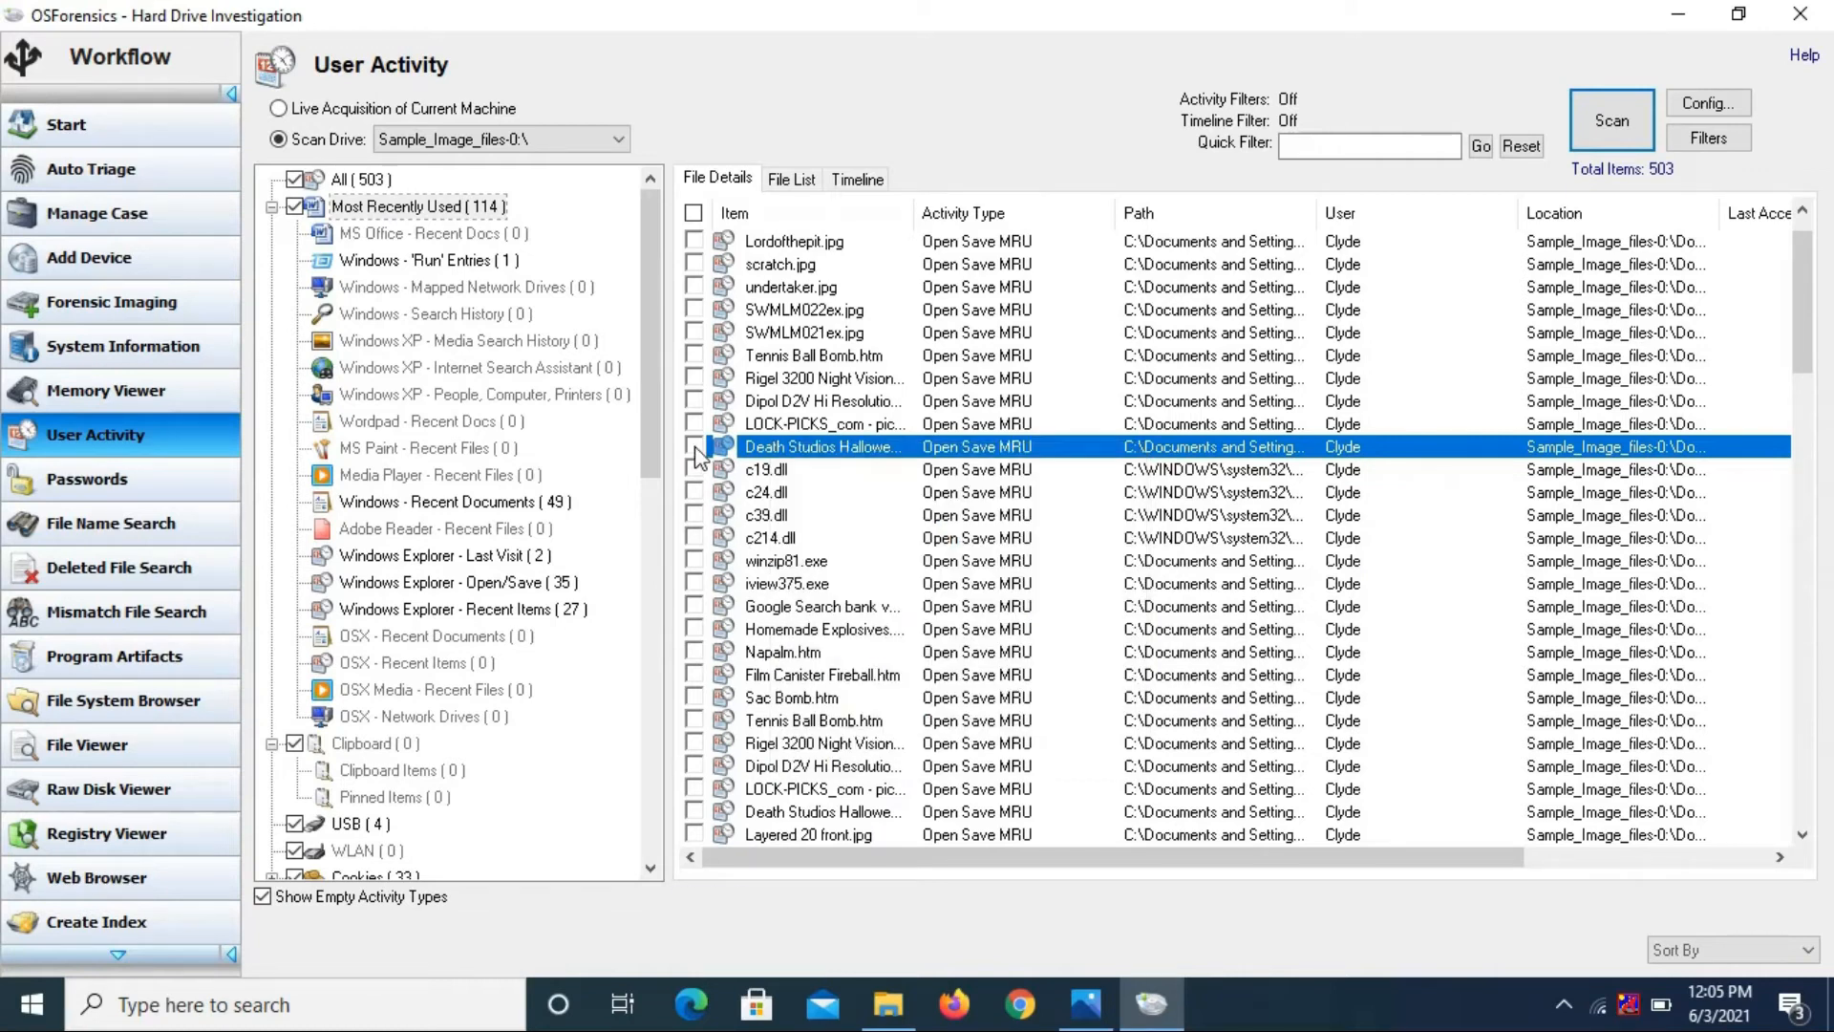
{"action": "left_click", "coordinate": [694, 446]}
Tick all entries, untick them, then tick Tennis Ball Bomb.htm, Rigel 3200 and Dipol D2V
{"action": "left_click", "coordinate": [694, 213]}
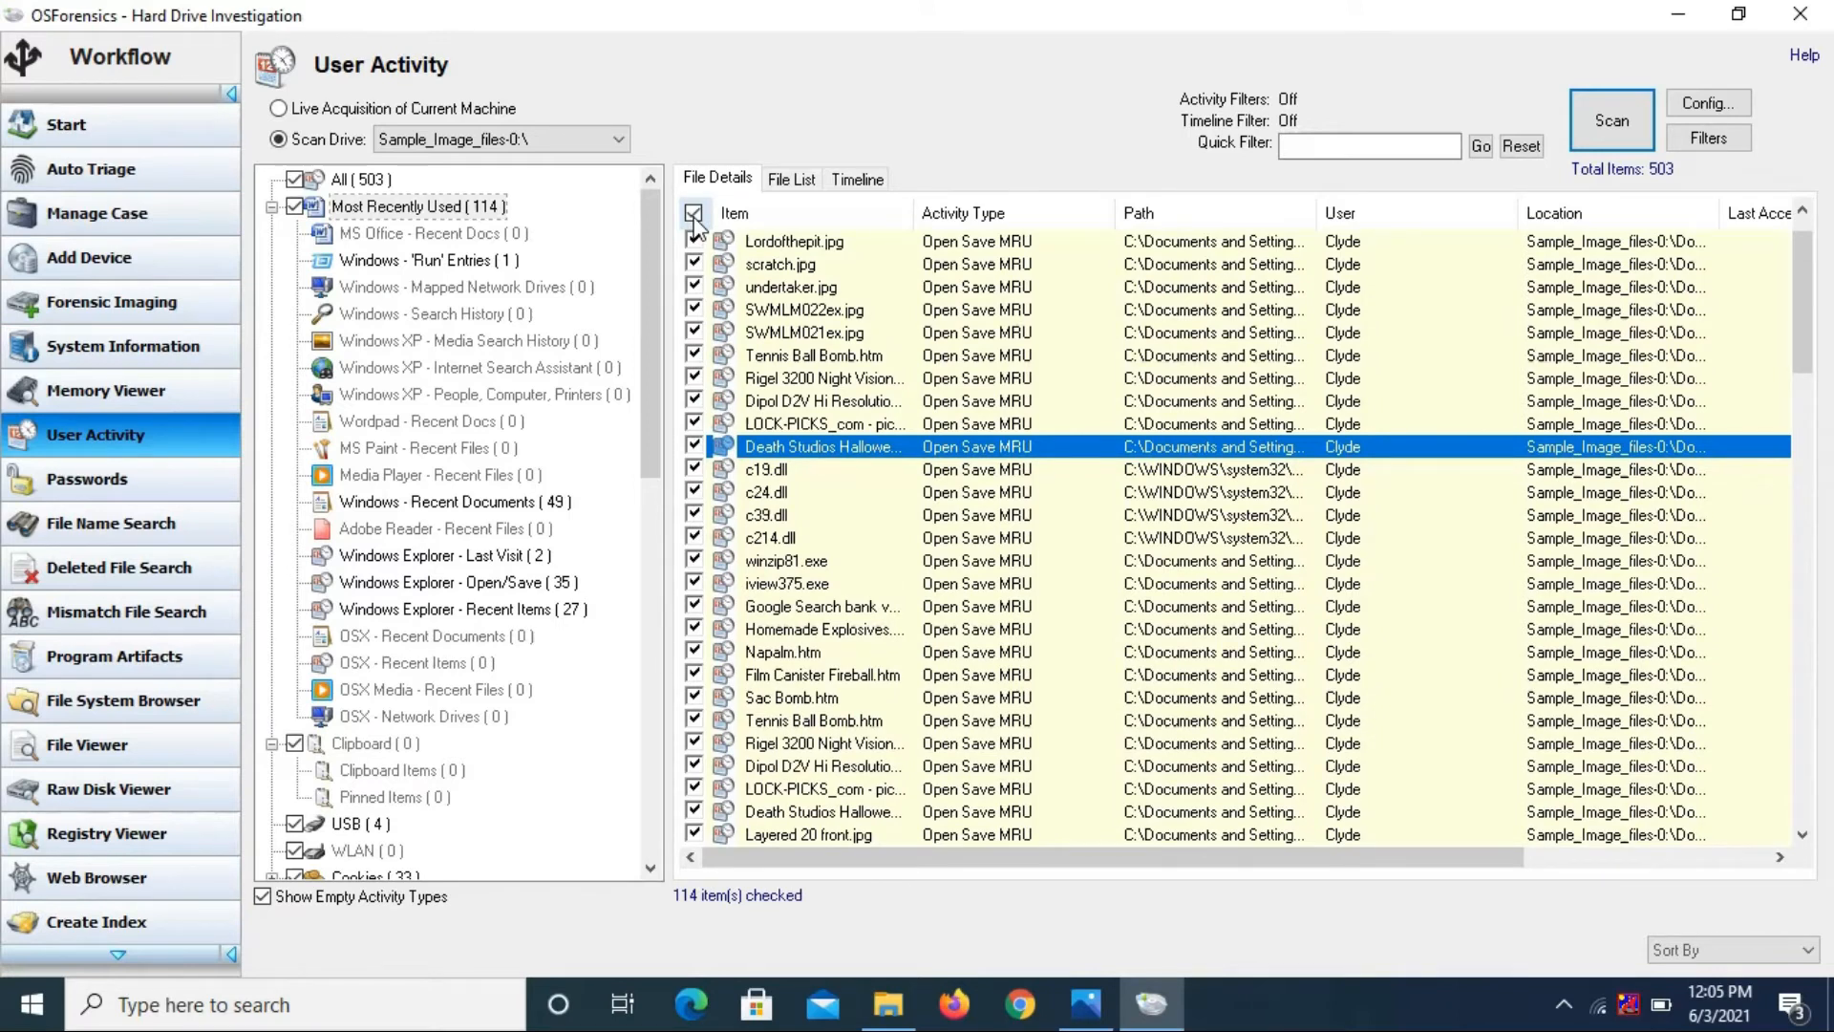
{"action": "left_click", "coordinate": [694, 213]}
{"action": "left_click", "coordinate": [694, 353]}
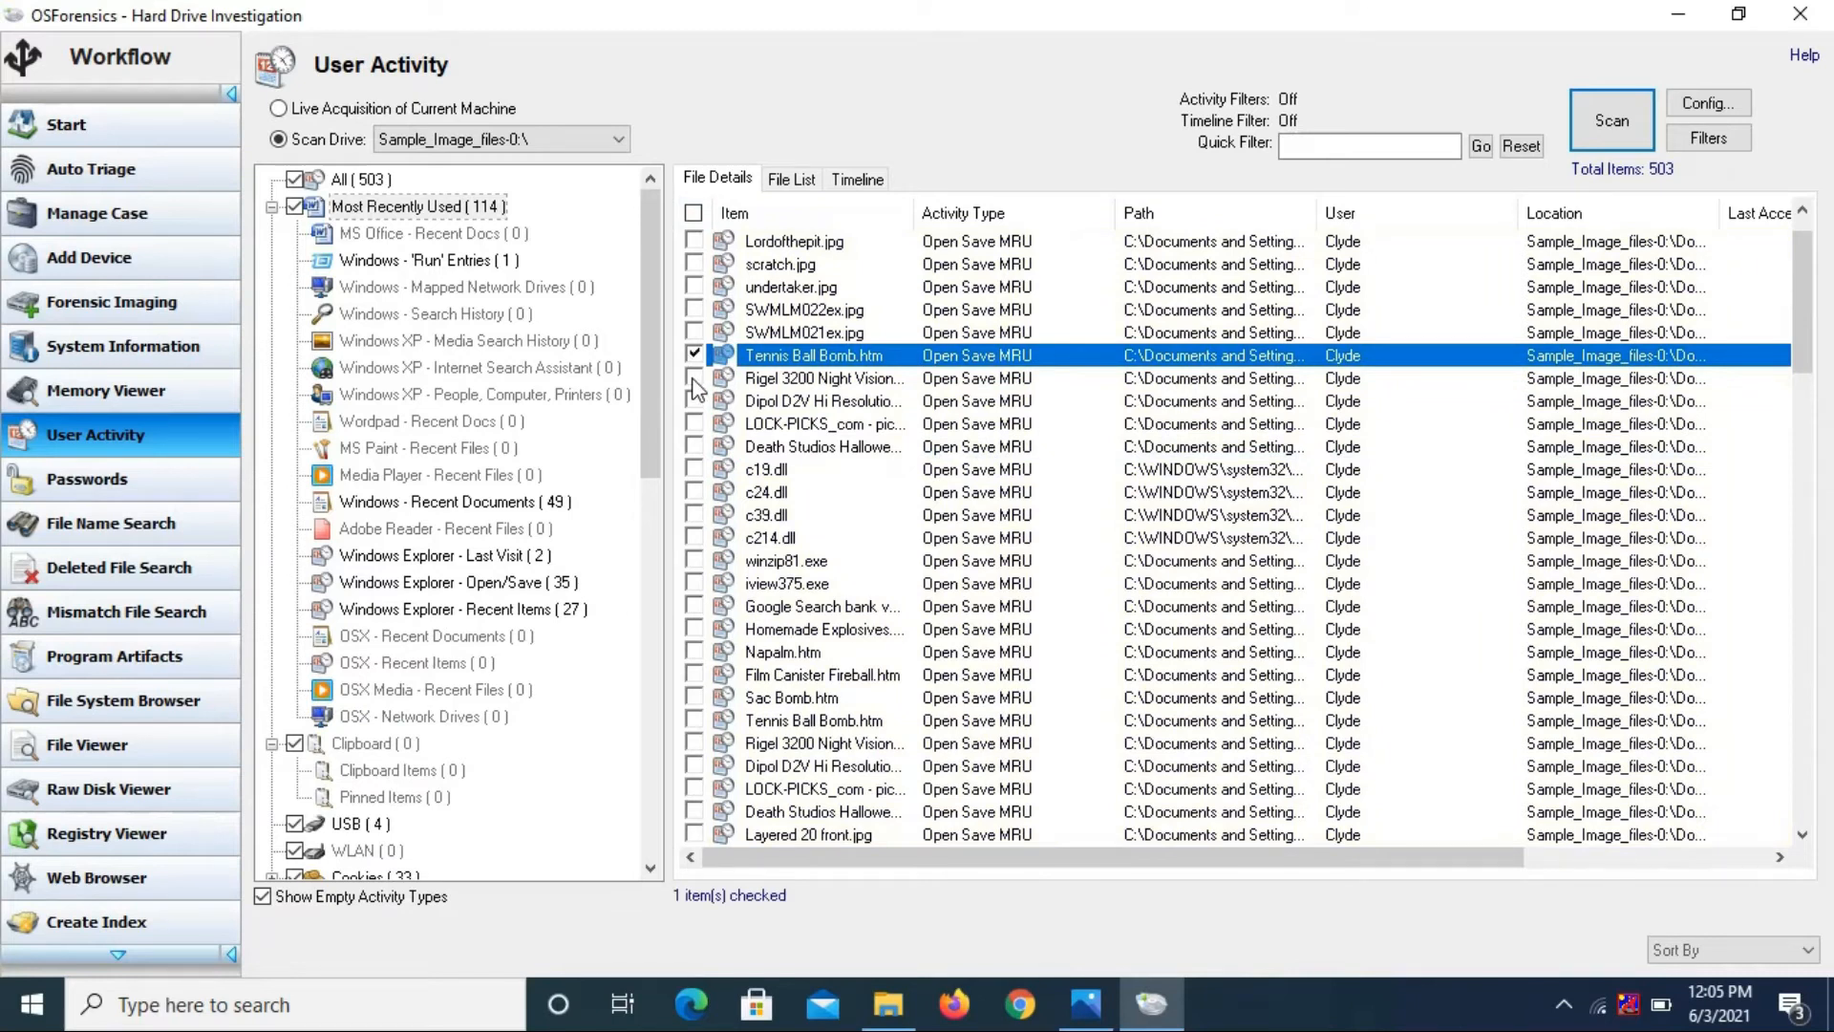
{"action": "left_click", "coordinate": [693, 377]}
{"action": "left_click", "coordinate": [694, 400]}
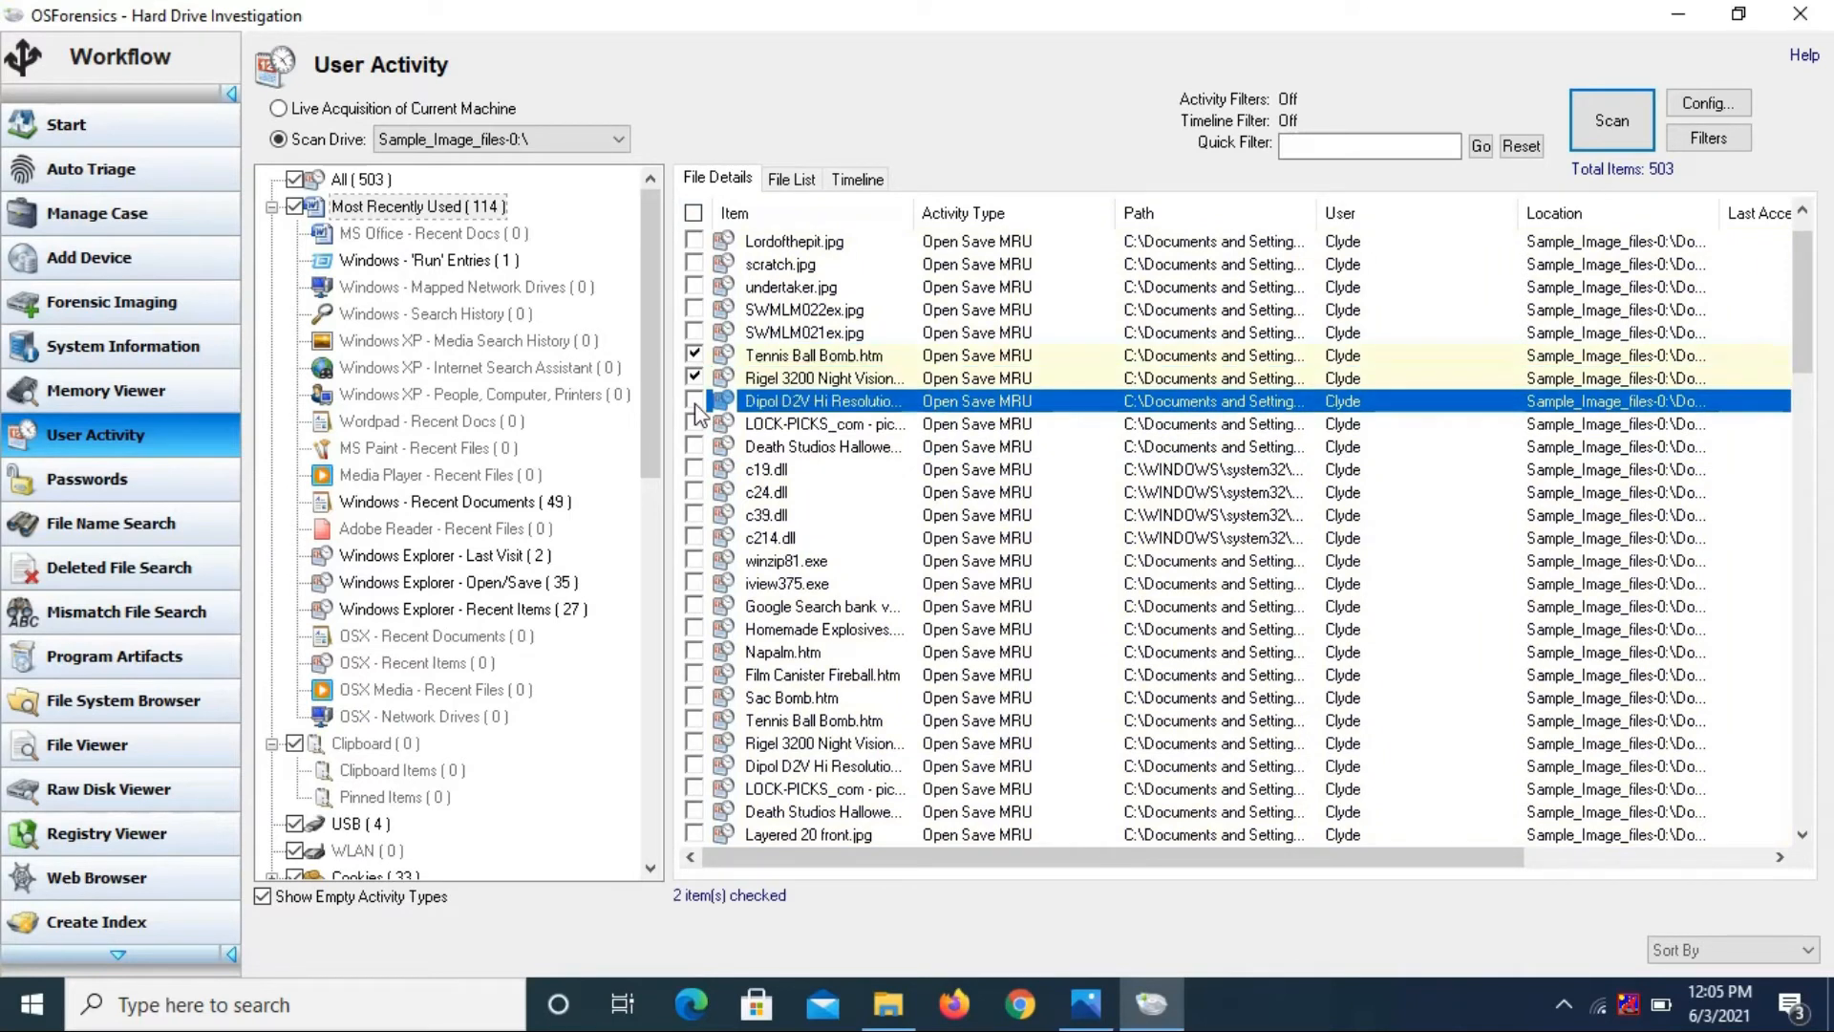
Review the export actions available for the three ticked entries, then dismiss the menu
{"action": "right_click", "coordinate": [778, 408]}
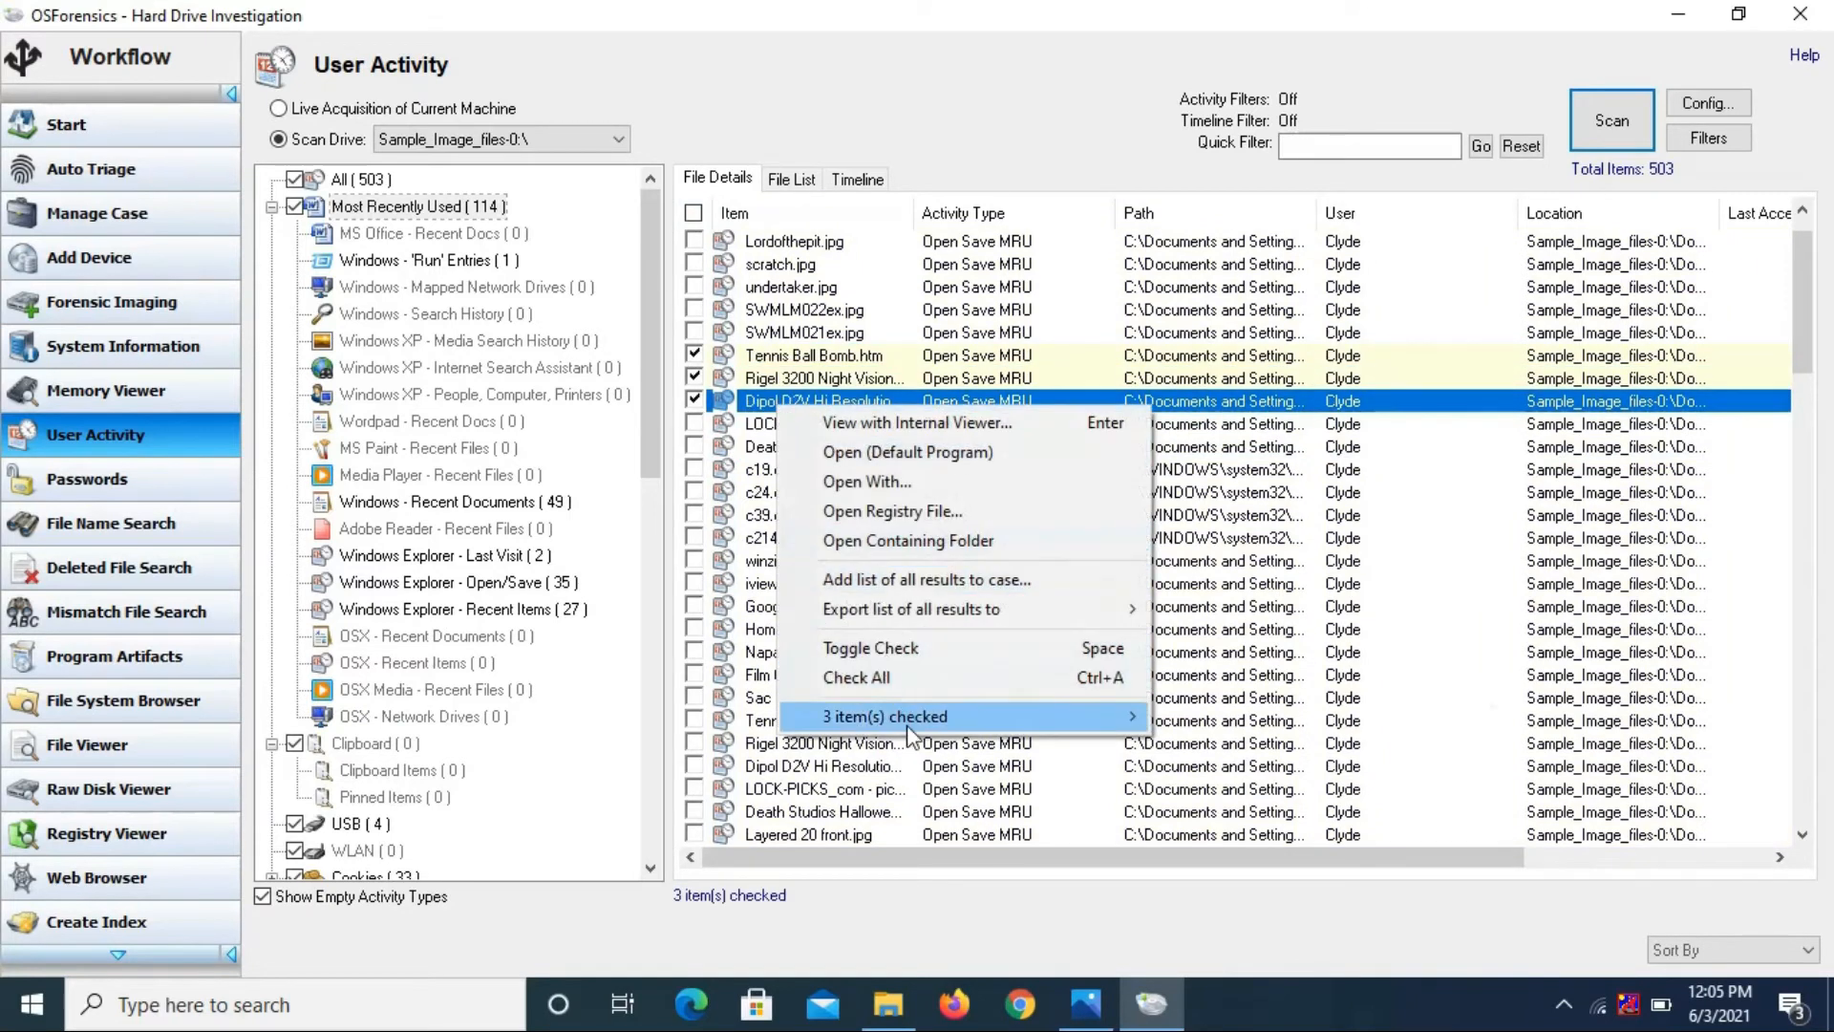
{"action": "mouse_move", "coordinate": [907, 731]}
{"action": "mouse_move", "coordinate": [1293, 846]}
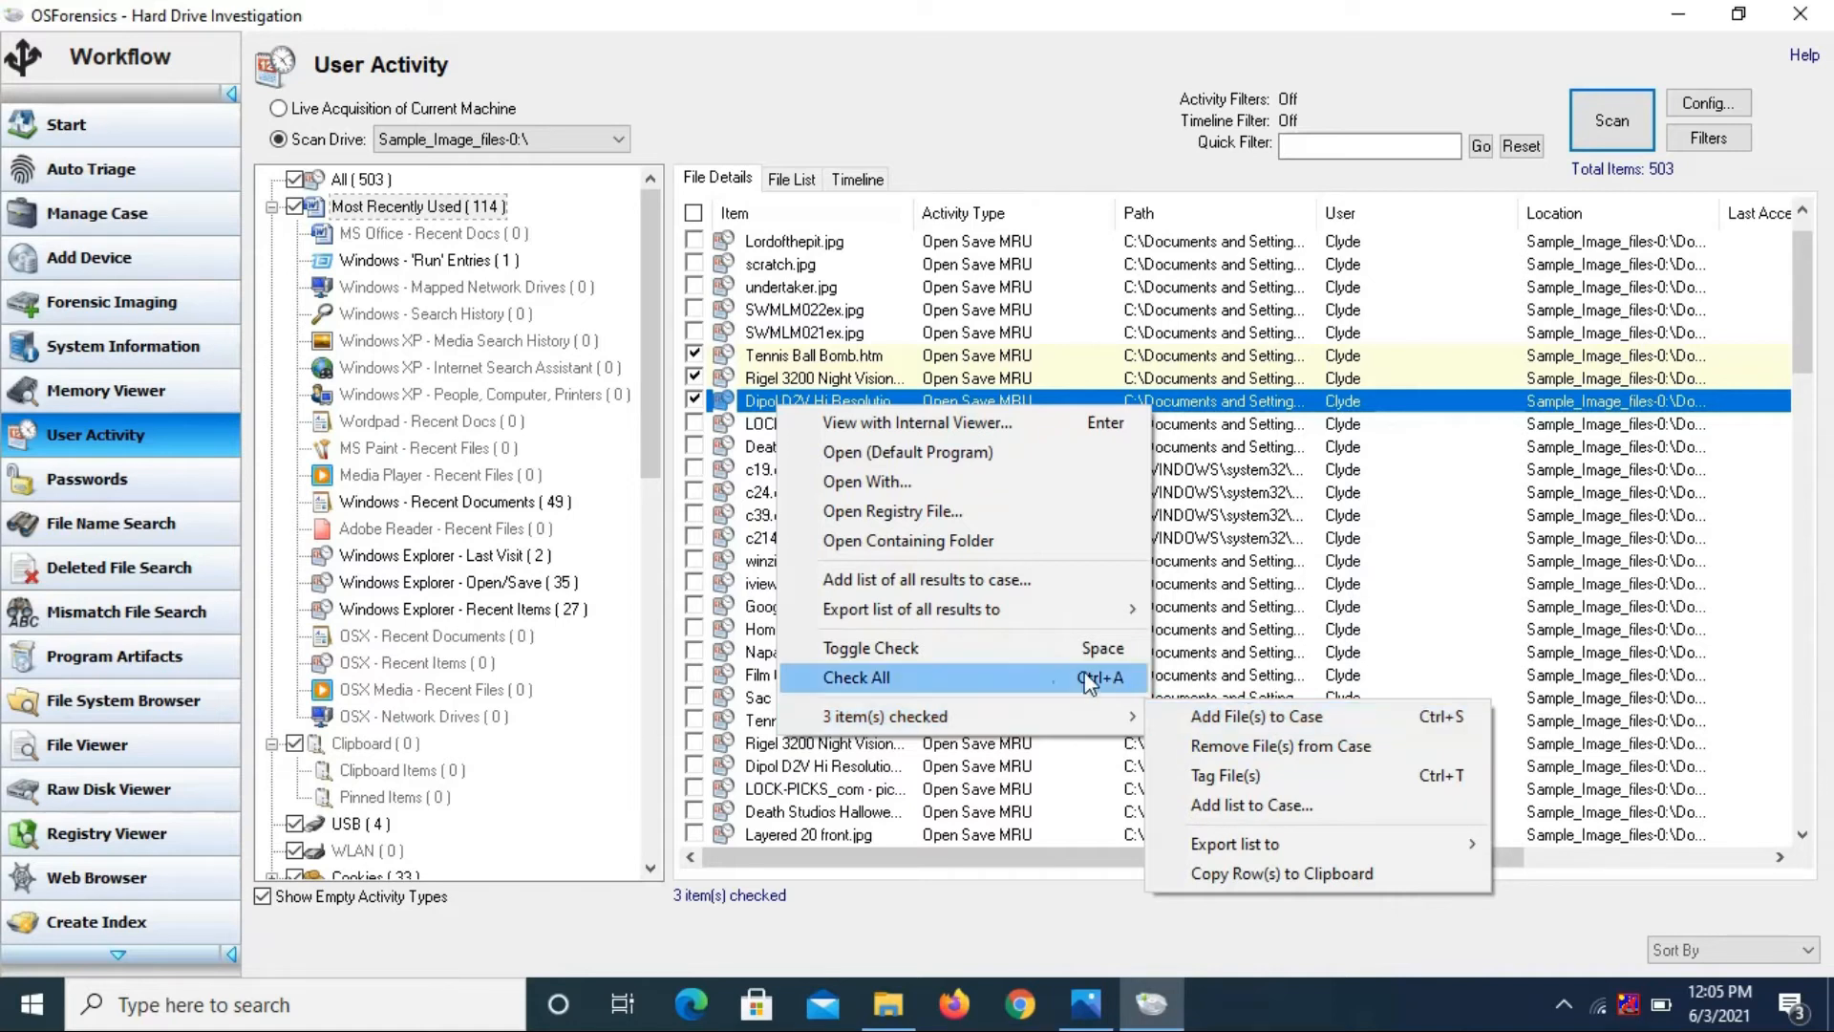
{"action": "mouse_move", "coordinate": [895, 613]}
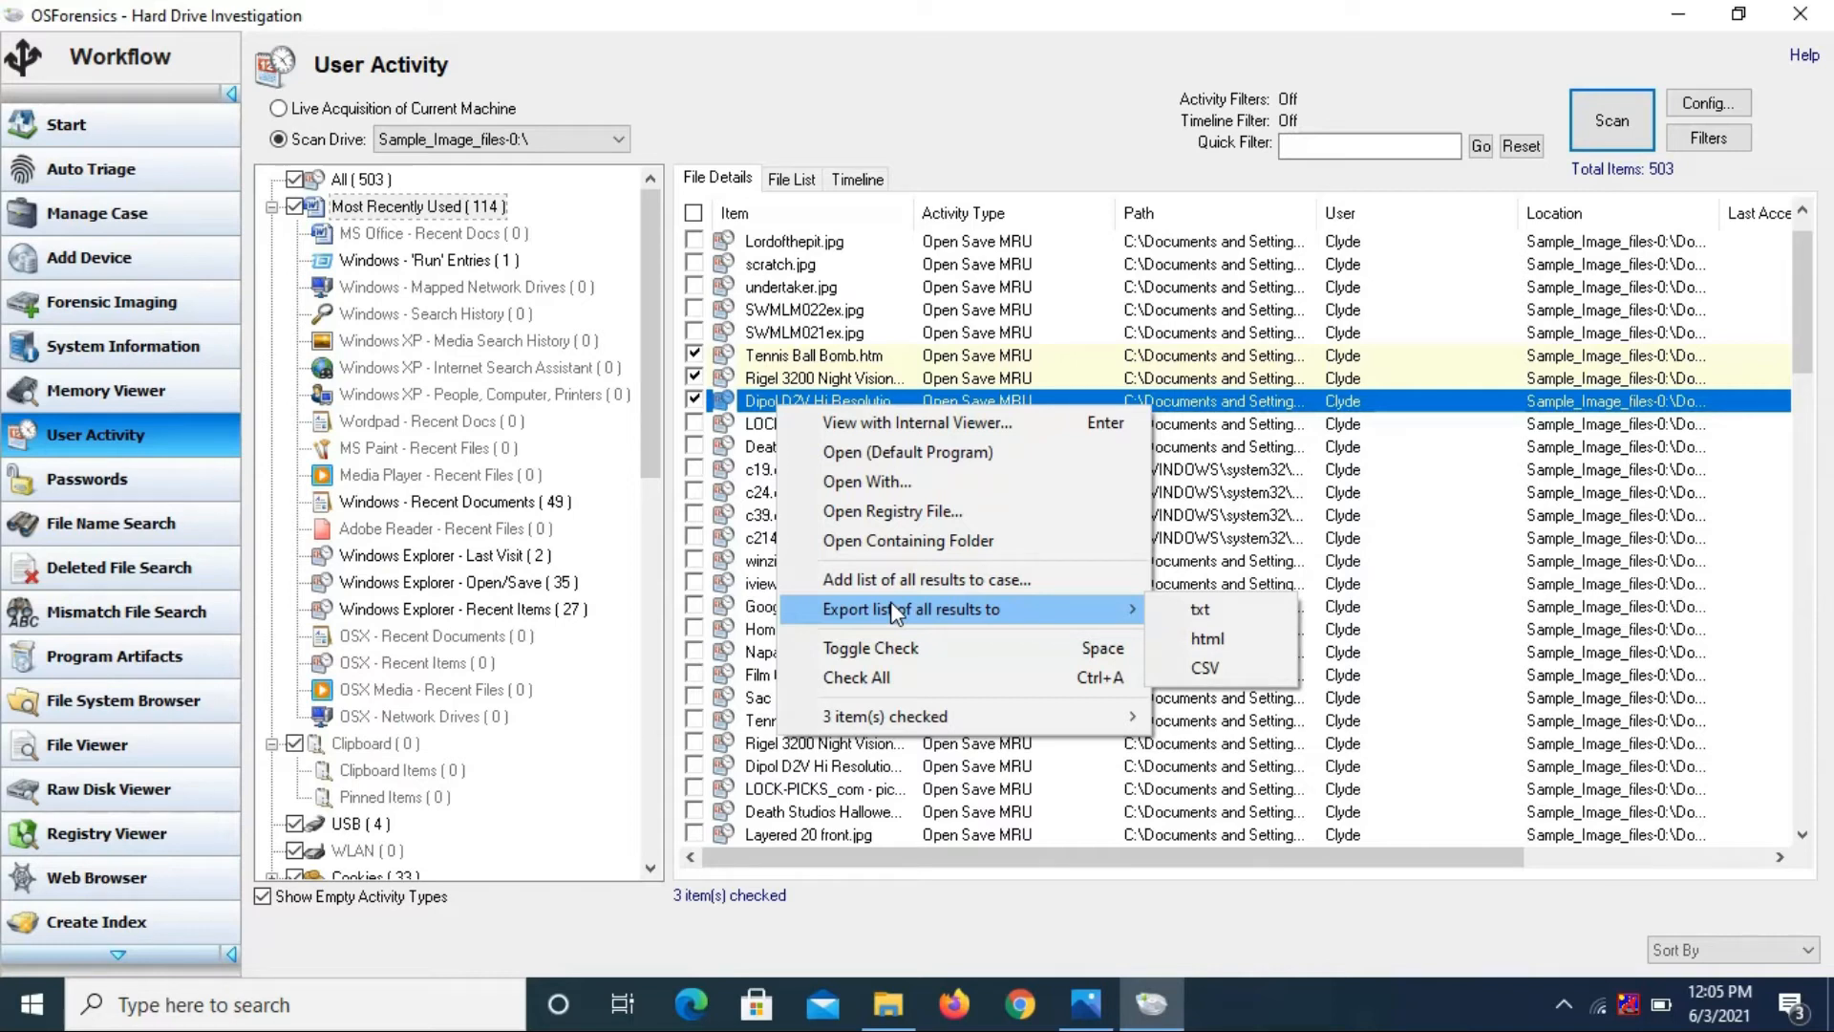
{"action": "left_click", "coordinate": [1466, 520]}
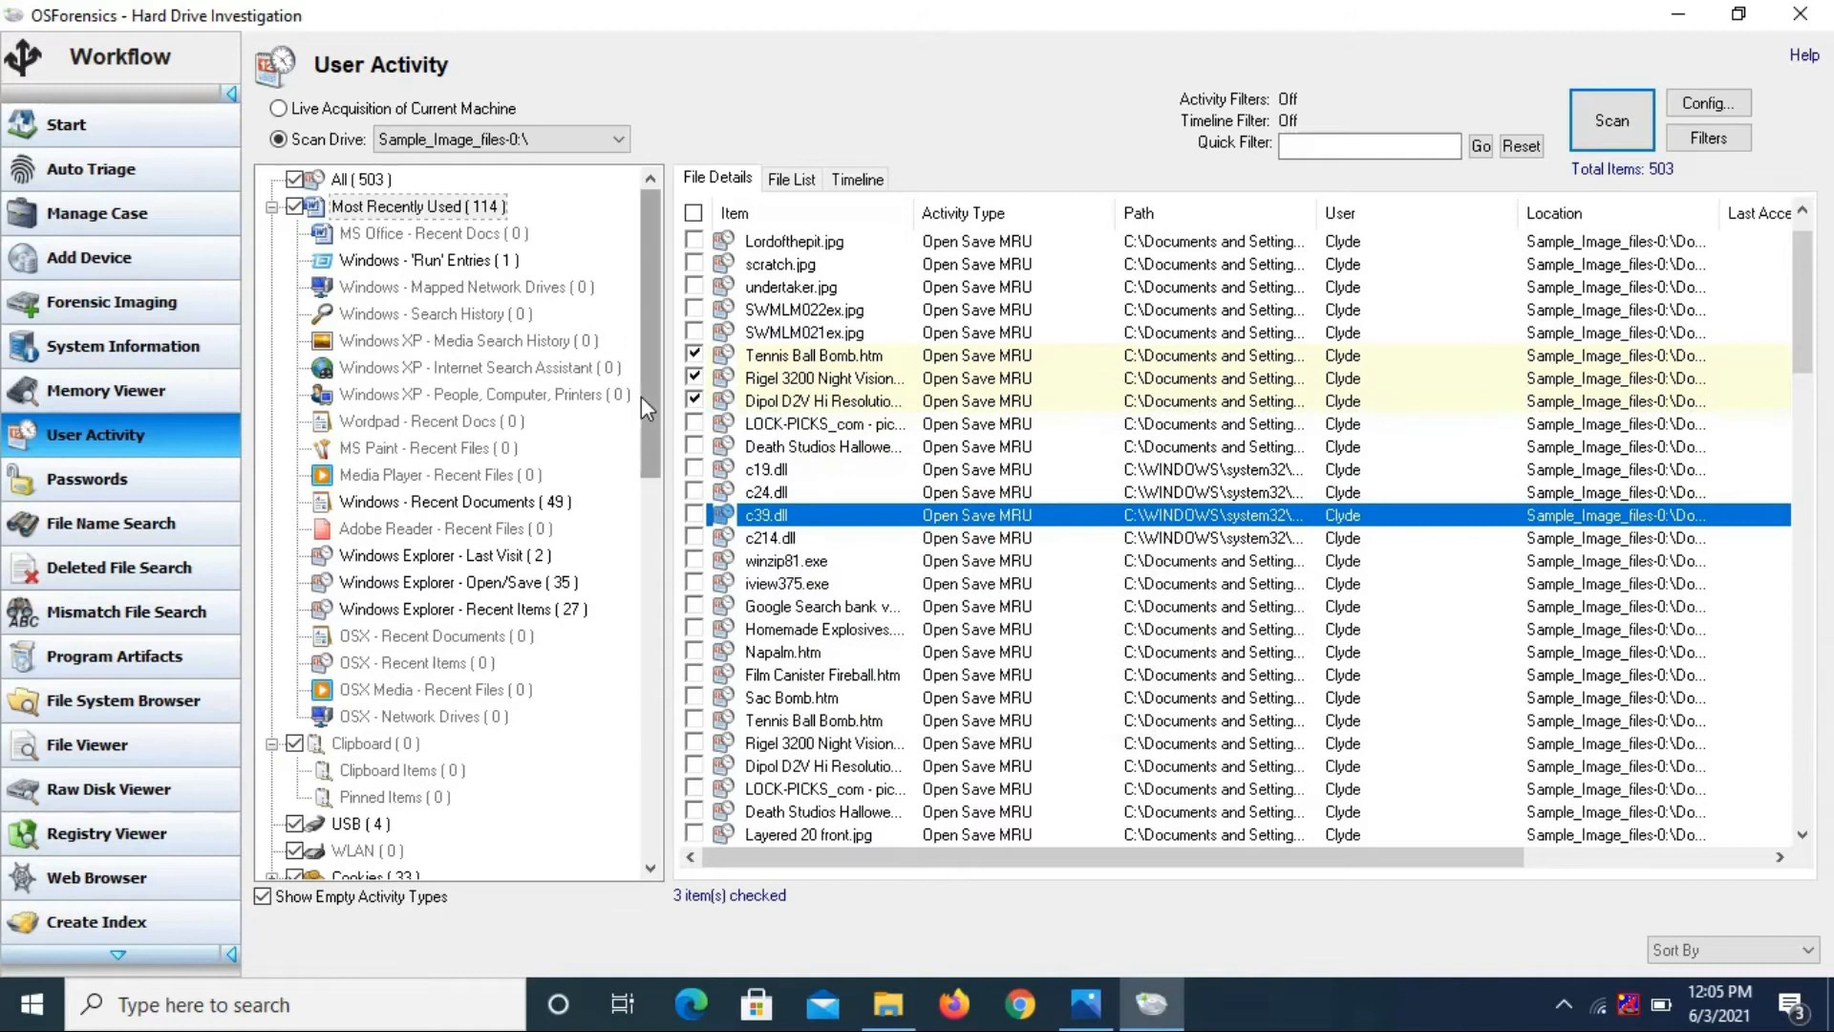
Untick Dipol D2V, Rigel 3200 and Tennis Ball Bomb, then view the USB, Cookies and Browser History entries
{"action": "left_click", "coordinate": [694, 401]}
{"action": "left_click", "coordinate": [694, 378]}
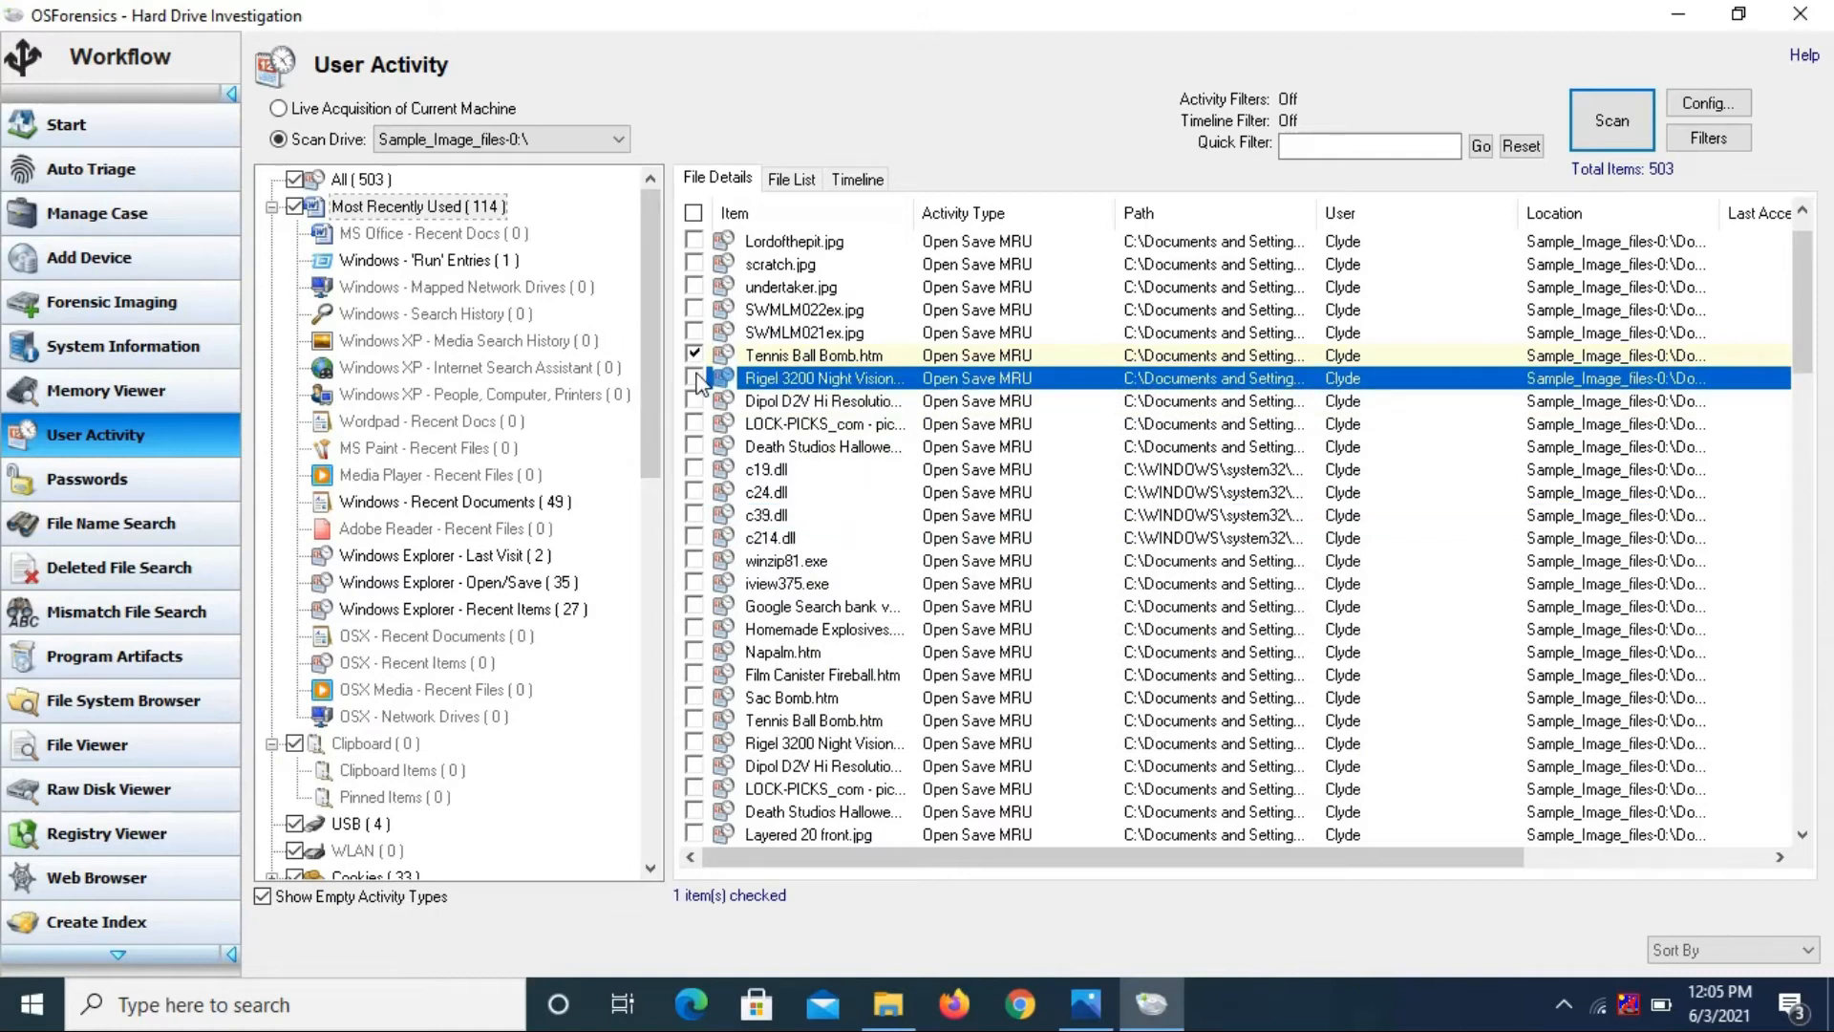
{"action": "left_click", "coordinate": [694, 355]}
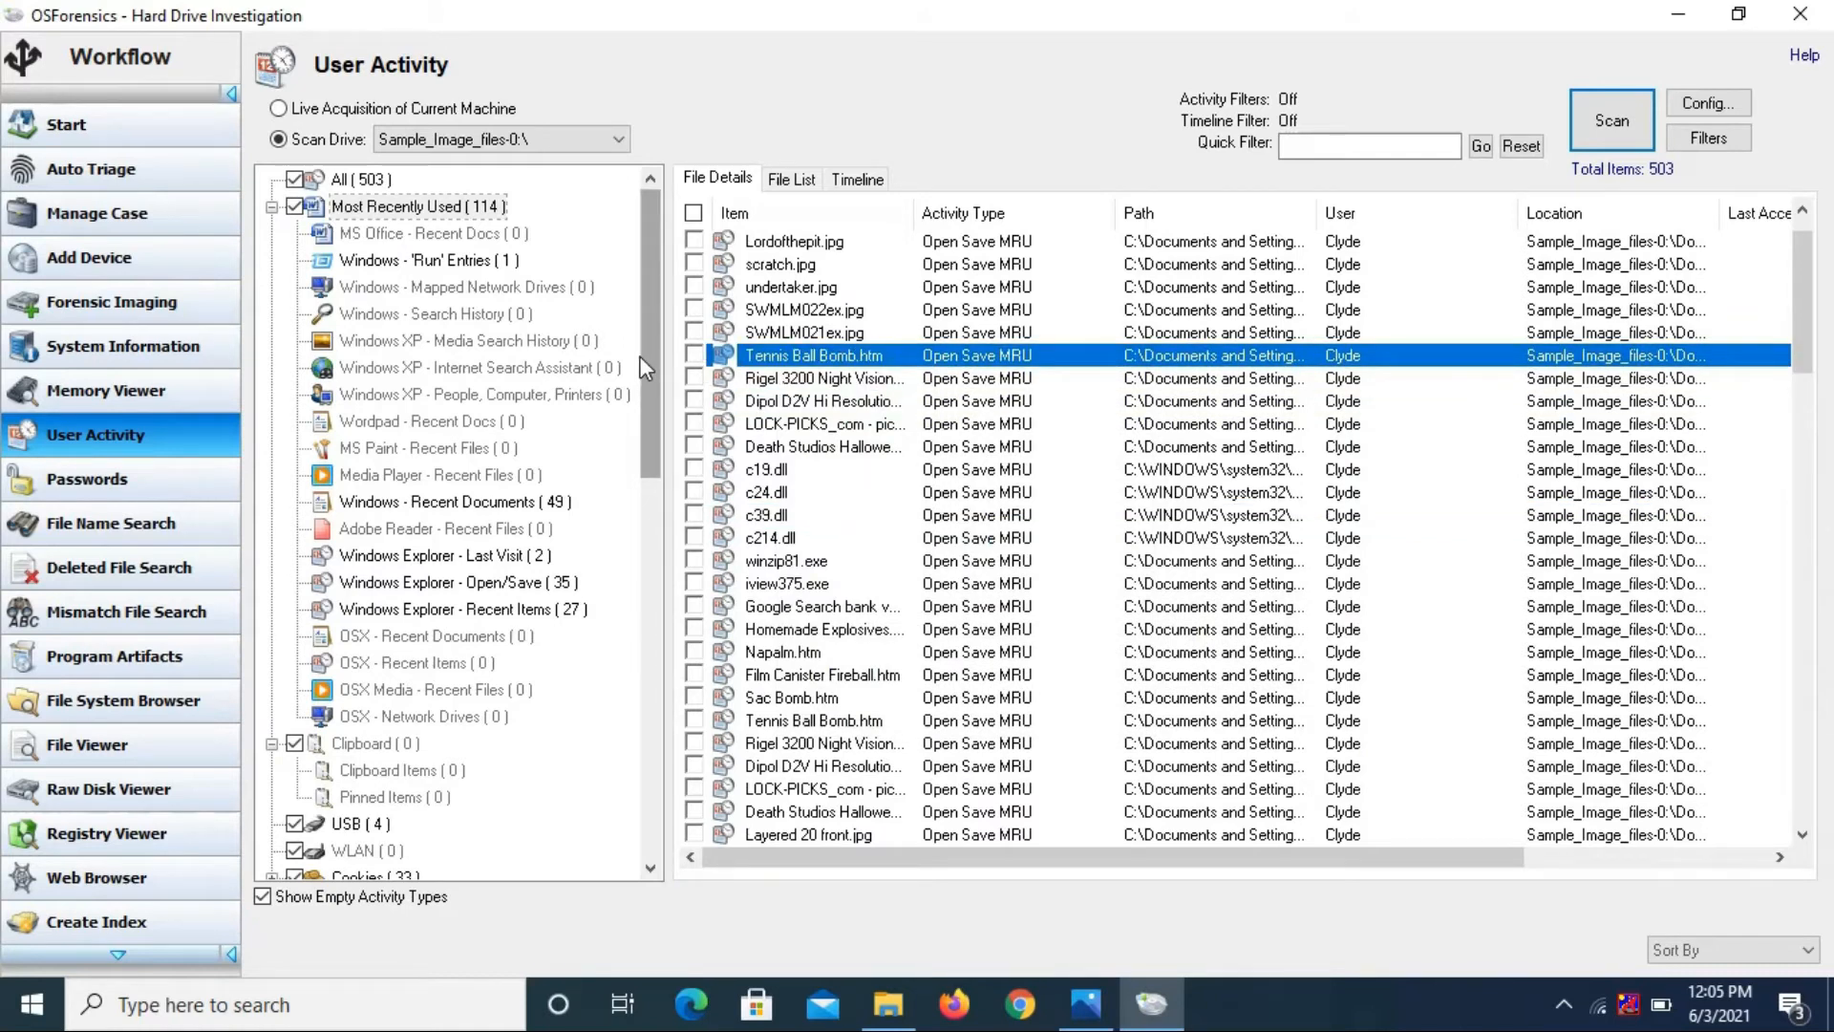
{"action": "scroll", "coordinate": [643, 368], "scroll_direction": "down", "scroll_amount": 3}
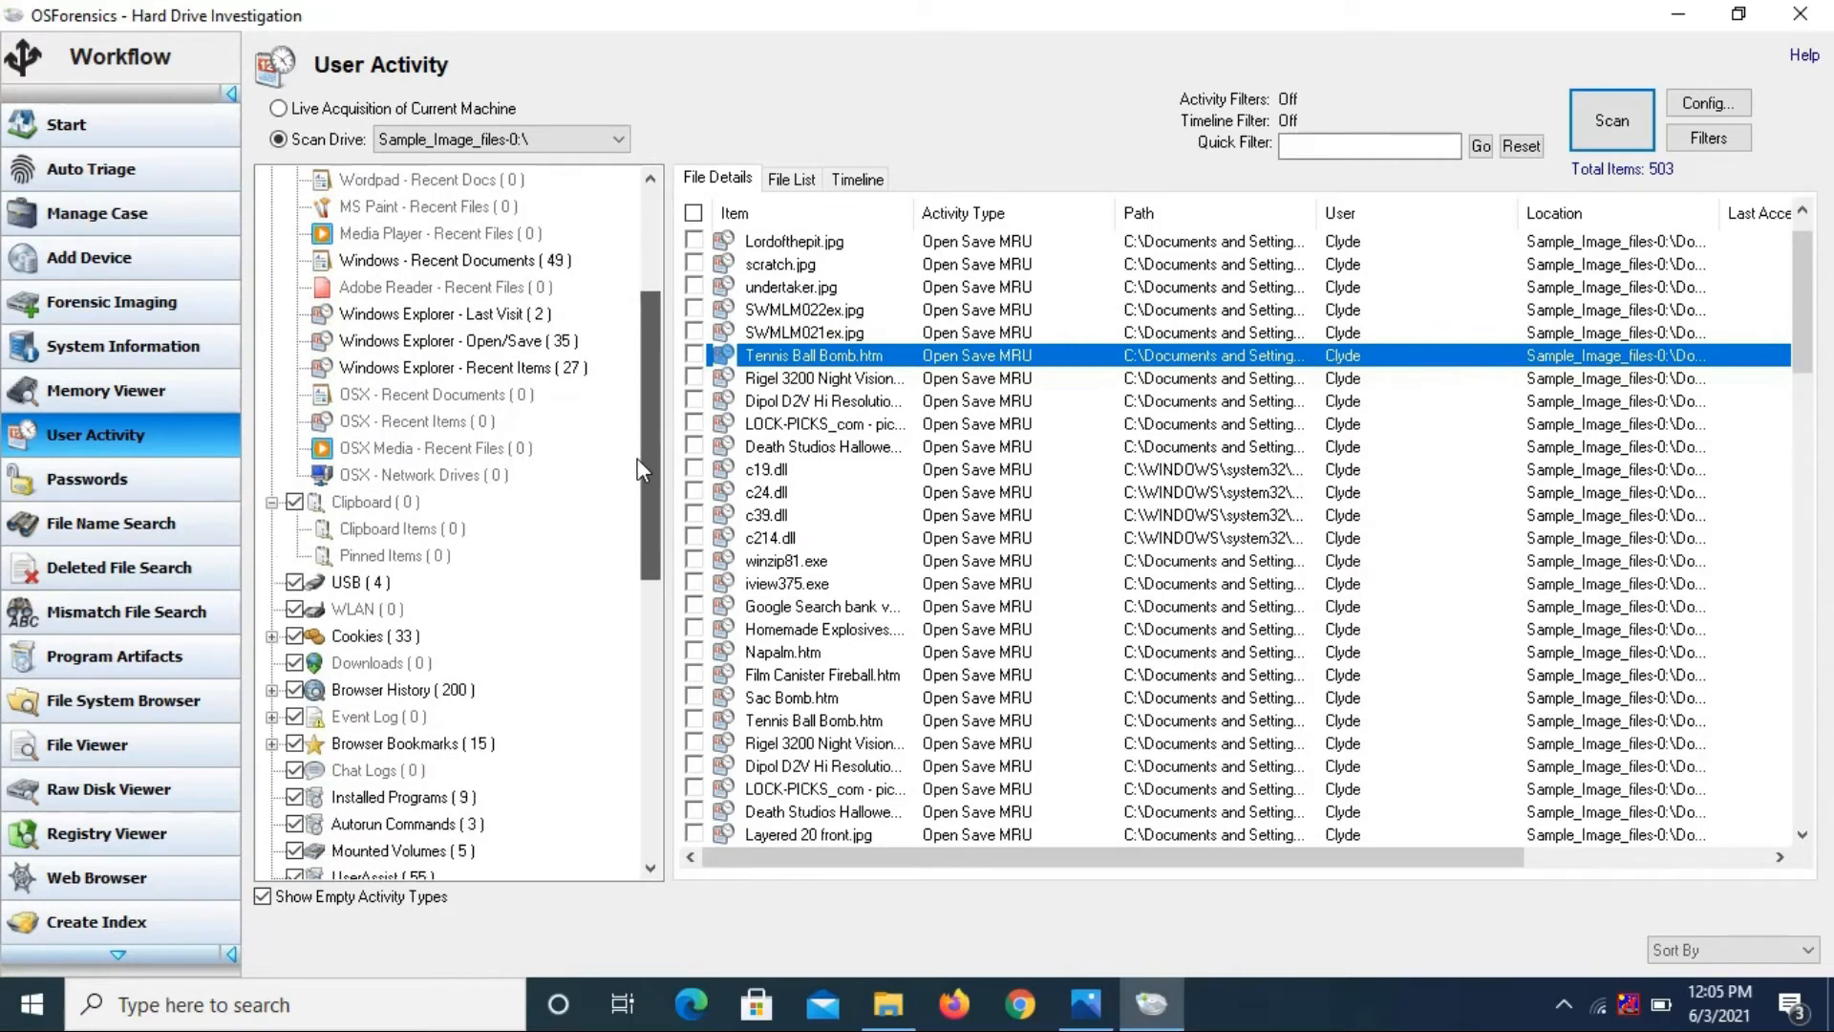
{"action": "scroll", "coordinate": [638, 456], "scroll_direction": "down", "scroll_amount": 1}
{"action": "left_click", "coordinate": [359, 528]}
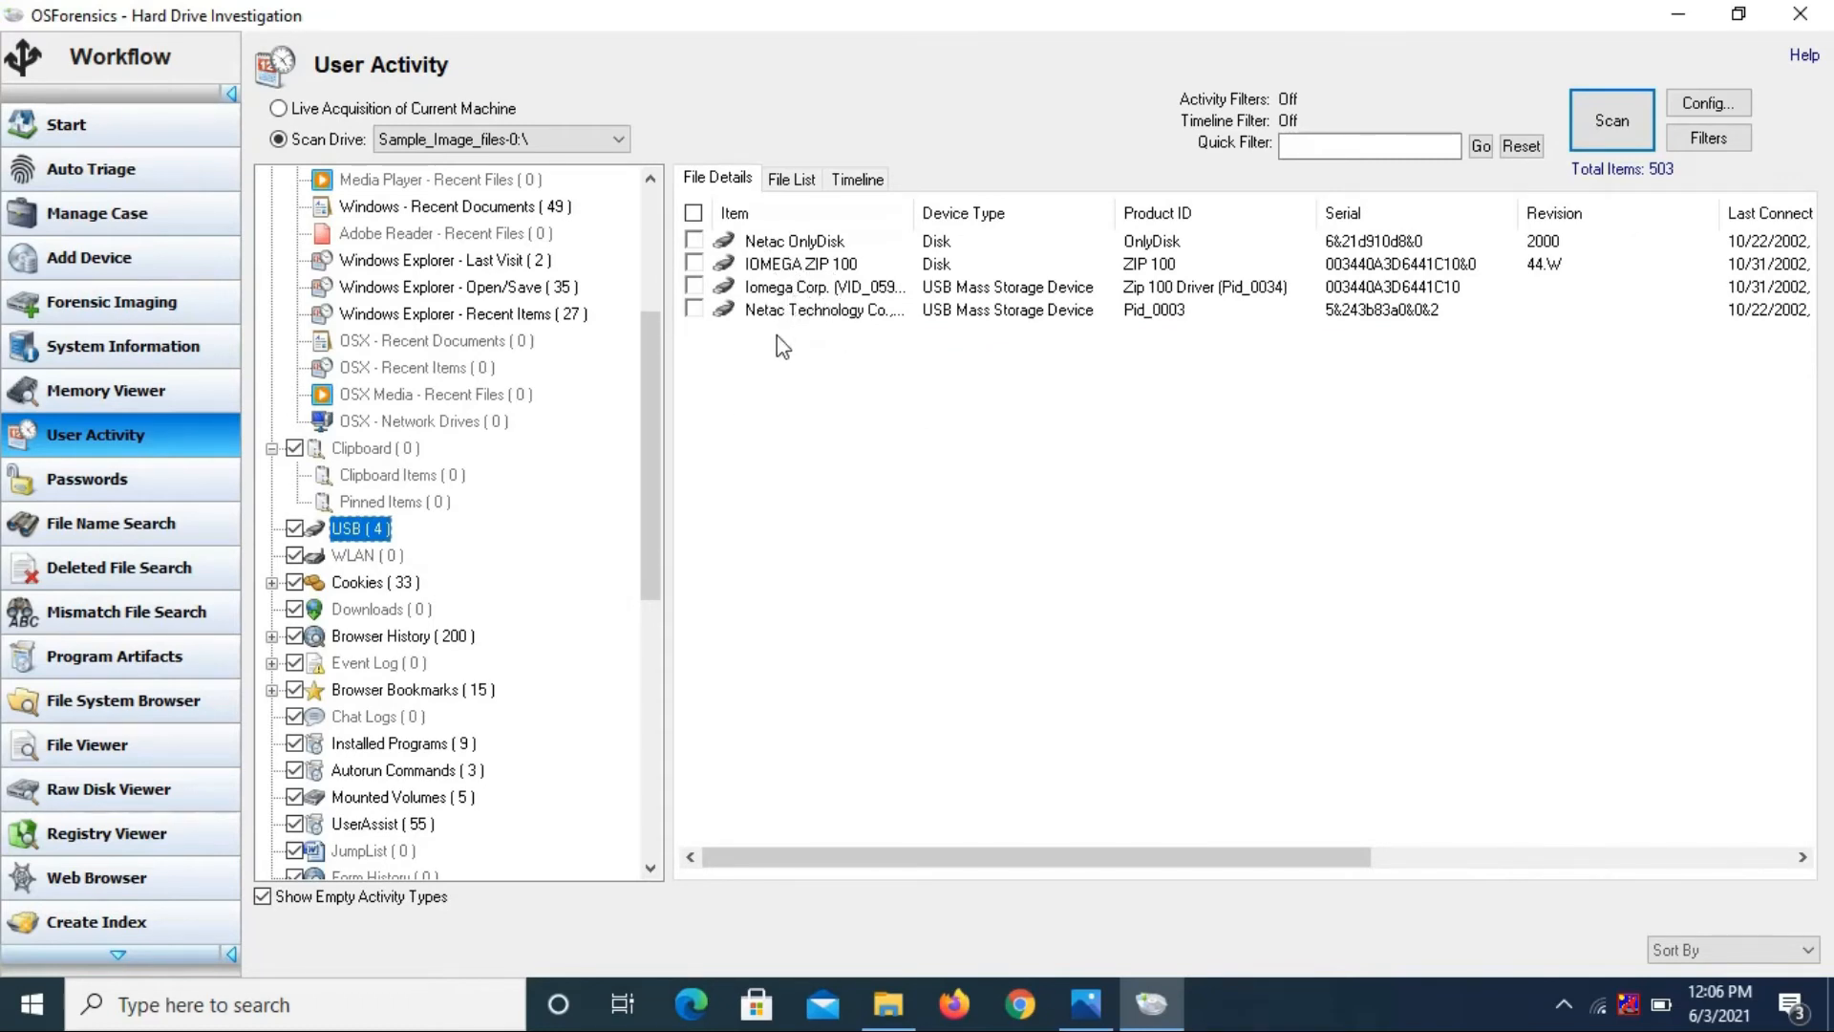
{"action": "left_click", "coordinate": [386, 590]}
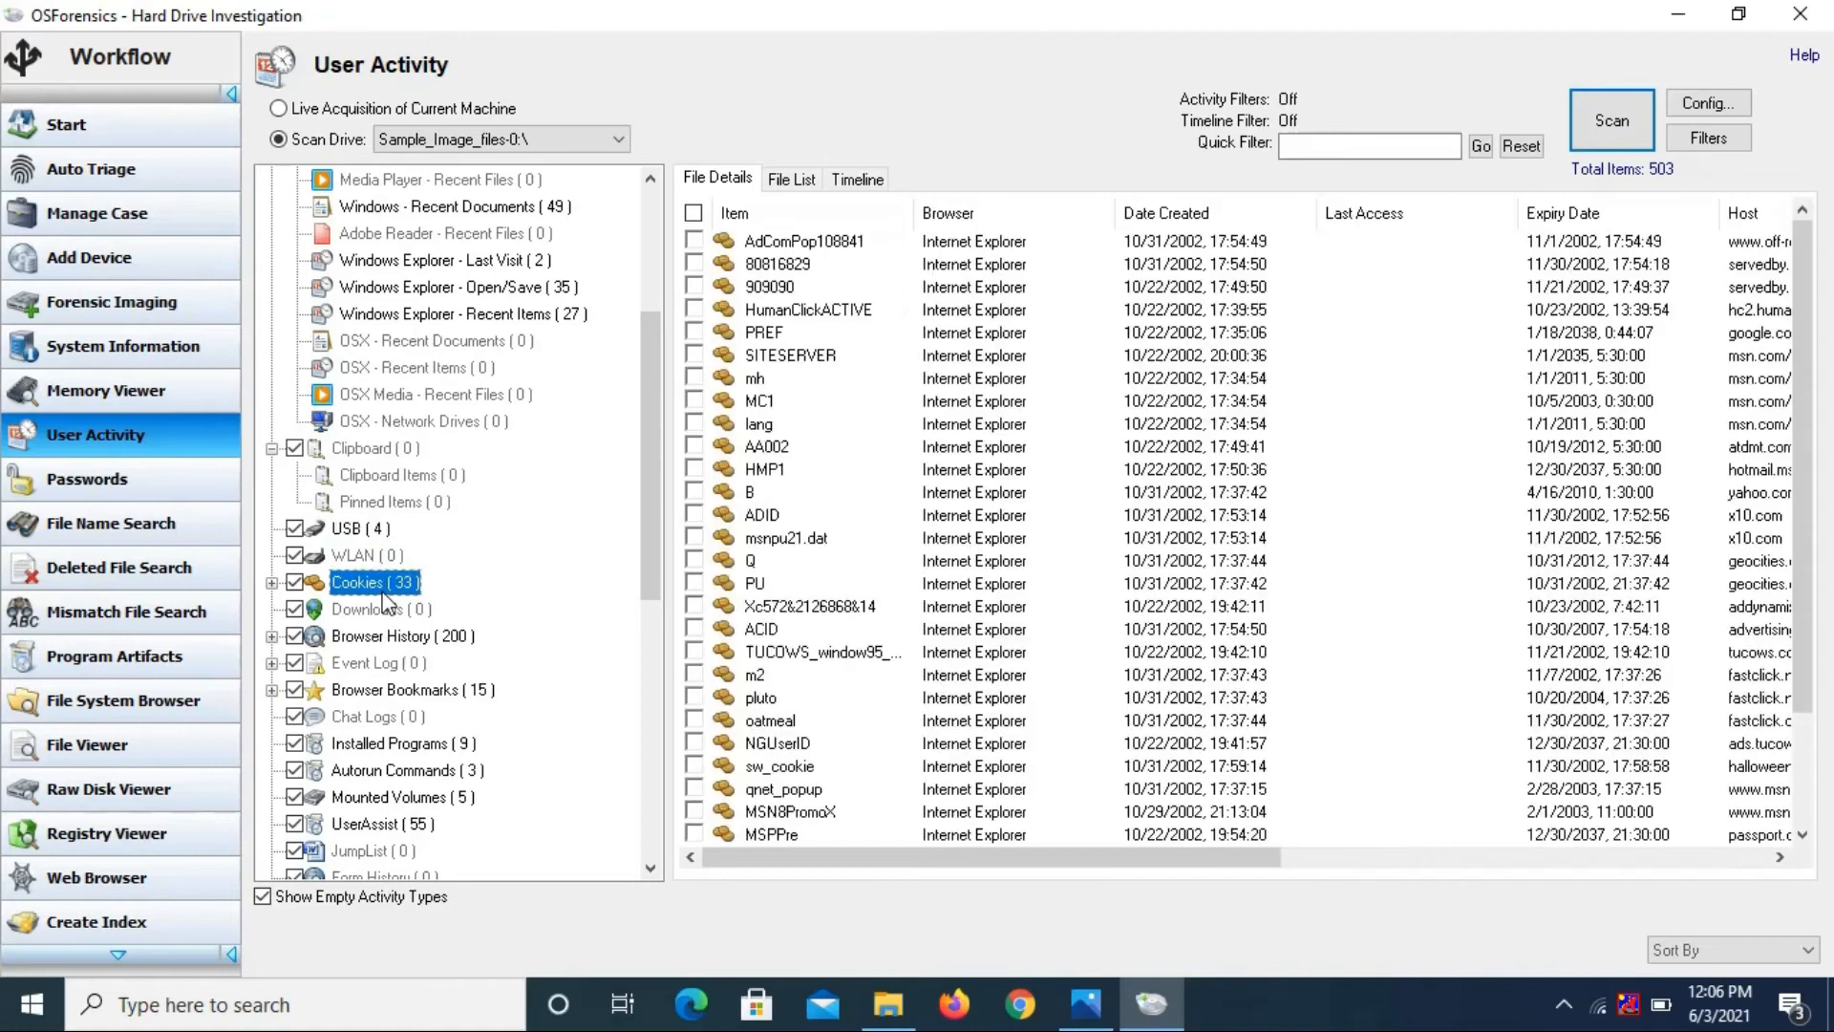
{"action": "left_click", "coordinate": [413, 636]}
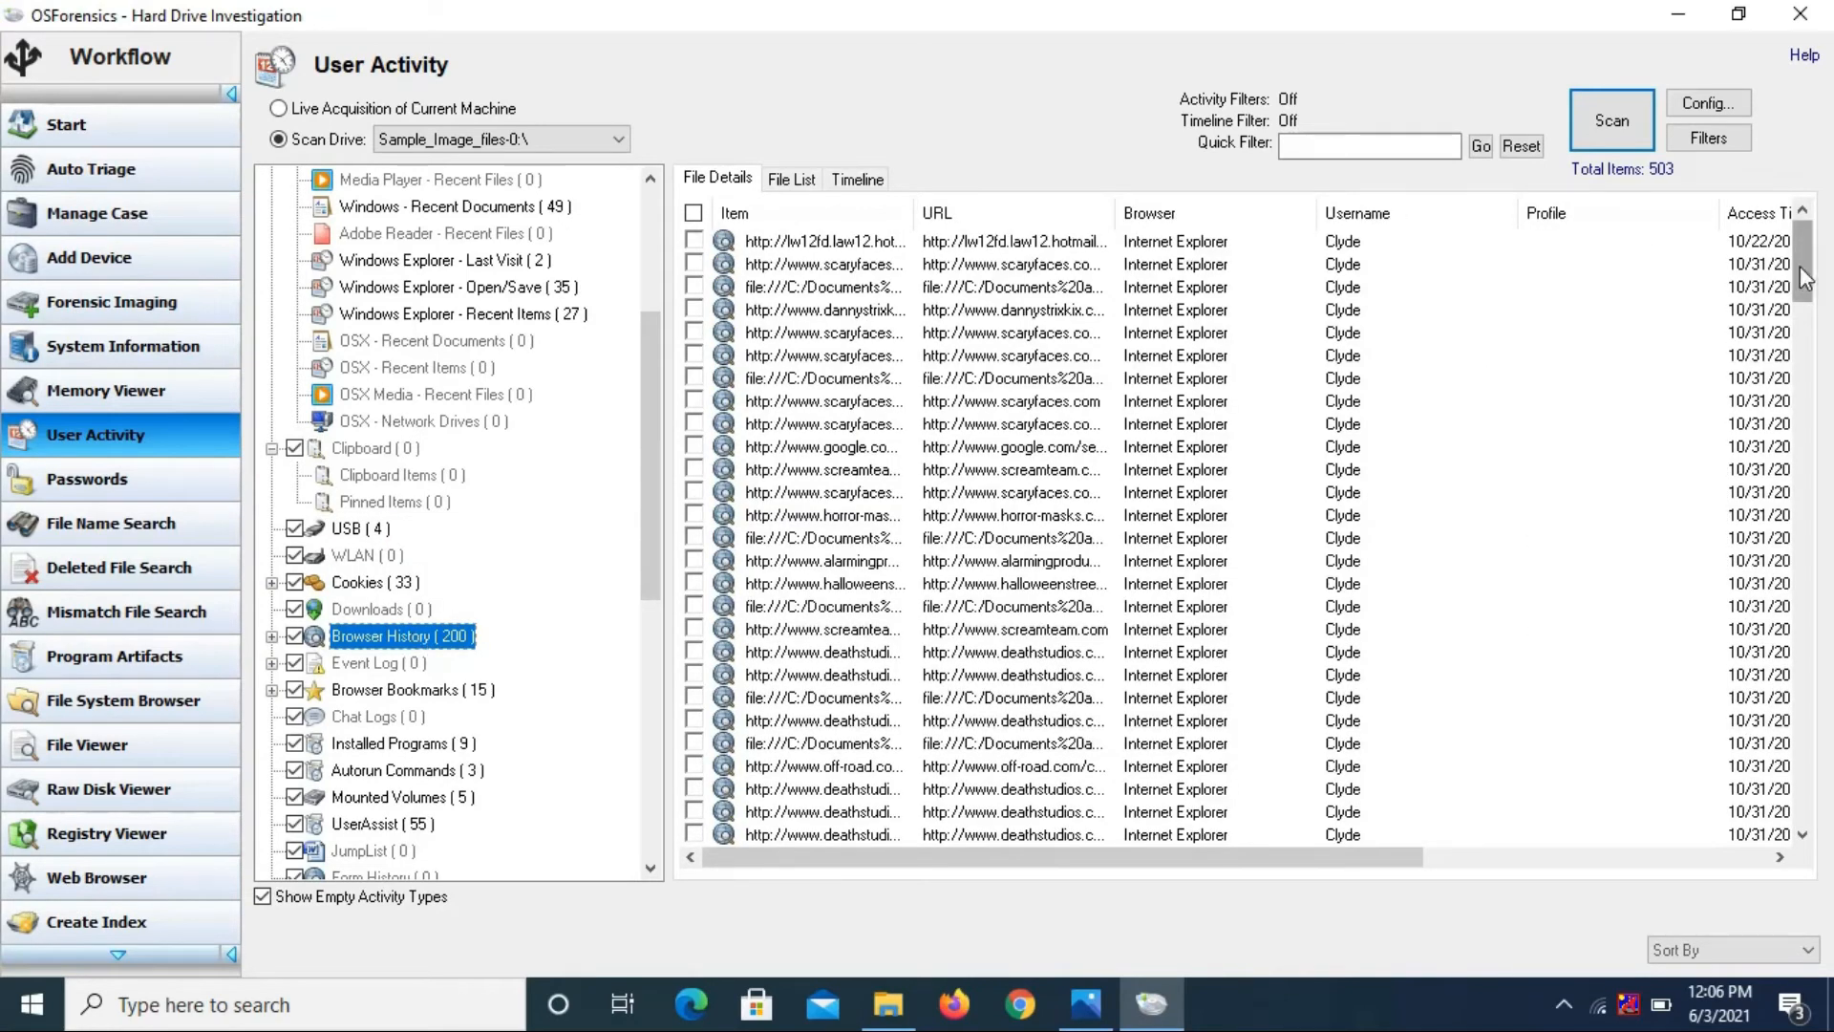
Review Bookmarks, Installed Programs, Mounted Volumes, UserAssist, Shellbag and Recycle Bin, then open Passwords
{"action": "left_click_drag", "start_coordinate": [1802, 275], "coordinate": [1802, 385]}
{"action": "left_click", "coordinate": [323, 695]}
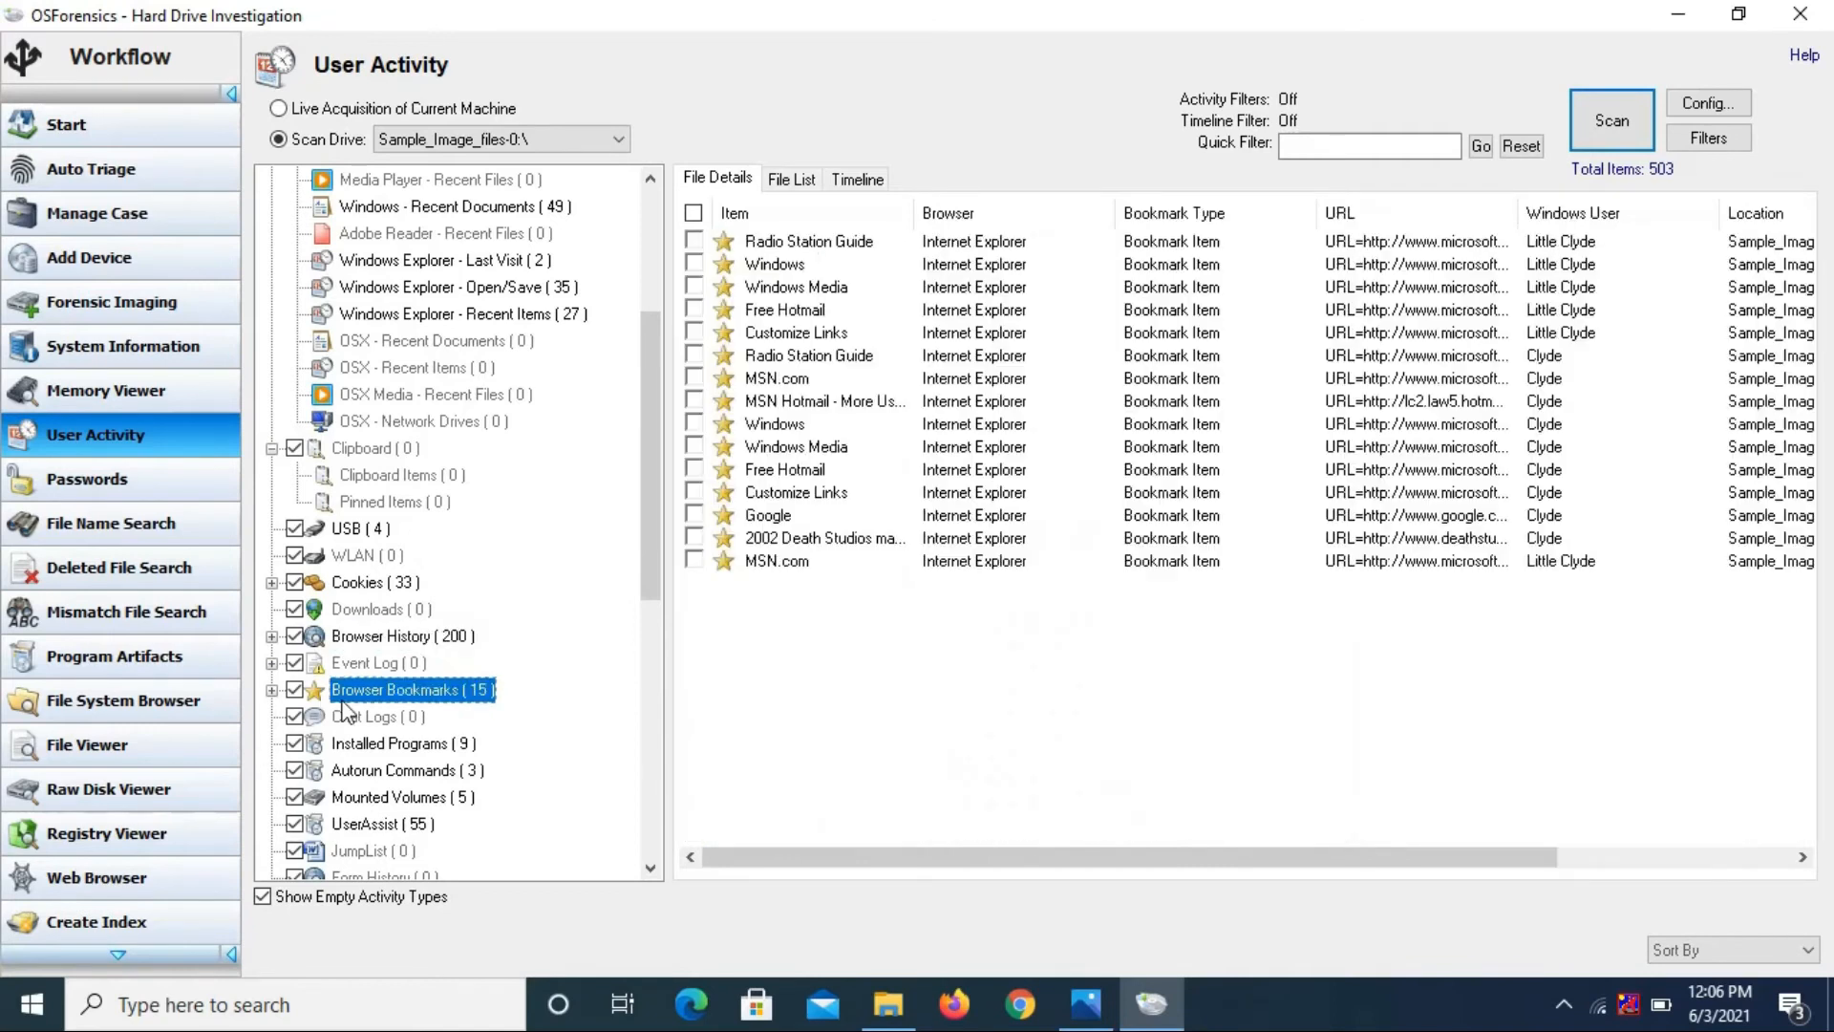
{"action": "left_click_drag", "start_coordinate": [650, 571], "coordinate": [644, 613]}
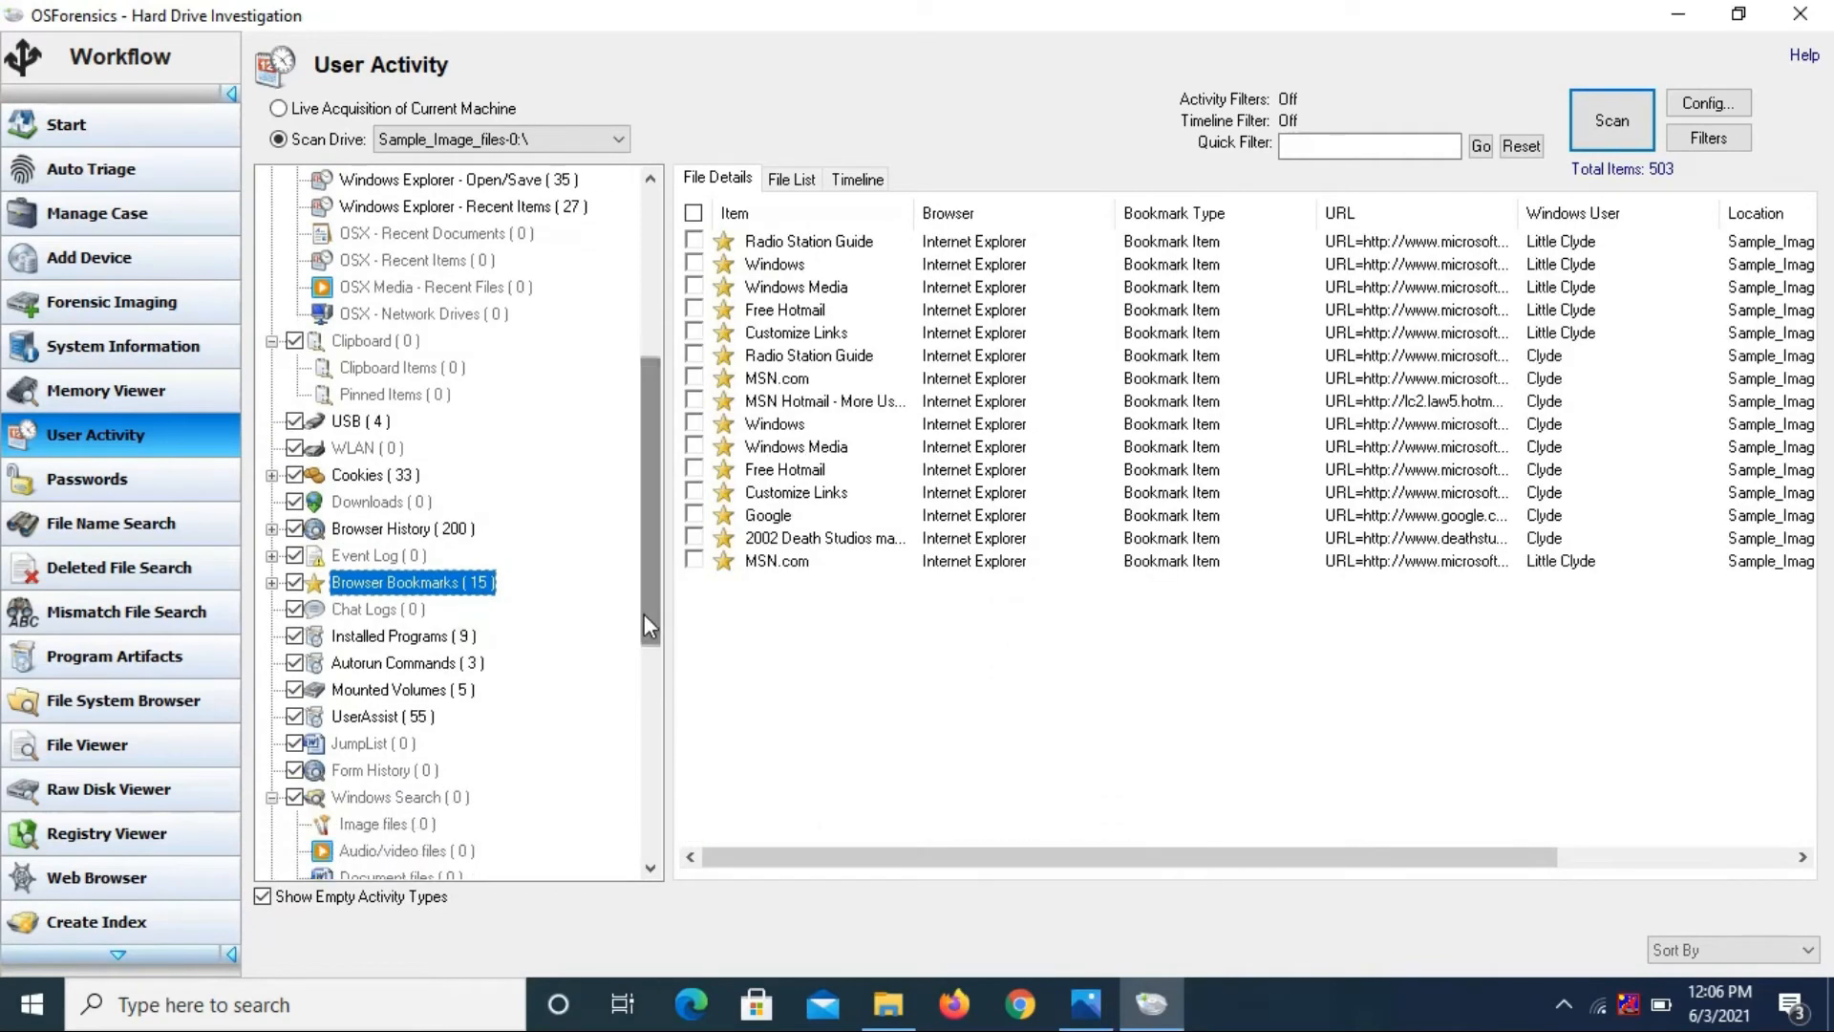
{"action": "left_click", "coordinate": [465, 638]}
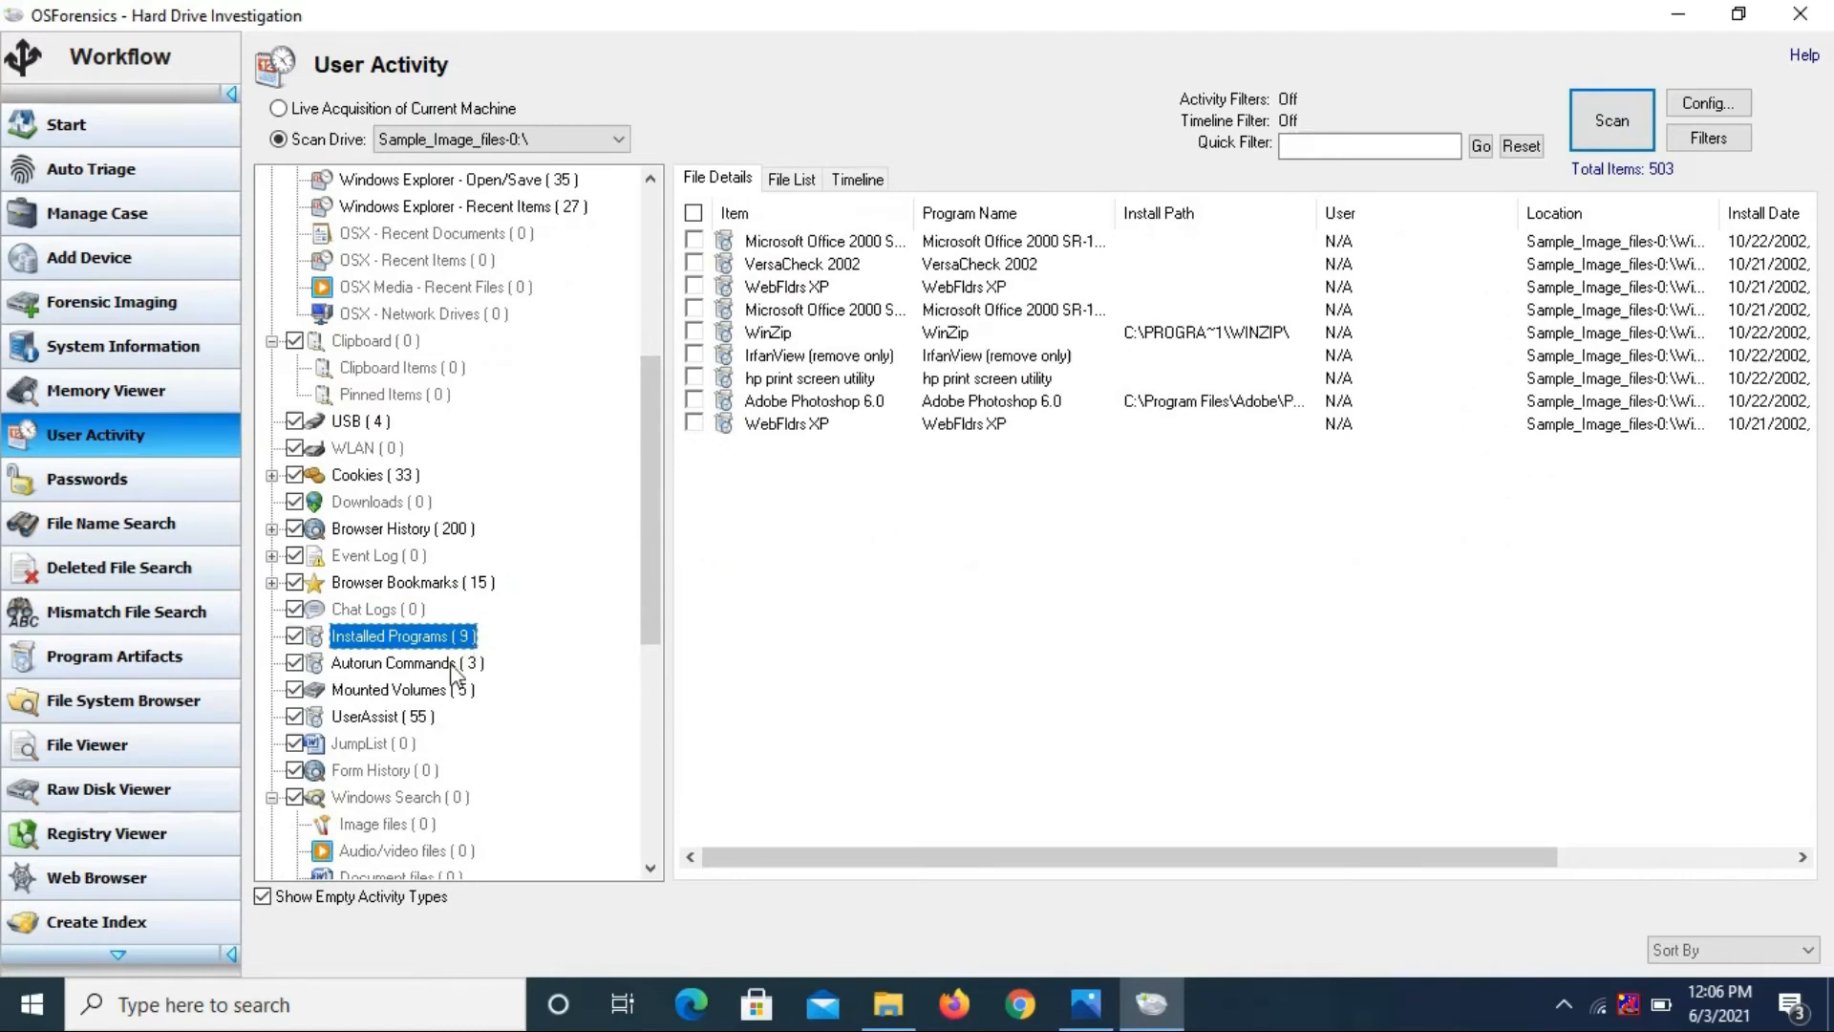
{"action": "left_click", "coordinate": [438, 692]}
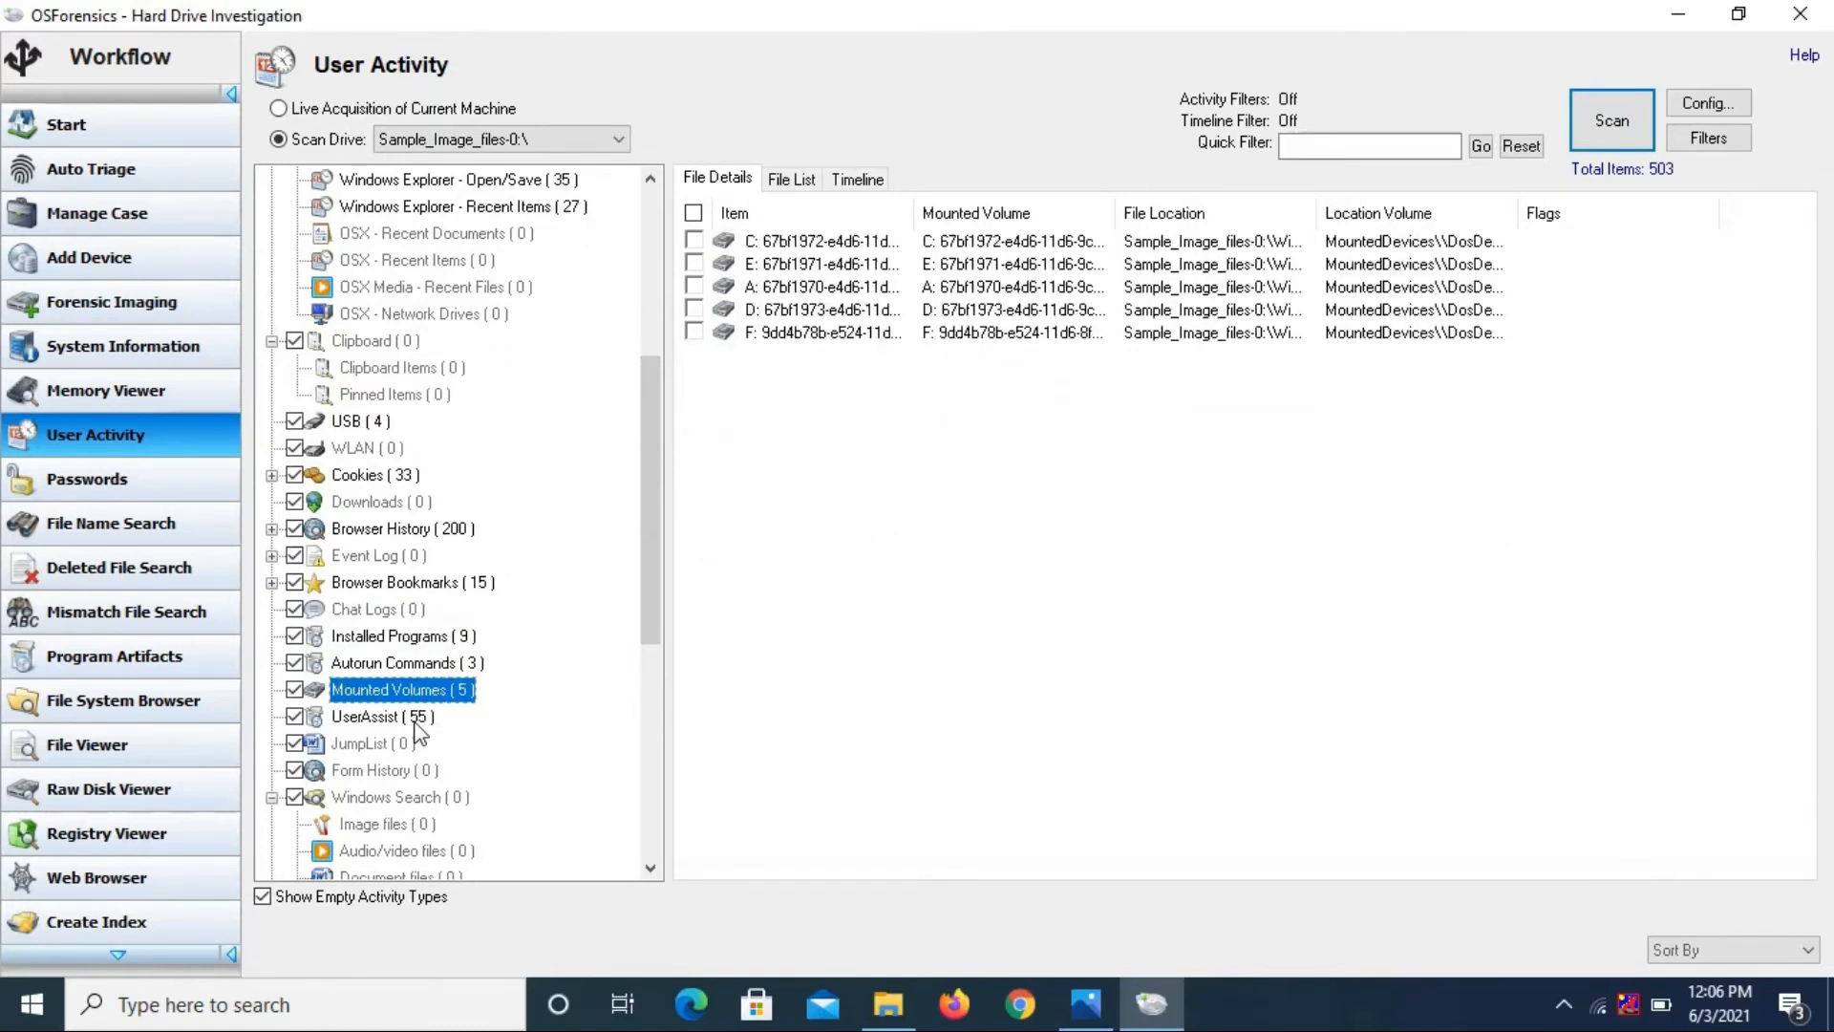
{"action": "left_click", "coordinate": [415, 724]}
{"action": "left_click_drag", "start_coordinate": [657, 606], "coordinate": [640, 709]}
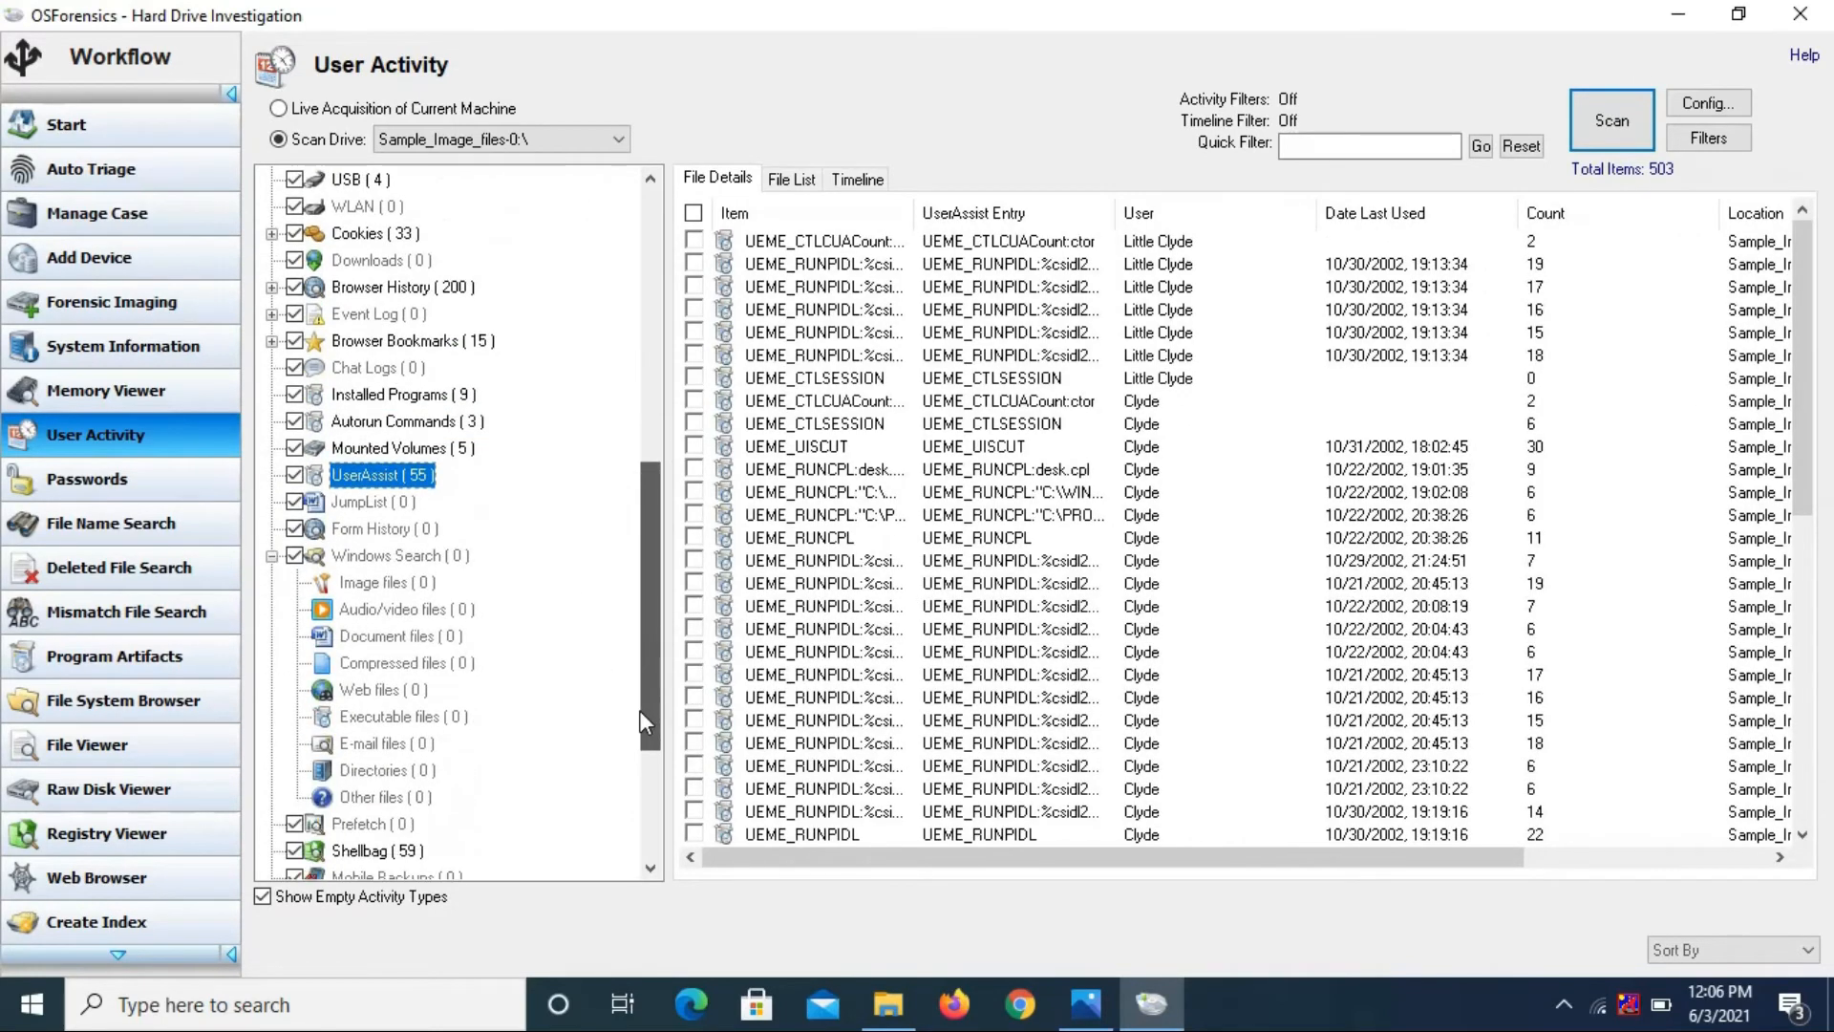
{"action": "scroll", "coordinate": [409, 583], "scroll_direction": "down", "scroll_amount": 4}
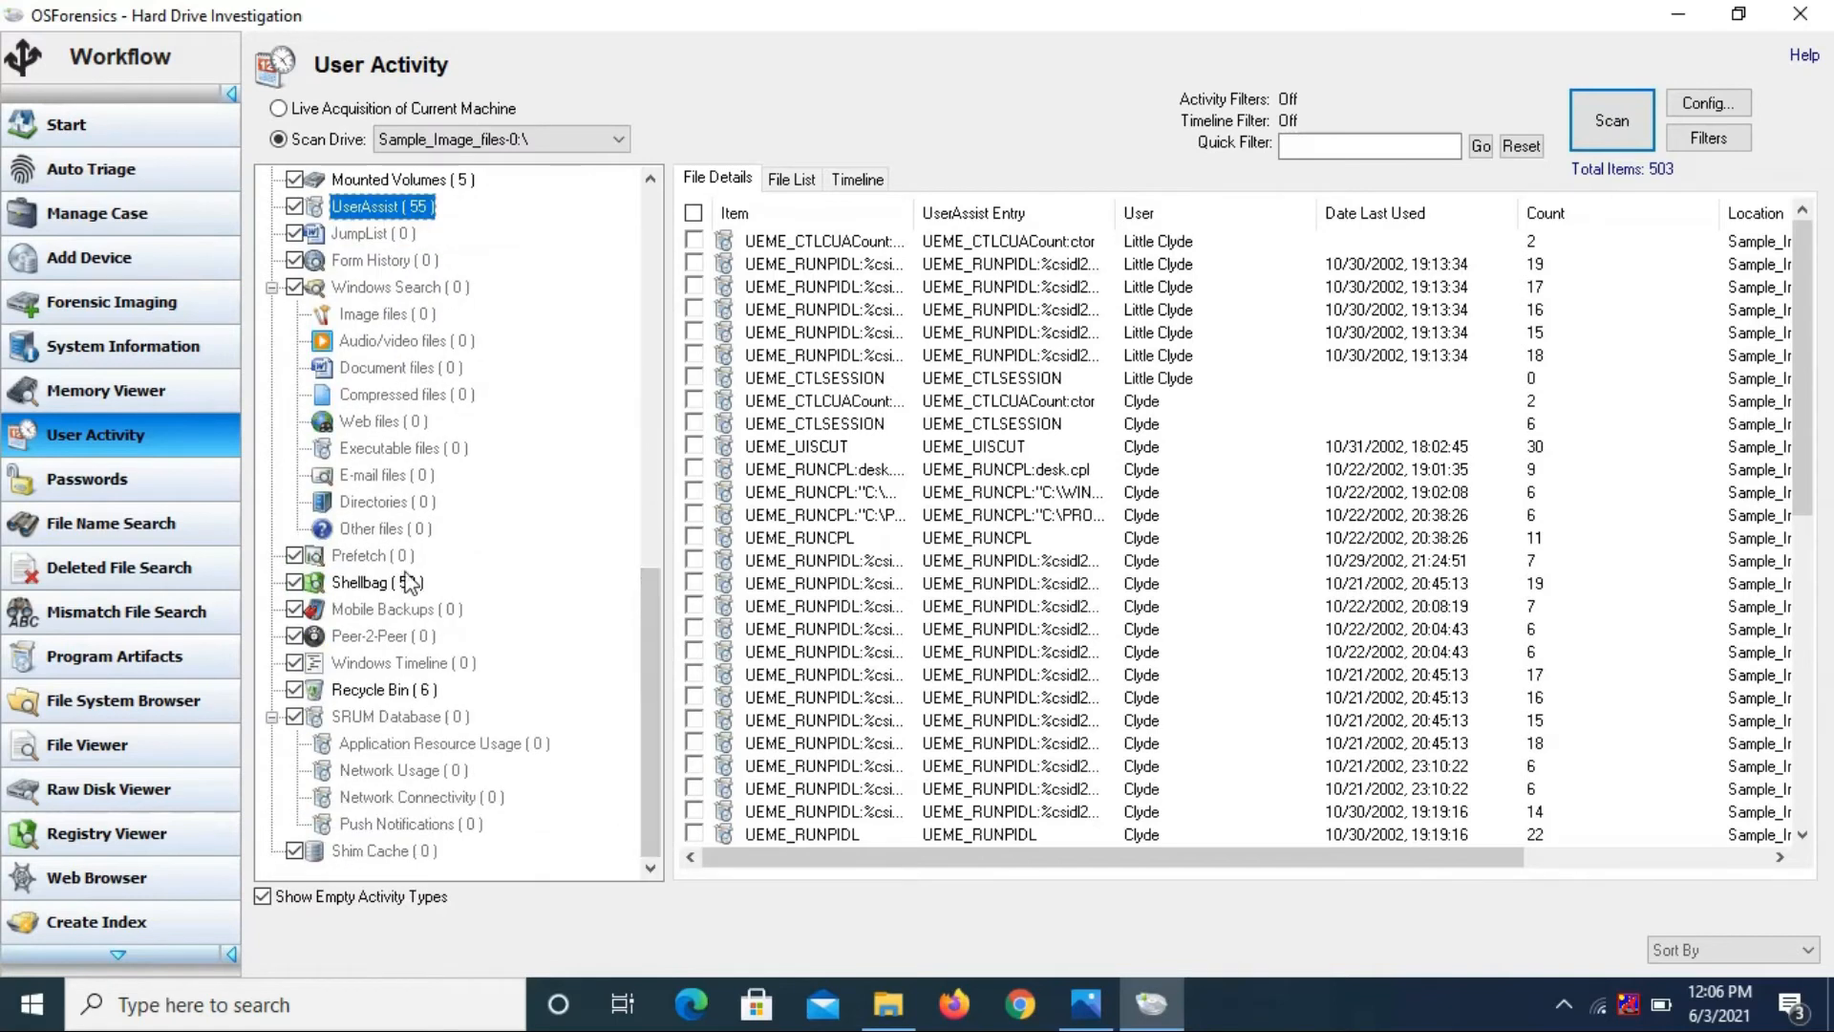
{"action": "left_click", "coordinate": [406, 583]}
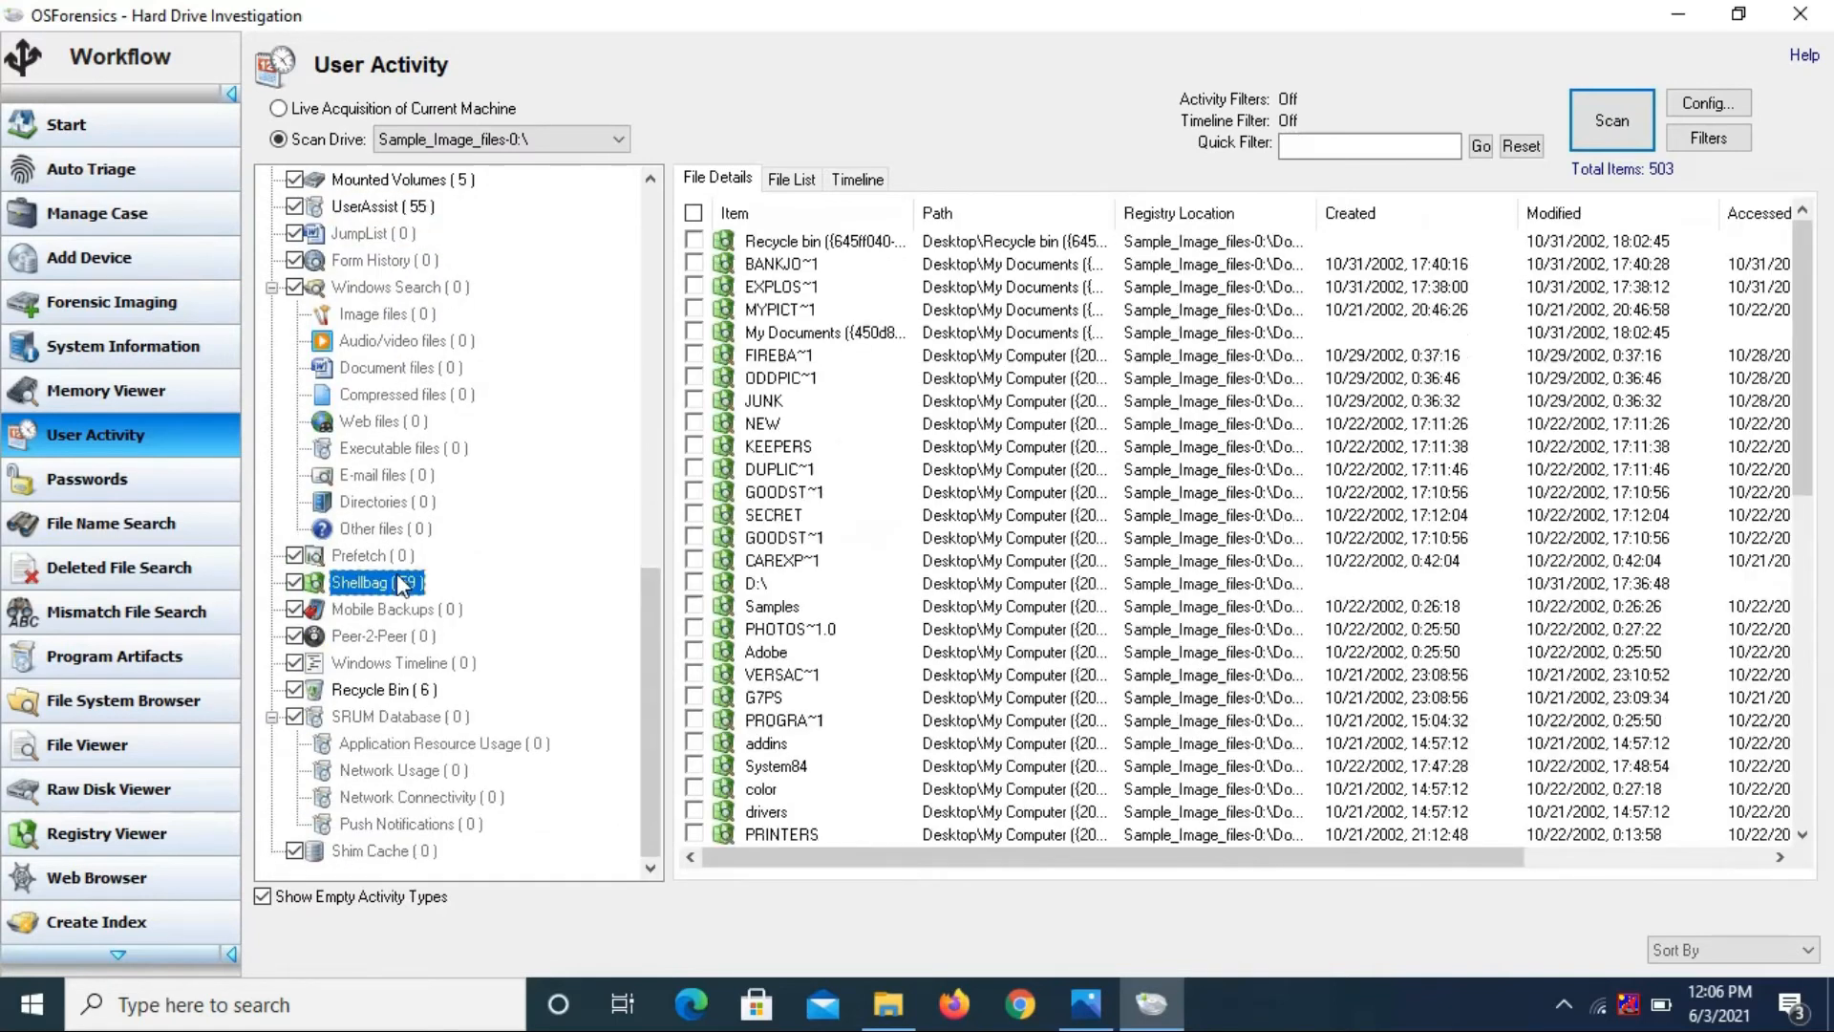
{"action": "left_click", "coordinate": [390, 703]}
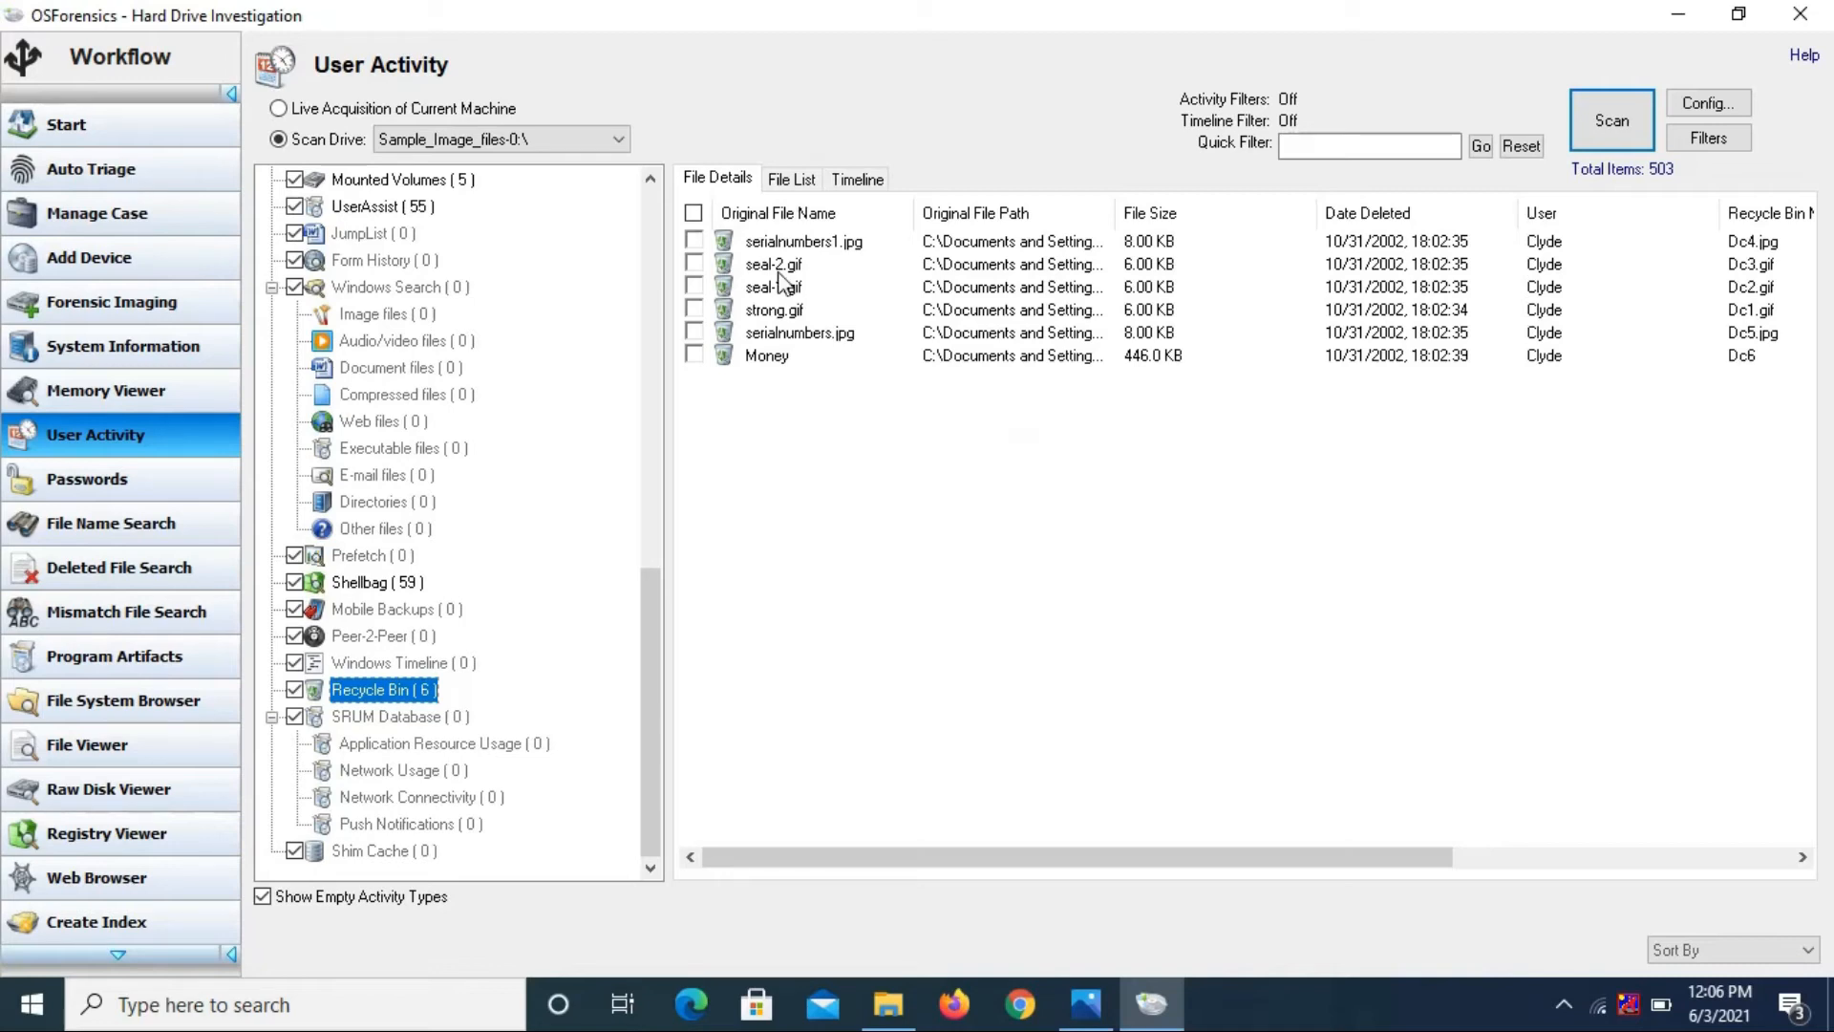
{"action": "left_click", "coordinate": [59, 485]}
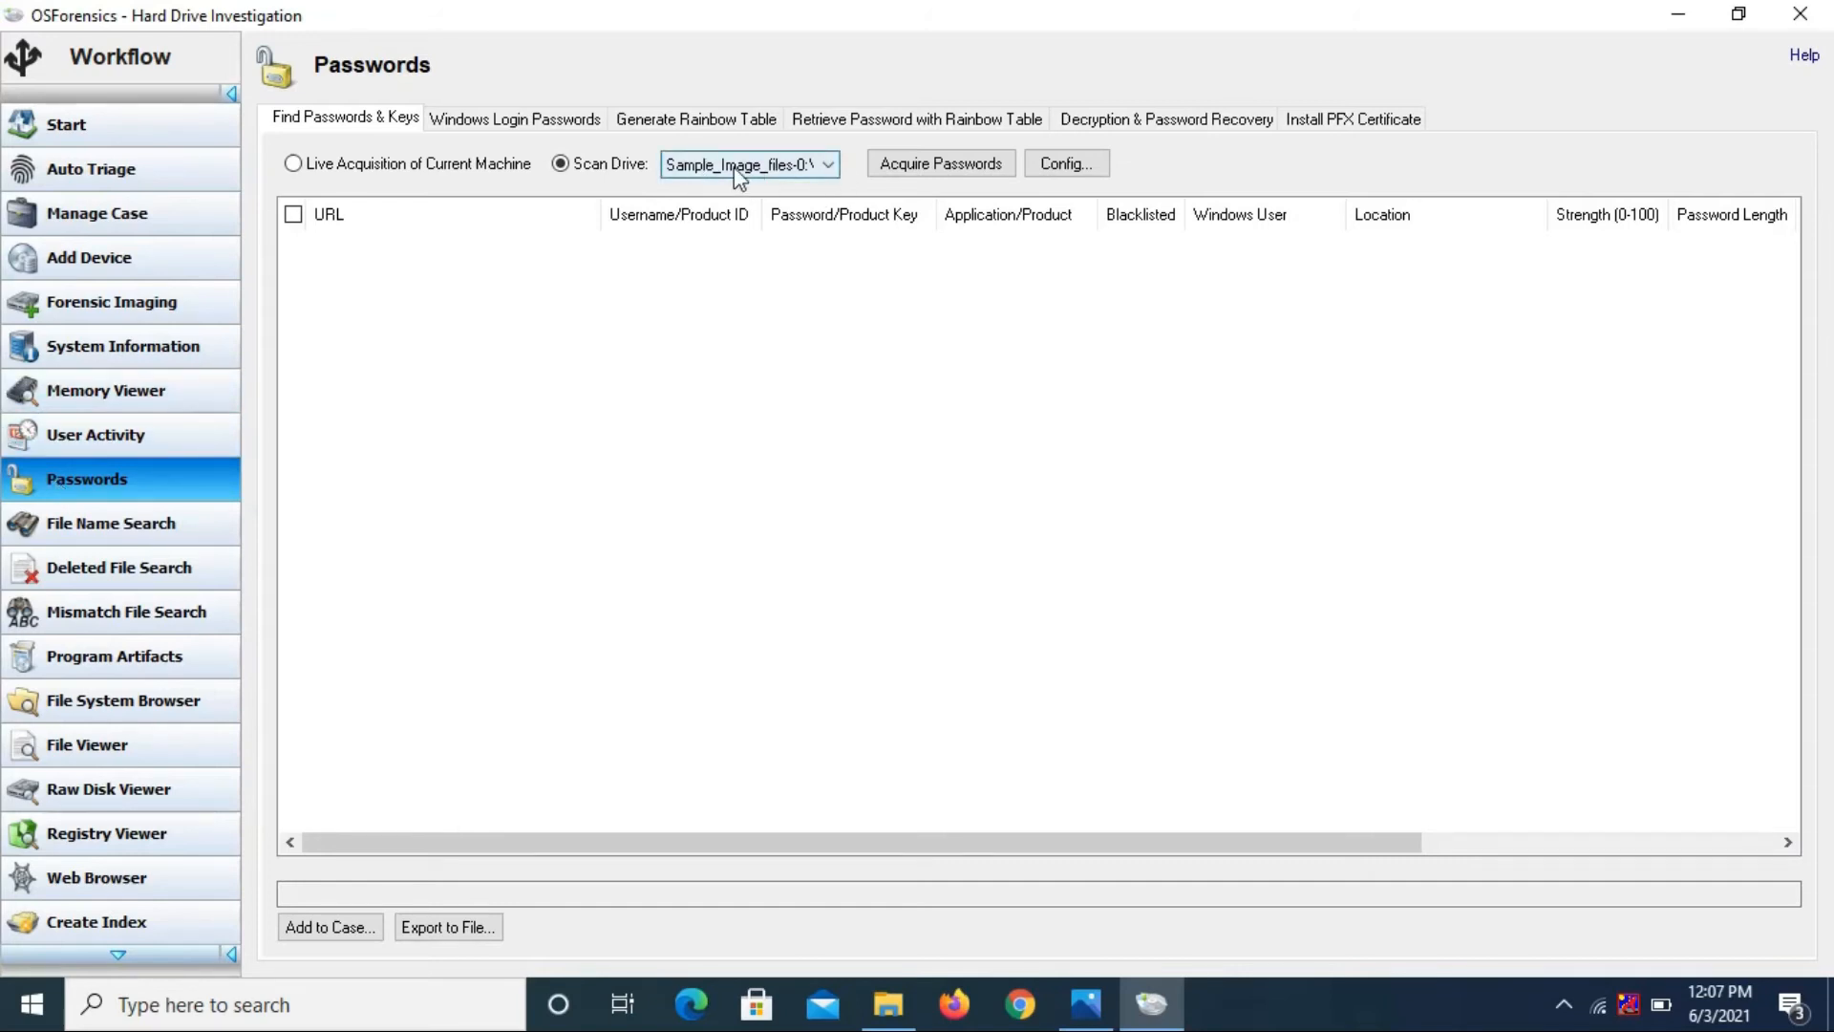
Acquire passwords and keys from the sample drive, finding a Windows XP product key, then open File Name Search
{"action": "left_click", "coordinate": [915, 172]}
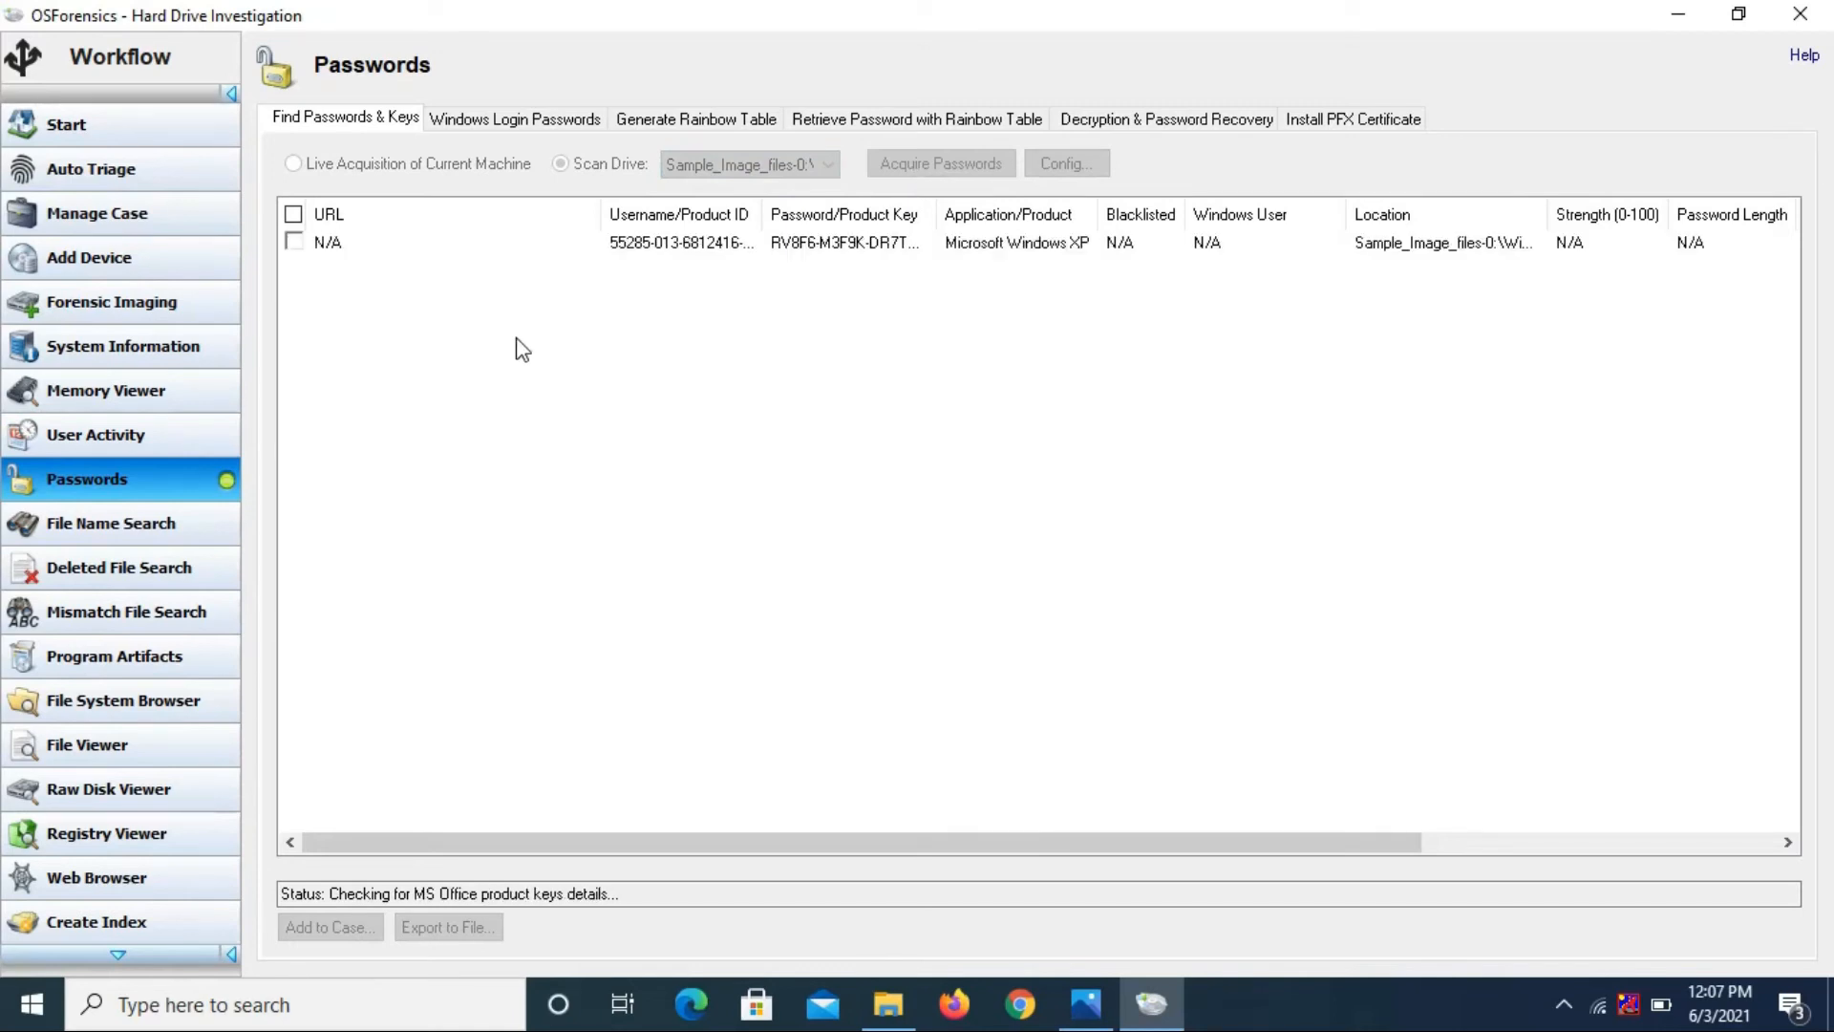
{"action": "left_click", "coordinate": [1125, 637]}
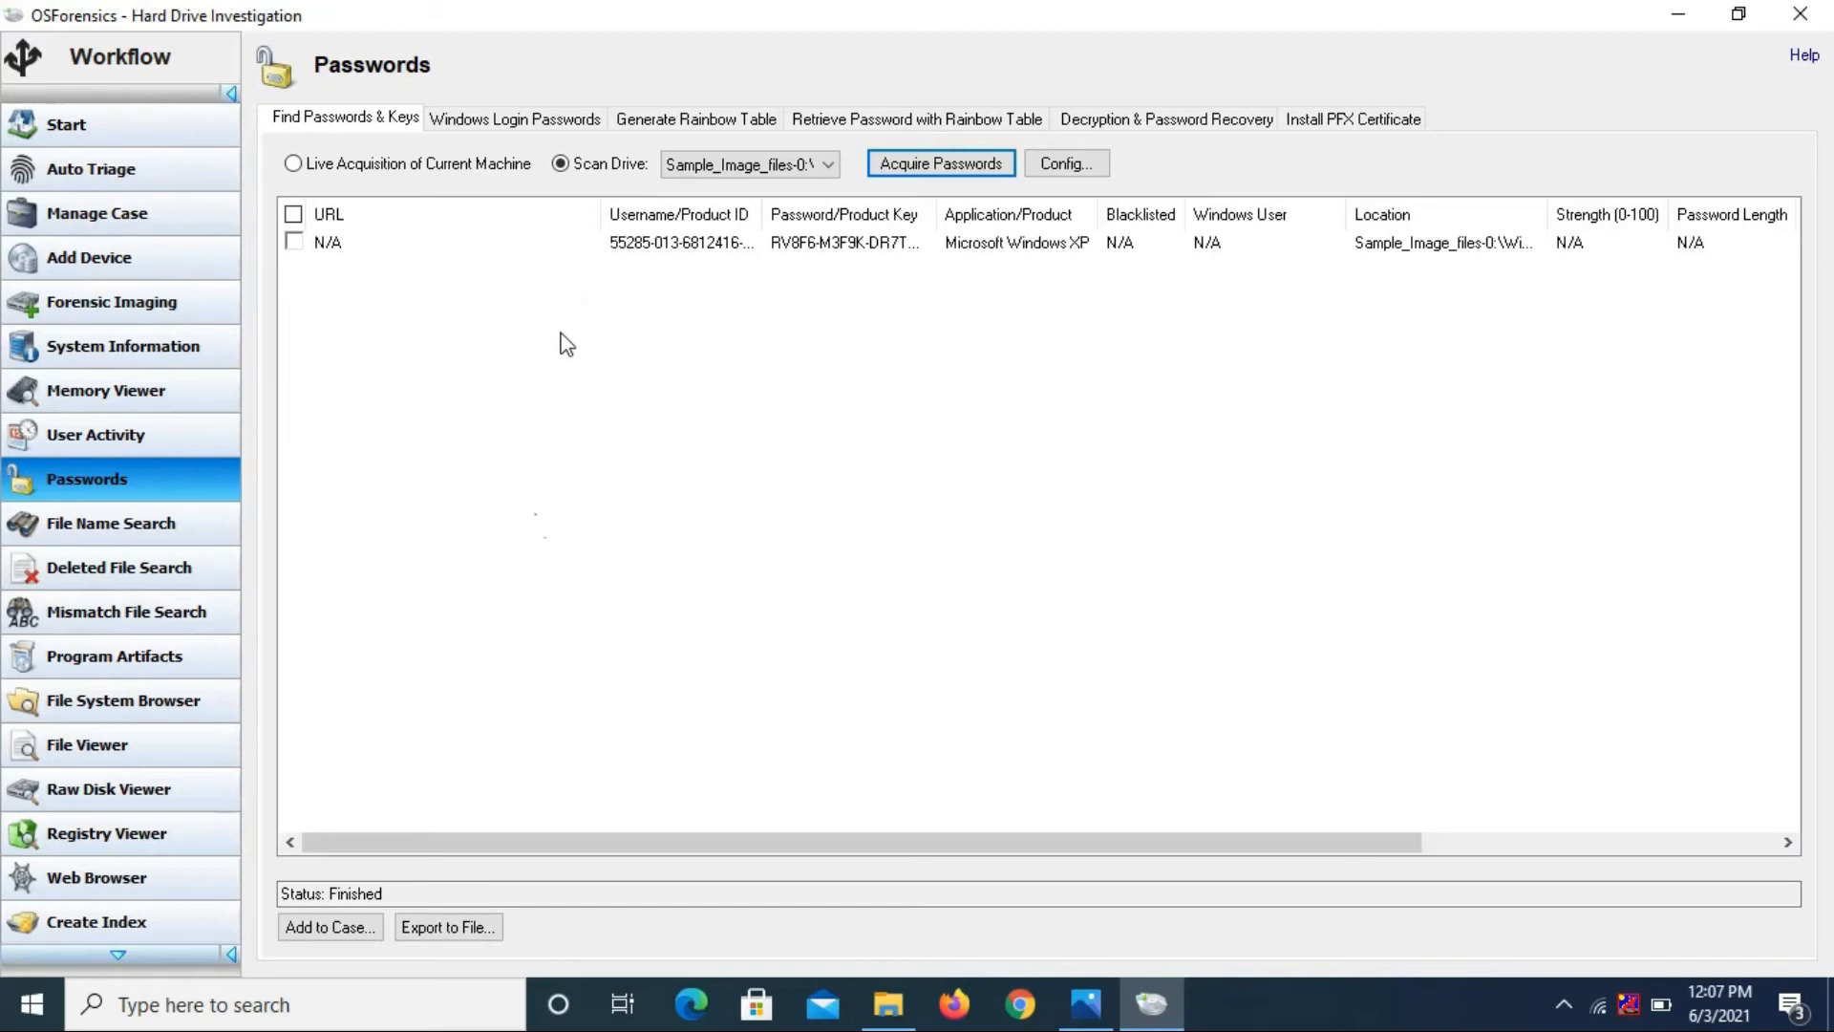
{"action": "left_click", "coordinate": [180, 521]}
{"action": "left_click", "coordinate": [421, 109]}
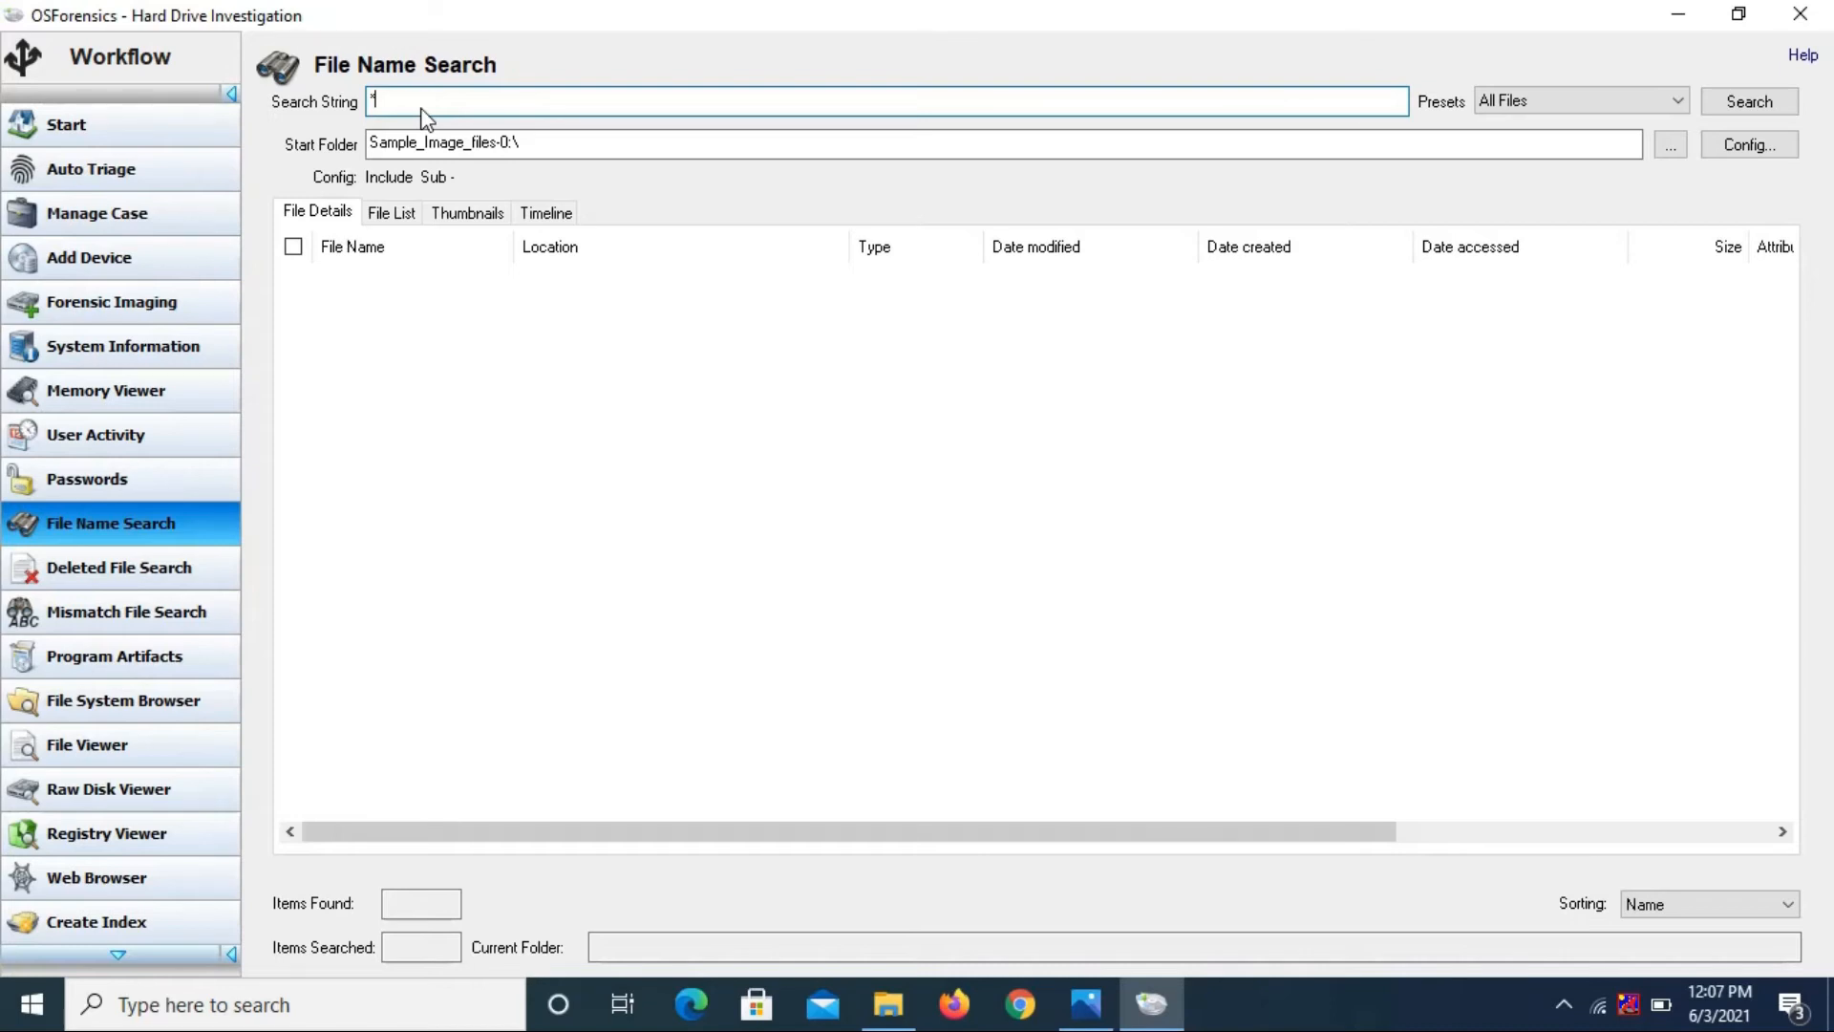
Search file names for 'death', then for '*halloween', which finds nothing
{"action": "type", "text": "death"}
{"action": "left_click", "coordinate": [1769, 99]}
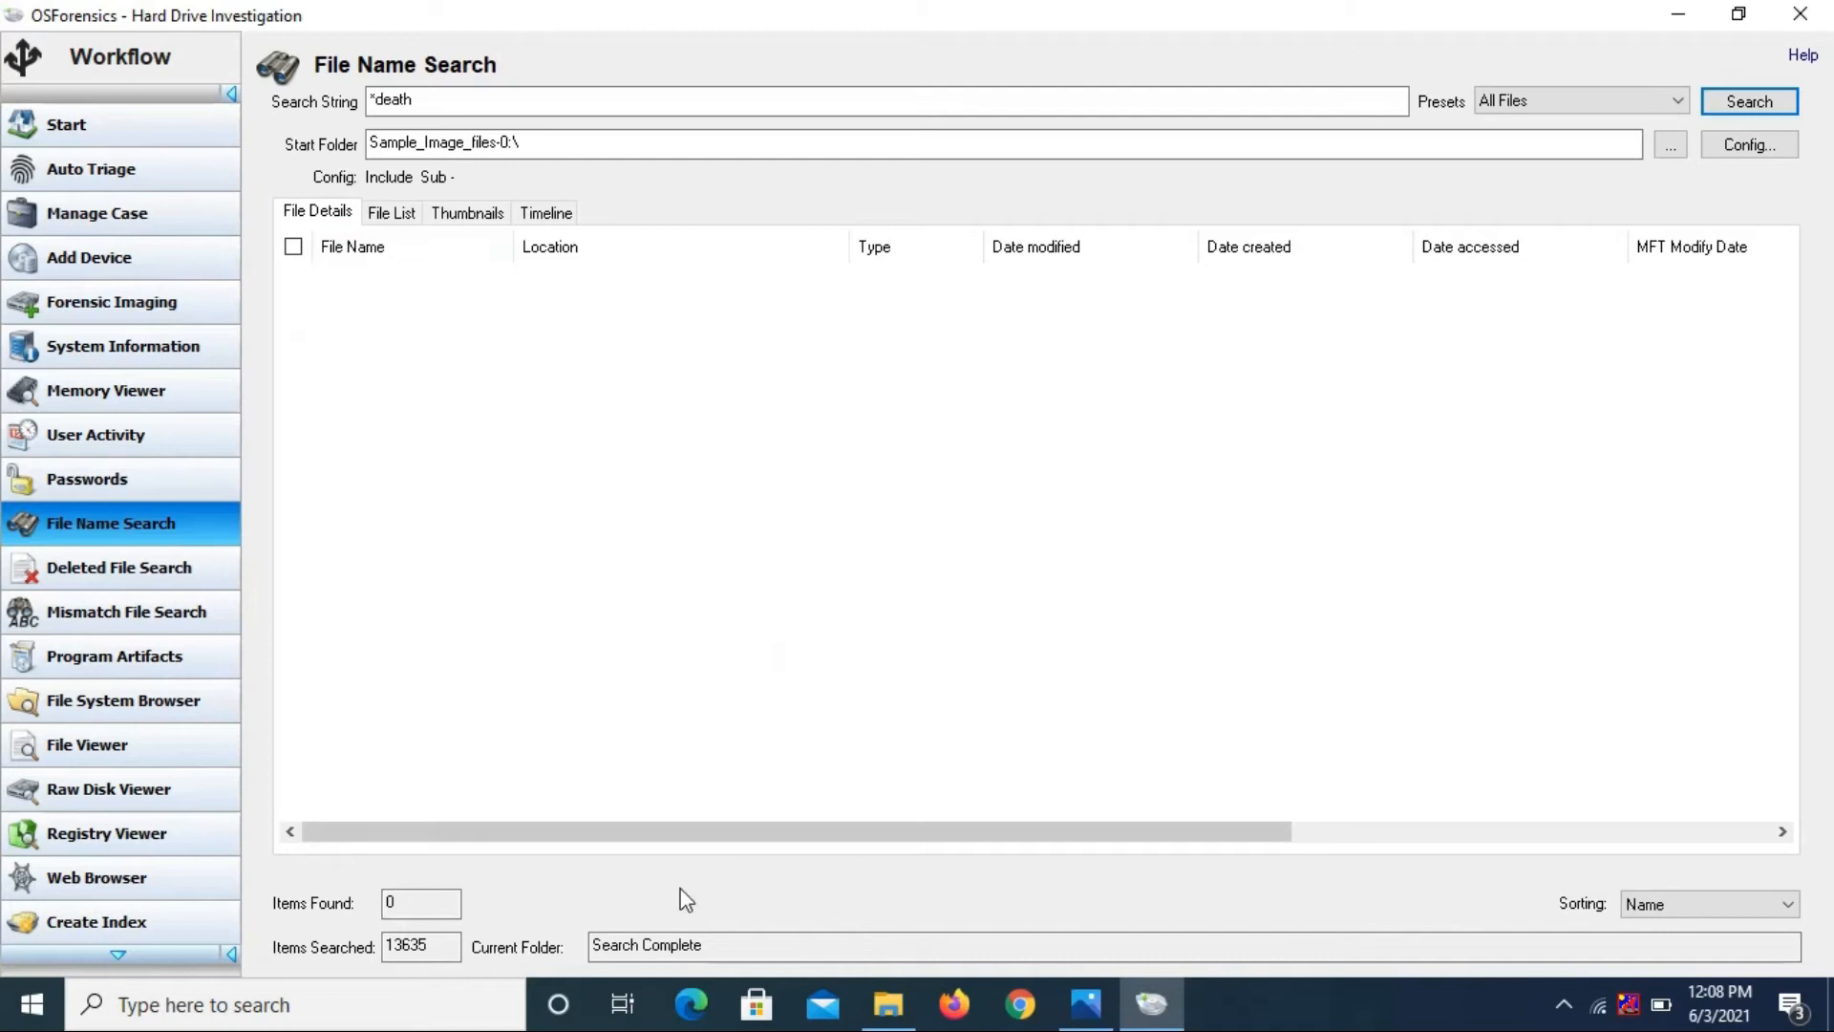
{"action": "left_click", "coordinate": [415, 102]}
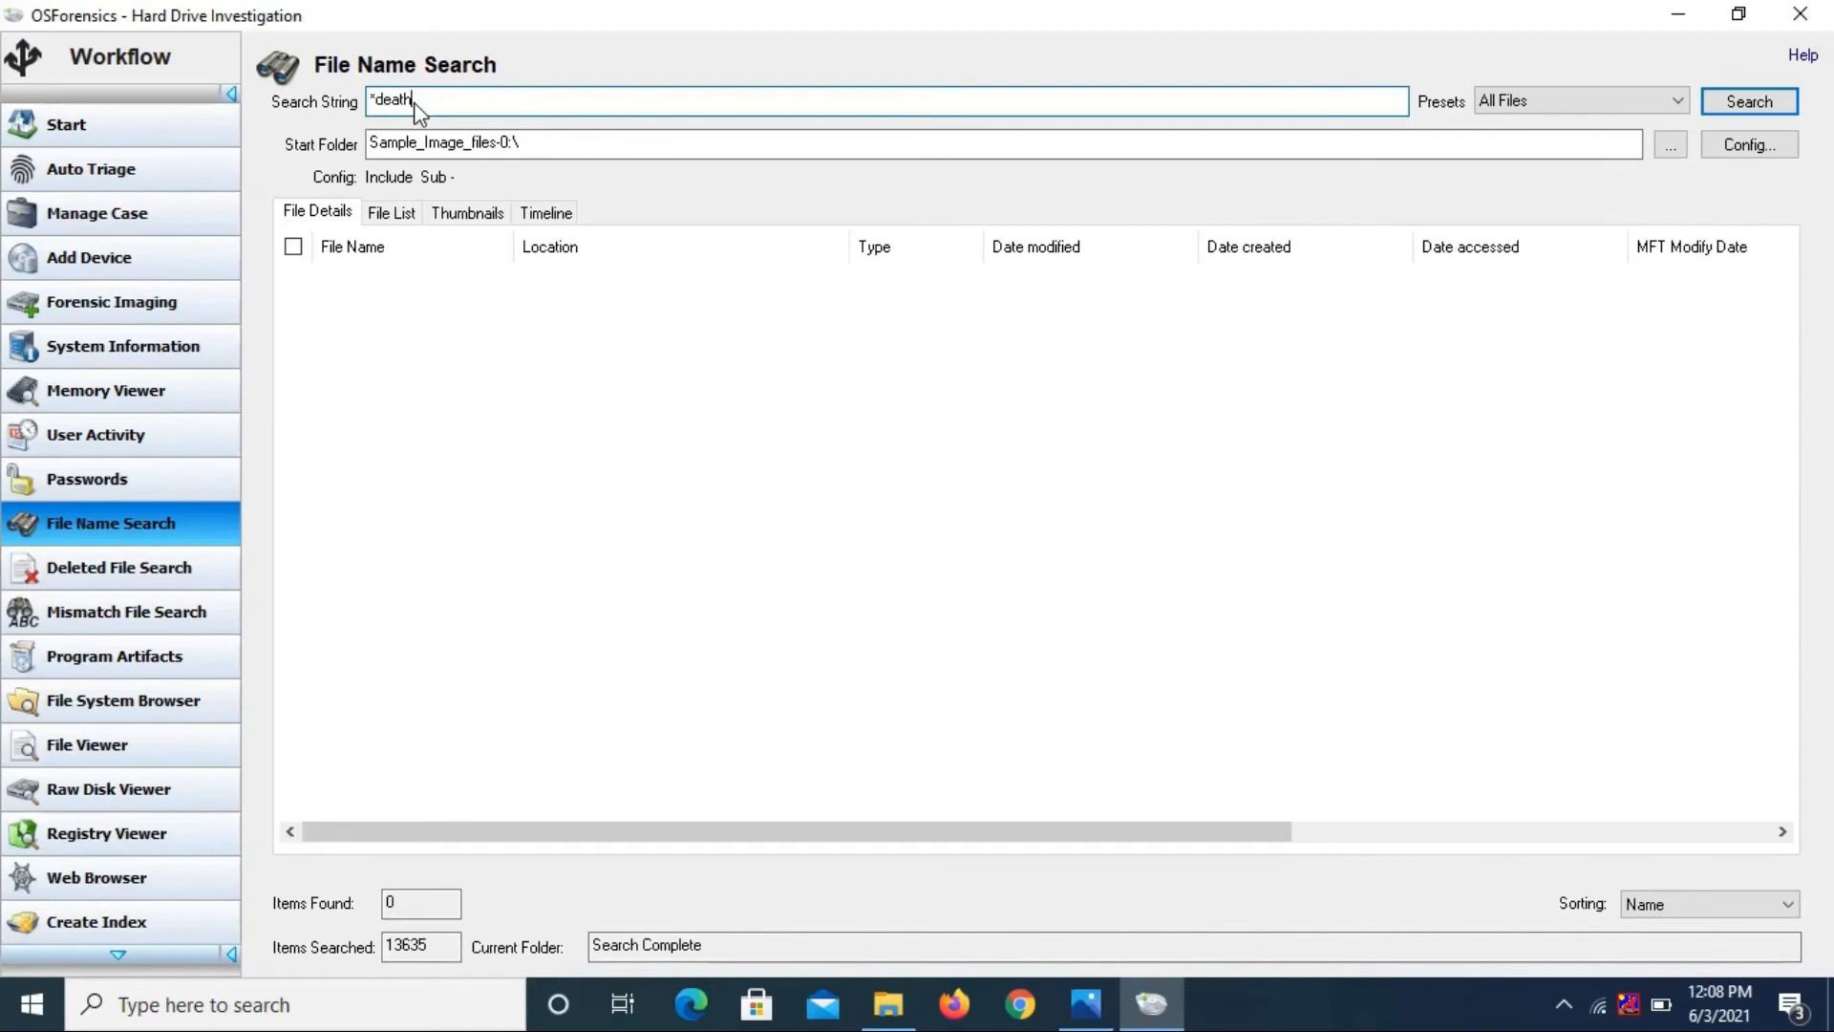
{"action": "key", "text": "BackSpace"}
{"action": "key", "text": "BackSpace"}
{"action": "key", "text": "BackSpace"}
{"action": "type", "text": "halloween"}
{"action": "left_click", "coordinate": [1730, 105]}
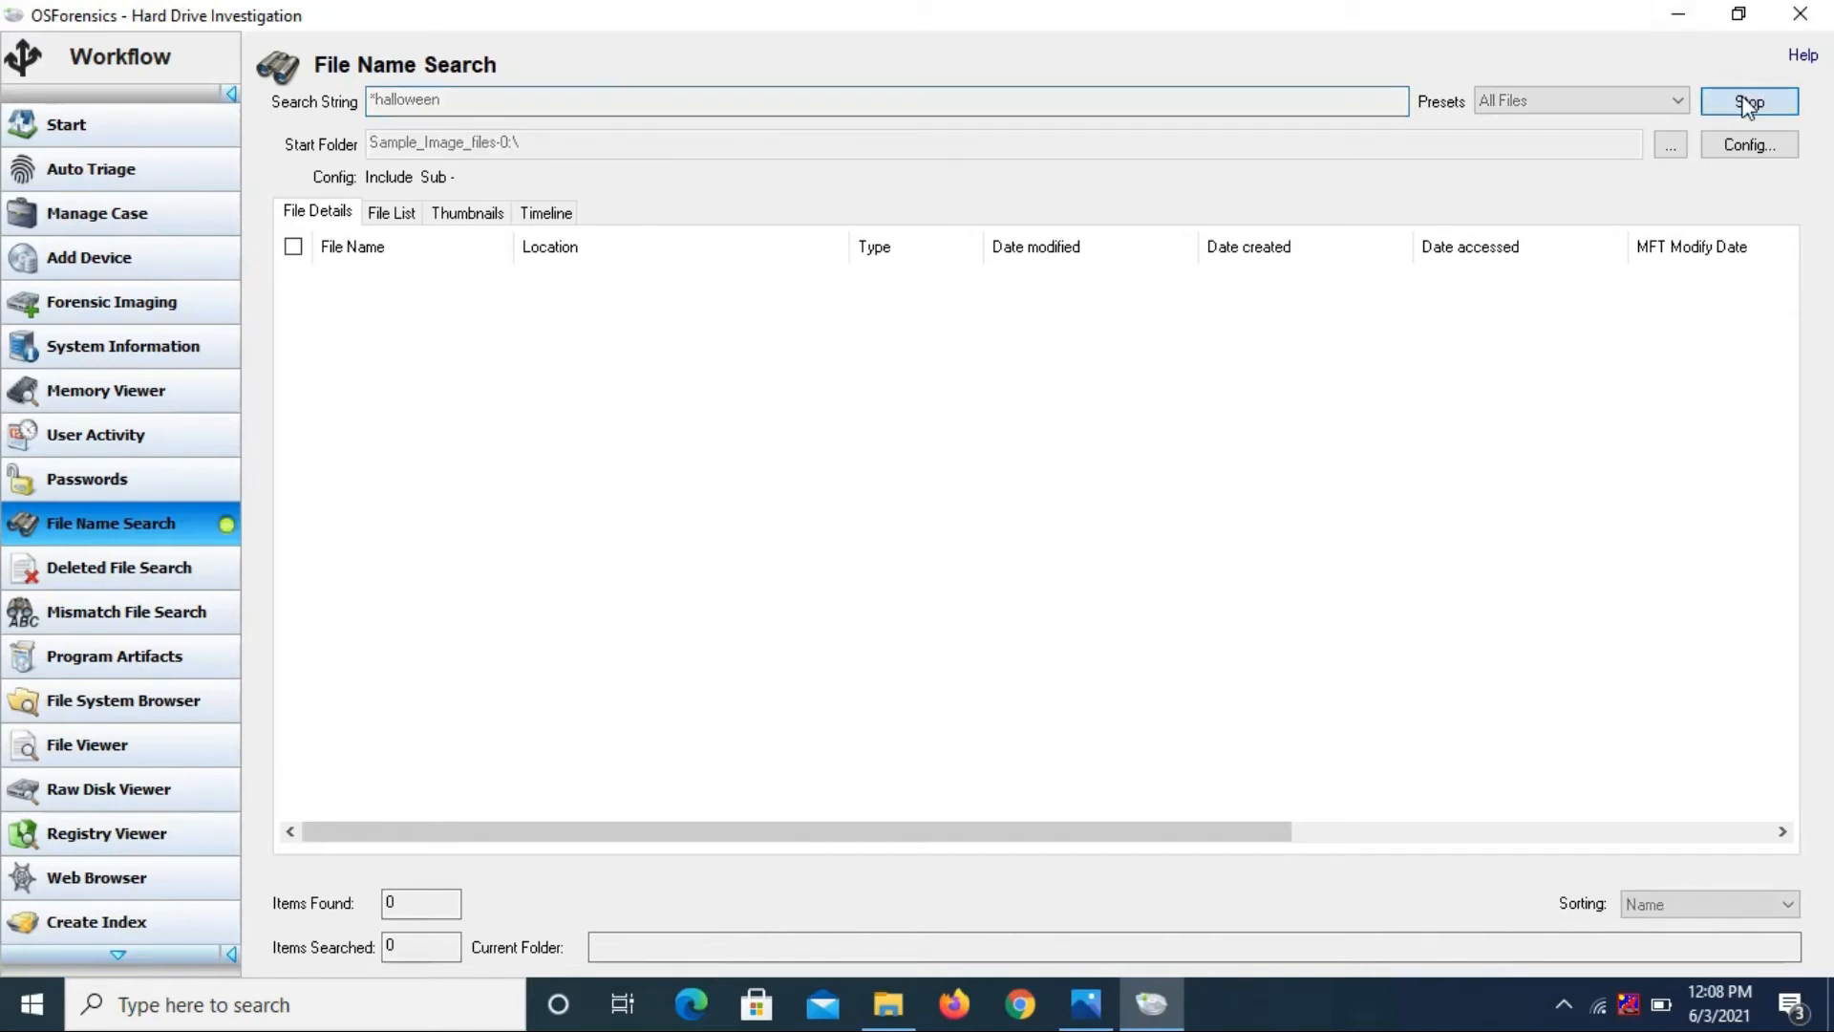
Replace the search term with 'knife' and search, selecting the single match Palette Knife.8BF
{"action": "left_click", "coordinate": [1347, 103]}
{"action": "left_click_drag", "start_coordinate": [1295, 114], "coordinate": [357, 77]}
{"action": "key", "text": "BackSpace"}
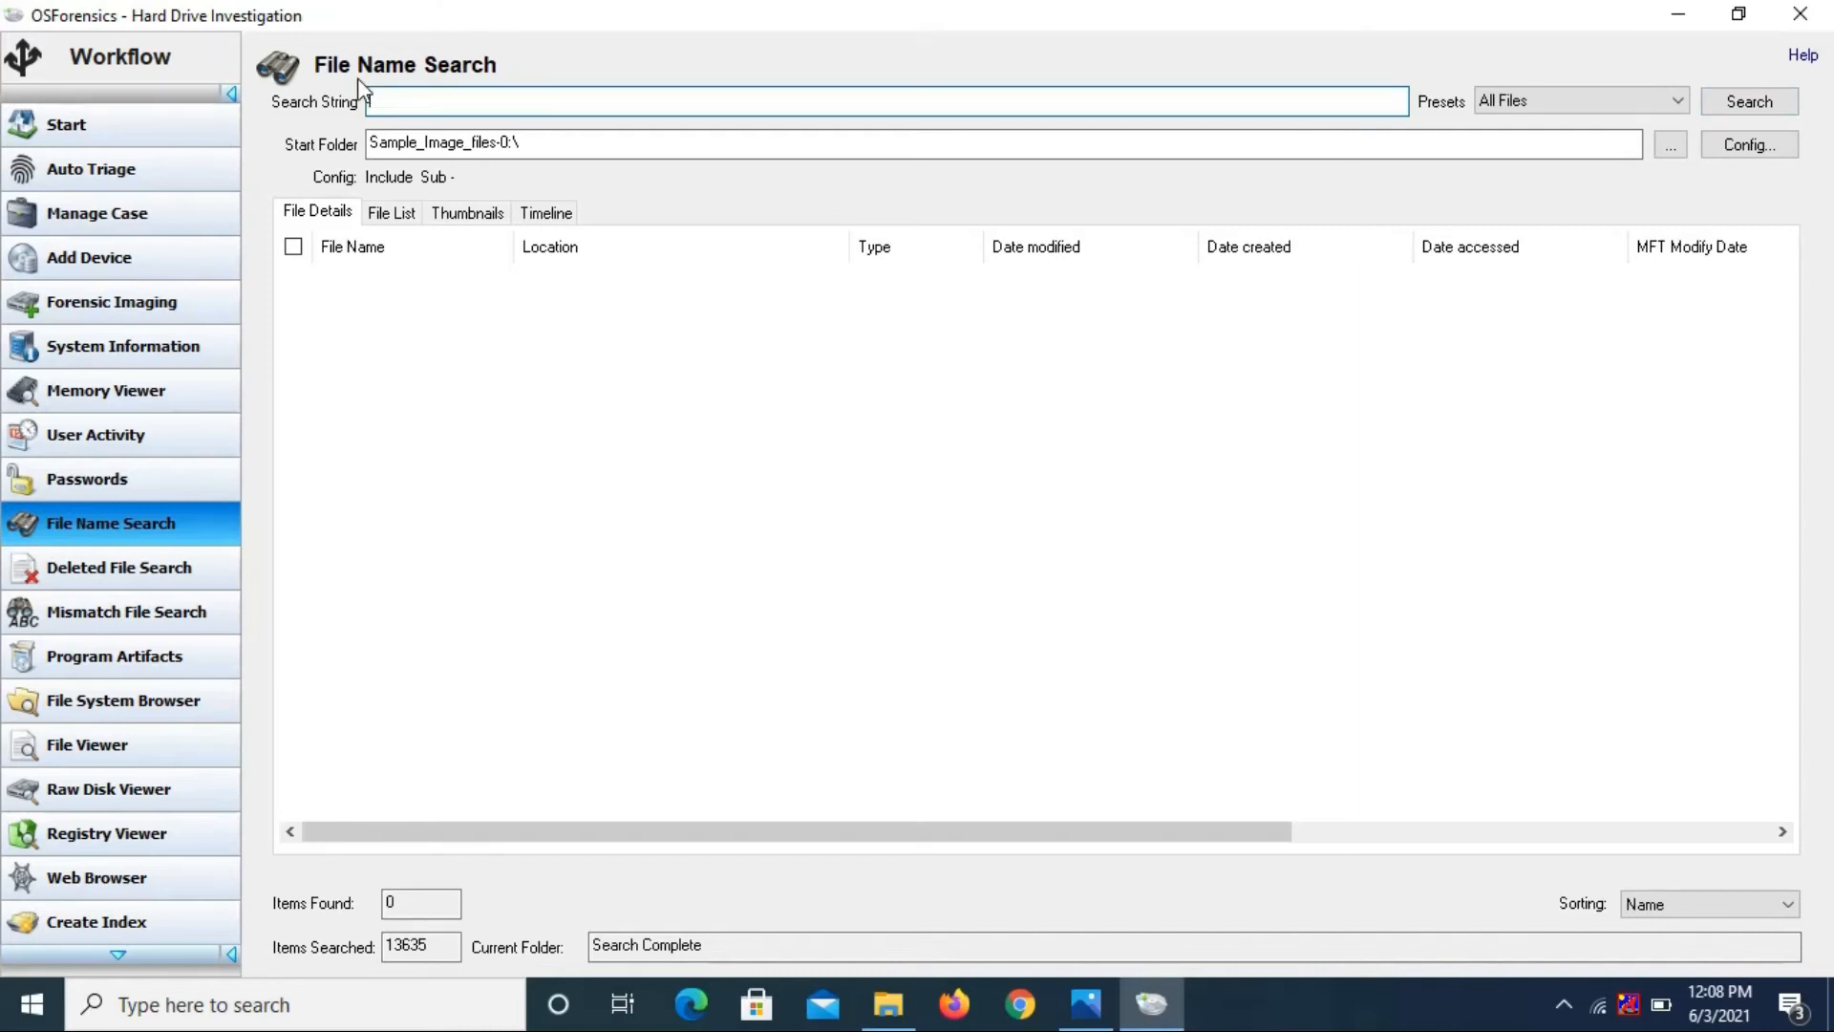
{"action": "key", "text": "Return"}
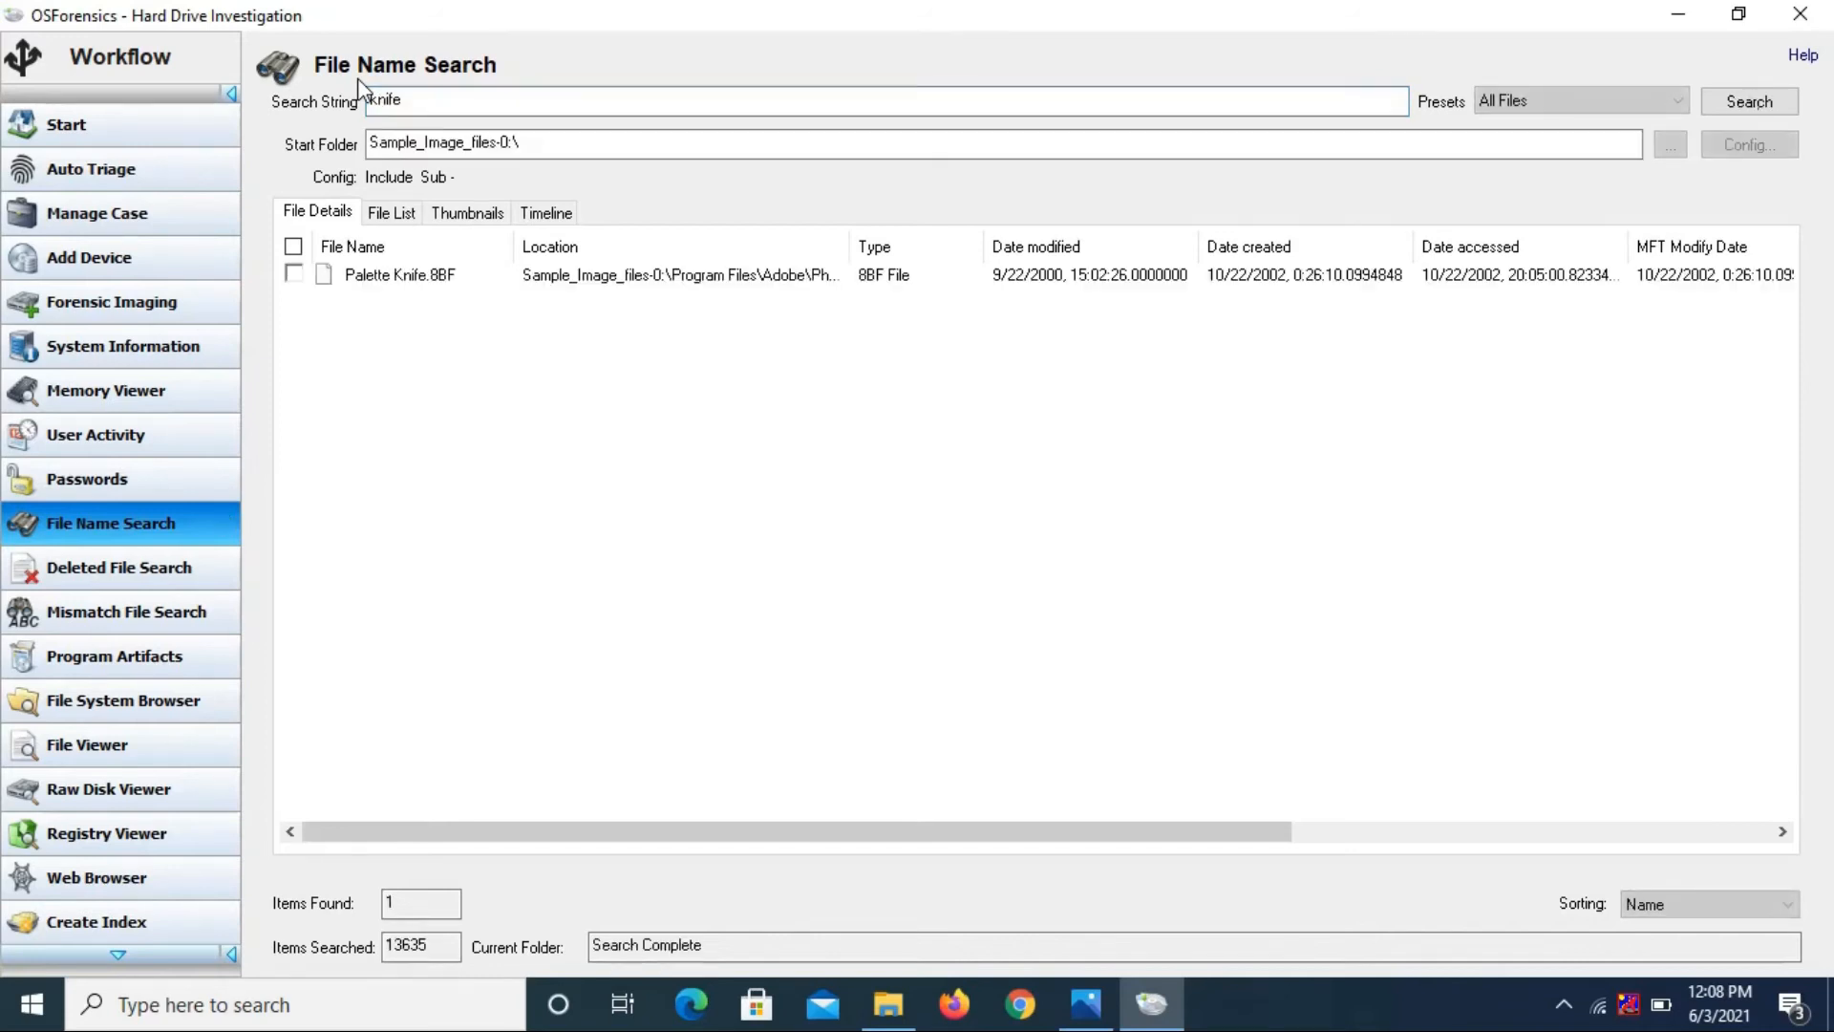
{"action": "left_click", "coordinate": [429, 277]}
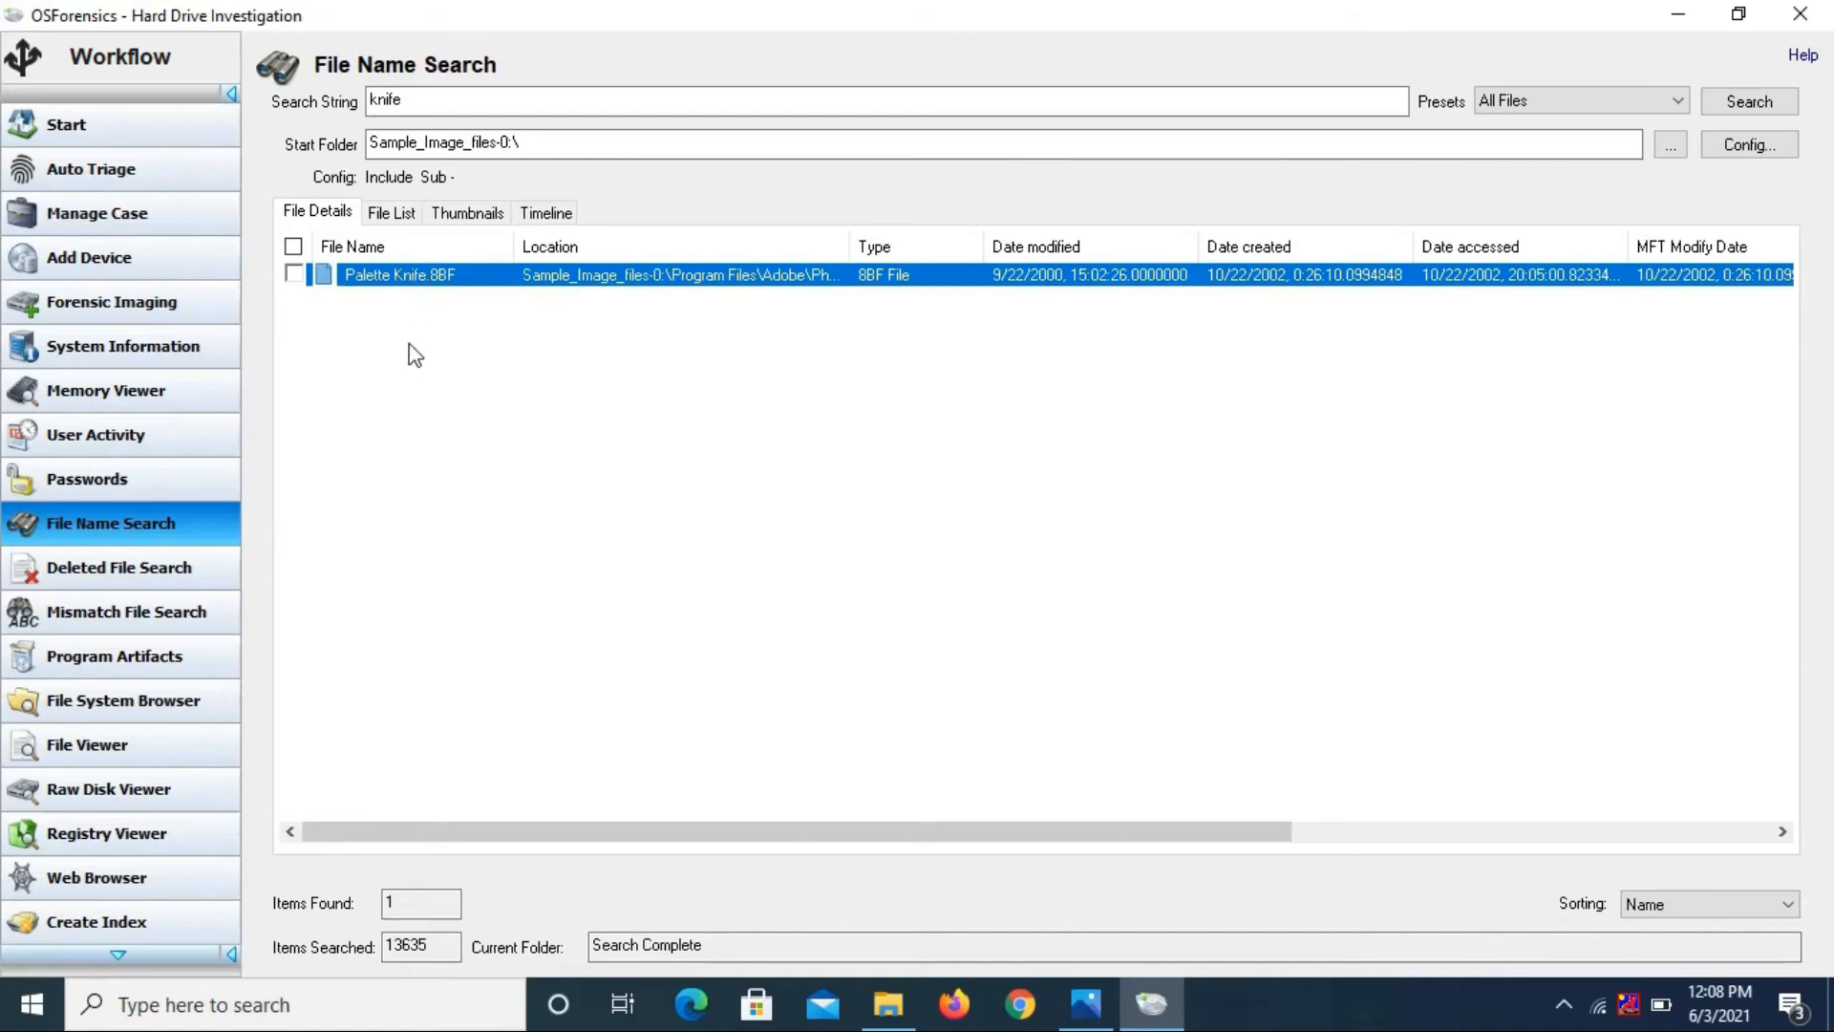
{"action": "left_click", "coordinate": [513, 107]}
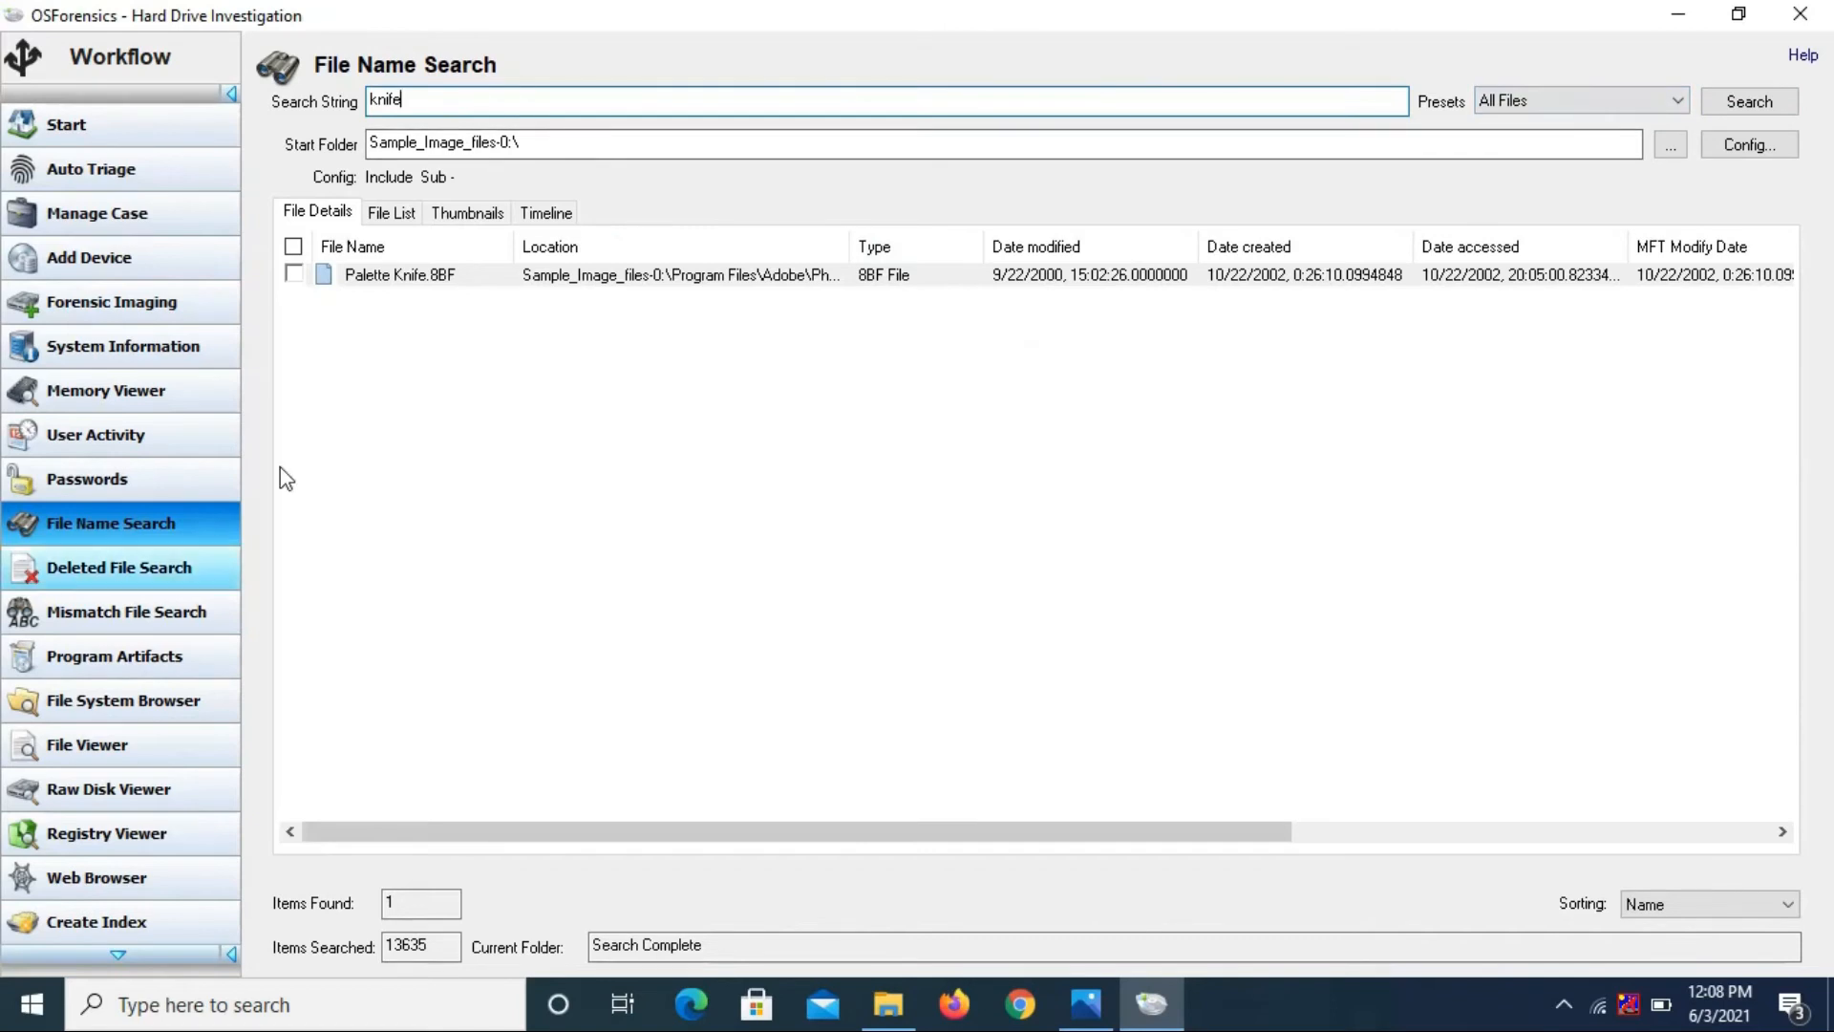
{"action": "left_click", "coordinate": [98, 563]}
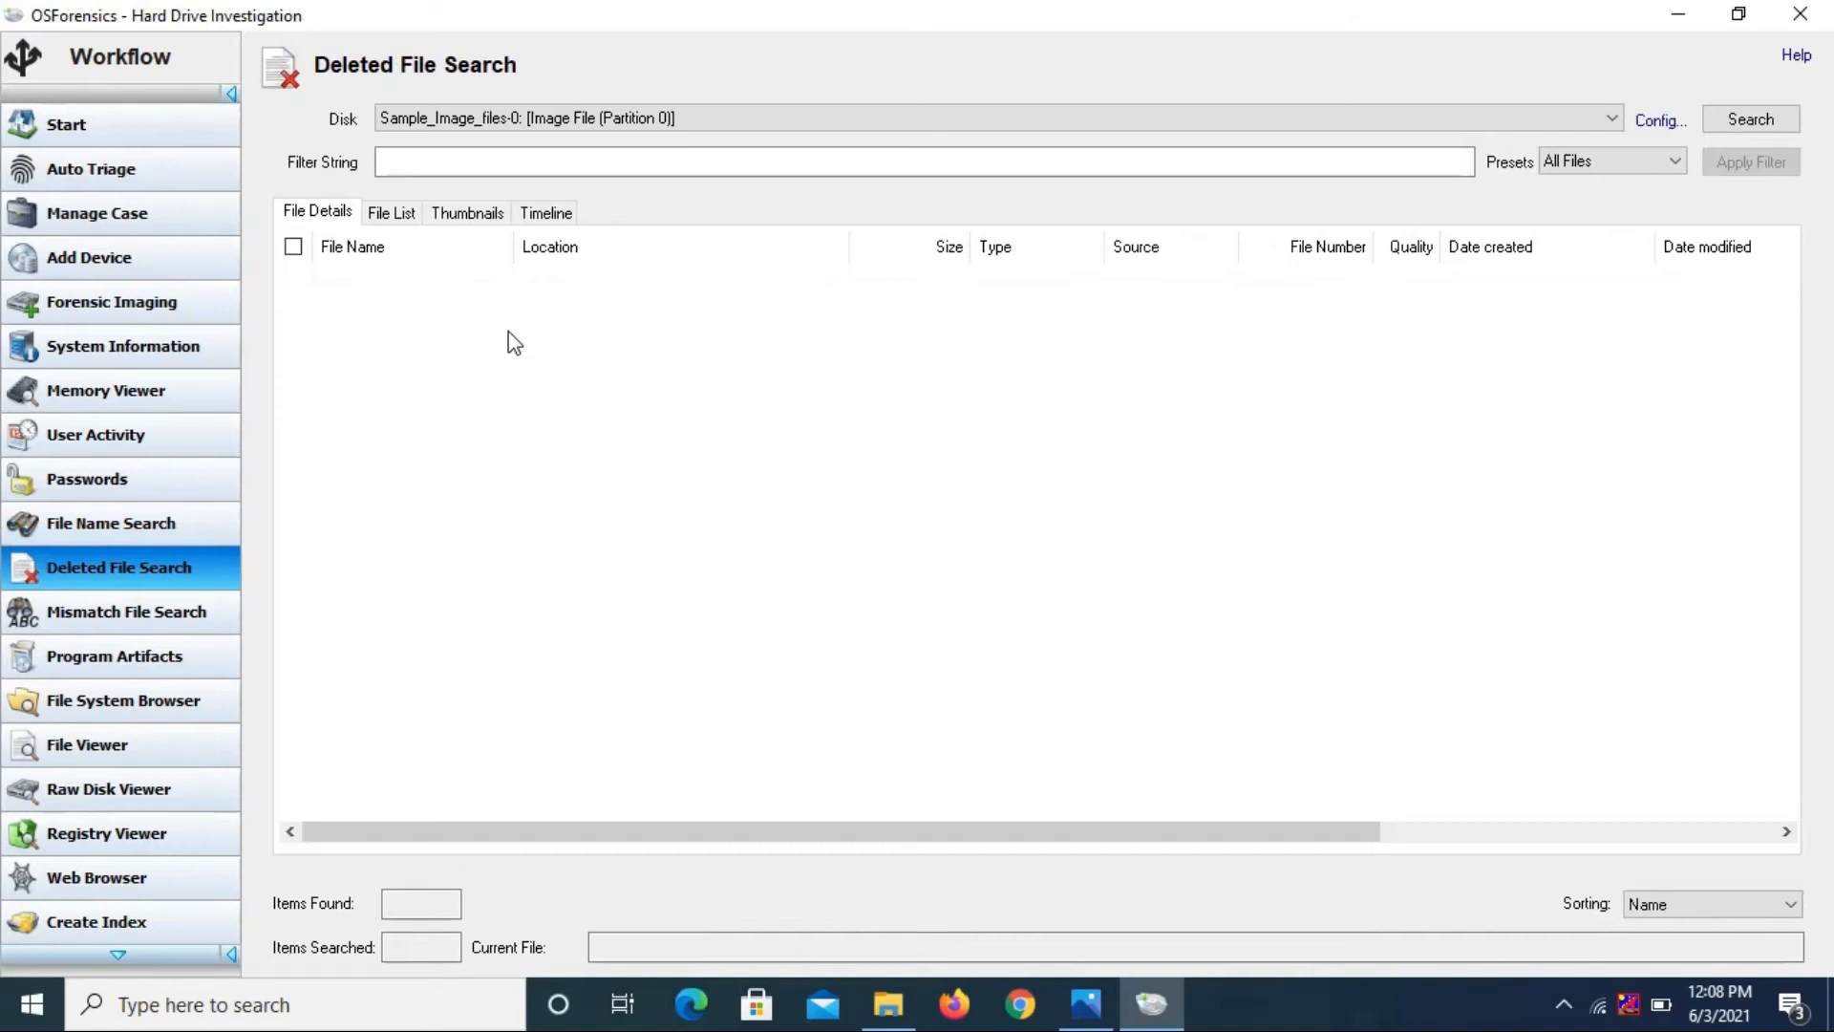
Search Sample_Image_files-0 for deleted files, finding 2 deleted items among 217 searched
{"action": "left_click", "coordinate": [480, 163]}
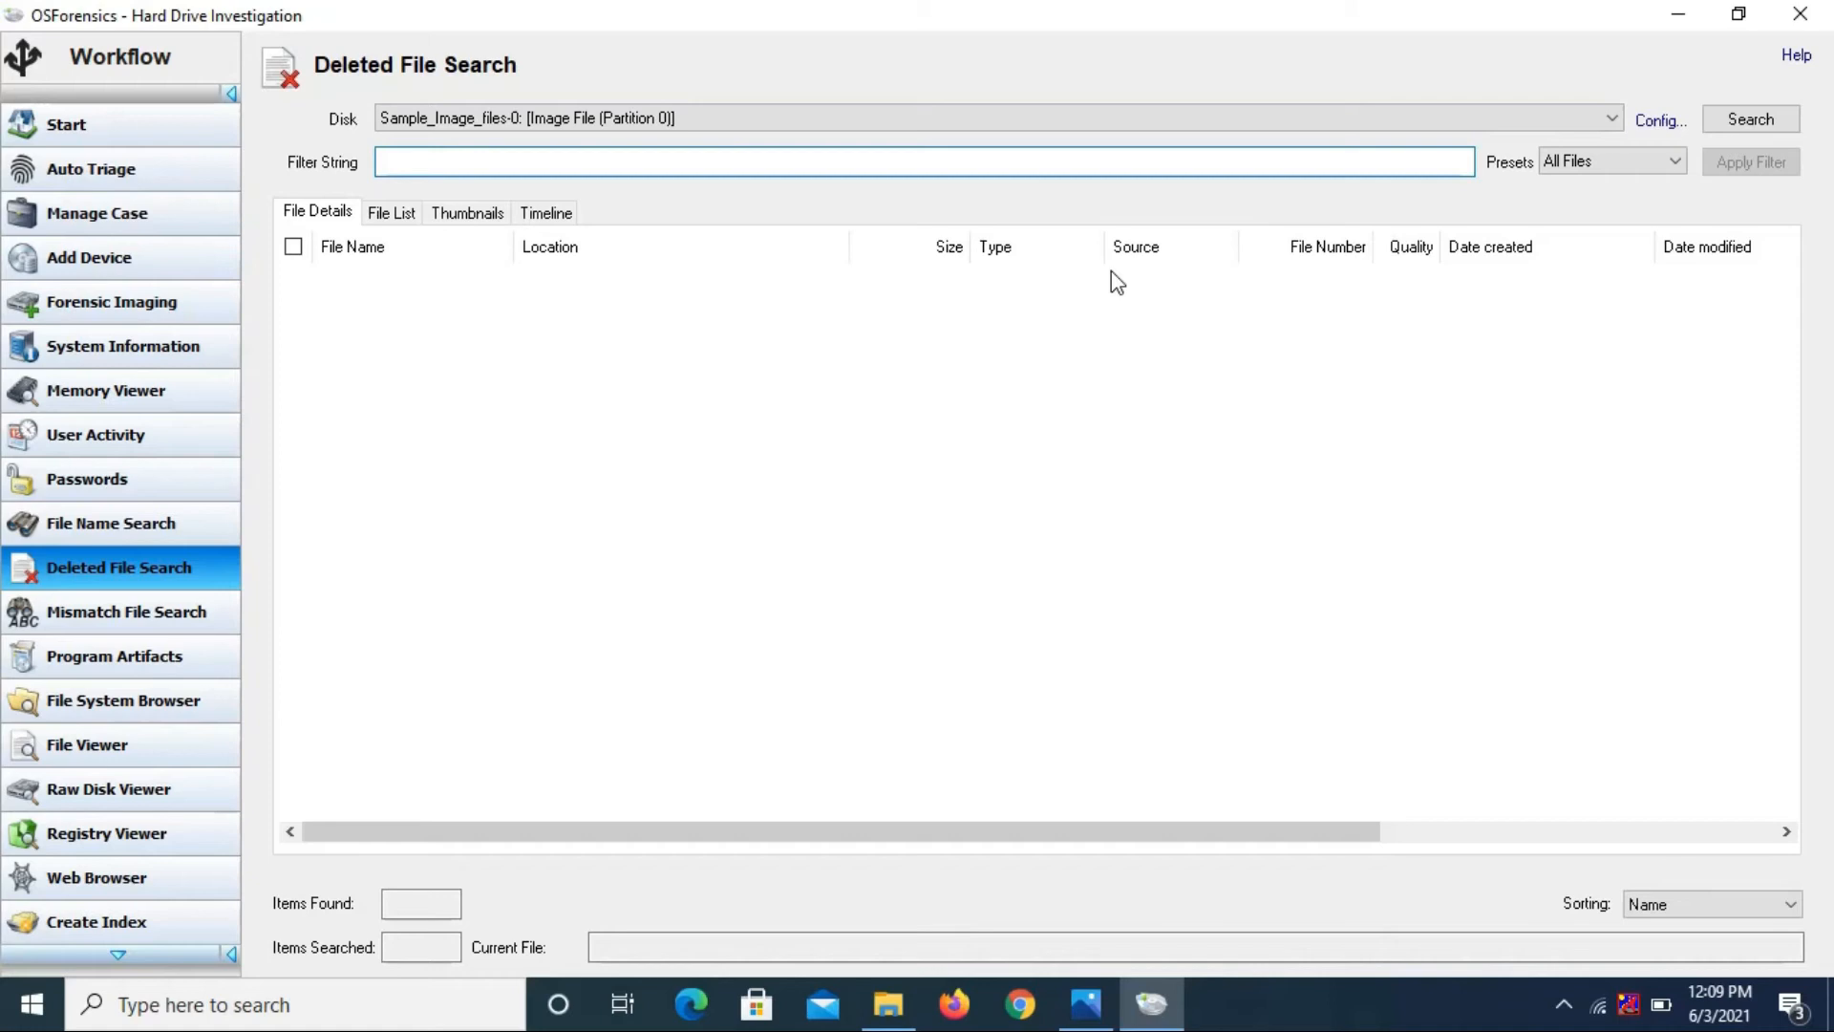
{"action": "left_click", "coordinate": [1750, 119]}
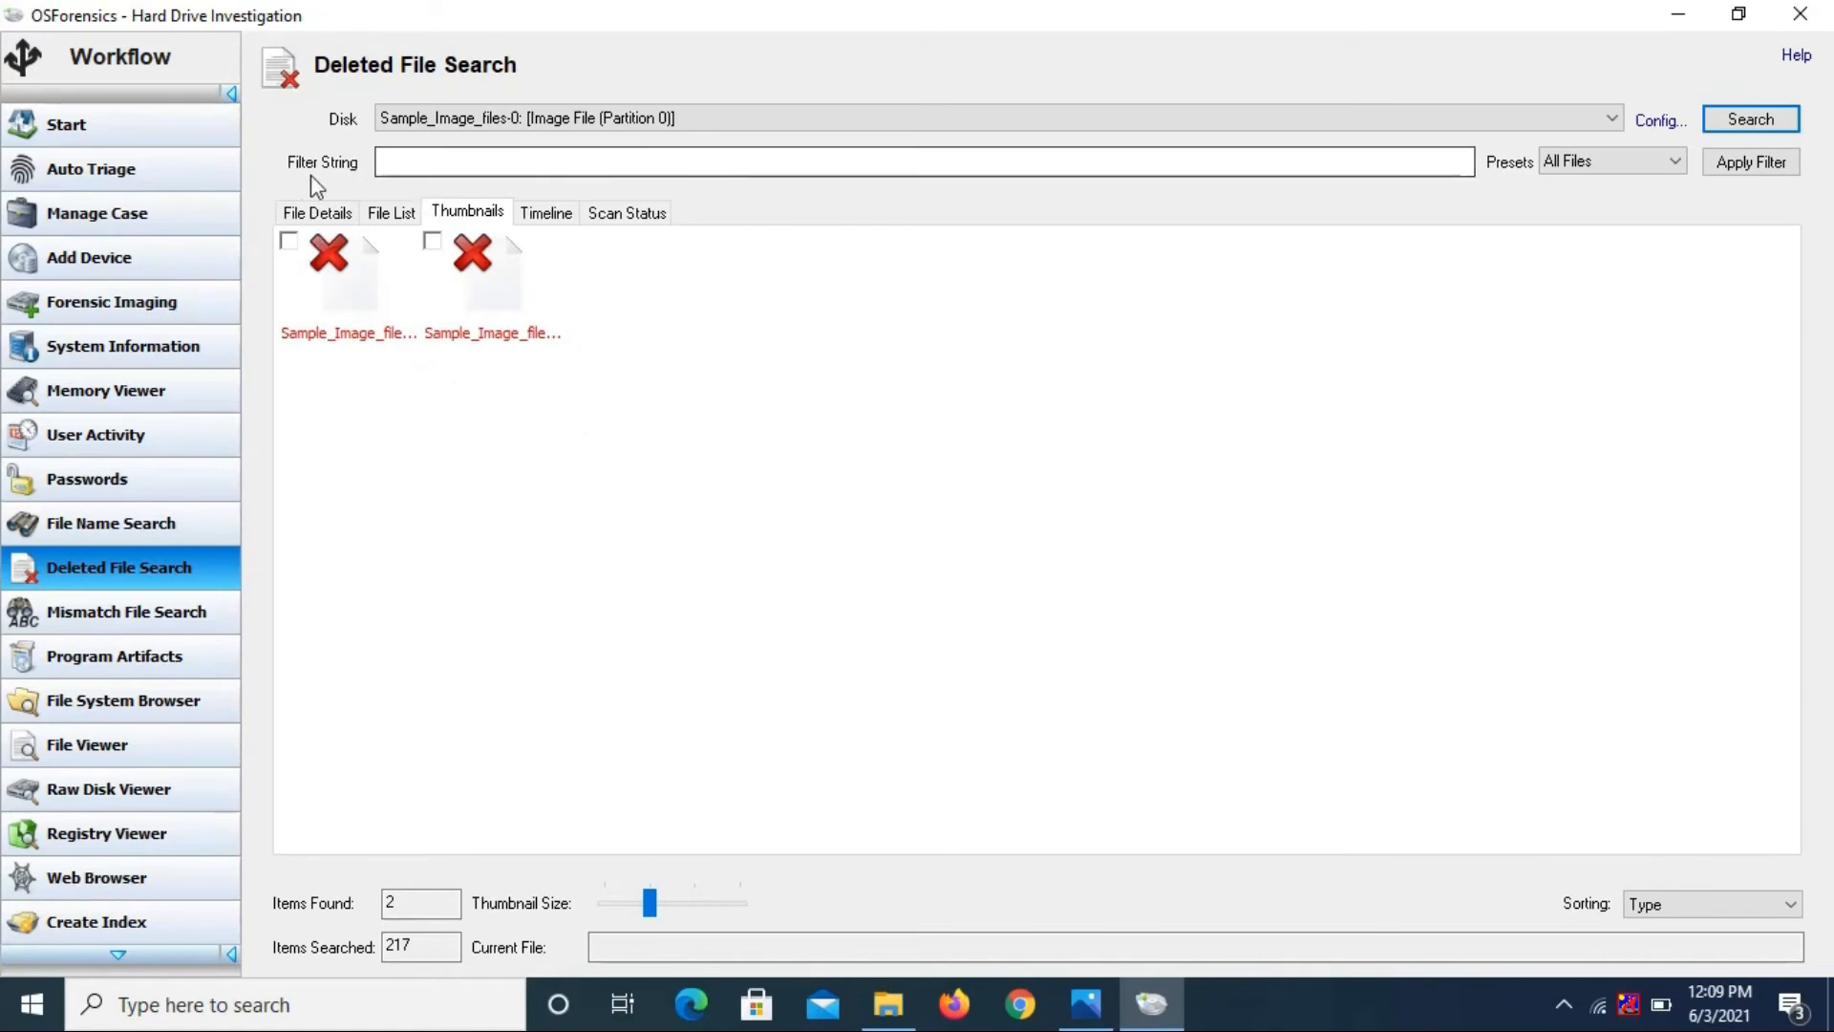
{"action": "left_click", "coordinate": [435, 170]}
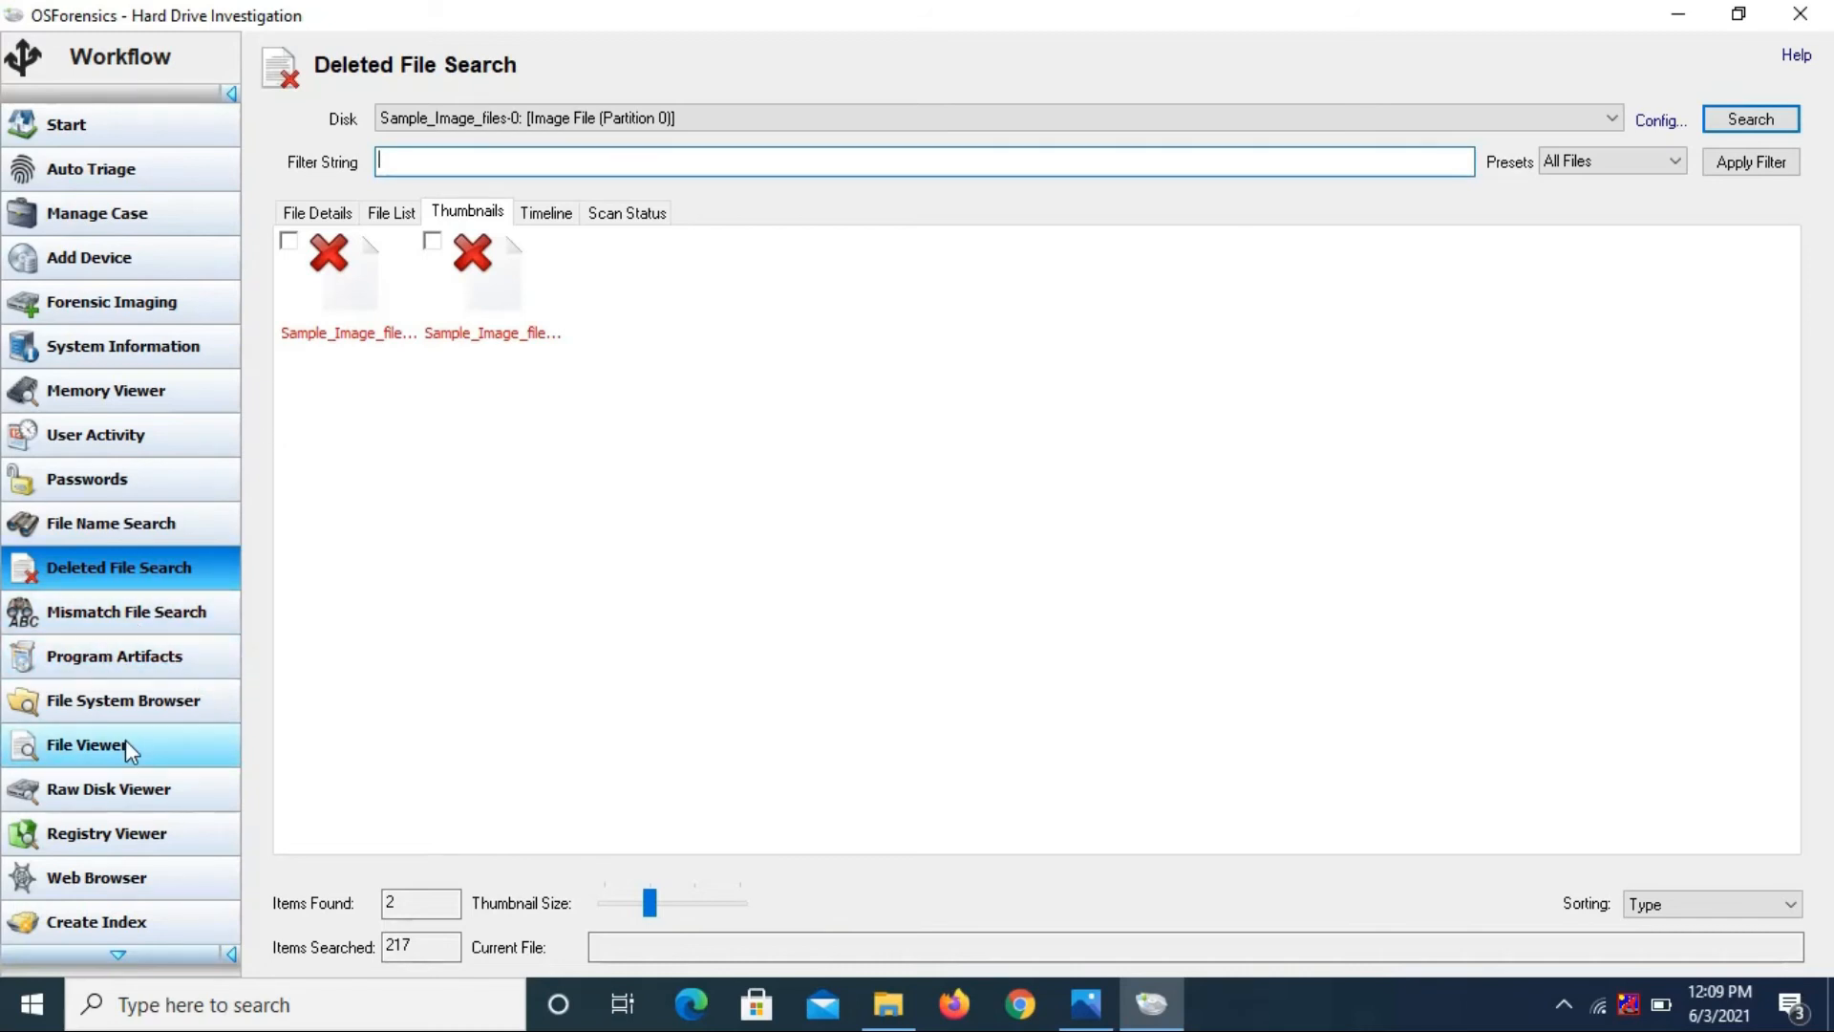
{"action": "scroll", "coordinate": [124, 776], "scroll_direction": "down", "scroll_amount": 2}
{"action": "scroll", "coordinate": [124, 776], "scroll_direction": "down", "scroll_amount": 5}
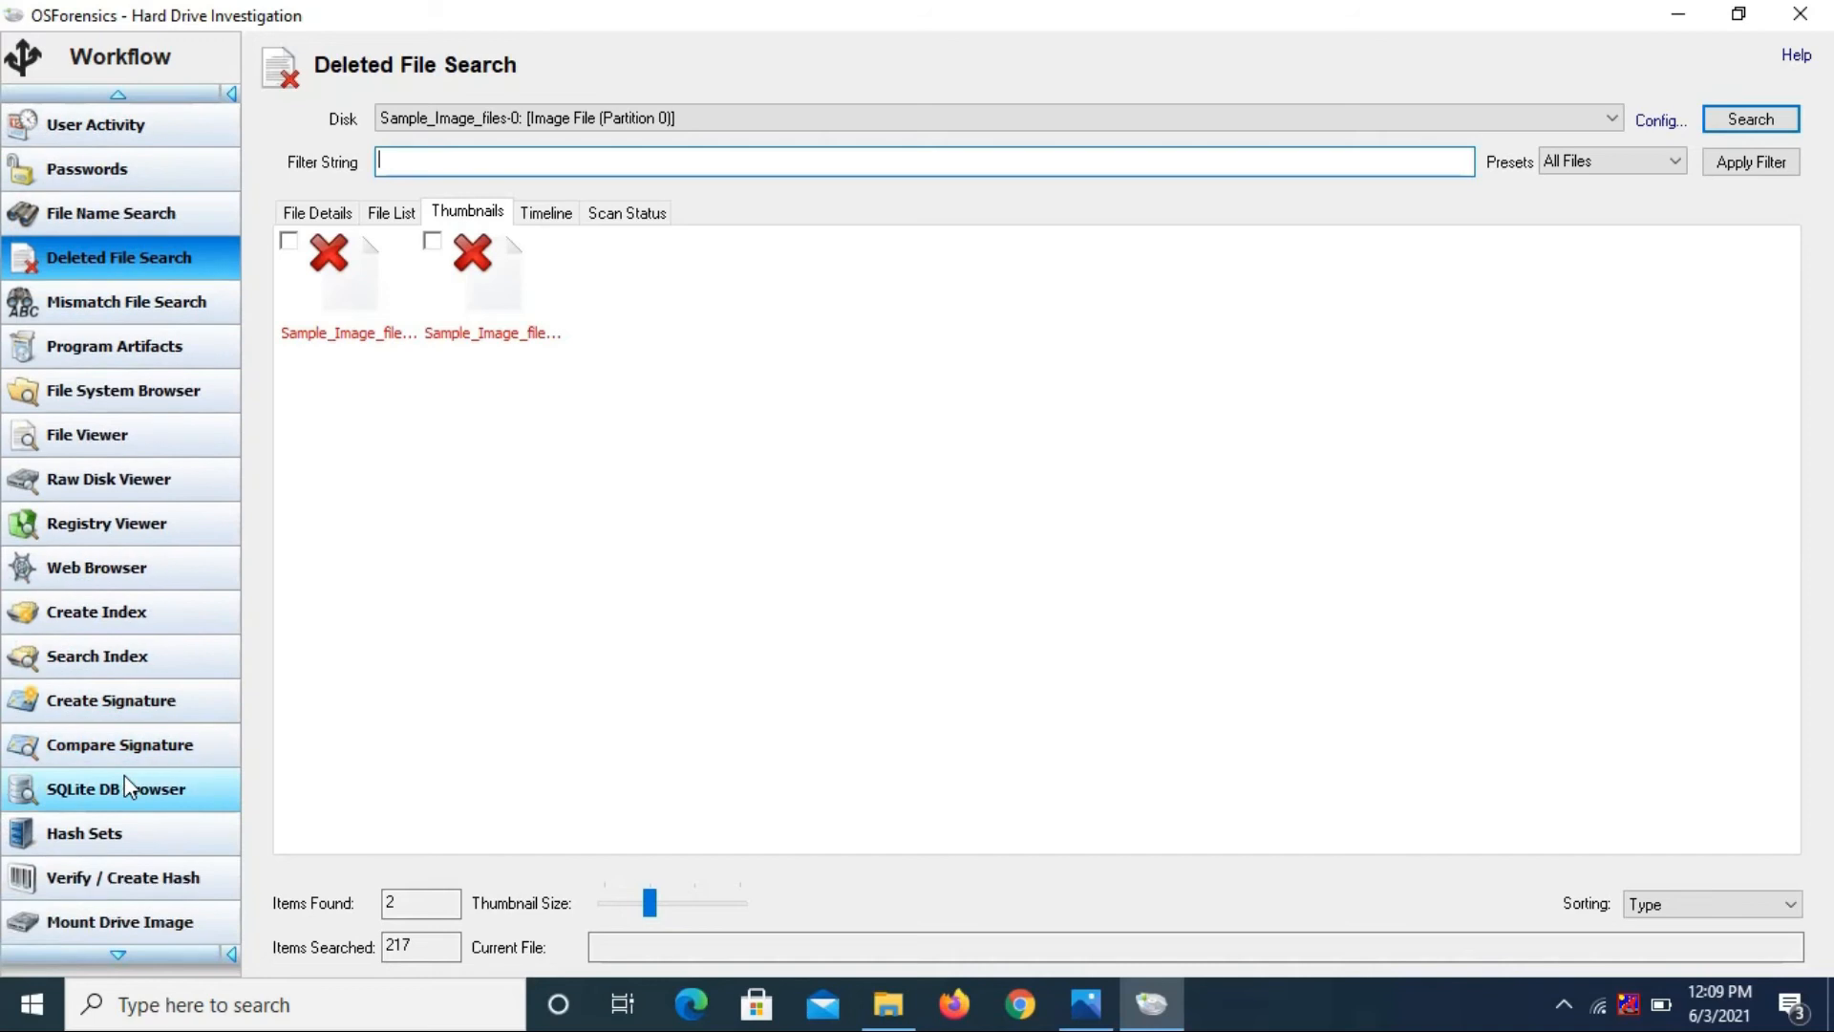
{"action": "scroll", "coordinate": [125, 776], "scroll_direction": "up", "scroll_amount": 2}
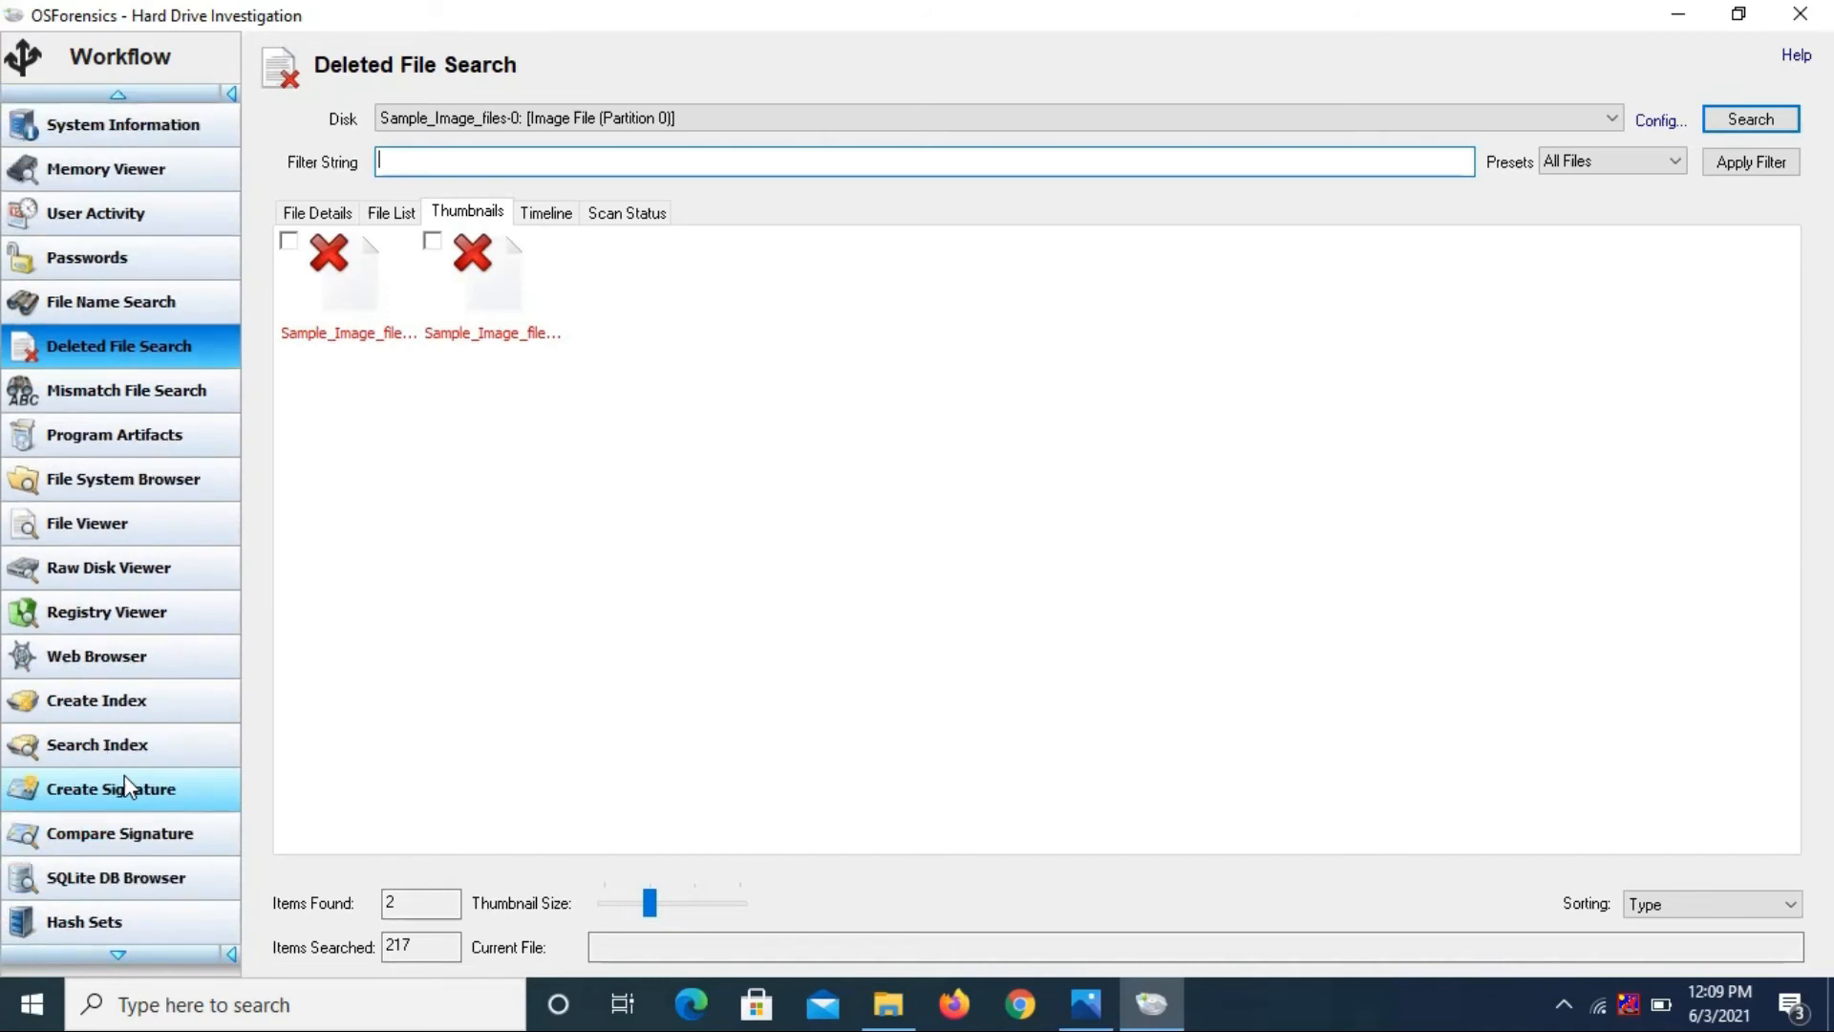
{"action": "left_click", "coordinate": [112, 526]}
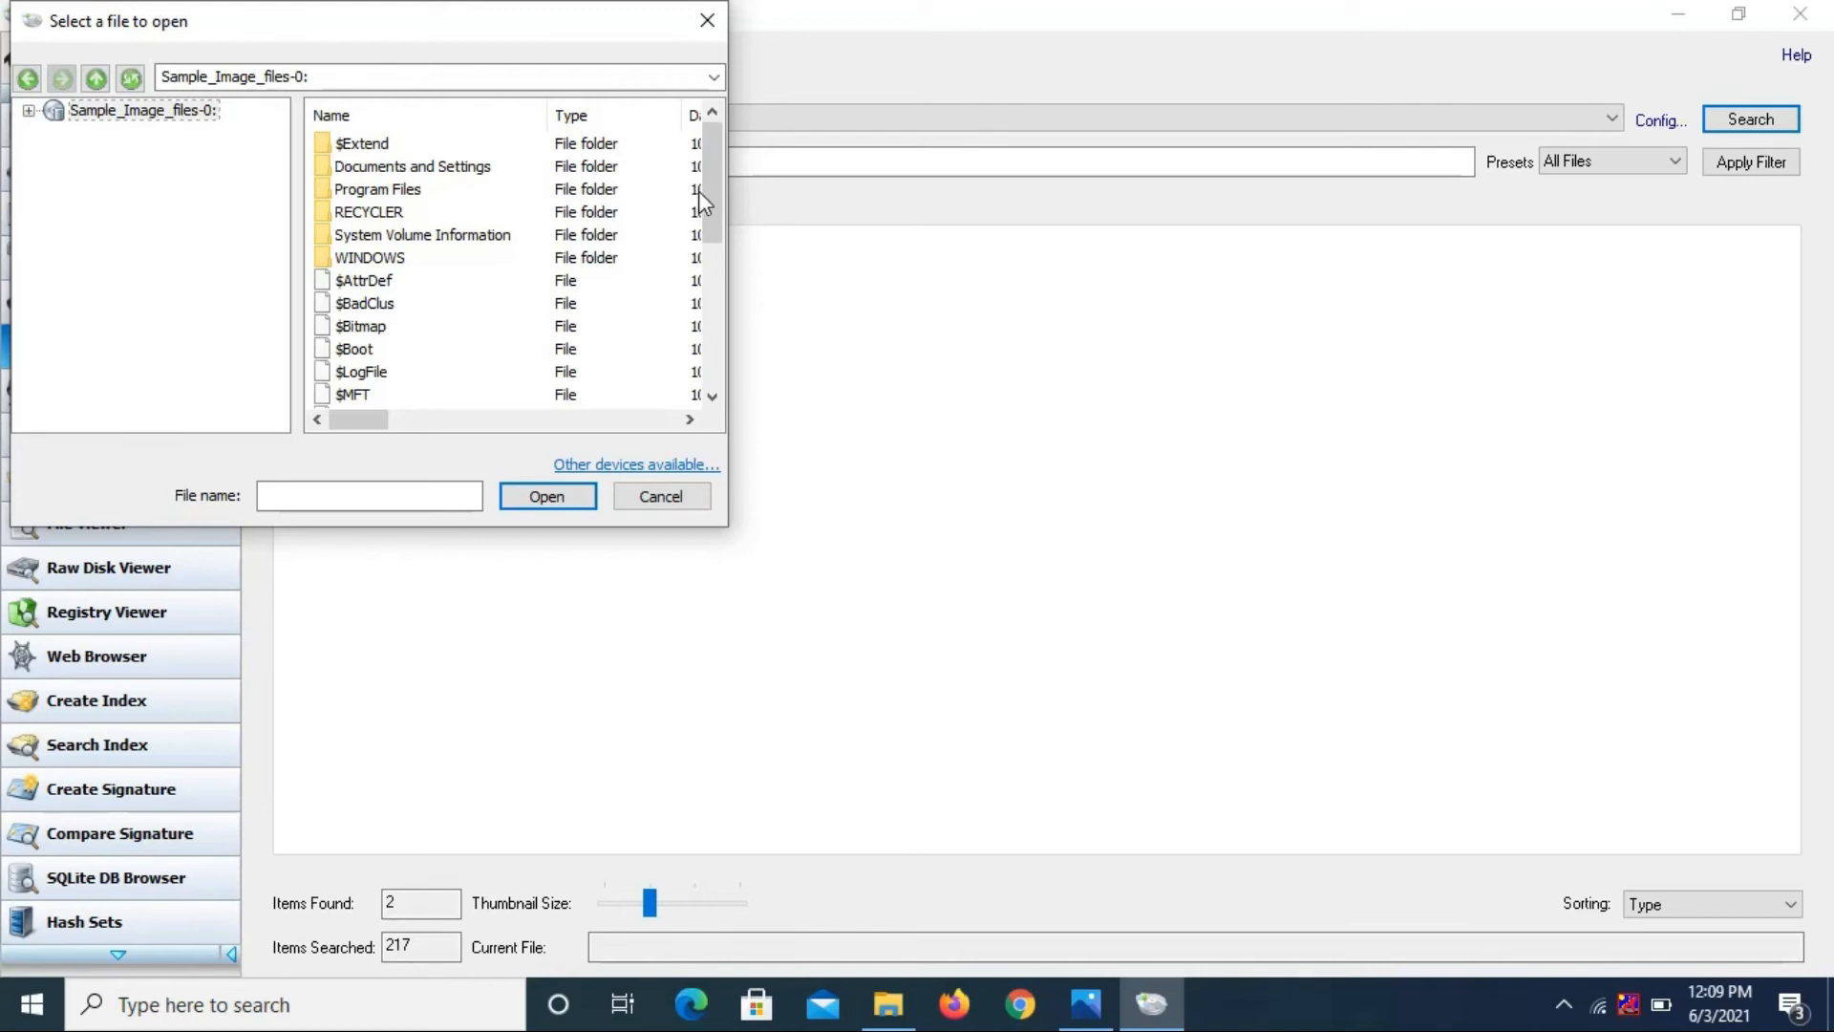
Browse the image's Program Files and Documents and Settings folders, cancel the file pick, and open Program Artifacts prefetch
{"action": "left_click_drag", "start_coordinate": [709, 191], "coordinate": [694, 153]}
{"action": "left_click", "coordinate": [377, 190]}
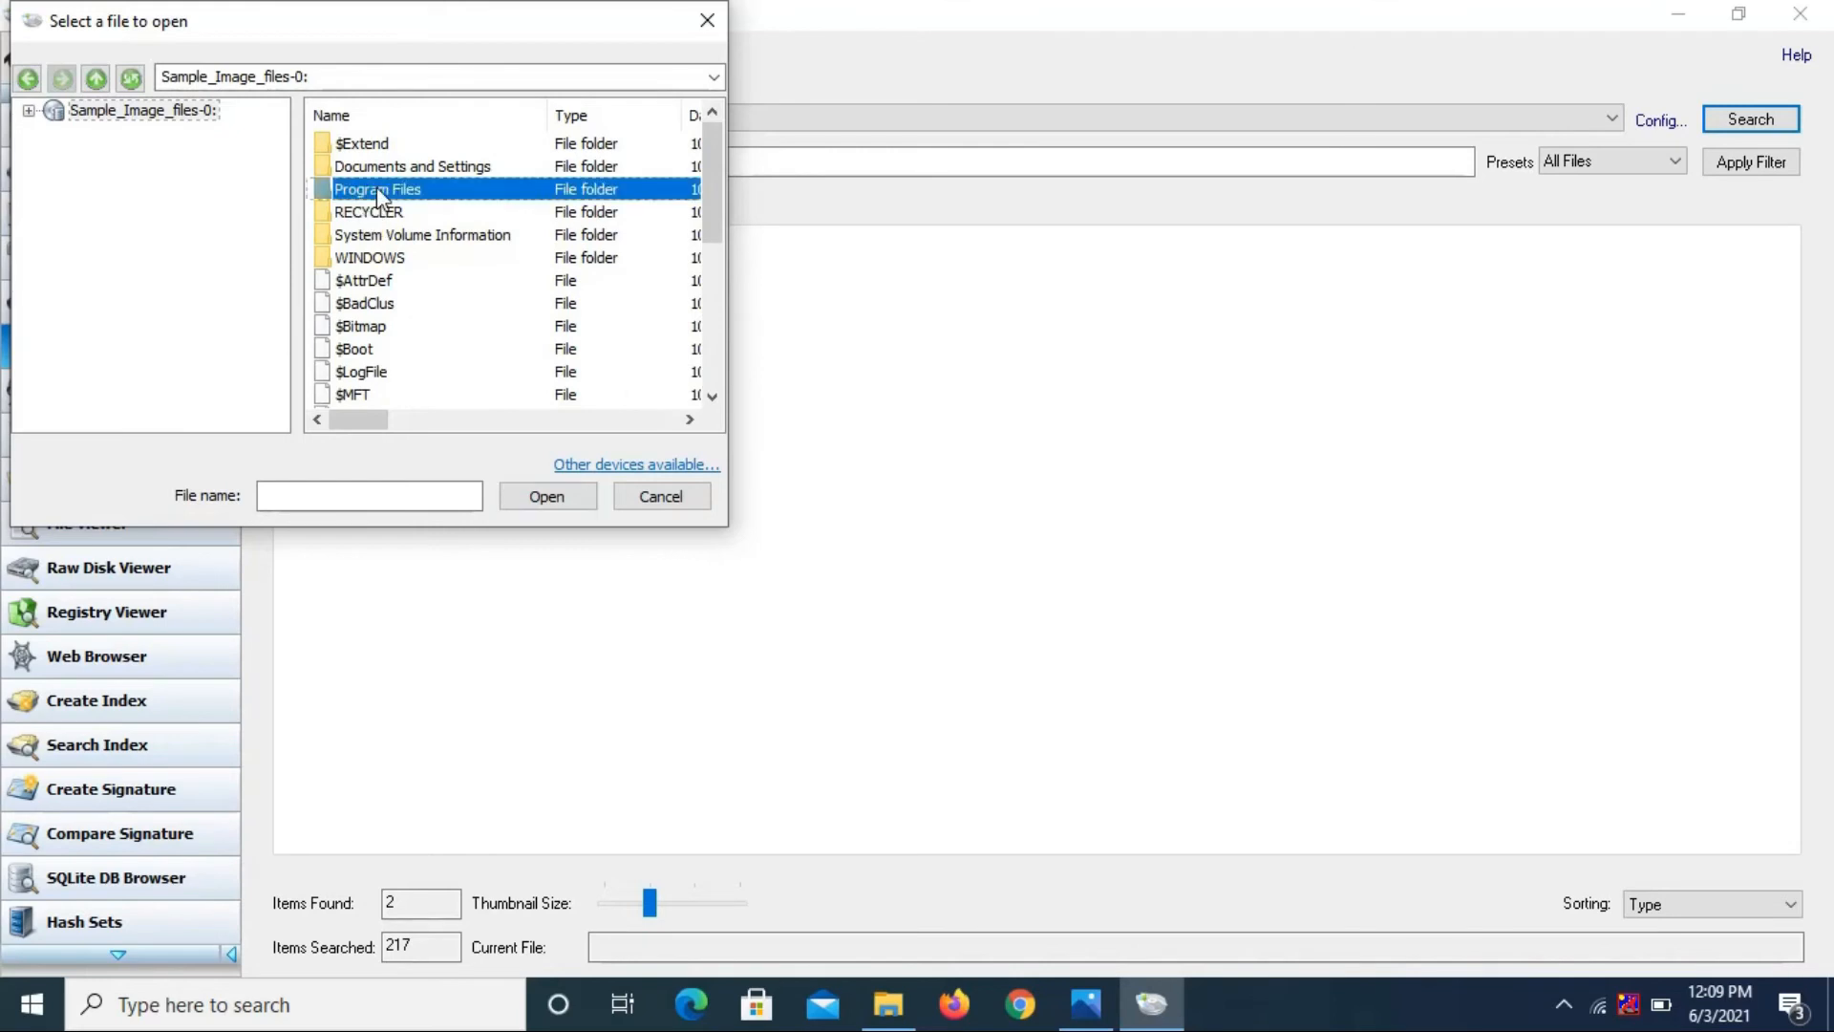
{"action": "left_click", "coordinate": [382, 169]}
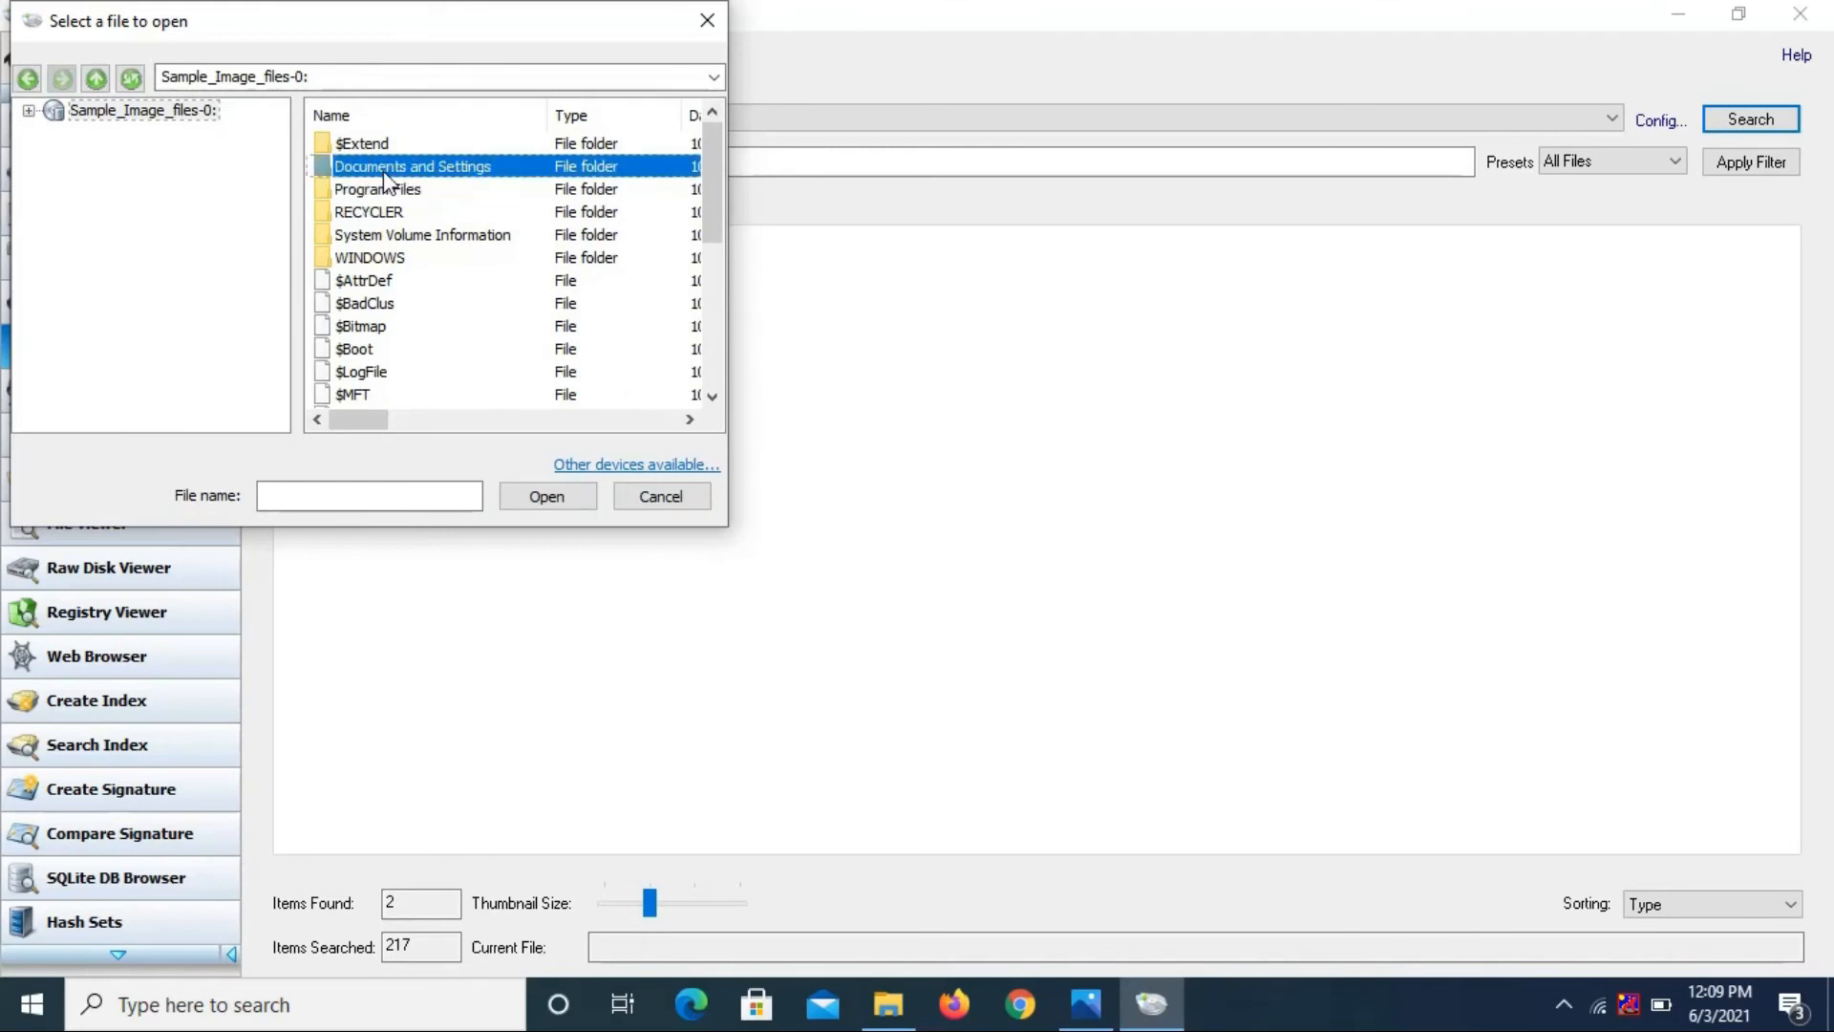
{"action": "left_click", "coordinate": [29, 113]}
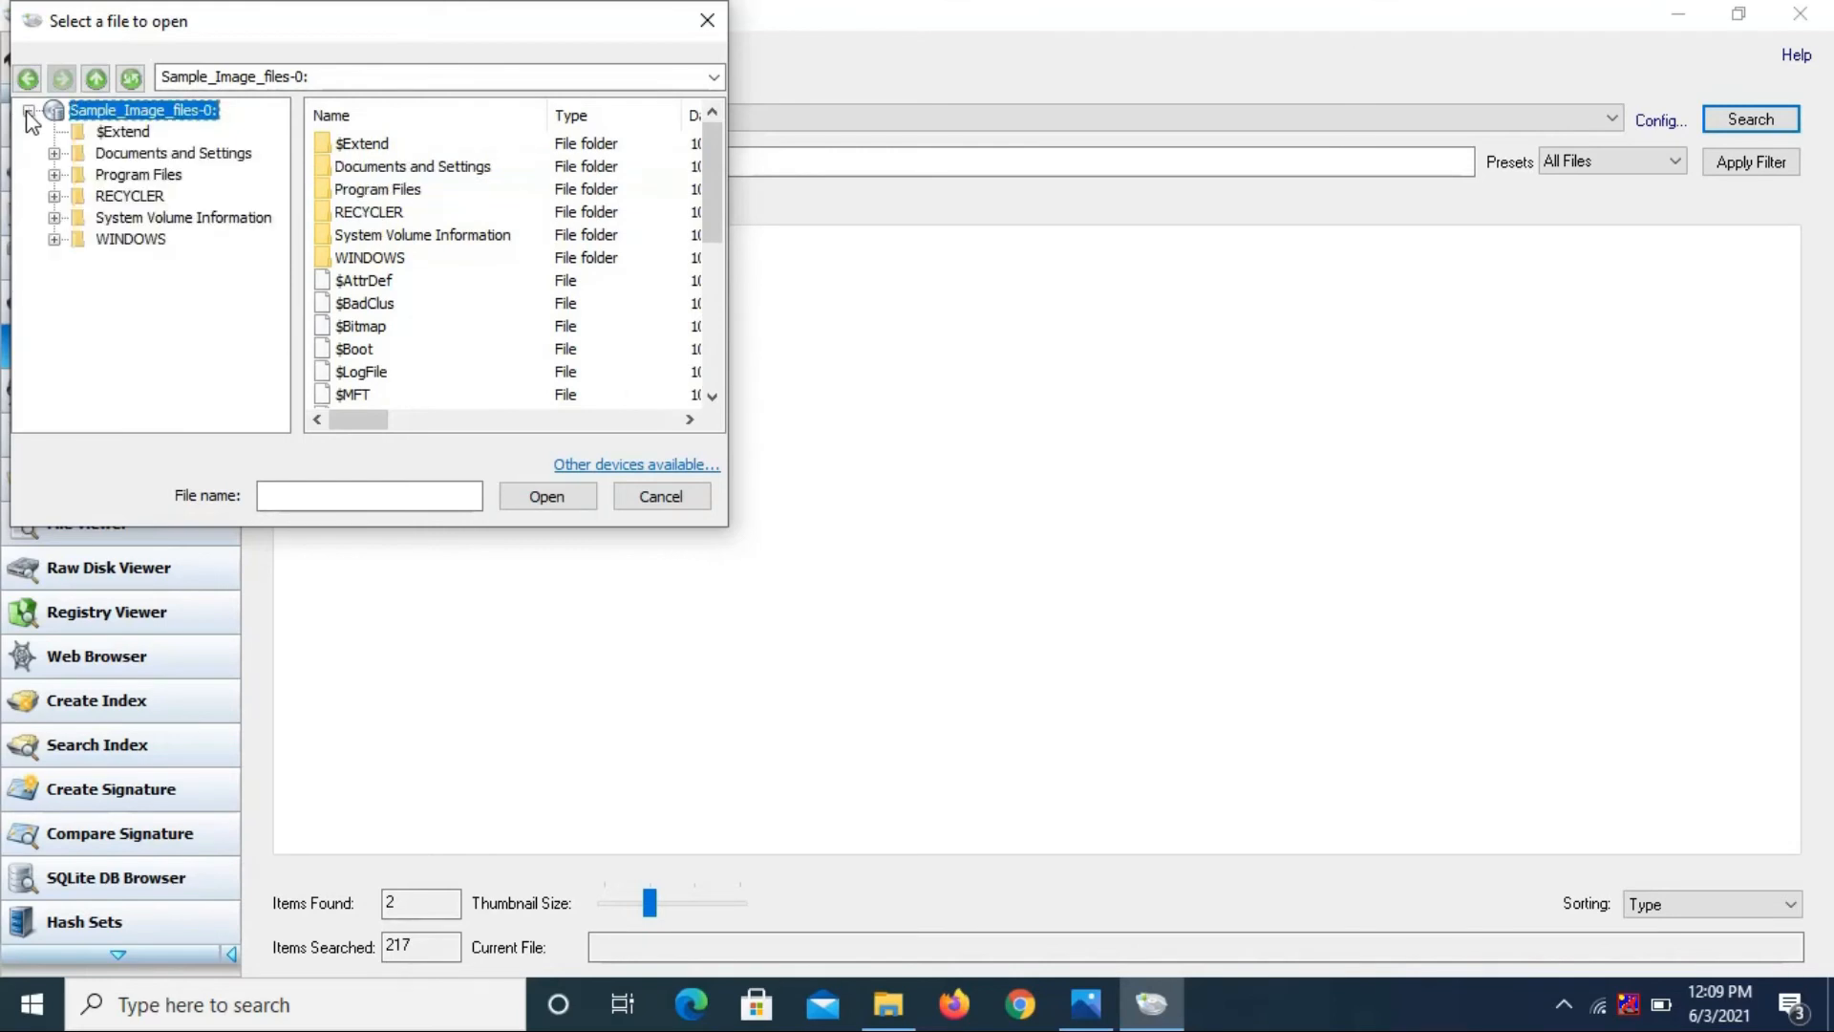
{"action": "left_click", "coordinate": [55, 175]}
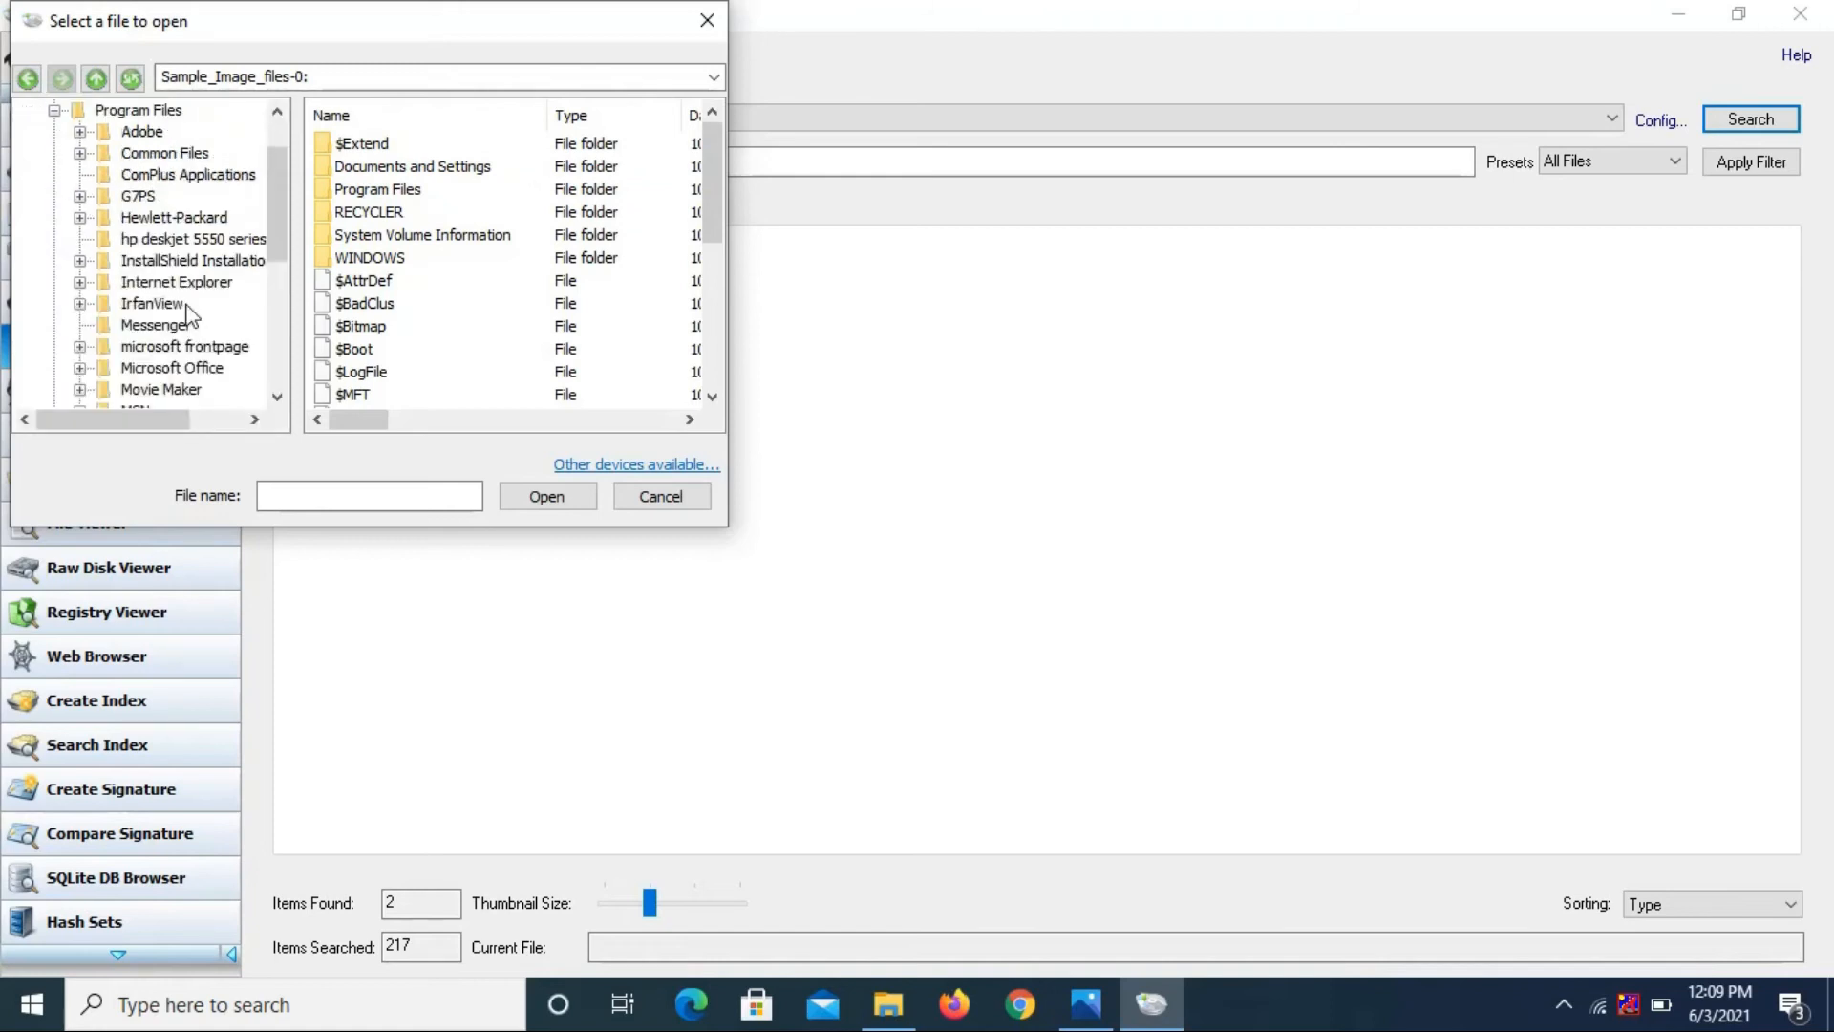
{"action": "left_click", "coordinate": [650, 499]}
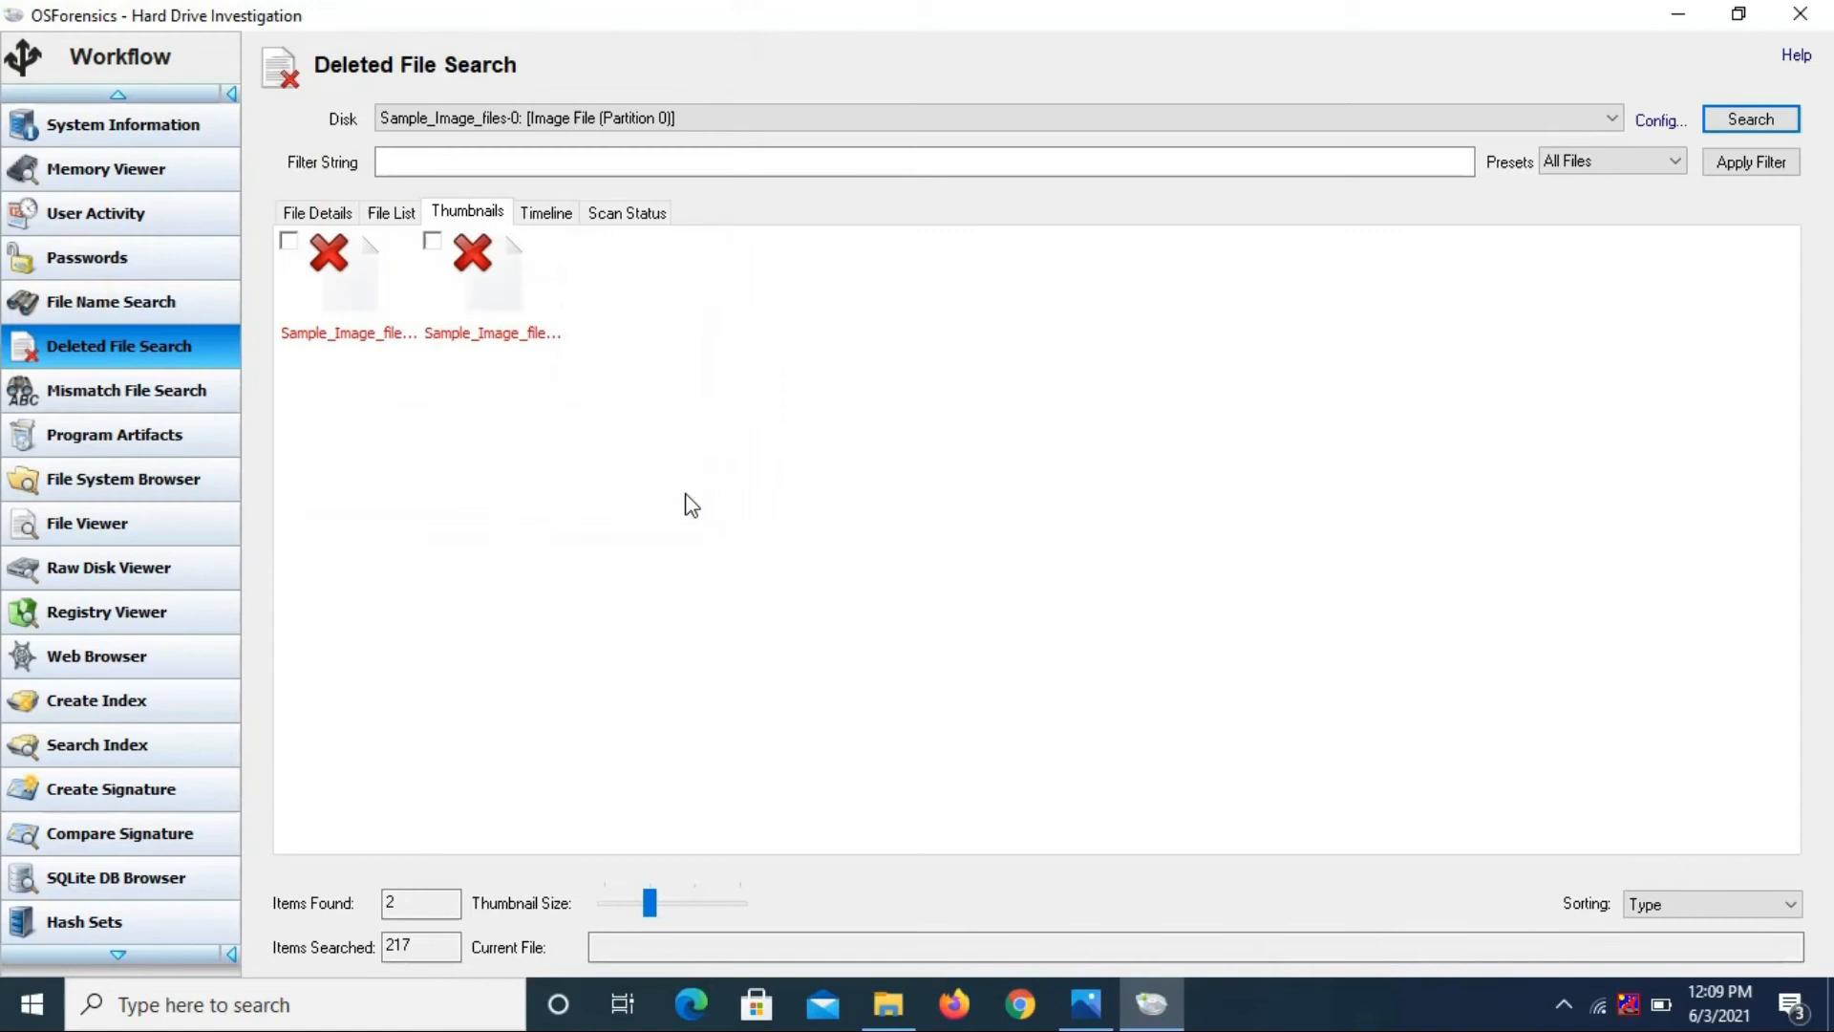
{"action": "left_click", "coordinate": [171, 430]}
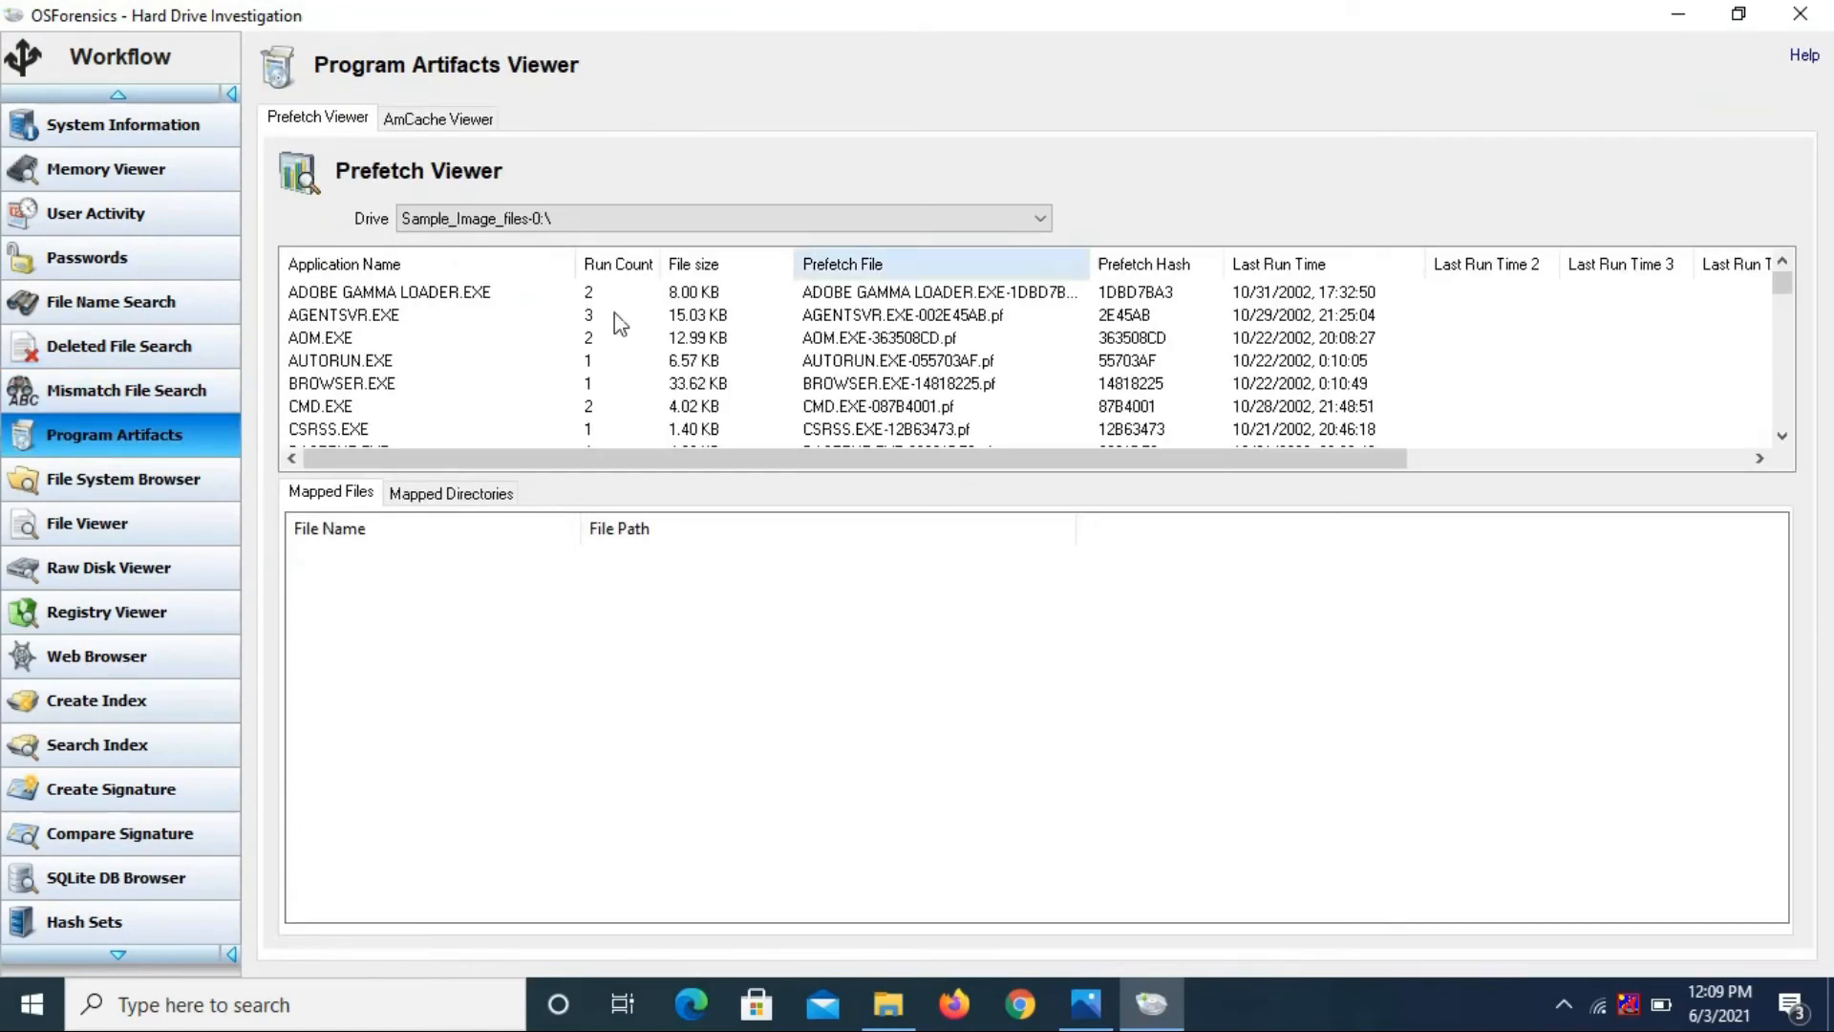
{"action": "left_click_drag", "start_coordinate": [1787, 284], "coordinate": [1769, 359]}
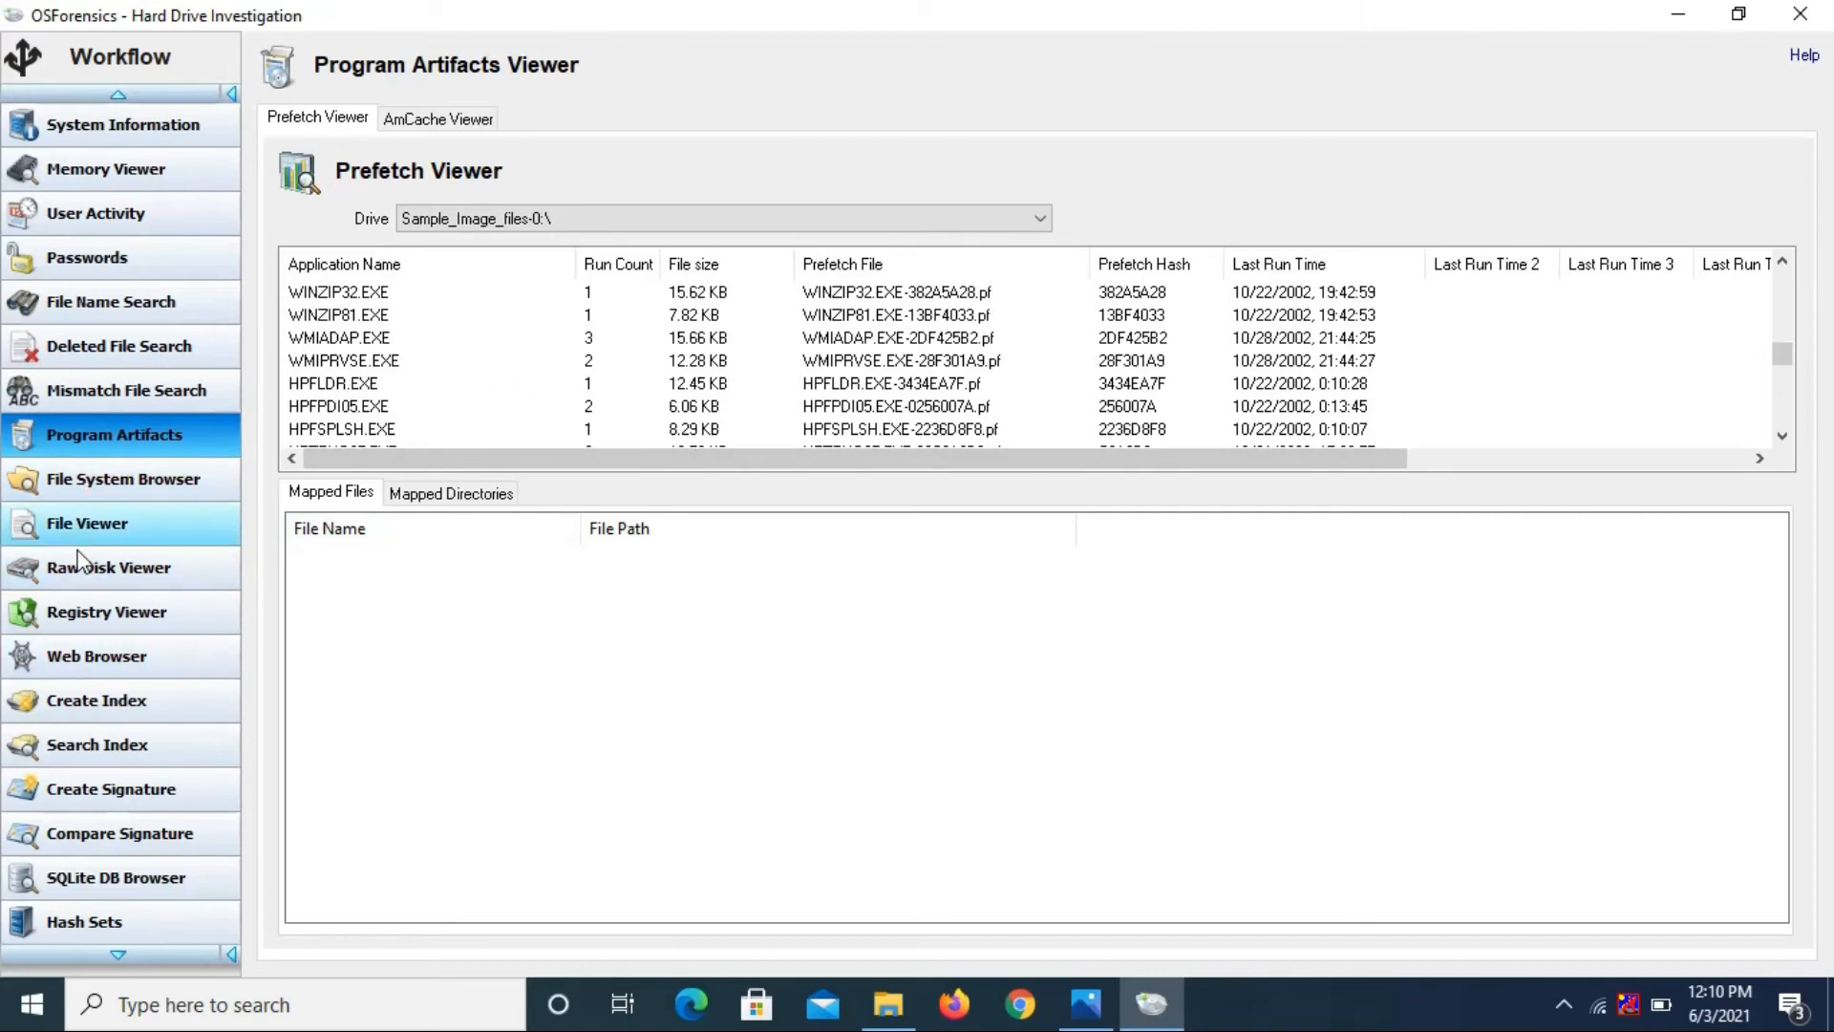
{"action": "left_click", "coordinate": [95, 690]}
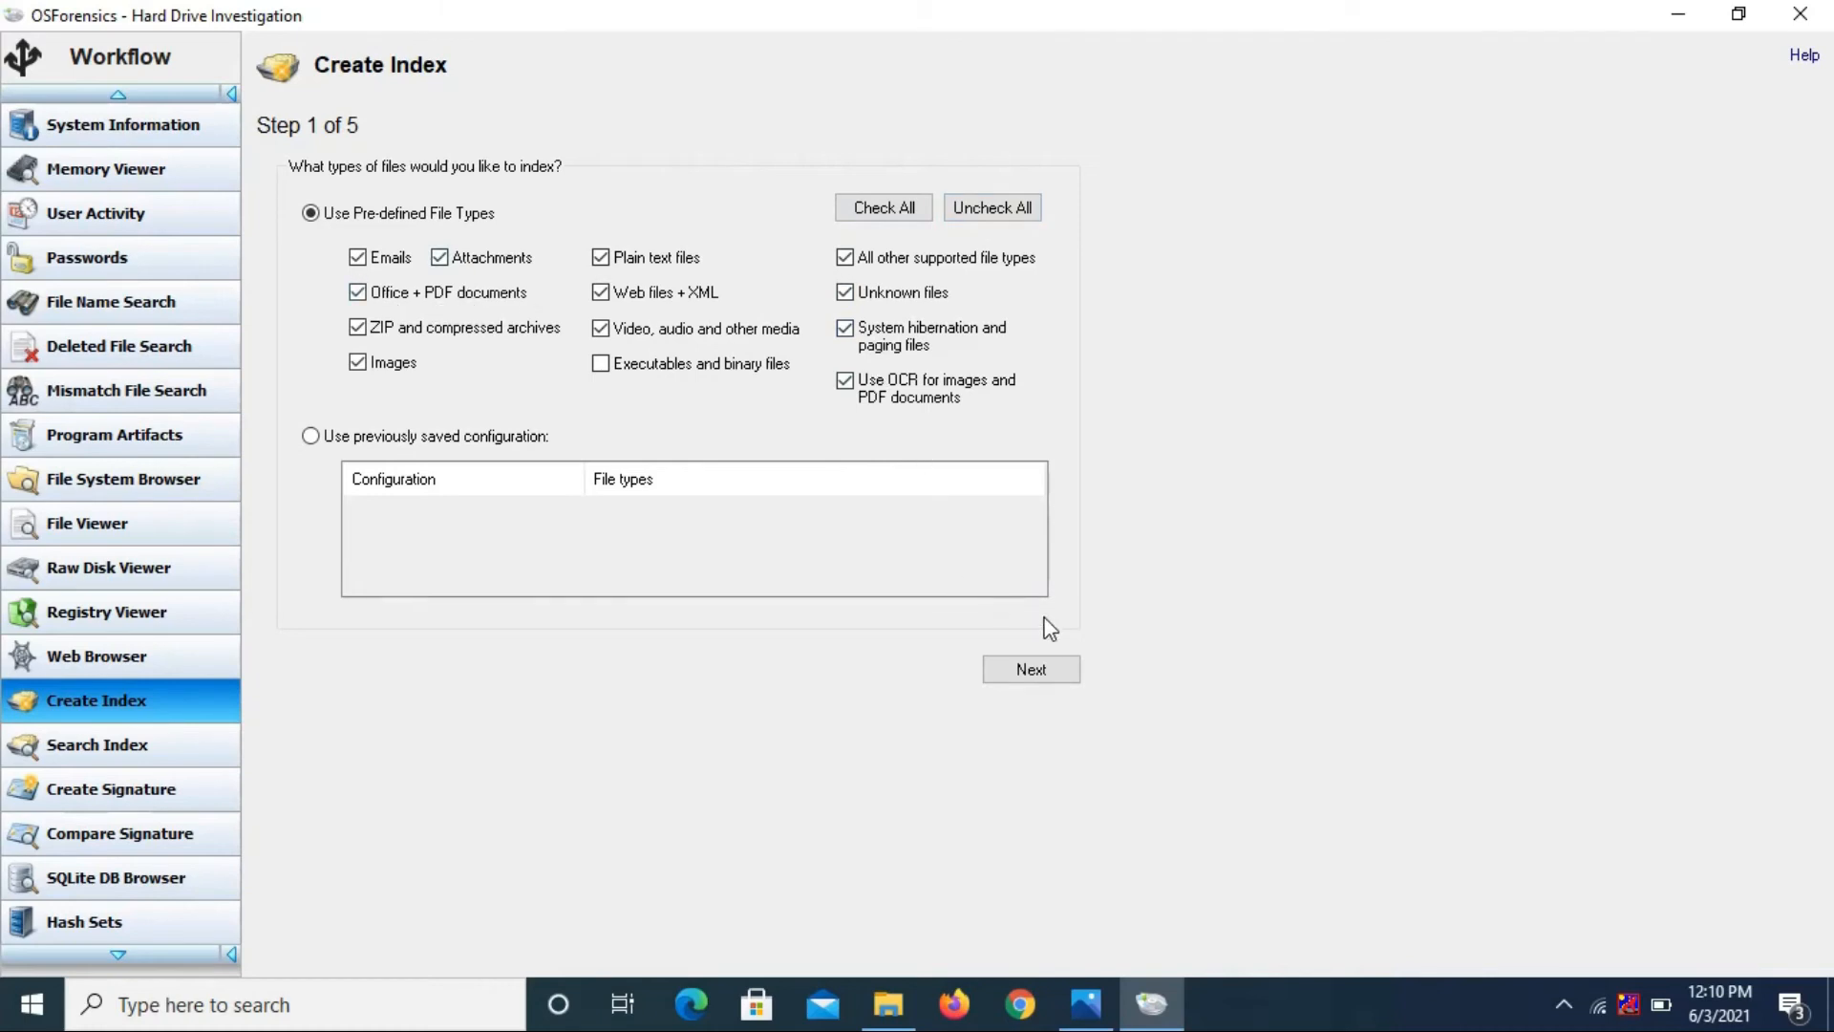
Add the sample image drive as the only index start location with Index files only
{"action": "left_click", "coordinate": [1030, 670]}
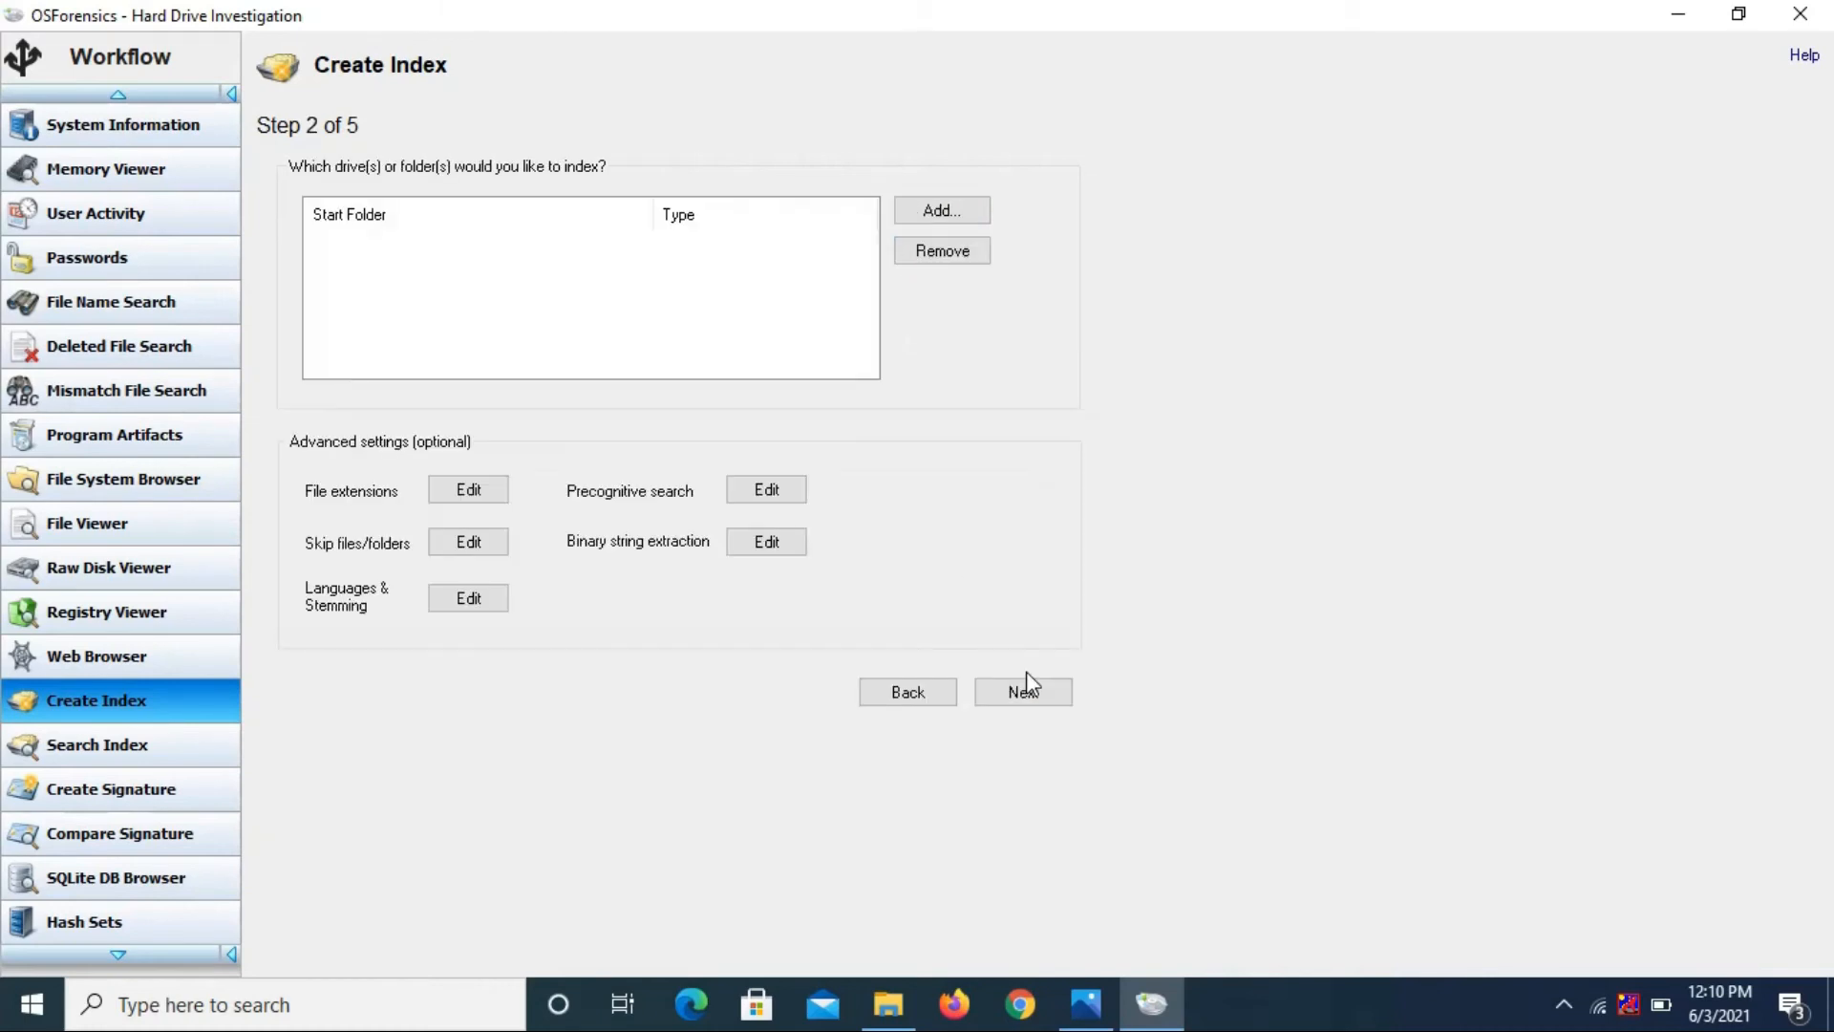
{"action": "left_click", "coordinate": [966, 218]}
{"action": "left_click", "coordinate": [346, 126]}
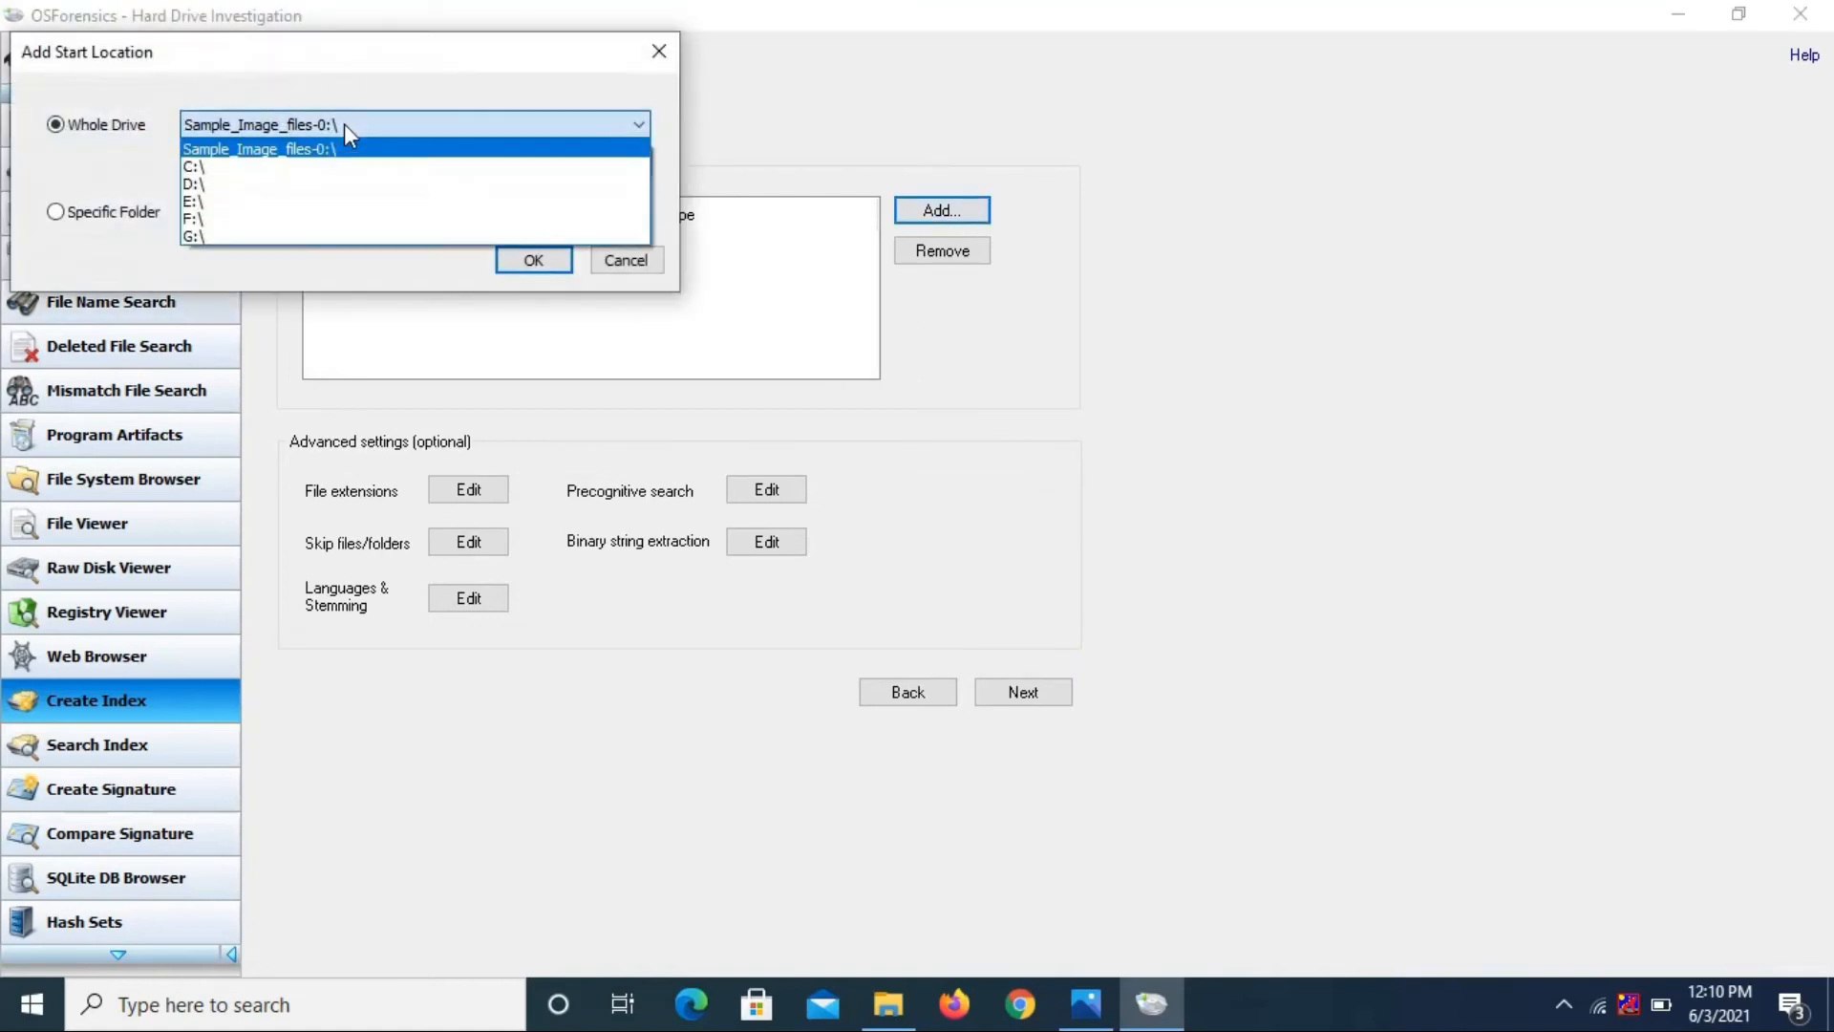
{"action": "left_click", "coordinate": [344, 123]}
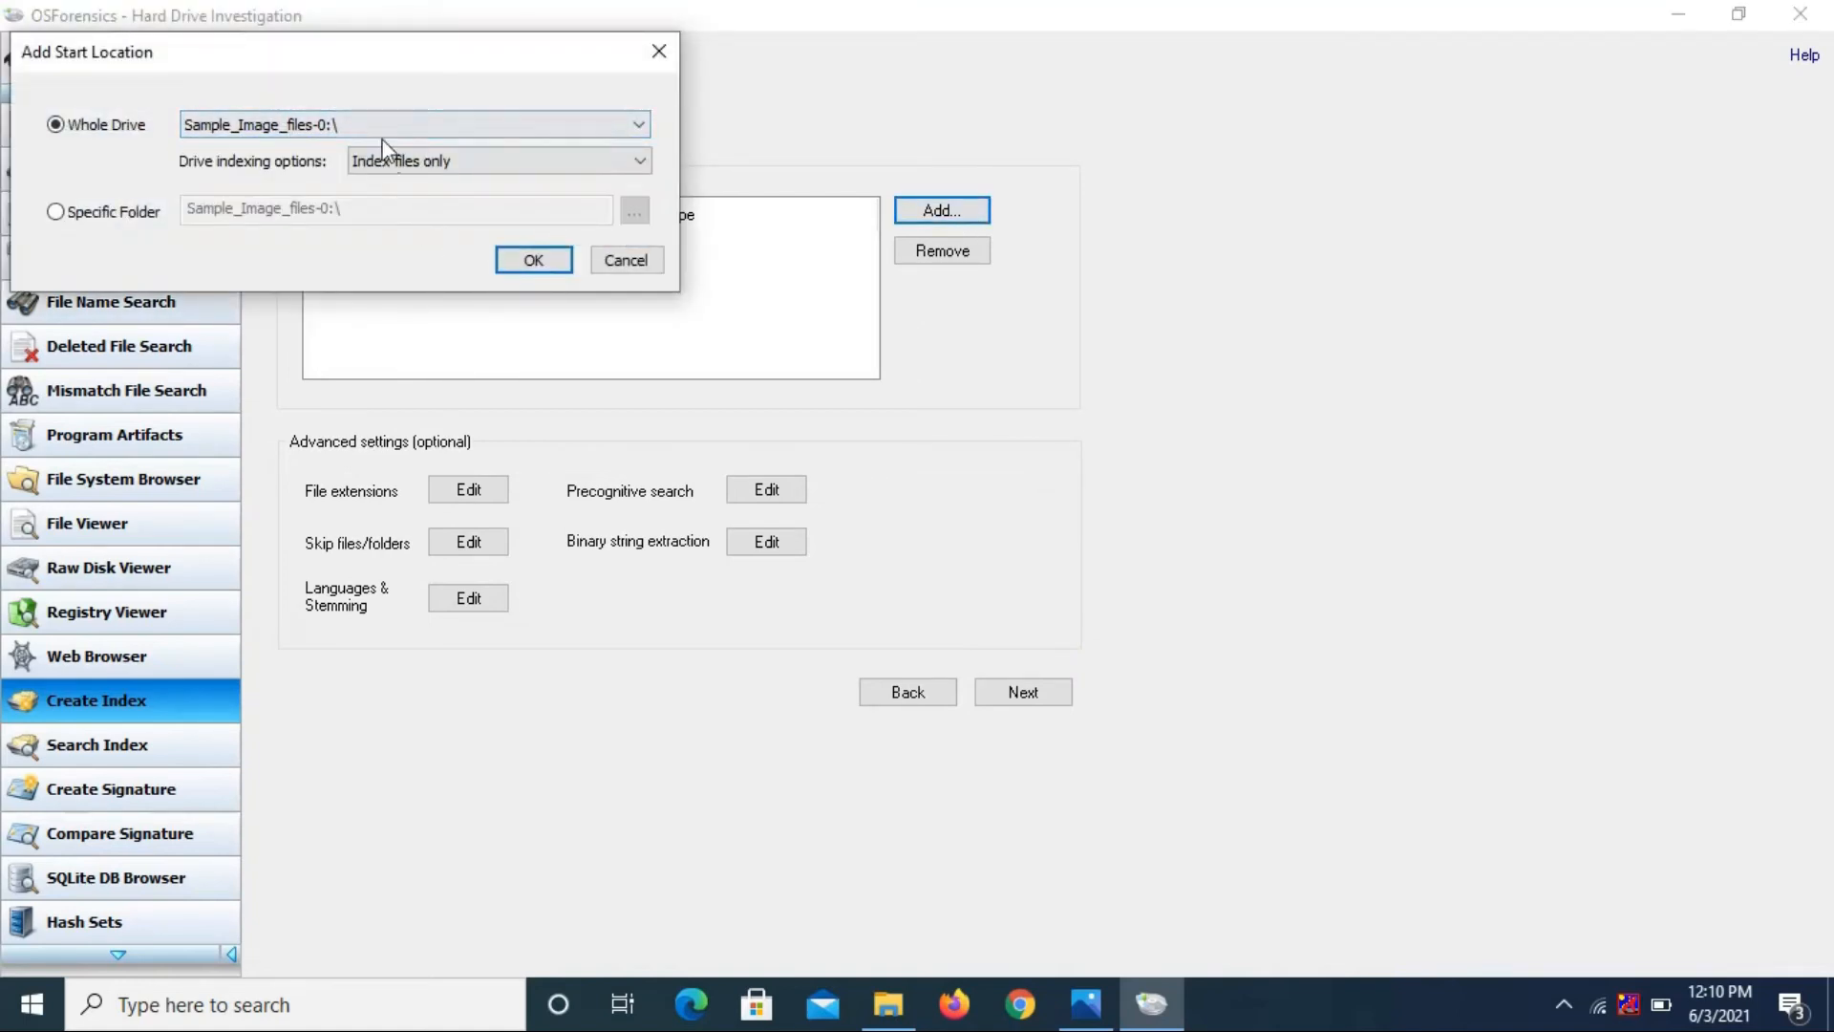
{"action": "left_click", "coordinate": [403, 158]}
{"action": "left_click", "coordinate": [410, 177]}
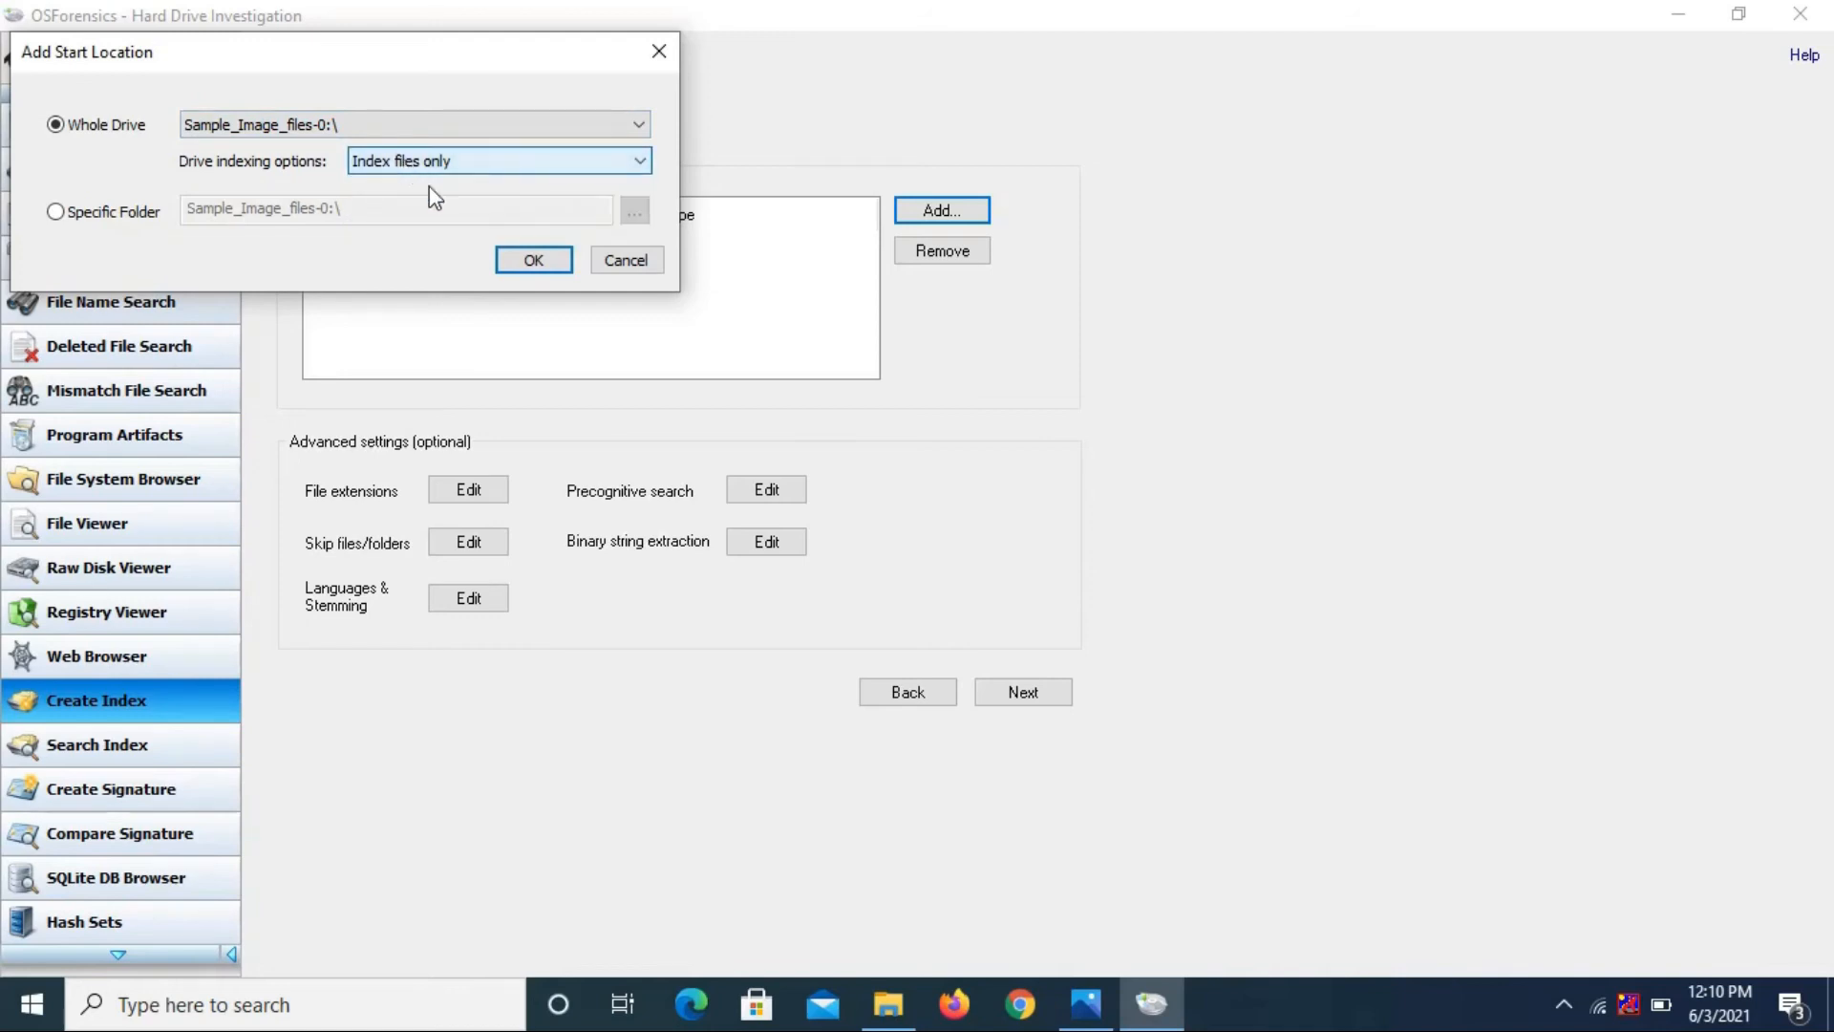
{"action": "left_click", "coordinate": [513, 258]}
{"action": "left_click", "coordinate": [929, 220]}
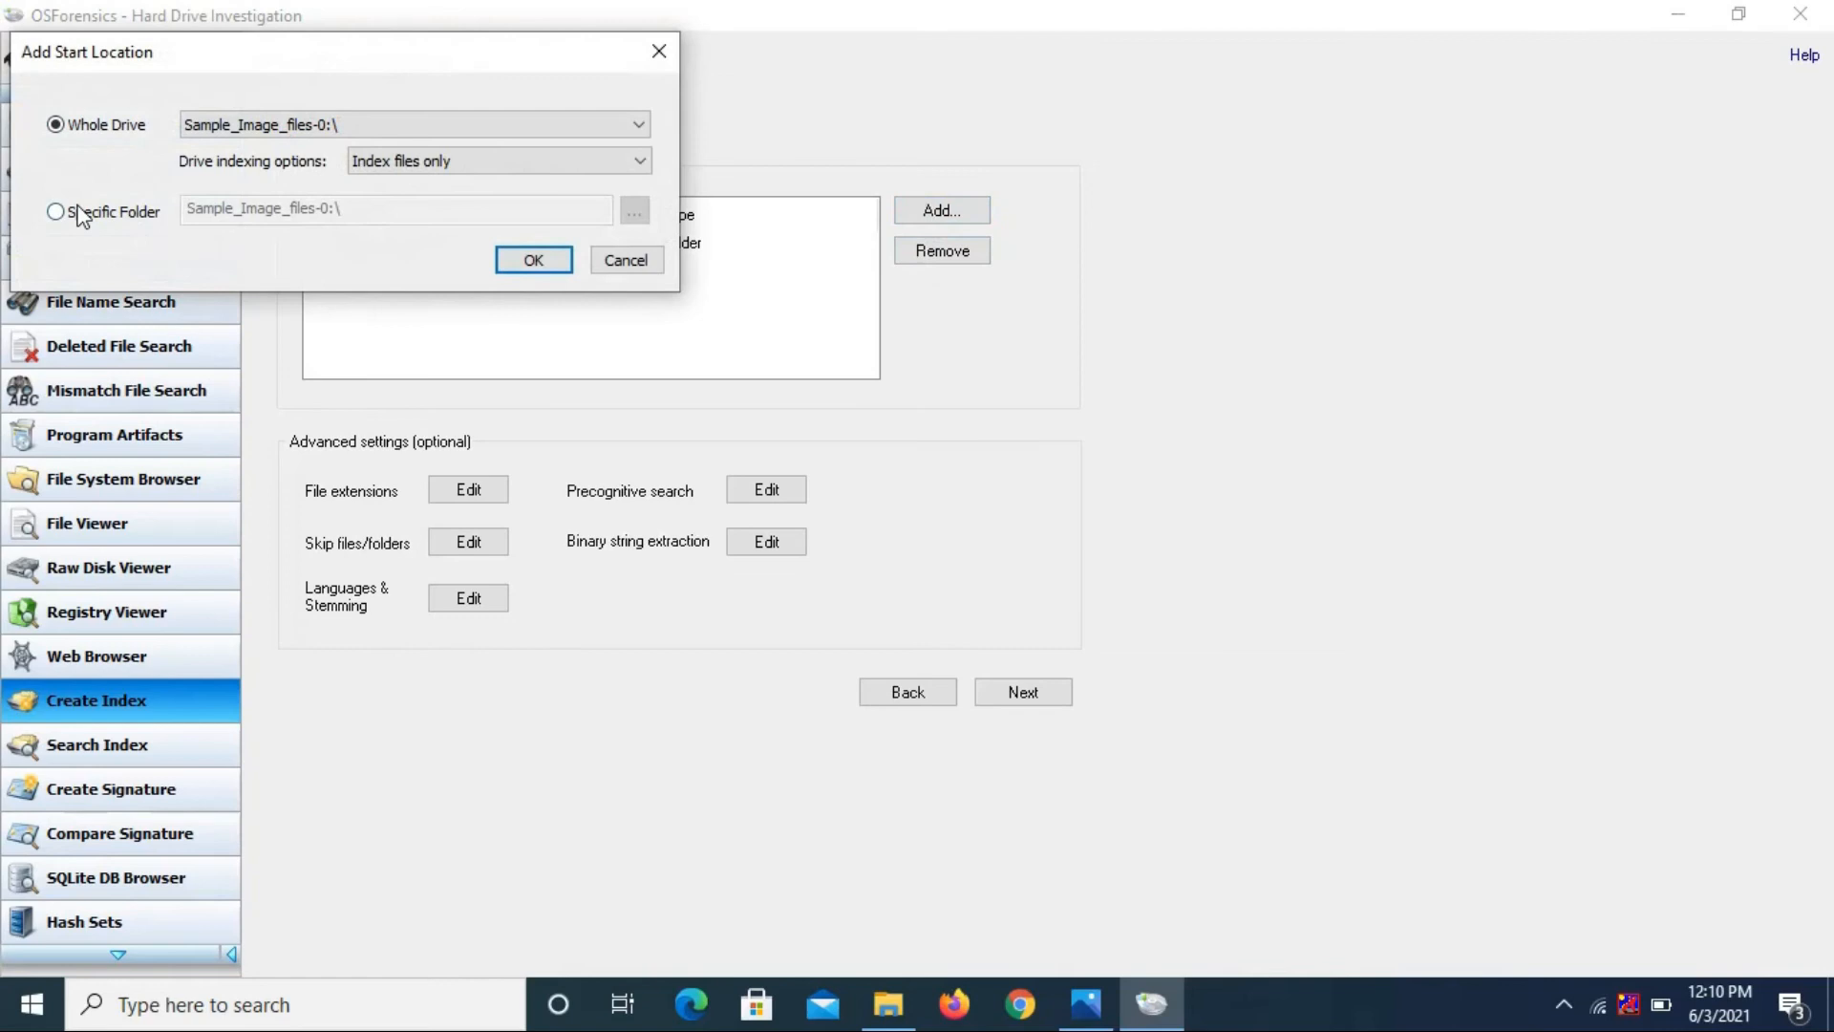
{"action": "left_click", "coordinate": [624, 261]}
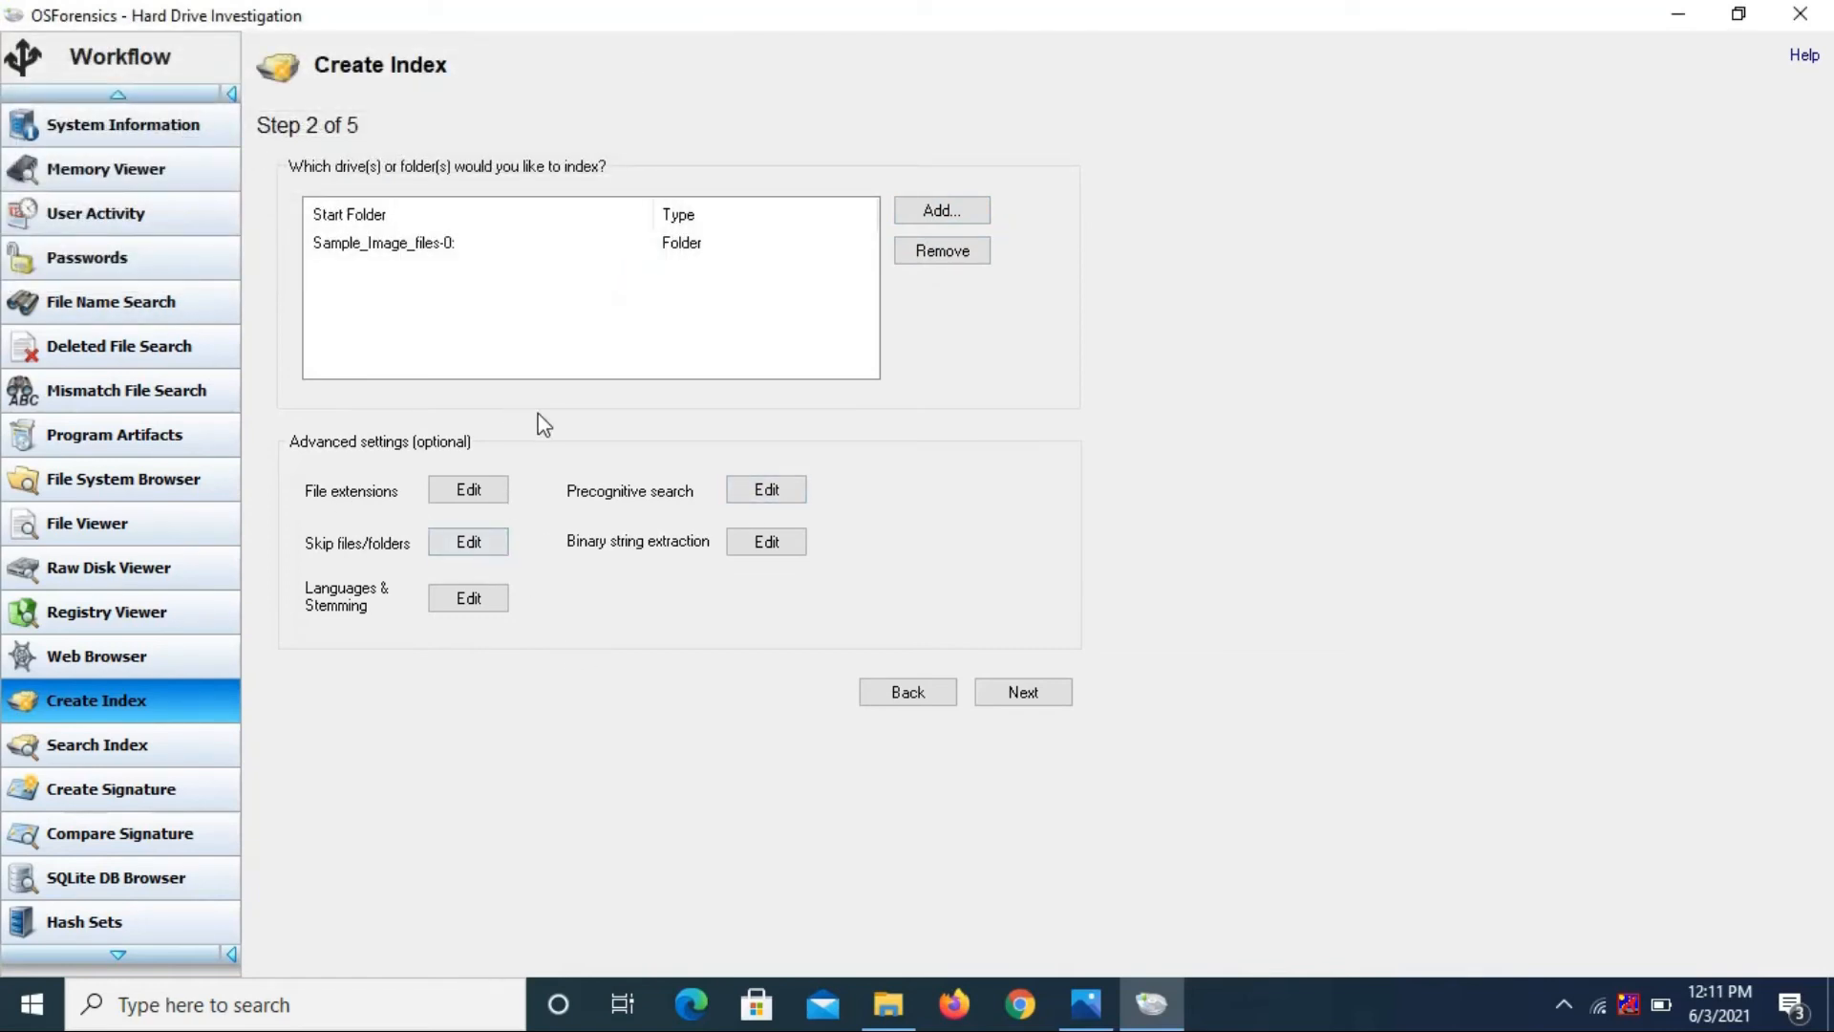
Keep the default limits, the title 'My Index - Sample_Image_files-0' and extension notes, and start indexing
{"action": "left_click", "coordinate": [1032, 701]}
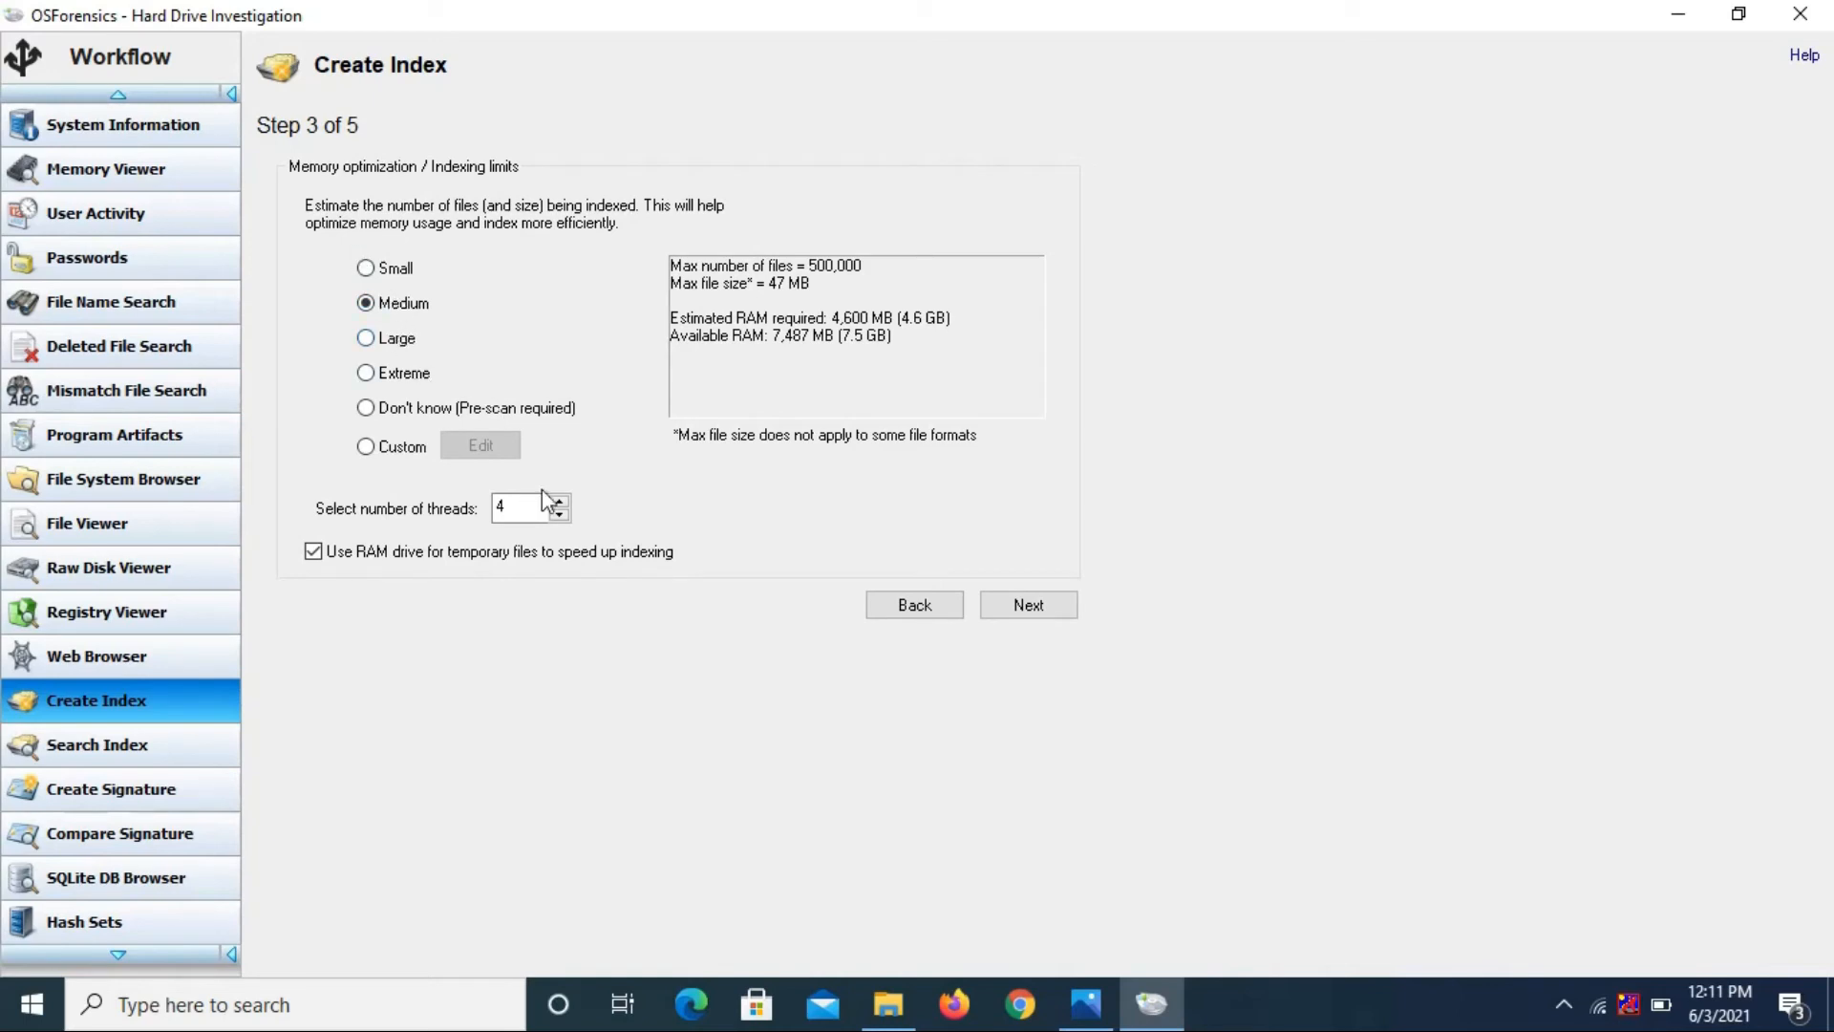
{"action": "left_click", "coordinate": [1025, 604]}
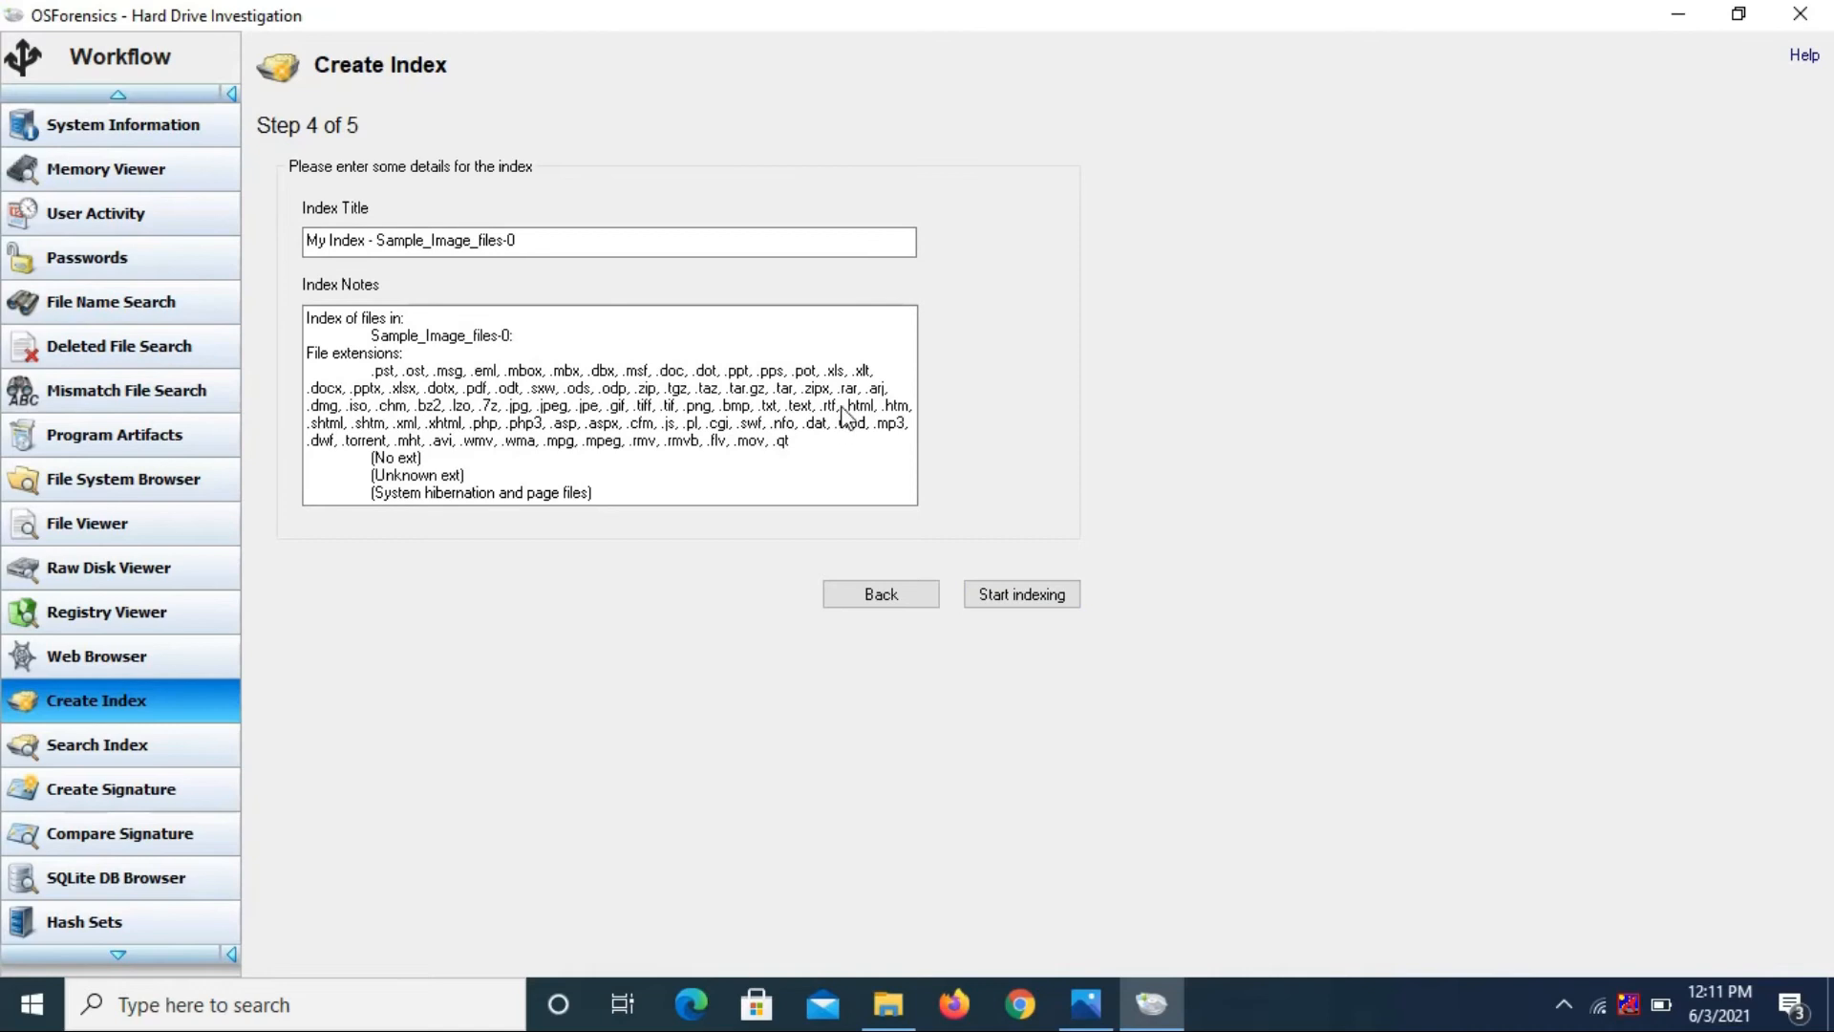
{"action": "left_click_drag", "start_coordinate": [308, 353], "coordinate": [781, 472]}
{"action": "left_click", "coordinate": [827, 468]}
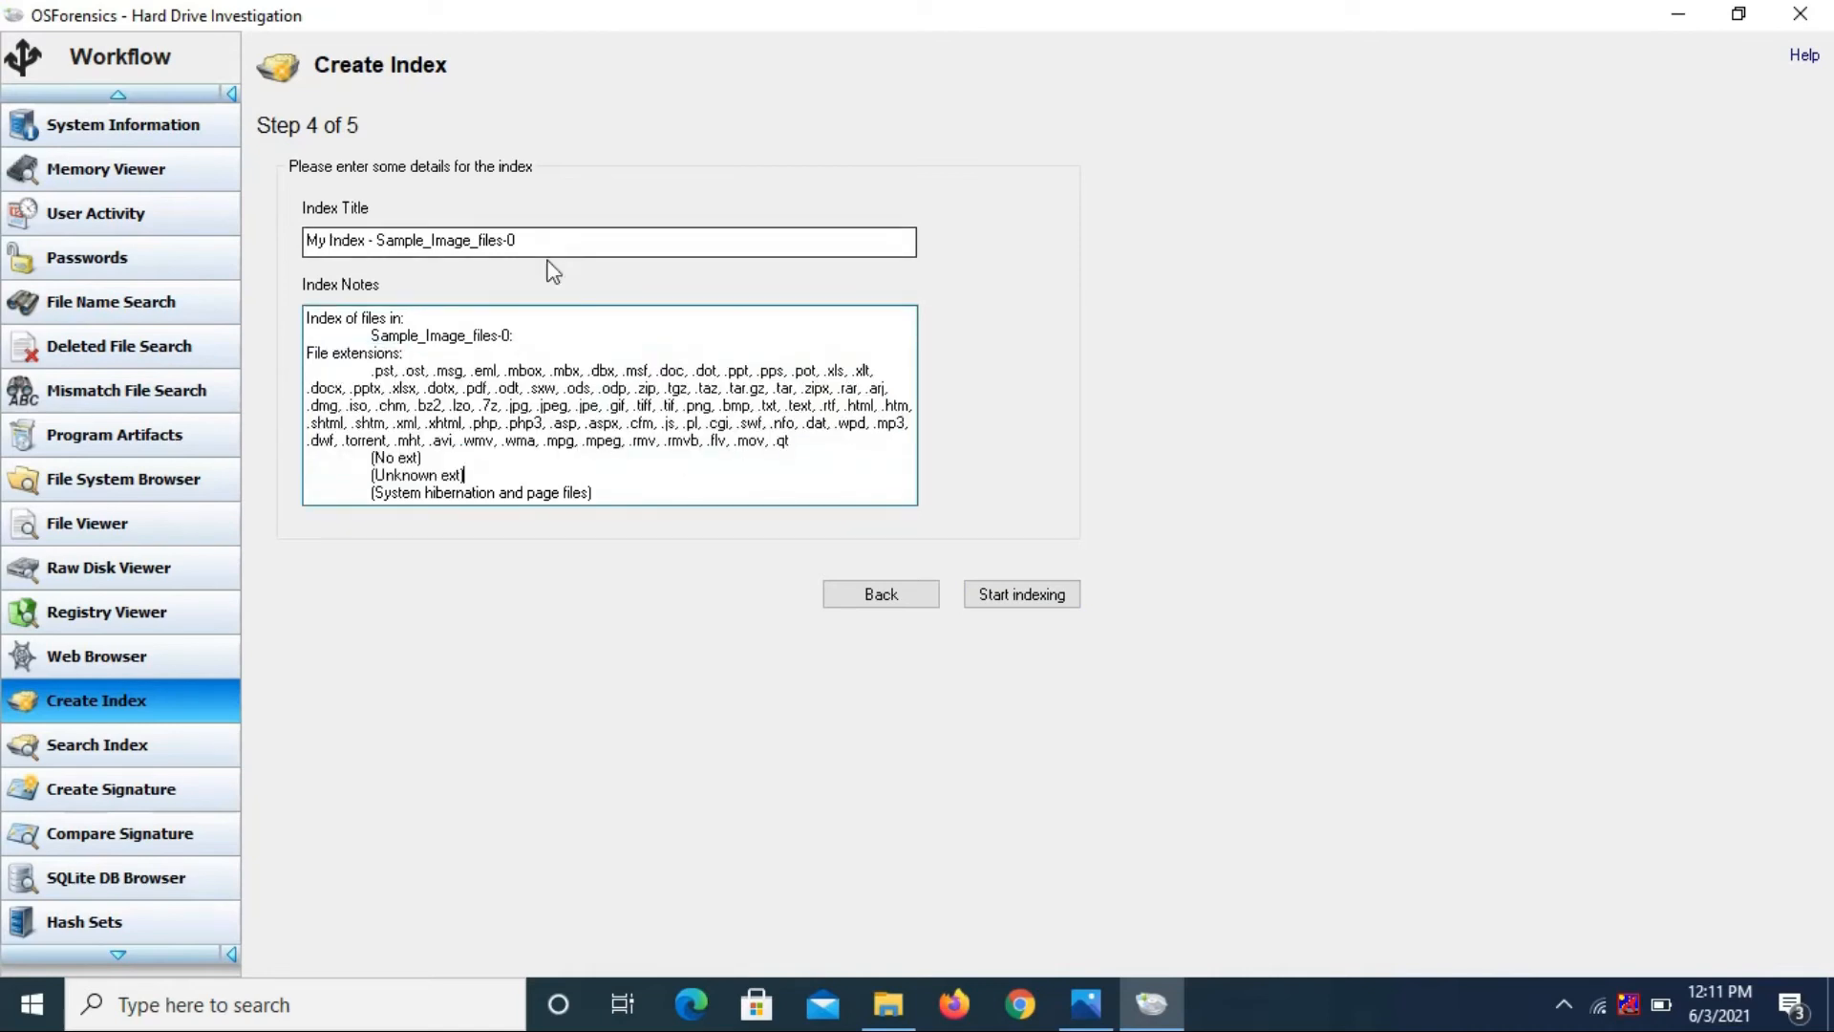
{"action": "left_click", "coordinate": [1006, 600]}
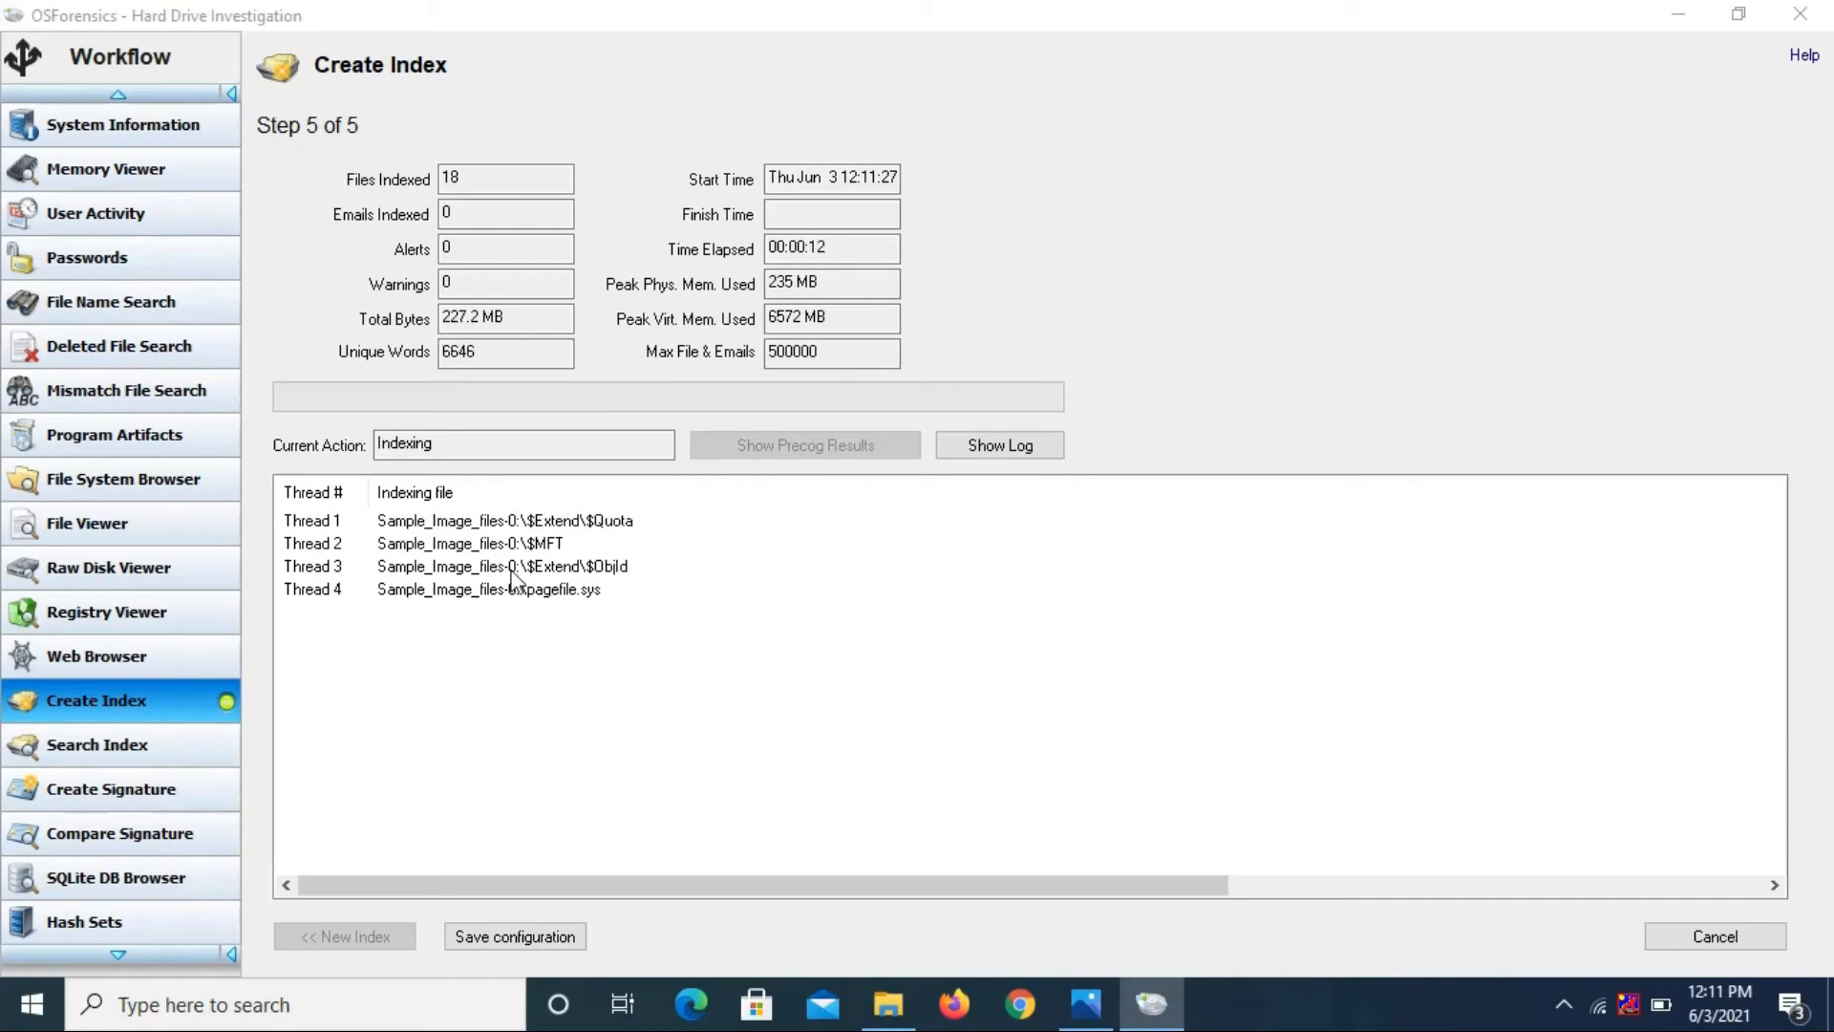
Look at Manage Case, then return to the indexing progress, now at 1907 files and 325.3 MB
{"action": "scroll", "coordinate": [77, 802], "scroll_direction": "down", "scroll_amount": 3}
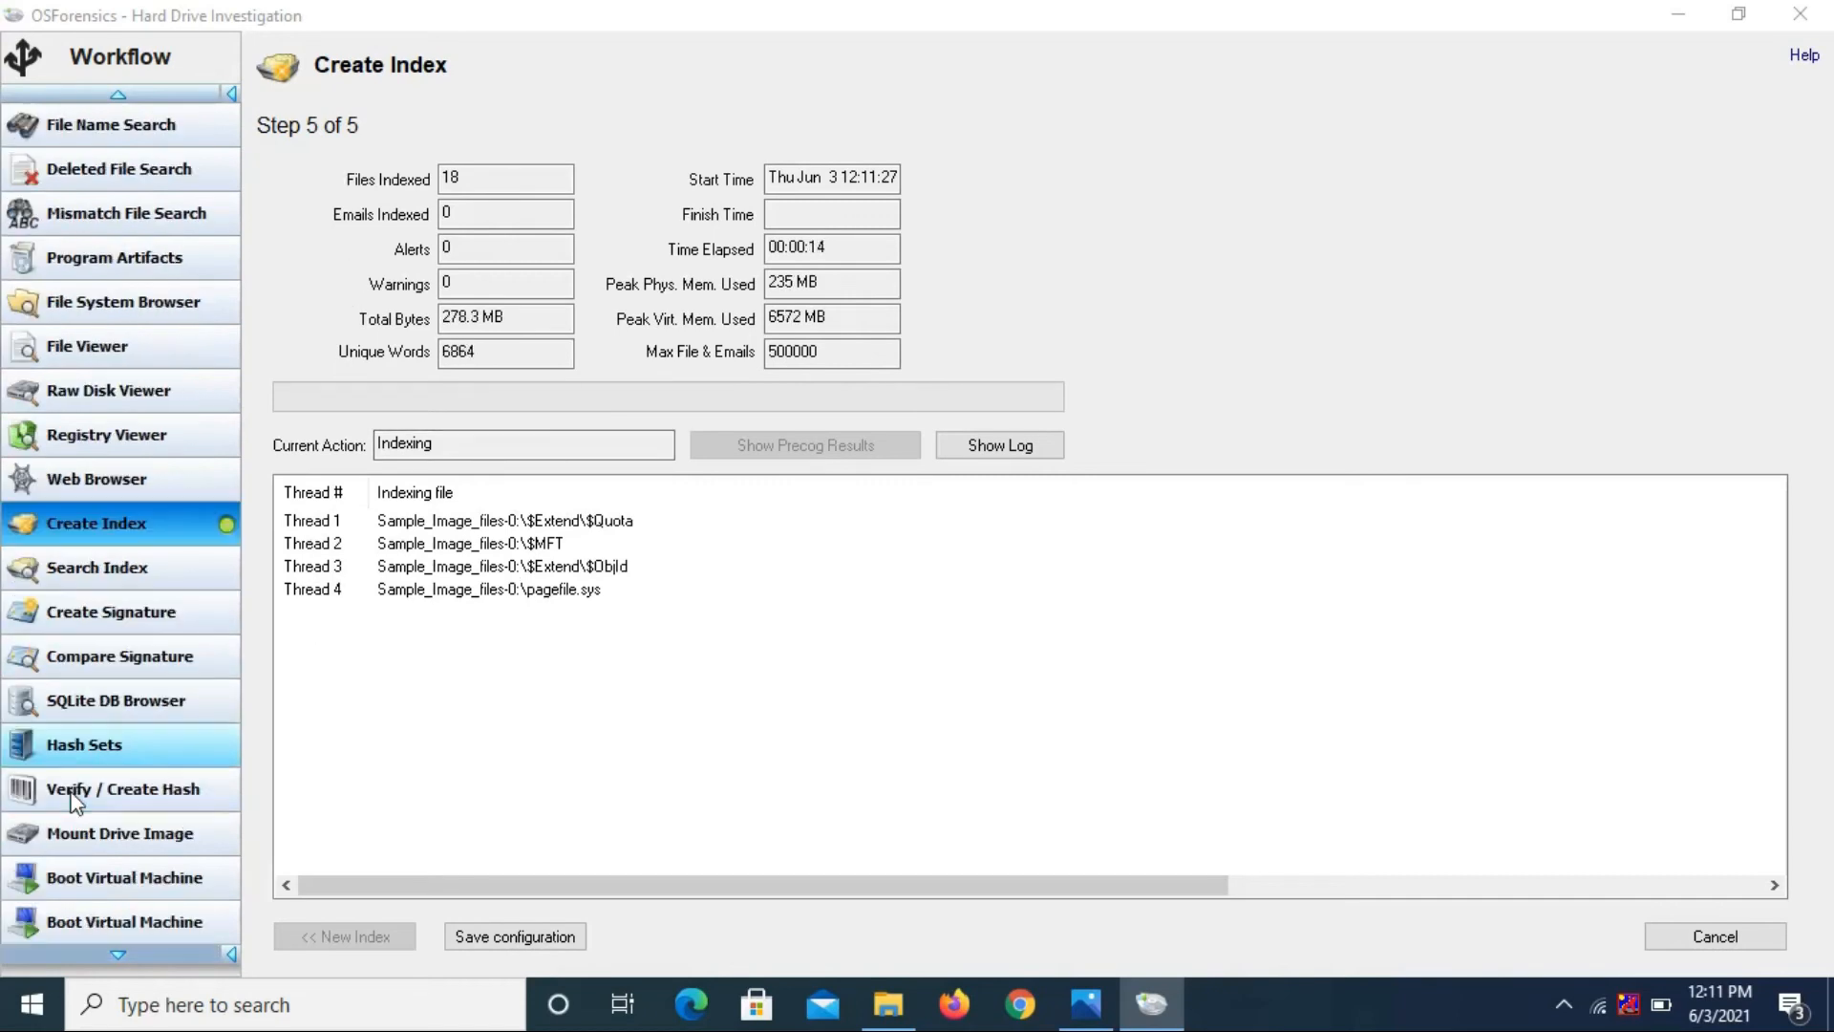
{"action": "scroll", "coordinate": [76, 803], "scroll_direction": "up", "scroll_amount": 2}
{"action": "scroll", "coordinate": [77, 802], "scroll_direction": "up", "scroll_amount": 7}
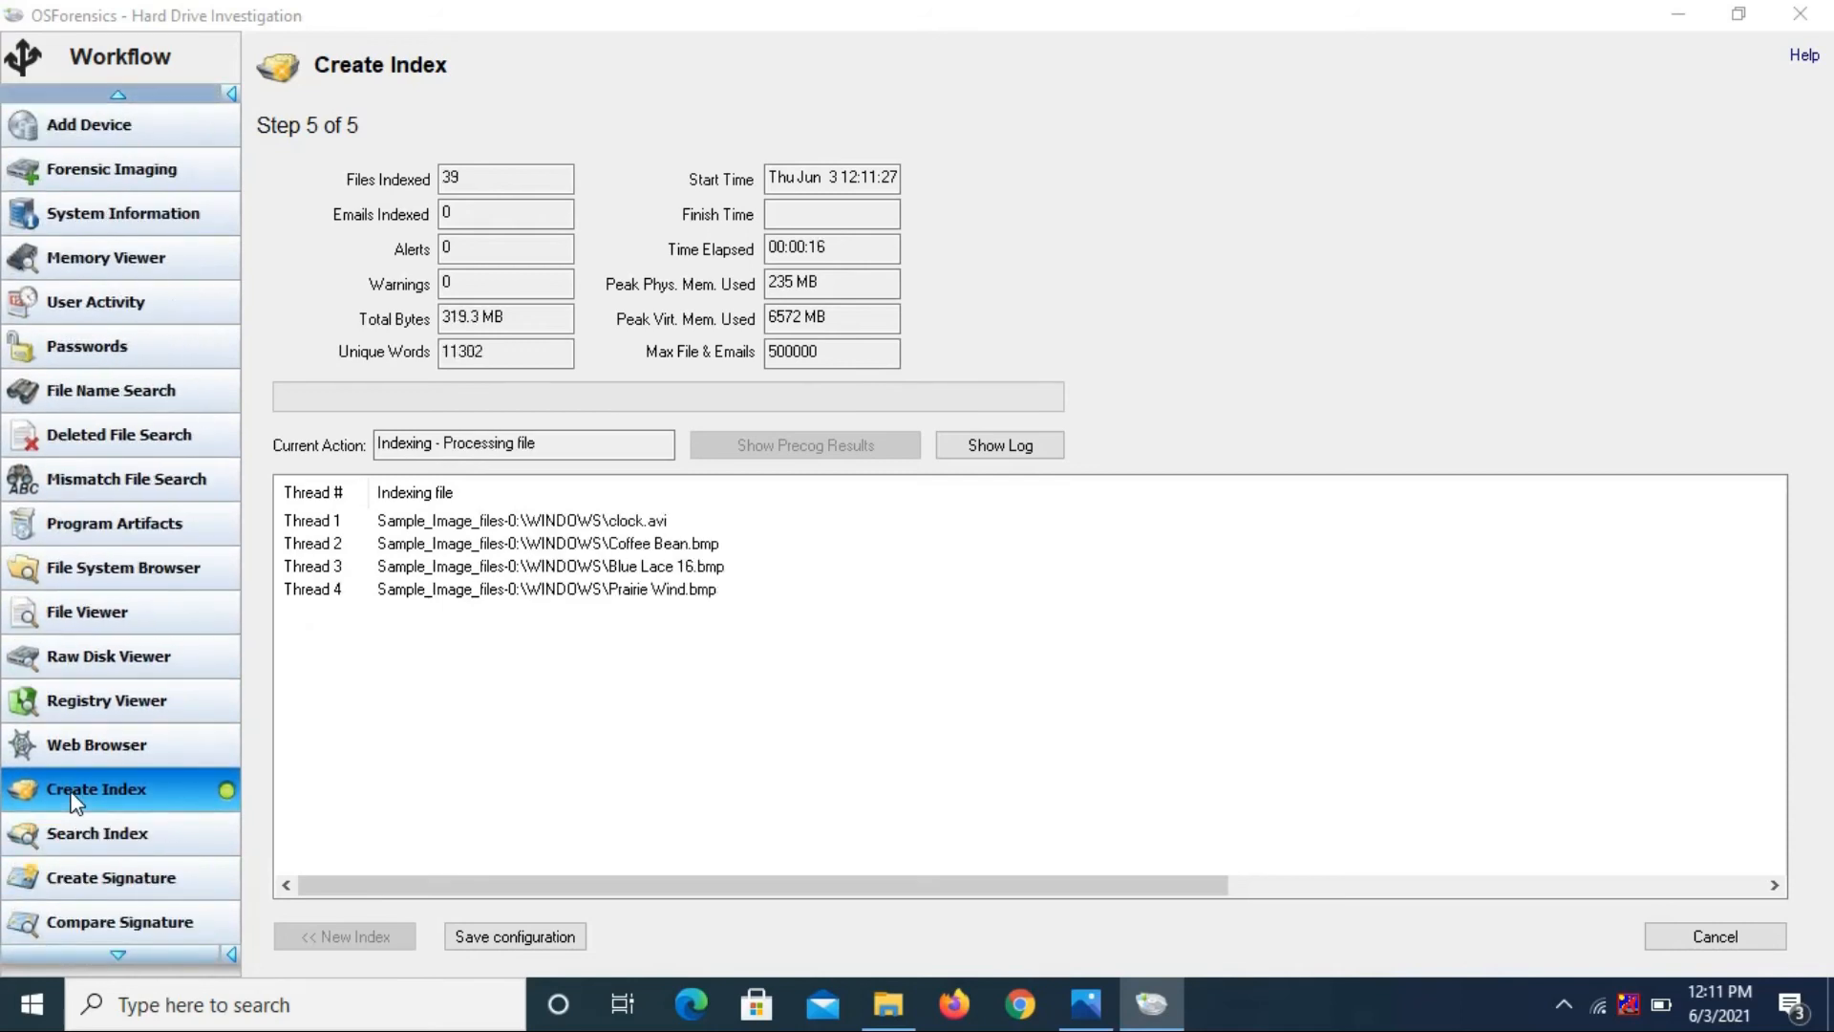
{"action": "left_click", "coordinate": [80, 222]}
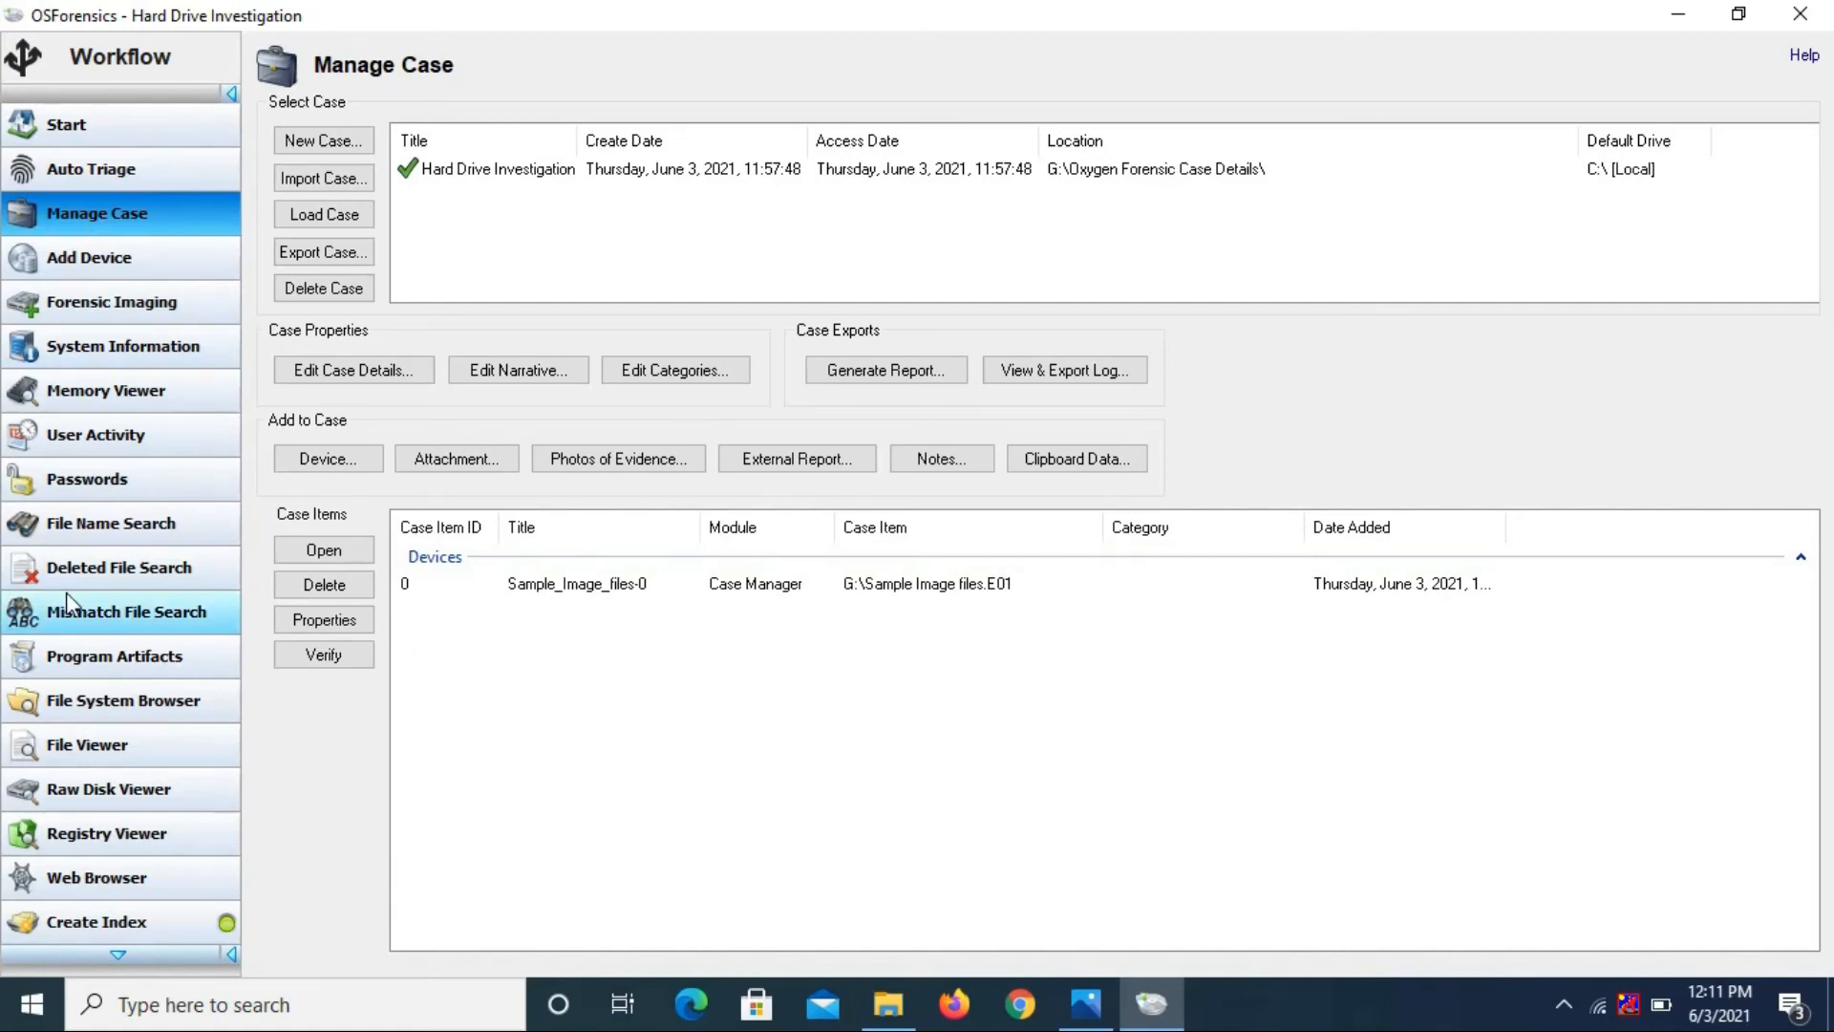
{"action": "scroll", "coordinate": [67, 602], "scroll_direction": "down", "scroll_amount": 2}
{"action": "scroll", "coordinate": [66, 602], "scroll_direction": "up", "scroll_amount": 2}
{"action": "left_click", "coordinate": [71, 936]}
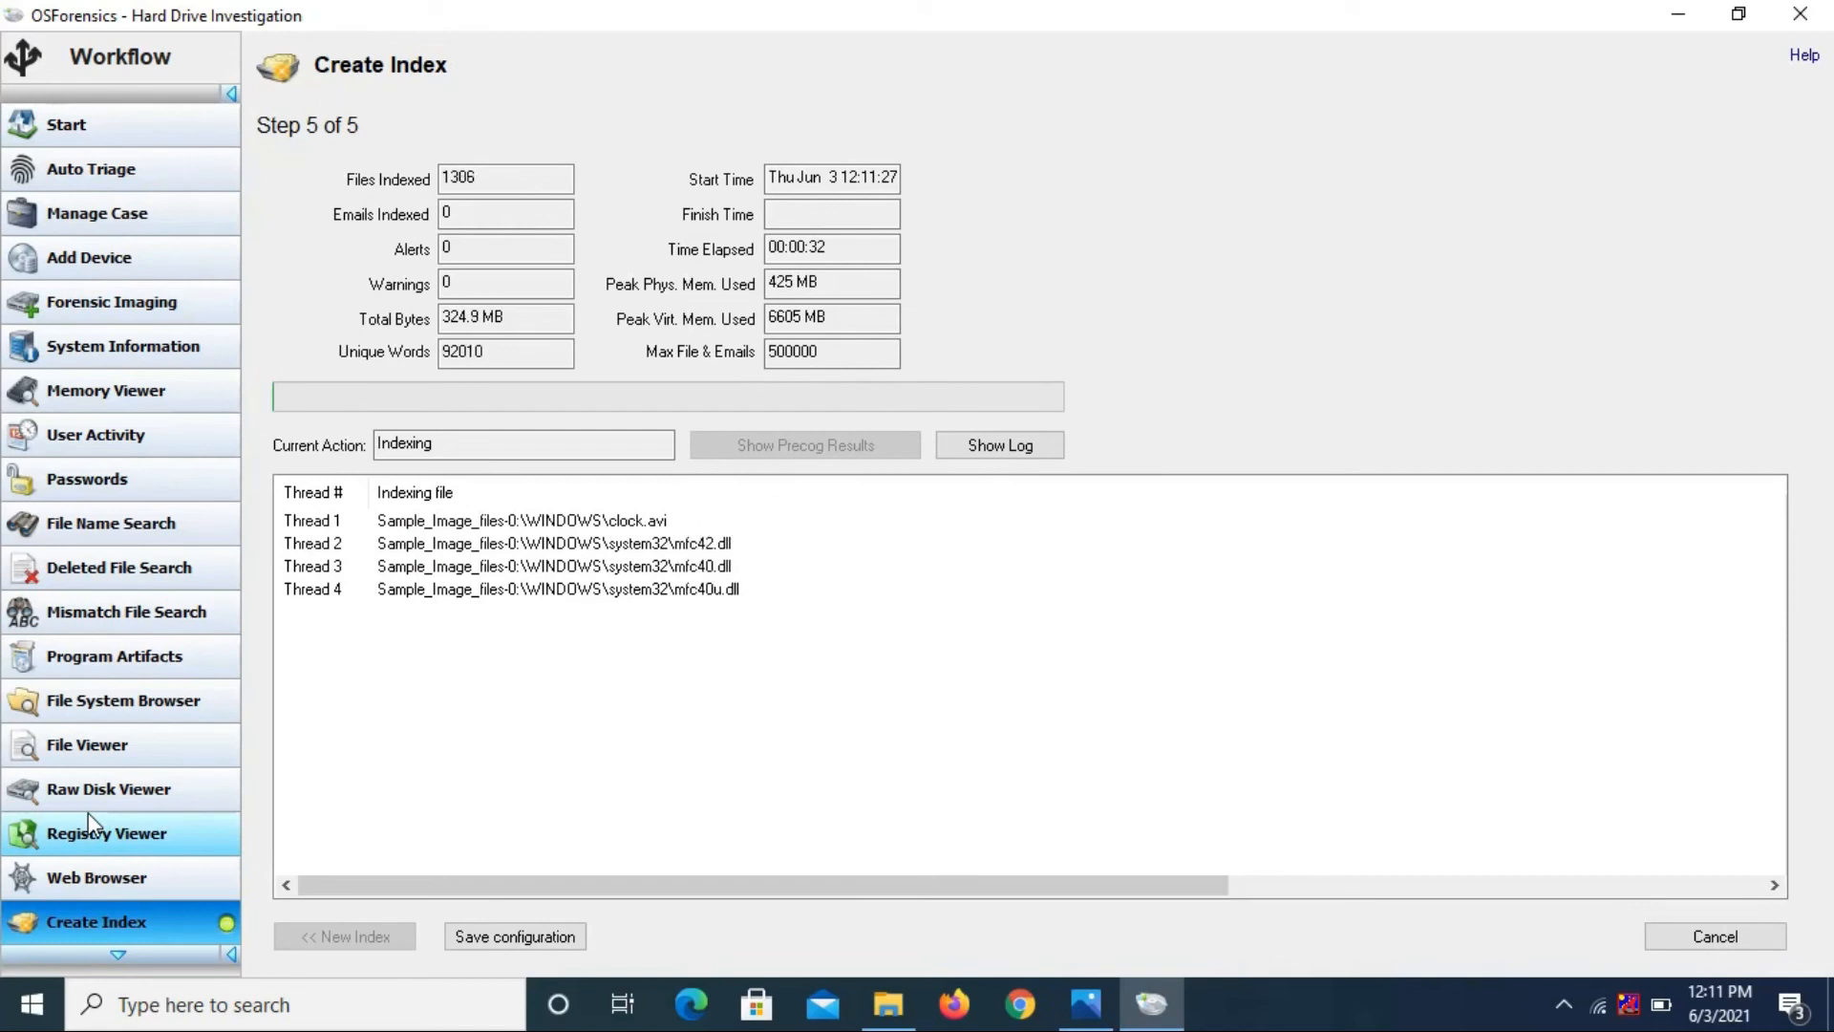
{"action": "scroll", "coordinate": [89, 819], "scroll_direction": "down", "scroll_amount": 1}
{"action": "scroll", "coordinate": [86, 820], "scroll_direction": "down", "scroll_amount": 5}
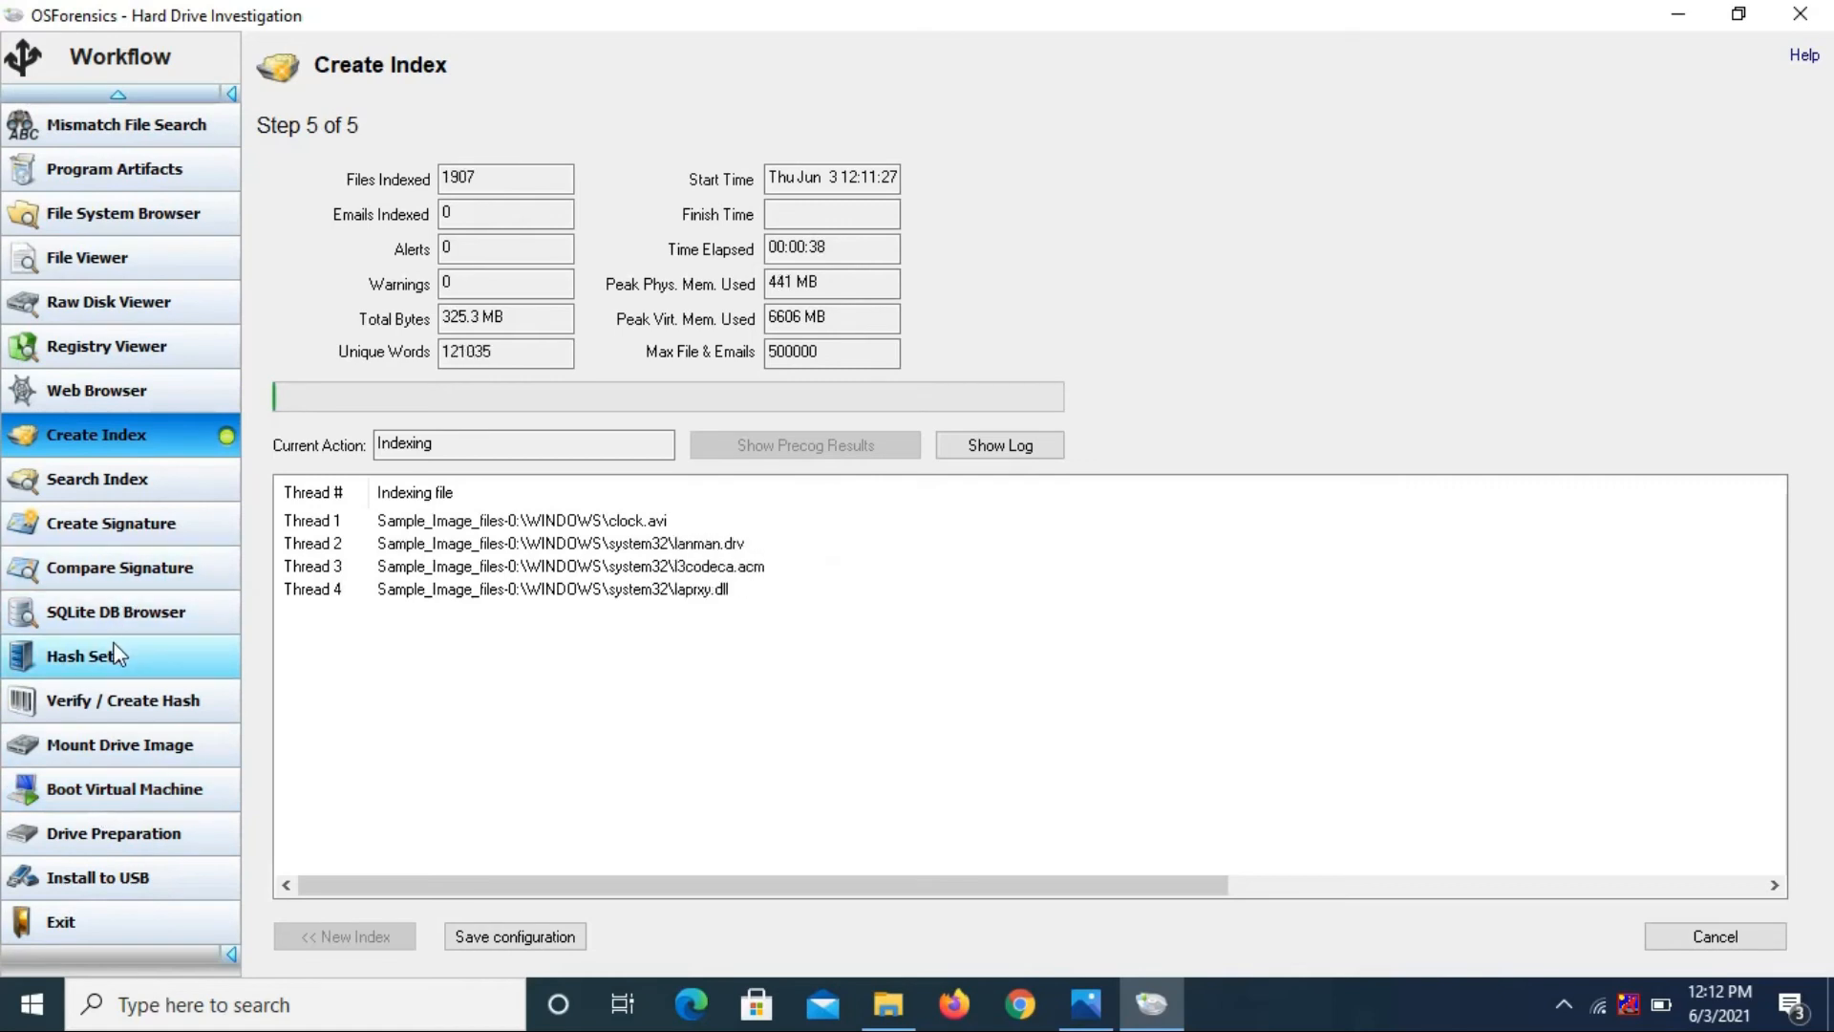
Open the Verify / Create Hash page and dismiss its file browse dialog without choosing a file
{"action": "left_click", "coordinate": [121, 704]}
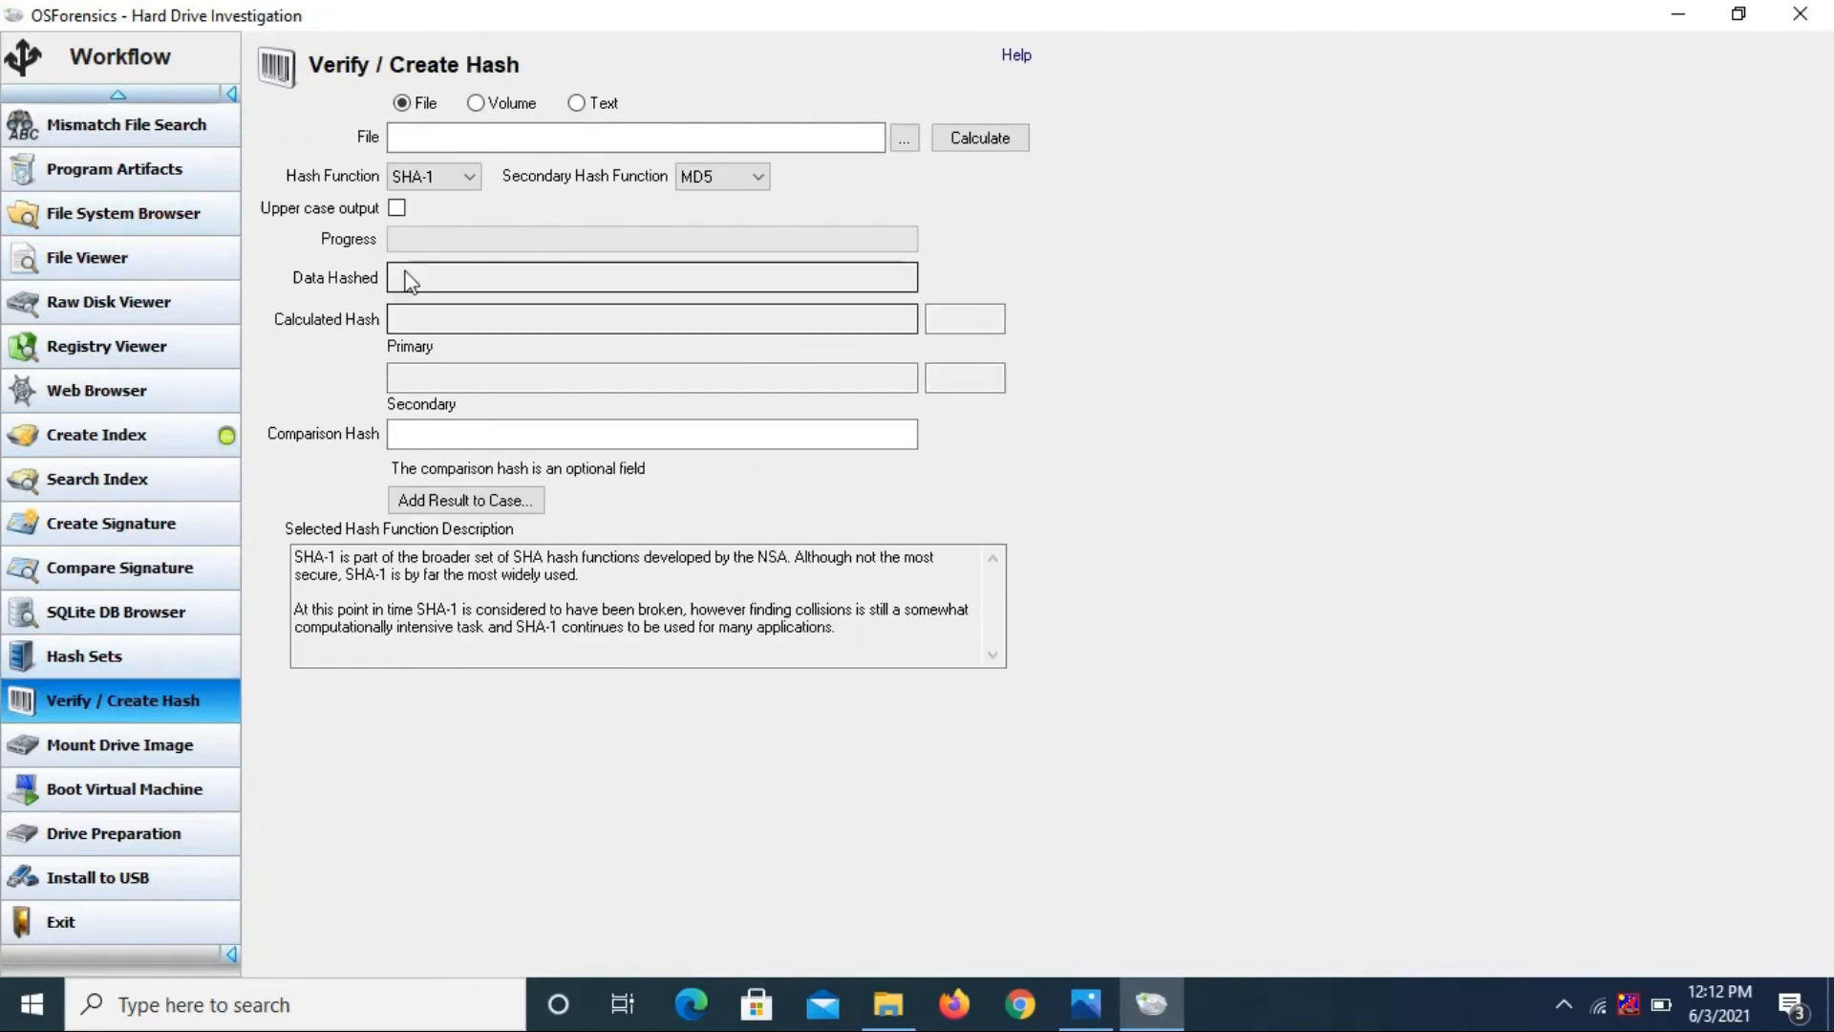
{"action": "left_click", "coordinate": [904, 139]}
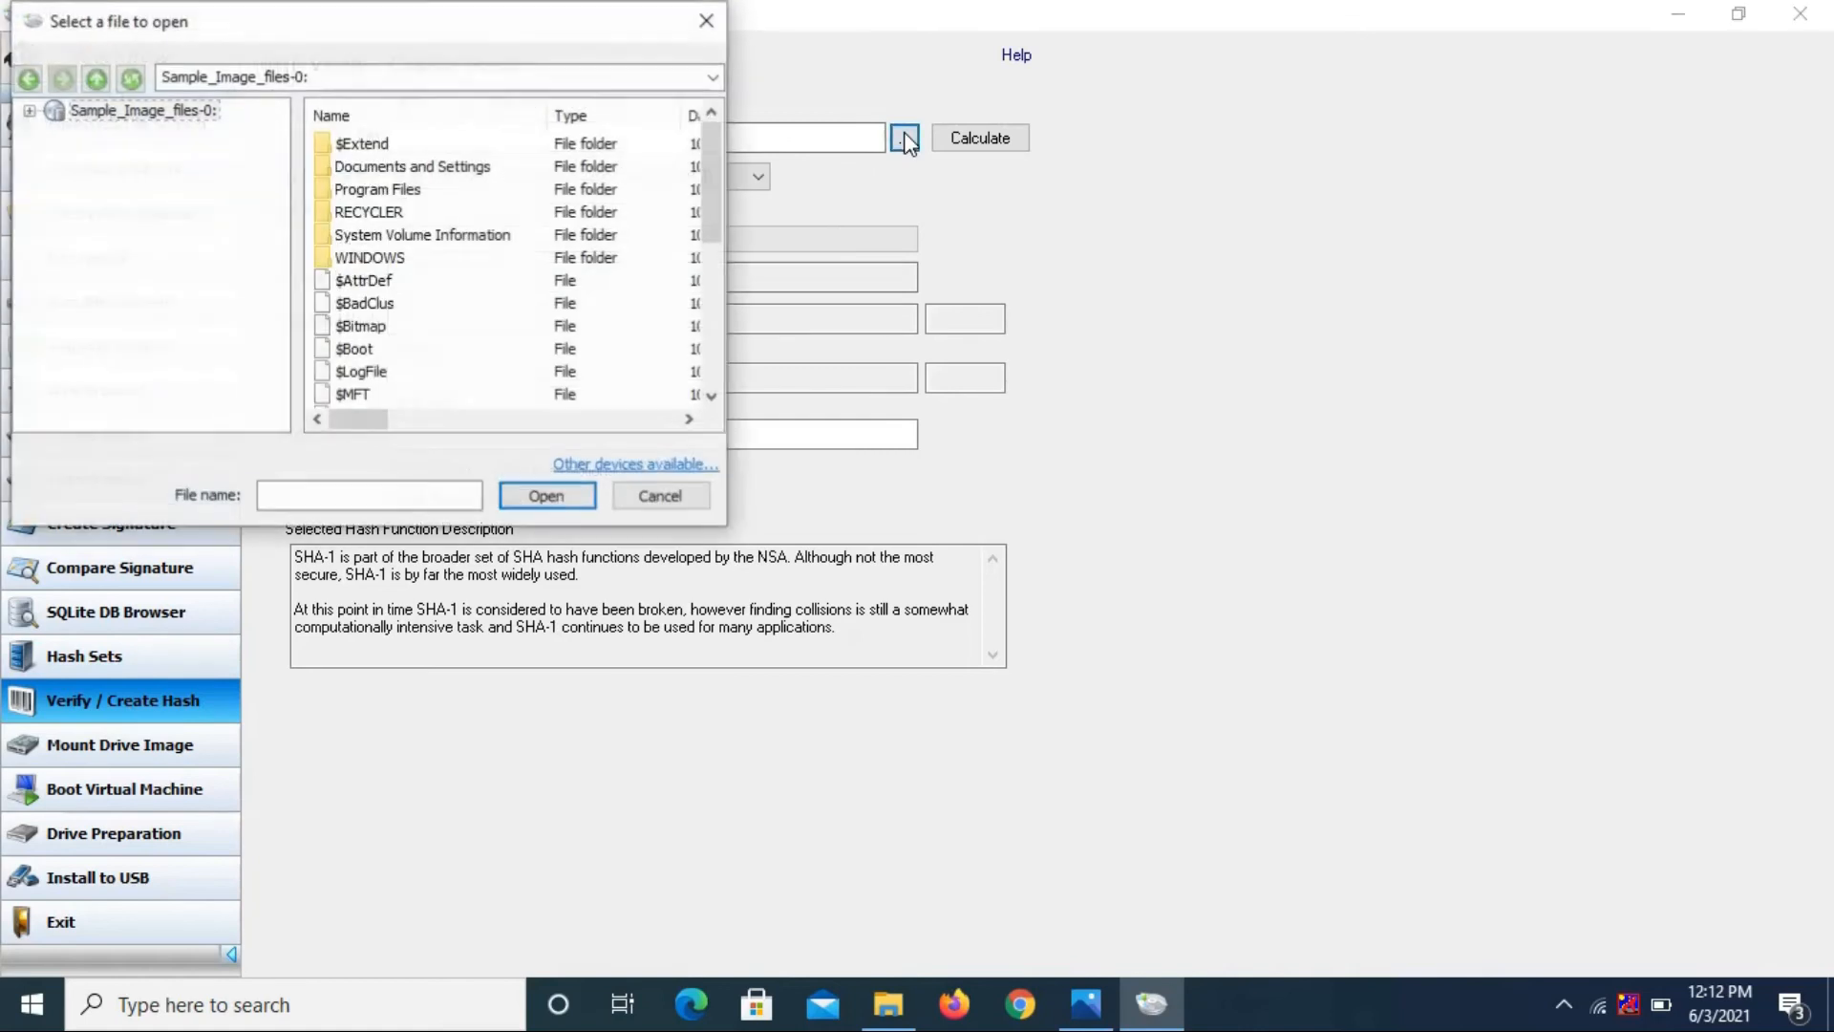
{"action": "key", "text": "Escape"}
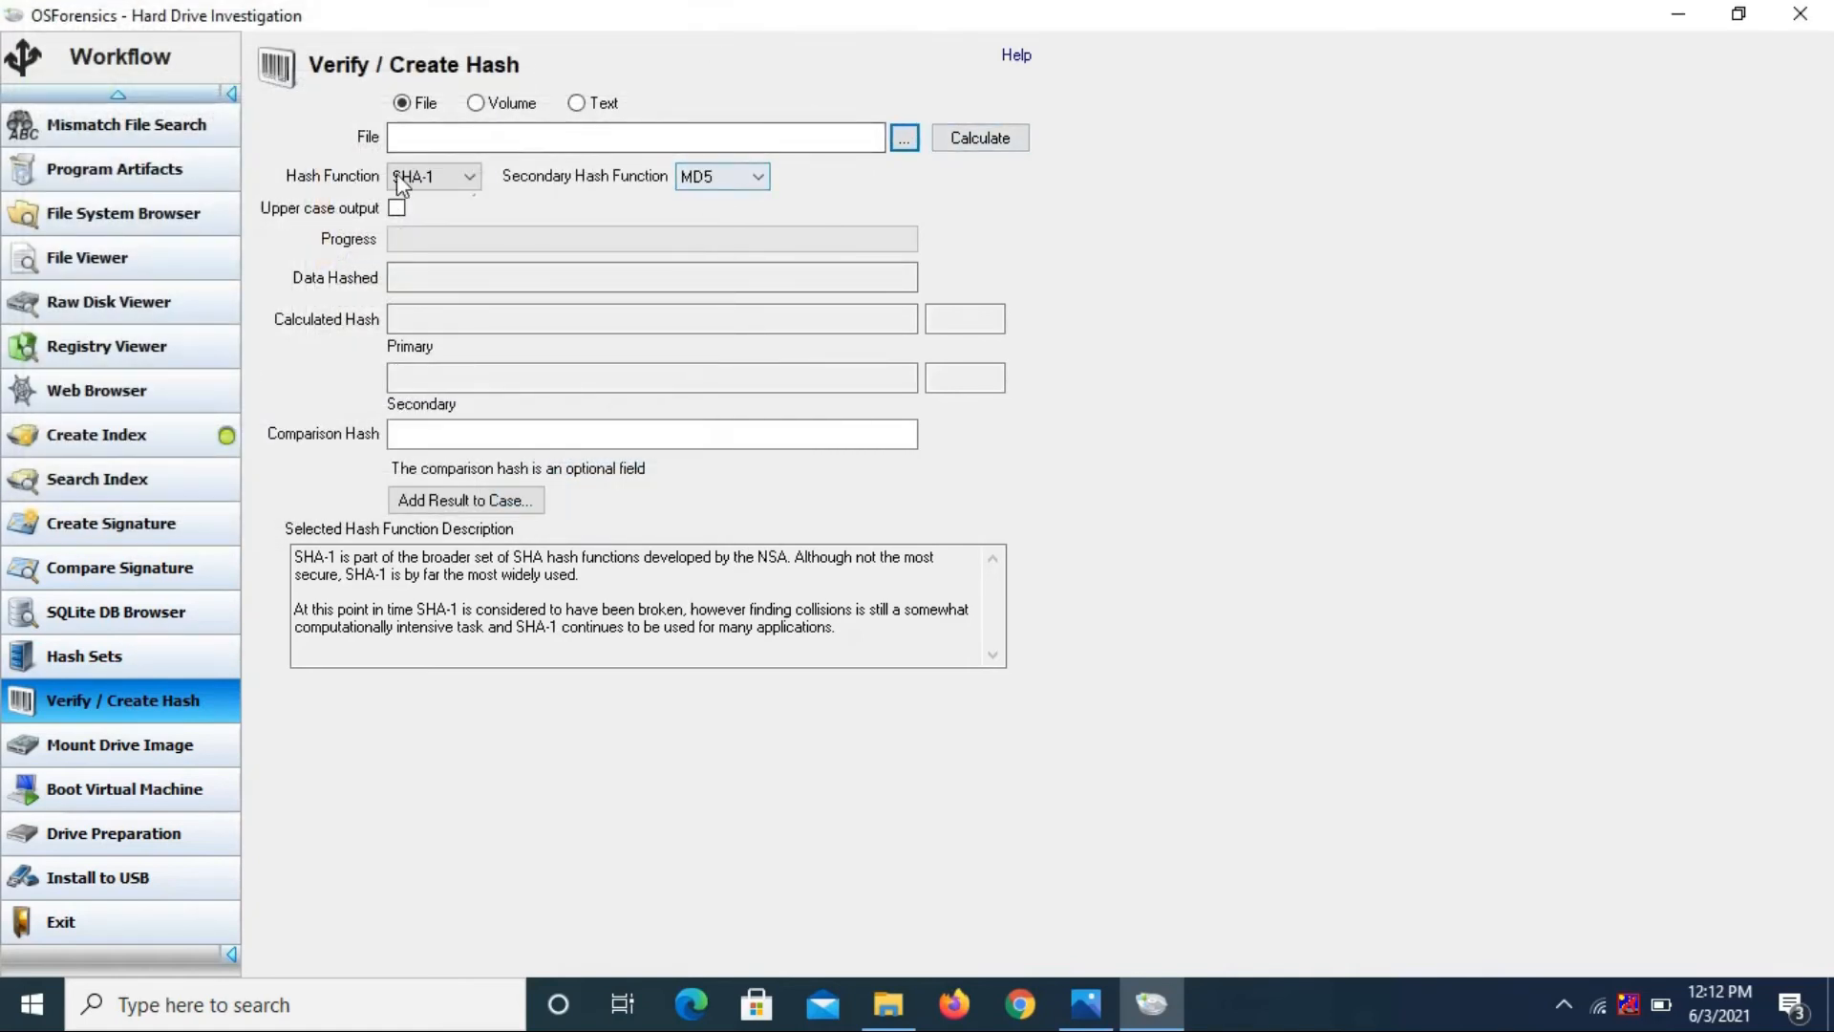
Check the Hash Function list unchanged, then minimise OSForensics and open the divorce case folder
{"action": "left_click", "coordinate": [459, 180]}
{"action": "left_click", "coordinate": [458, 180]}
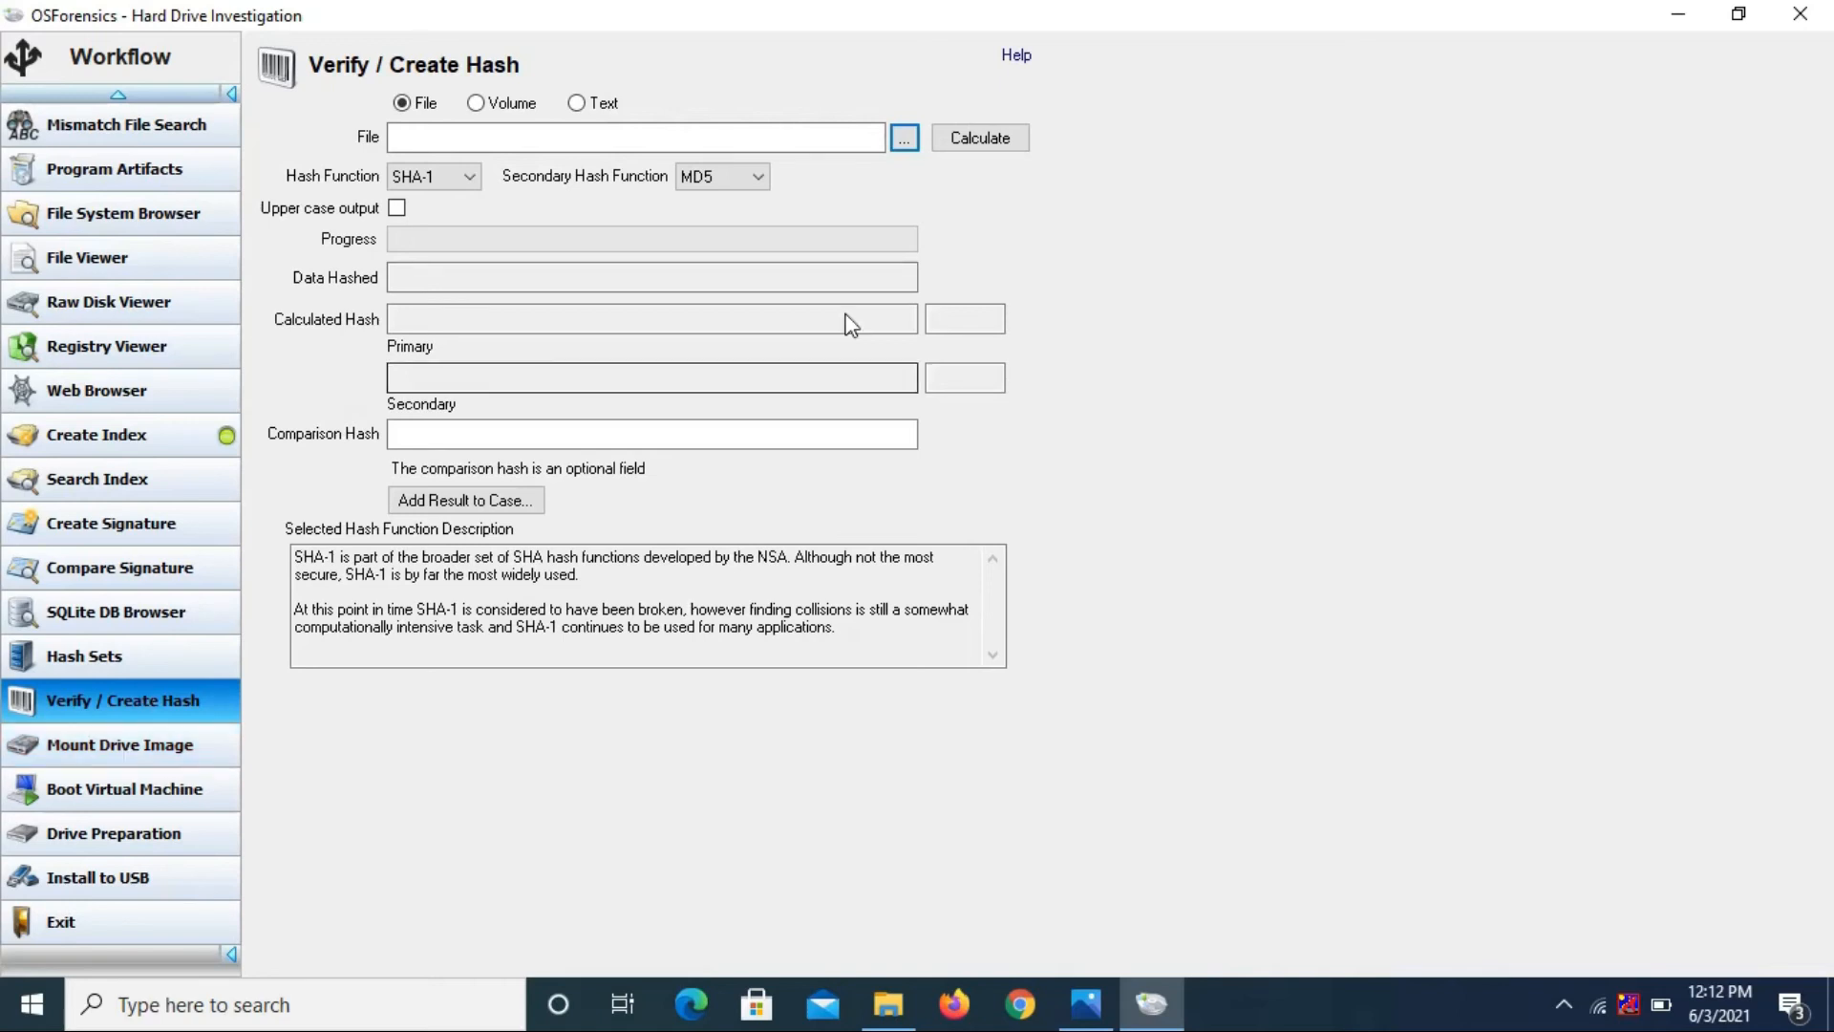
{"action": "left_click", "coordinate": [1701, 13]}
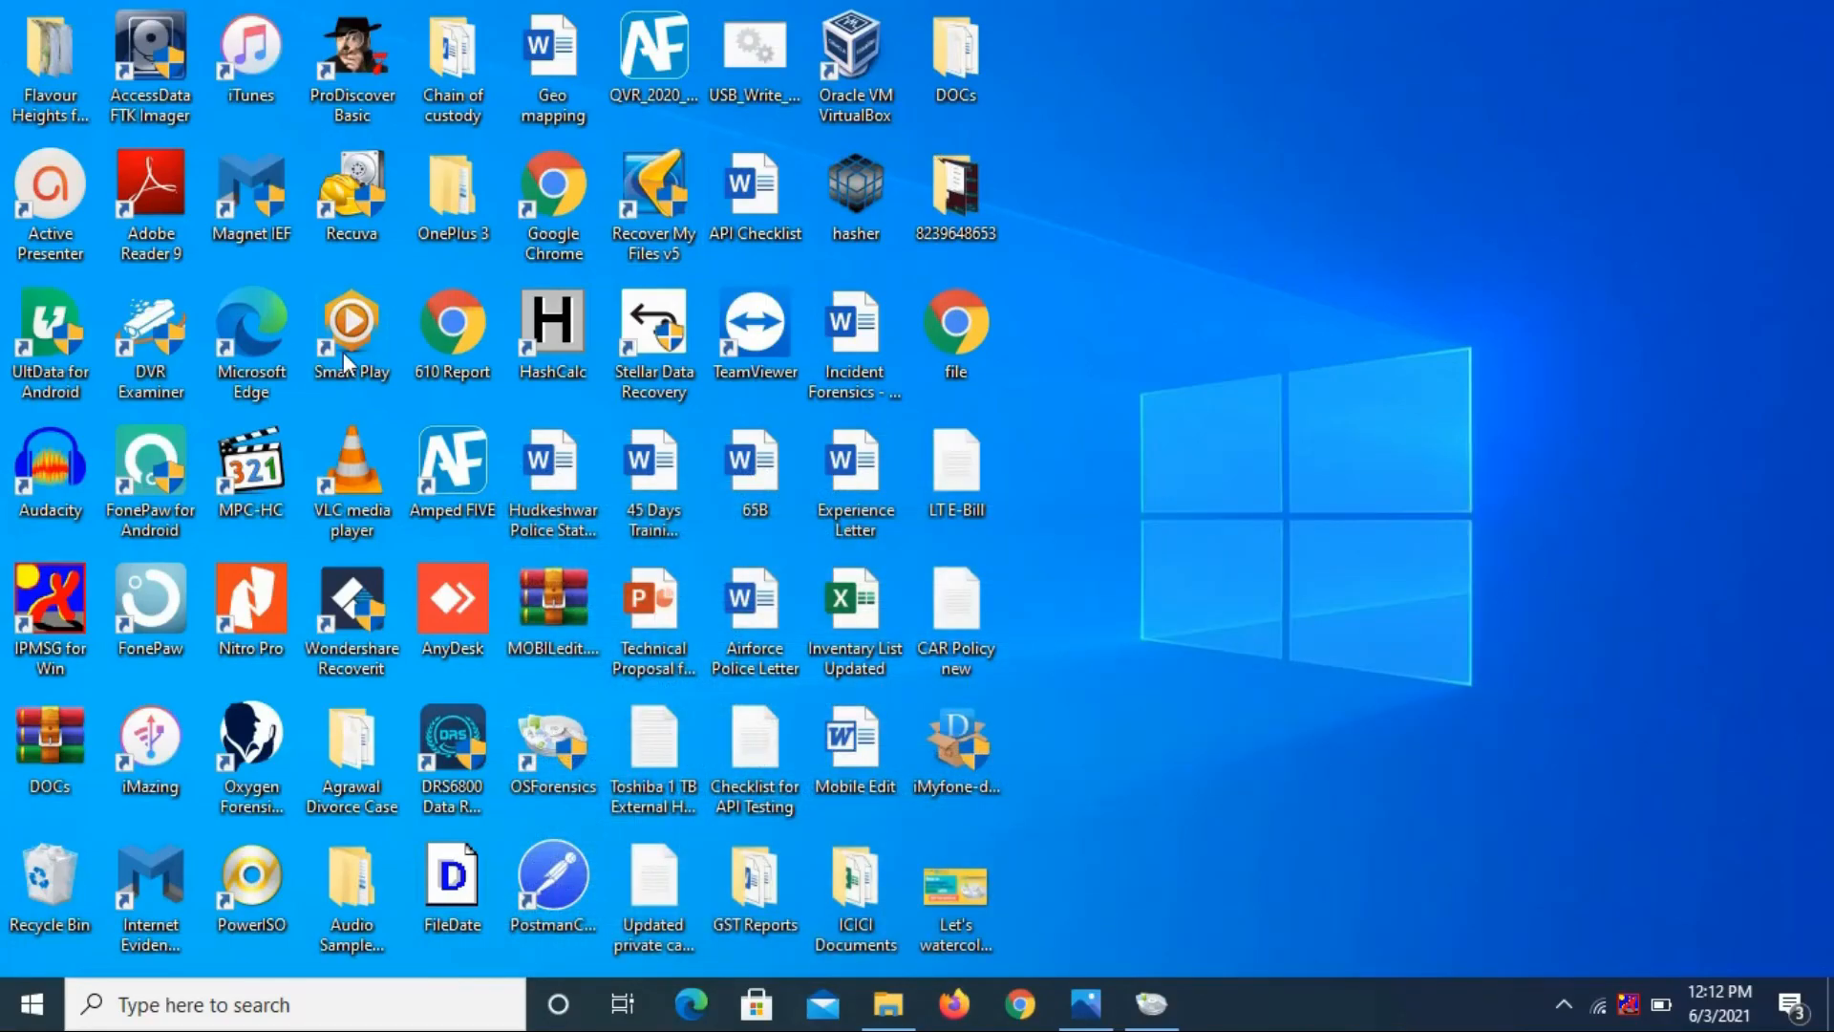
{"action": "double_click", "coordinate": [355, 748]}
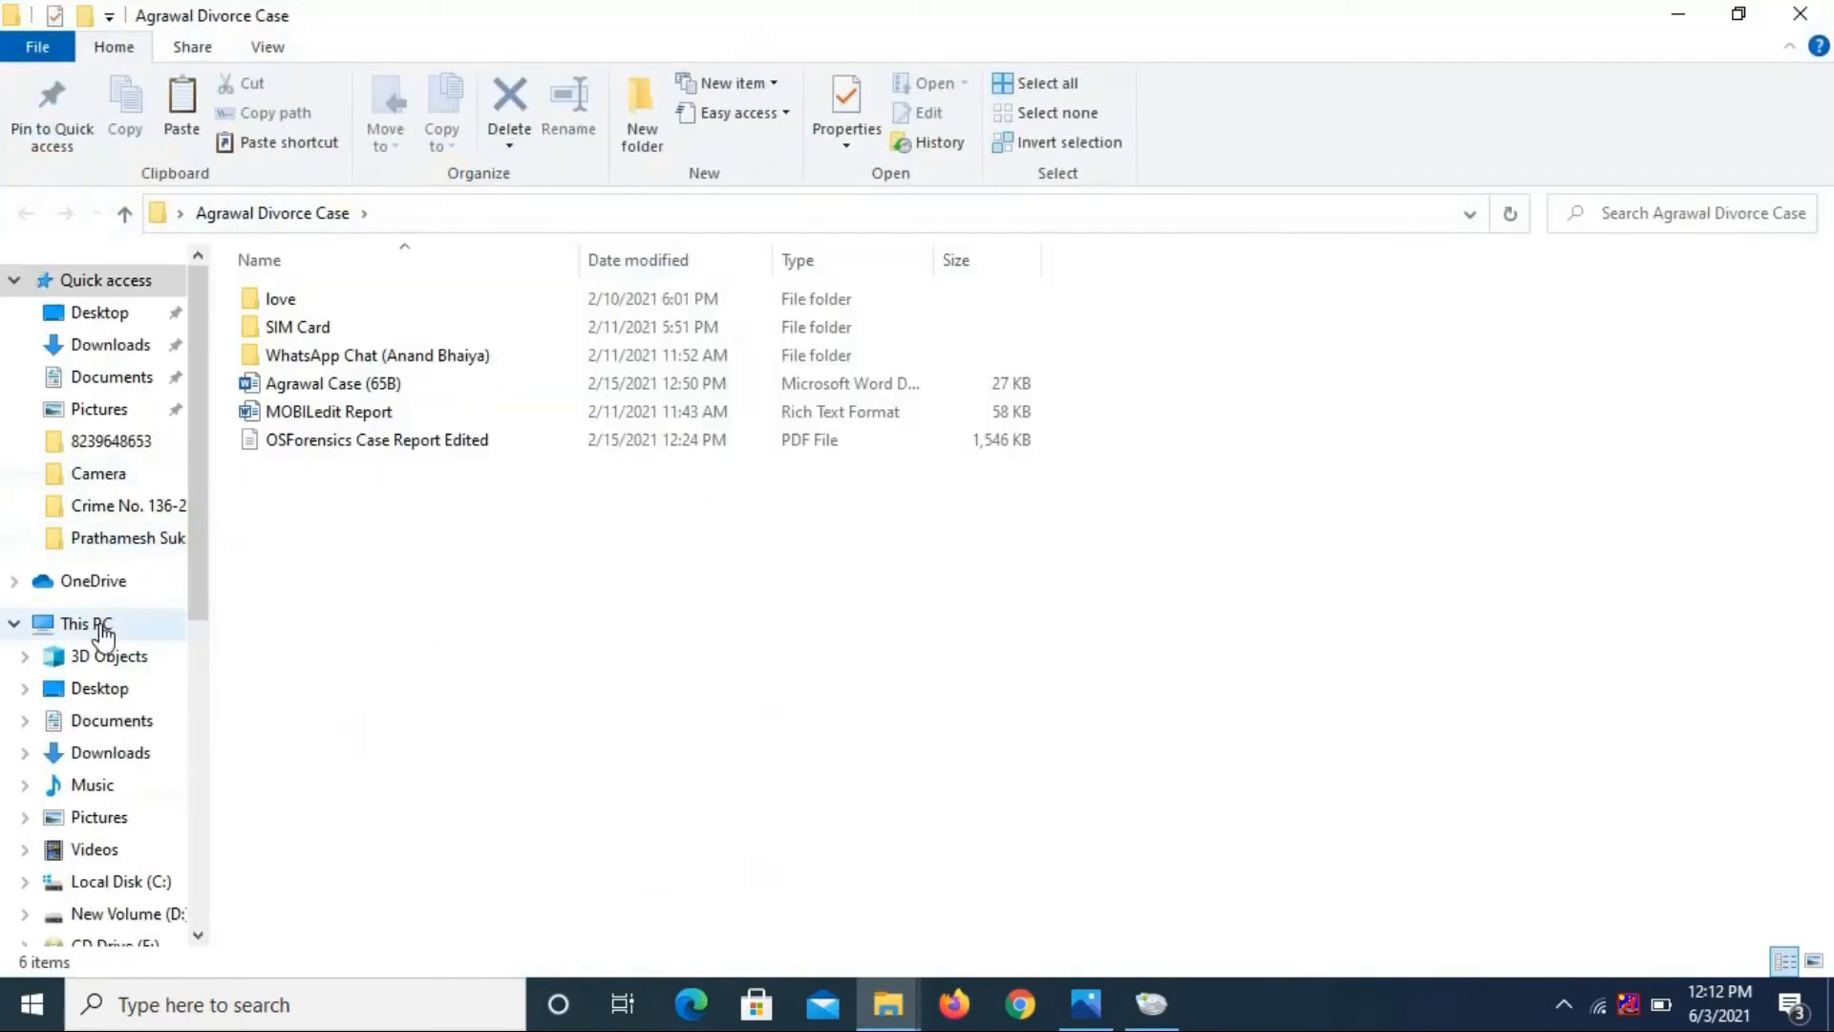
View the drives under This PC, close File Explorer, and restore OSForensics from the taskbar
{"action": "left_click", "coordinate": [100, 625]}
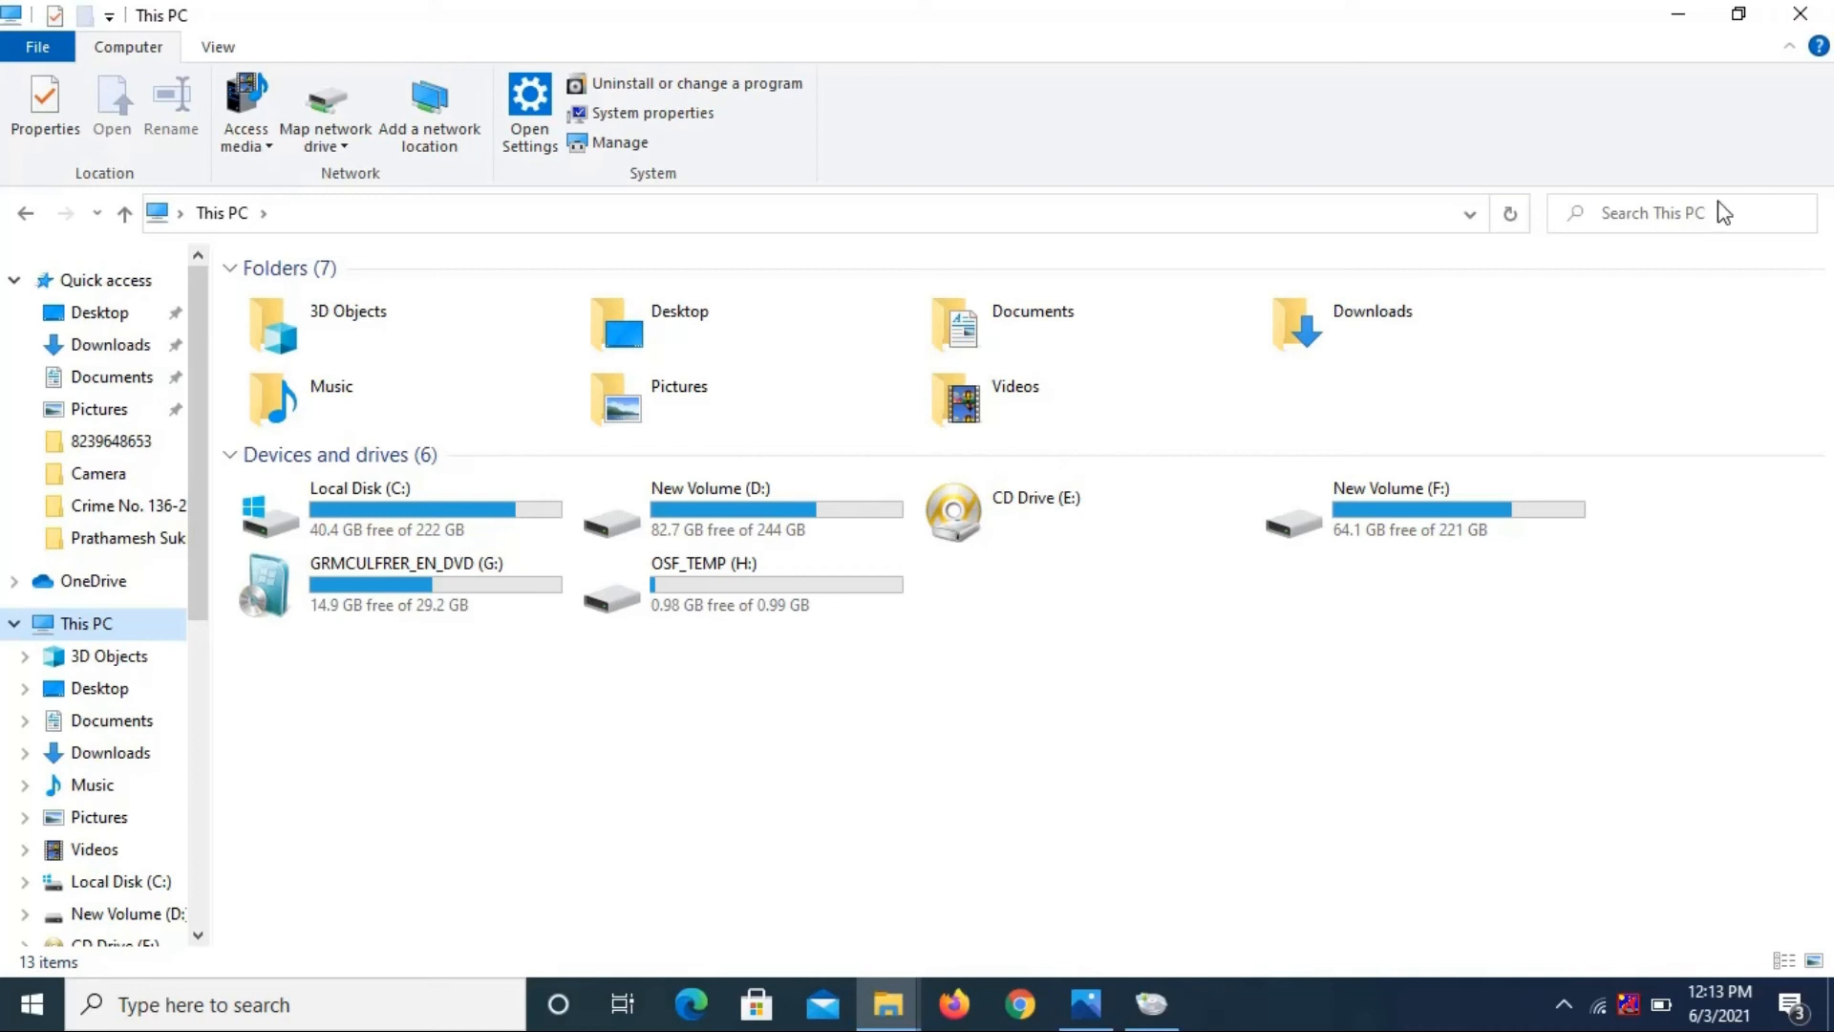
{"action": "left_click", "coordinate": [1800, 13]}
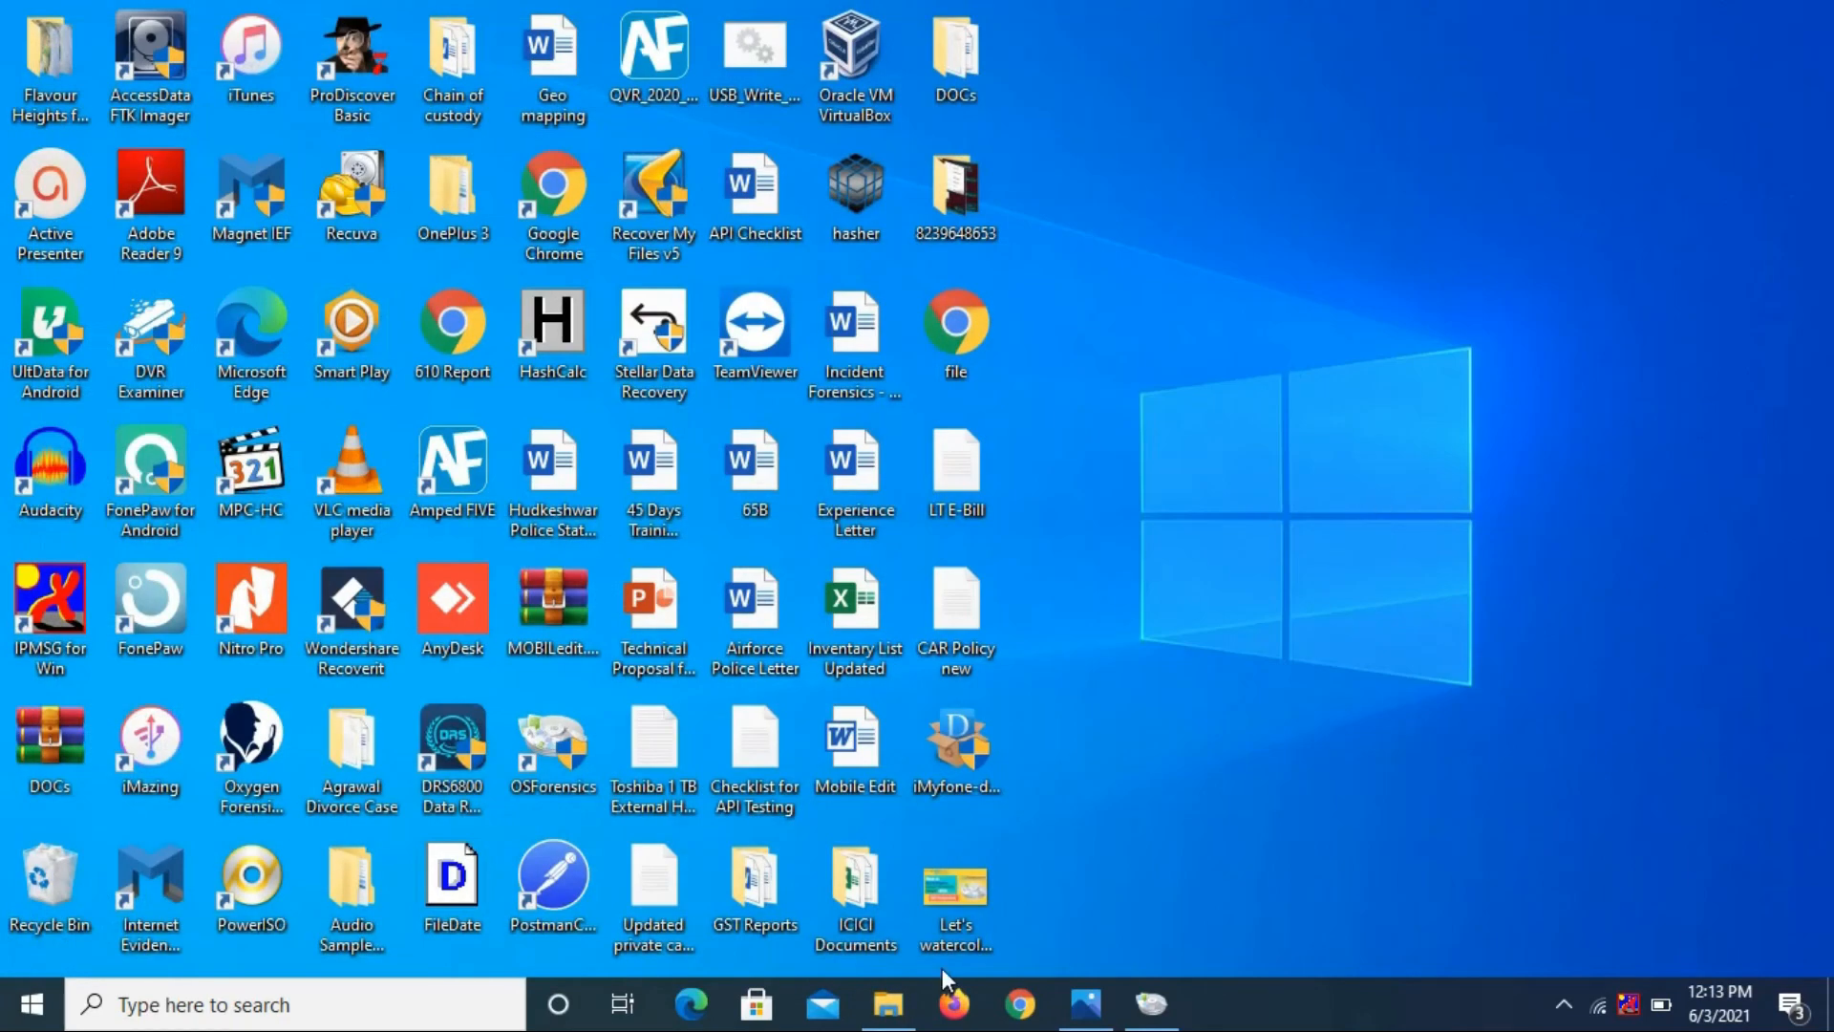
{"action": "left_click", "coordinate": [1156, 1009]}
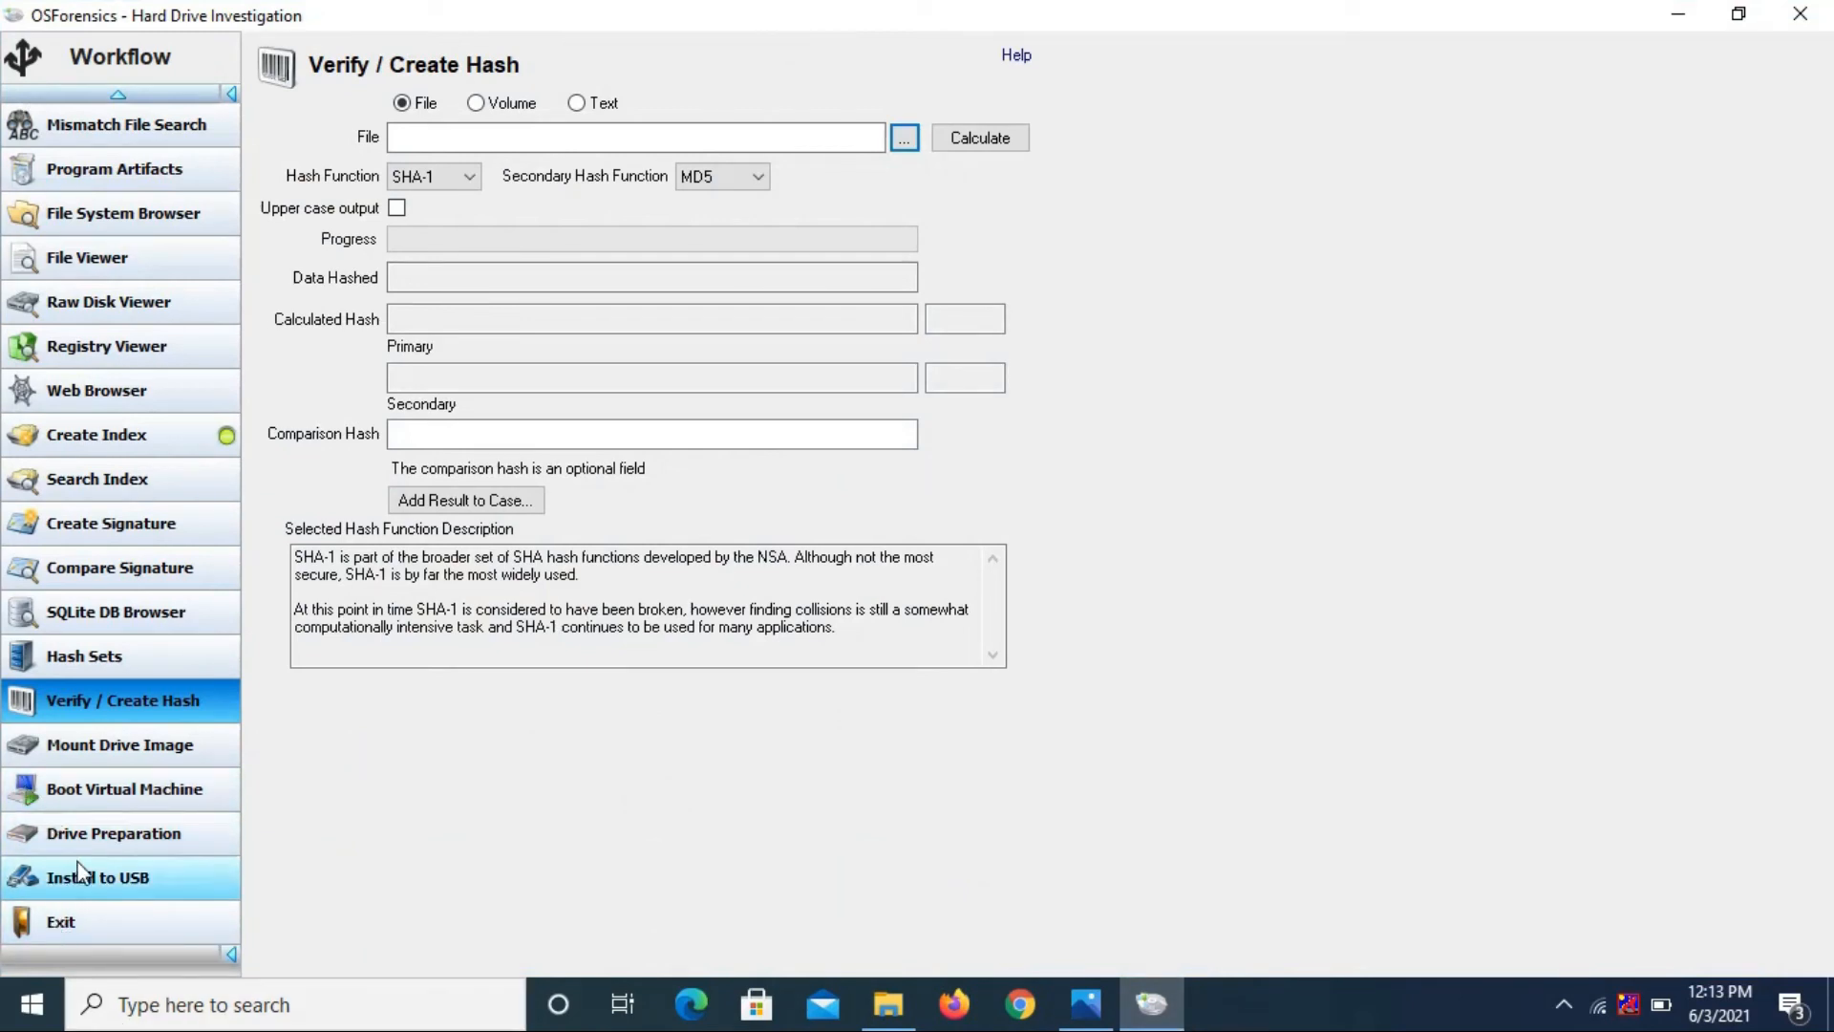
Glance at Create Signature and Compare Signature, then return to indexing progress at 13236 files
{"action": "left_click", "coordinate": [94, 531]}
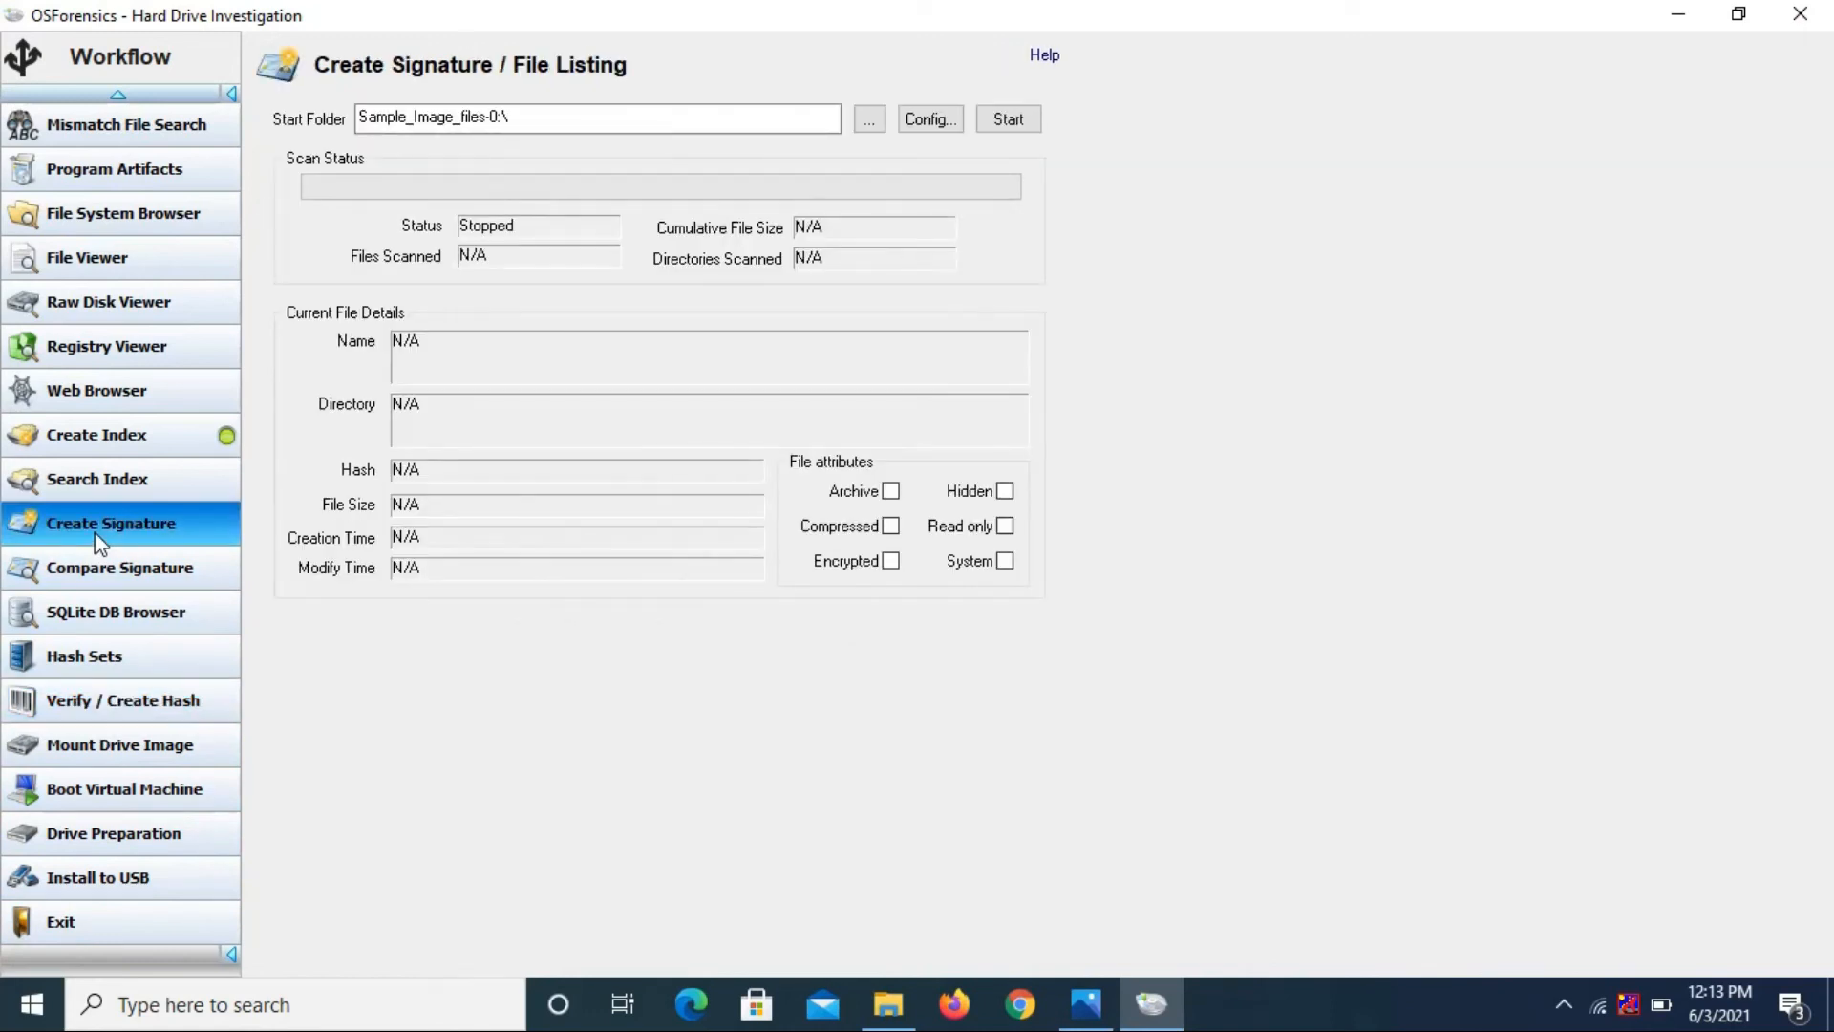
{"action": "left_click", "coordinate": [99, 558]}
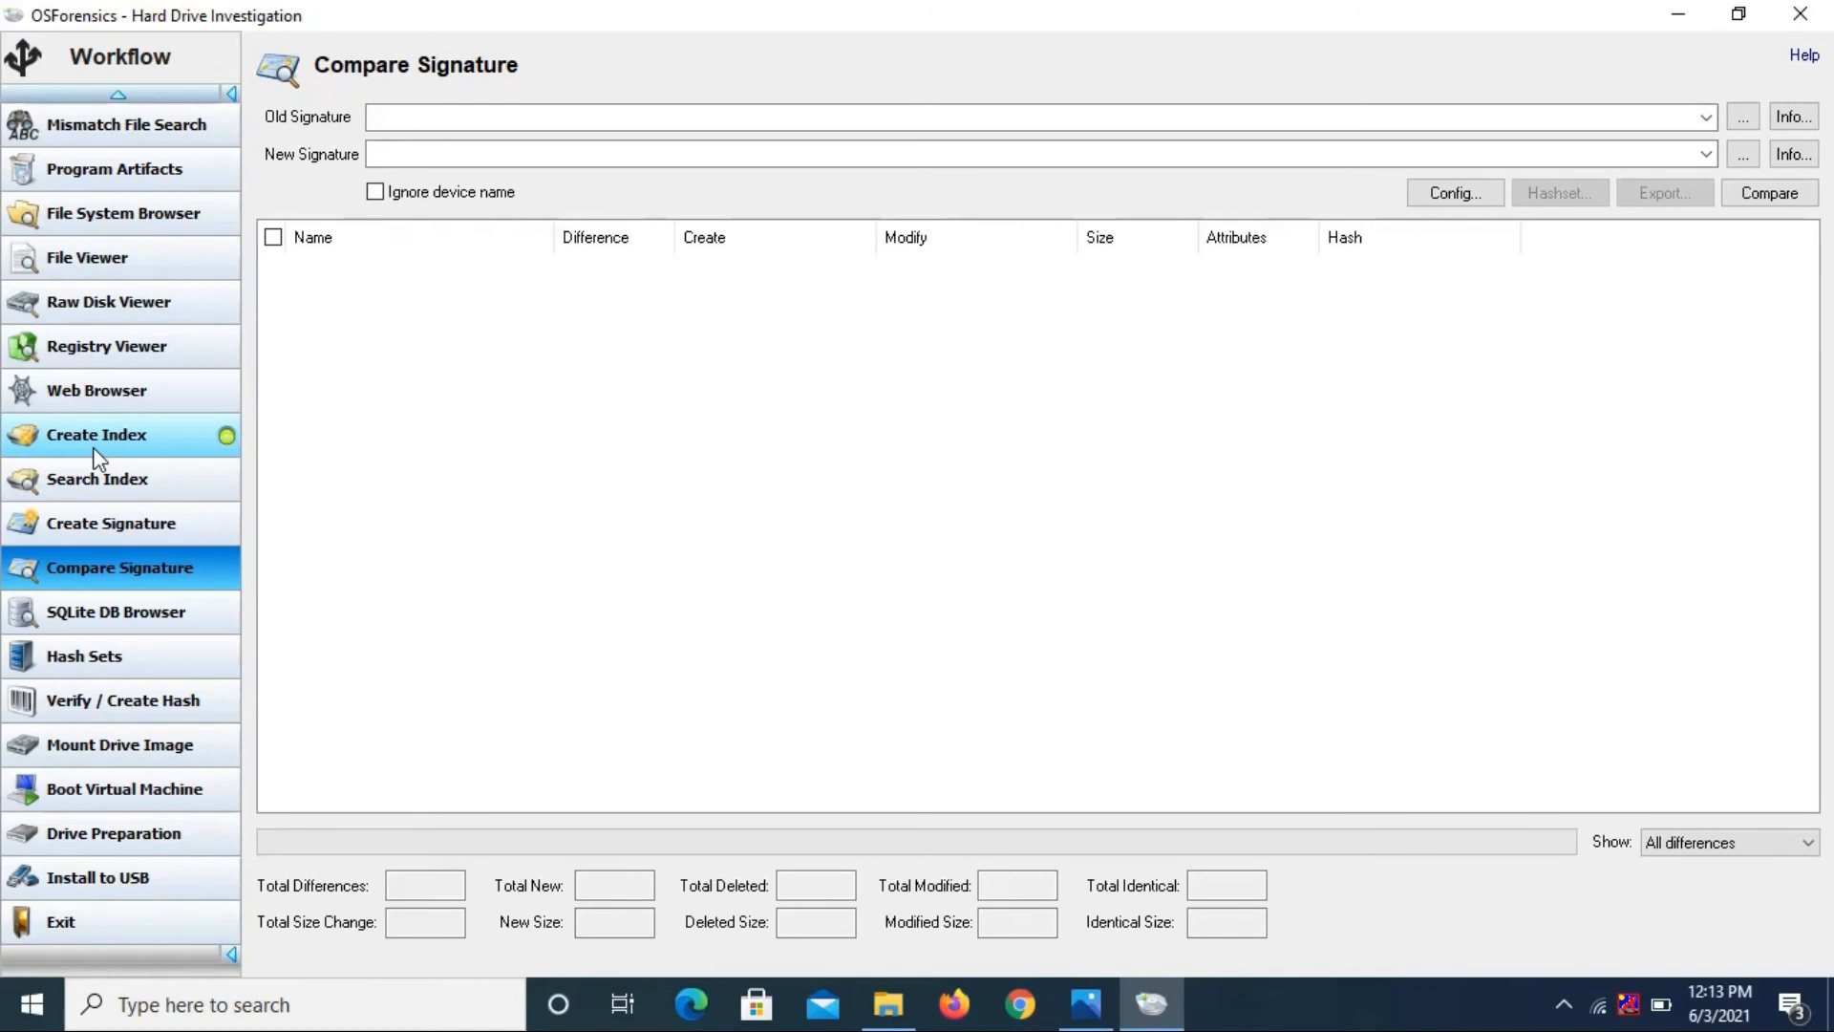
{"action": "key", "text": "super+Tab"}
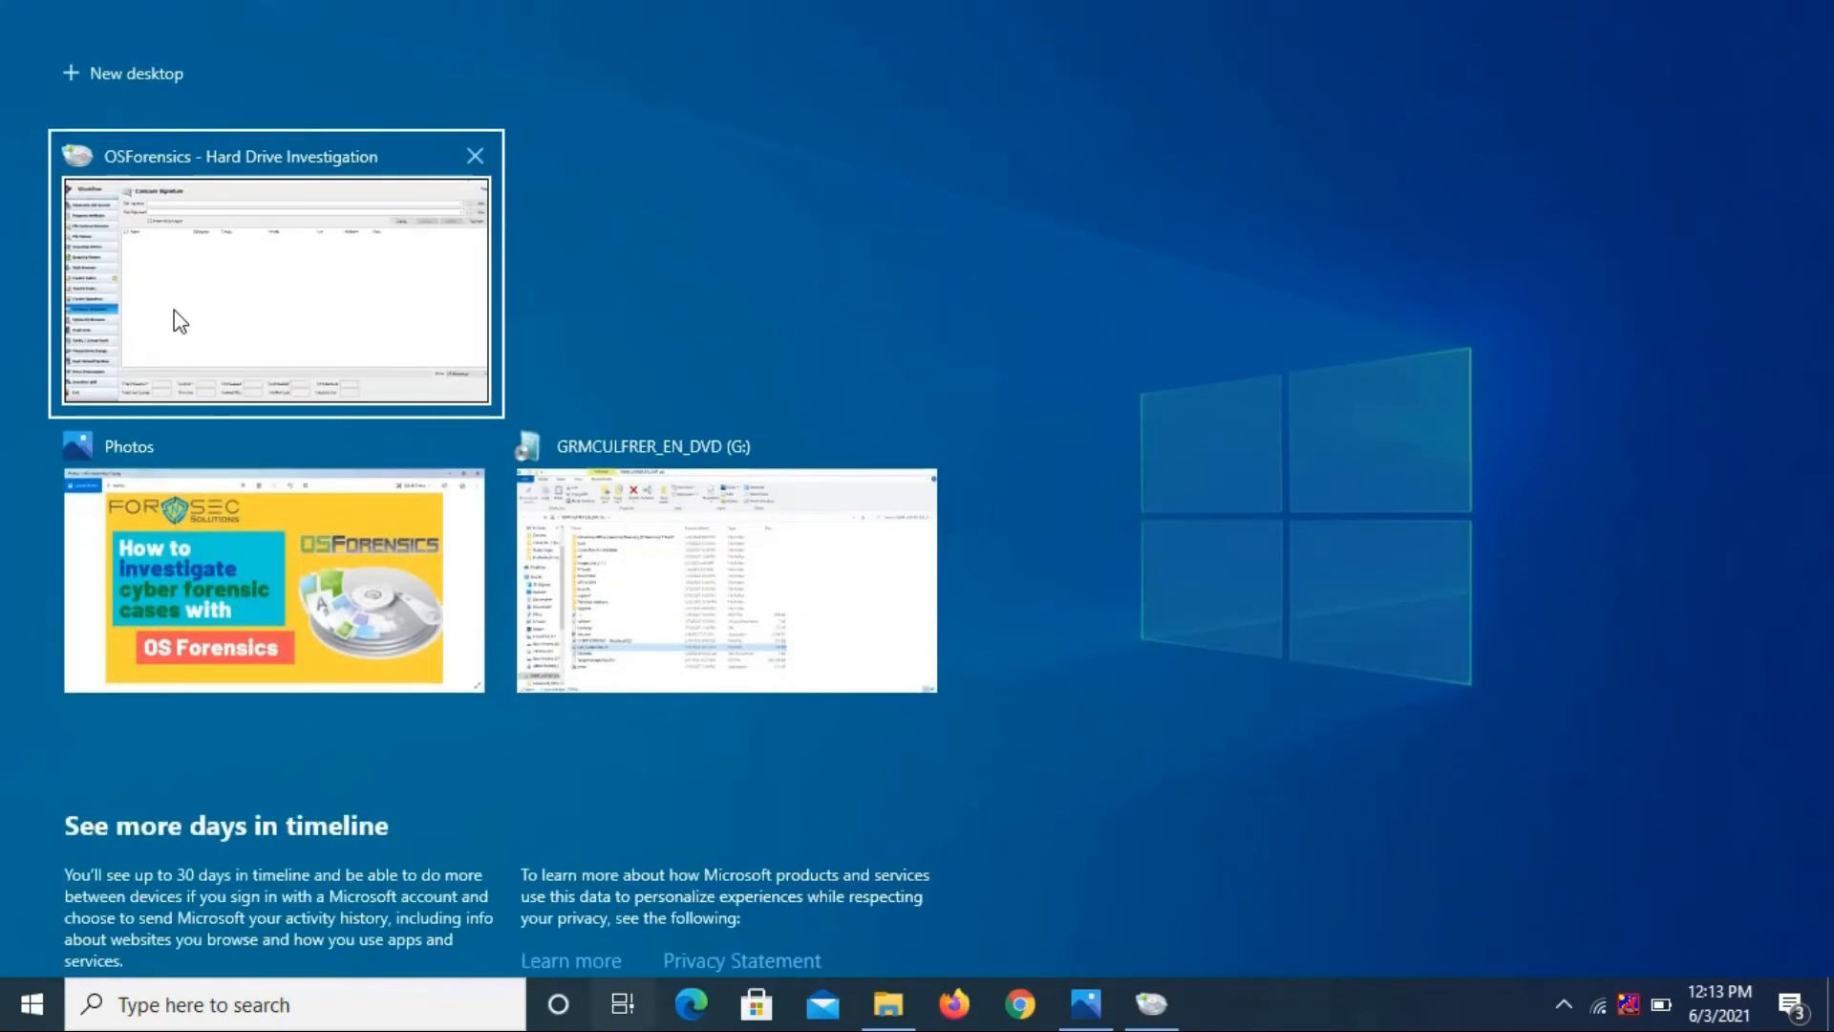
{"action": "left_click", "coordinate": [174, 310]}
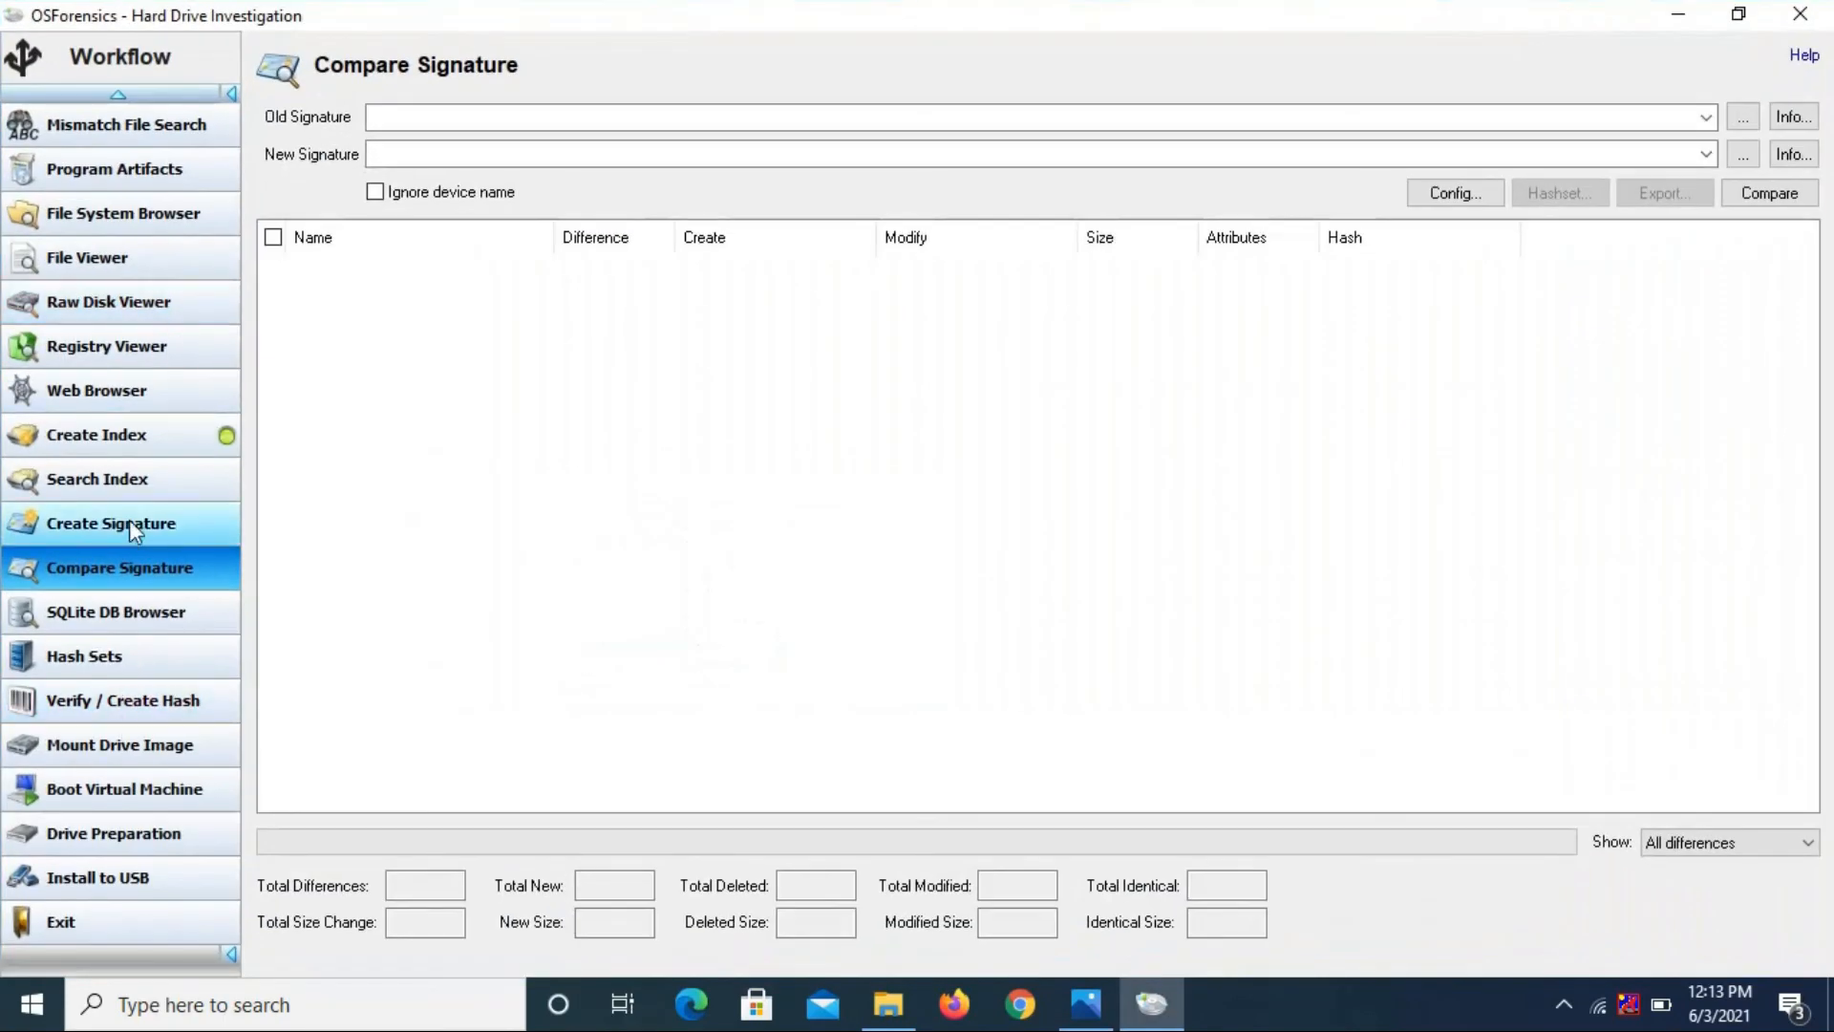
{"action": "left_click", "coordinate": [126, 432]}
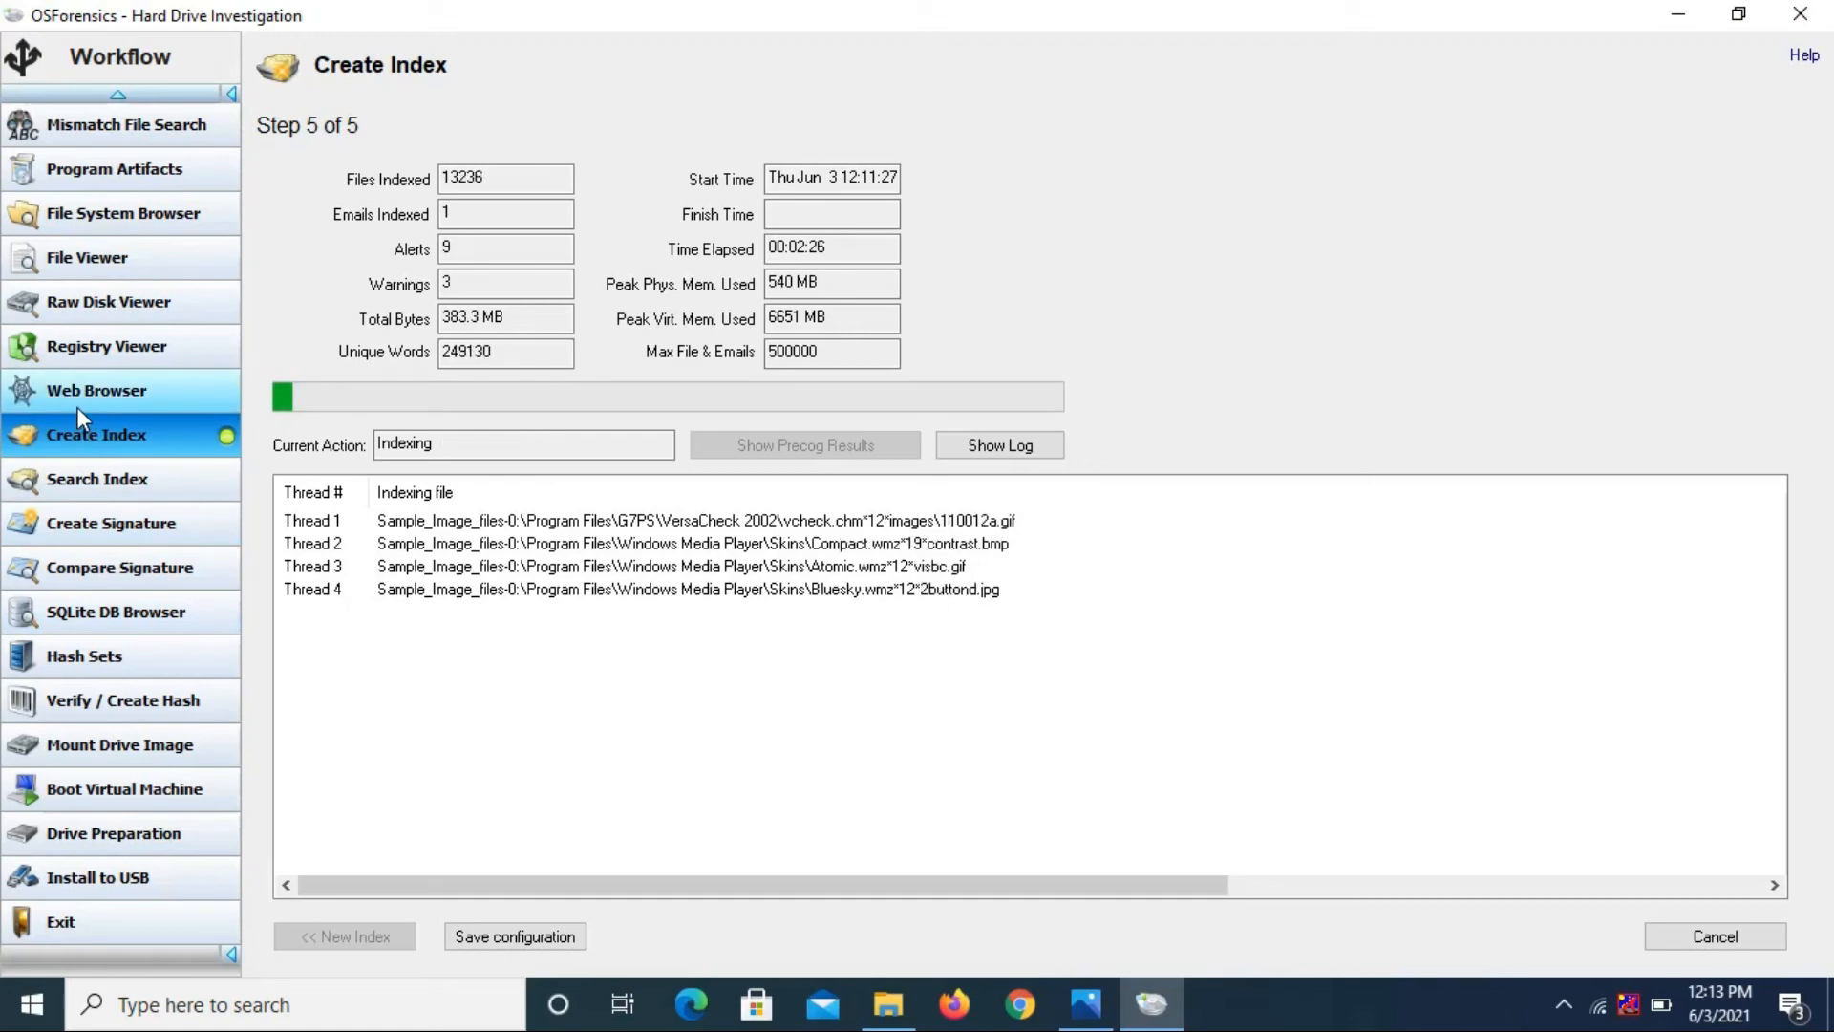
Cancel the Sample_Image_files-0 indexing at 14145 files and go to Manage Case
{"action": "scroll", "coordinate": [76, 407], "scroll_direction": "up", "scroll_amount": 3}
{"action": "scroll", "coordinate": [79, 417], "scroll_direction": "up", "scroll_amount": 3}
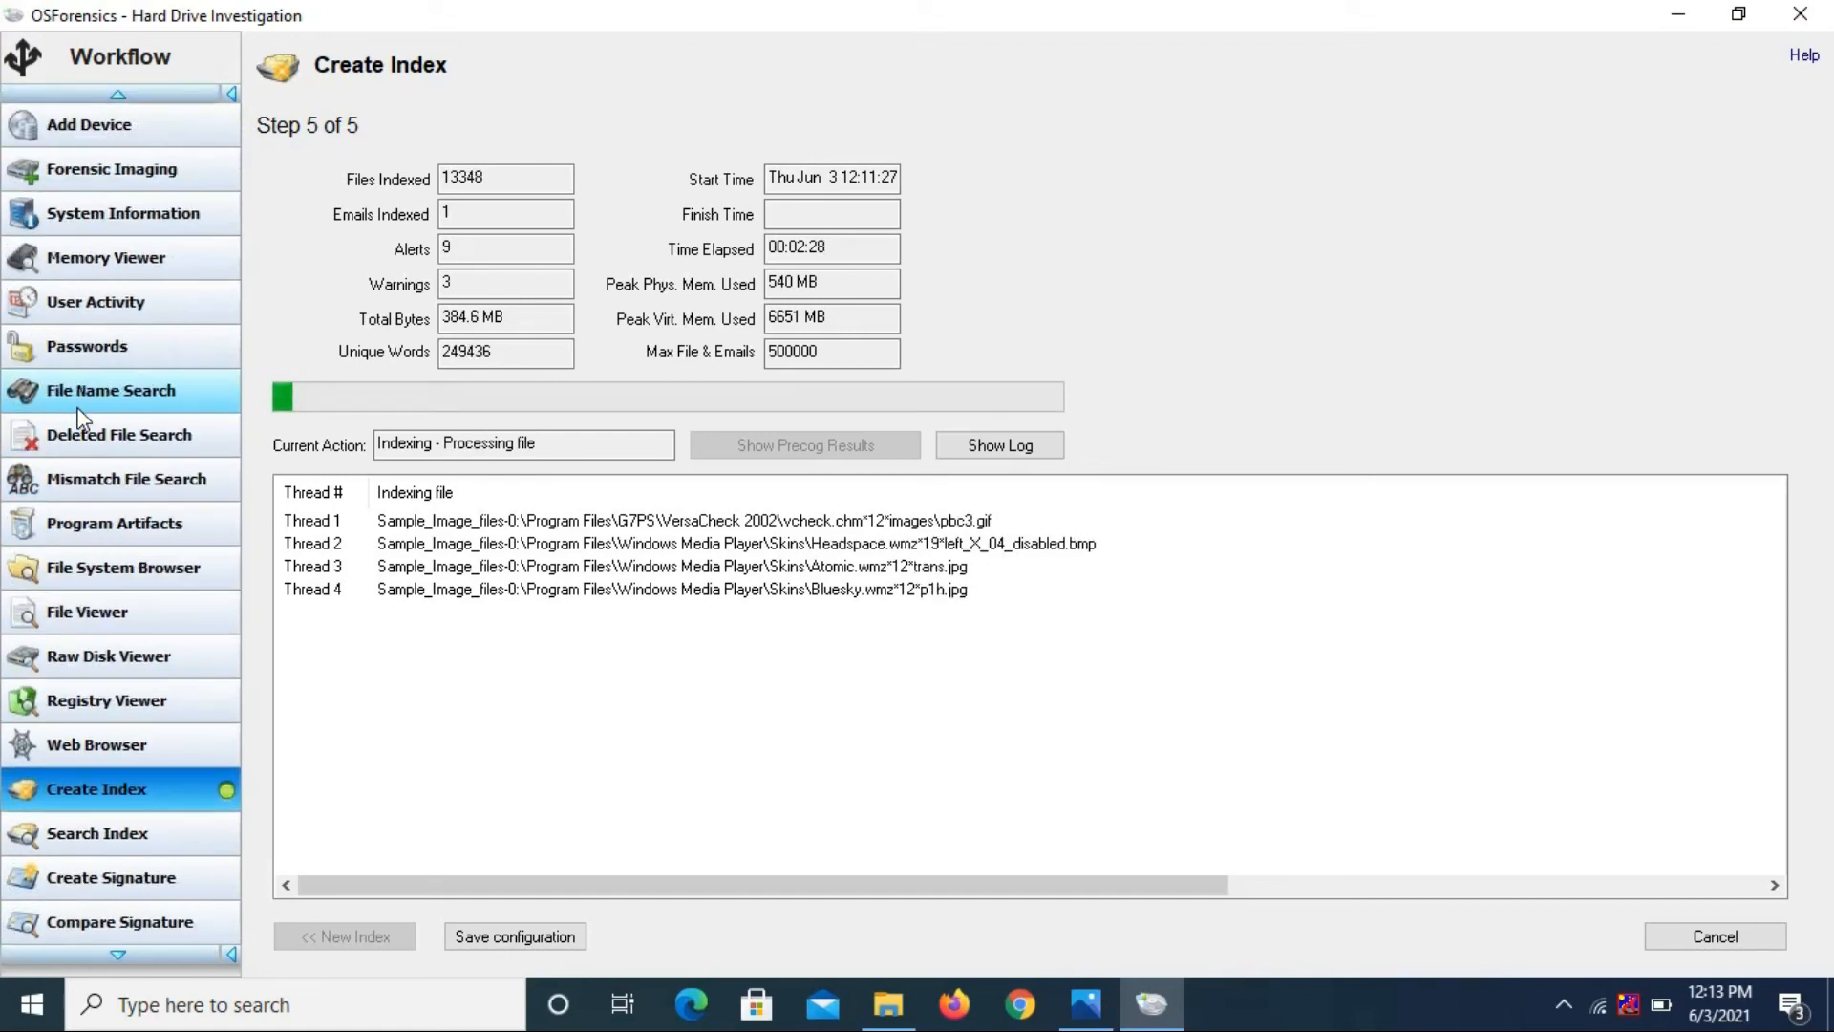
{"action": "scroll", "coordinate": [80, 414], "scroll_direction": "down", "scroll_amount": 2}
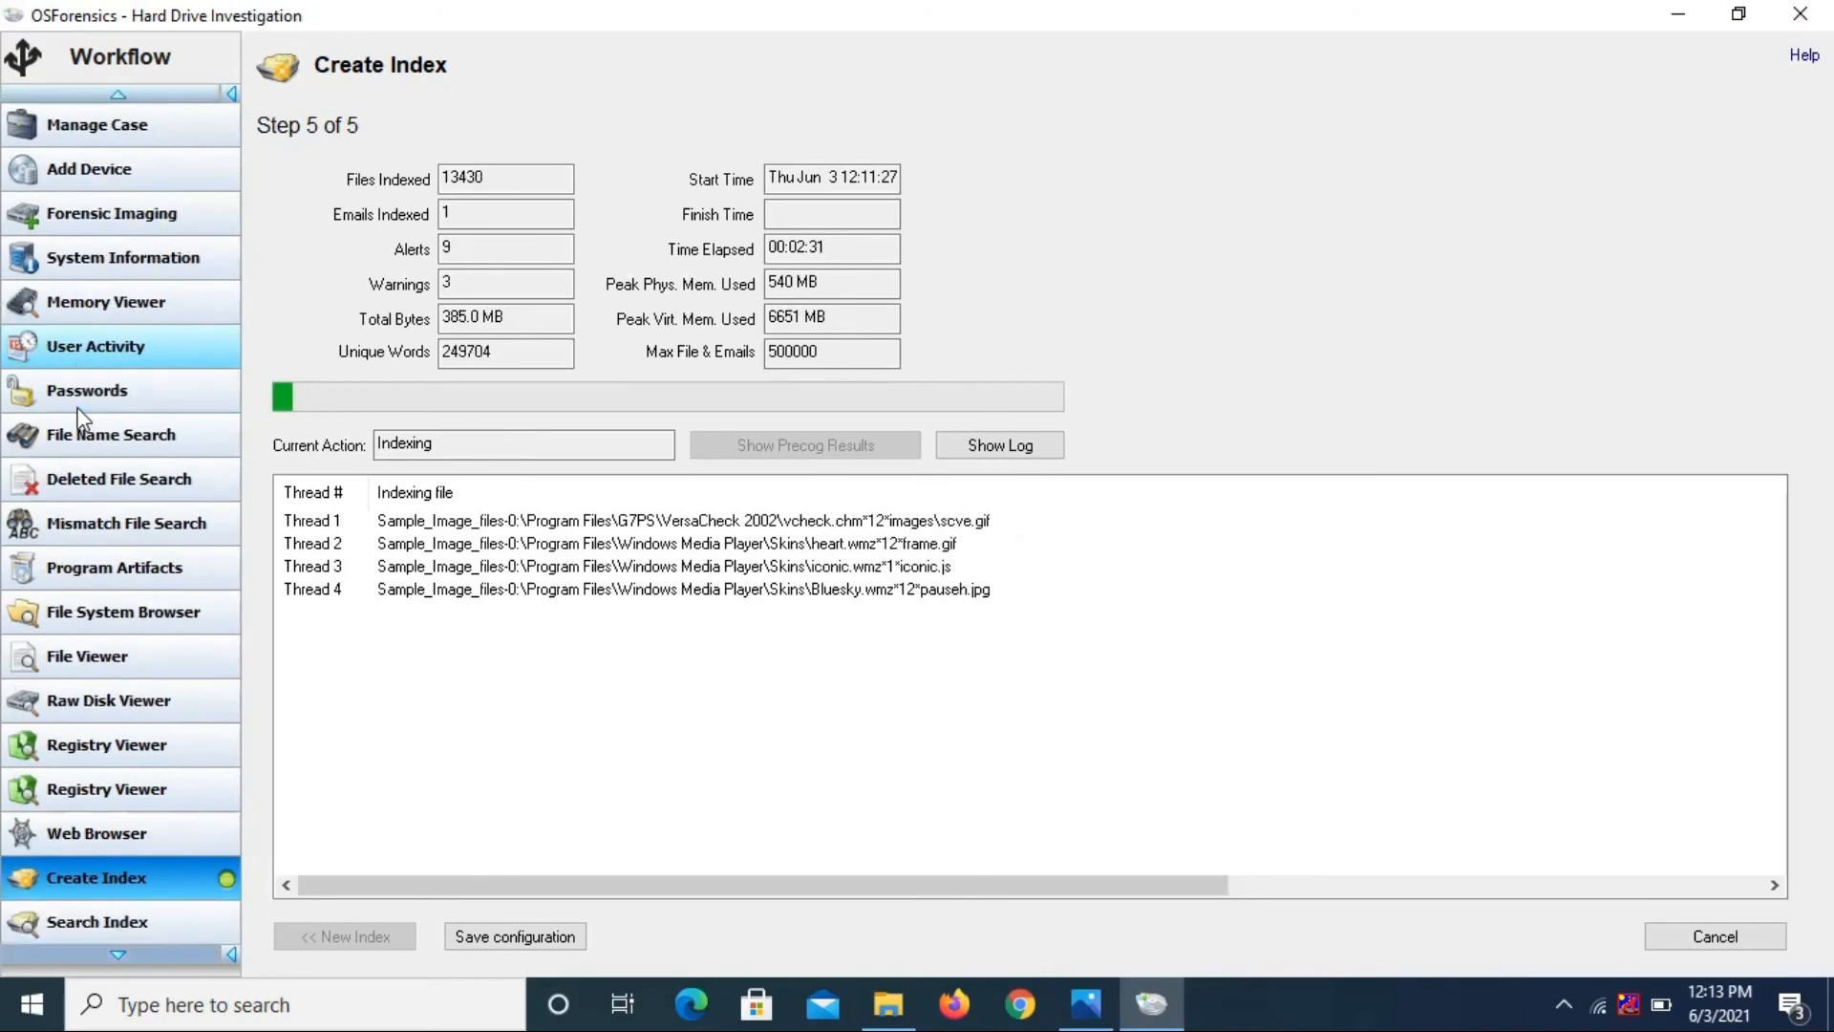
{"action": "scroll", "coordinate": [78, 396], "scroll_direction": "up", "scroll_amount": 2}
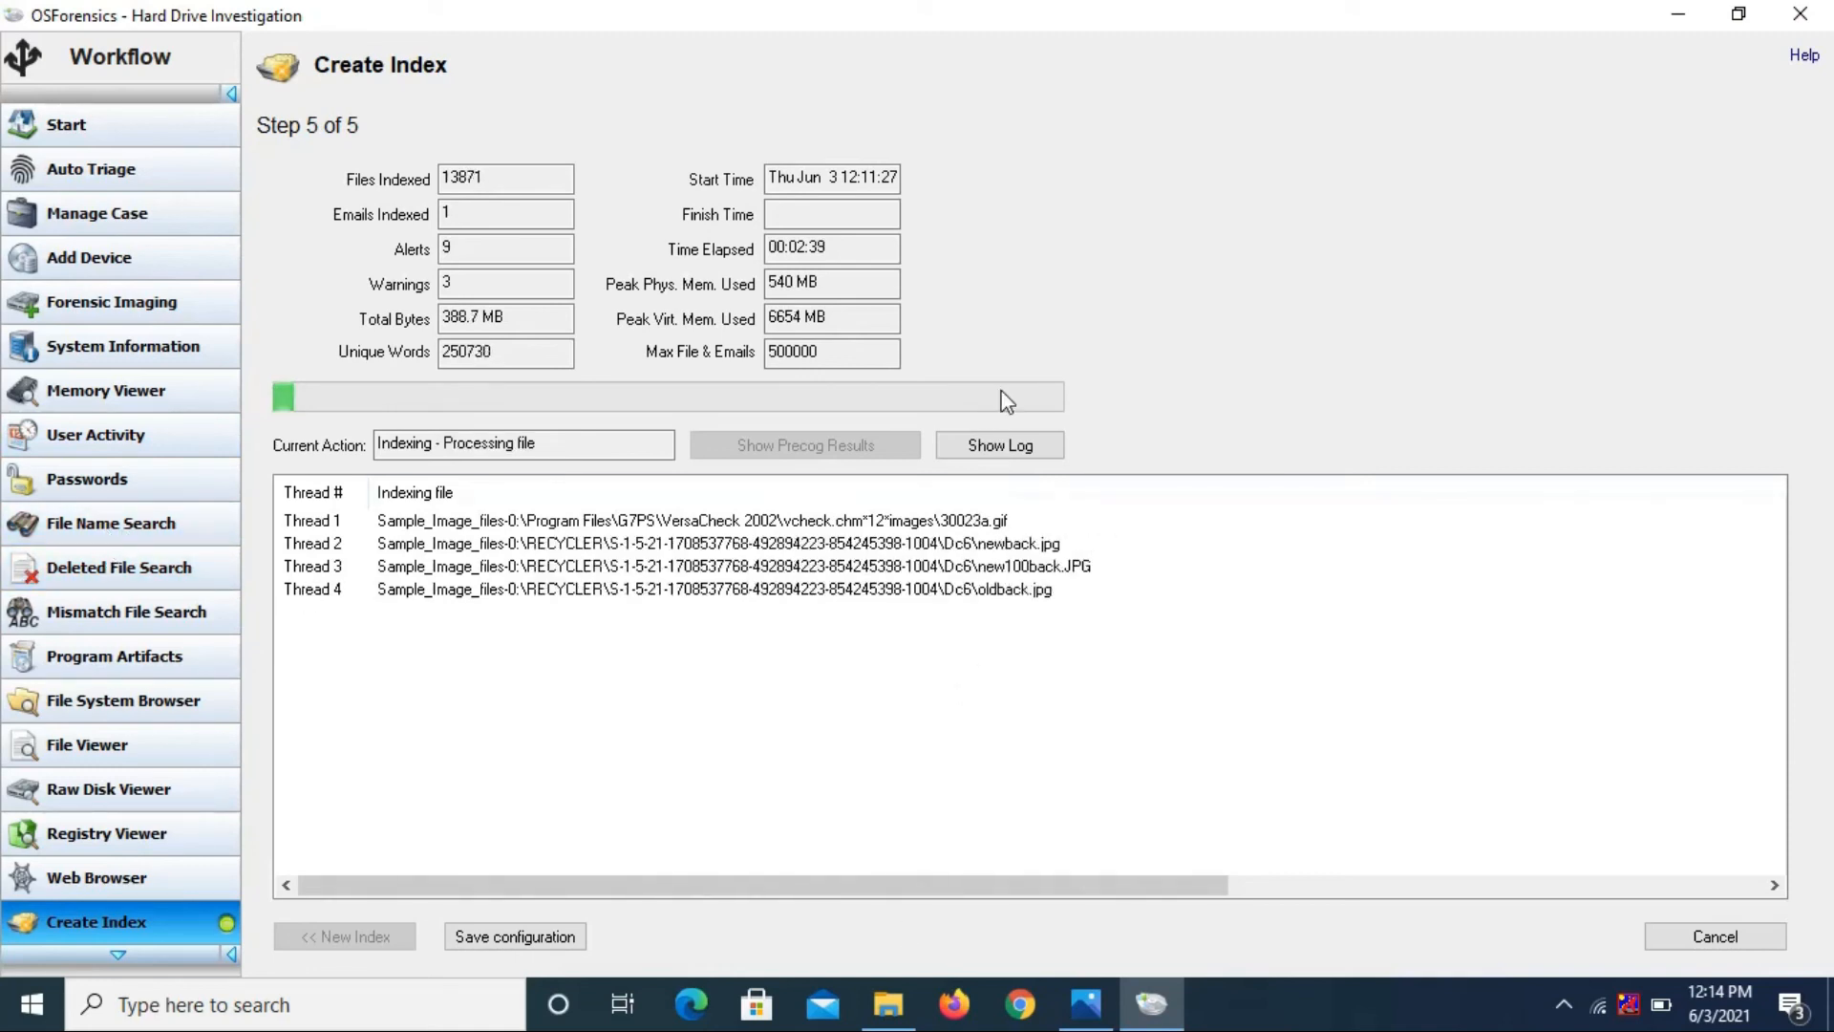
{"action": "left_click", "coordinate": [1672, 938]}
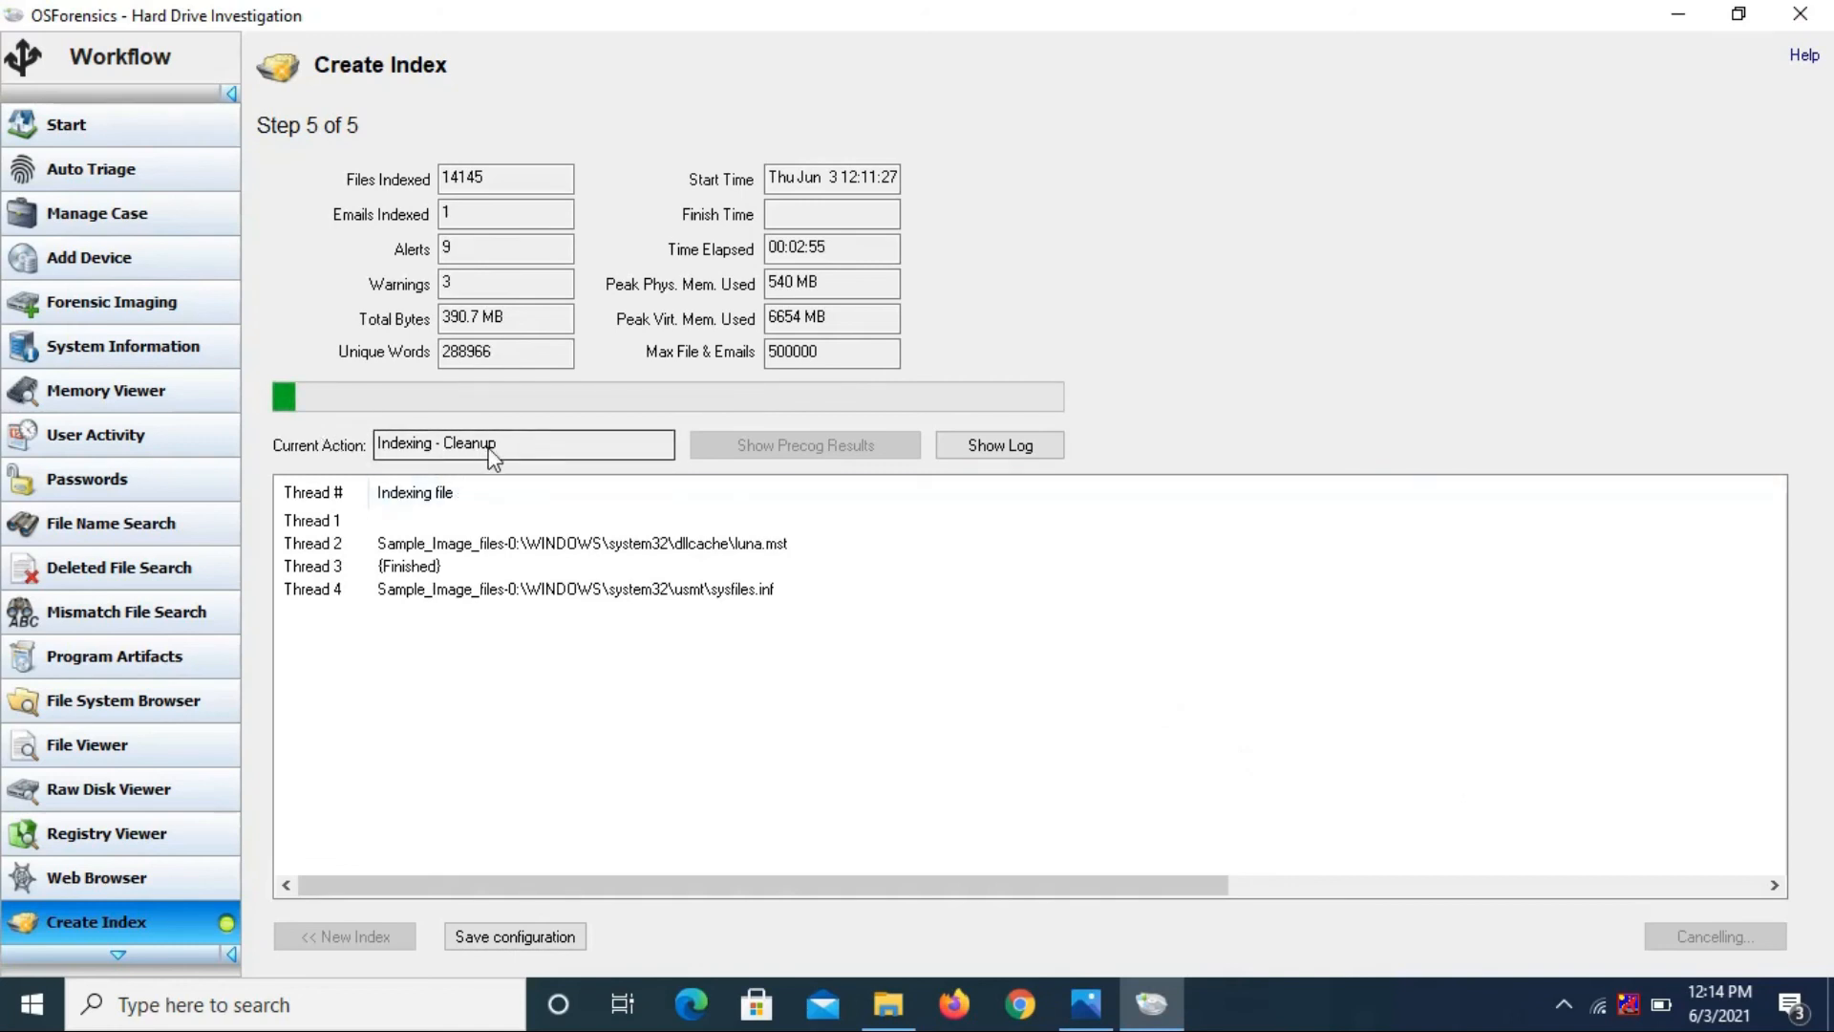
{"action": "left_click", "coordinate": [105, 212]}
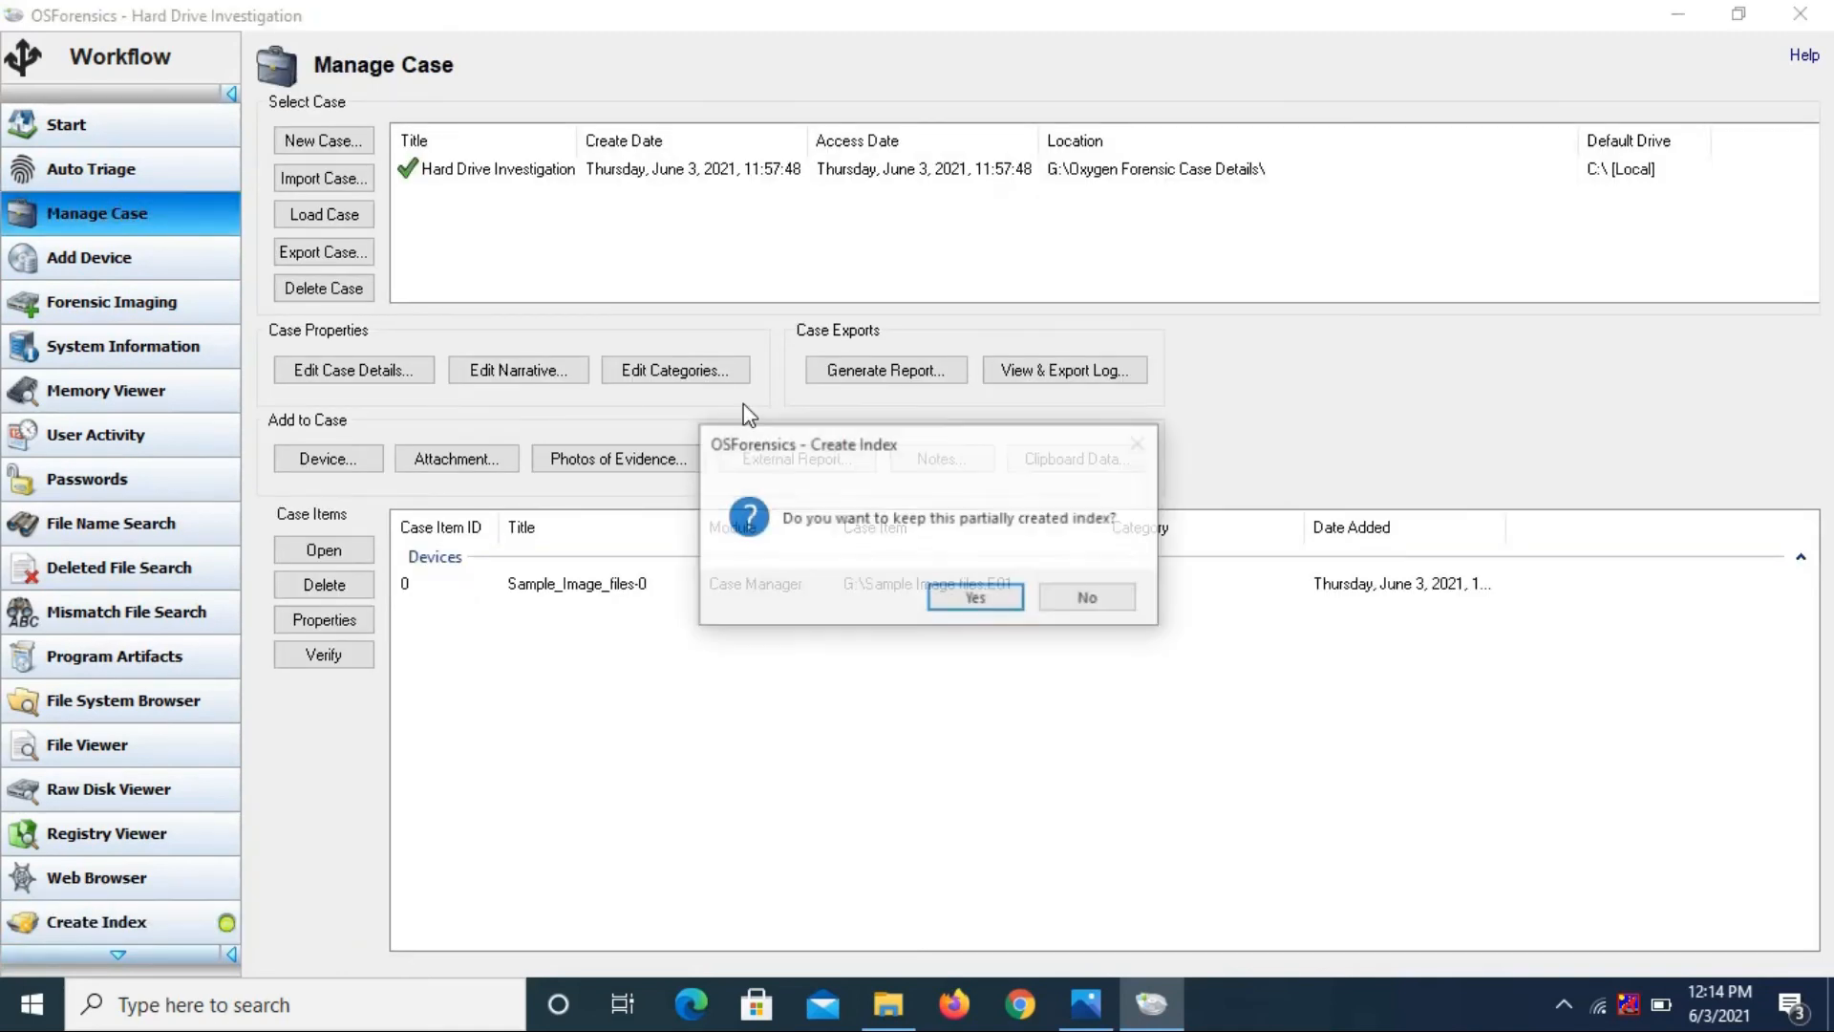
Keep the partial index, acknowledge the notice, and open Generate Report under Case Exports
{"action": "left_click", "coordinate": [977, 599]}
{"action": "left_click", "coordinate": [1133, 656]}
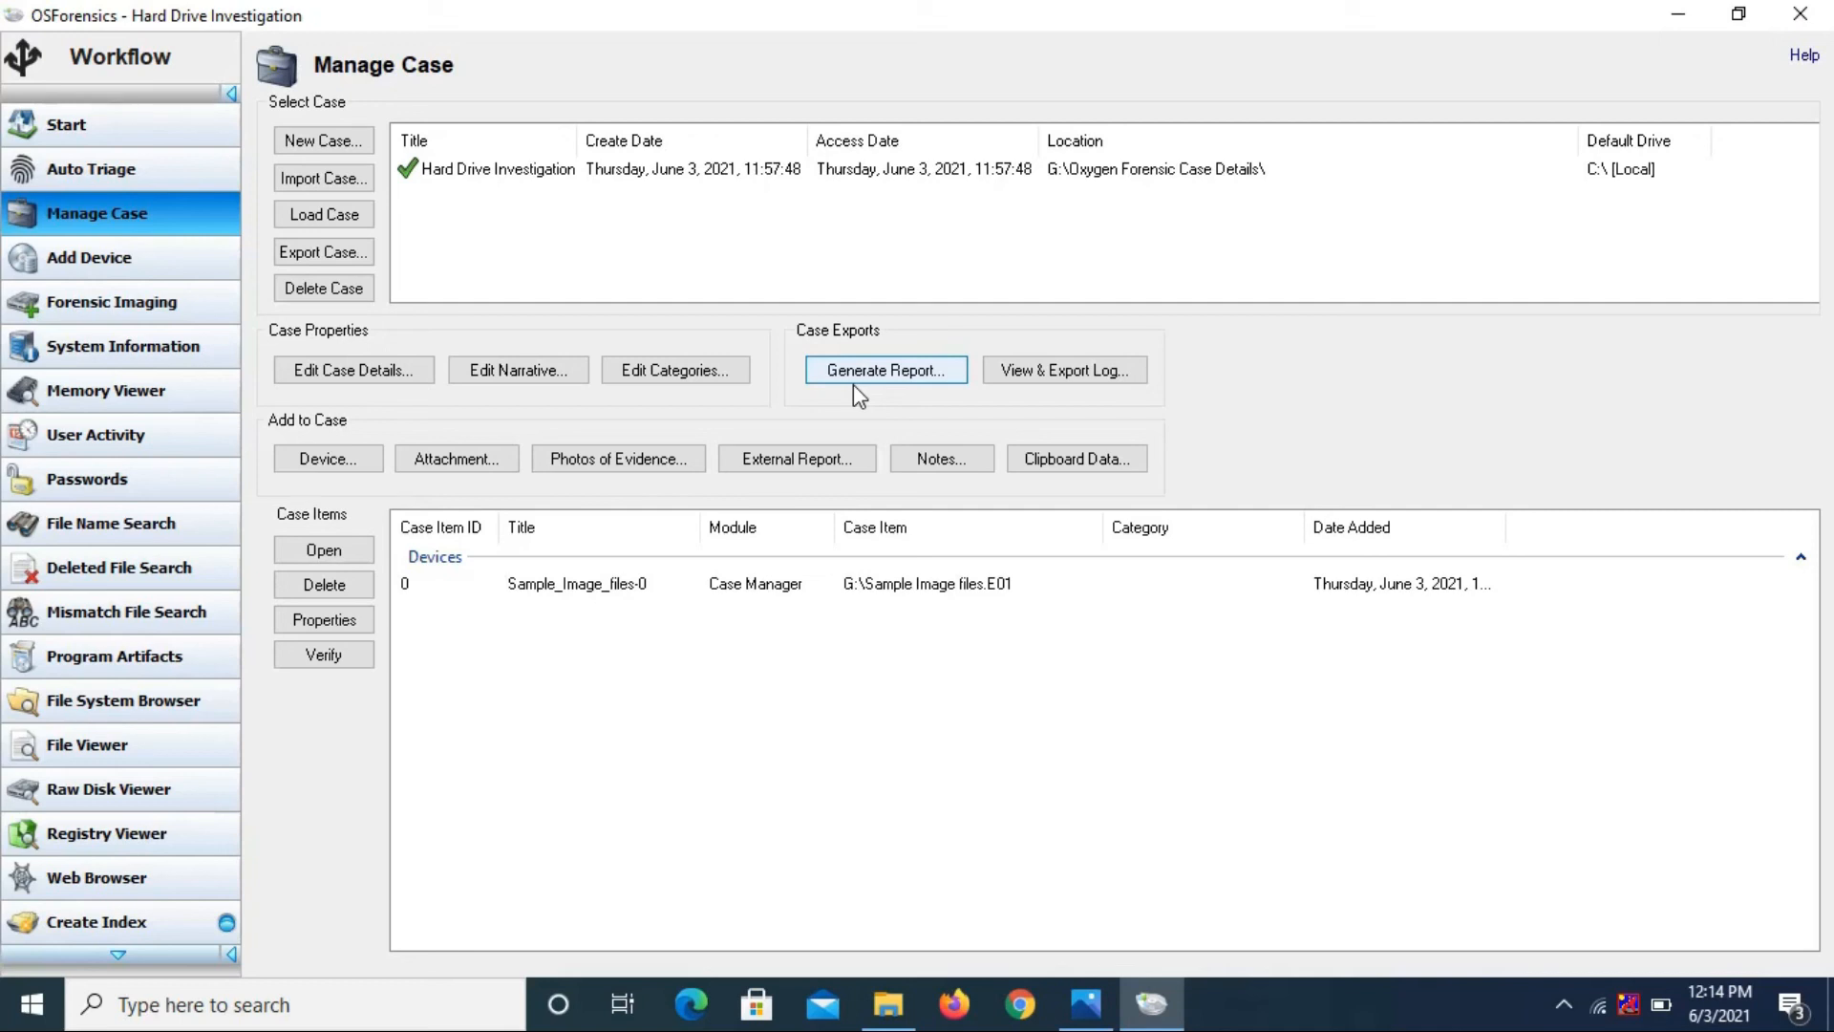
{"action": "left_click", "coordinate": [914, 373]}
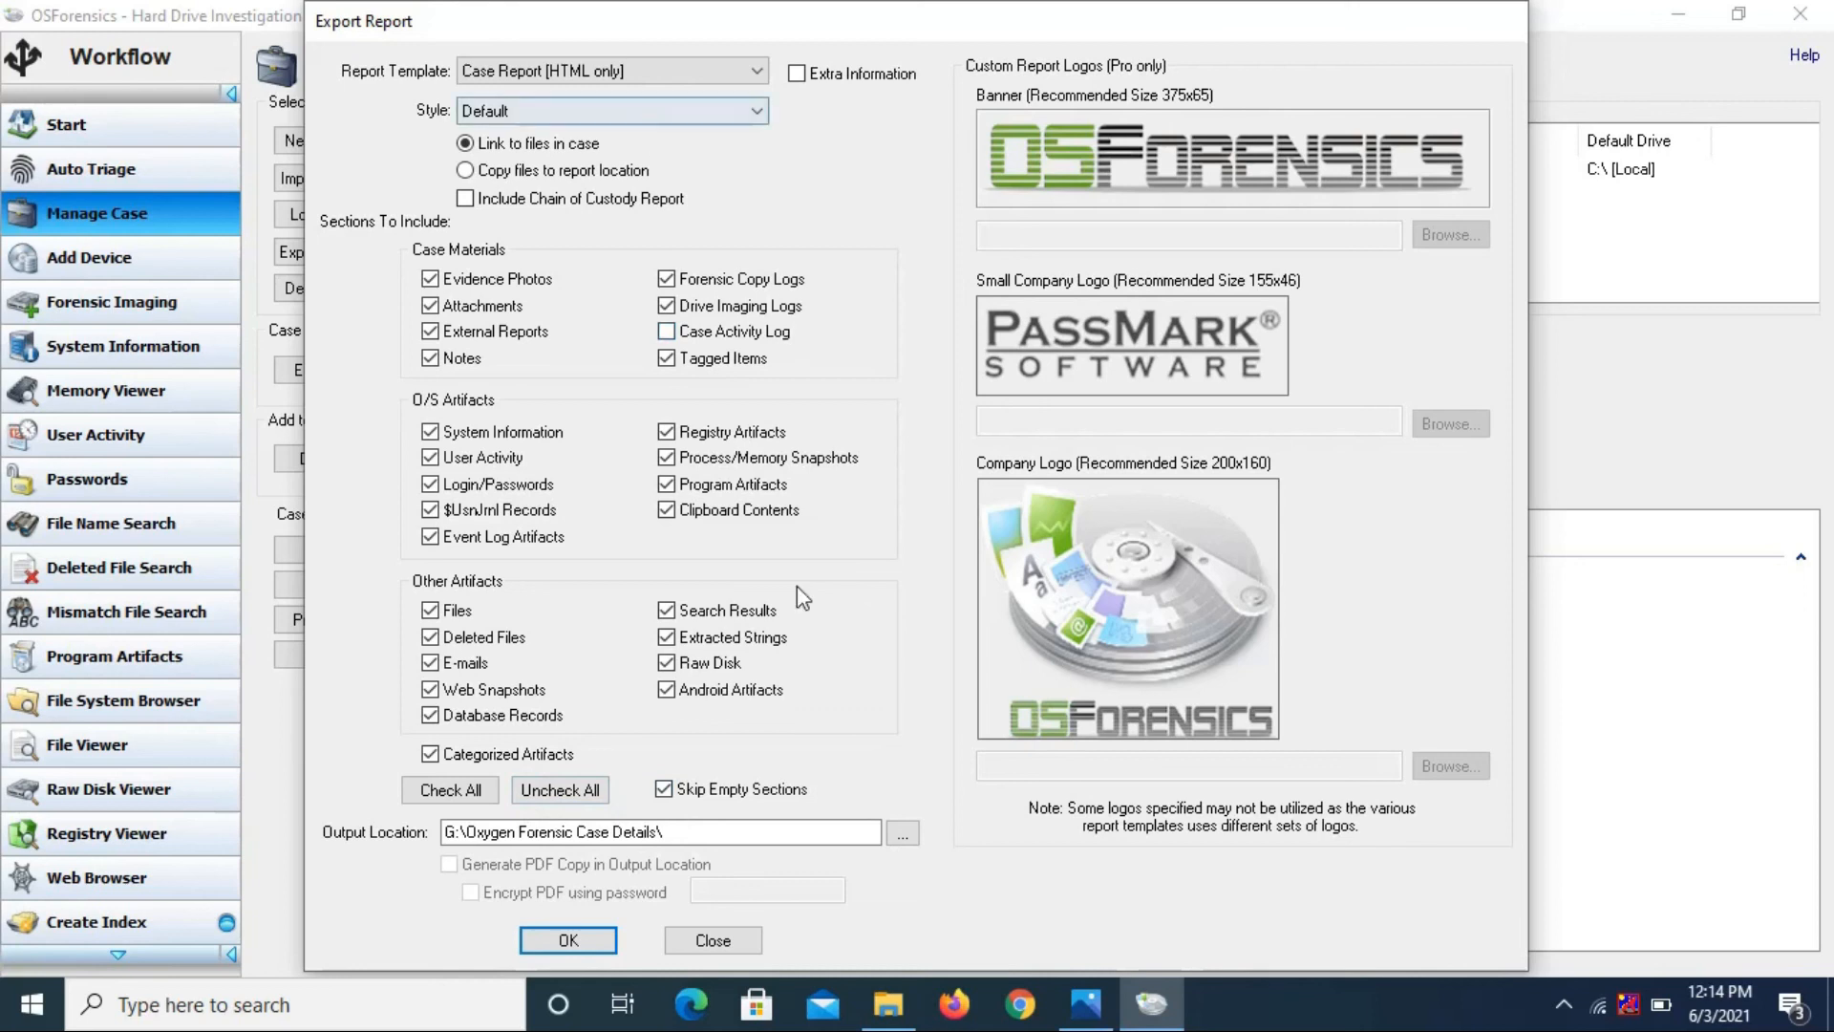
Generate the report using the 'Case Report - Printer Friendly [HTML + PDF]' template with Generate PDF Copy ticked
{"action": "left_click", "coordinate": [588, 69]}
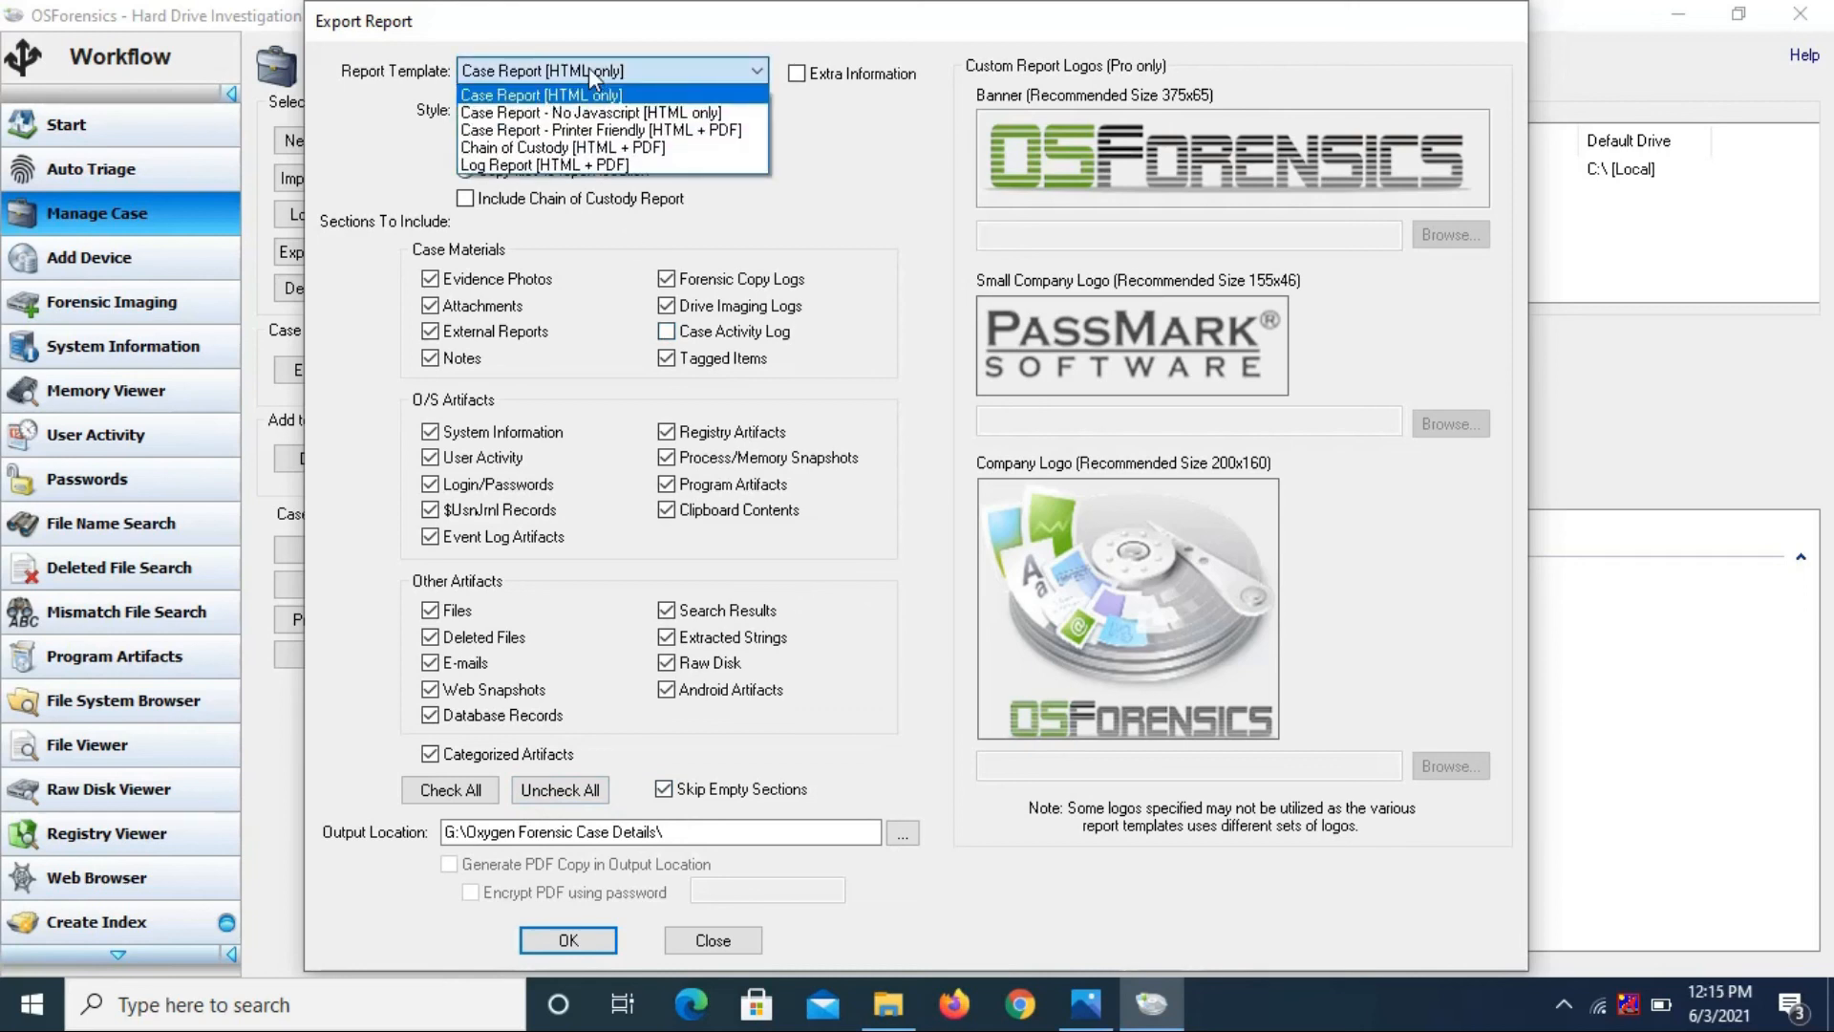
{"action": "left_click", "coordinate": [598, 150]}
{"action": "left_click", "coordinate": [655, 71]}
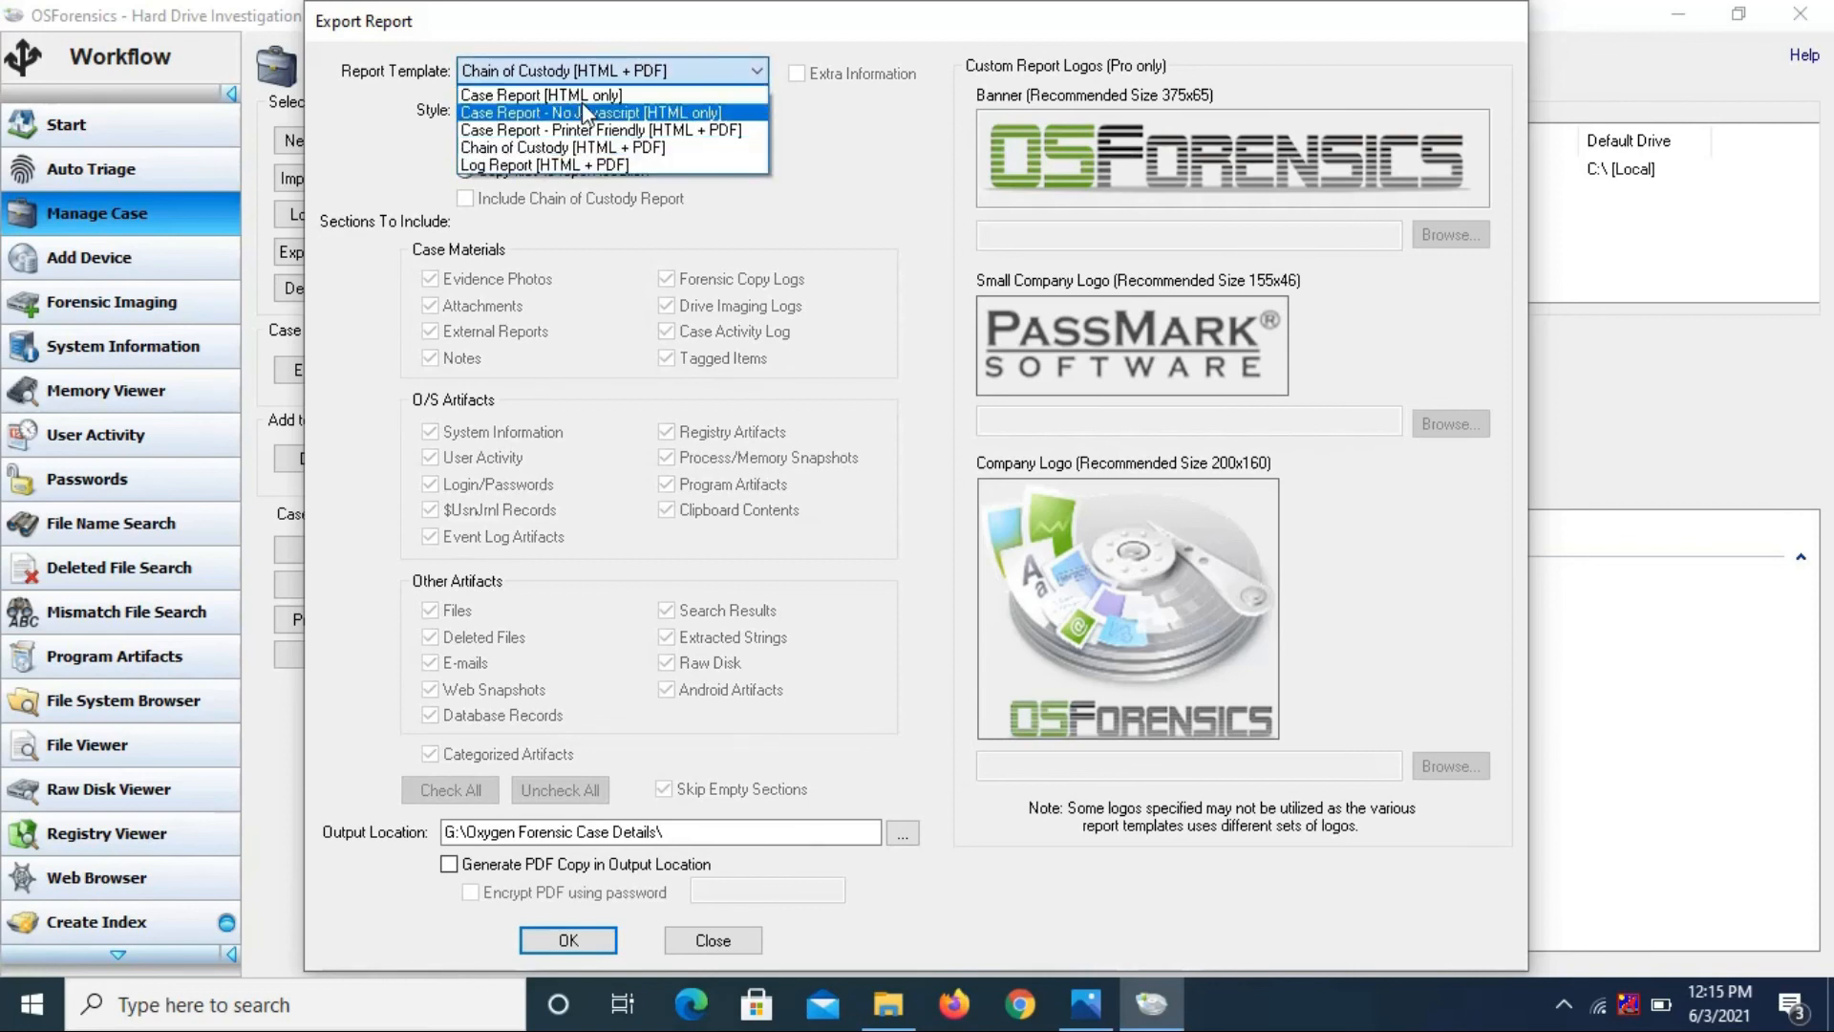
{"action": "left_click", "coordinate": [590, 135]}
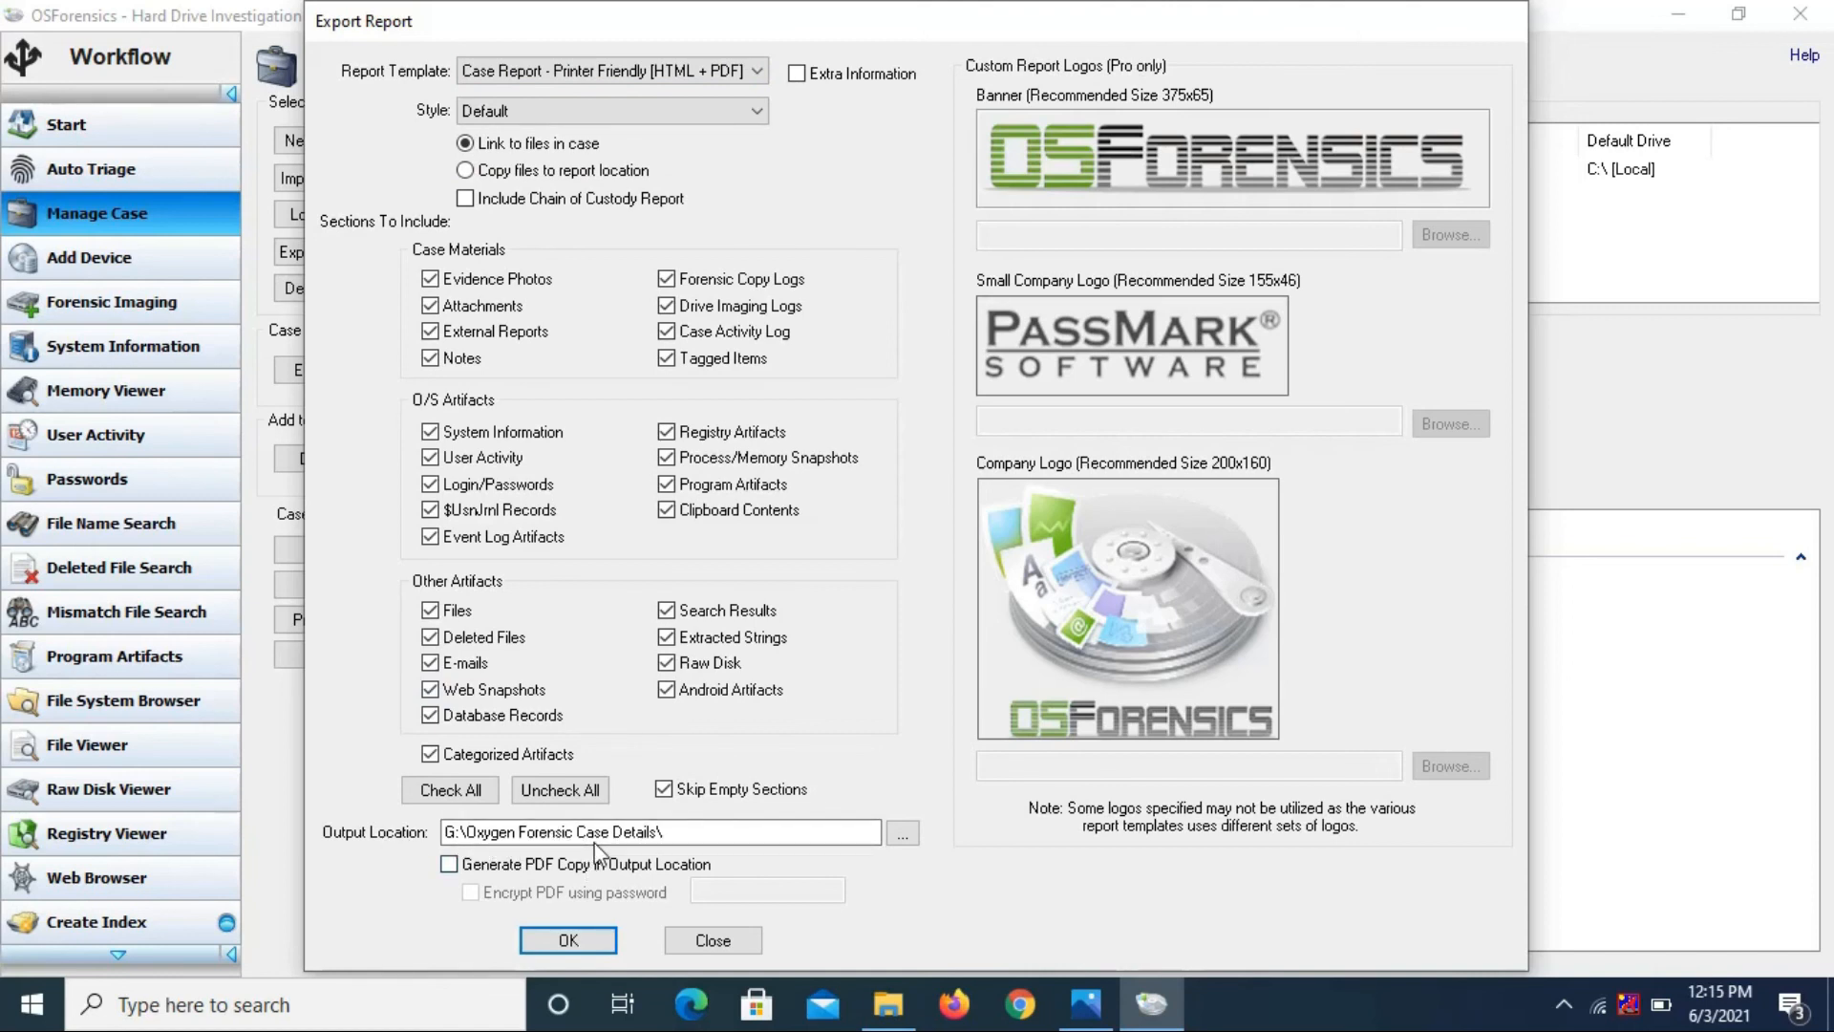
{"action": "left_click", "coordinate": [448, 865]}
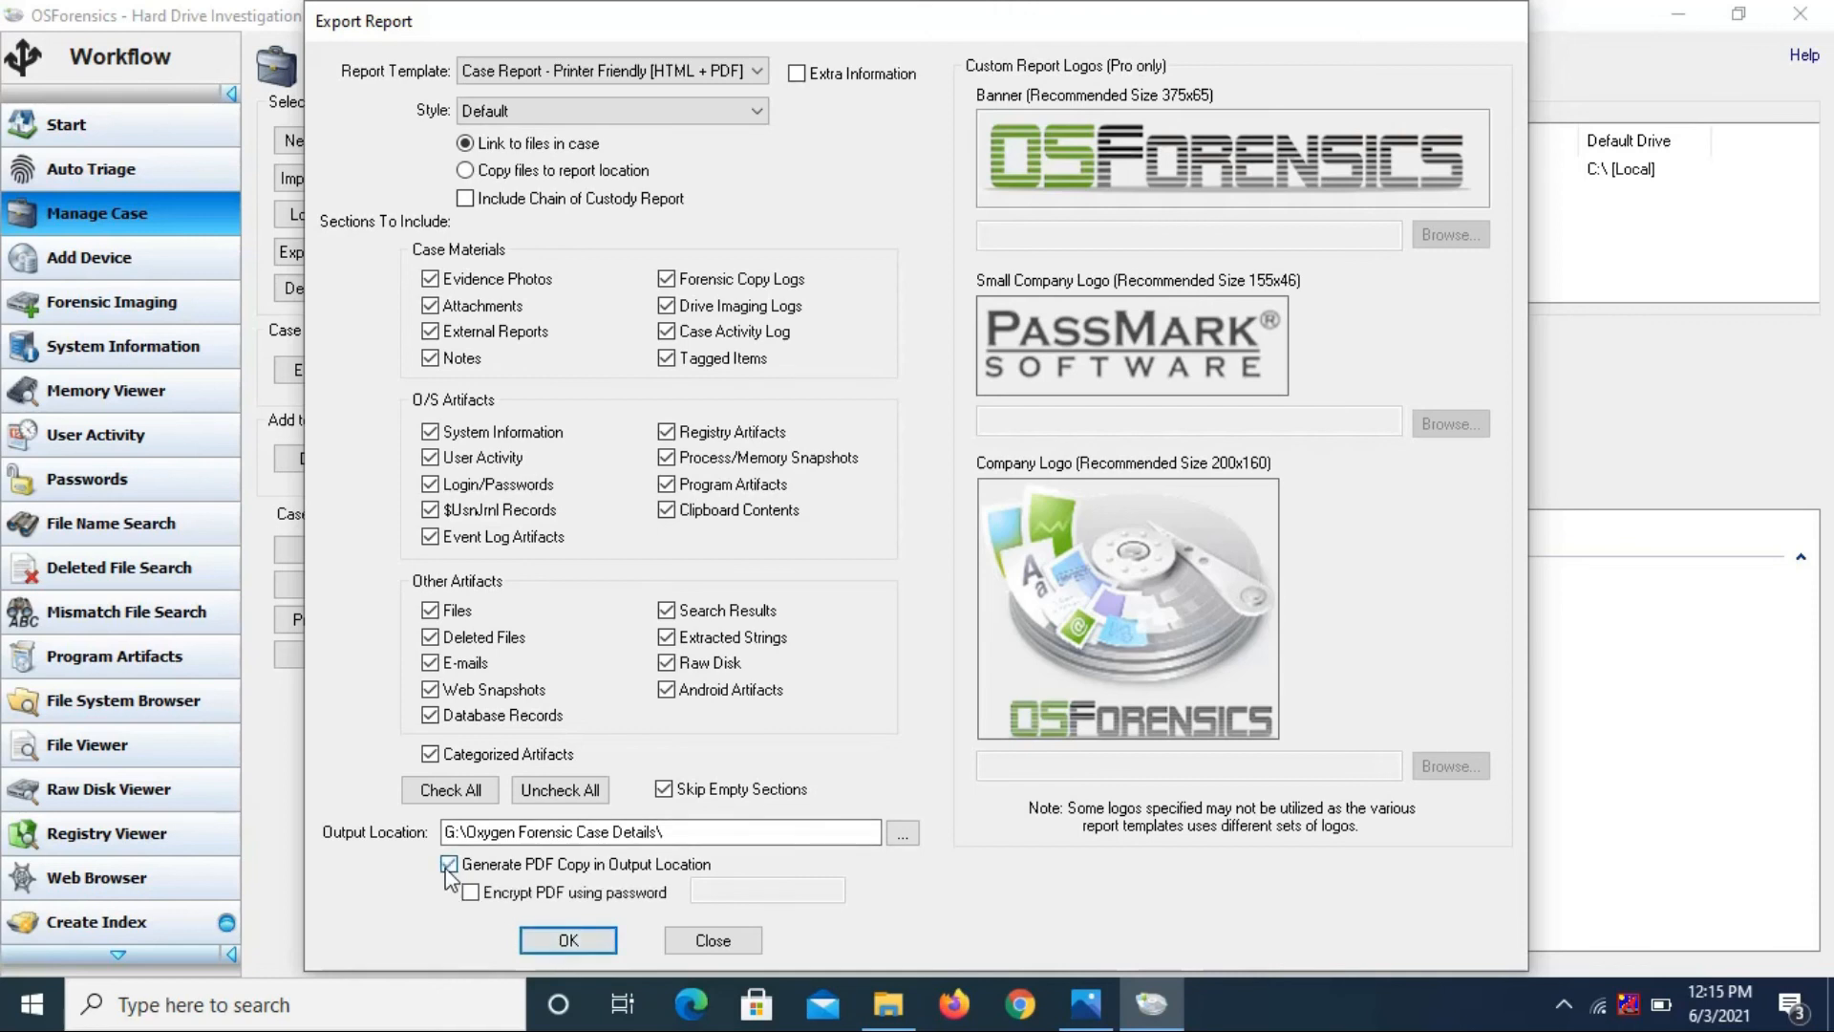
{"action": "left_click", "coordinate": [564, 940]}
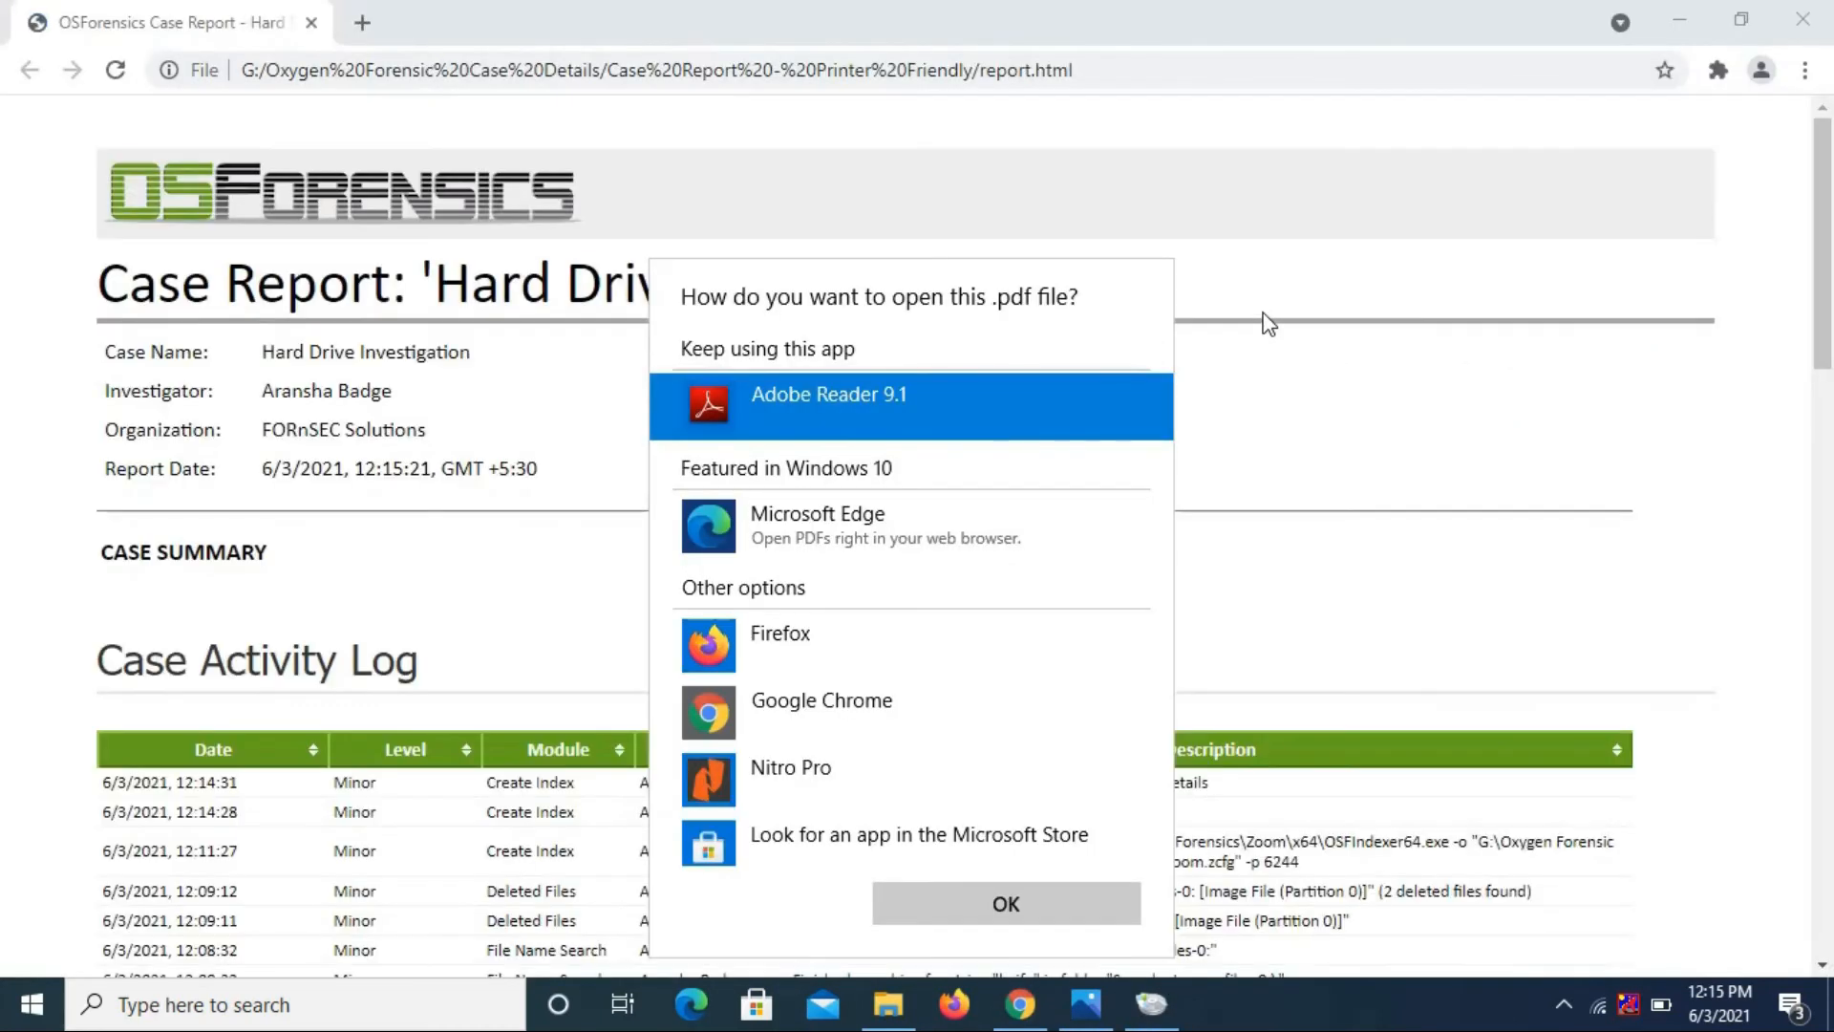
Open the PDF copy in Adobe Reader 9.1, minimise it, scroll the Chrome report to the end, and close Chrome
{"action": "left_click", "coordinate": [964, 913]}
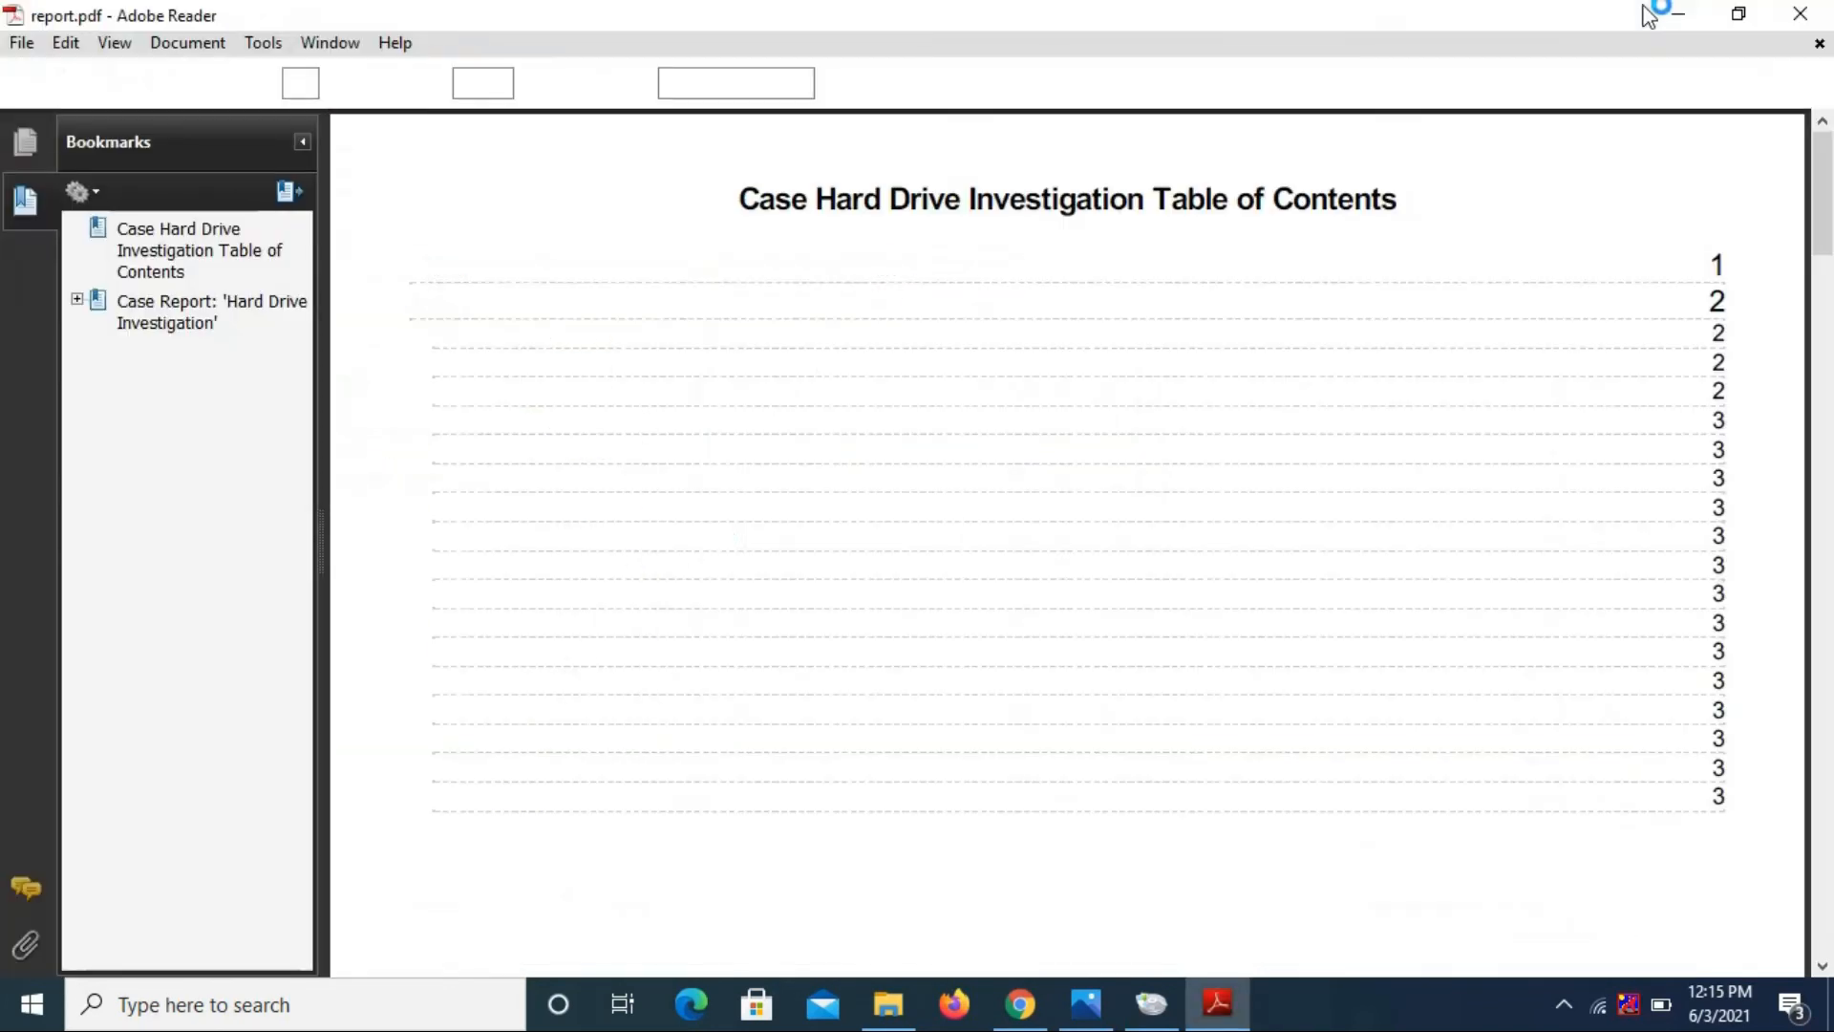
{"action": "left_click", "coordinate": [1674, 15]}
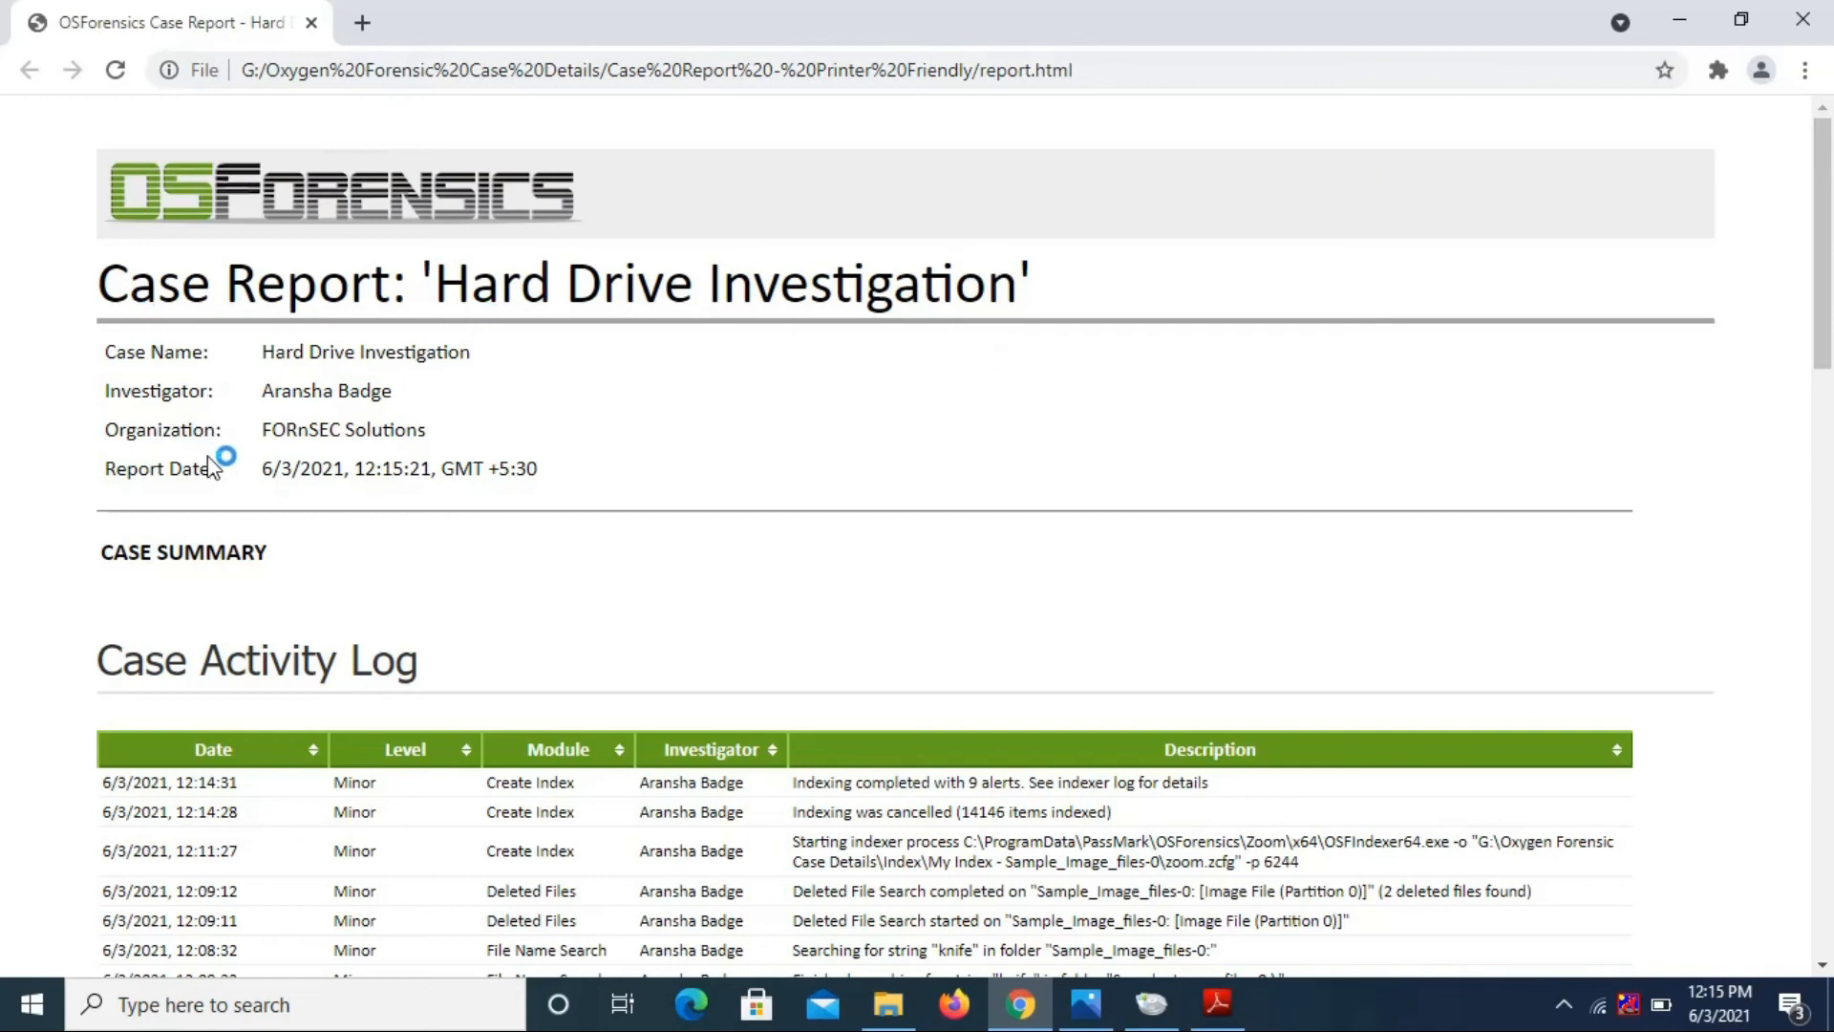
{"action": "left_click_drag", "start_coordinate": [1822, 279], "coordinate": [1806, 894]}
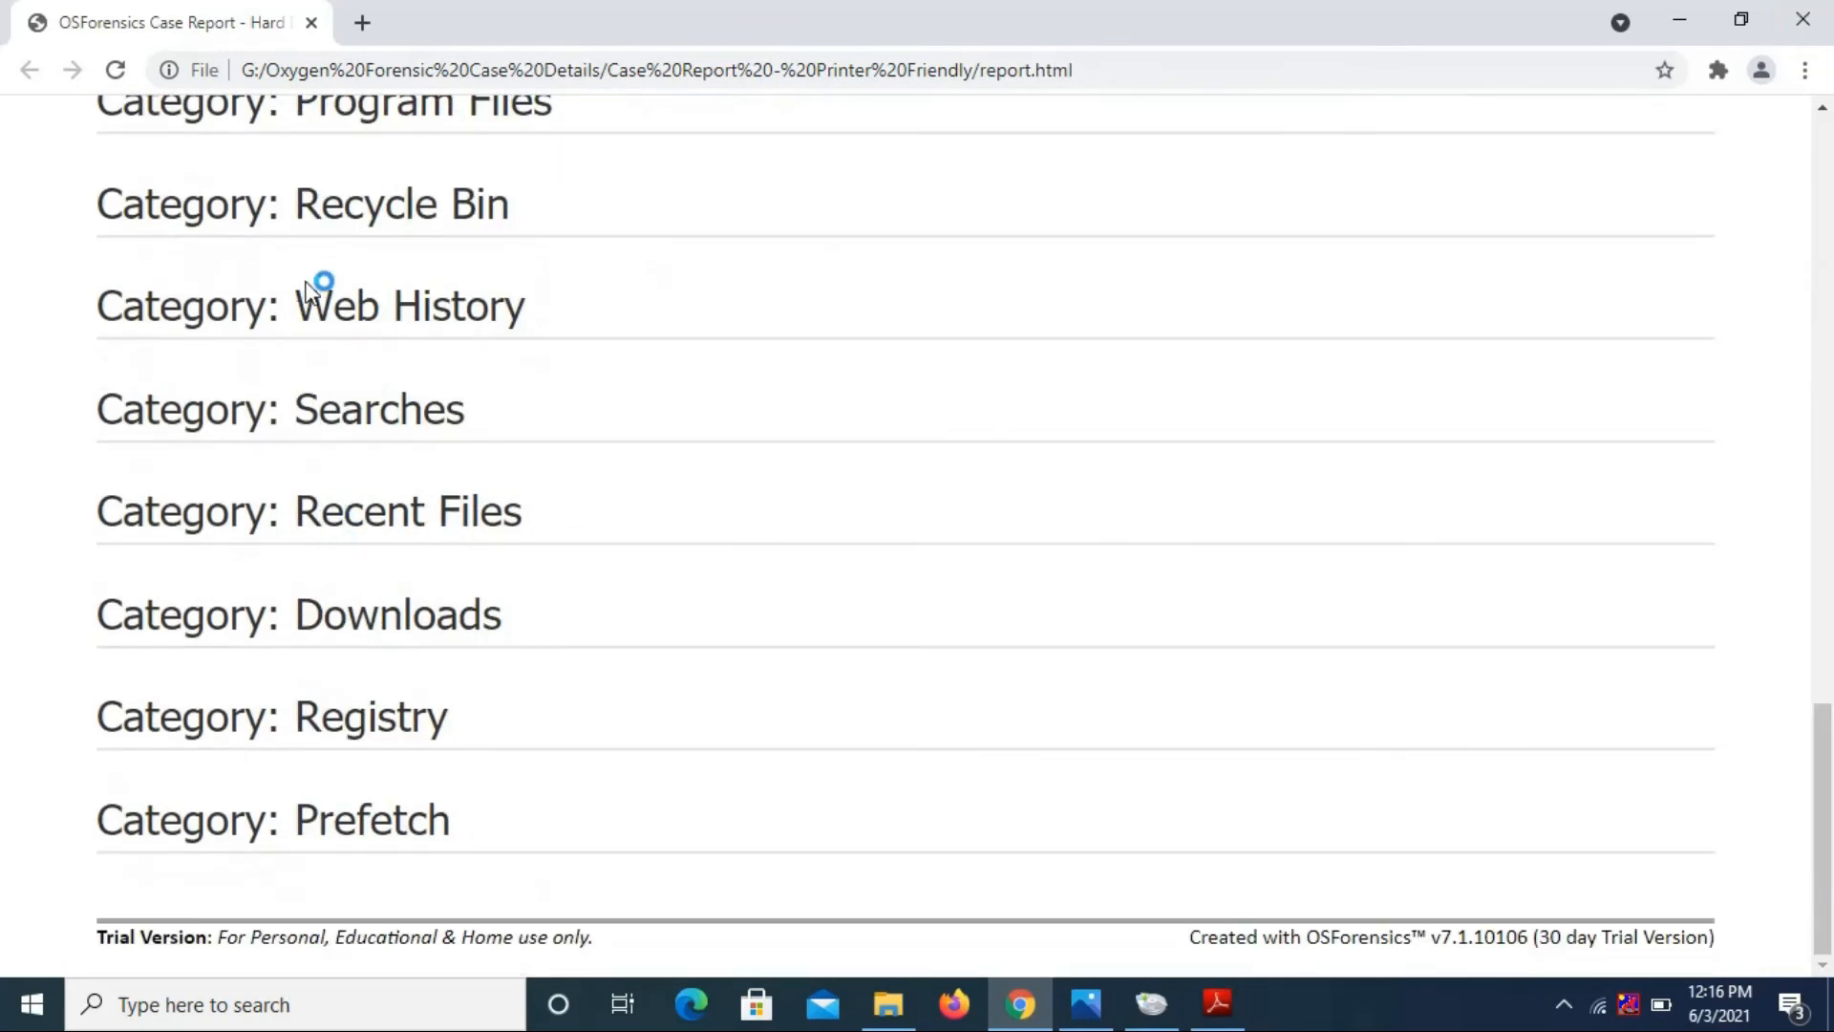
{"action": "left_click", "coordinate": [1798, 17]}
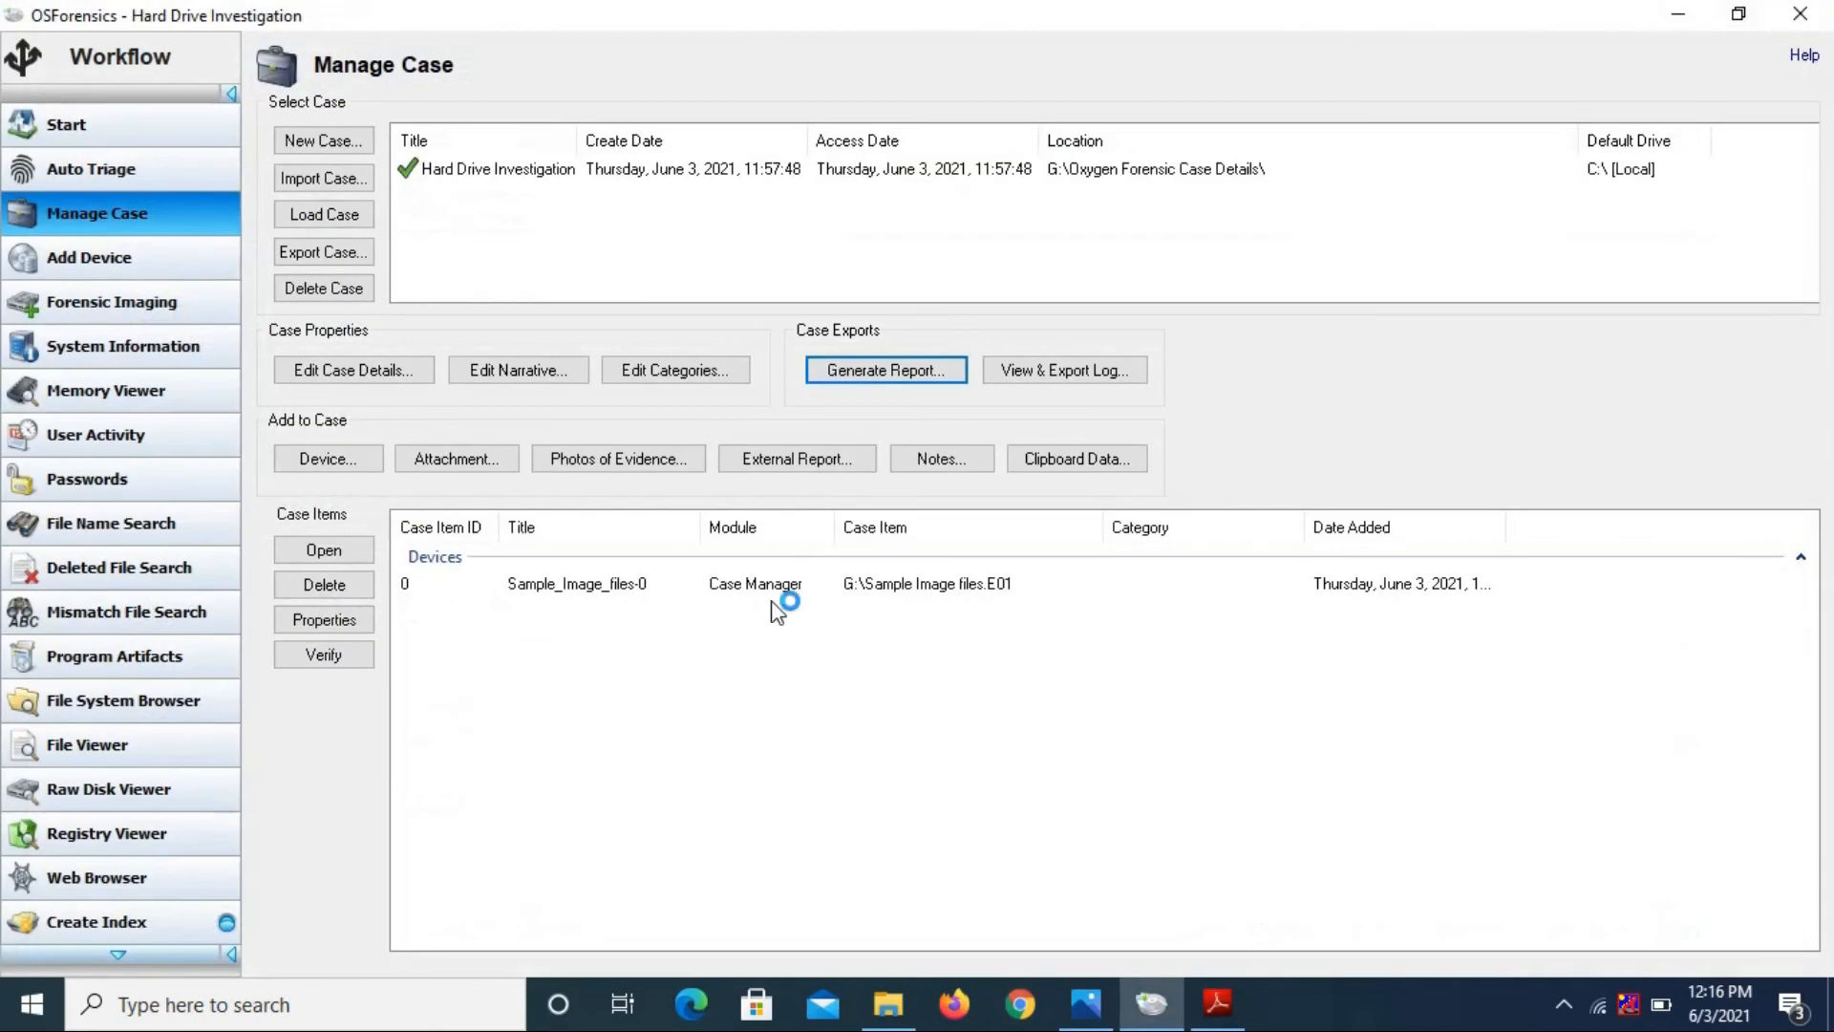
In Oxygen Forensic Case Details, open the Case Report - Printer Friendly folder and its PDF report
{"action": "left_click", "coordinate": [1789, 13]}
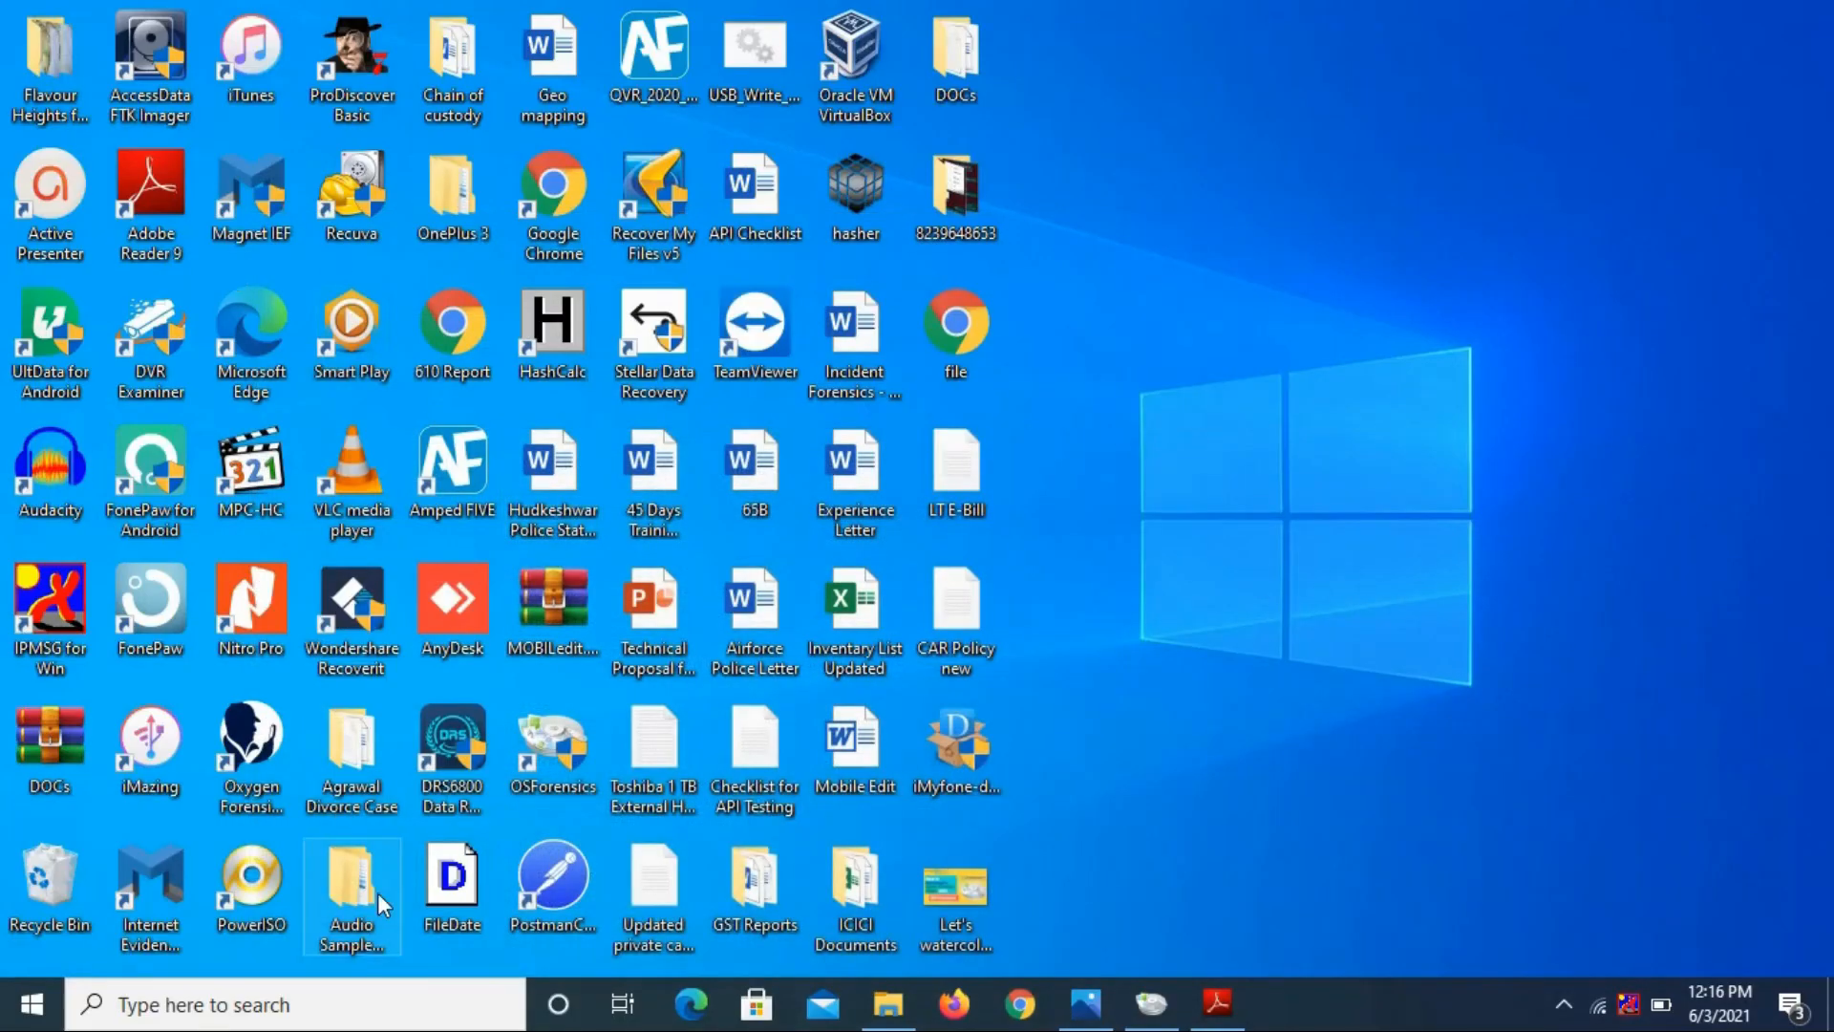
{"action": "left_click", "coordinate": [887, 1003]}
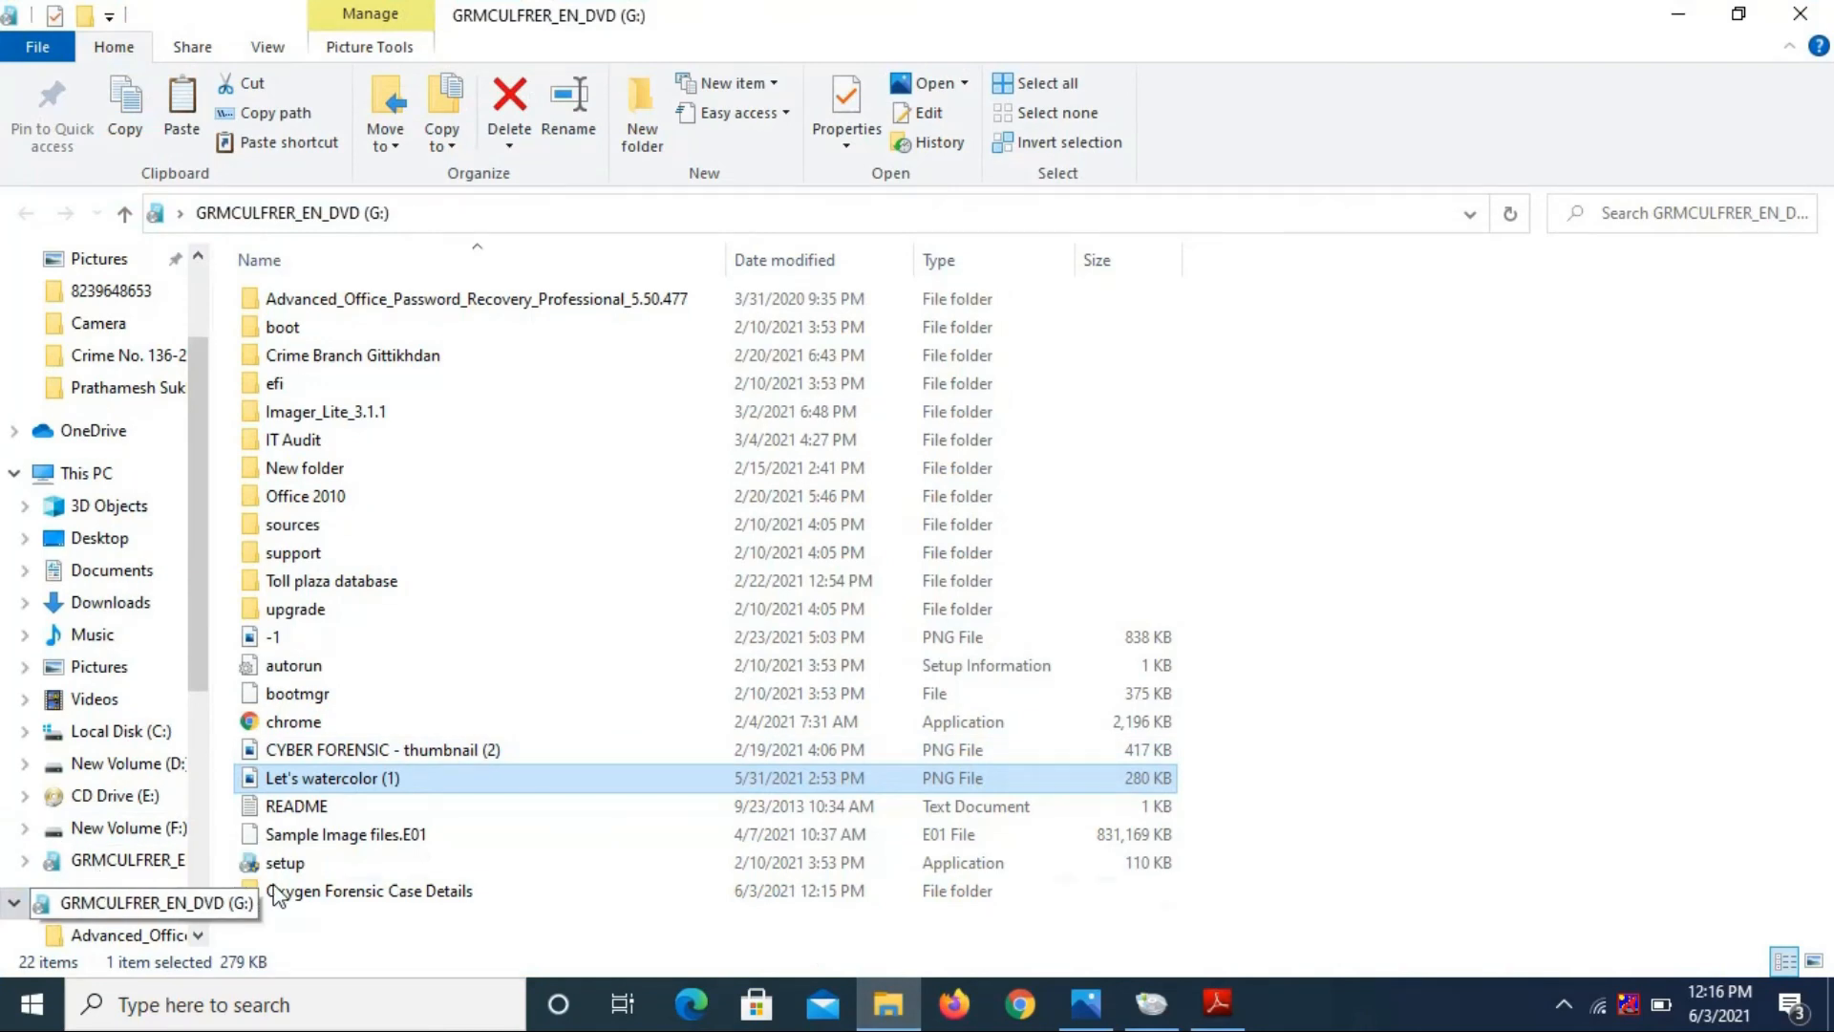
{"action": "double_click", "coordinate": [355, 892]}
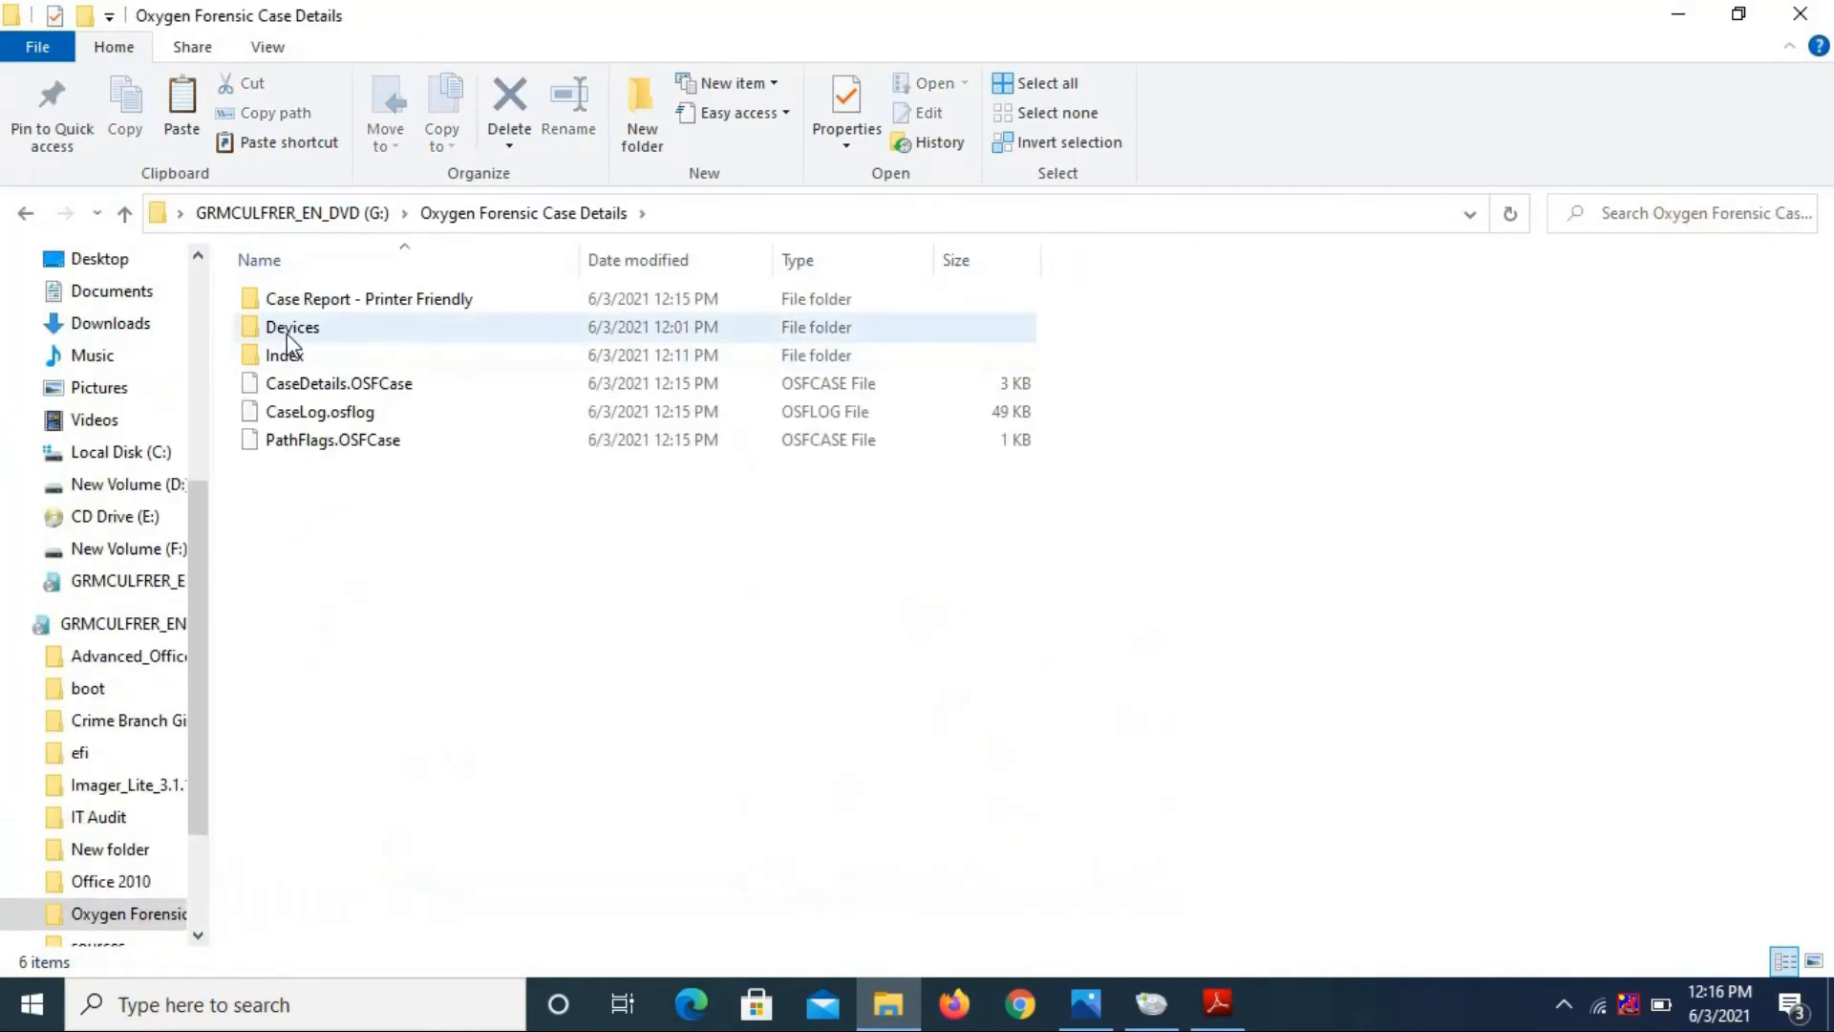
{"action": "double_click", "coordinate": [302, 306]}
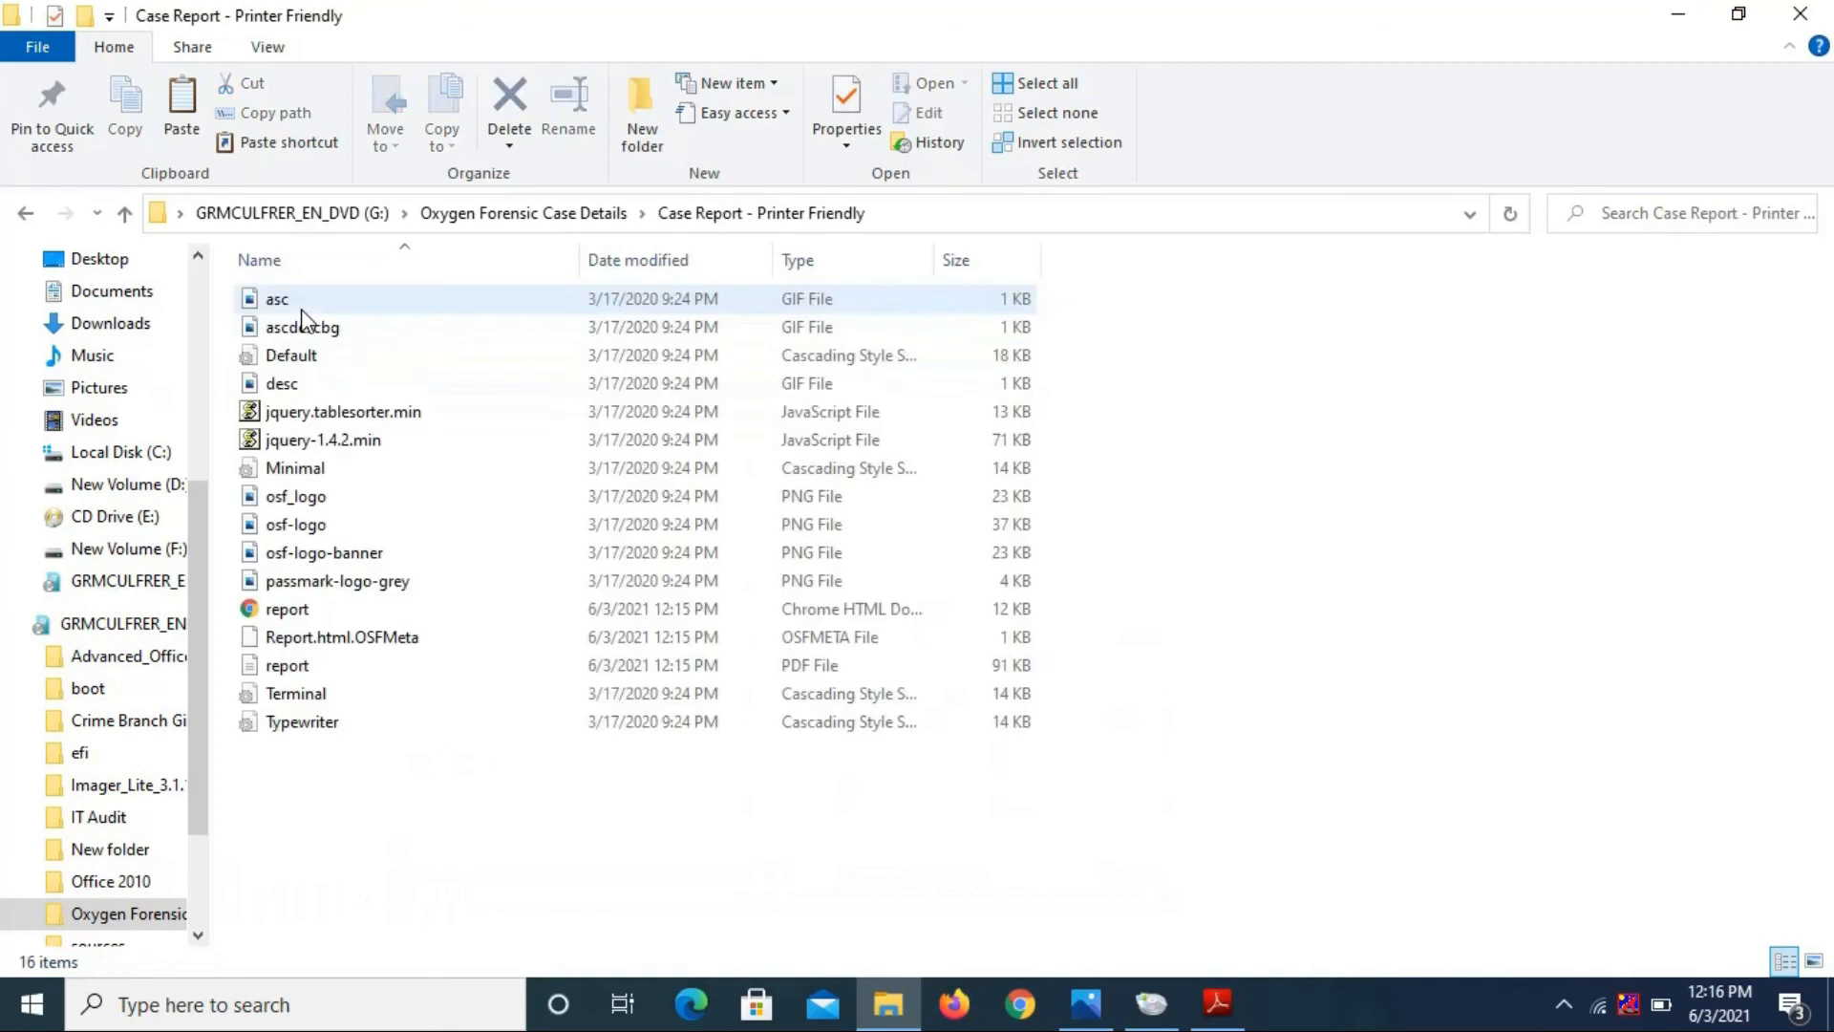
{"action": "left_click", "coordinate": [309, 615]}
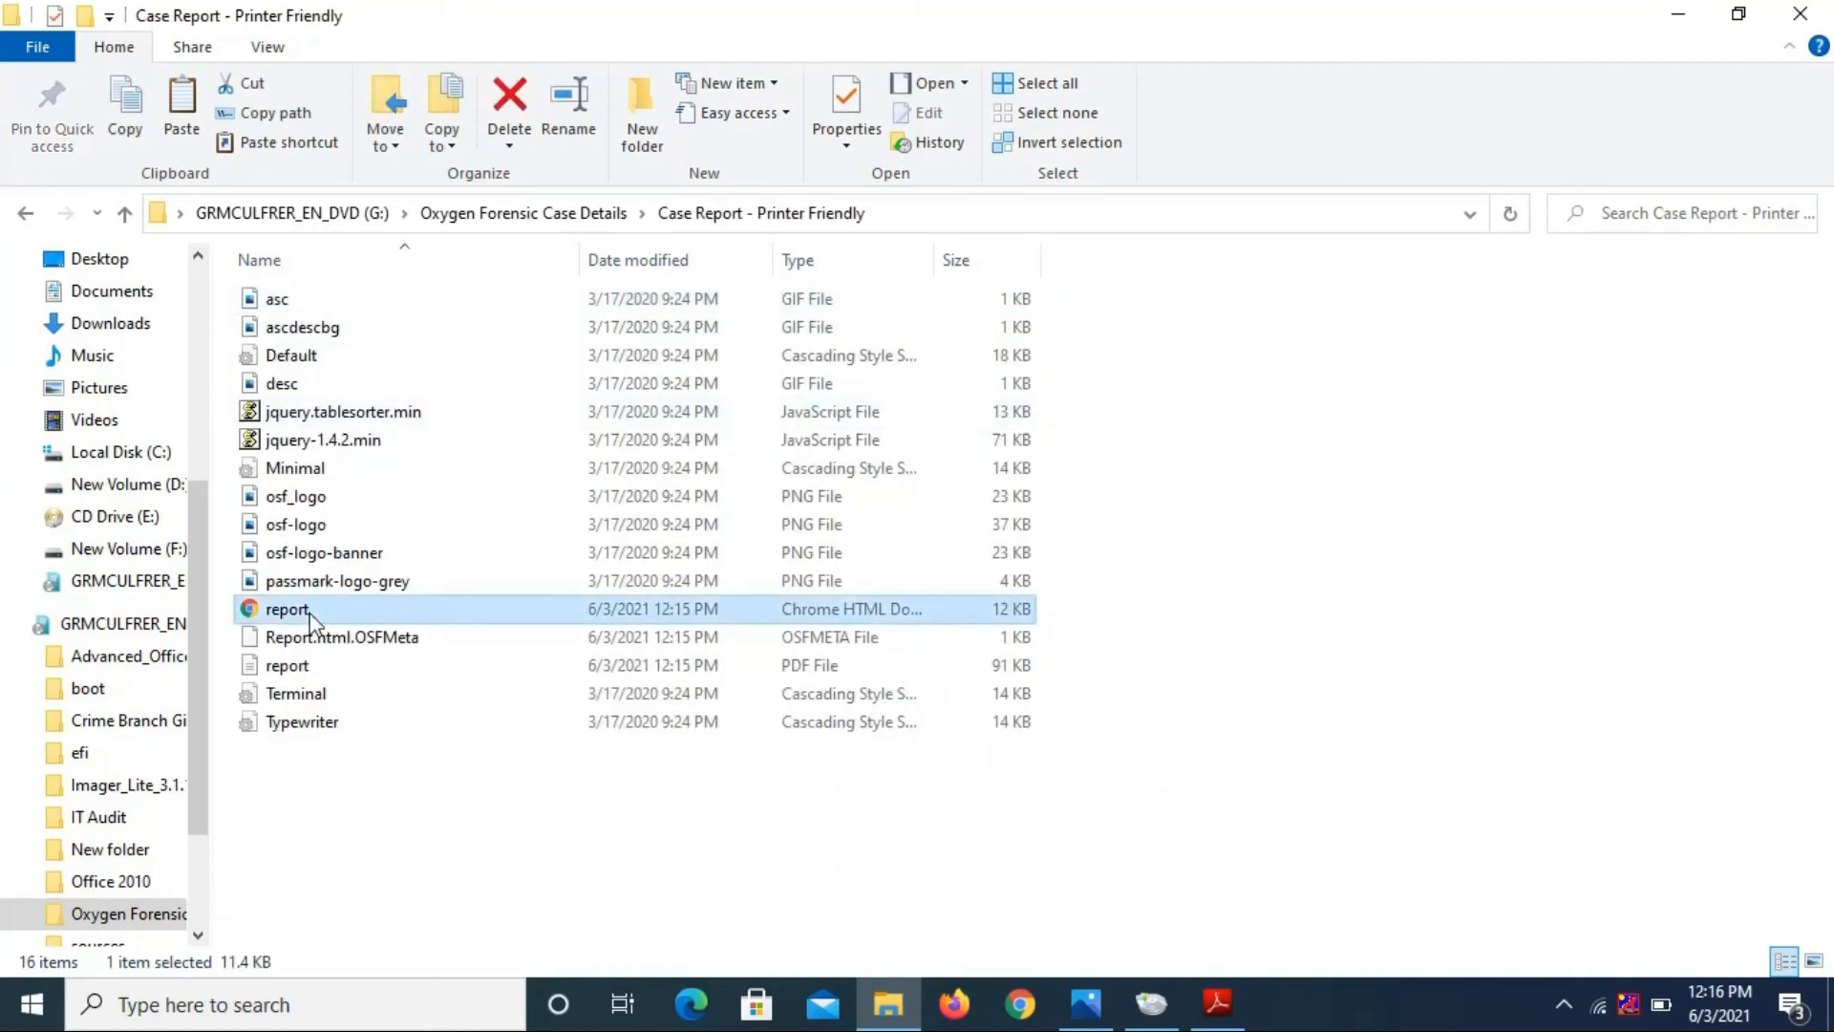
{"action": "left_click", "coordinate": [307, 668]}
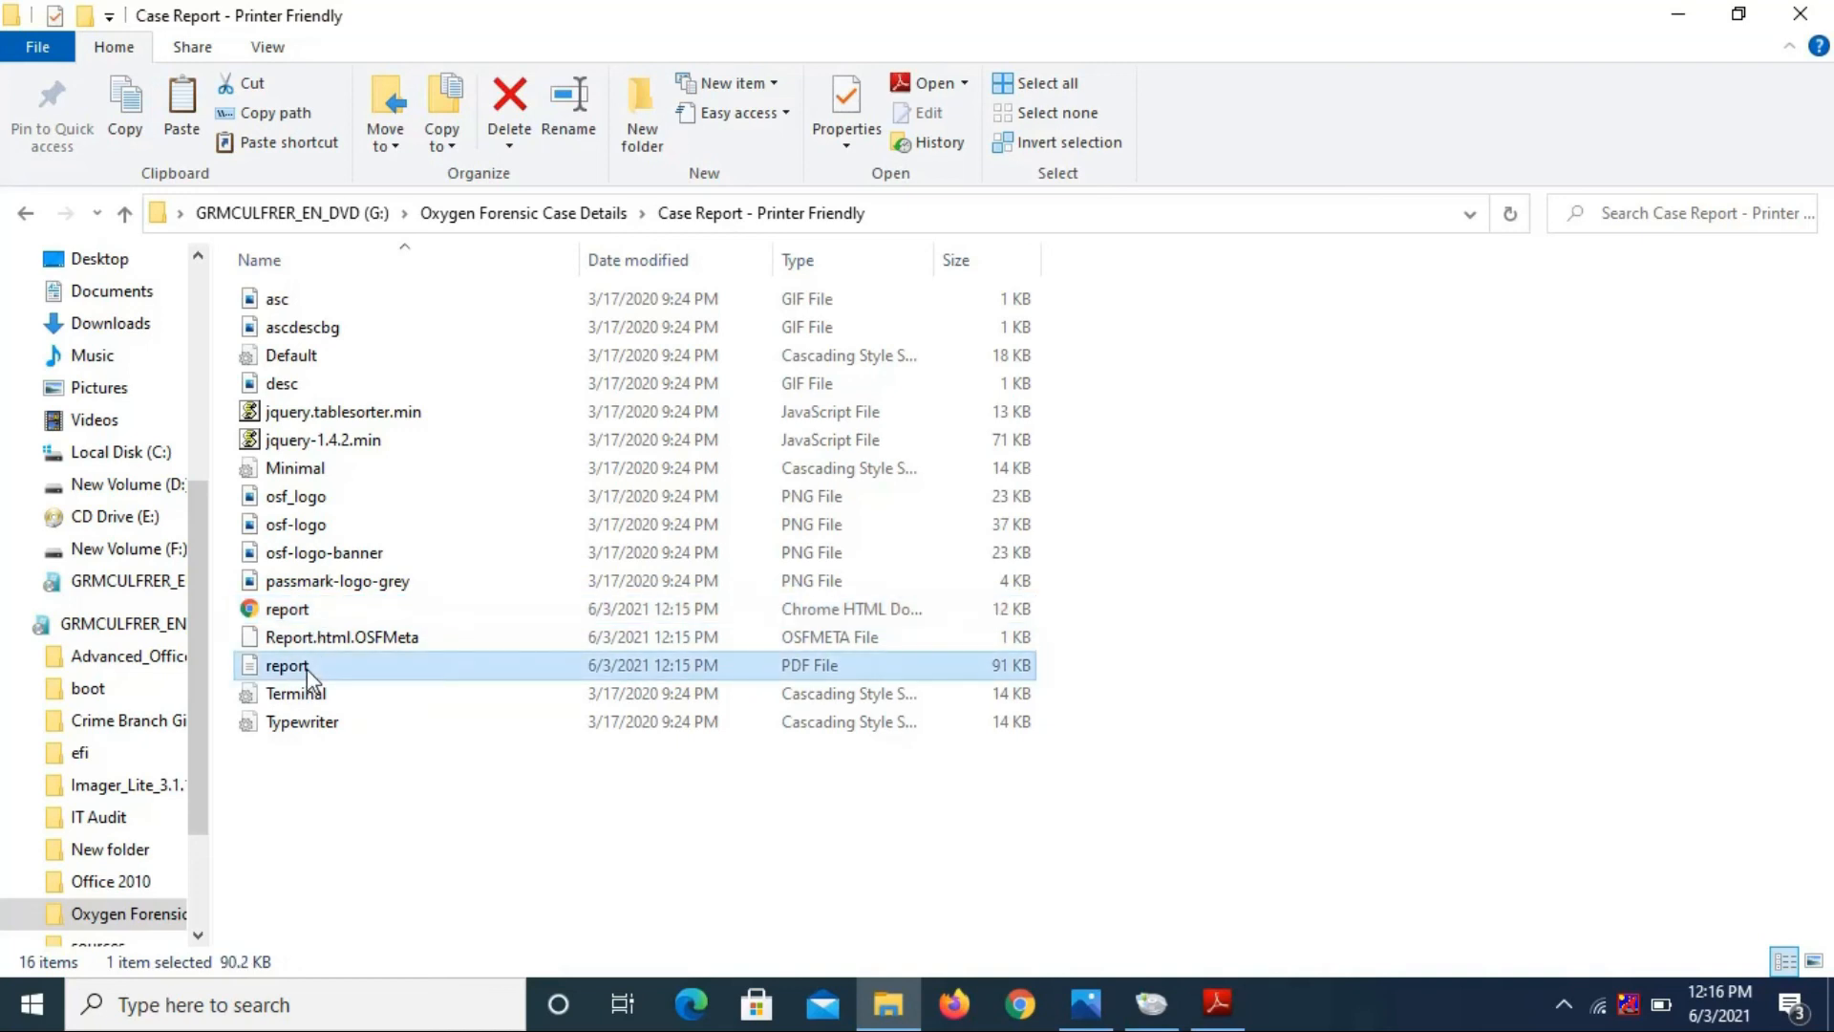
{"action": "double_click", "coordinate": [306, 668]}
Browse the Devices and Index subfolders, then minimize File Explorer to the desktop
{"action": "left_click", "coordinate": [283, 612]}
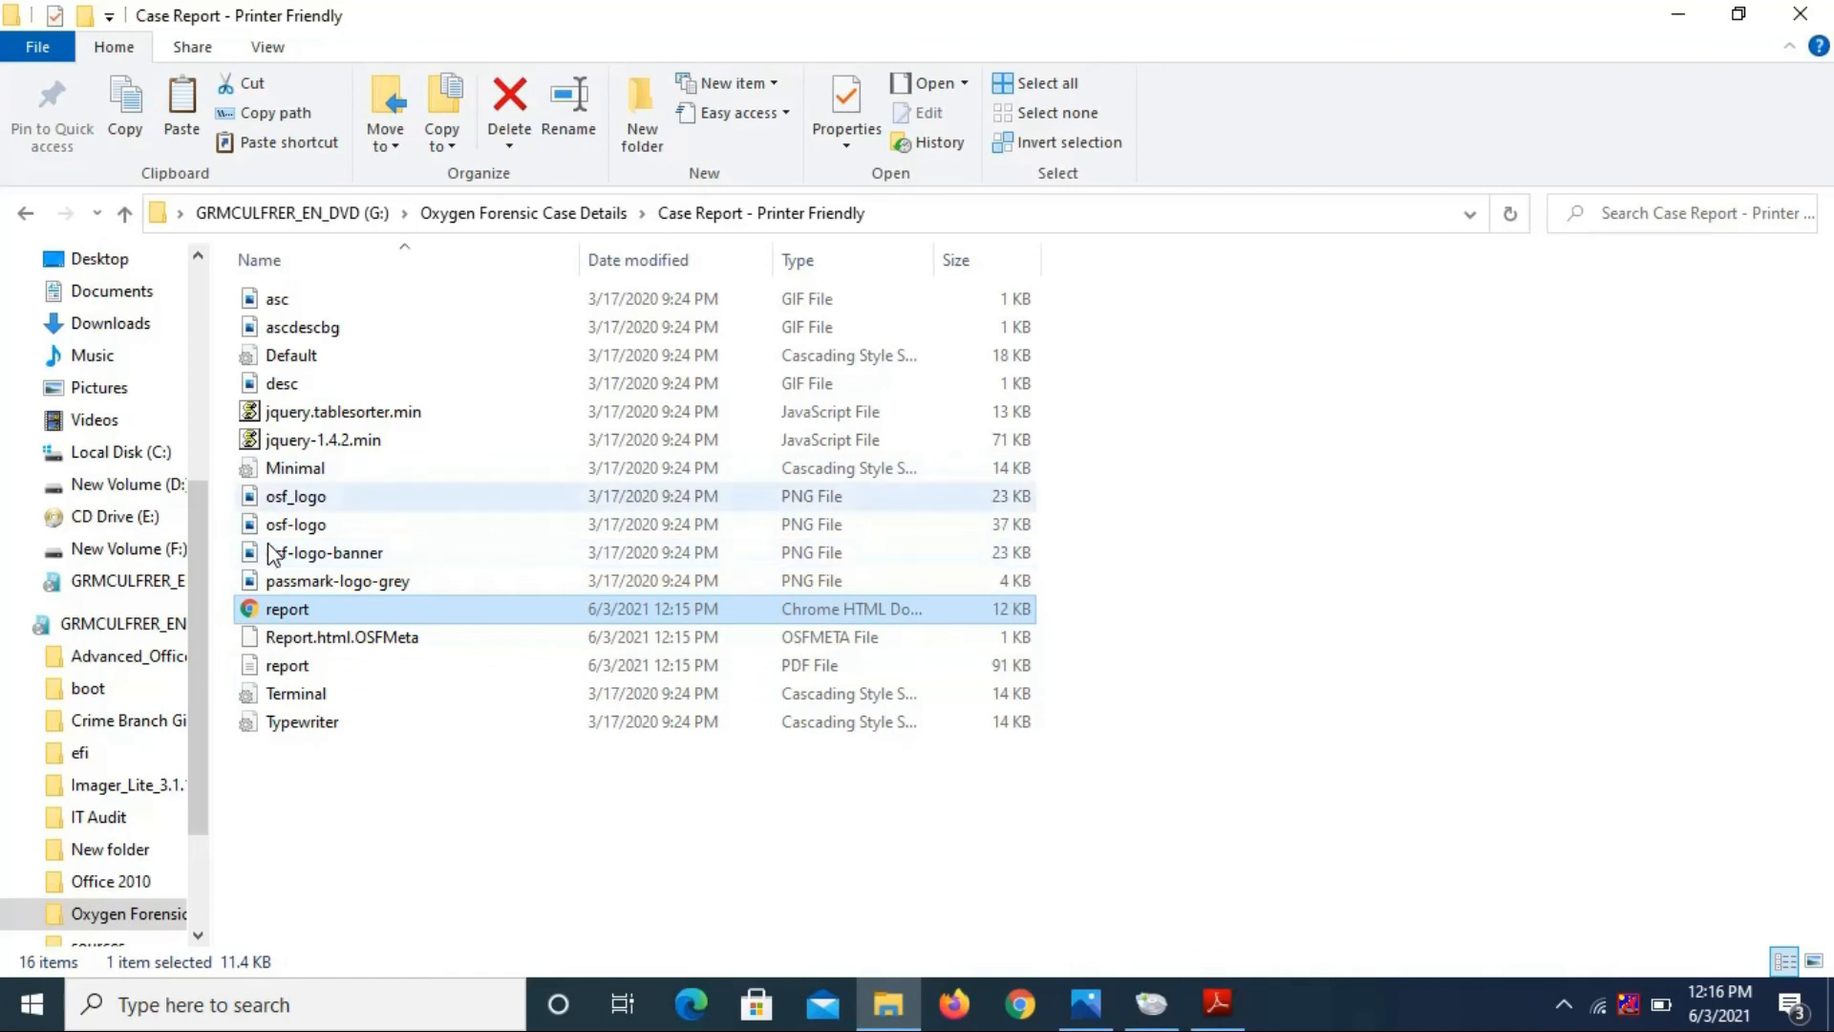
{"action": "left_click", "coordinate": [124, 213]}
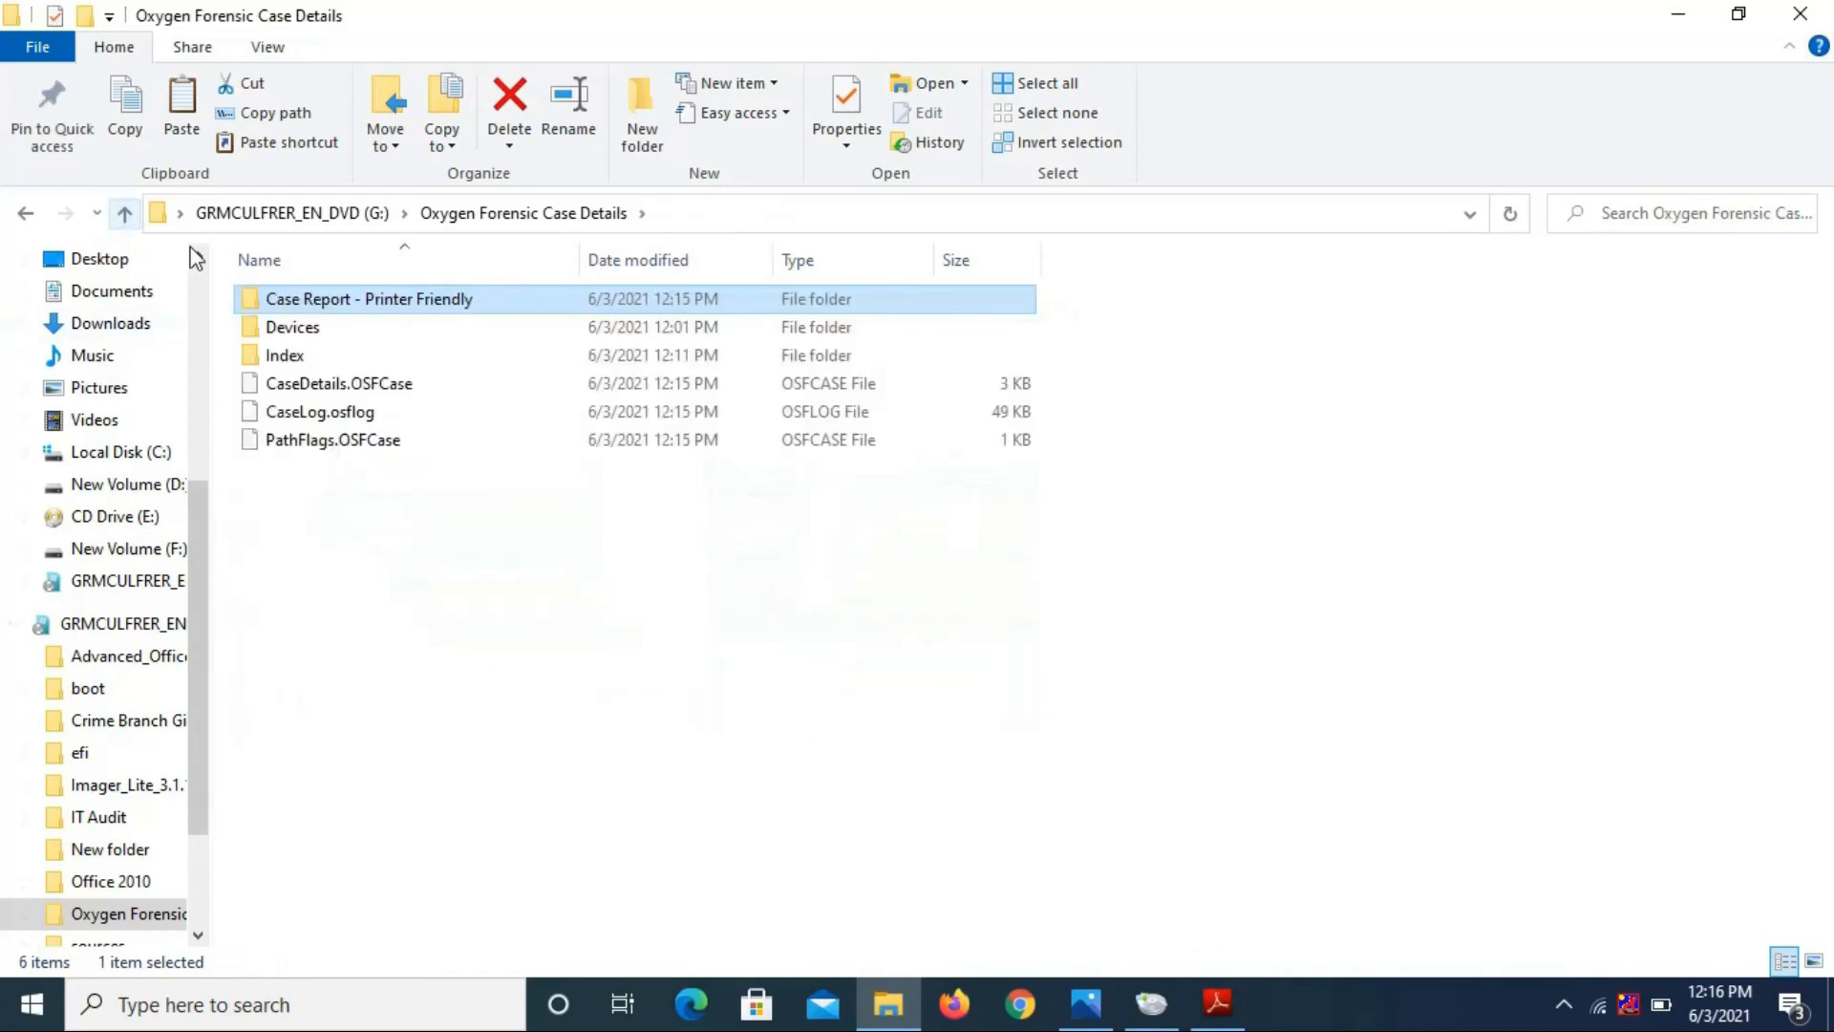
{"action": "double_click", "coordinate": [291, 327]}
{"action": "left_click", "coordinate": [124, 213]}
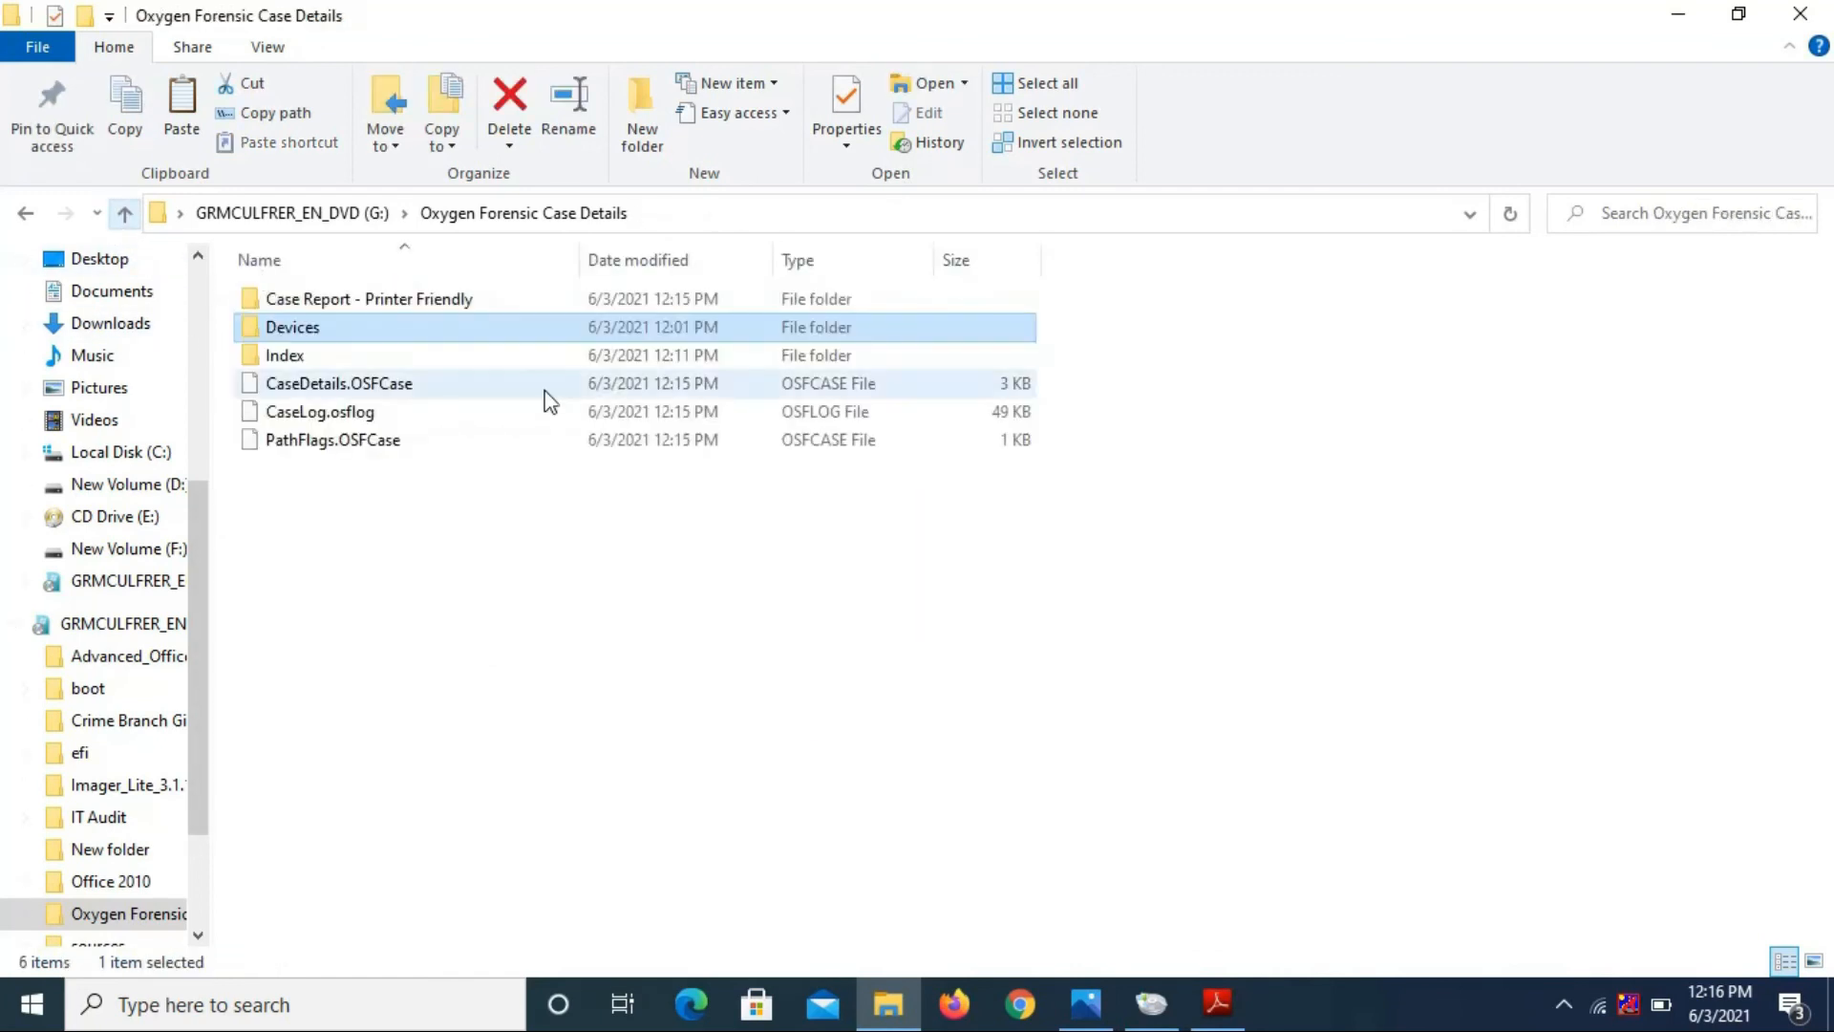
{"action": "double_click", "coordinate": [489, 355]}
{"action": "left_click", "coordinate": [125, 213]}
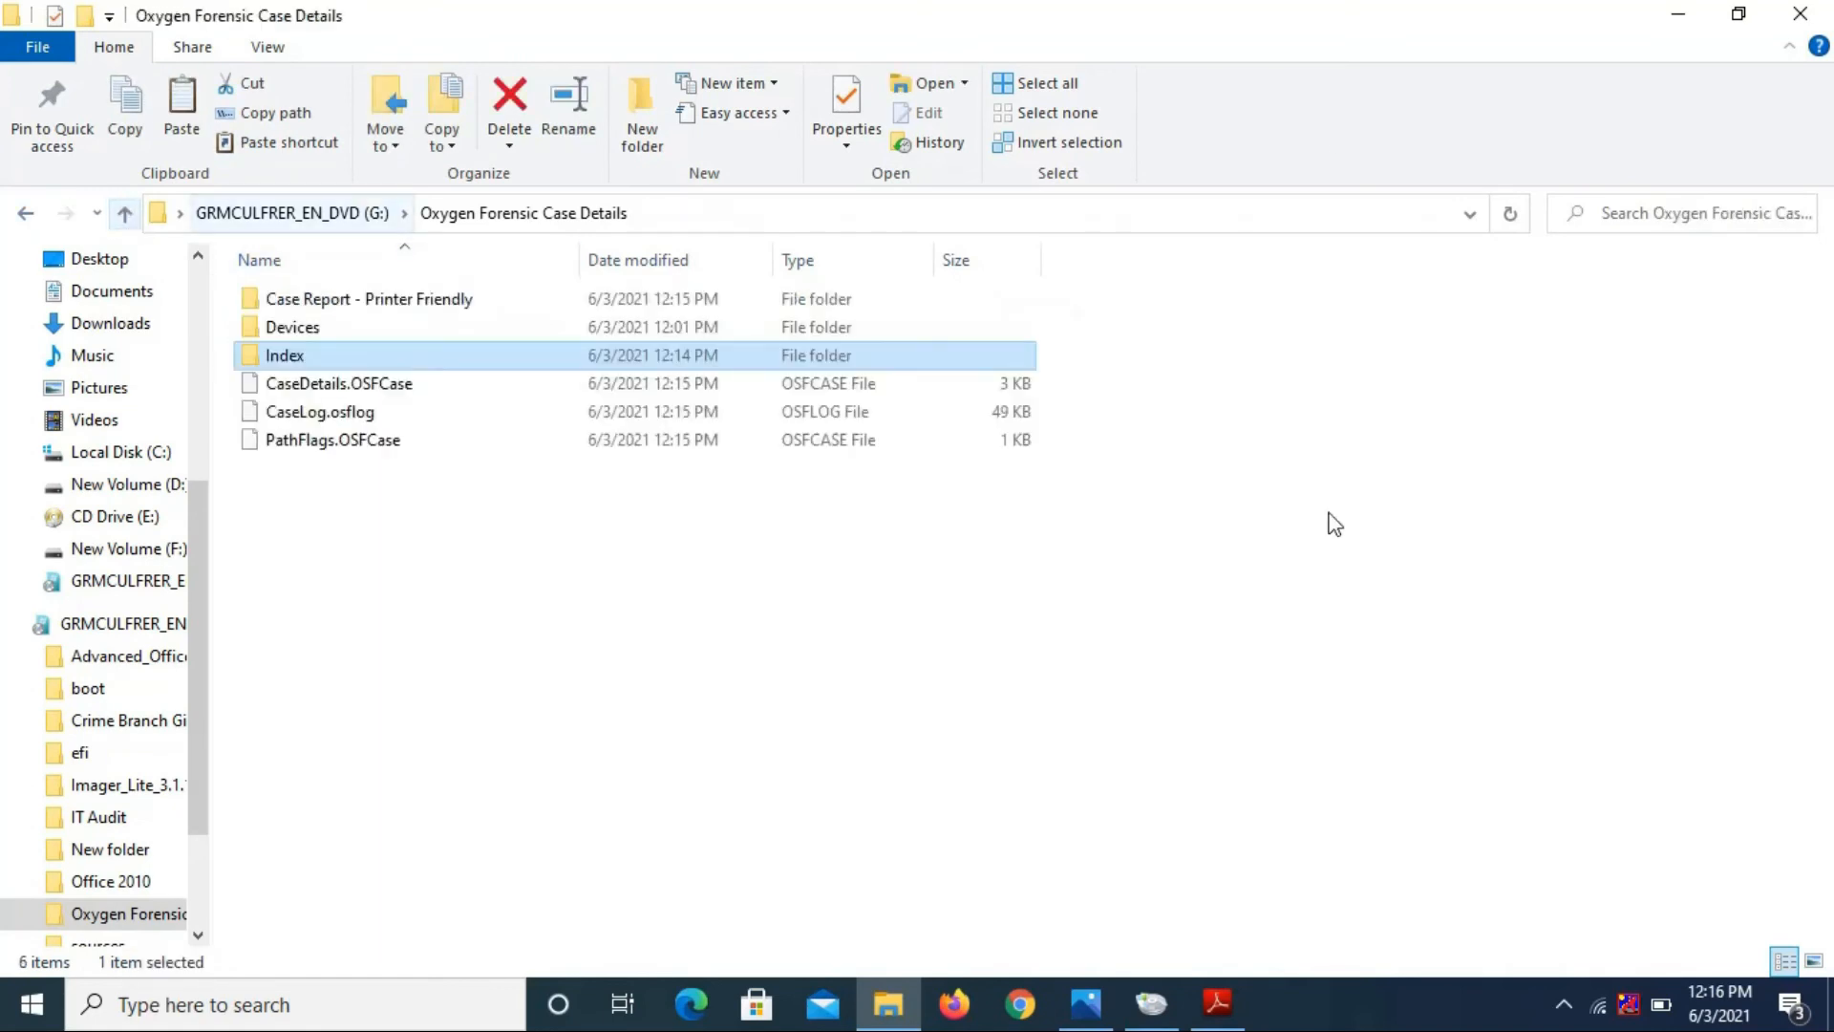
{"action": "left_click", "coordinate": [1800, 13]}
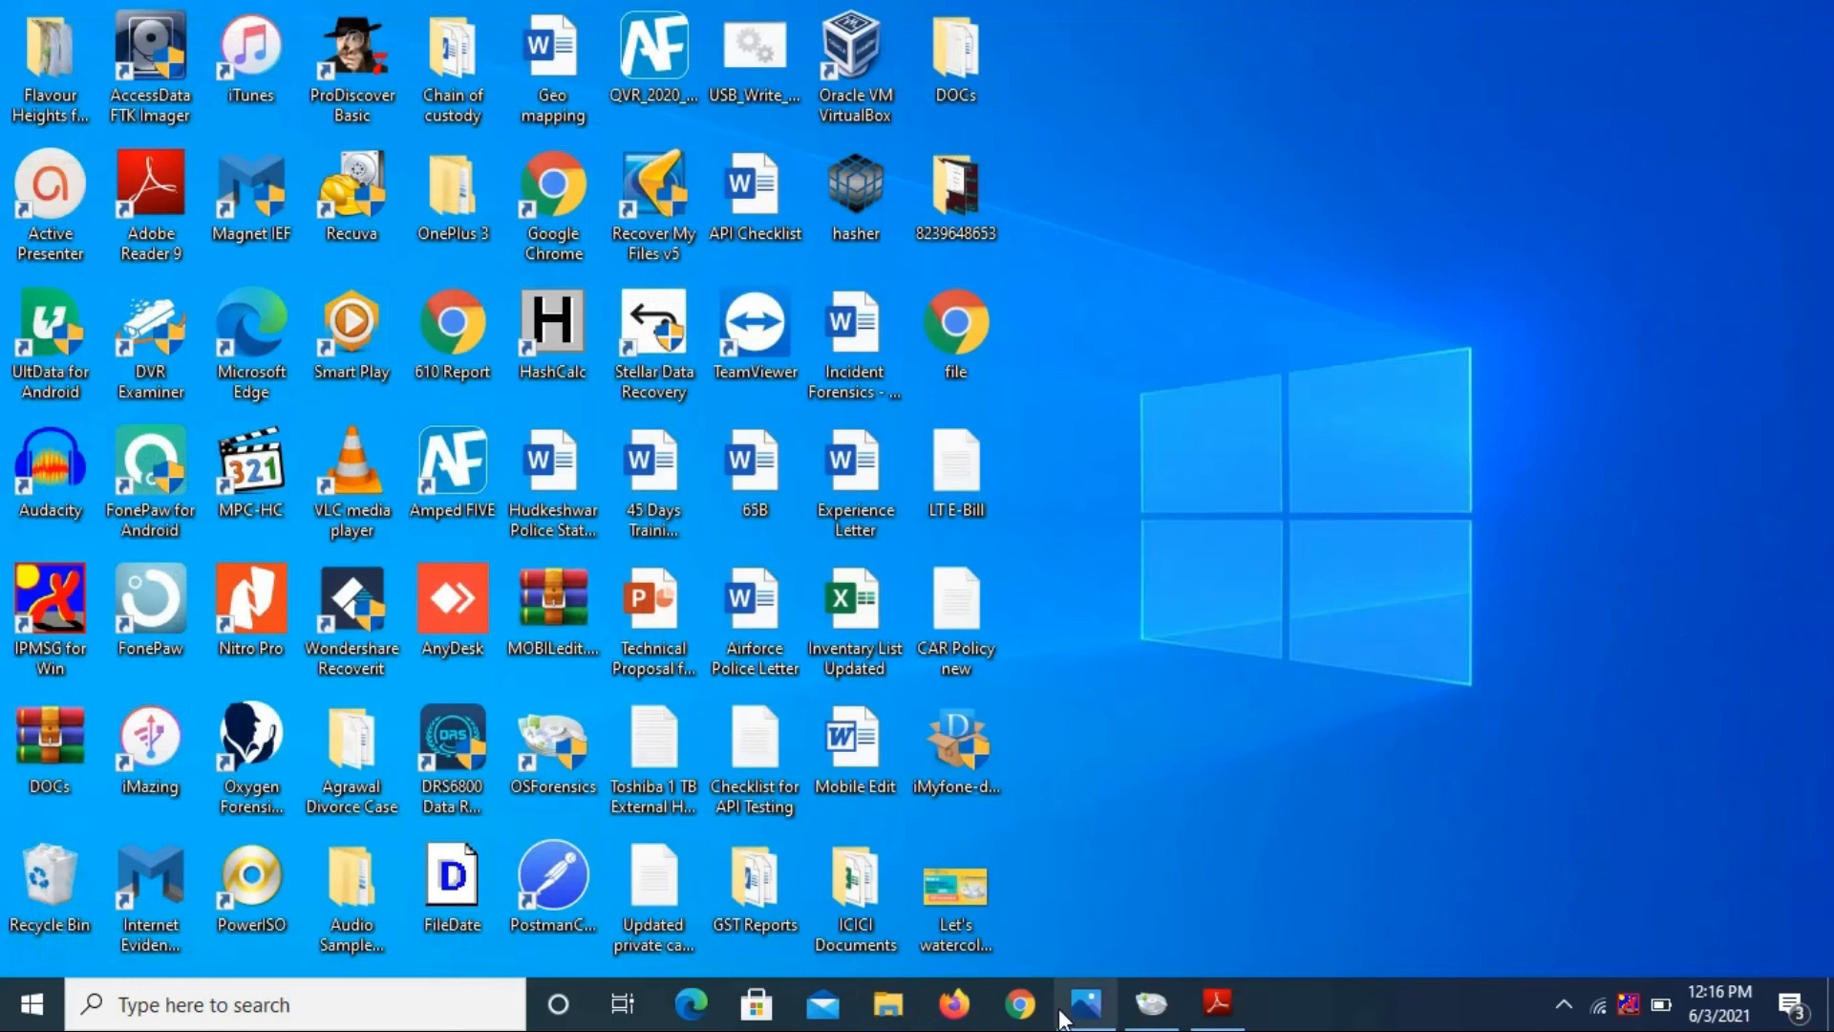
Minimize OSForensics and show the Let's watercolor (1).png title card in Photos
{"action": "left_click", "coordinate": [1152, 1004]}
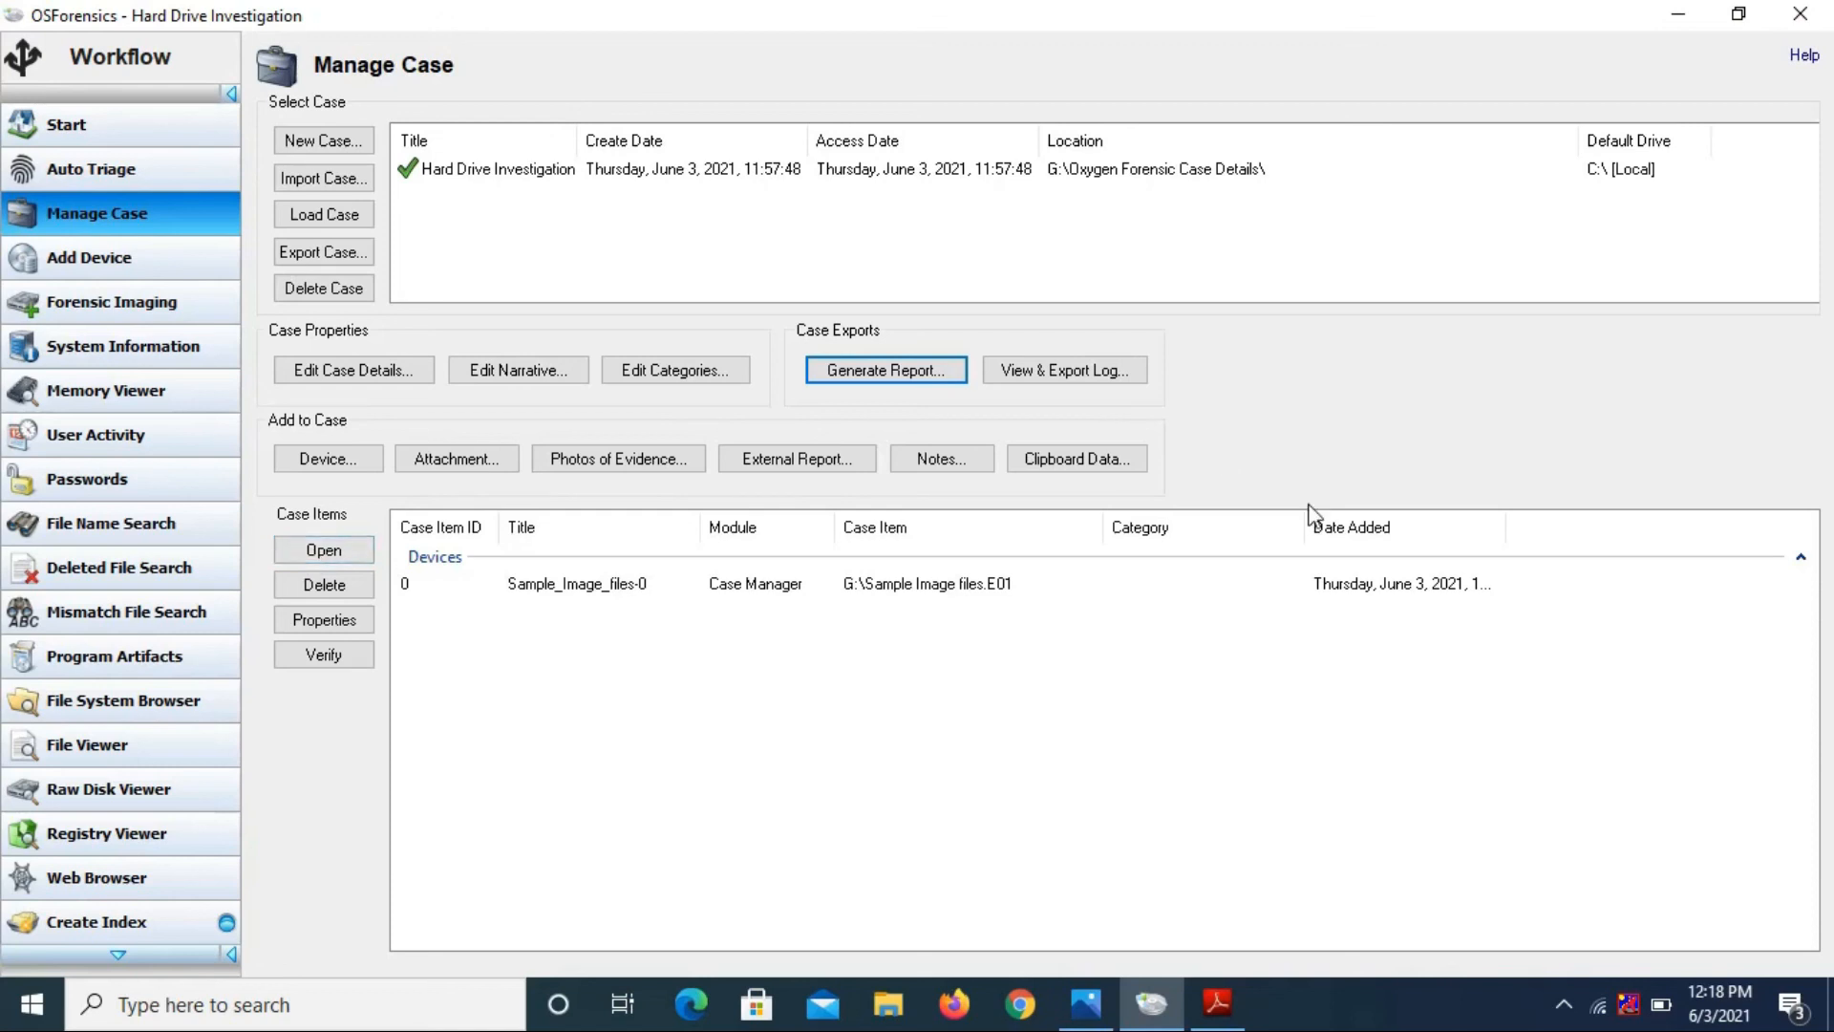
{"action": "left_click", "coordinate": [1677, 15]}
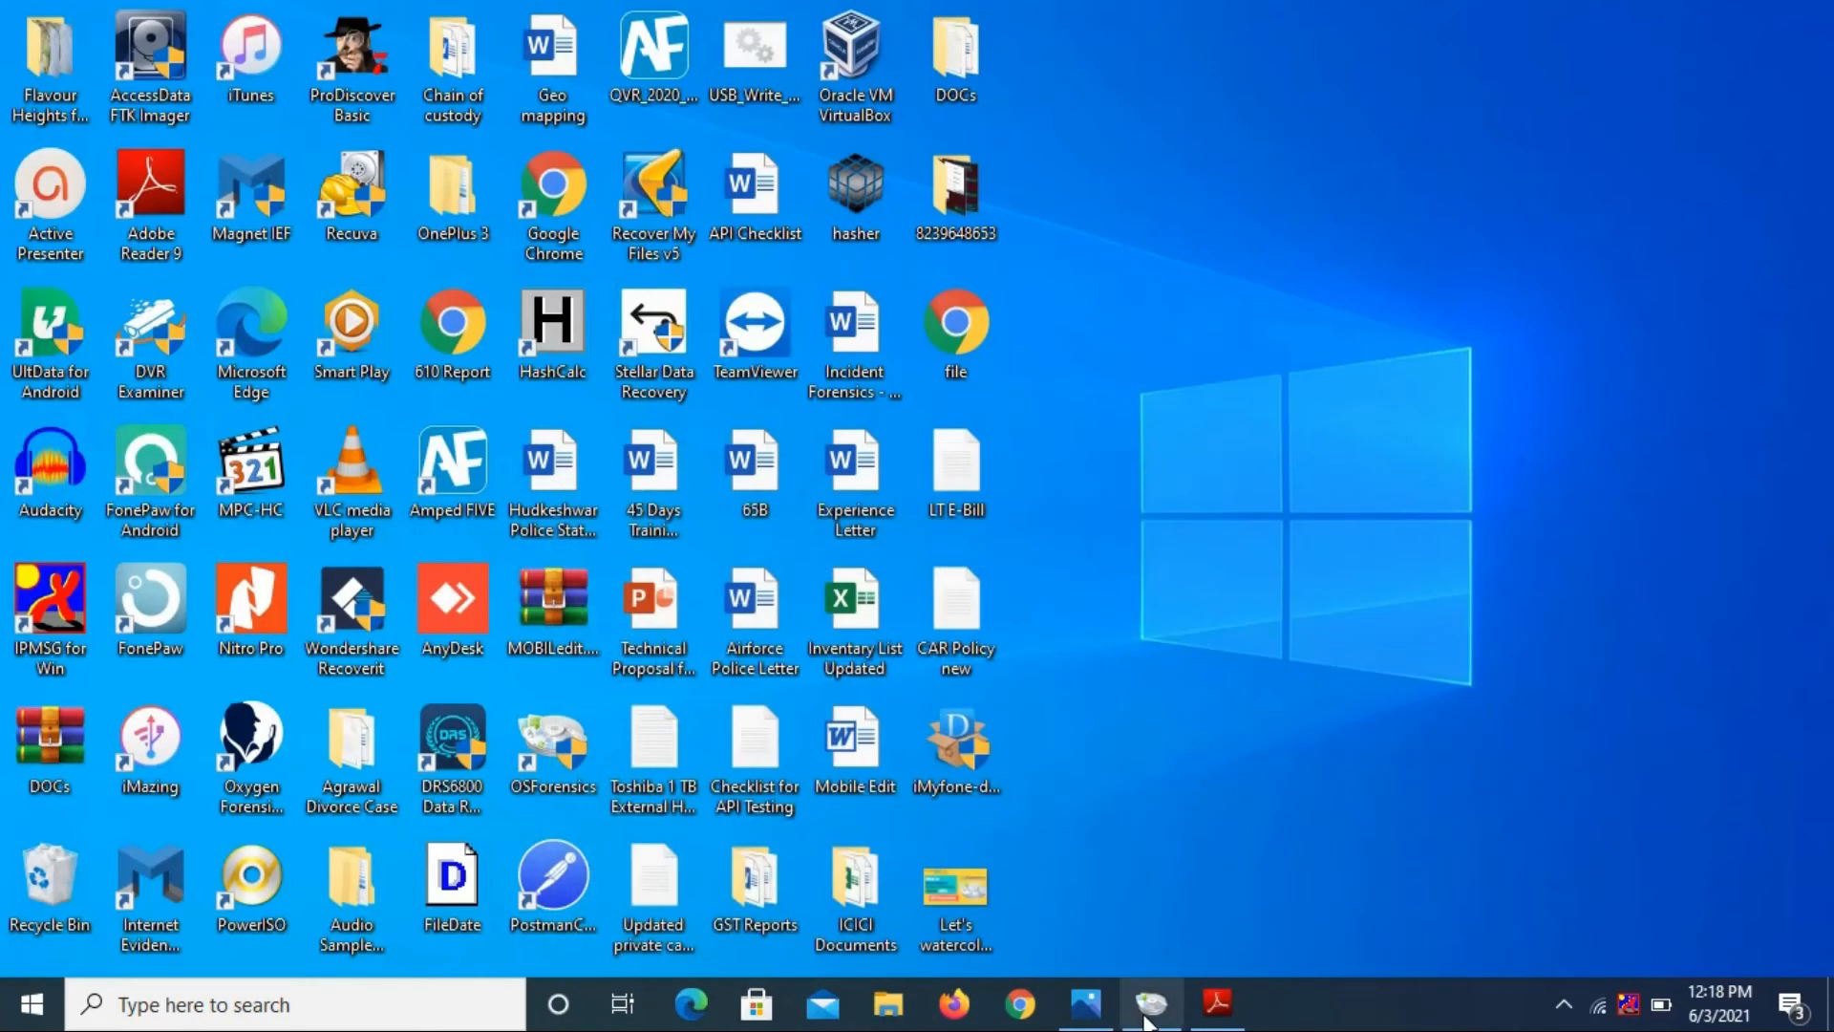
{"action": "left_click", "coordinate": [1147, 1018]}
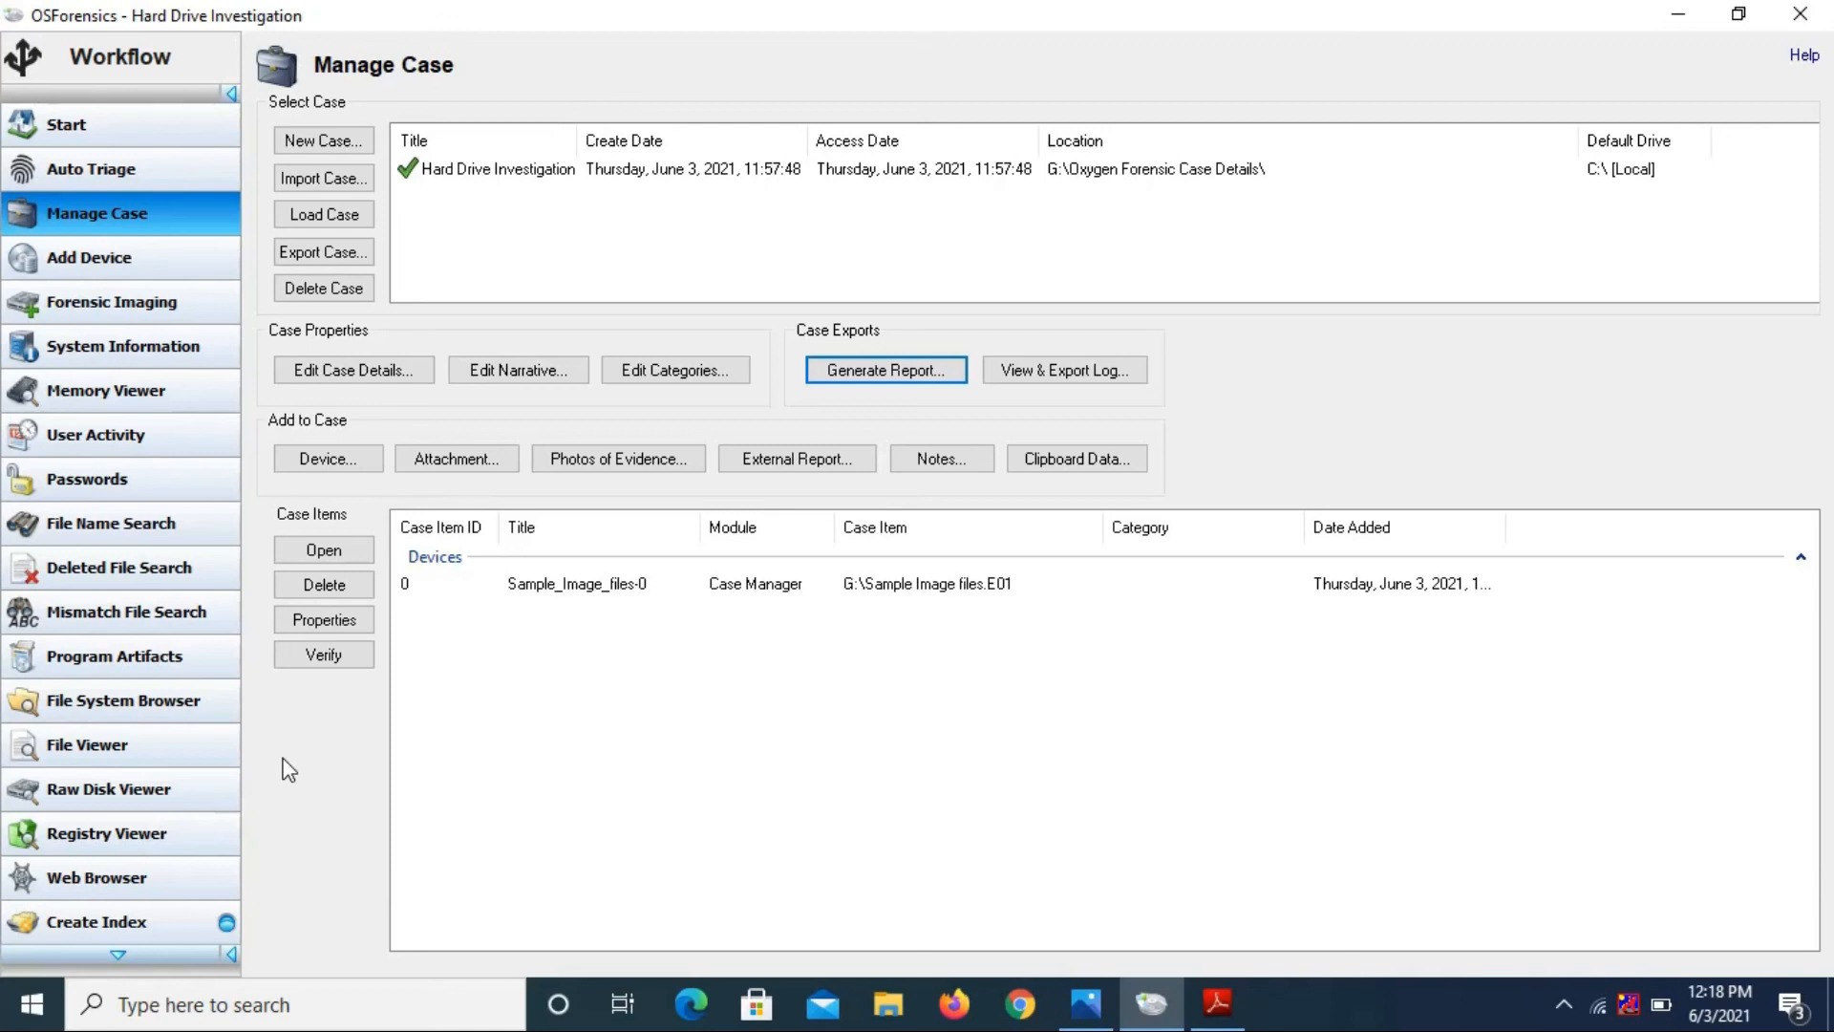
{"action": "left_click", "coordinate": [1667, 21]}
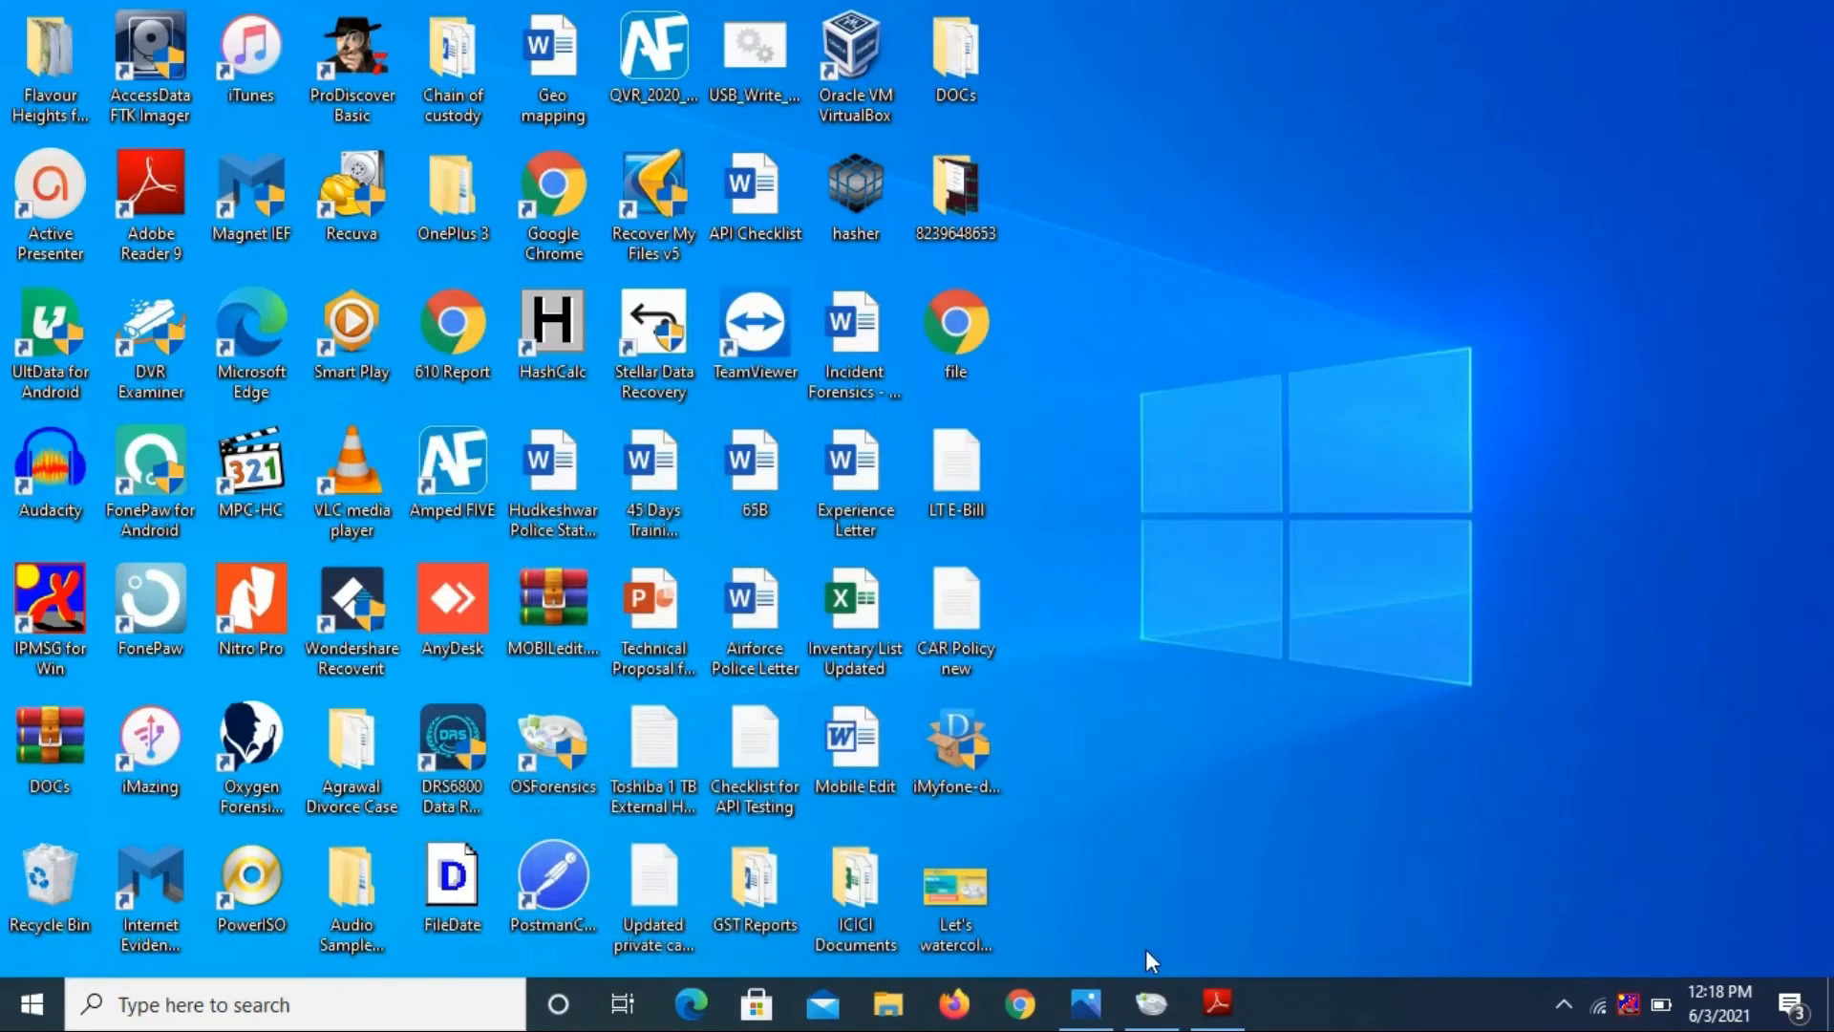
{"action": "left_click", "coordinate": [1090, 999]}
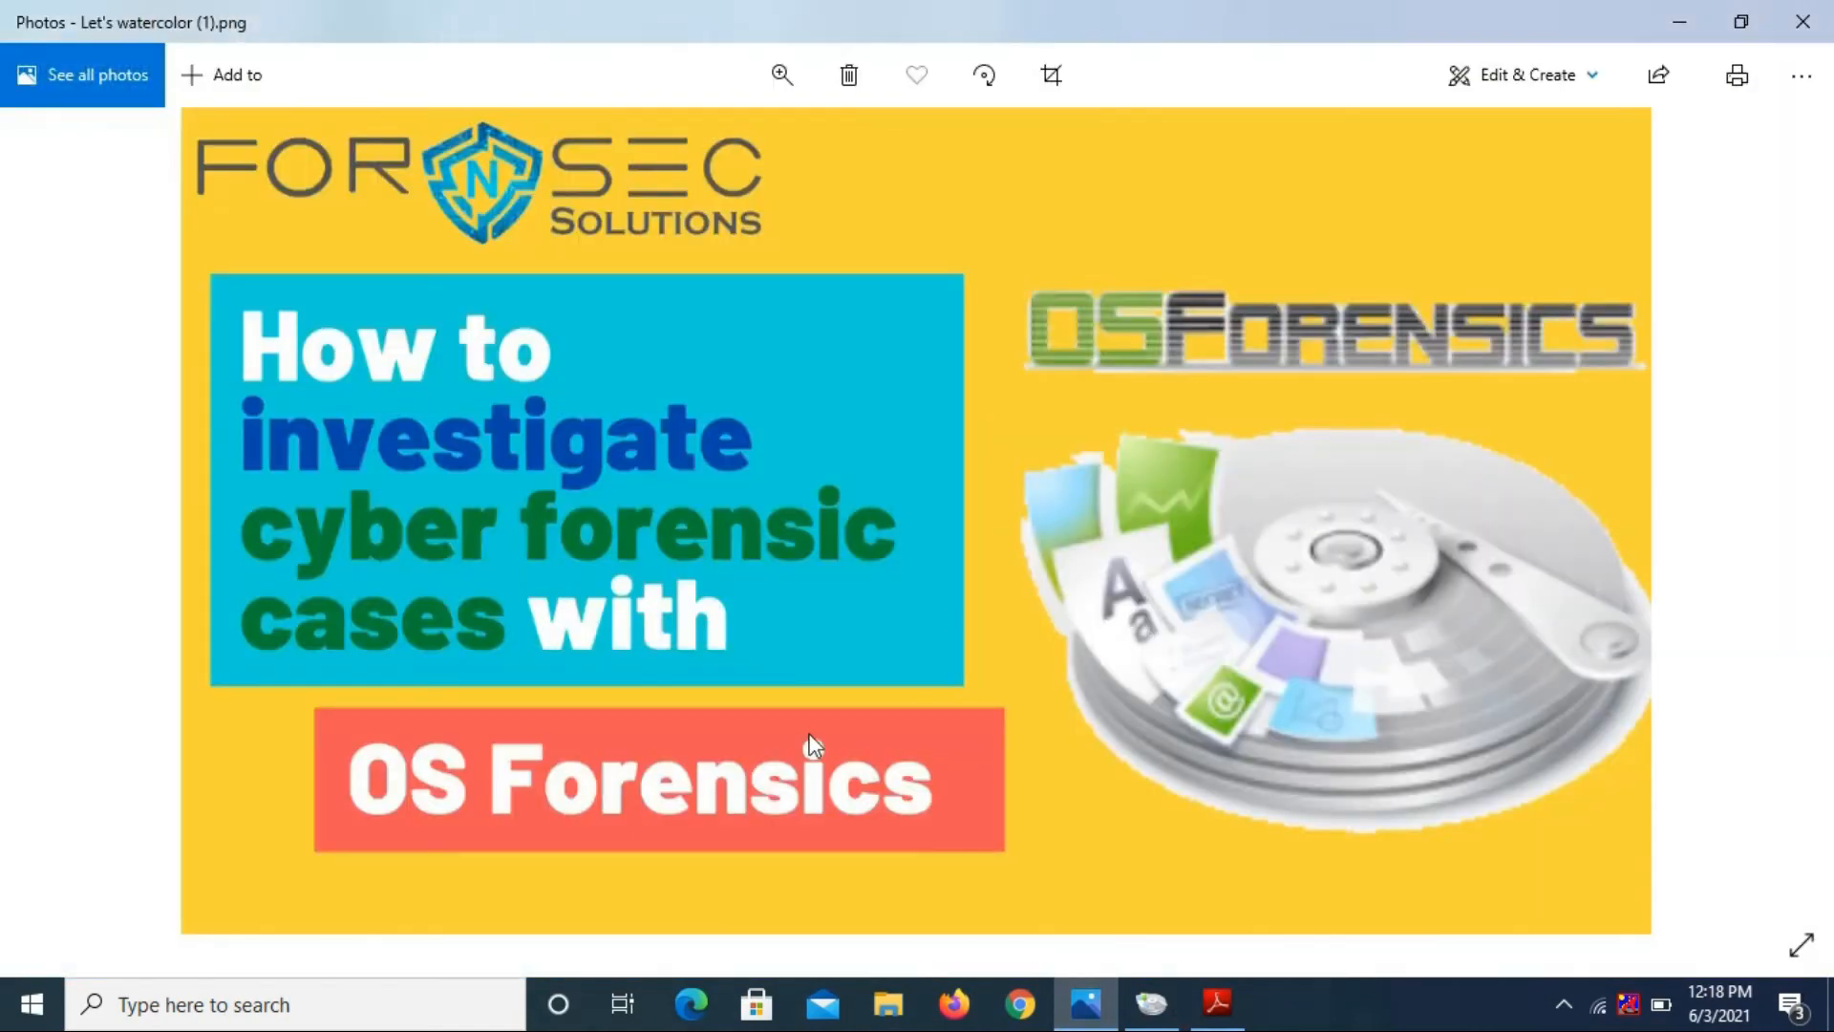